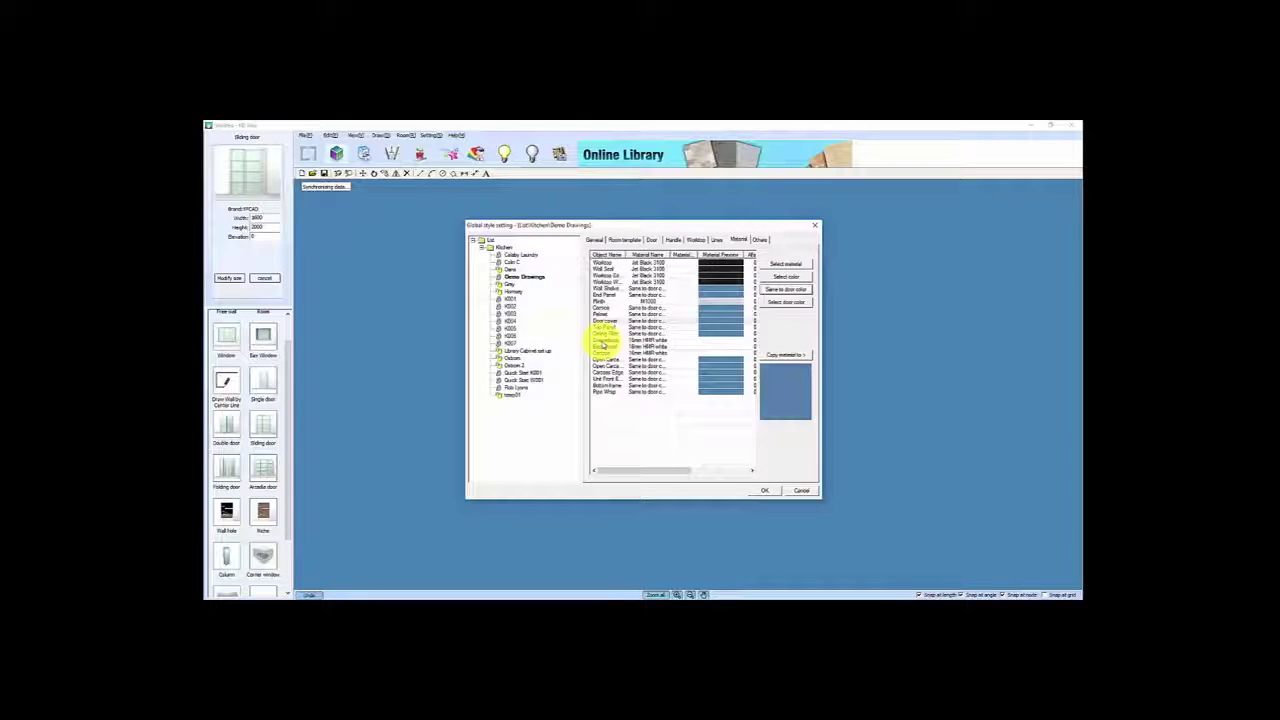
- Review the material assignments and wall unit elevation settings of the Demo Drawings style, and accept the global style settings
click(620, 334)
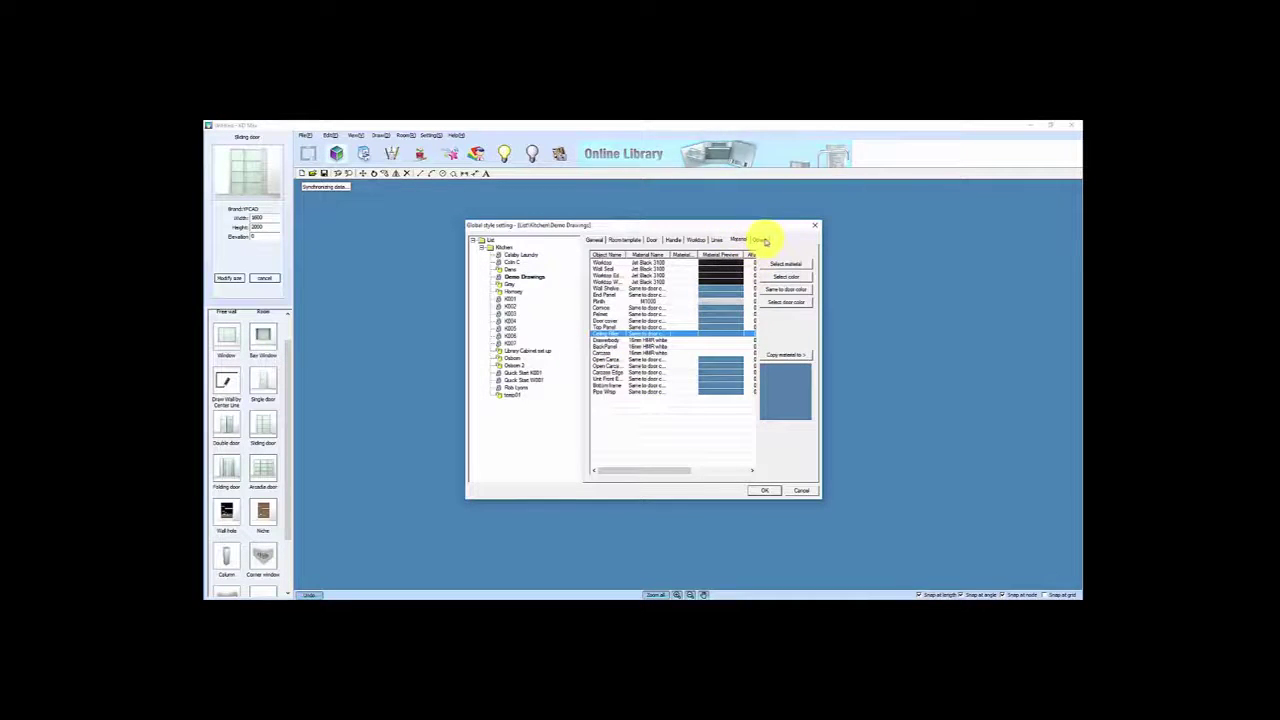
click(761, 240)
double_click(640, 273)
click(596, 255)
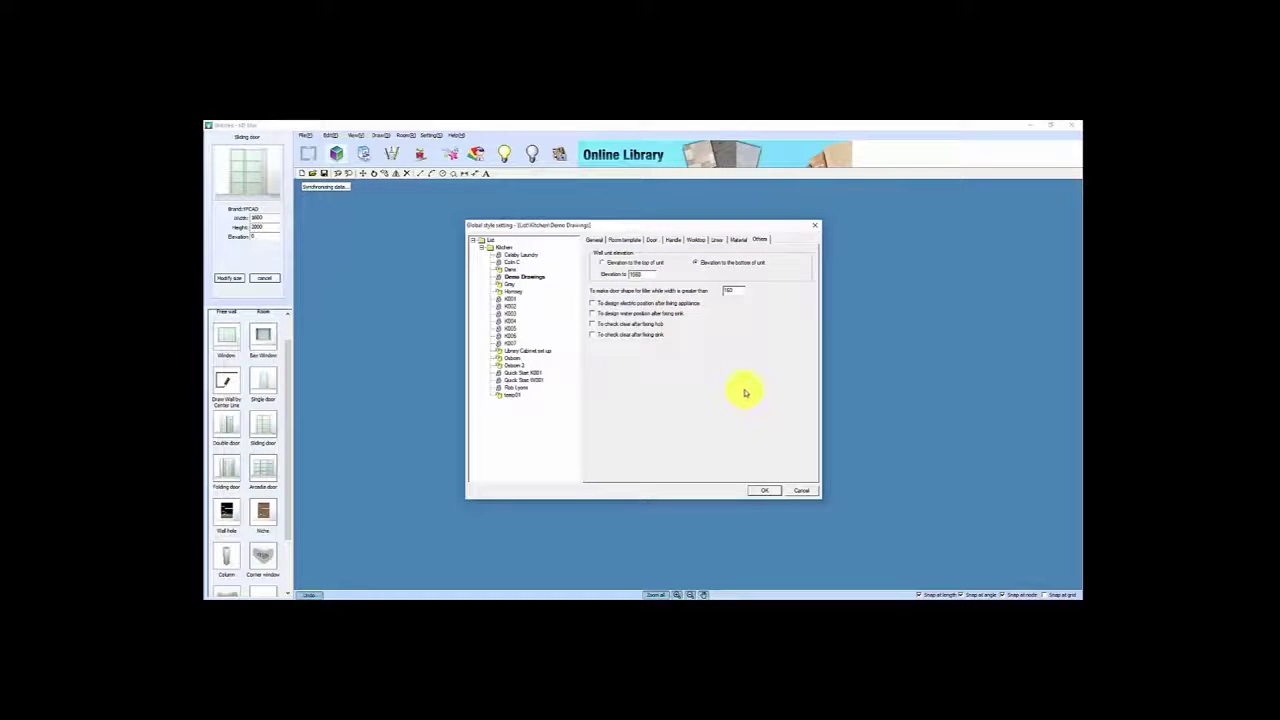
click(766, 491)
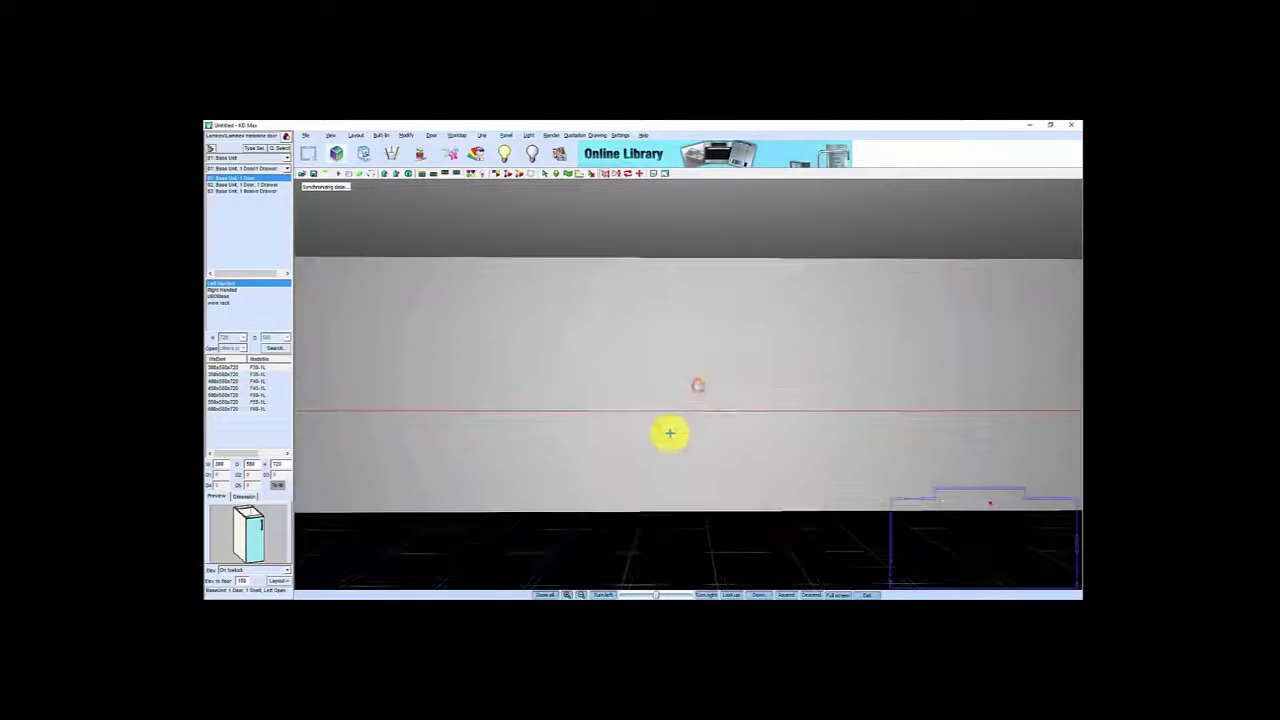
- Reposition the camera inside the room to examine the recessed back wall and its corner beside the door
drag(722, 408, 623, 340)
drag(826, 360, 676, 367)
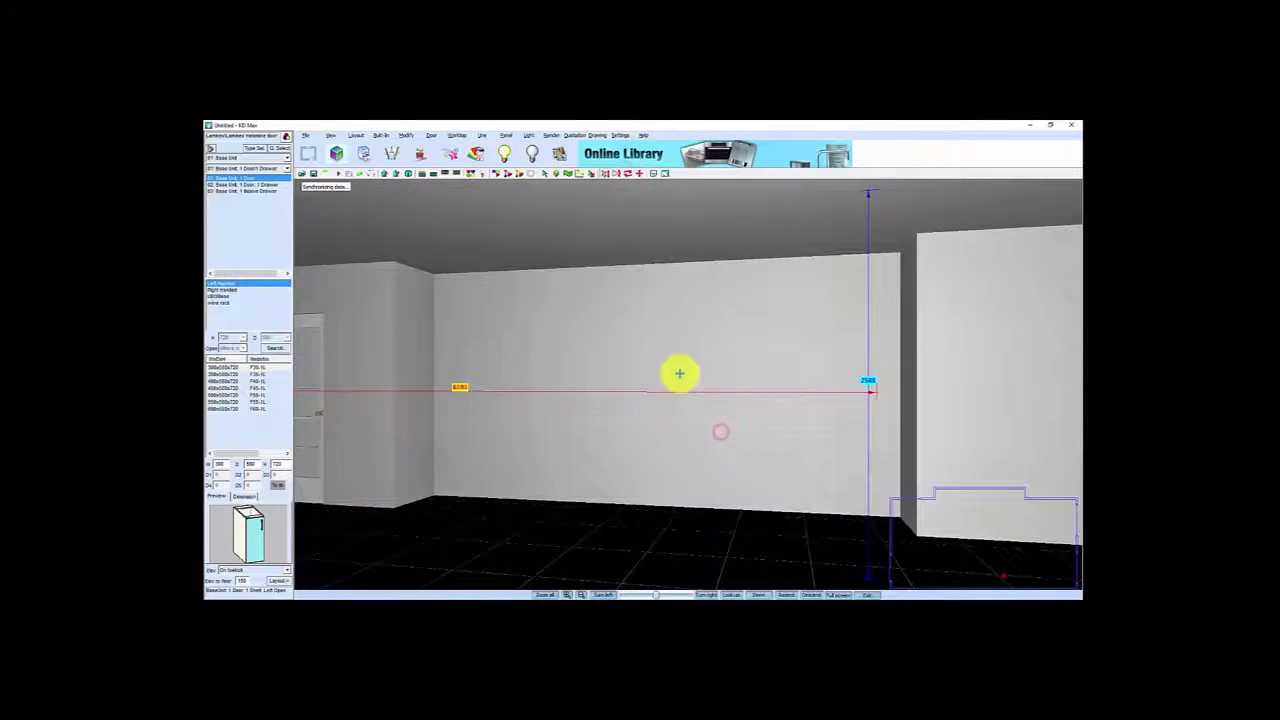
click(946, 561)
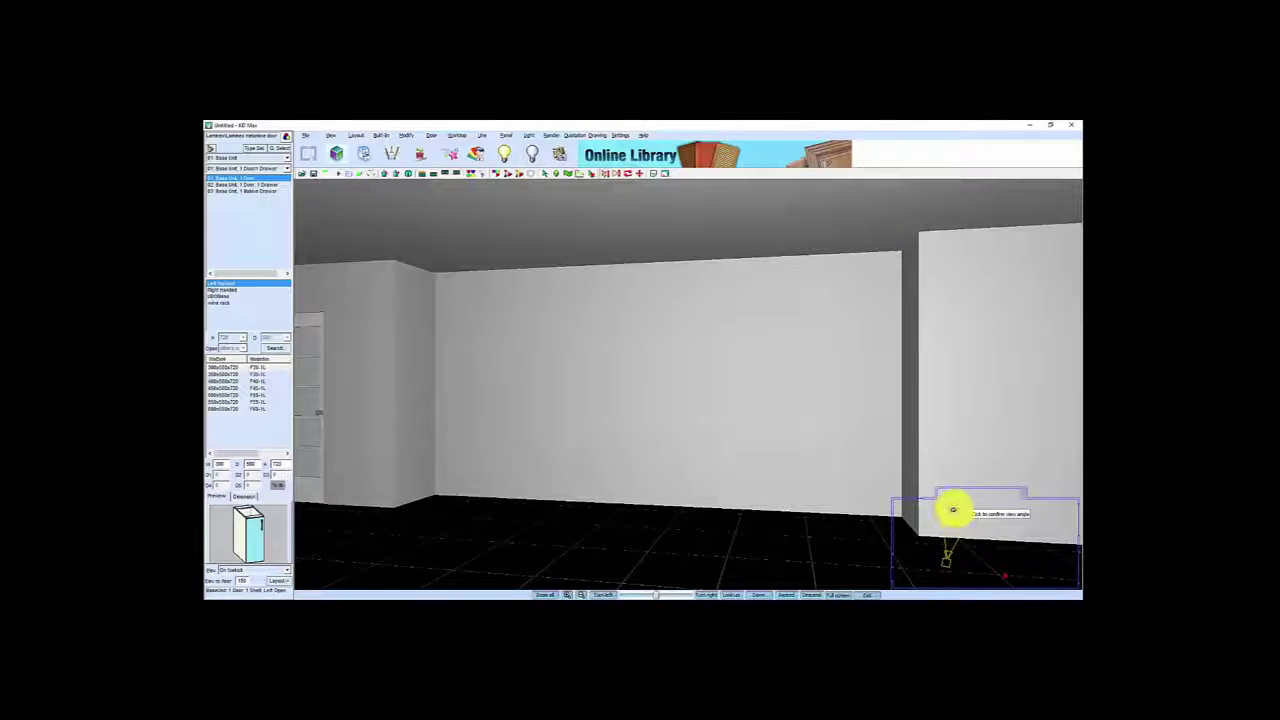
click(945, 508)
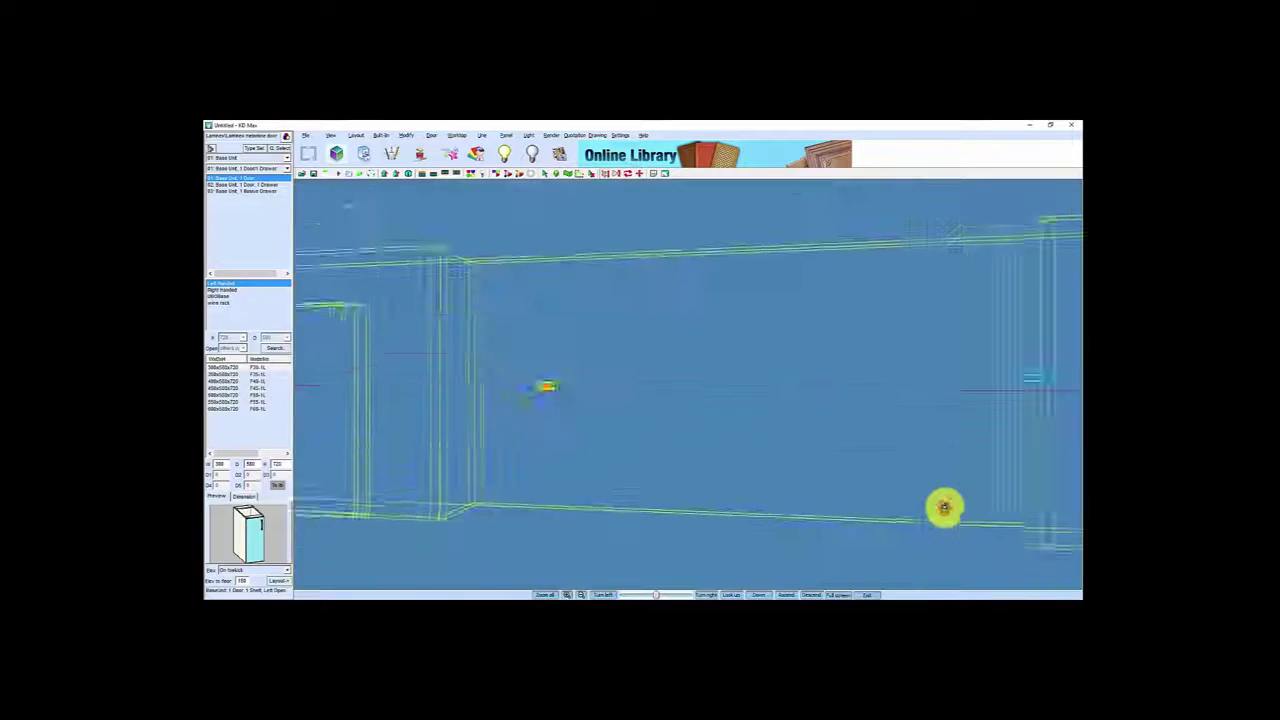
drag(704, 473, 774, 463)
click(966, 532)
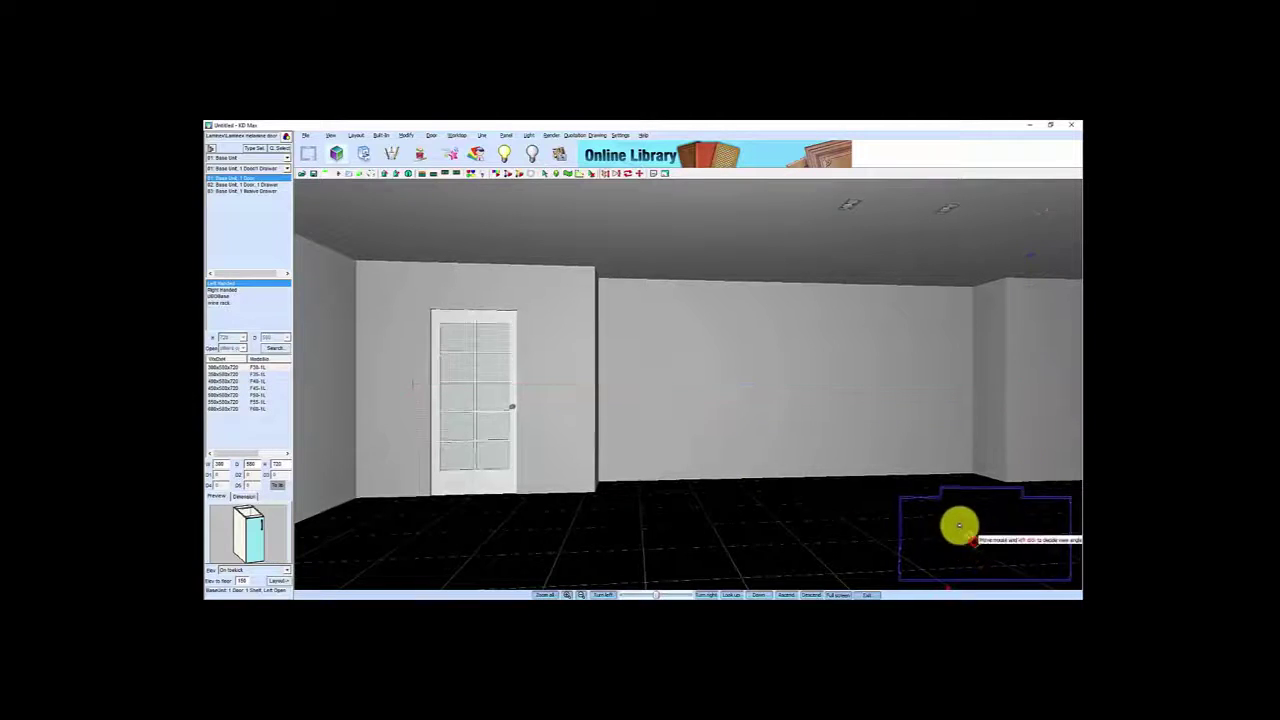
click(957, 510)
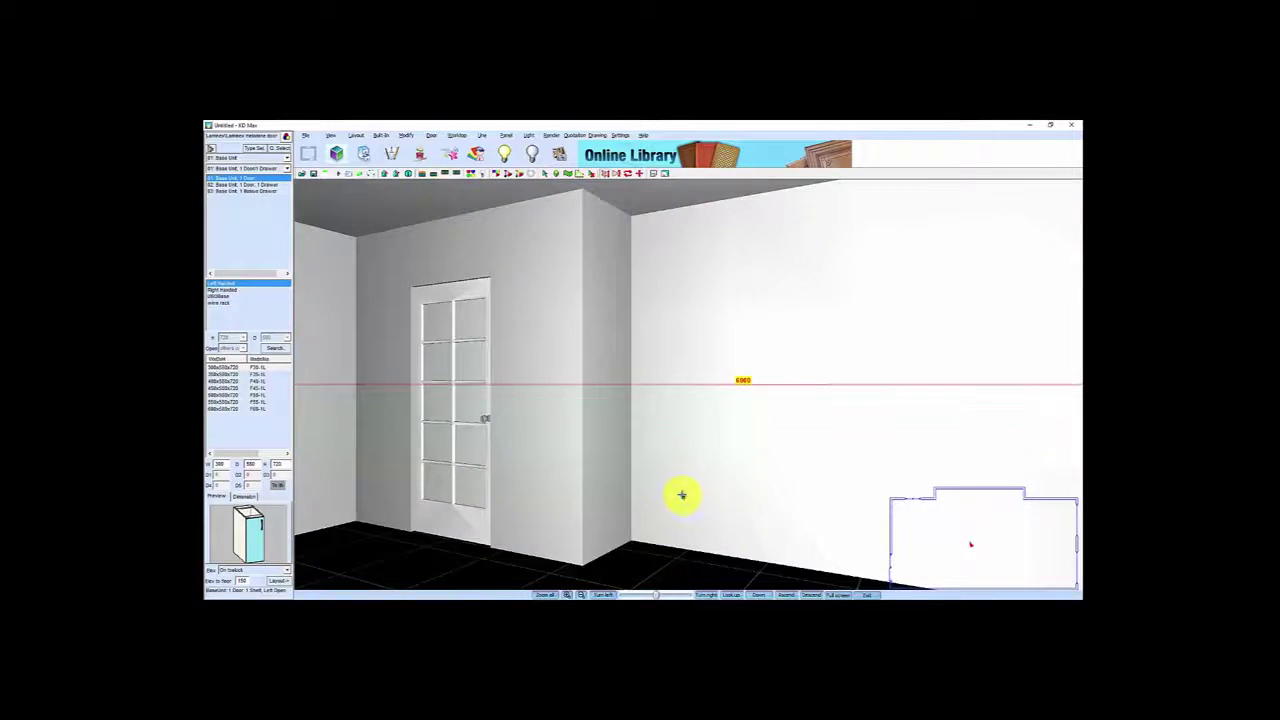
drag(648, 455, 533, 445)
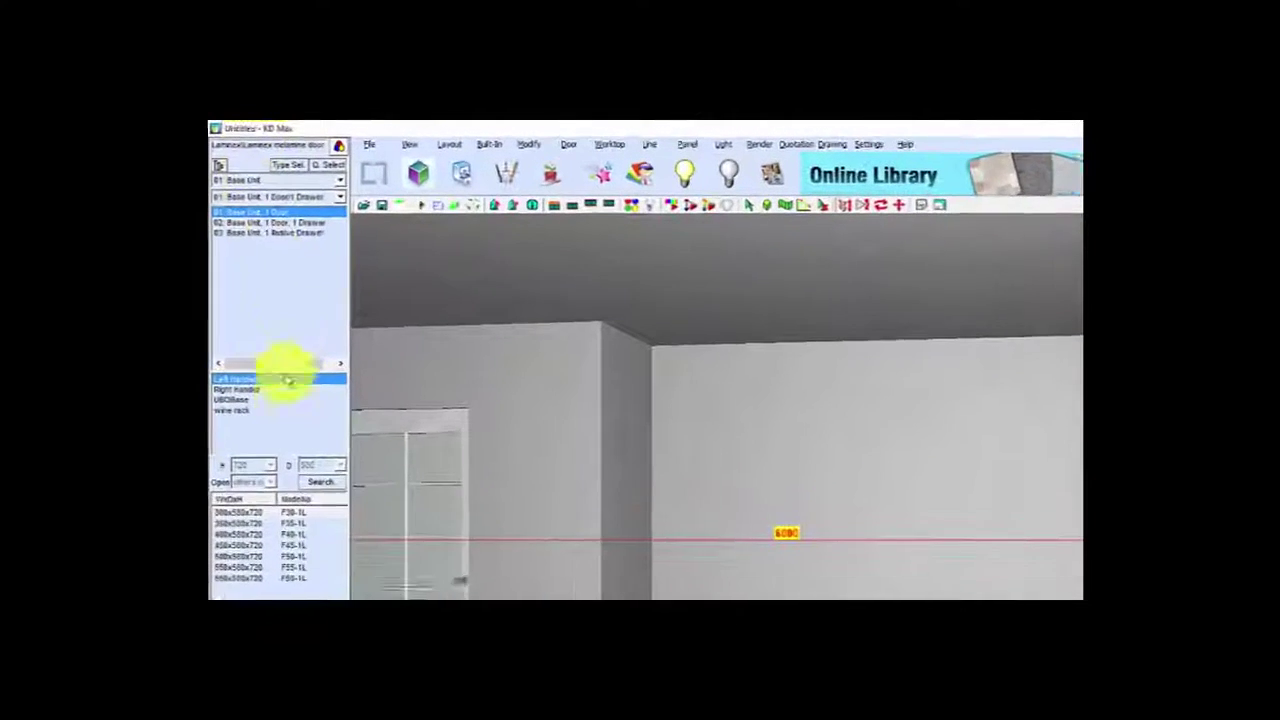
- Choose the Filler Panel from the tall unit product styles
click(293, 168)
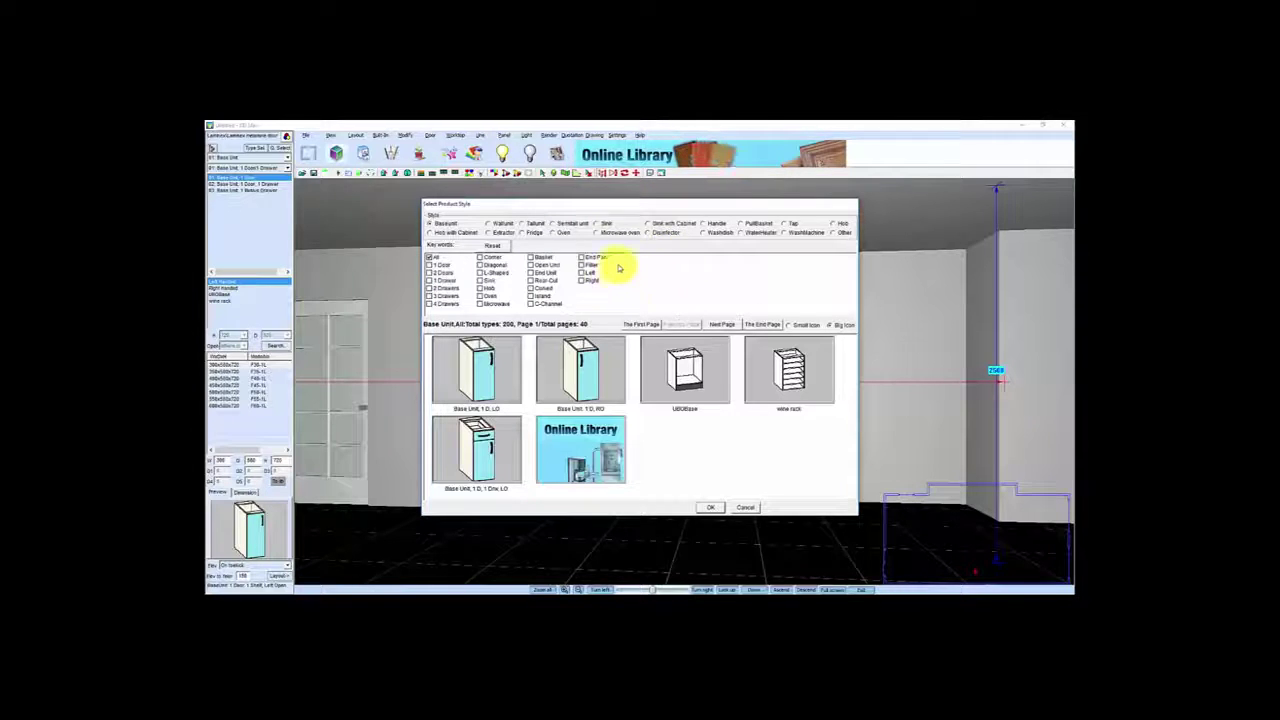
click(521, 222)
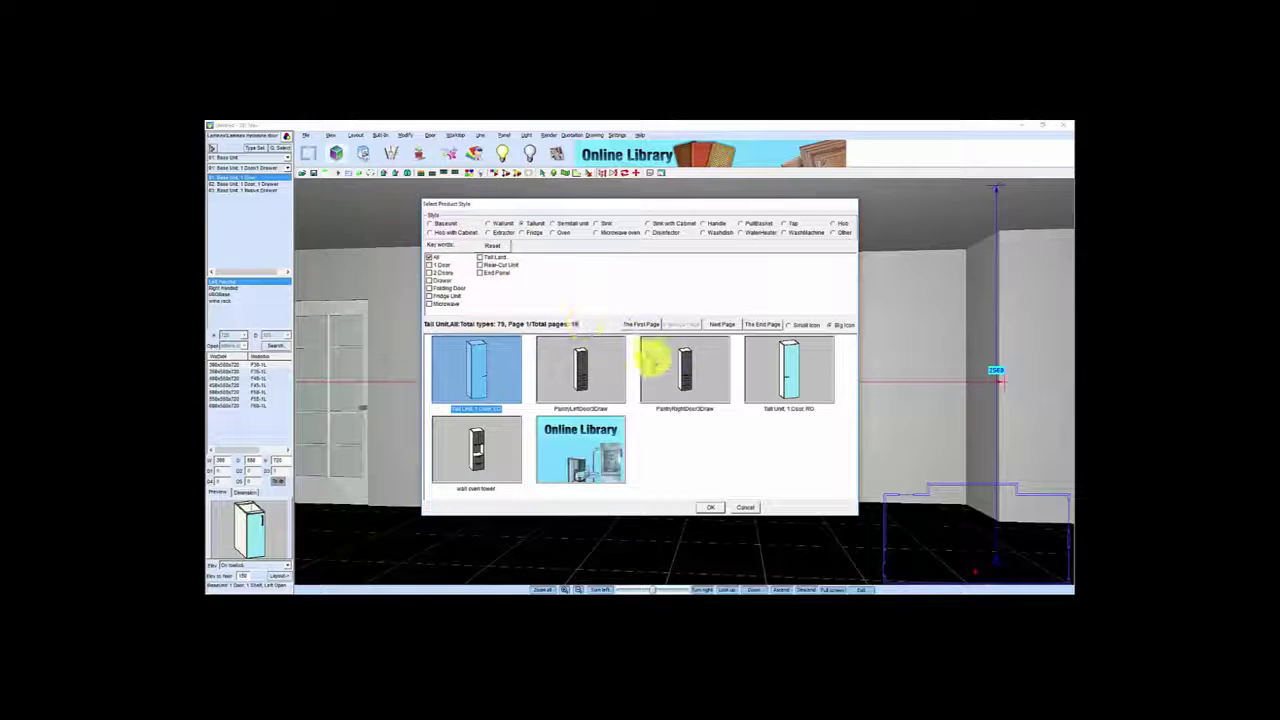
click(722, 325)
click(722, 325)
click(722, 325)
click(722, 325)
click(722, 325)
click(722, 325)
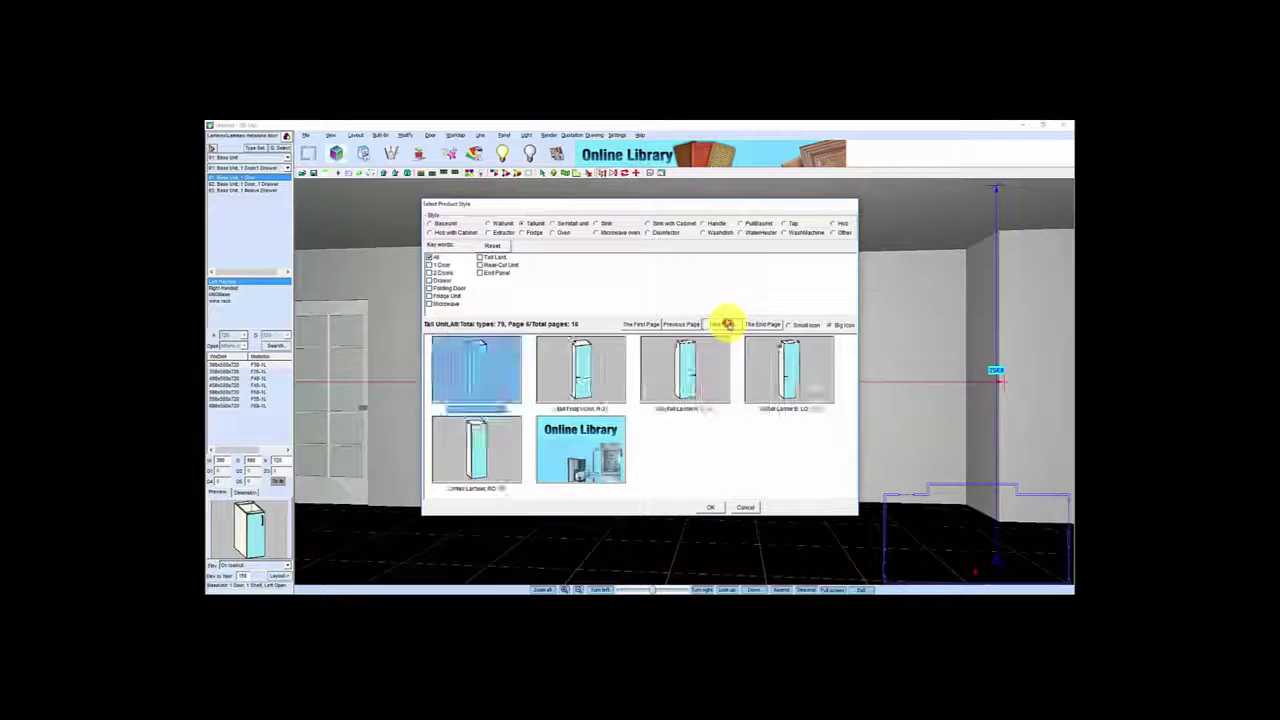
click(724, 325)
click(724, 325)
click(724, 325)
click(724, 325)
click(724, 325)
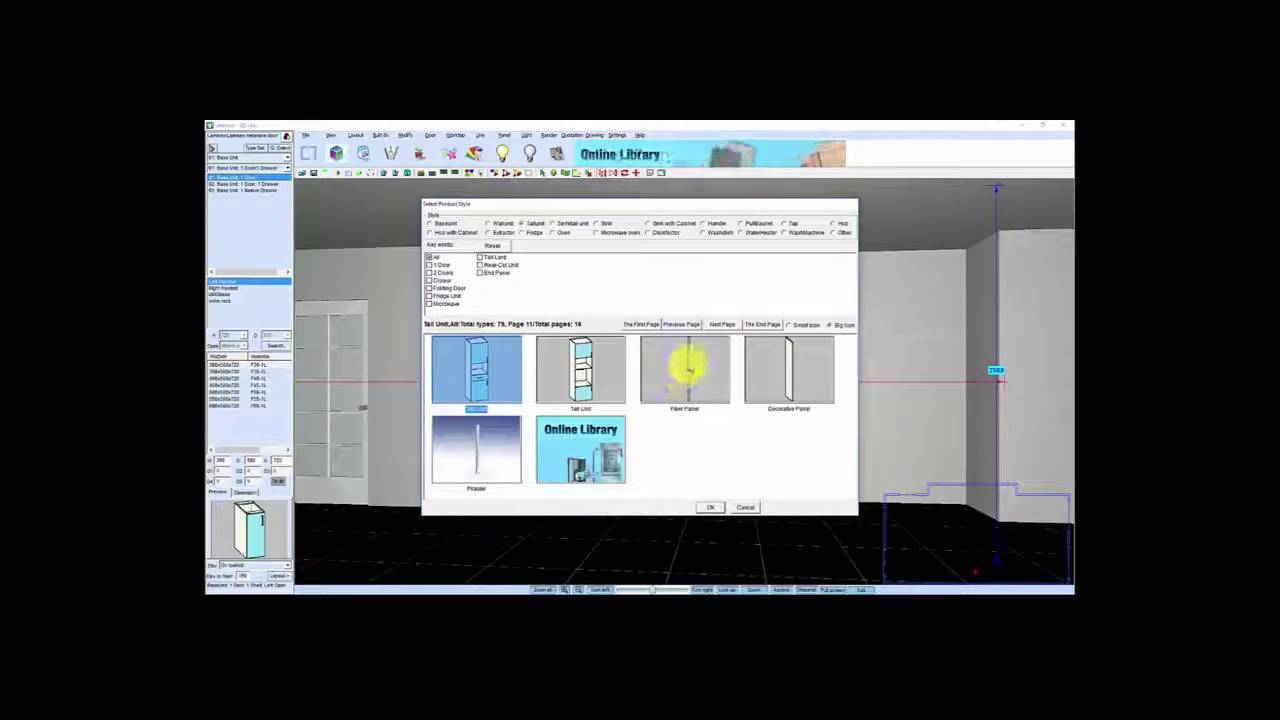
click(686, 370)
click(710, 507)
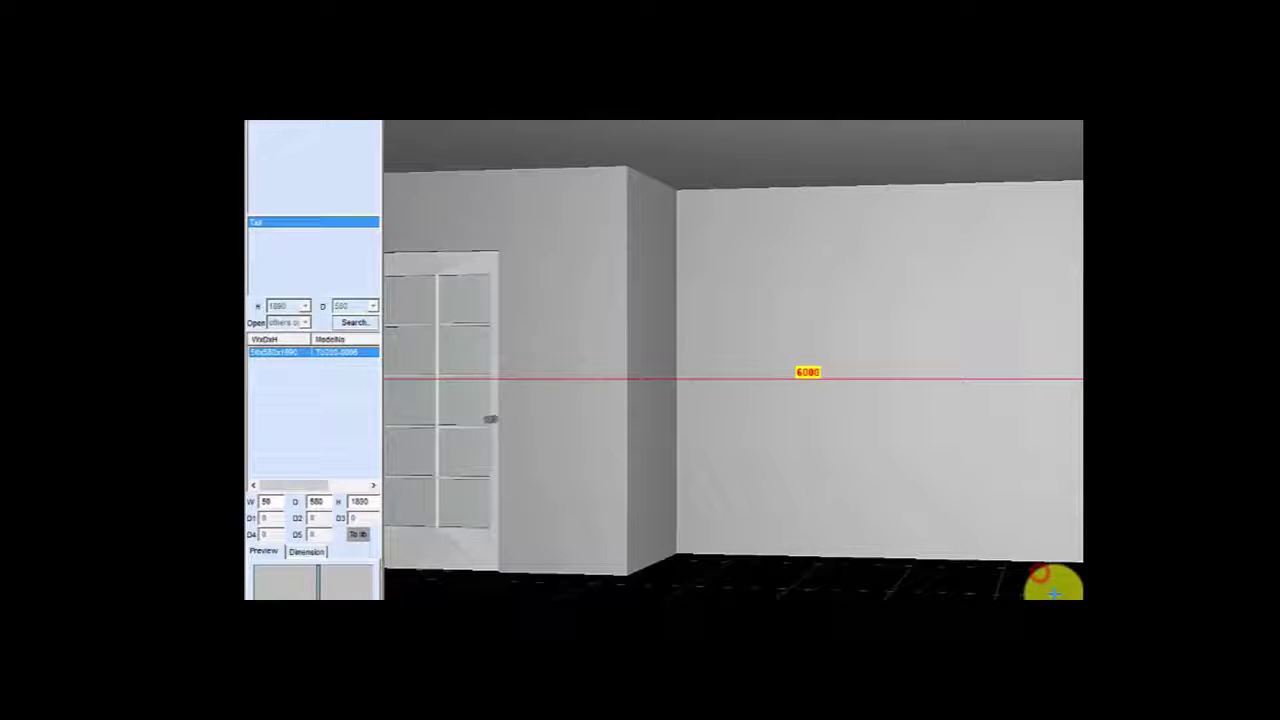
- Set the tall filler to 40 mm wide and 2250 mm high, and place it in the recess's left corner without extending it
click(362, 501)
text(2250)
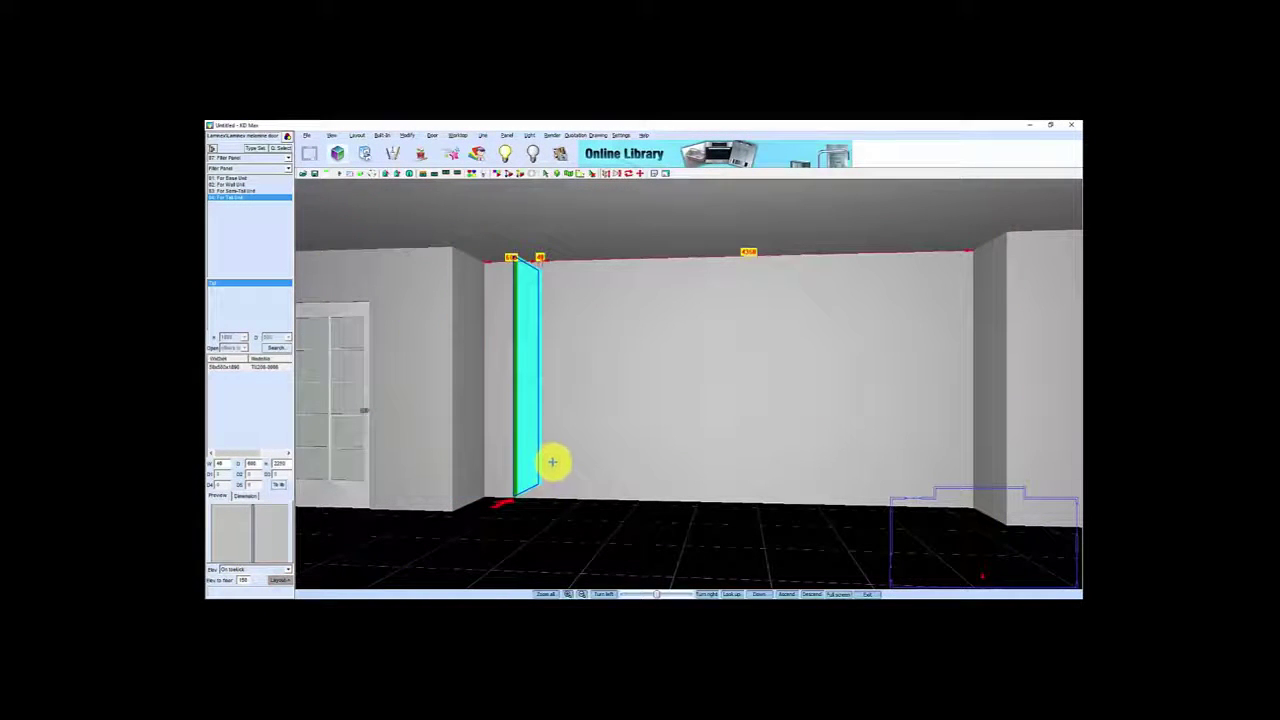
click(497, 445)
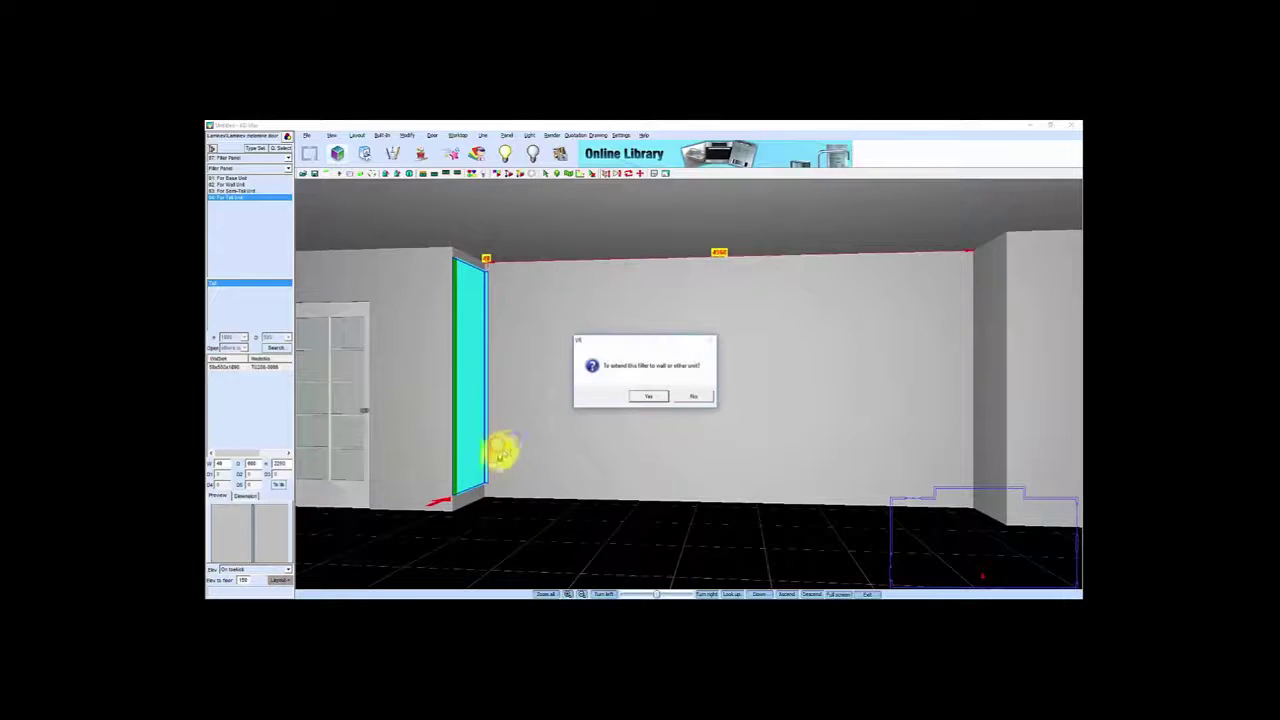
click(697, 398)
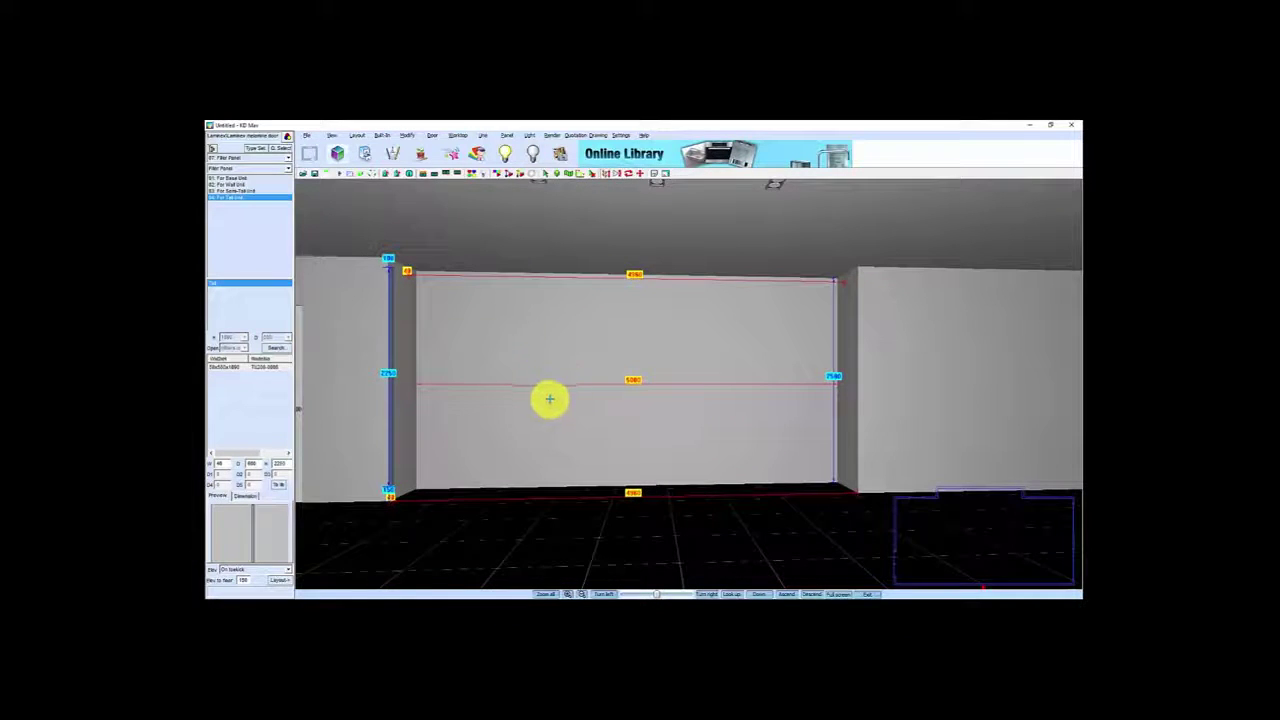
- Place a double-door tall unit, 800 mm wide, 600 mm deep and 2250 mm high, directly beside the filler
click(251, 149)
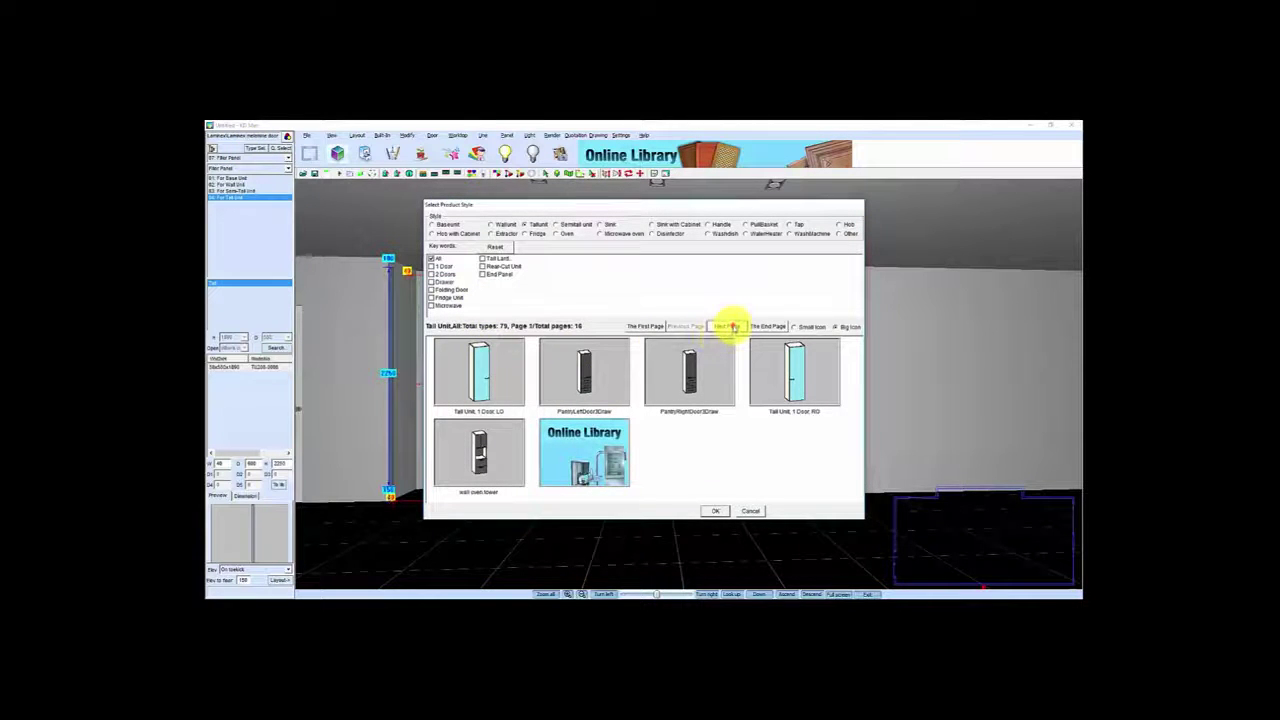
click(728, 326)
click(600, 376)
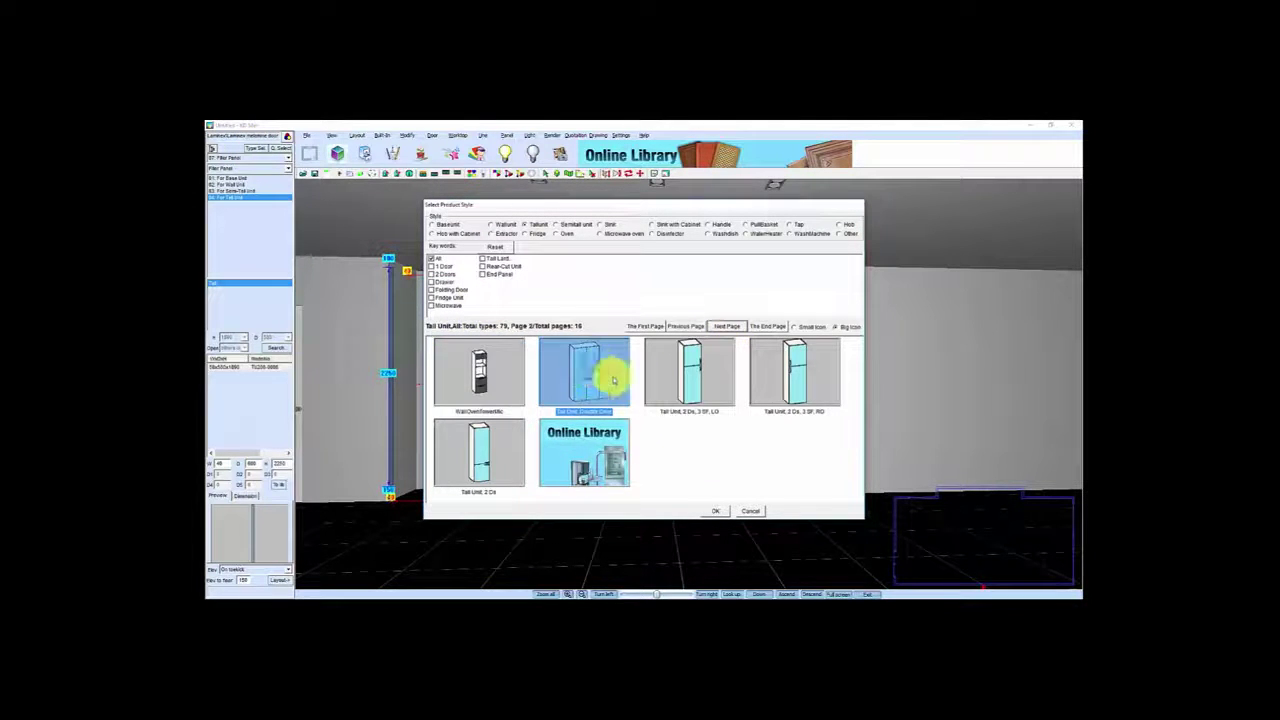
click(716, 512)
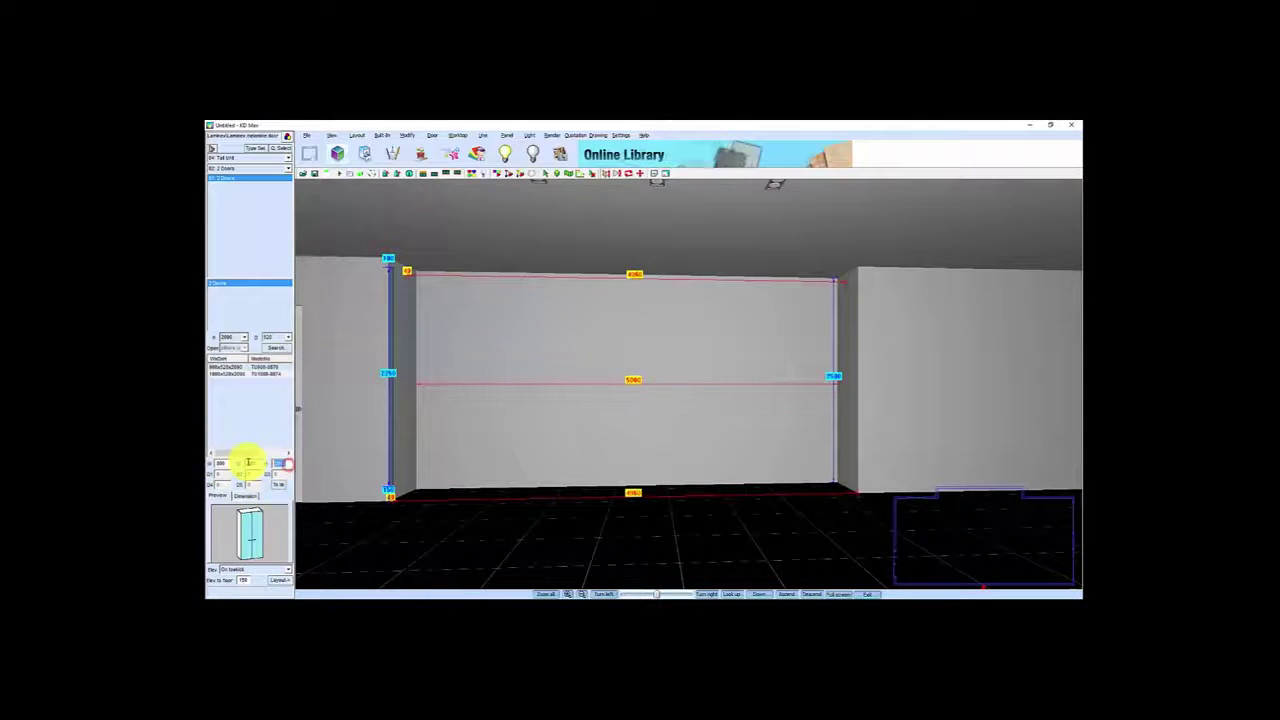
click(277, 580)
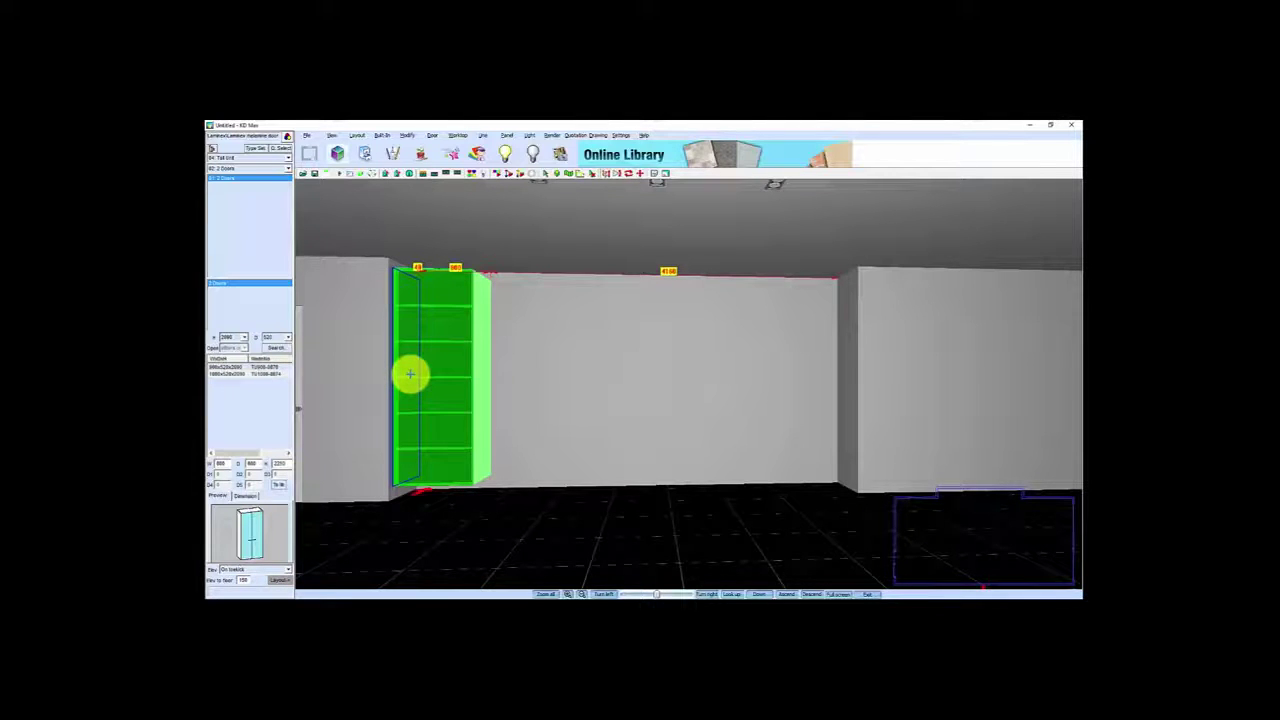
click(408, 375)
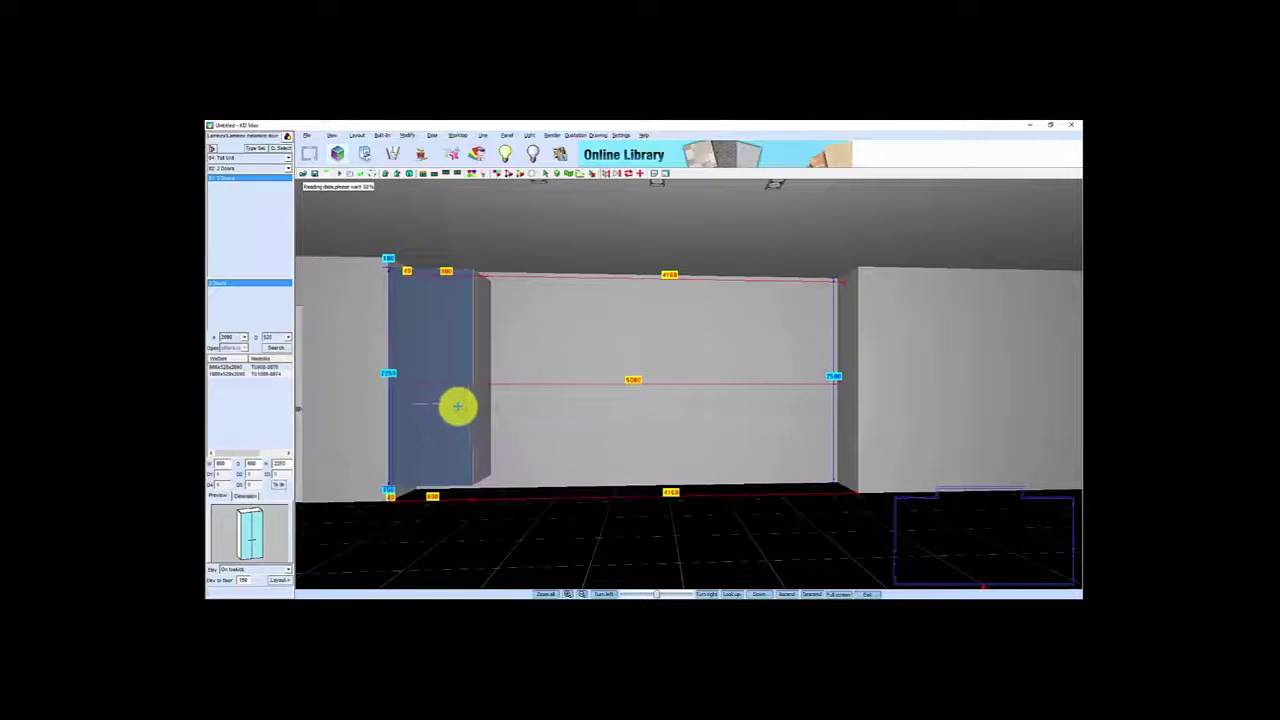
- Place a wall oven tower, 600 mm wide, 600 mm deep and 2250 mm high, beside the double-door tall unit
click(256, 149)
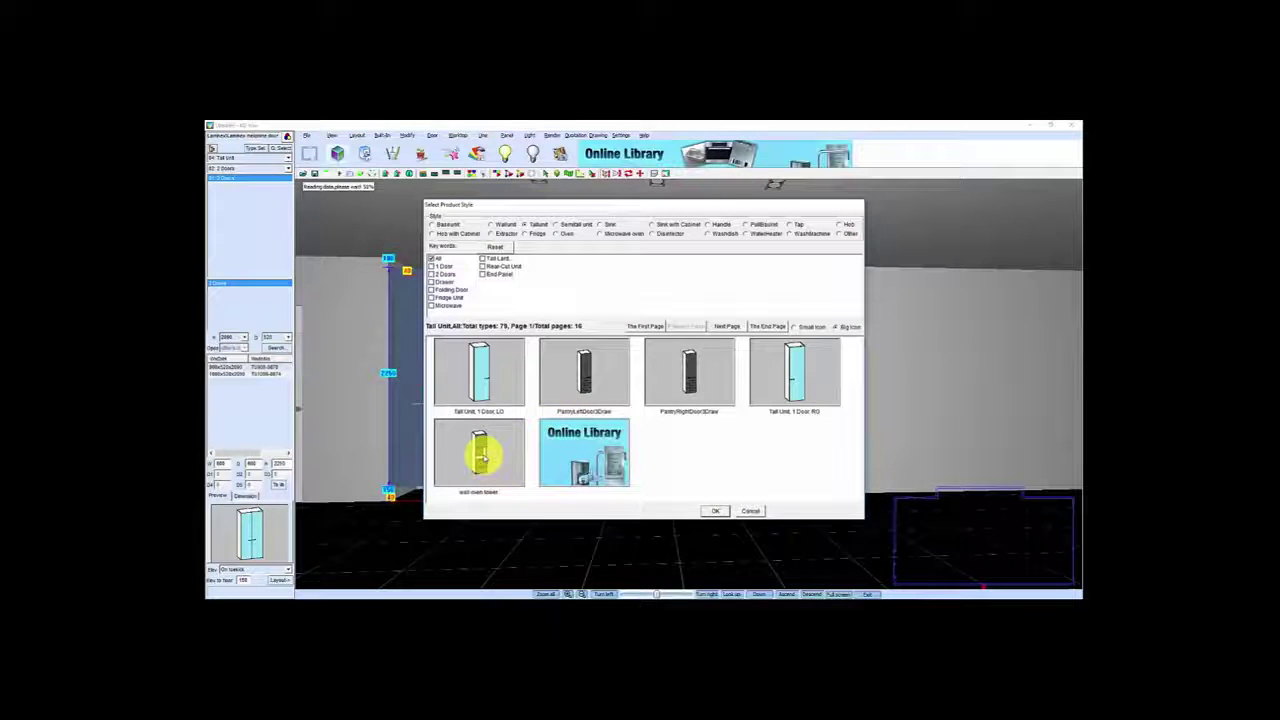
click(481, 456)
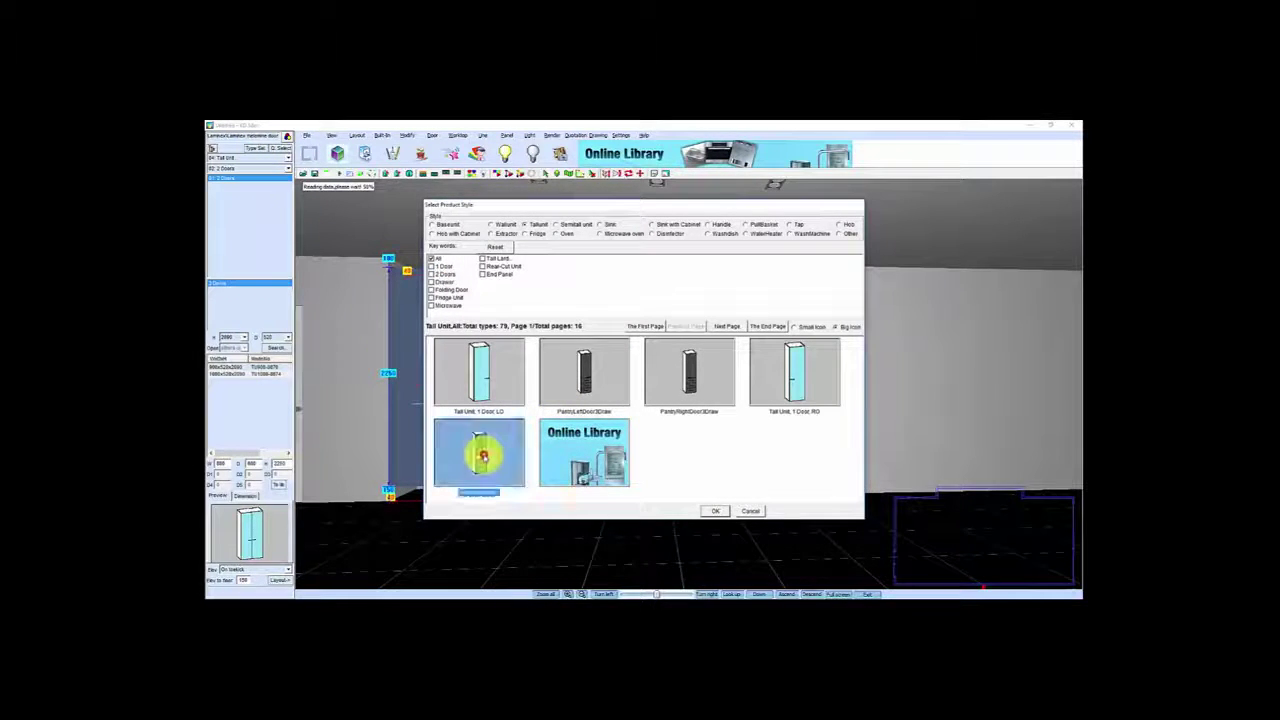
click(716, 511)
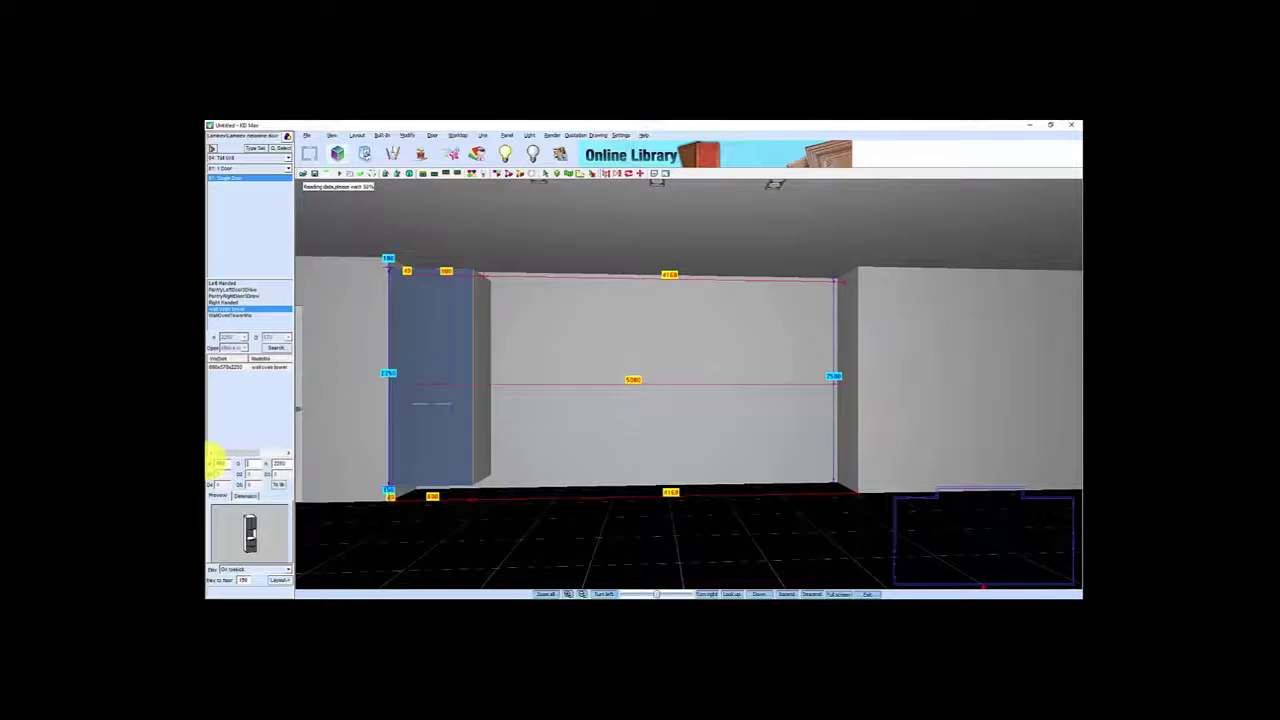
click(280, 464)
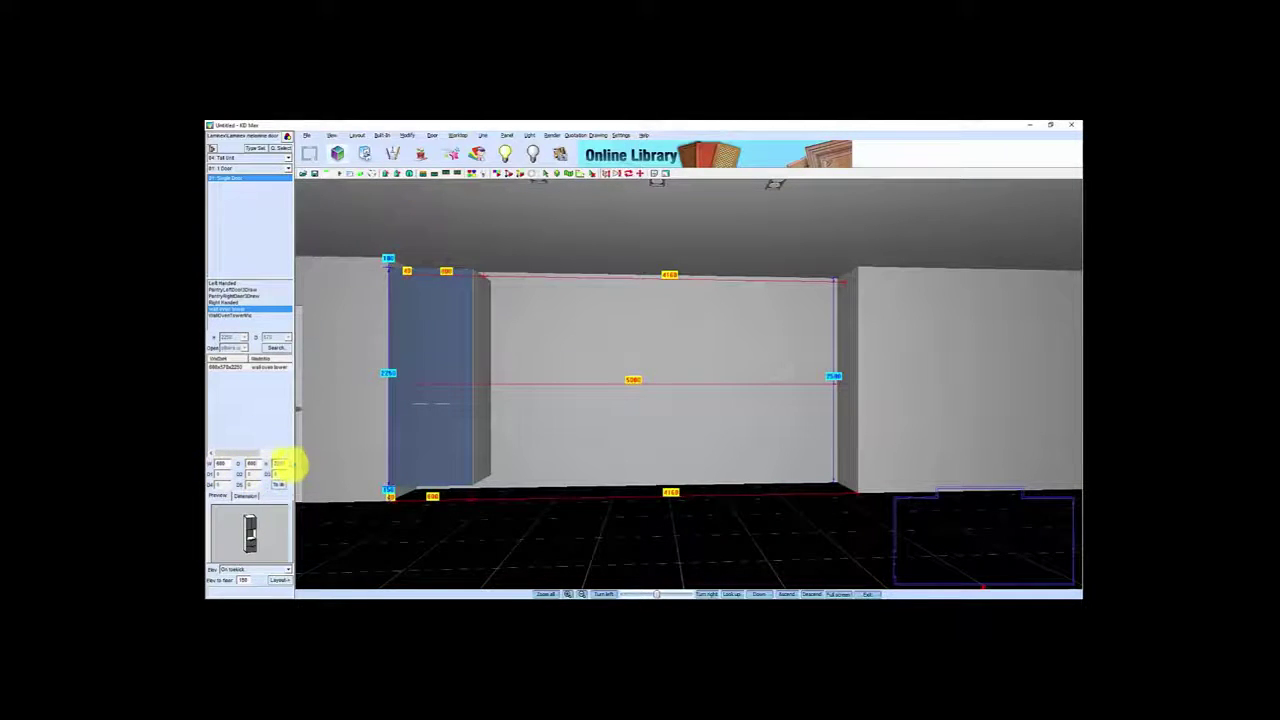
click(282, 581)
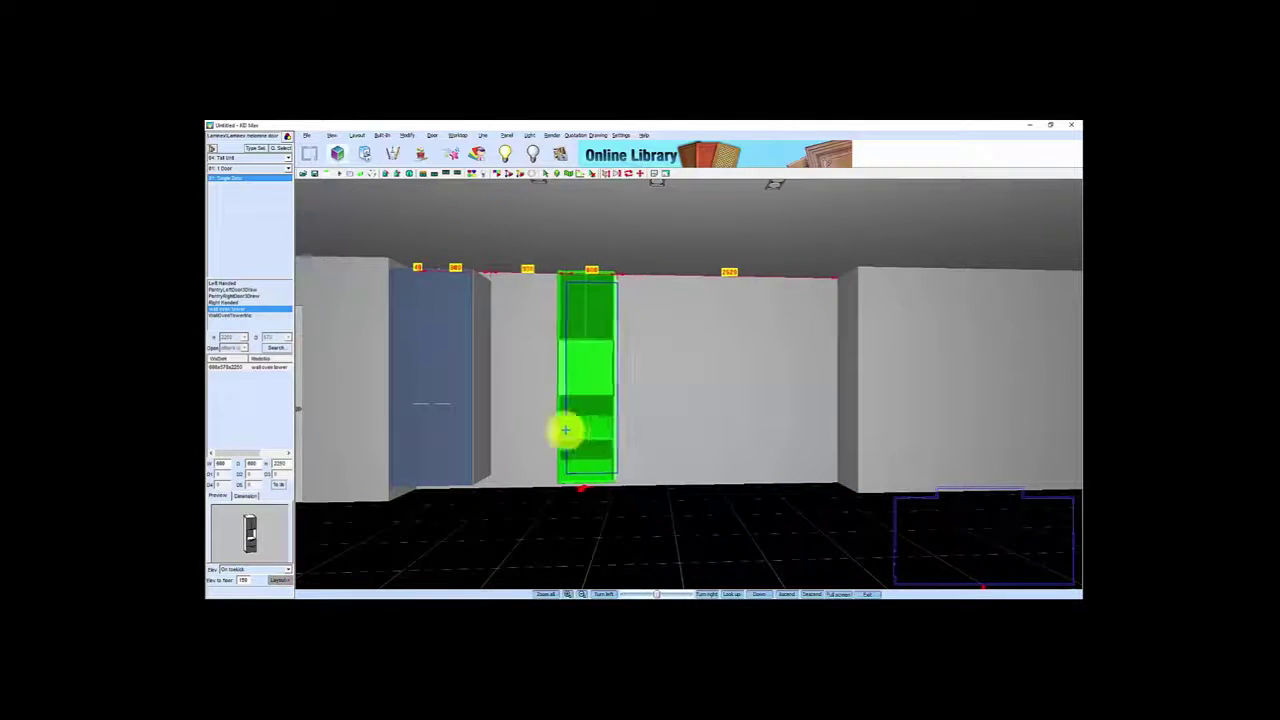
click(488, 413)
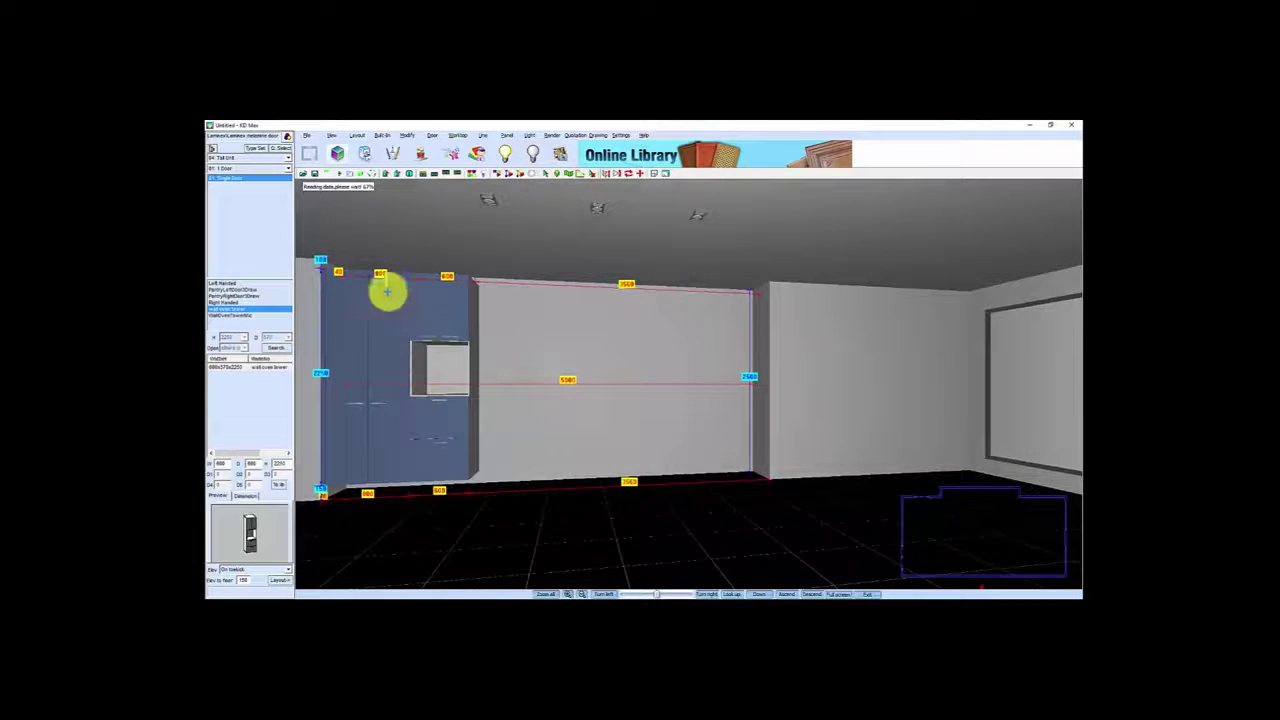
- Place a decorative tall end panel, 16 mm wide, 600 mm deep and 2400 mm high, at floor elevation 0 beside the oven tower
click(258, 148)
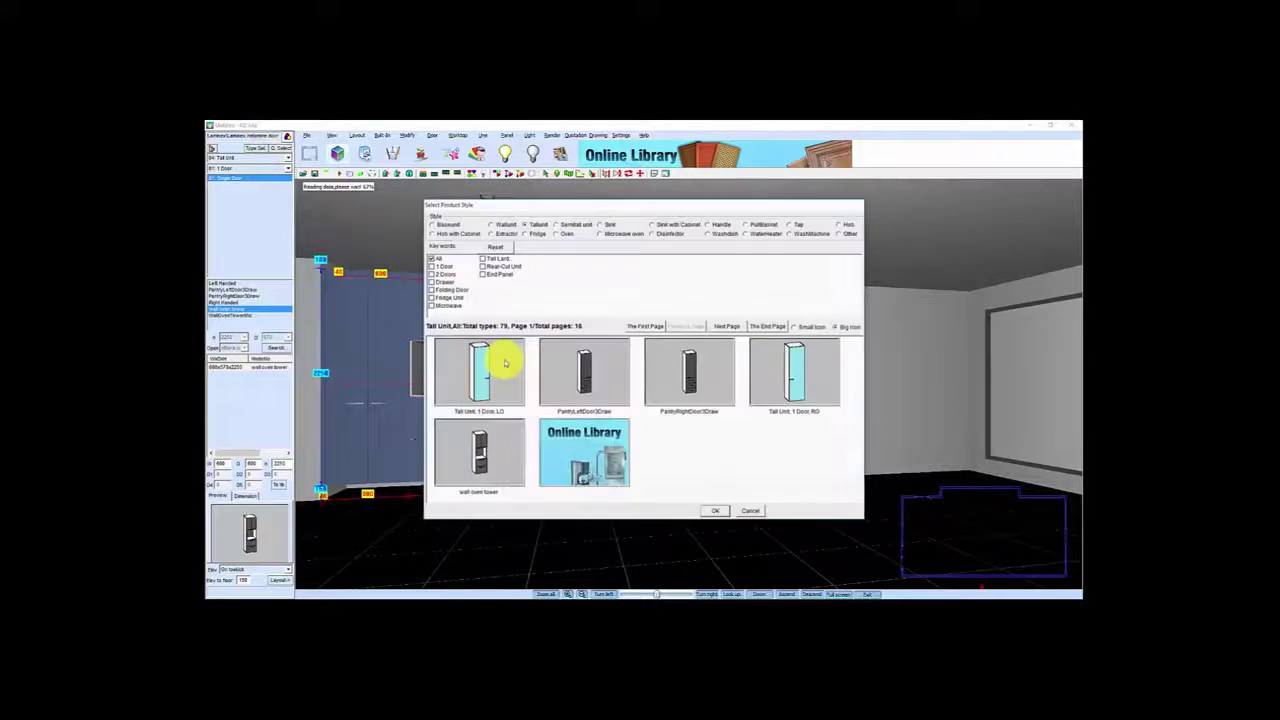
click(485, 275)
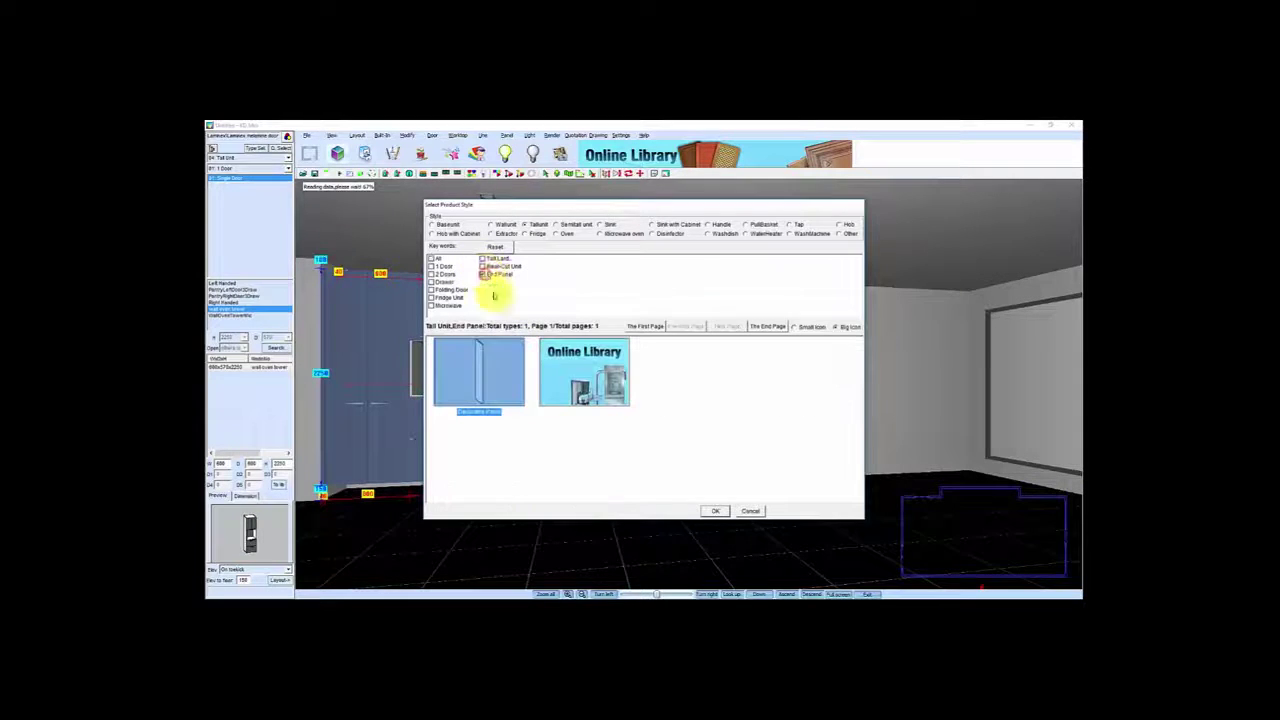
click(715, 511)
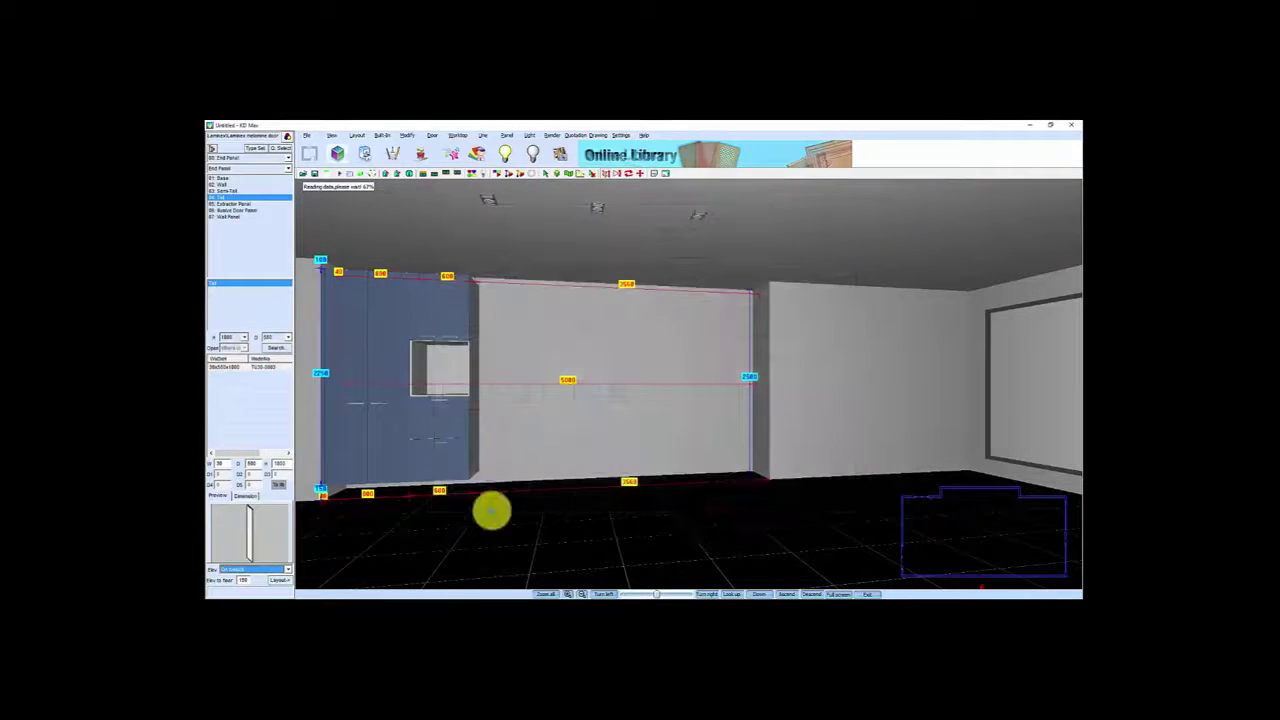
click(224, 463)
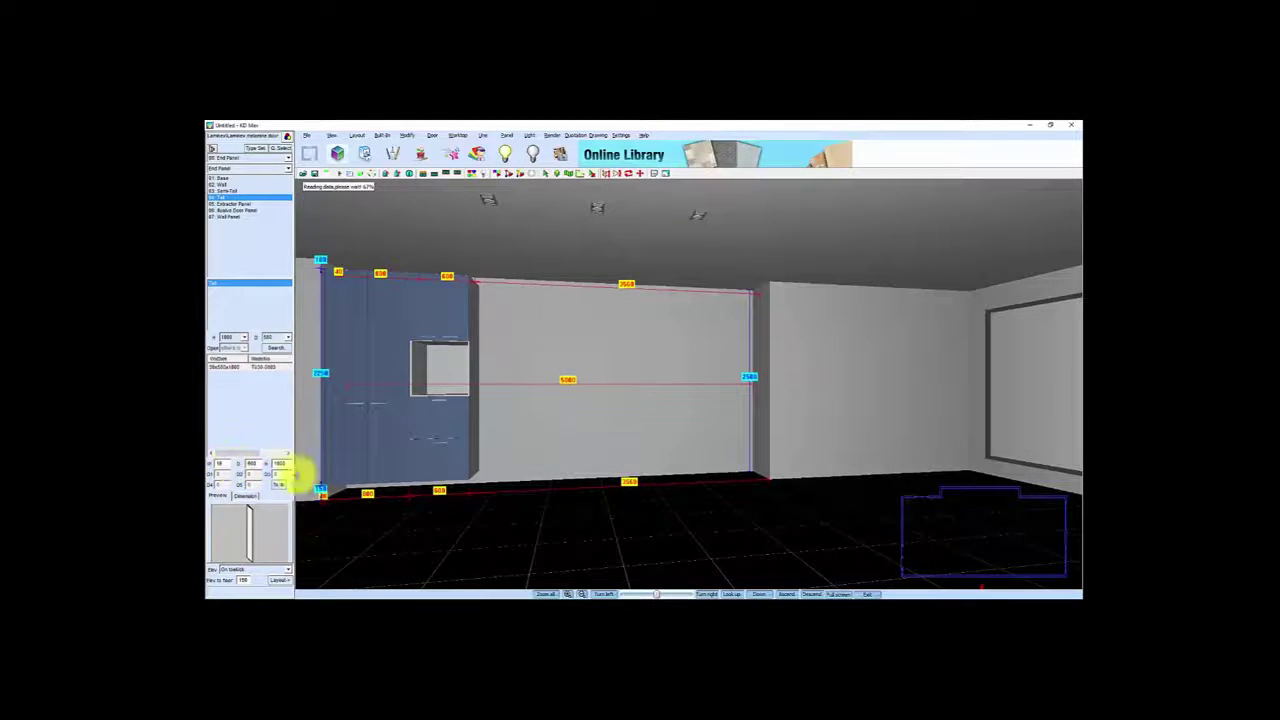
click(284, 464)
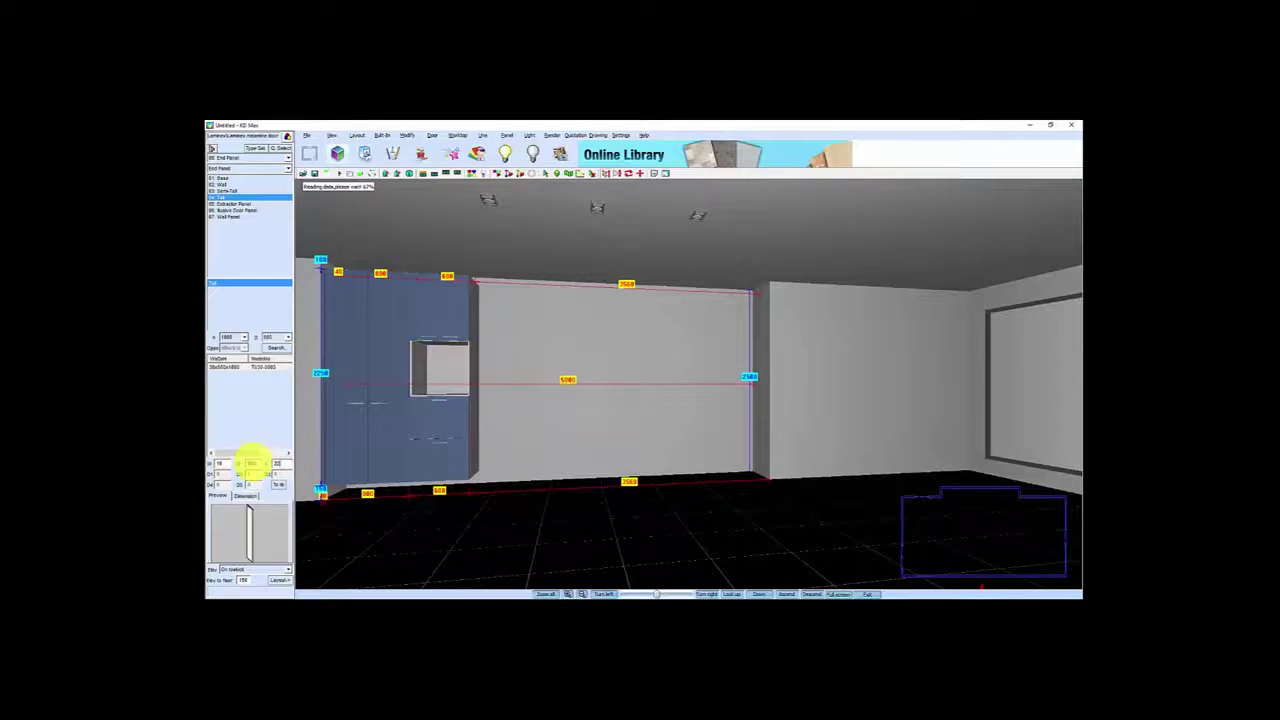
click(284, 463)
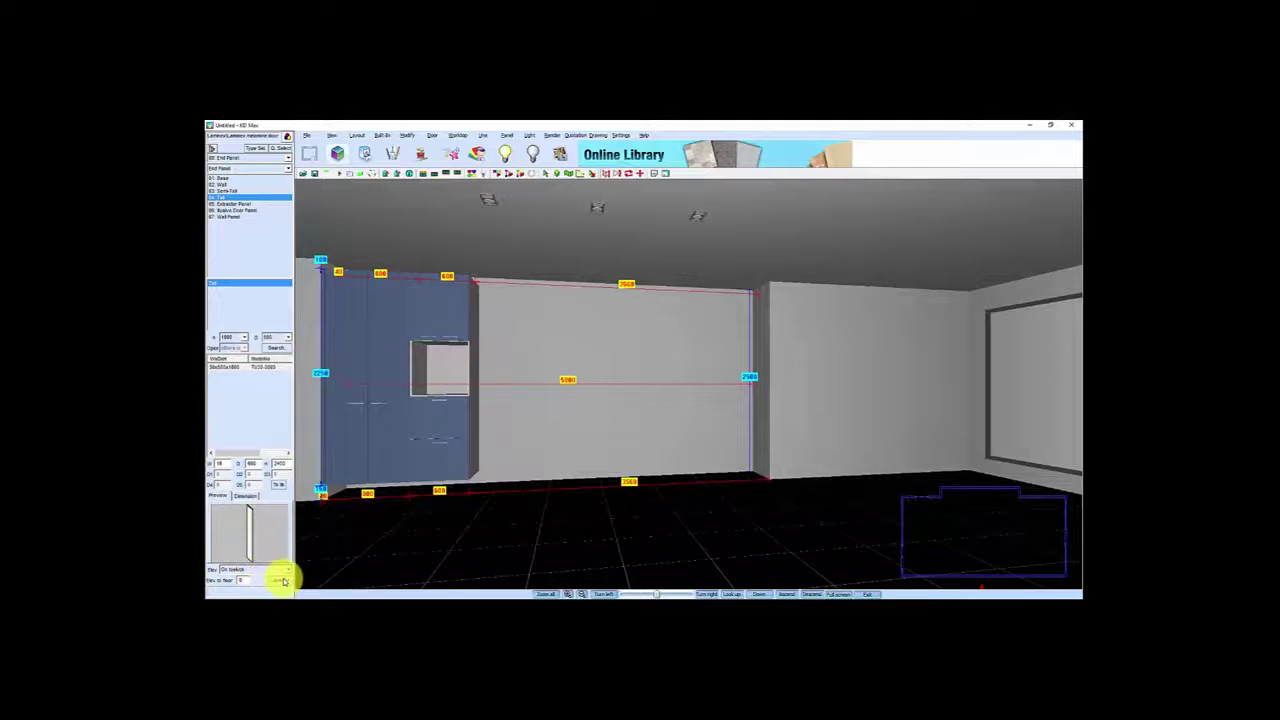
click(282, 580)
click(499, 466)
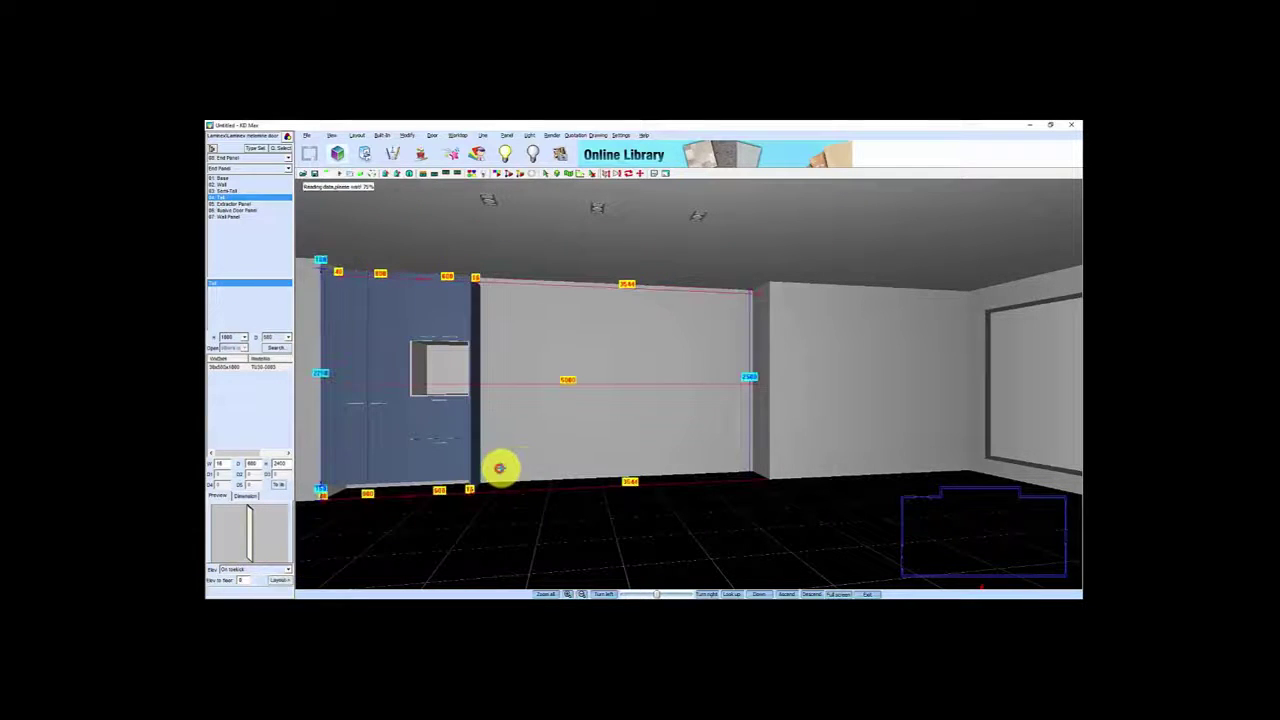
- Place a double-door wall unit, 950 mm wide, 350 mm deep and 640 mm high, at elevation 1760 in the recess's right corner
scroll(534, 452, down, 2)
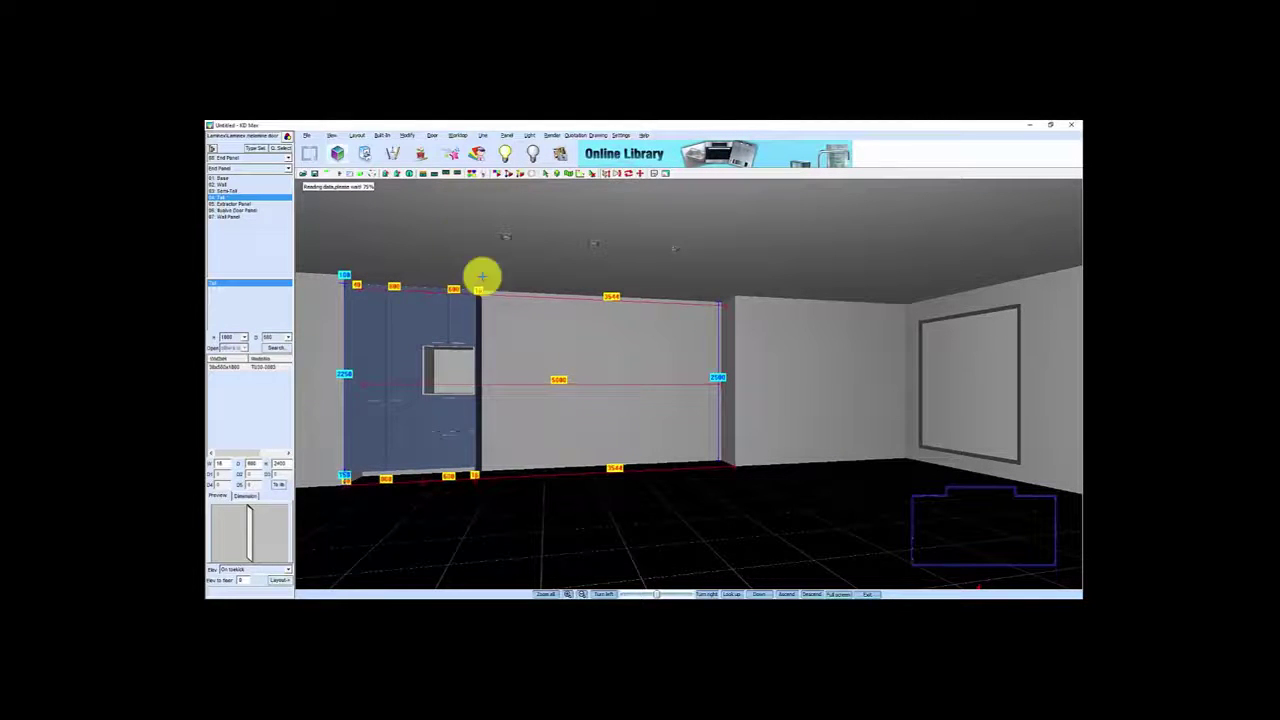
click(256, 149)
click(492, 225)
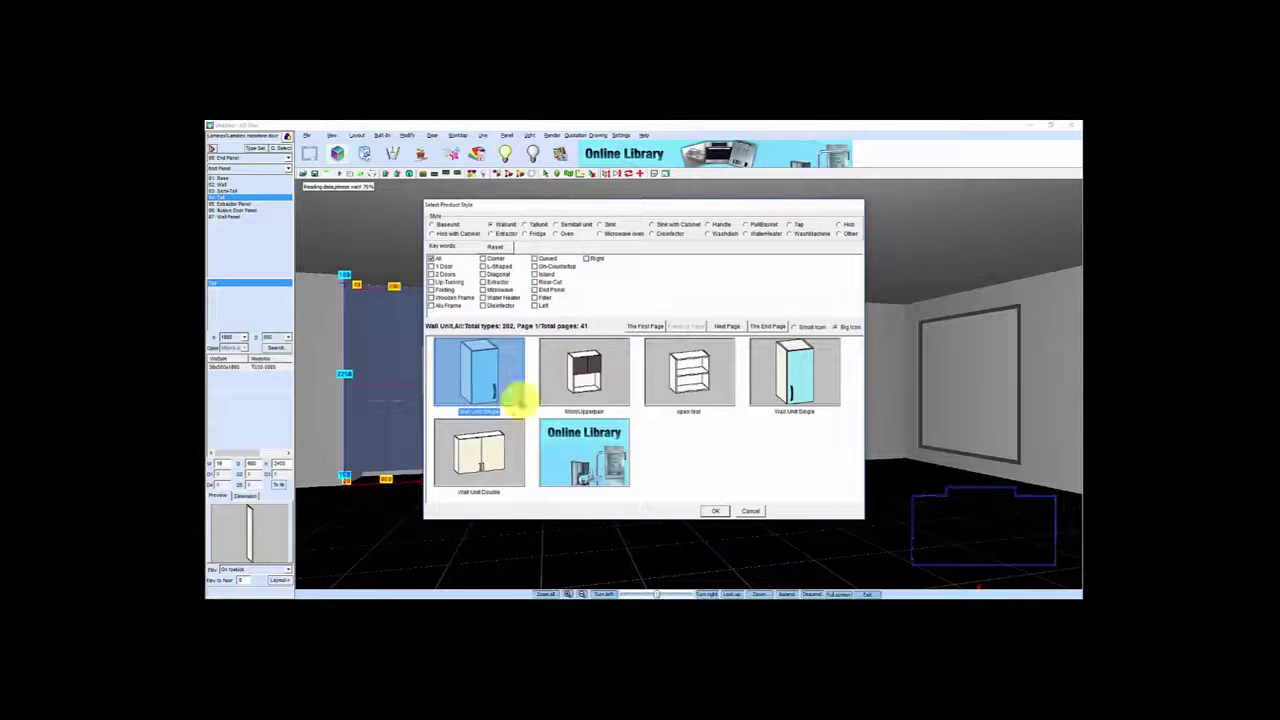
click(478, 448)
click(714, 512)
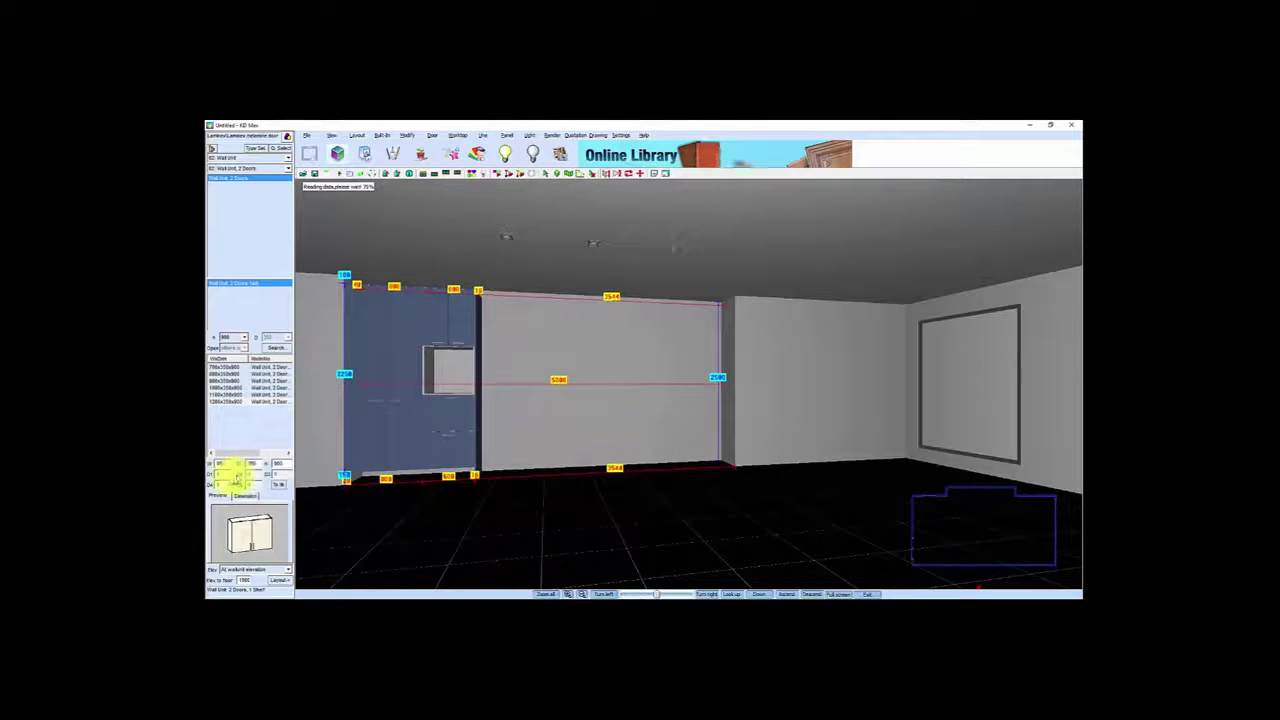
double_click(280, 464)
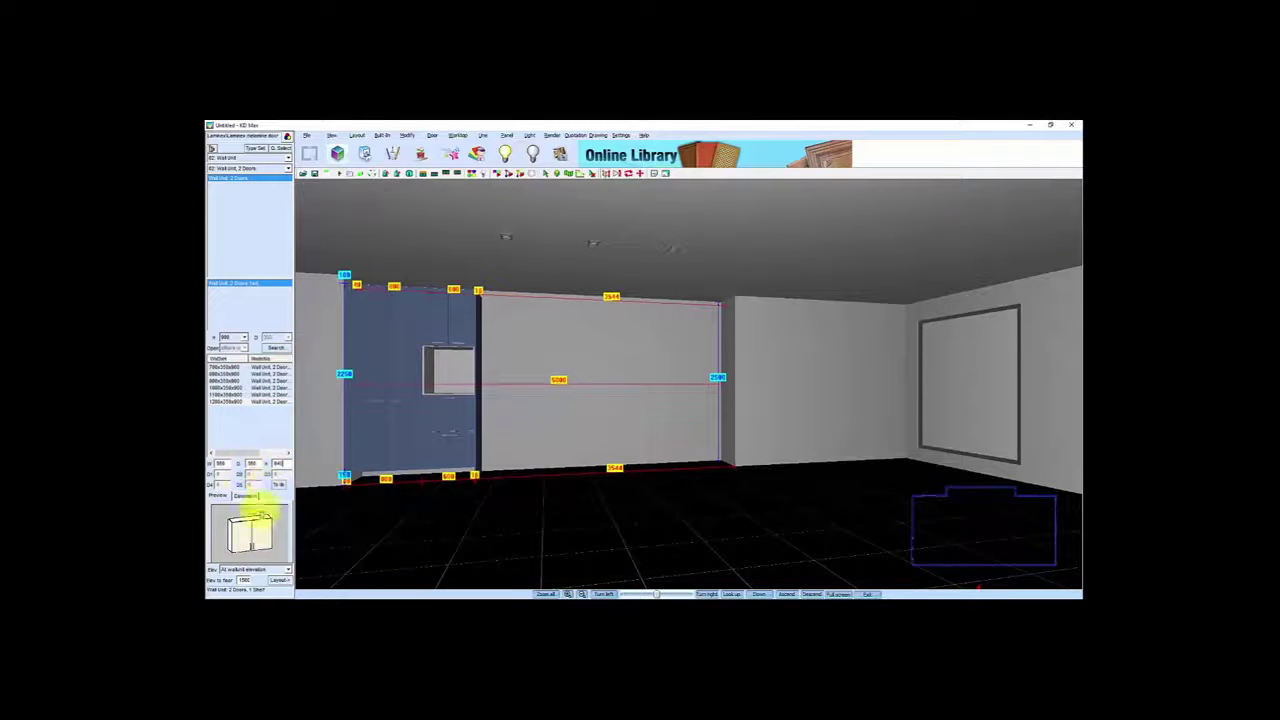
double_click(248, 580)
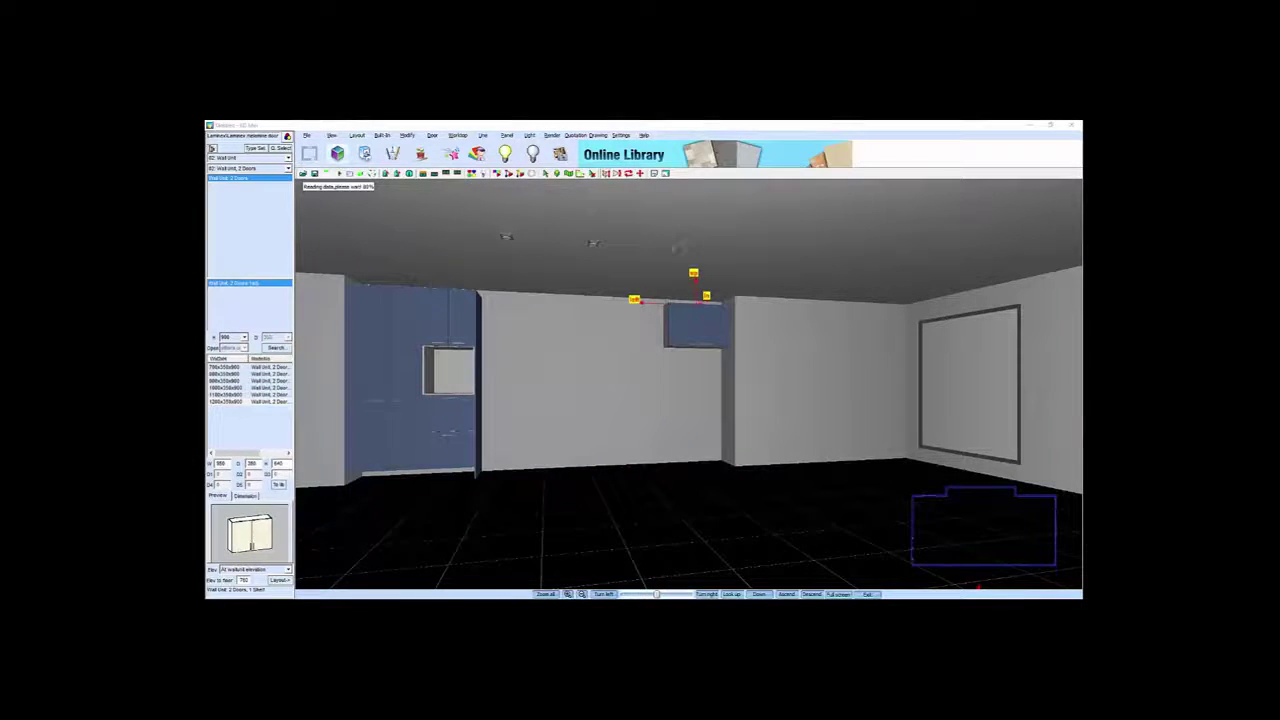
- Move the wall unit 40 mm to the left and 250 mm out
click(372, 173)
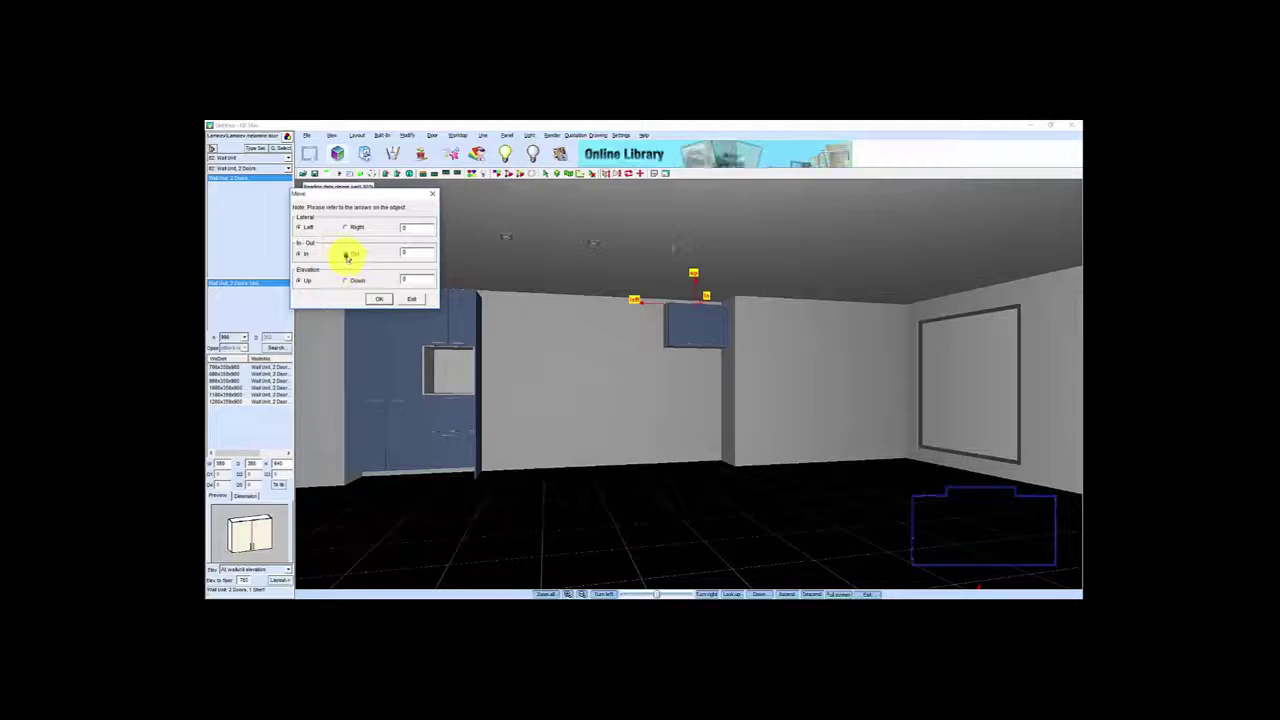
click(344, 254)
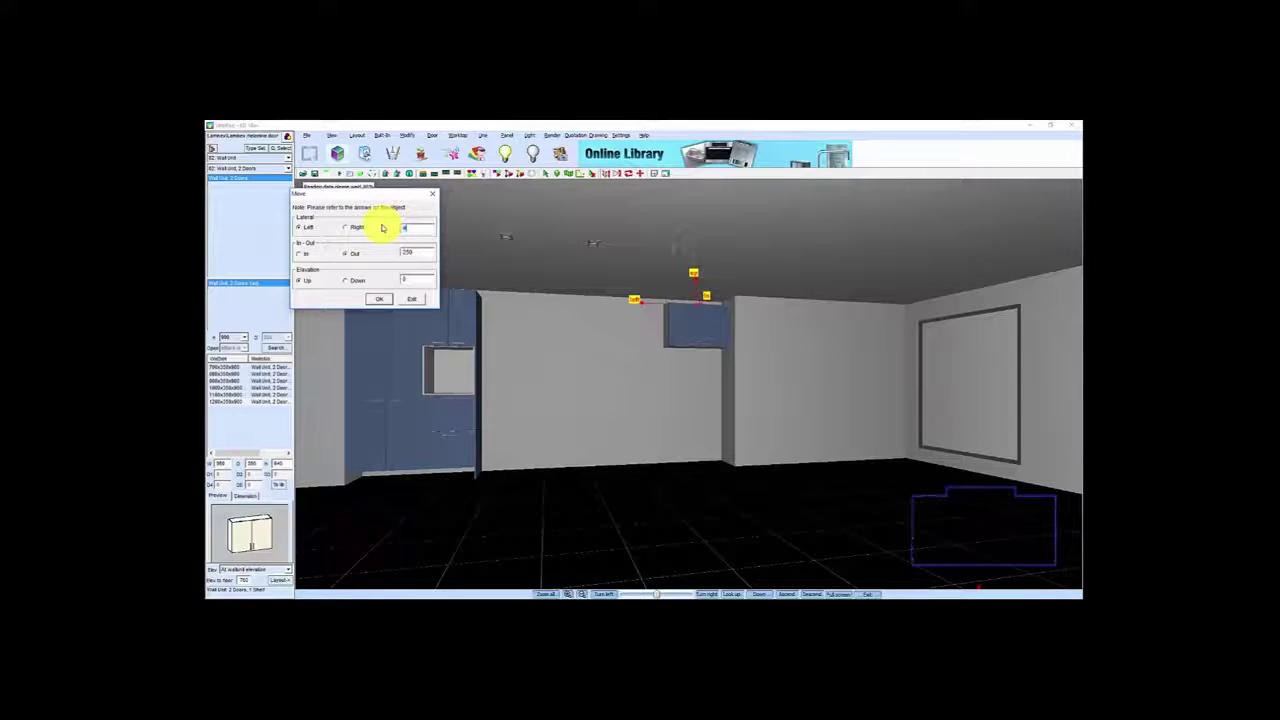
click(376, 300)
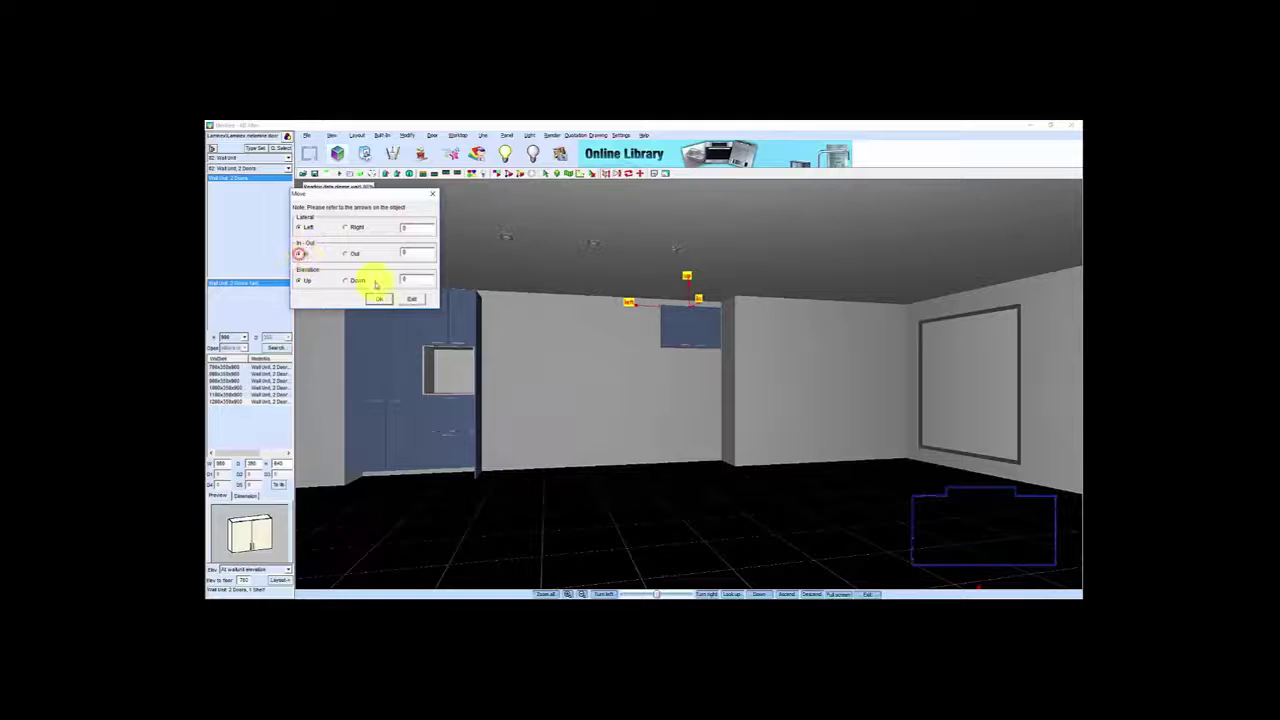
- Move the wall unit 500 mm in and finish moving it
text(500)
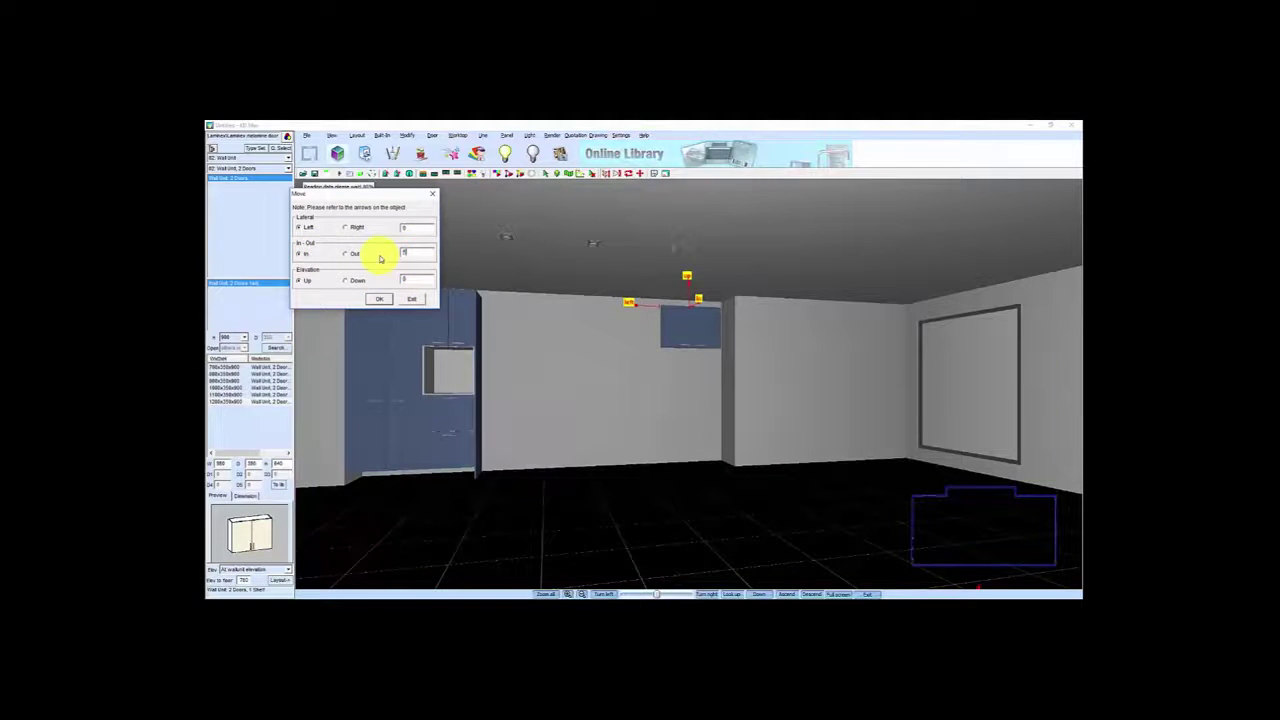
click(378, 299)
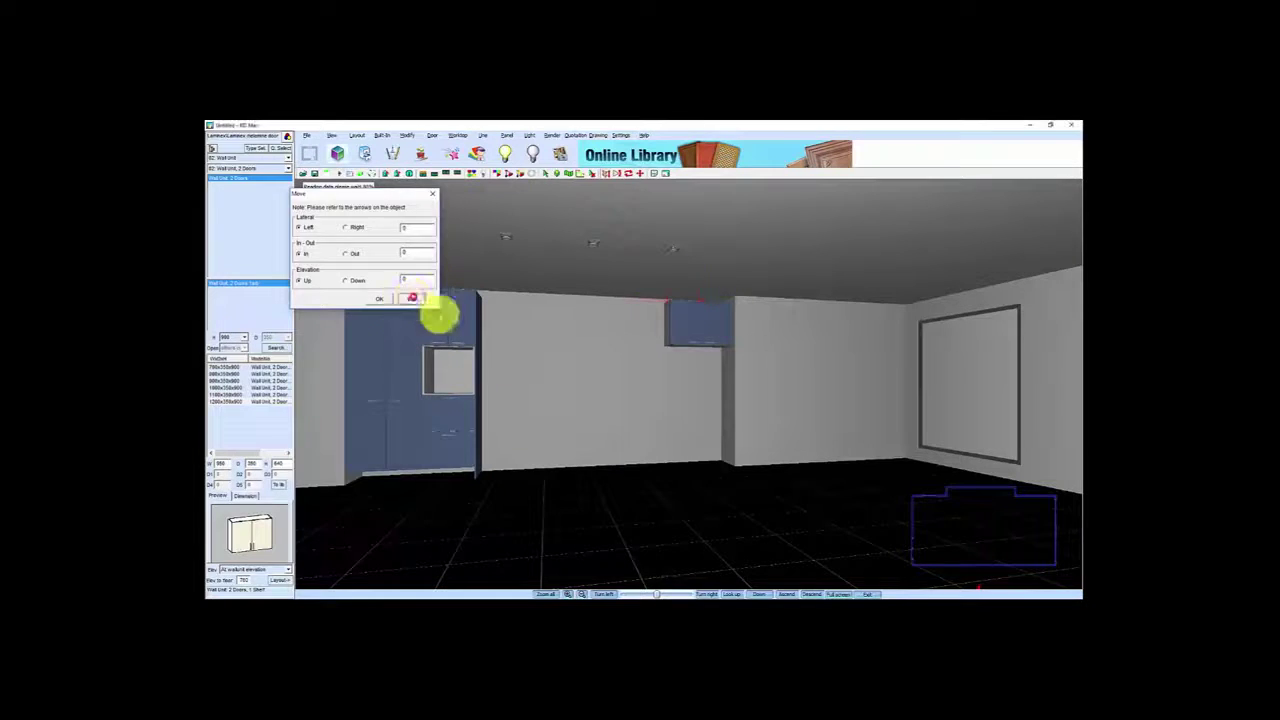
click(411, 299)
- Place a wall unit filler, 40 mm wide, 350 mm deep and 640 mm high, at elevation 1760 between the wall unit and the recess's right side
scroll(640, 374, up, 2)
scroll(630, 420, up, 3)
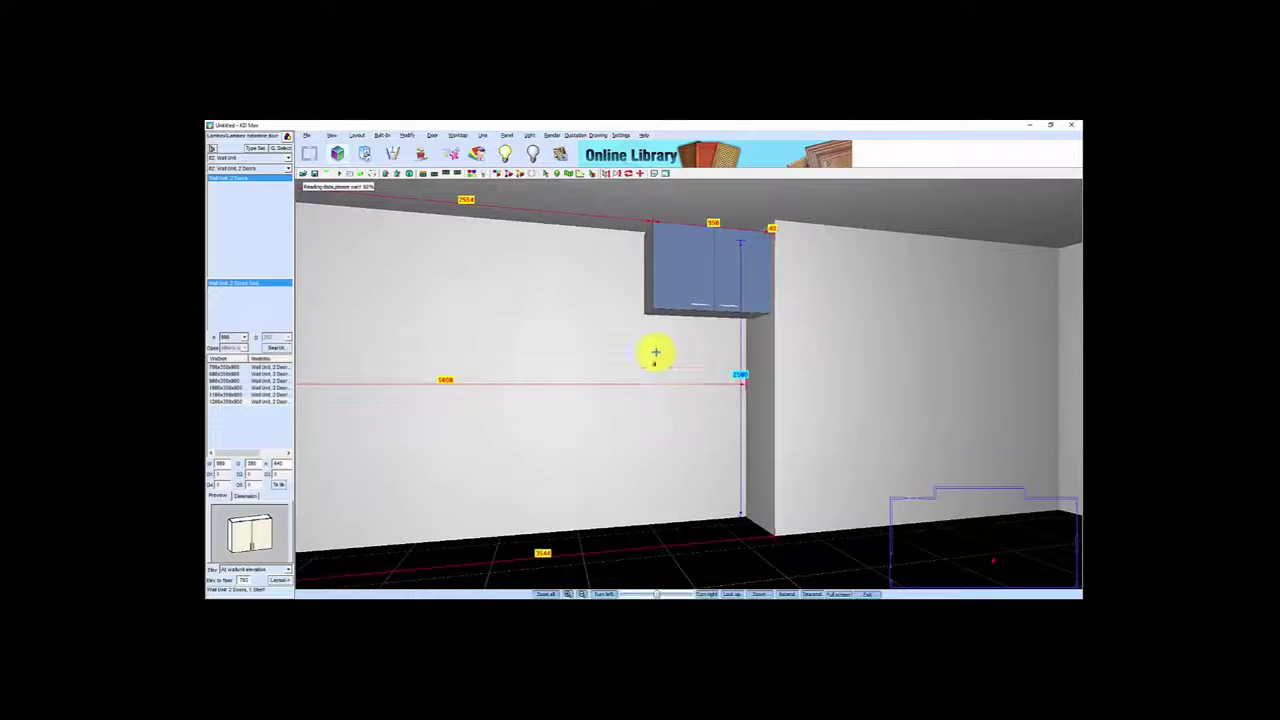
scroll(650, 345, down, 3)
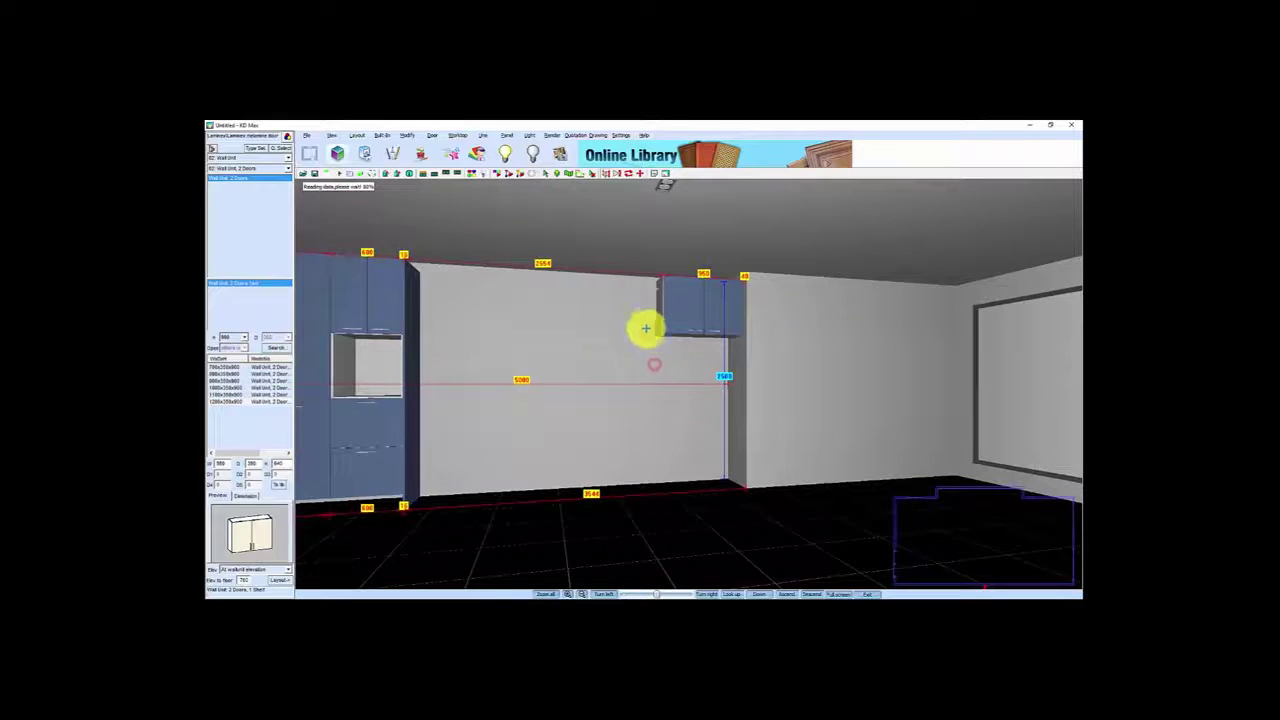
click(254, 148)
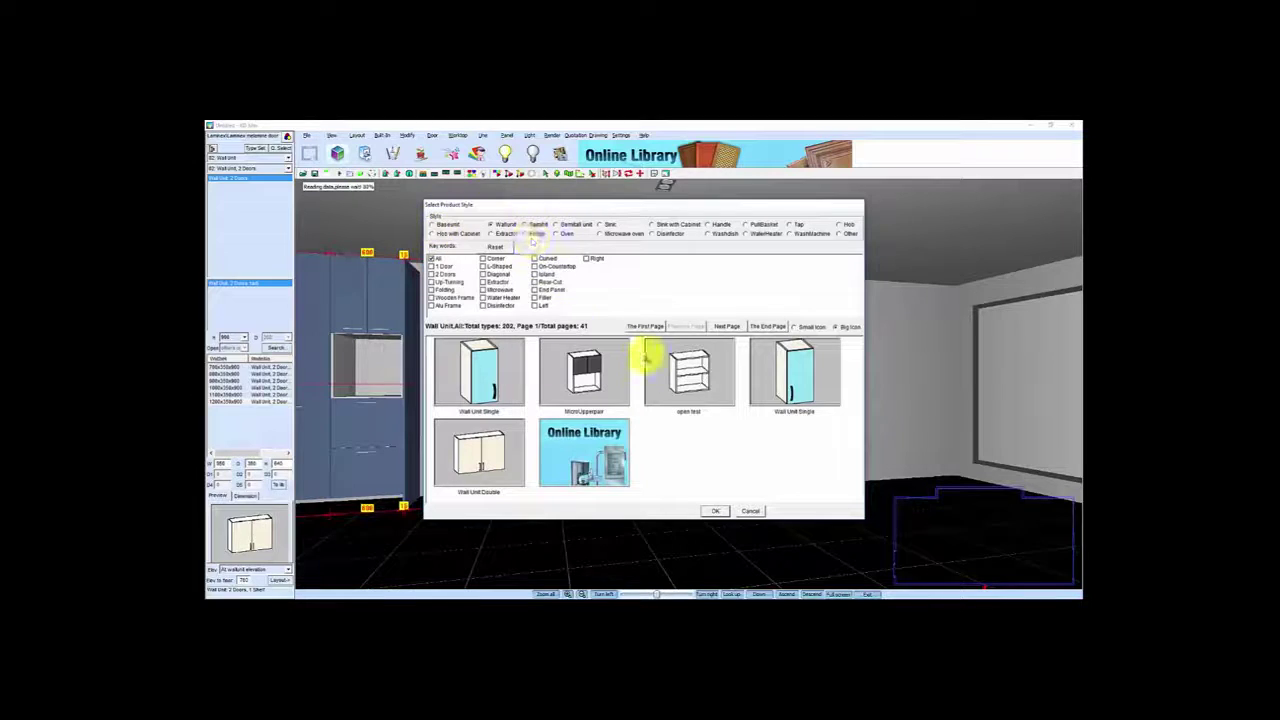
click(537, 297)
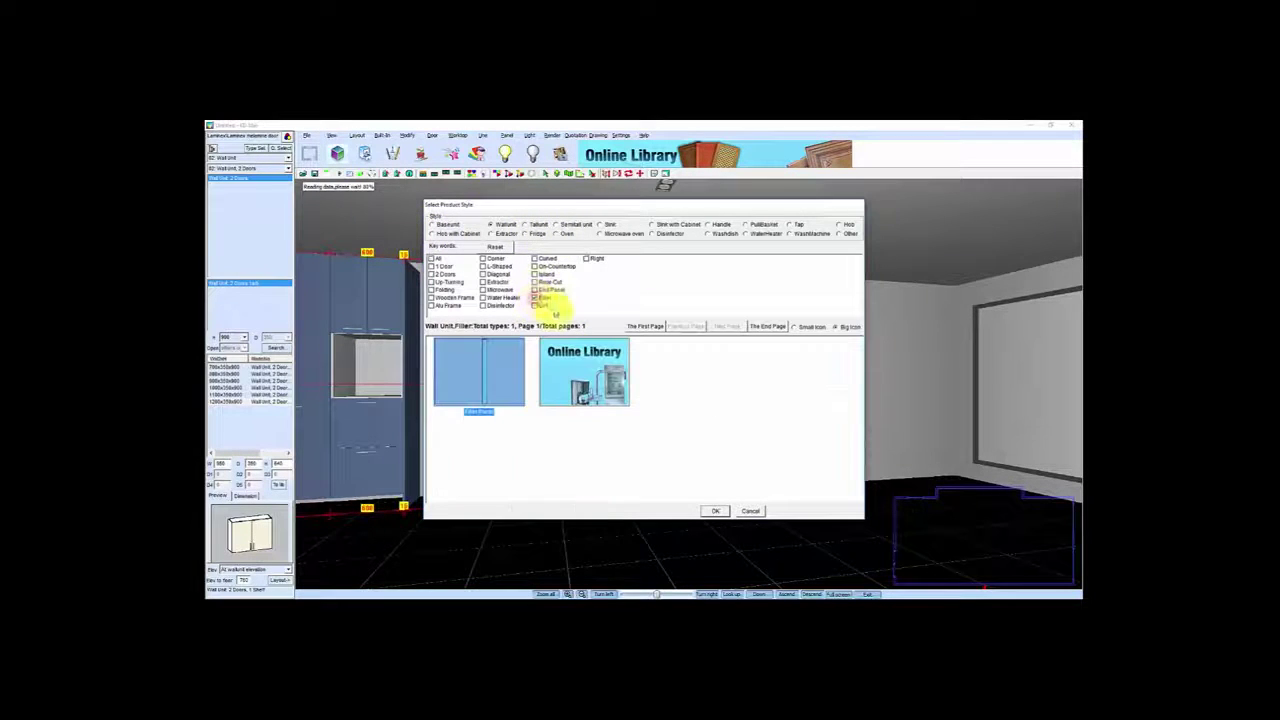
click(716, 510)
click(224, 463)
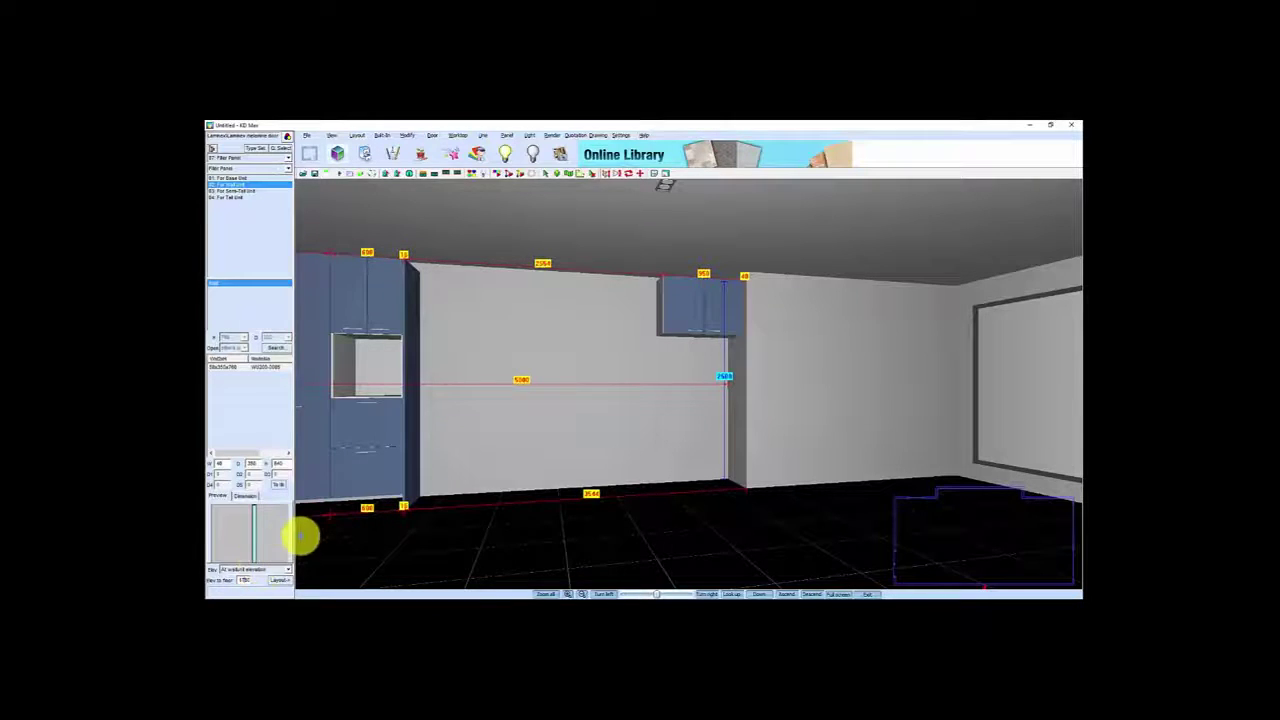
click(280, 581)
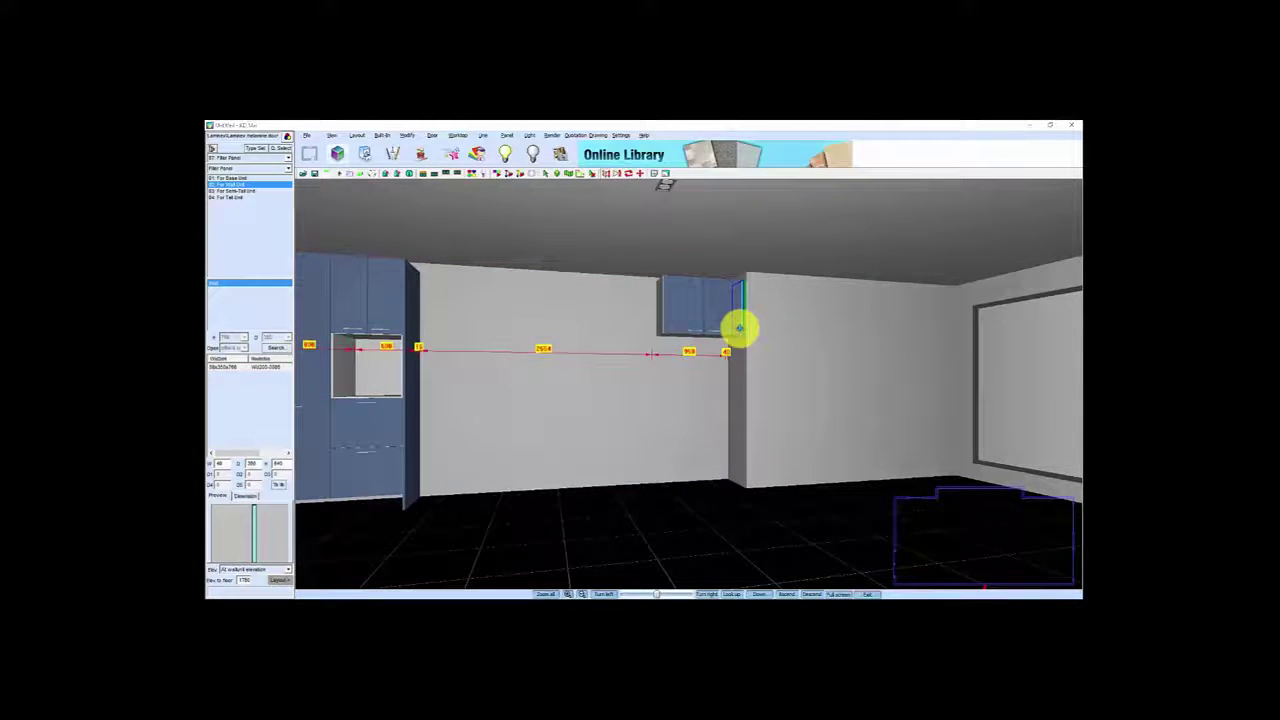
click(738, 327)
click(693, 394)
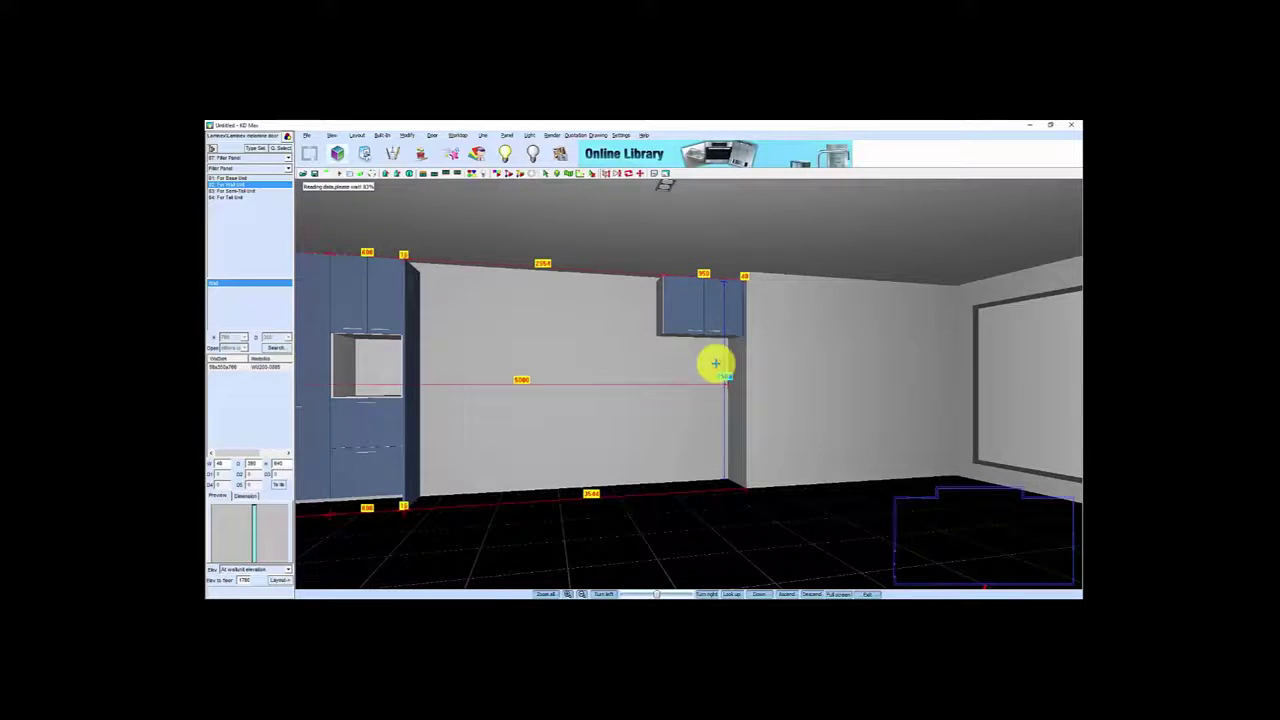
- Place a decorative tall end panel, 16 mm wide, 600 mm deep and 2400 mm high, at floor elevation 0 against the wall unit's left side
scroll(720, 355, up, 3)
middle_drag(608, 369, 657, 351)
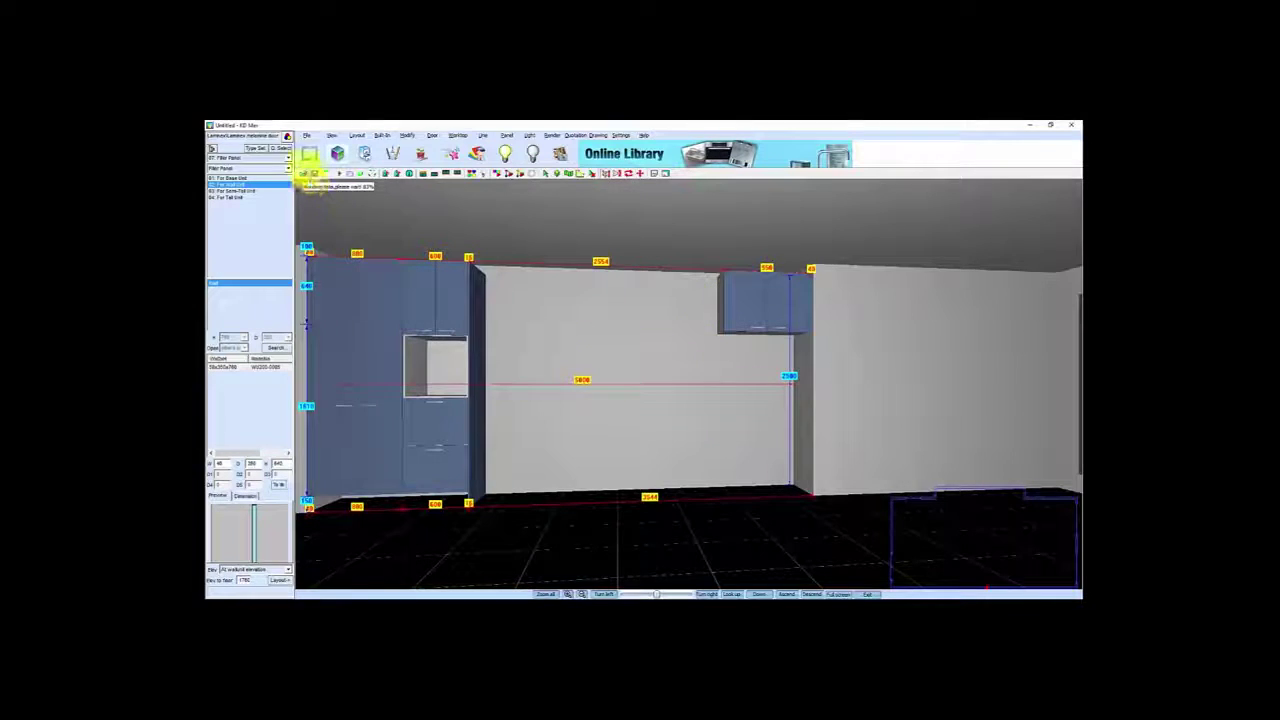
click(260, 145)
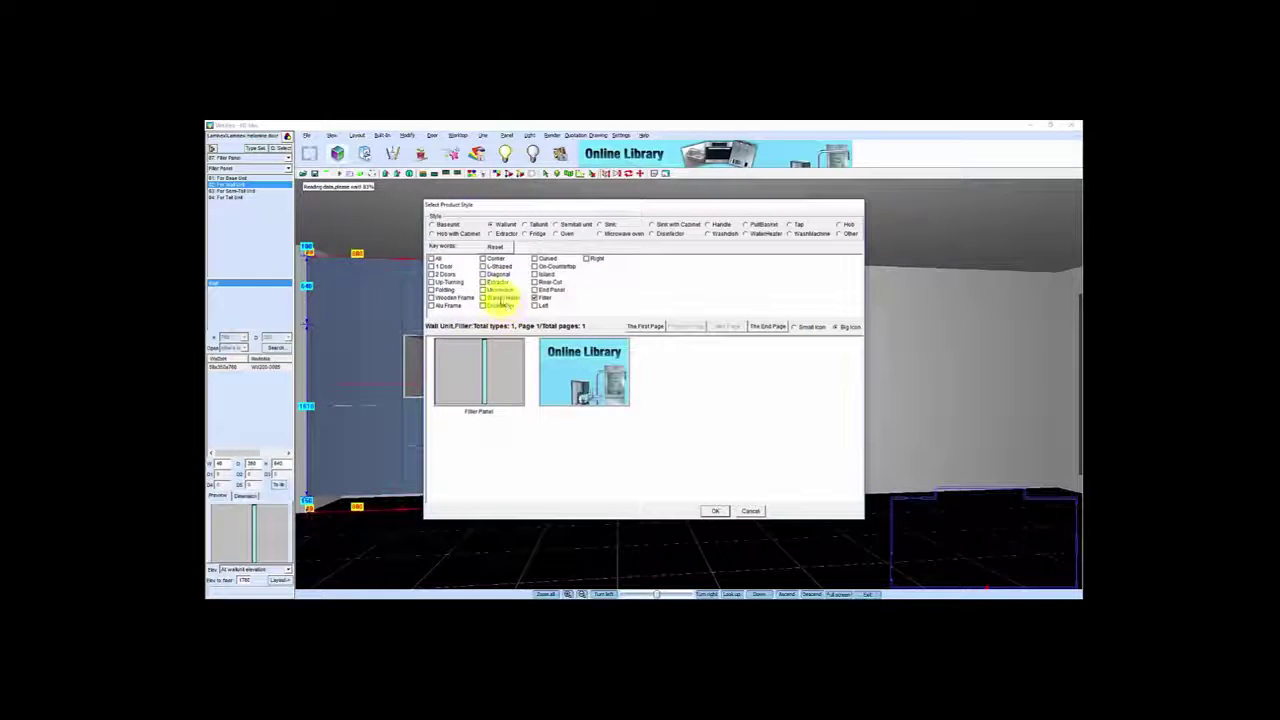
click(527, 224)
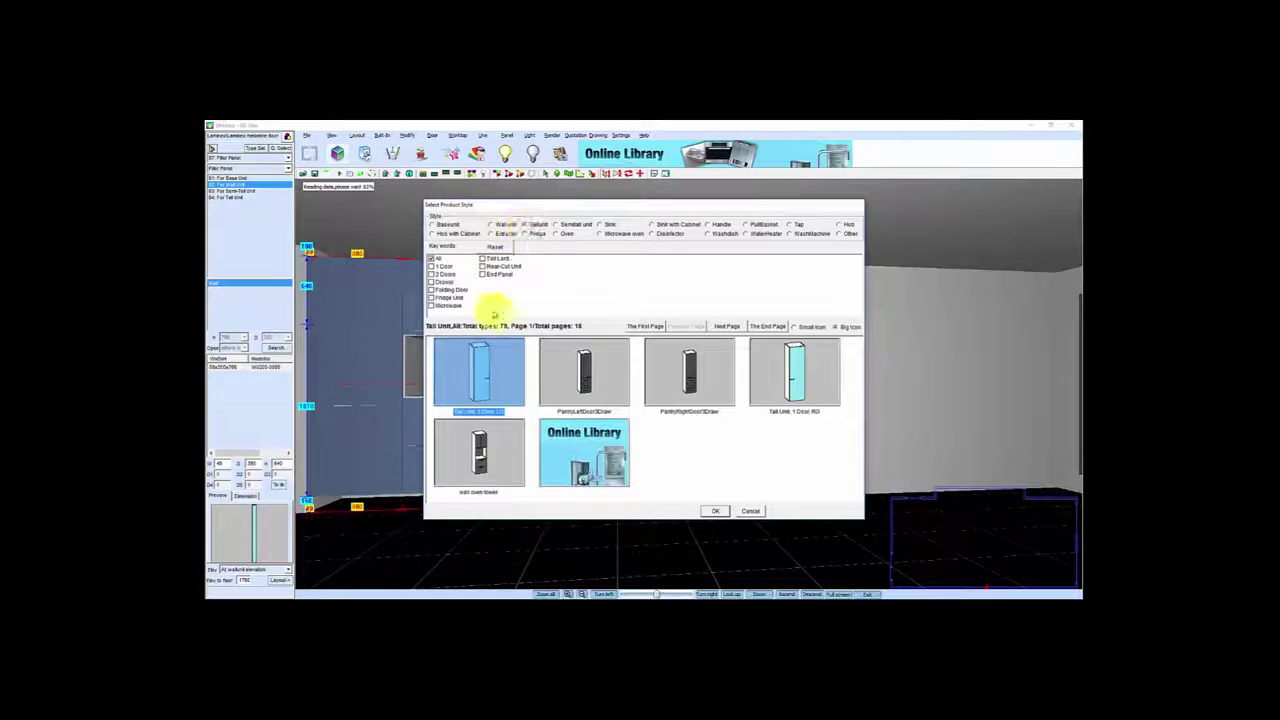
click(484, 275)
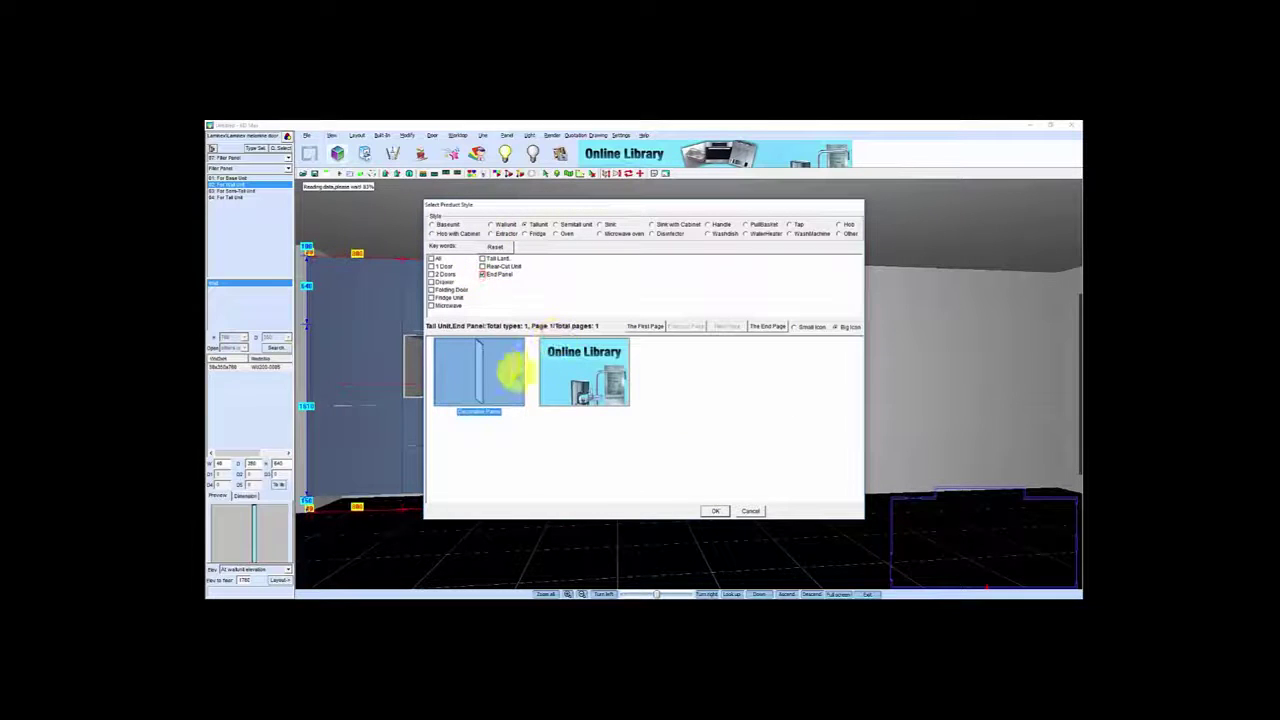
click(712, 511)
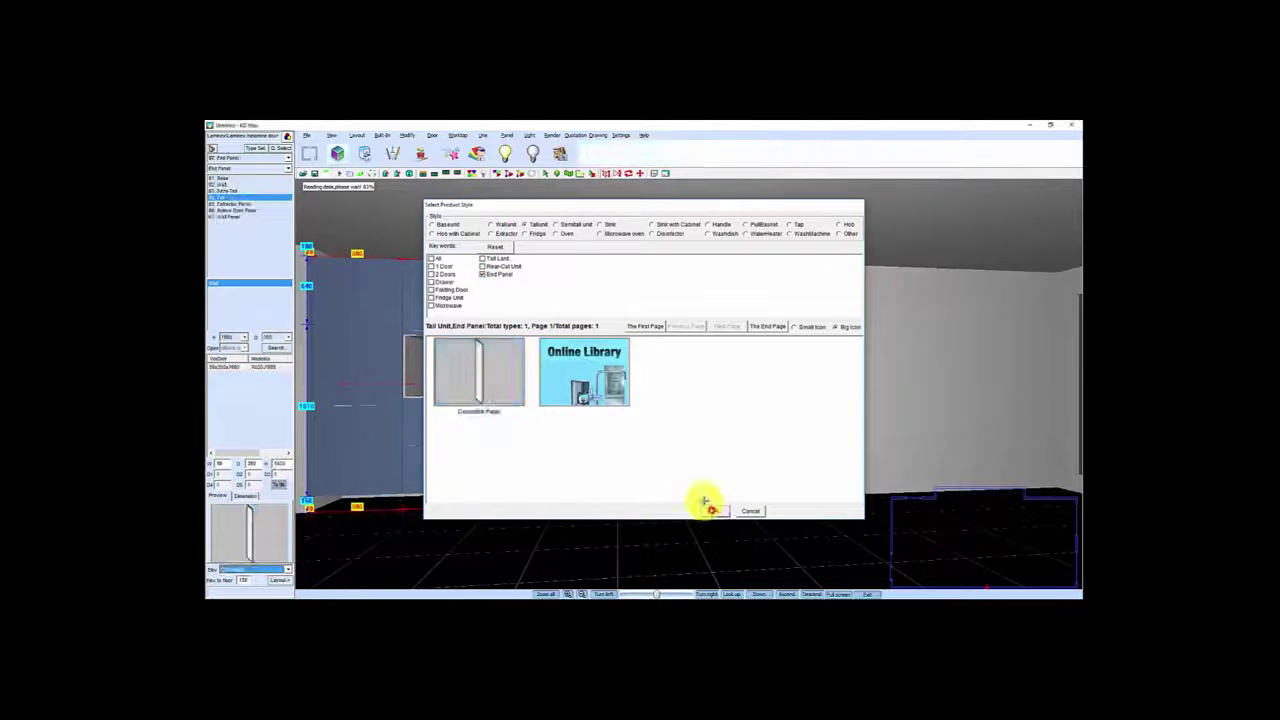
click(225, 465)
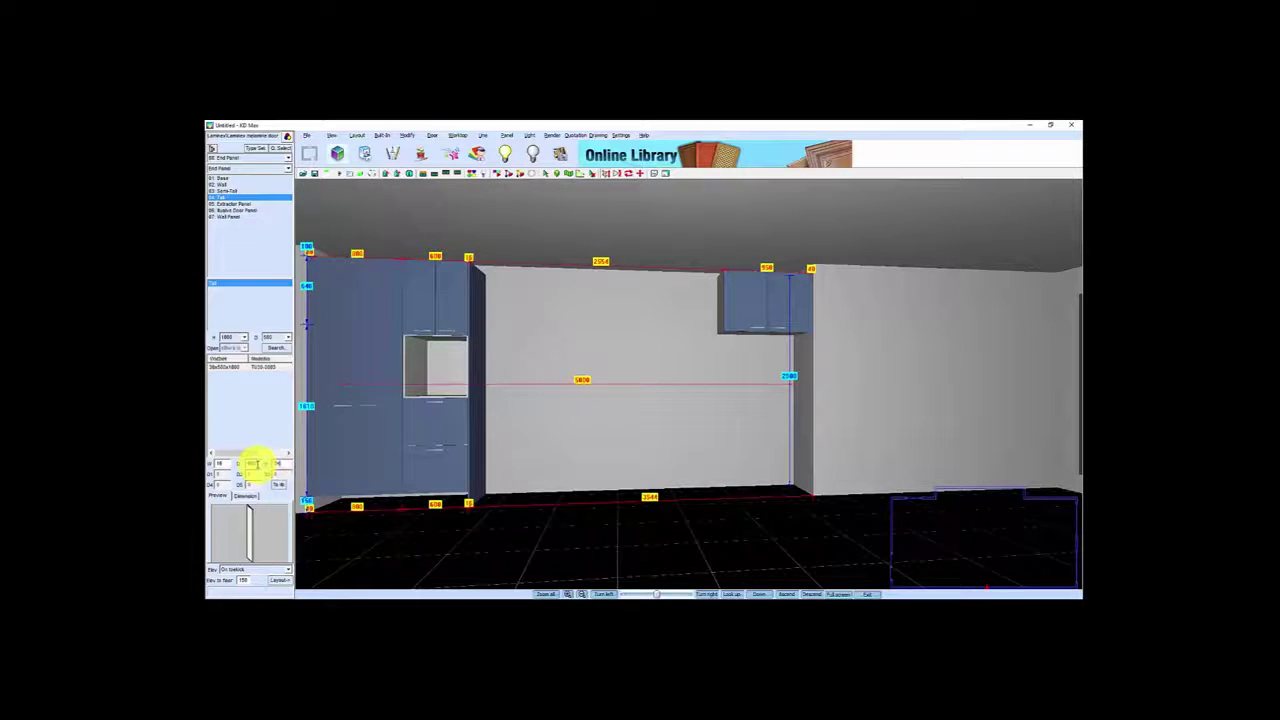
click(243, 580)
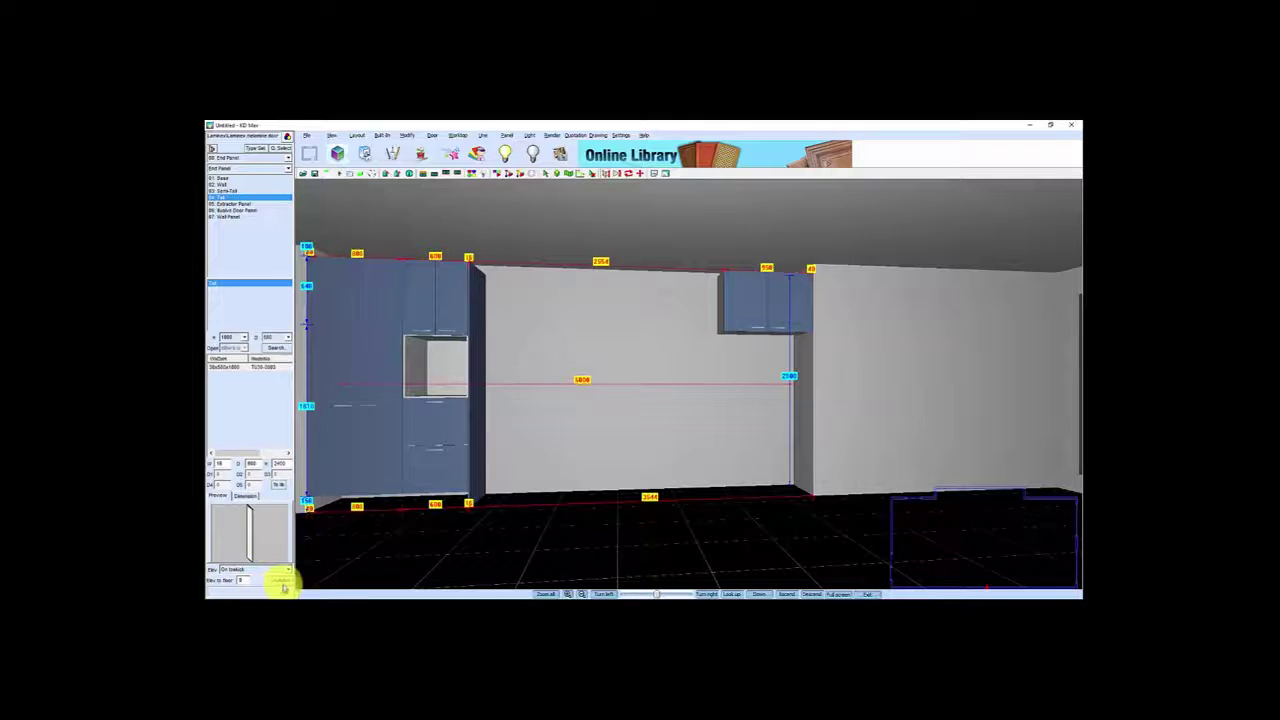
click(283, 584)
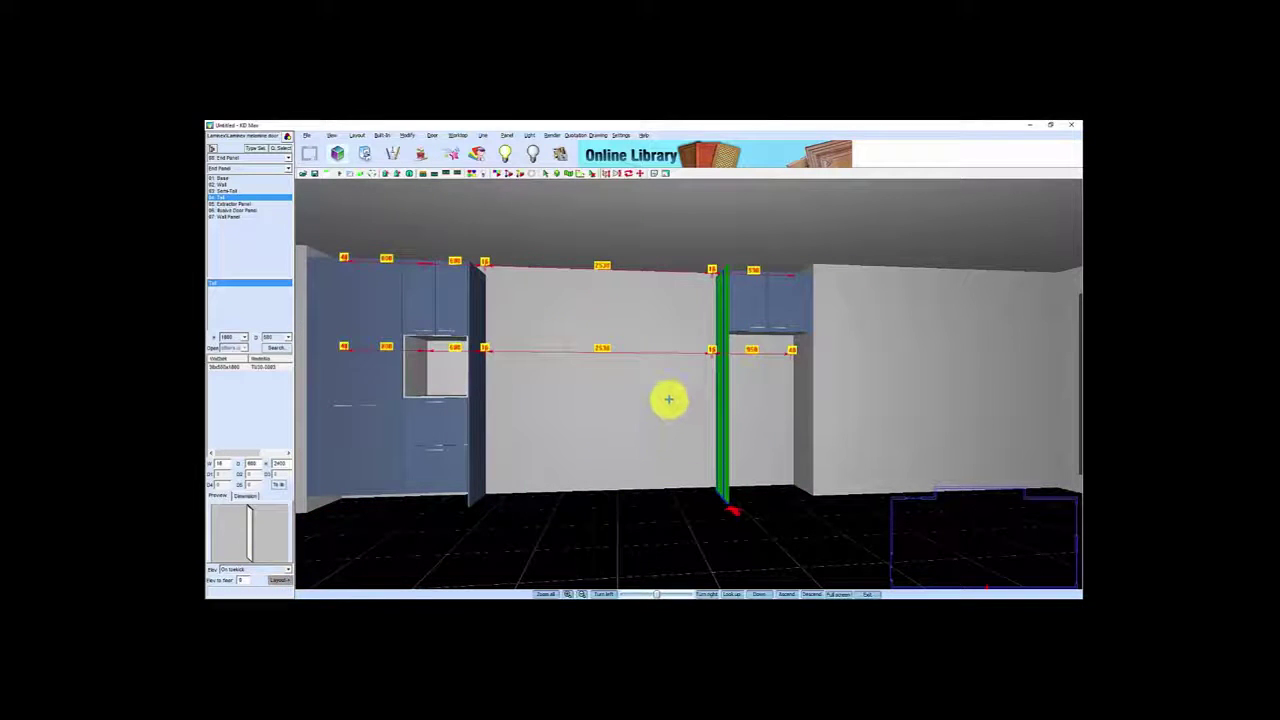
click(734, 303)
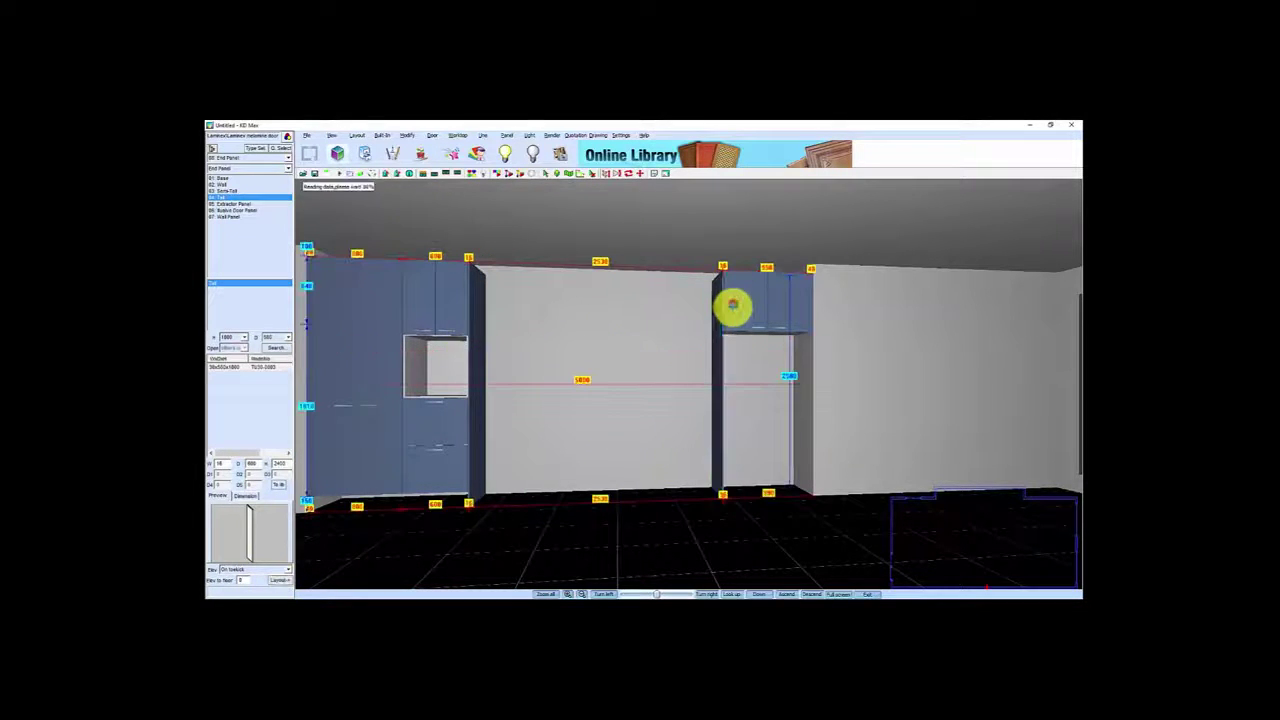
- Choose the base unit with three drawers and a 180 top drawer as the product style
scroll(726, 406, up, 5)
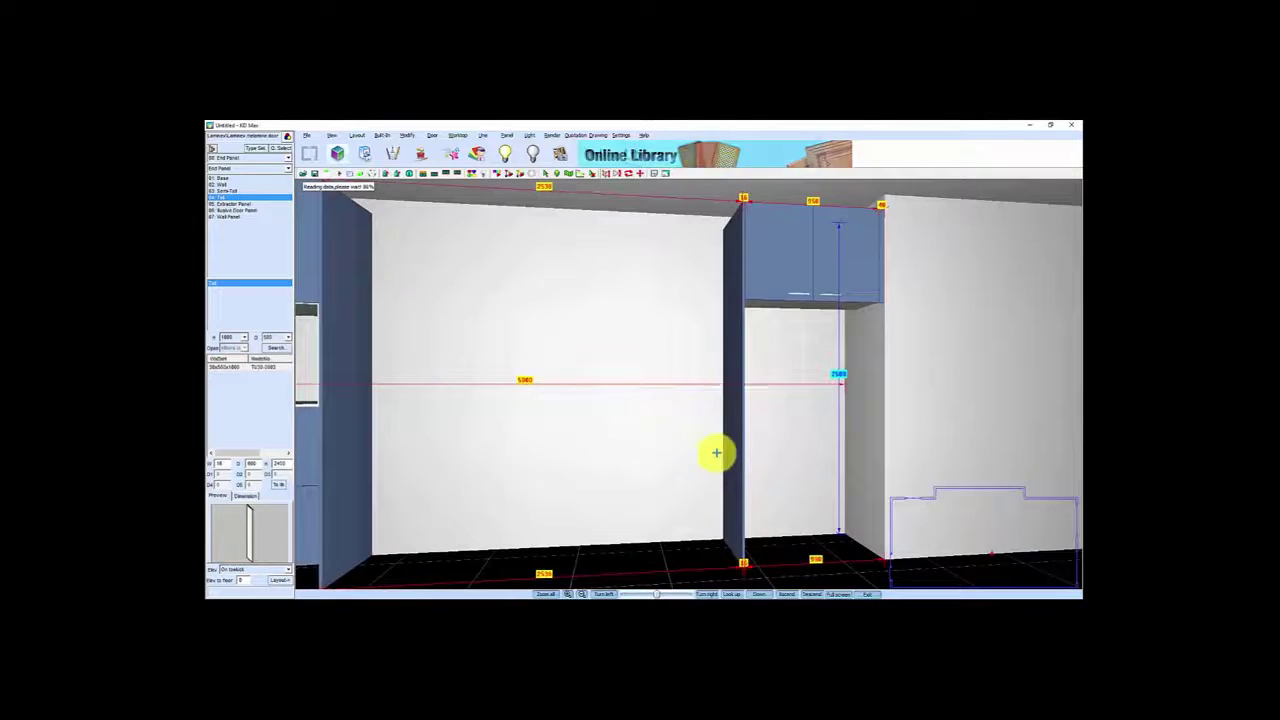
scroll(740, 436, down, 4)
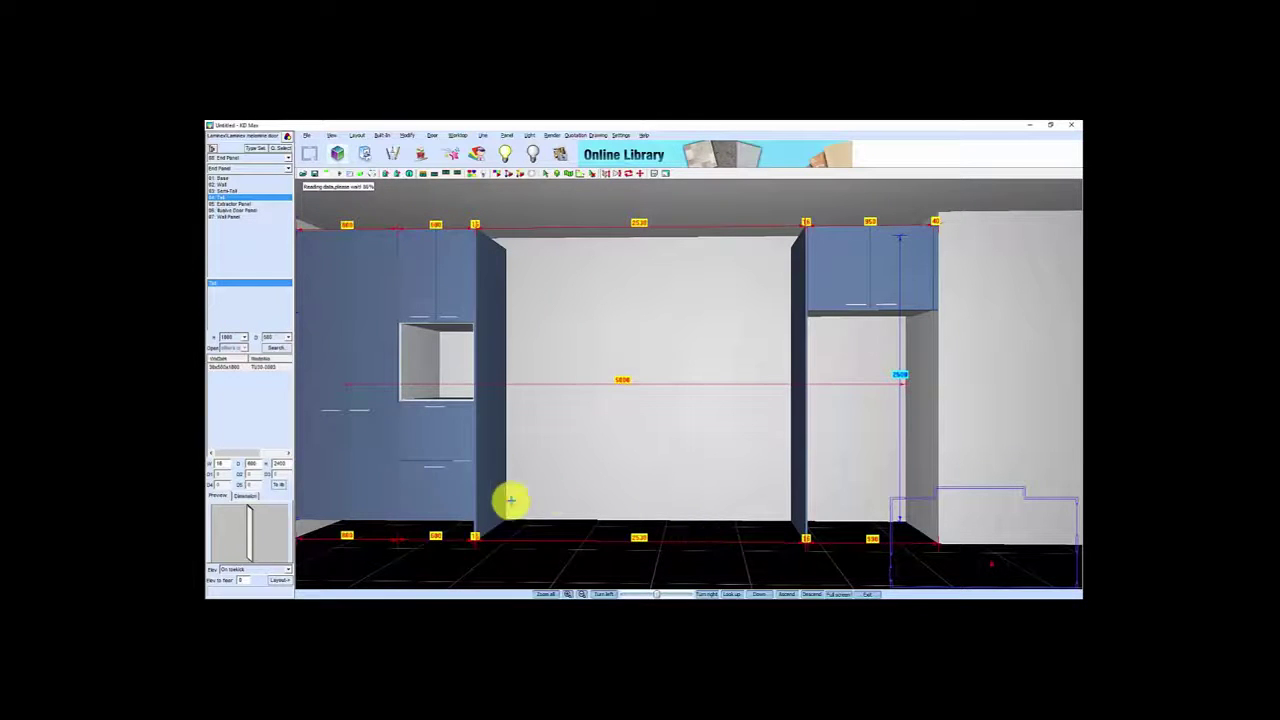
click(655, 490)
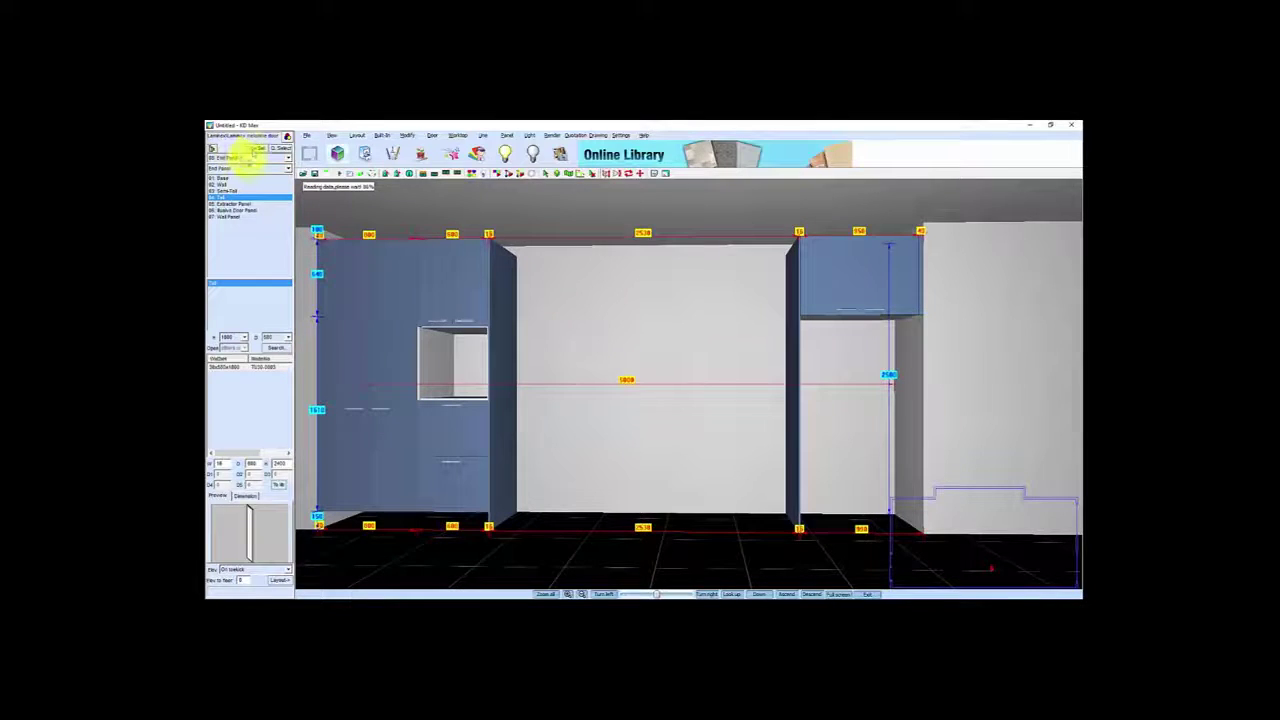
click(254, 149)
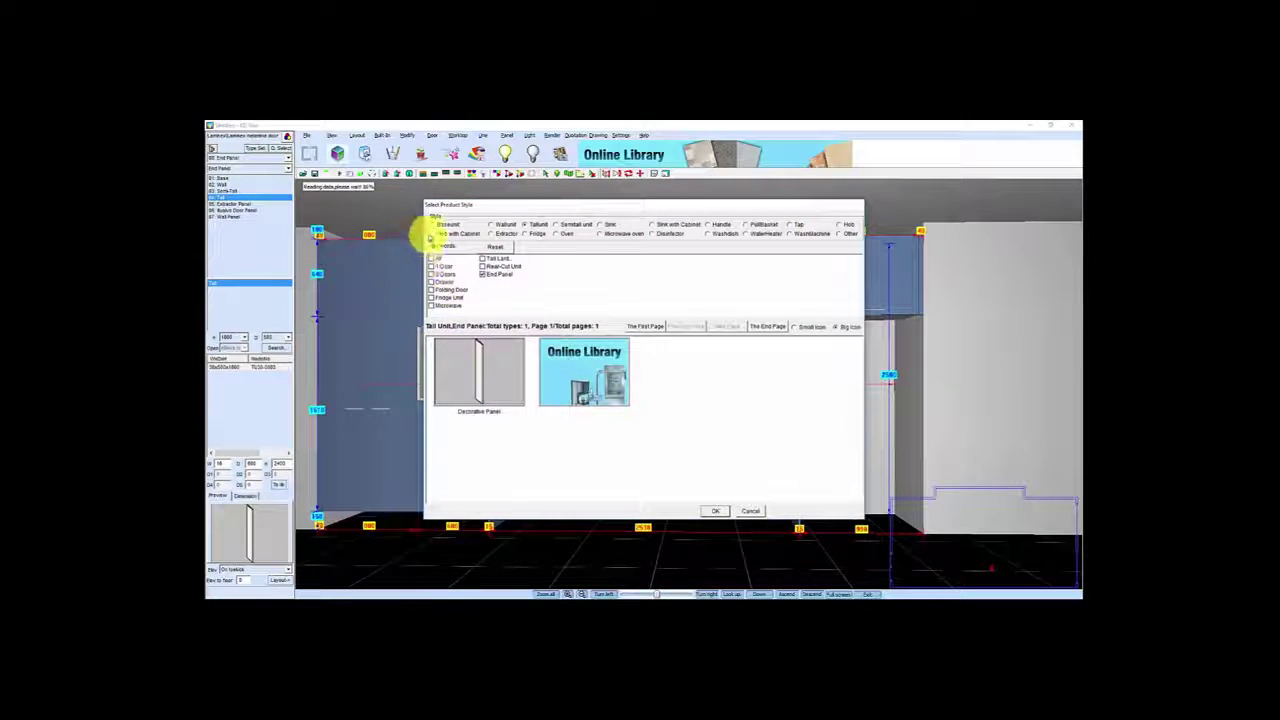
click(432, 225)
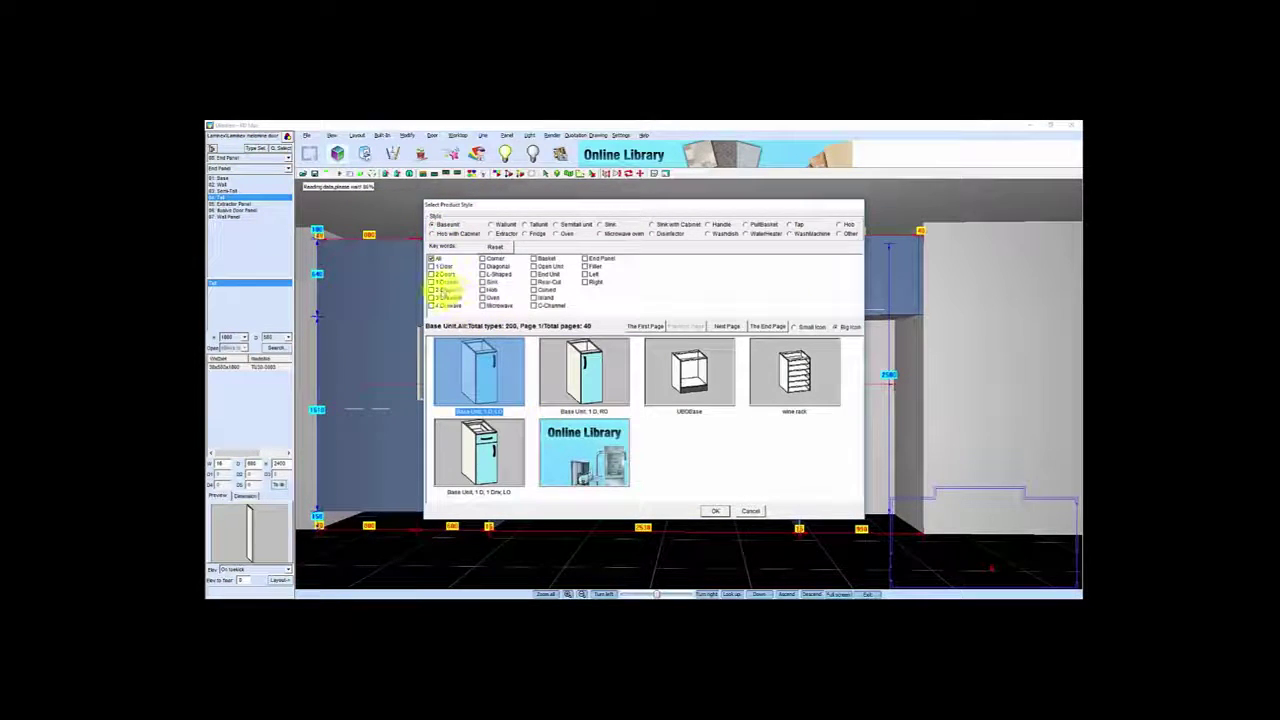
click(432, 297)
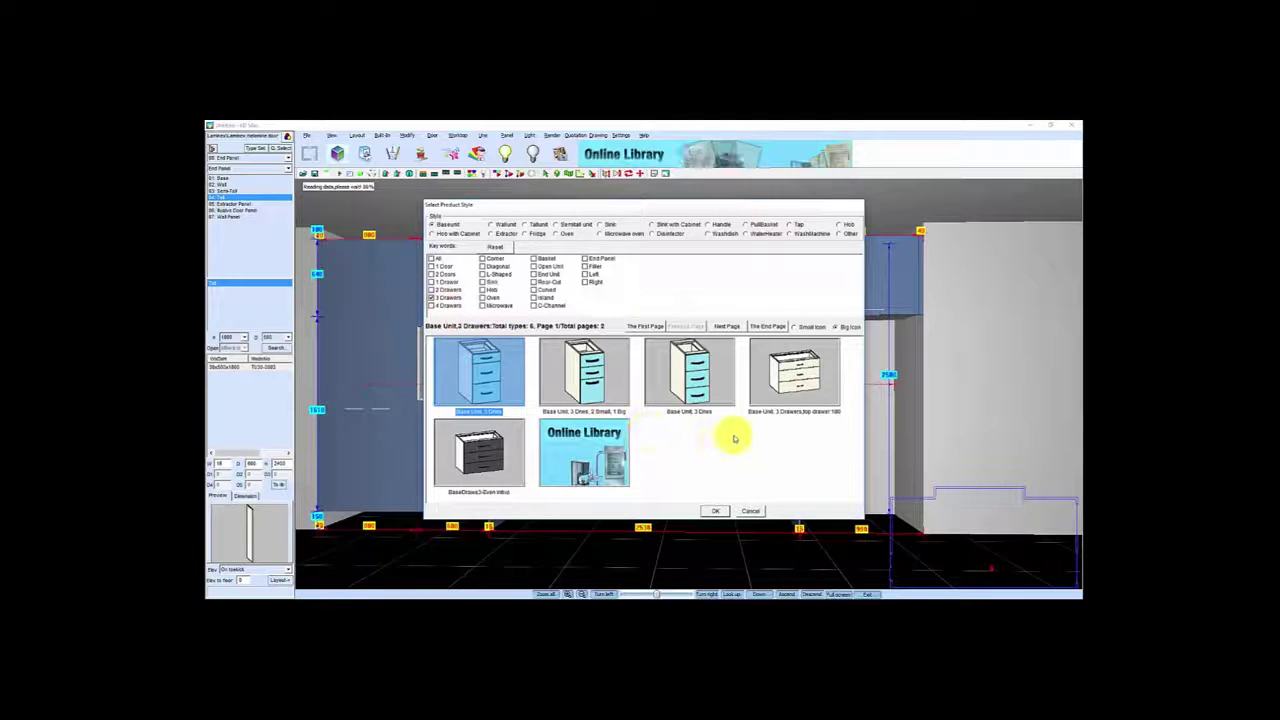
click(806, 373)
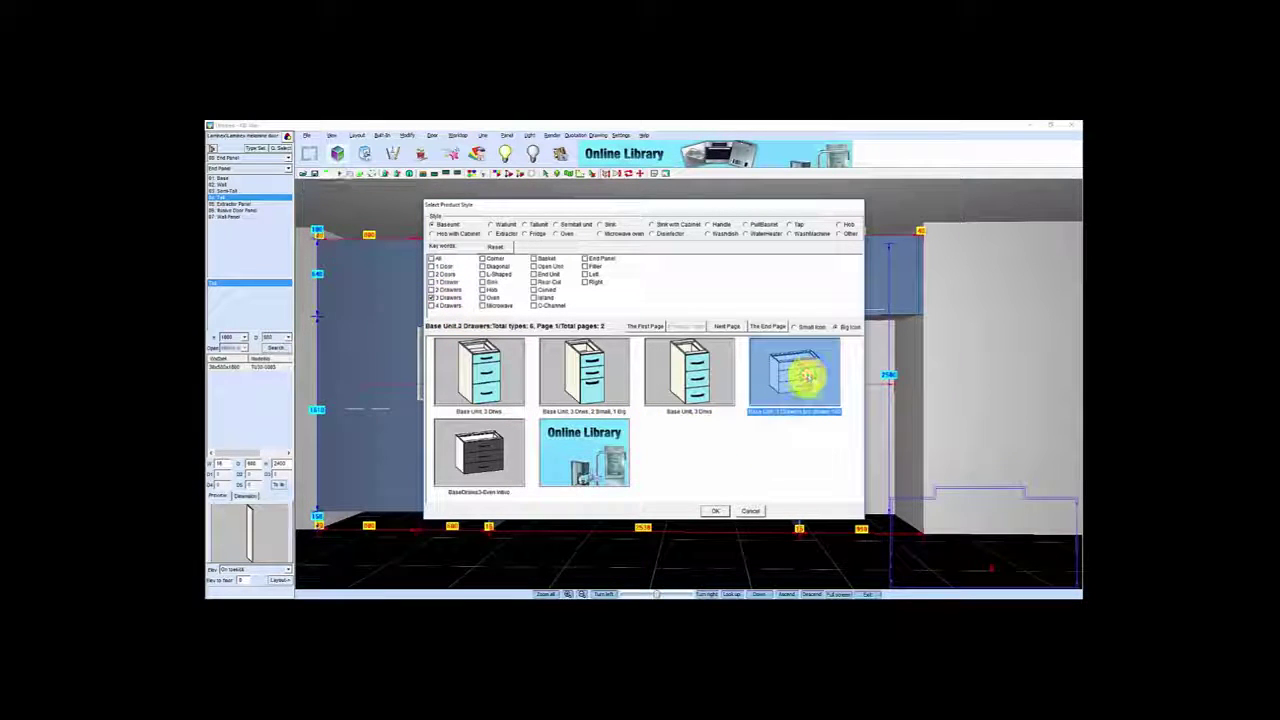
click(715, 510)
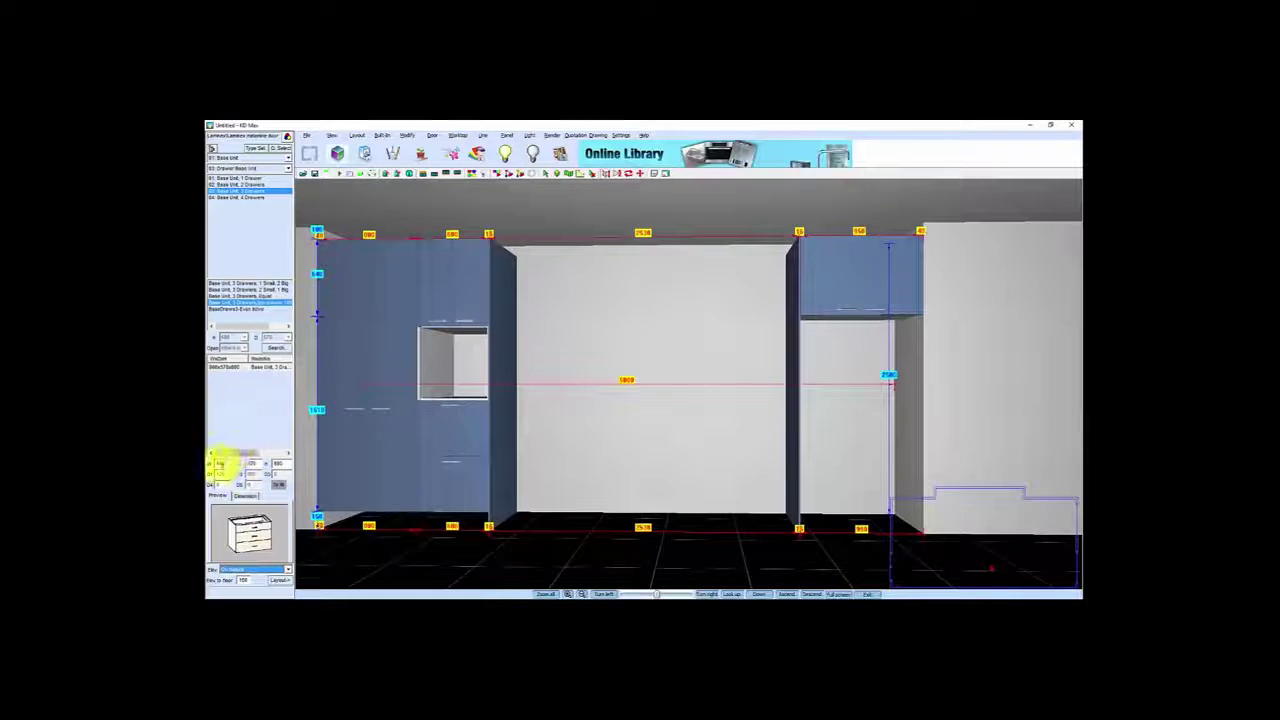
- Place the three-drawer base unit, 846 mm wide and 720 mm high, at elevation 150 against the left tall cabinets' end panel
click(226, 462)
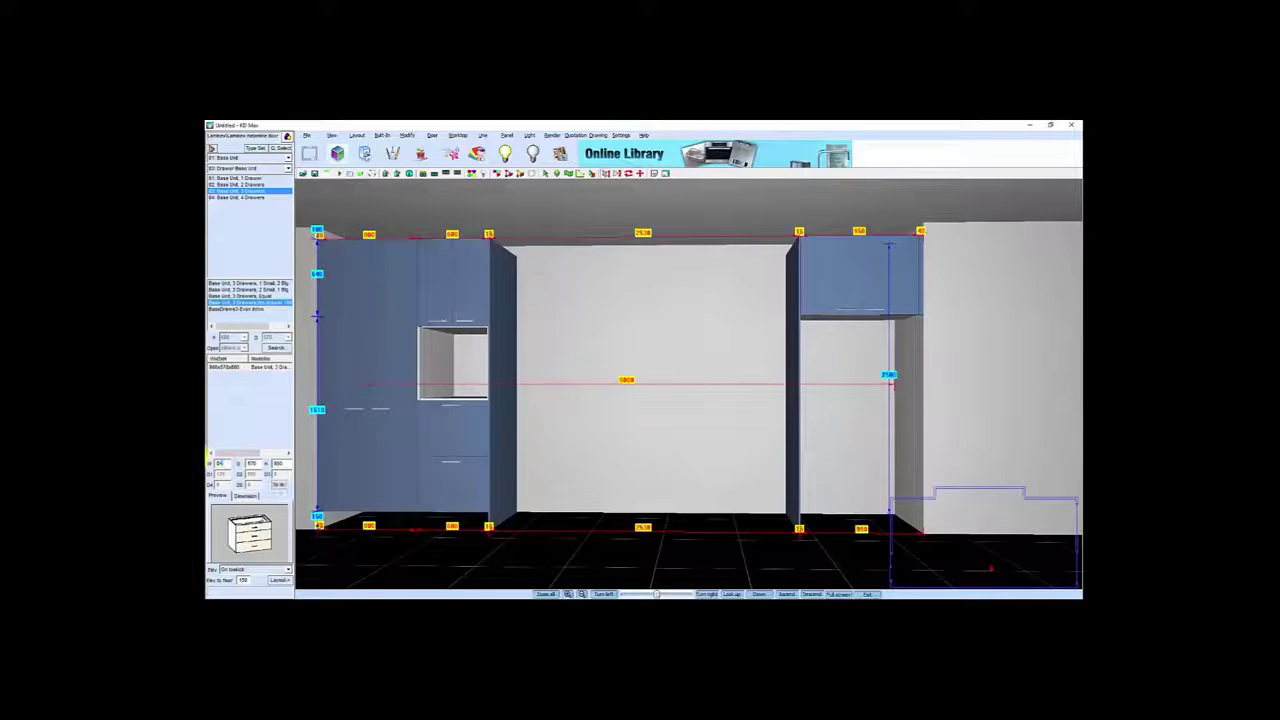
text(846)
click(253, 463)
click(258, 462)
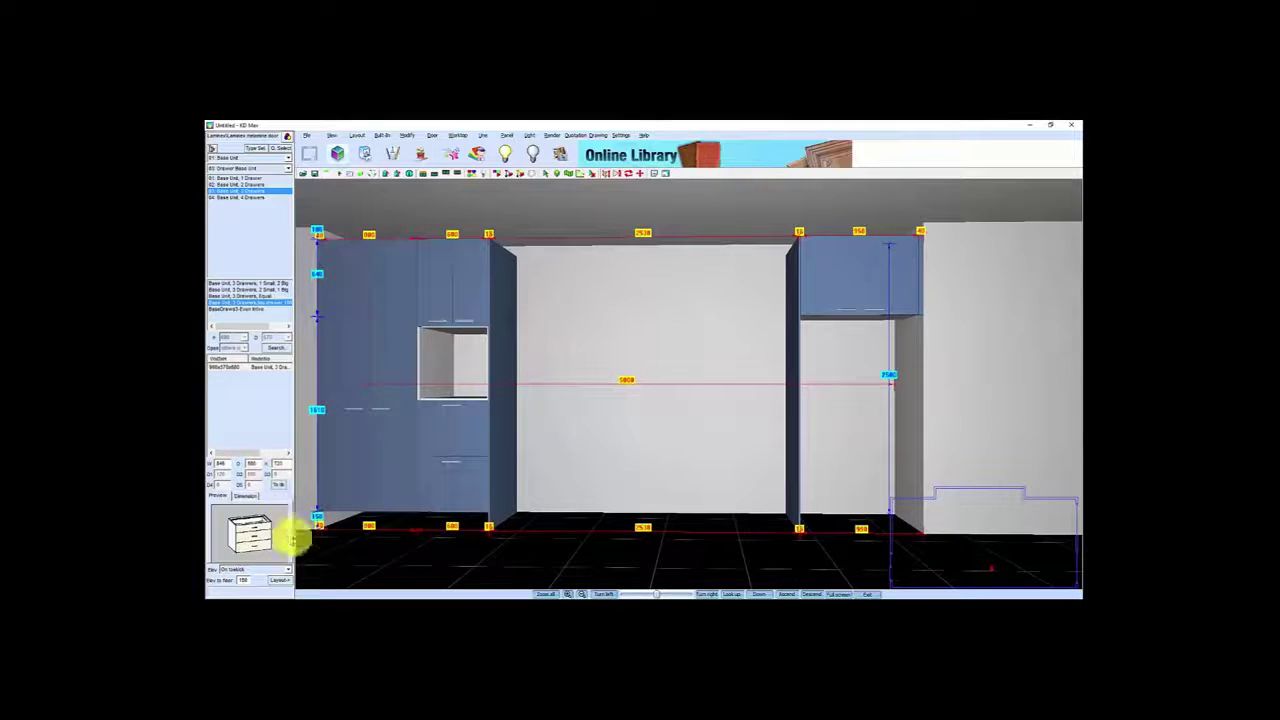
click(280, 580)
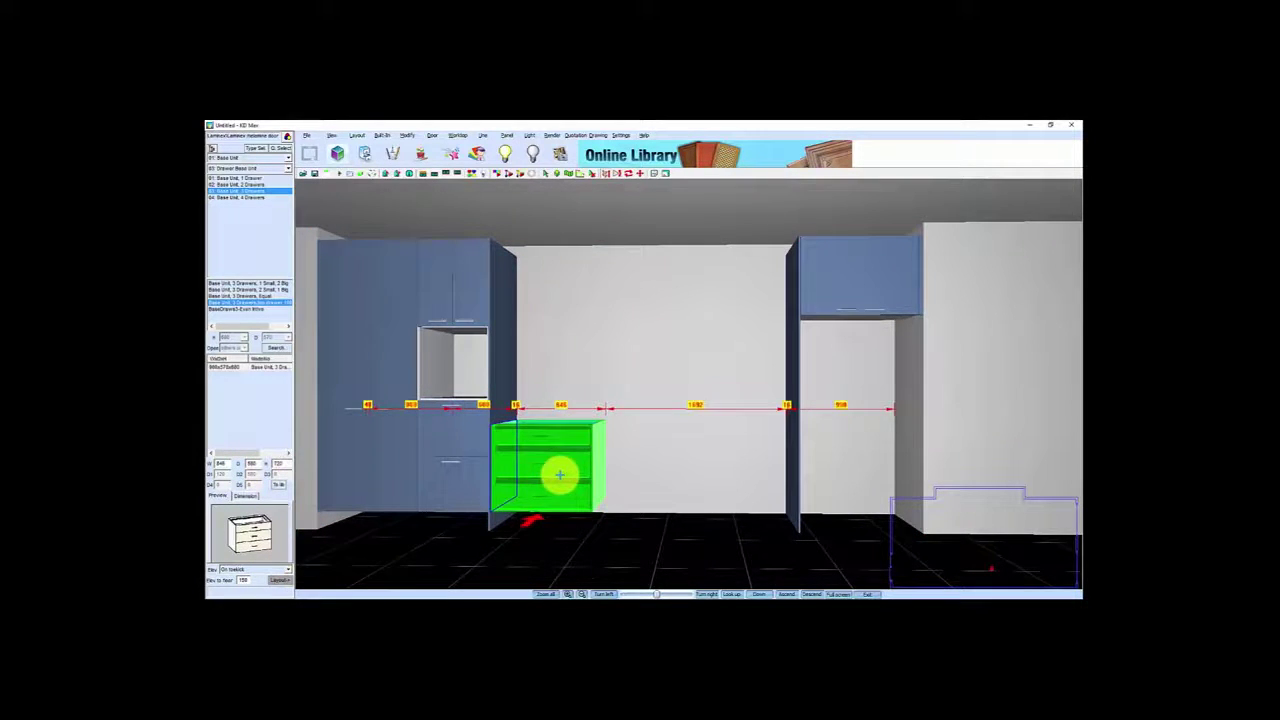
click(559, 475)
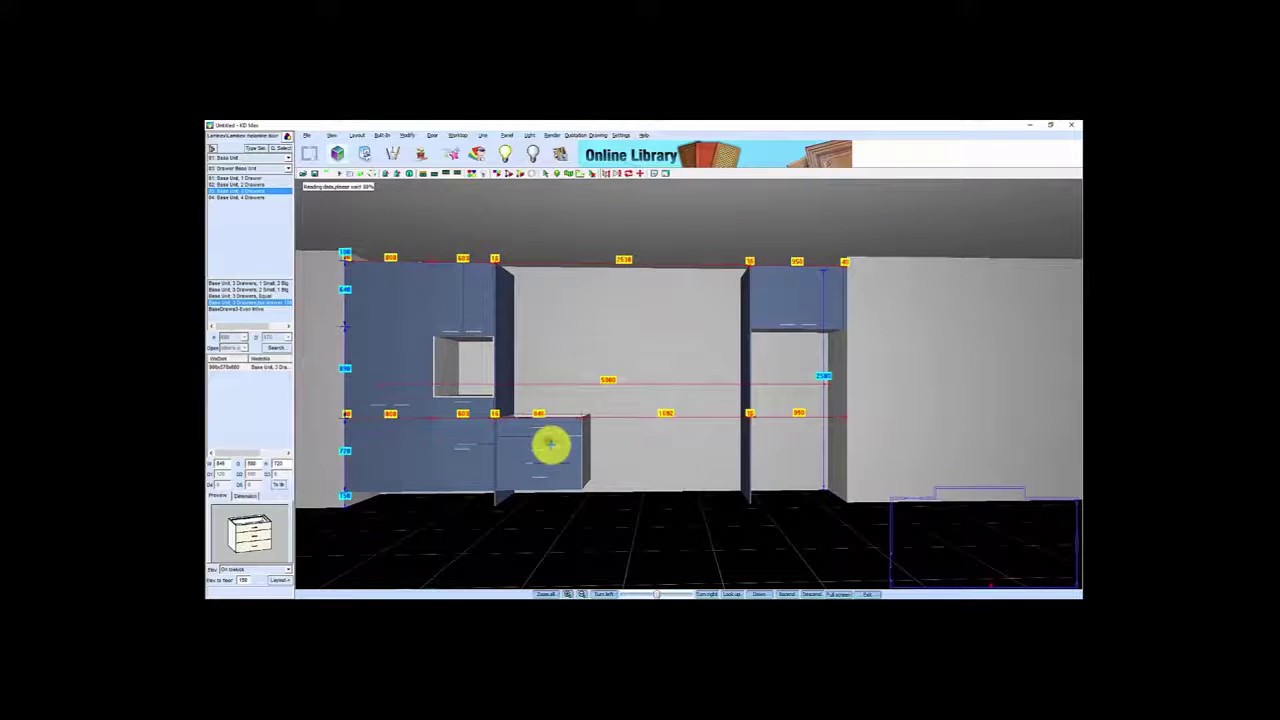
- Copy the three-drawer base unit twice, side by side, to fill the remaining width up to the right tall end panel
right_click(555, 469)
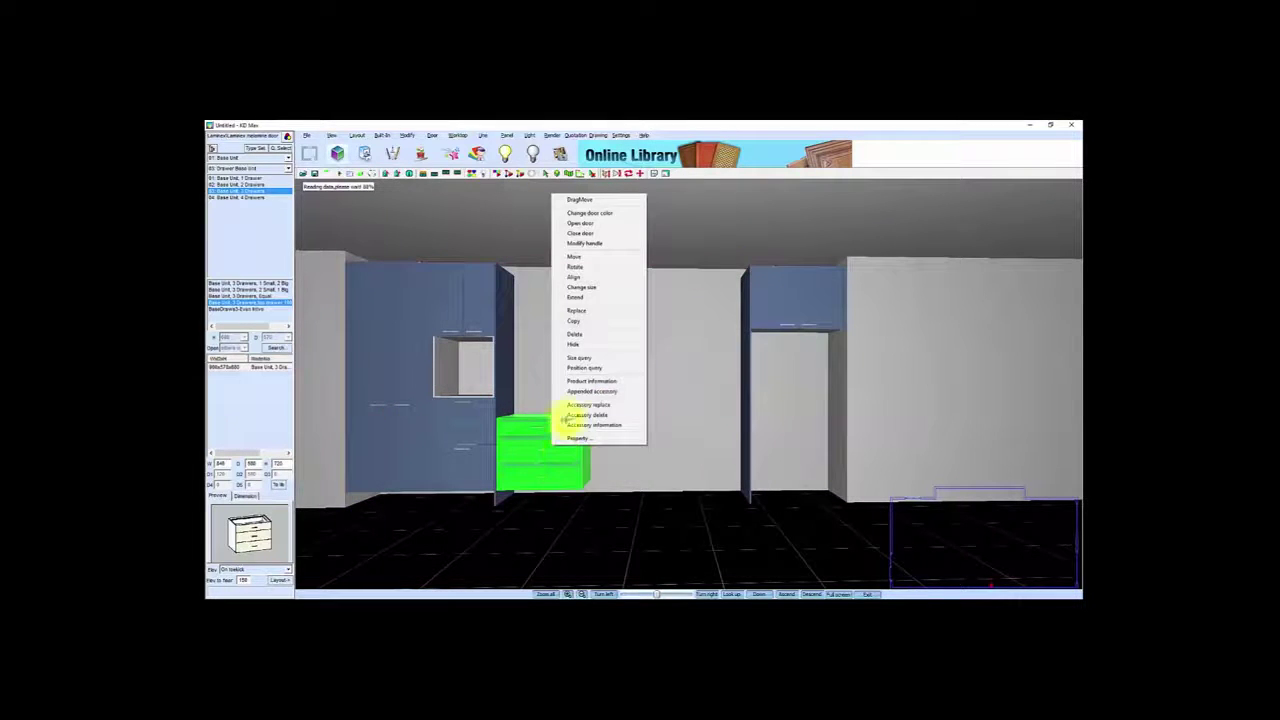
click(578, 323)
click(597, 424)
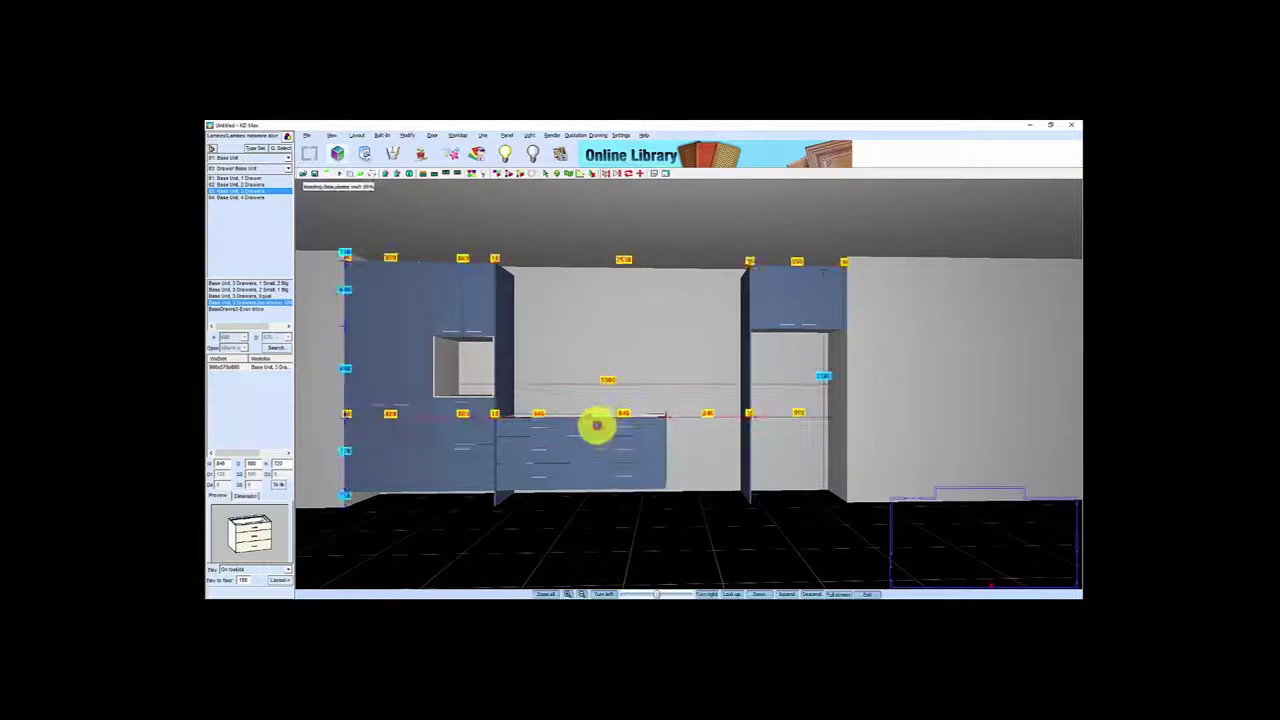
right_drag(628, 449, 526, 448)
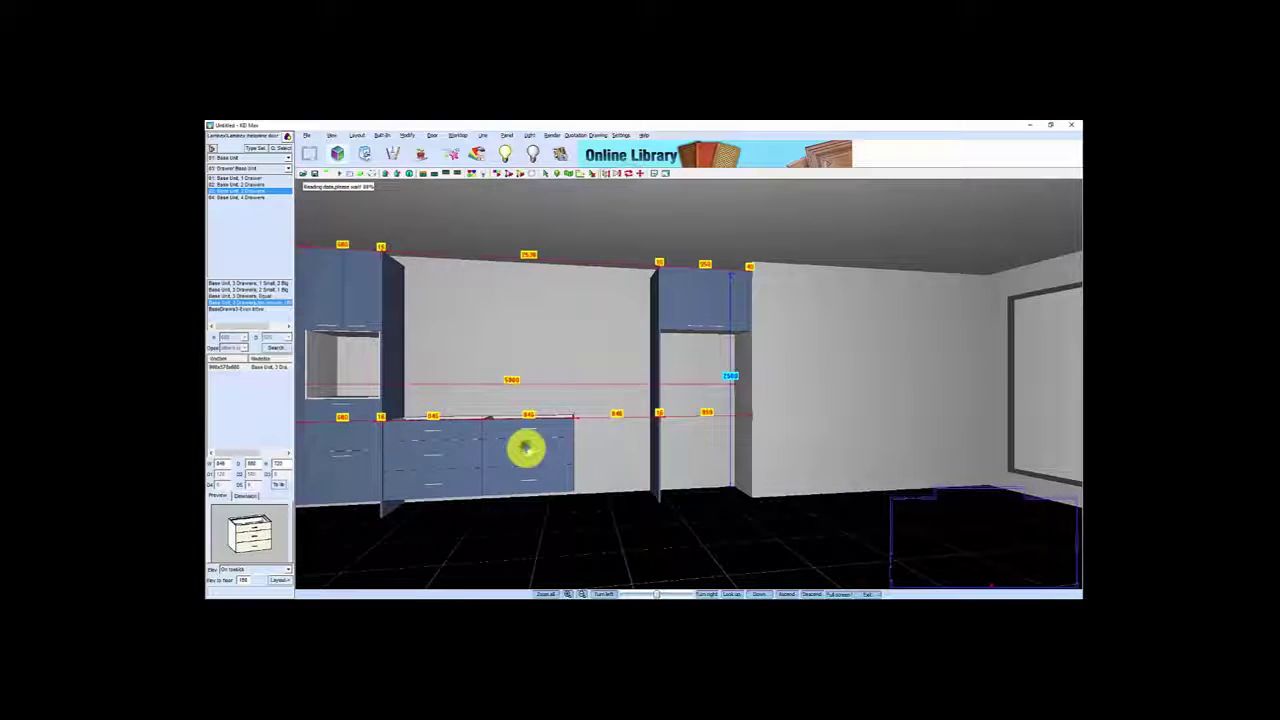
right_click(526, 449)
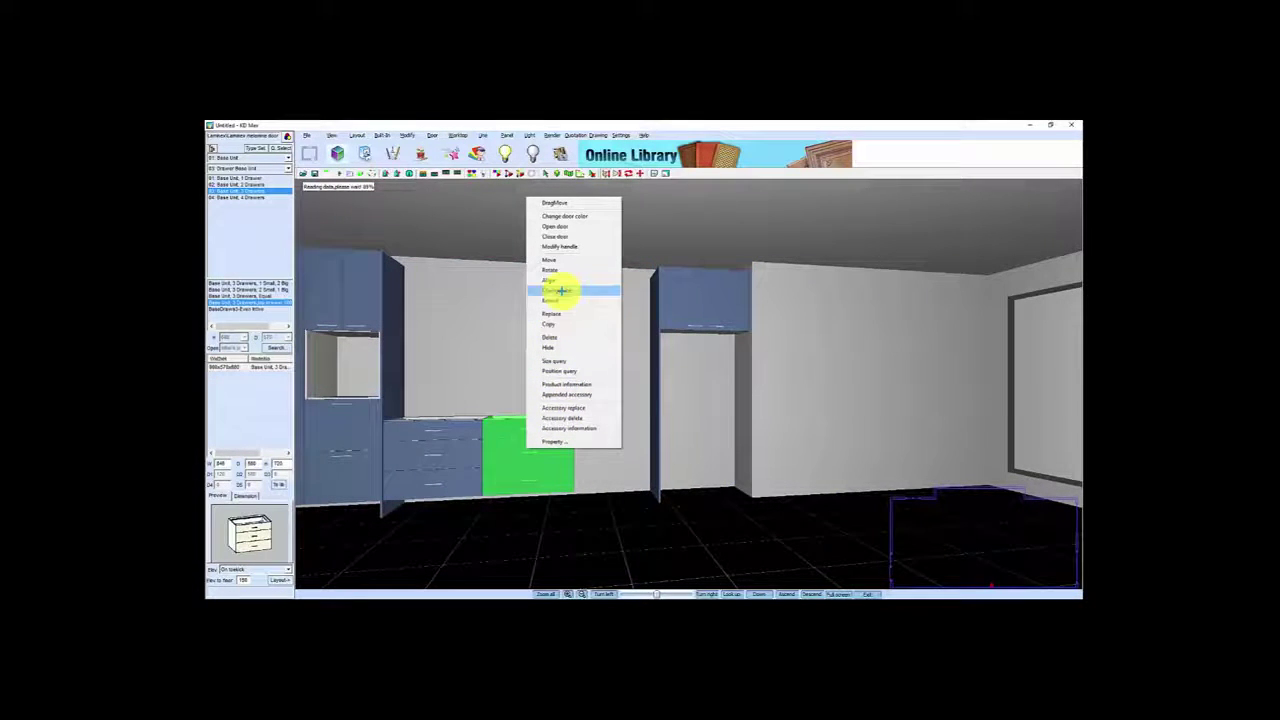
click(552, 324)
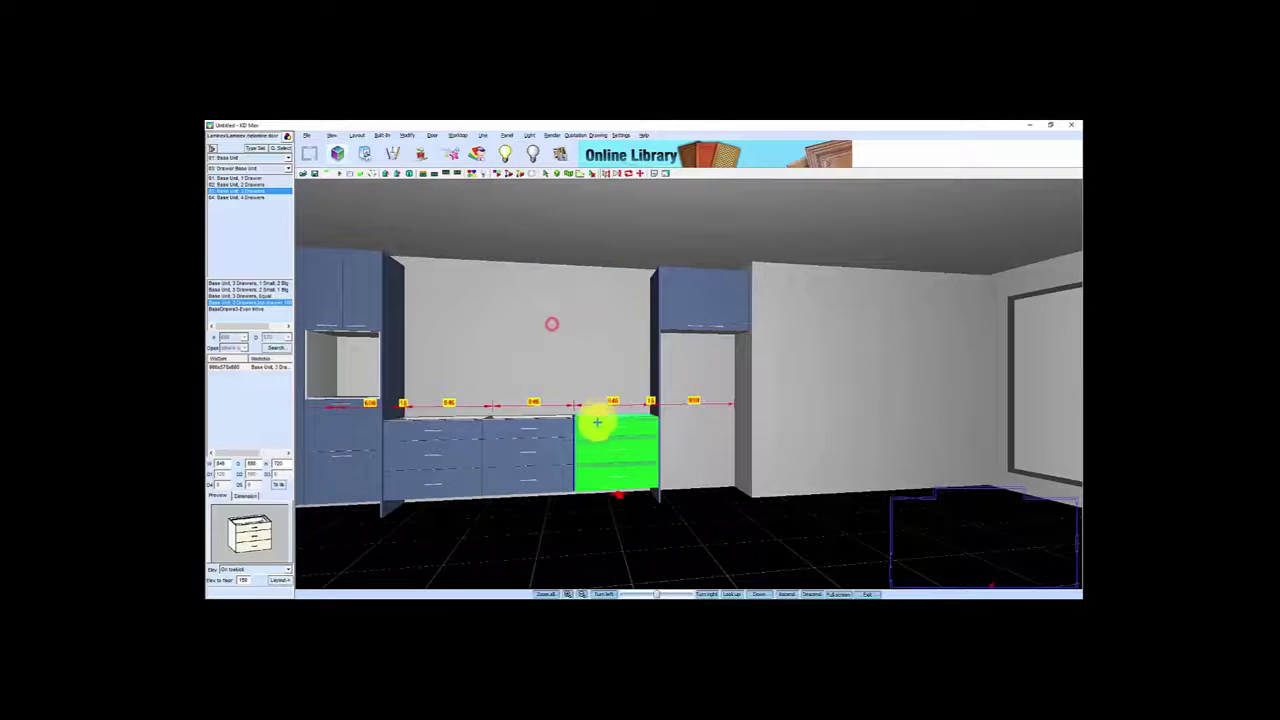
click(596, 447)
- Place an up-turning wall unit with two aluminium-frame glass doors, 800 mm wide, 350 deep and 840 high, at elevation 1560 against the left tall end panel
middle_drag(600, 433, 617, 486)
scroll(666, 489, up, 4)
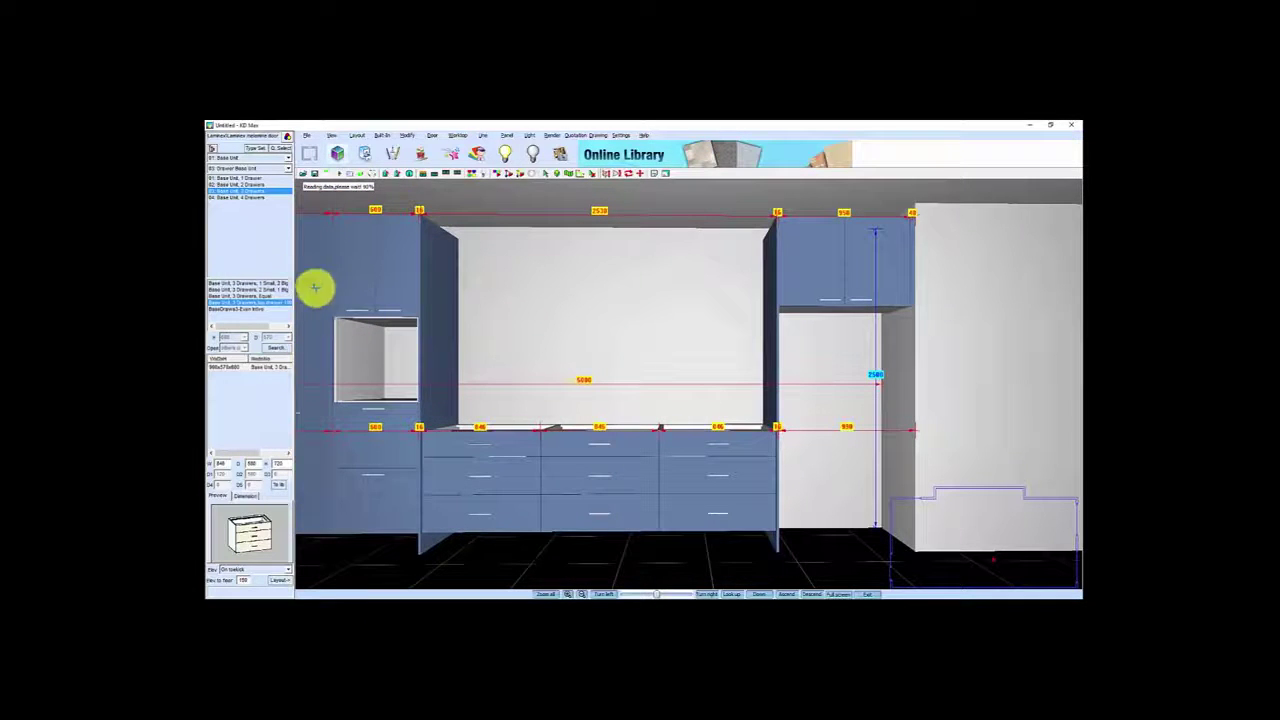
click(253, 149)
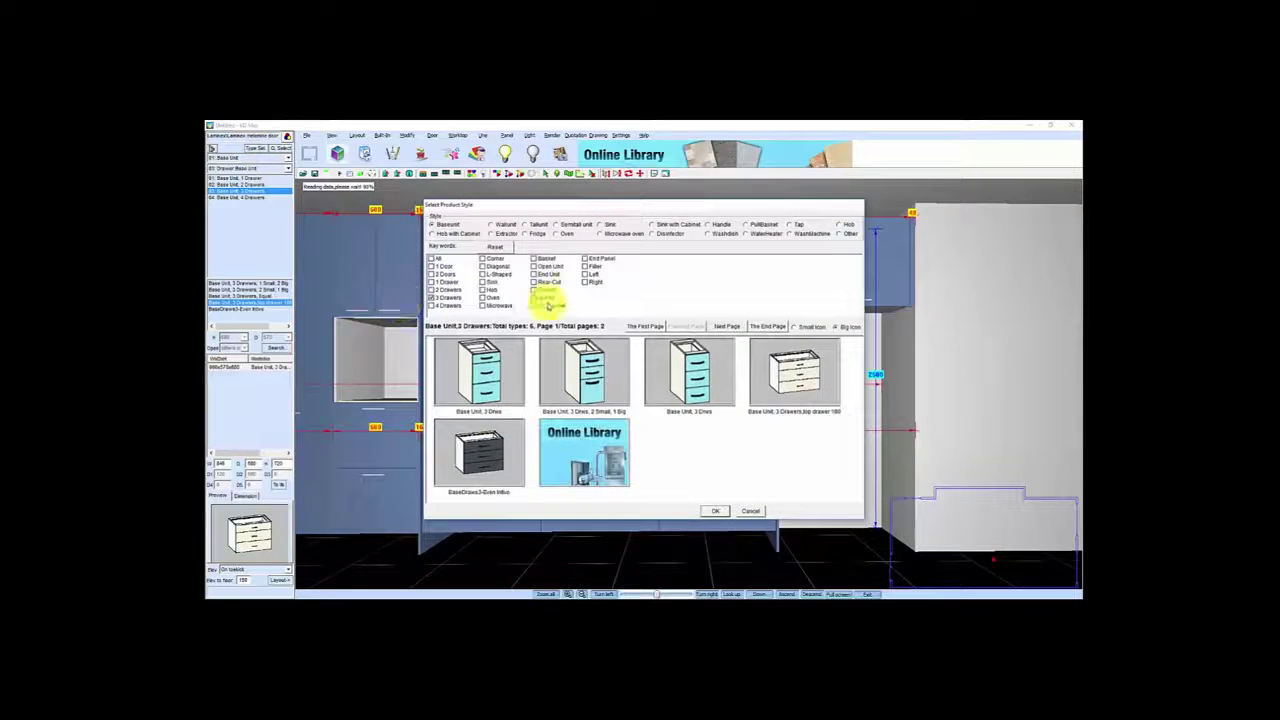
click(491, 224)
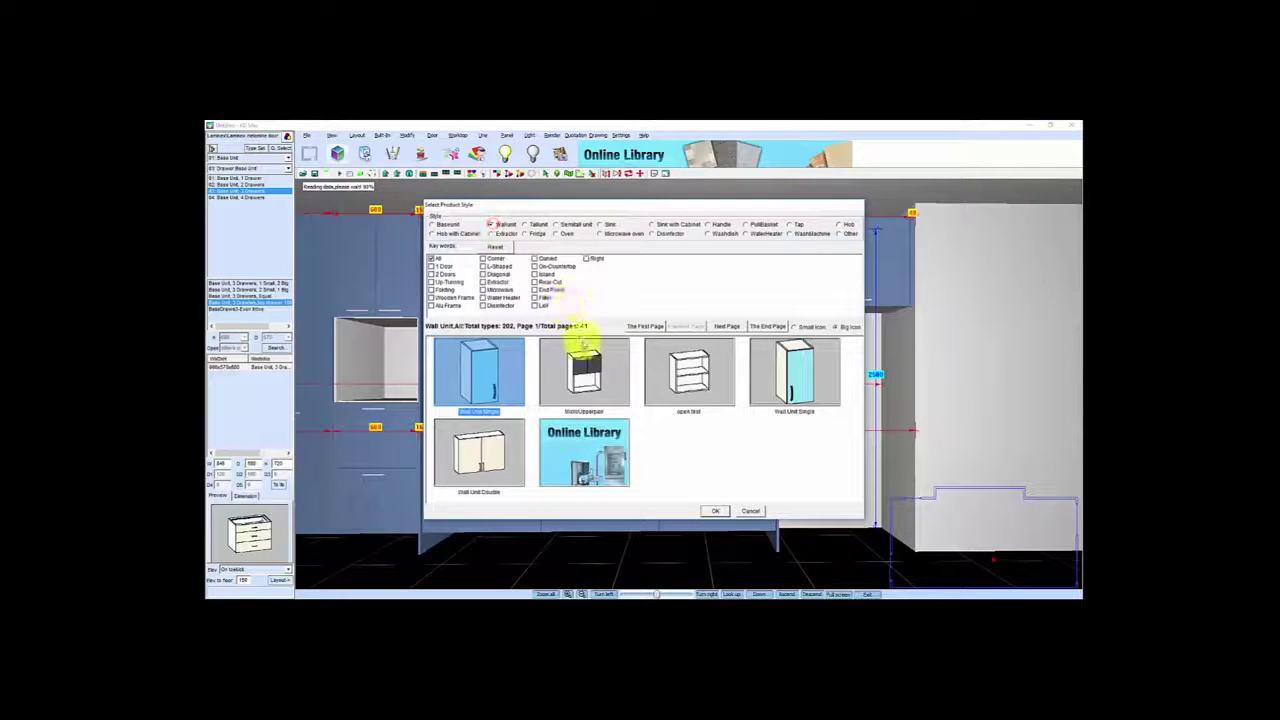
click(729, 327)
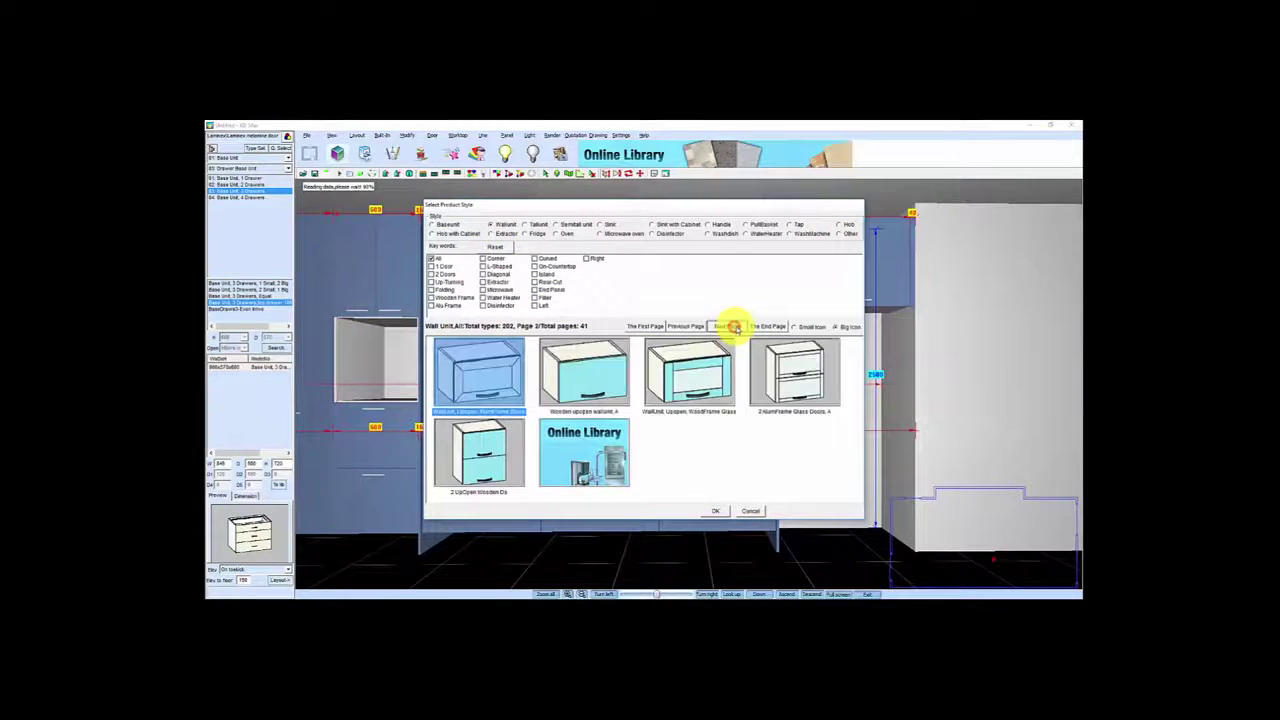
click(793, 374)
click(715, 511)
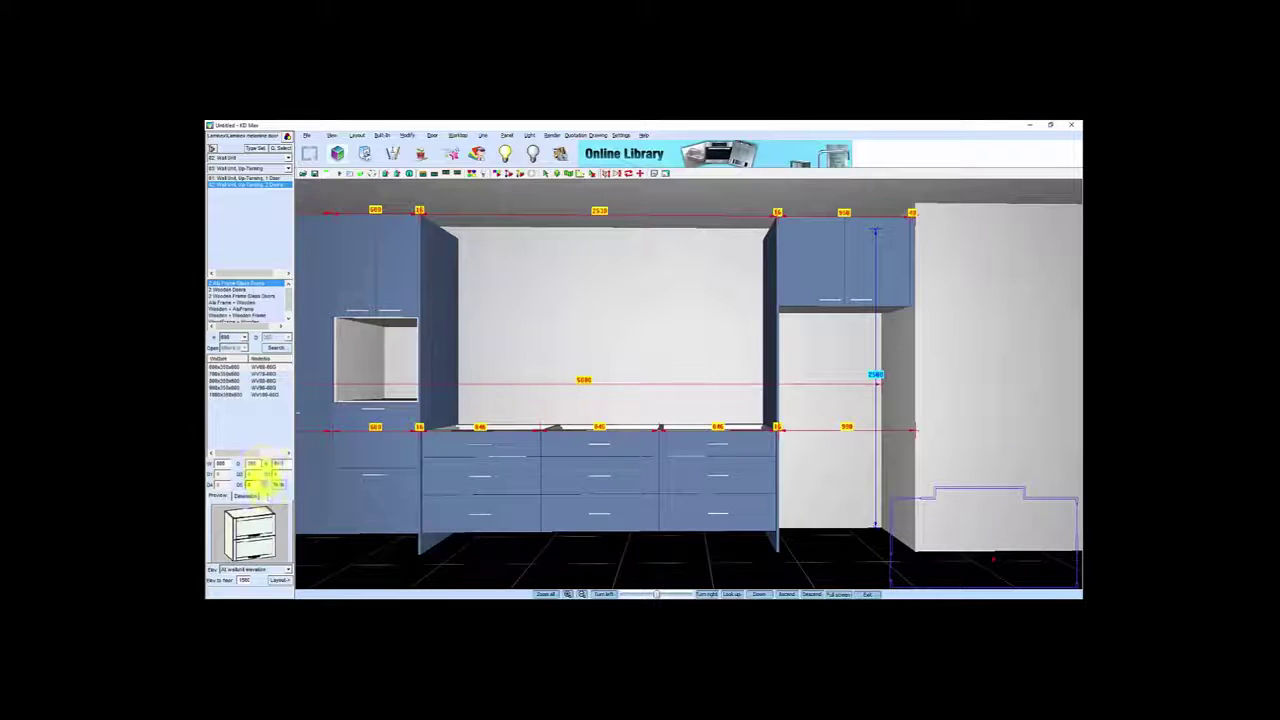
click(279, 580)
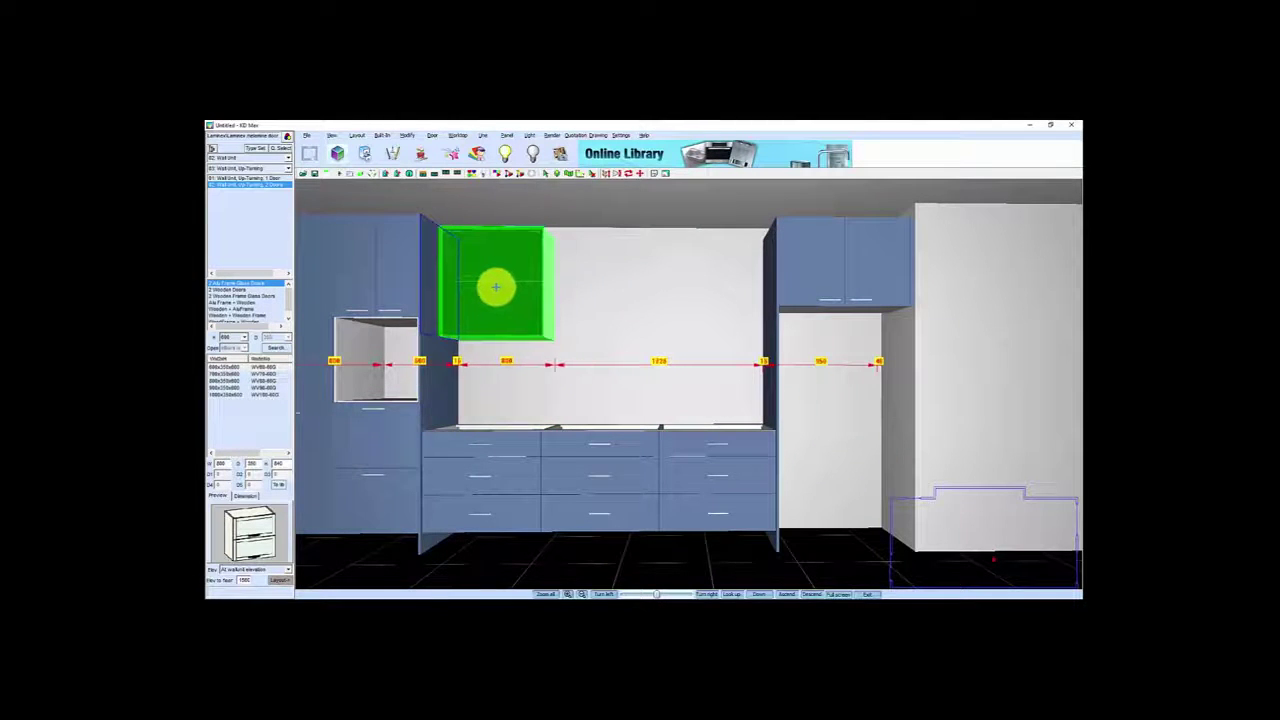
click(493, 286)
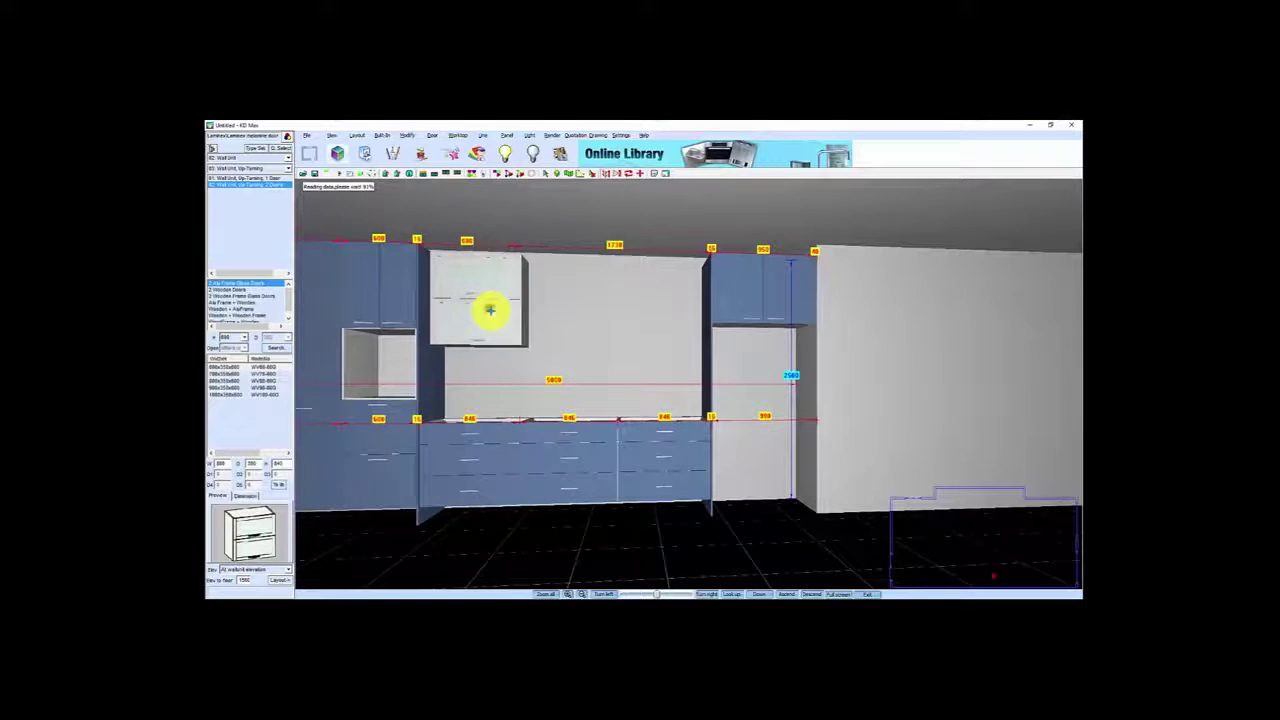
- Copy the glass-door wall unit and place the copy against the right tall end panel
right_click(495, 312)
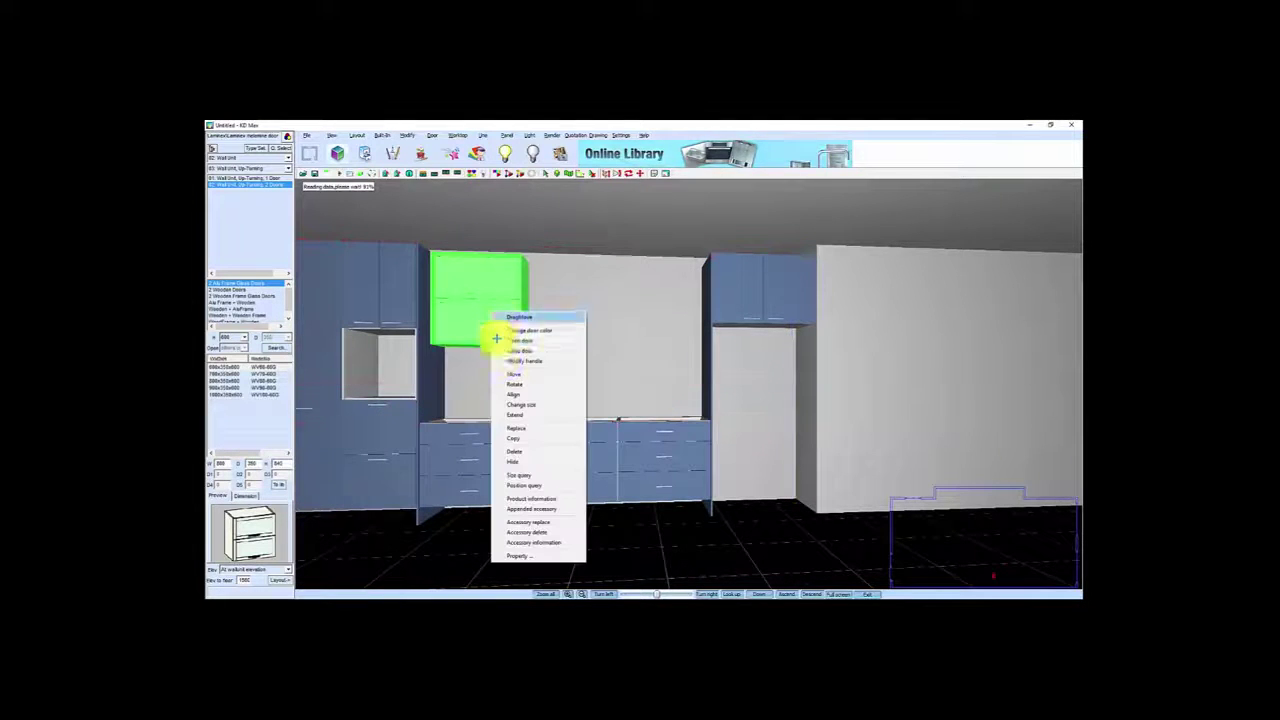
click(514, 438)
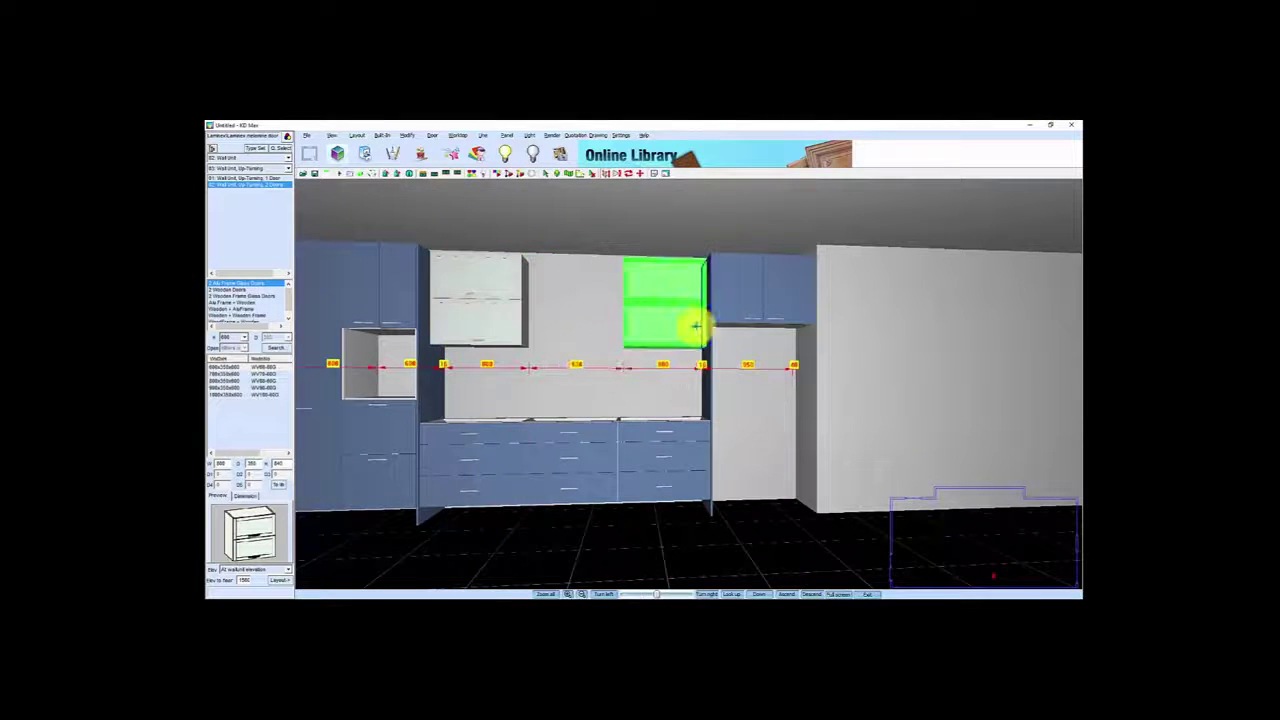
click(696, 325)
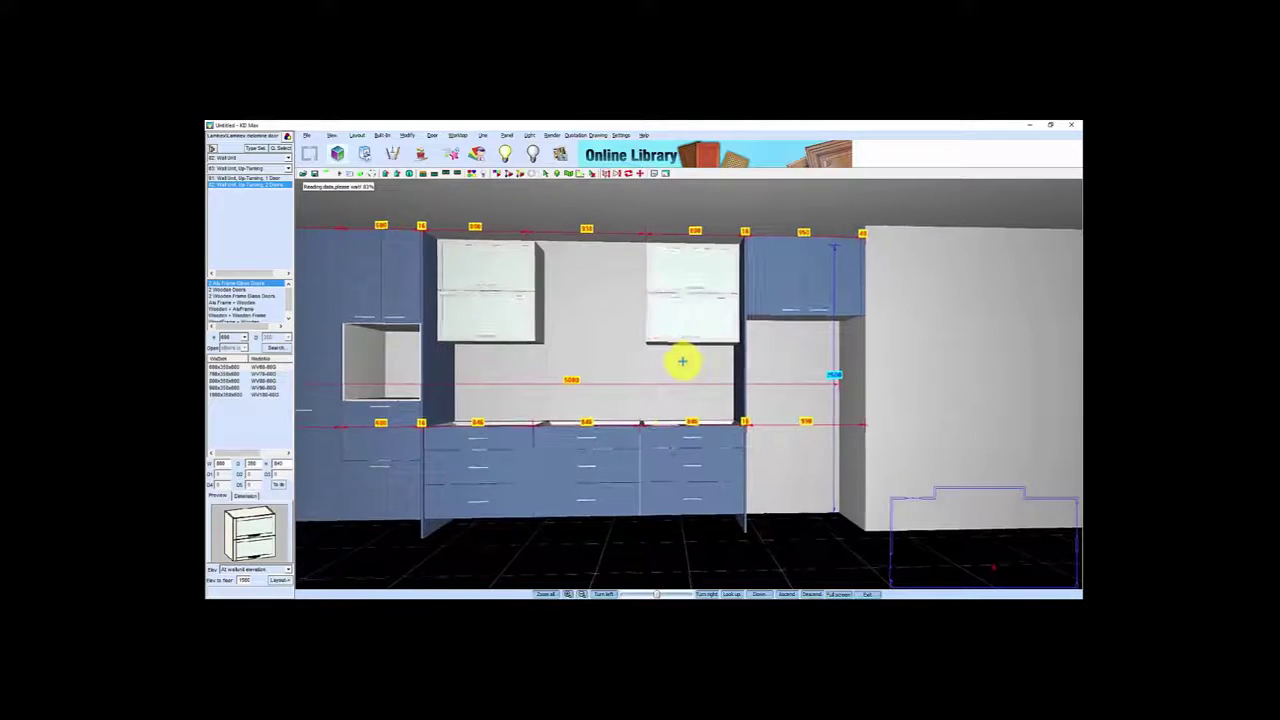
- Place a vertical decorative wall end panel, 16 mm wide and 840 mm high, against the right glass-door unit's left side
click(258, 150)
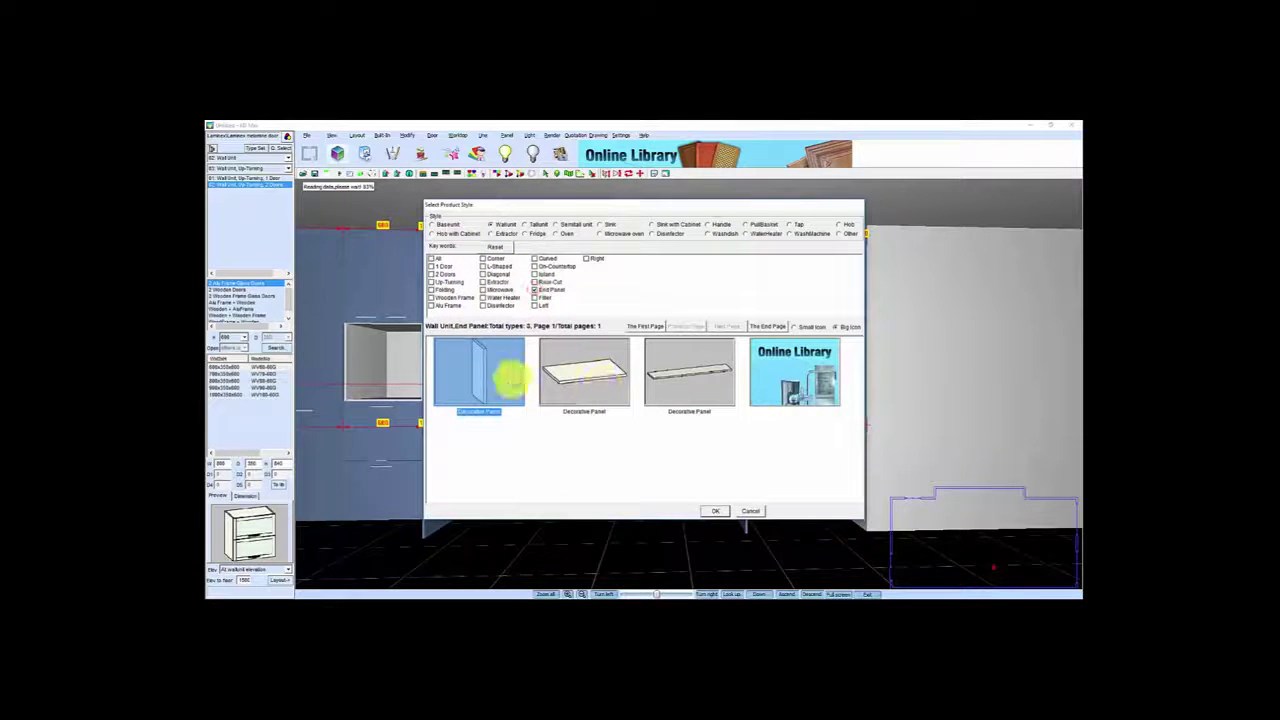
click(480, 366)
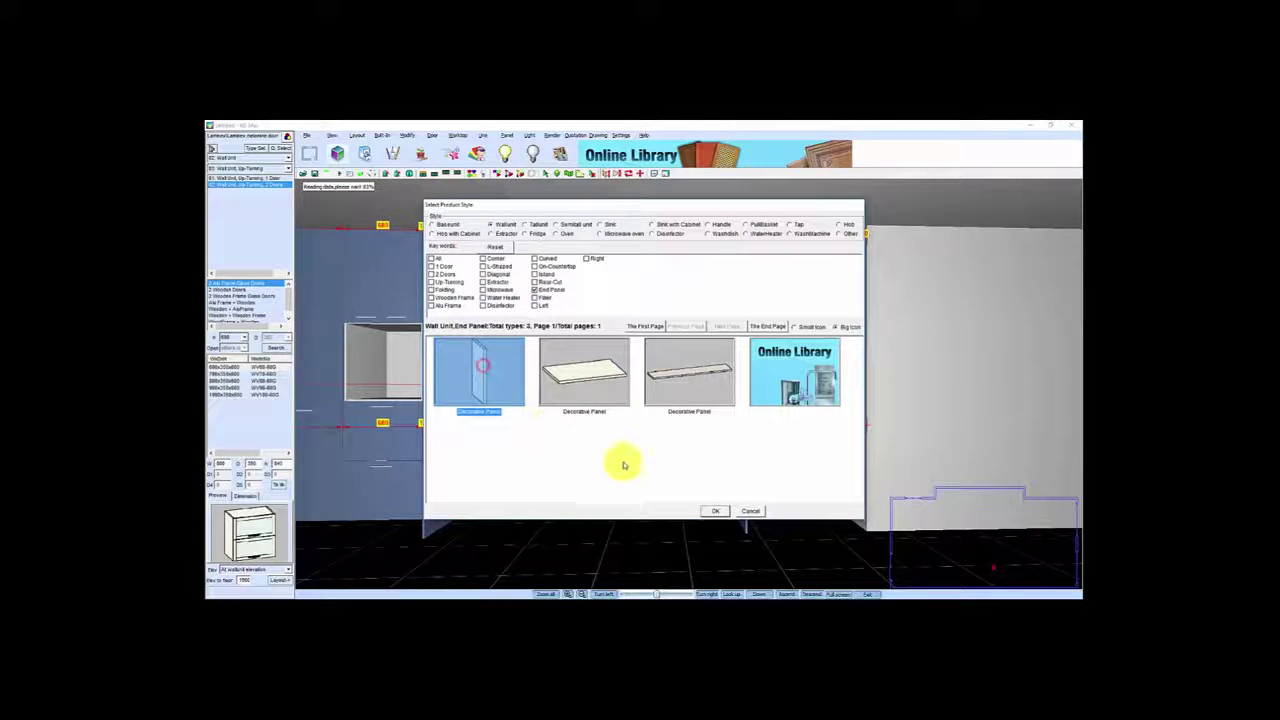
click(716, 512)
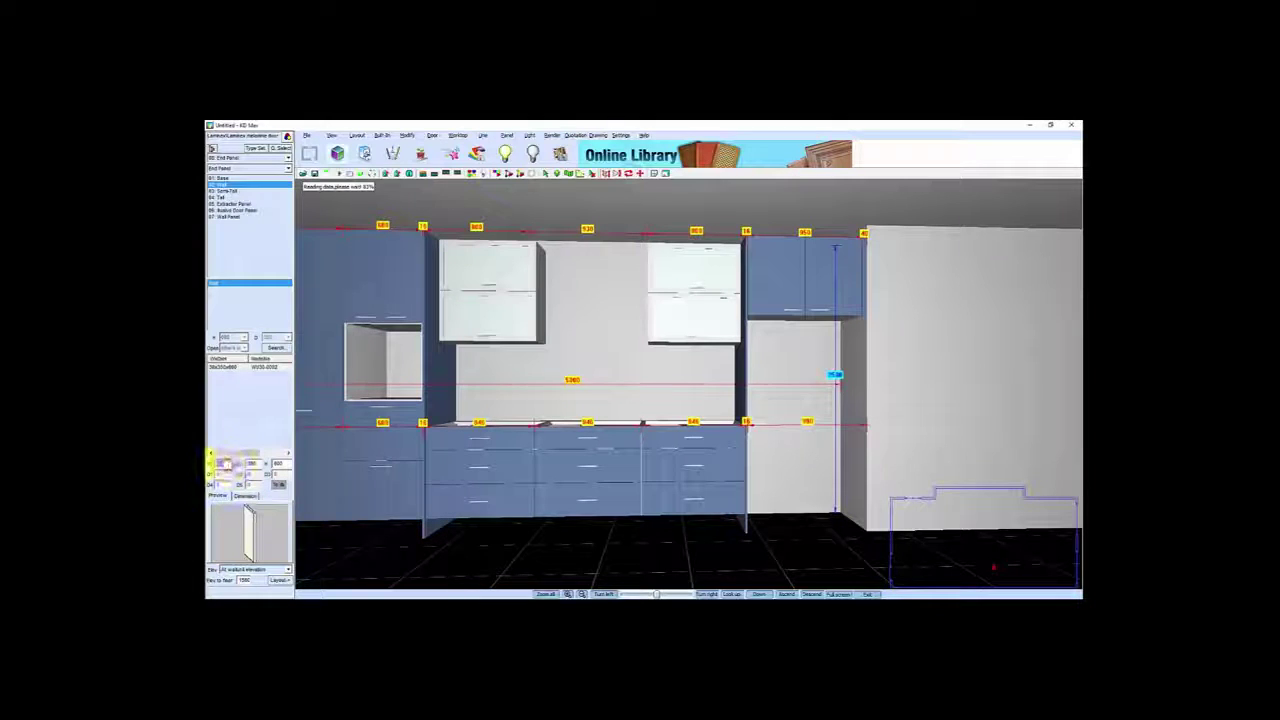
click(284, 464)
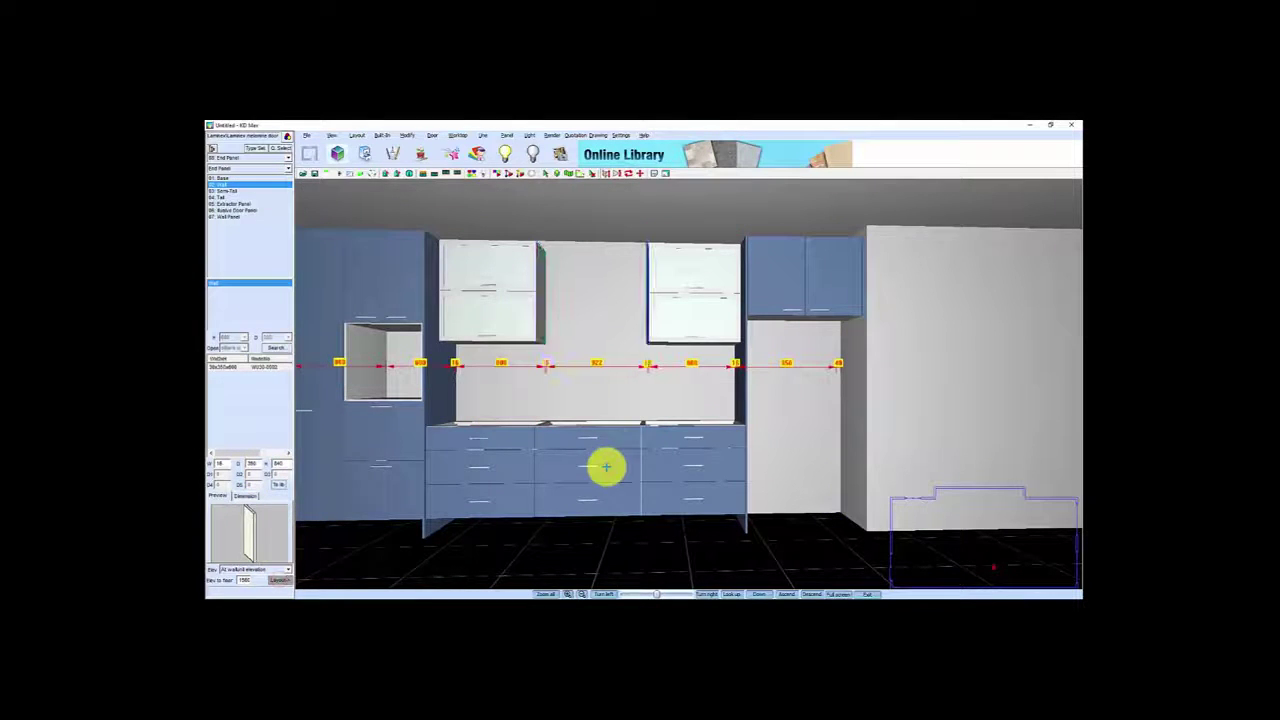
click(650, 325)
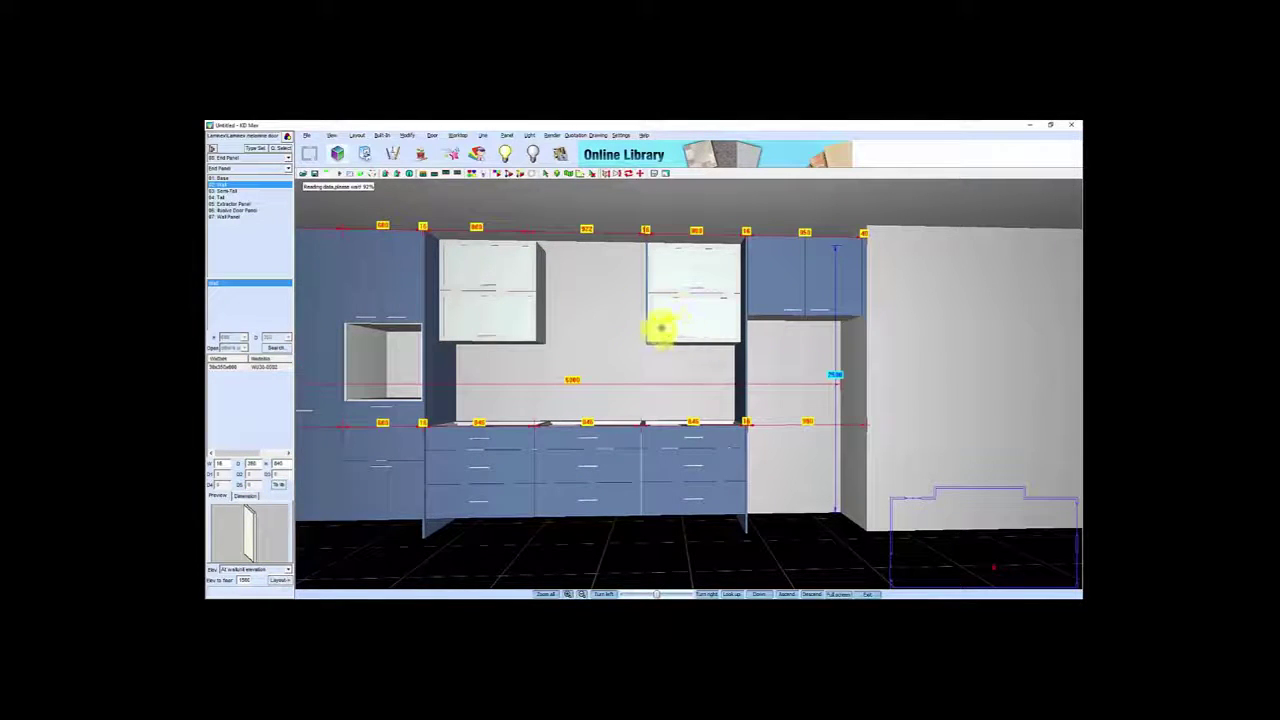
- Copy the wall end panel and place the copy against the left glass-door unit's right side
right_click(647, 301)
click(706, 387)
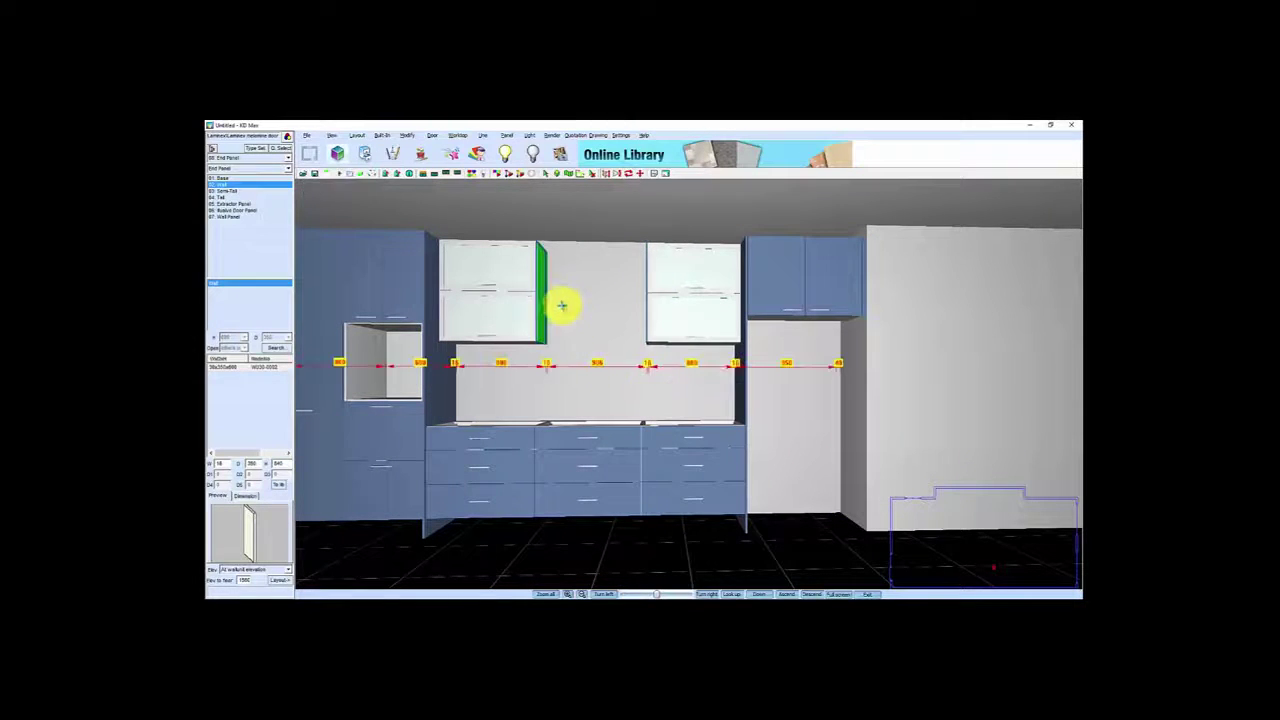
middle_drag(571, 291, 414, 265)
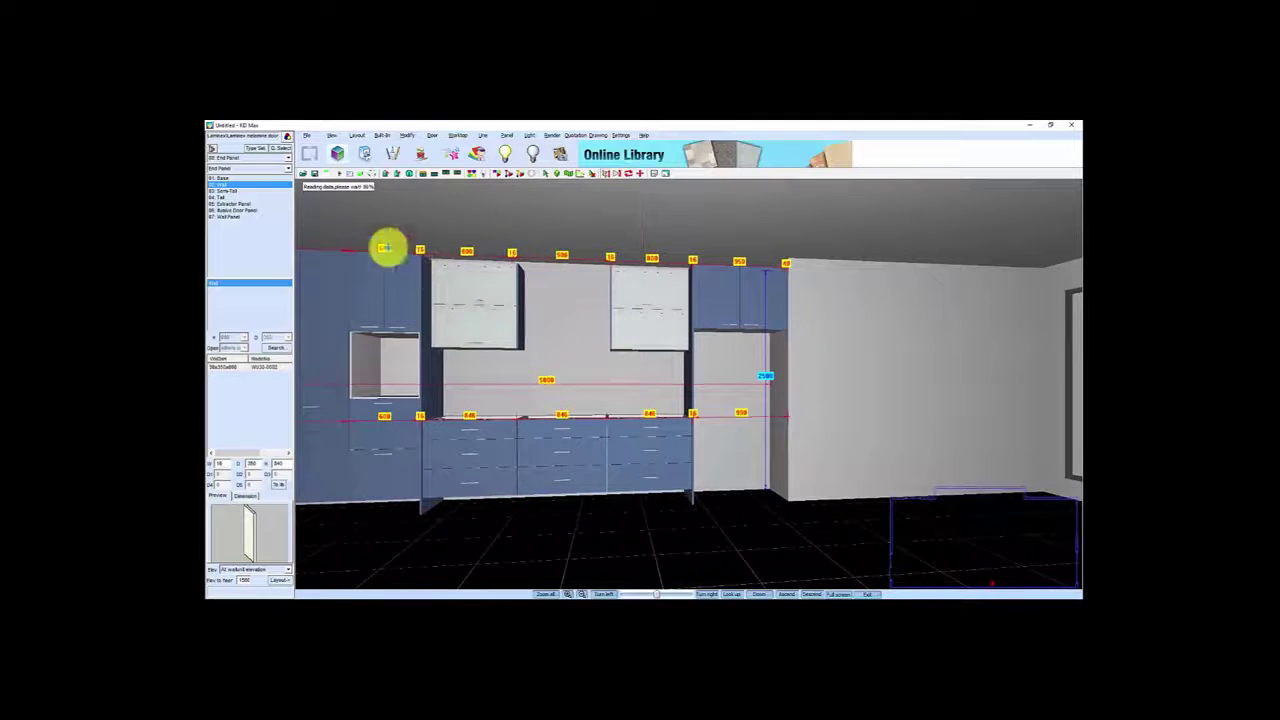
- Place a 900 mm wide Fotile chimney extractor at wall-unit elevation between the two glass-door wall units
click(253, 148)
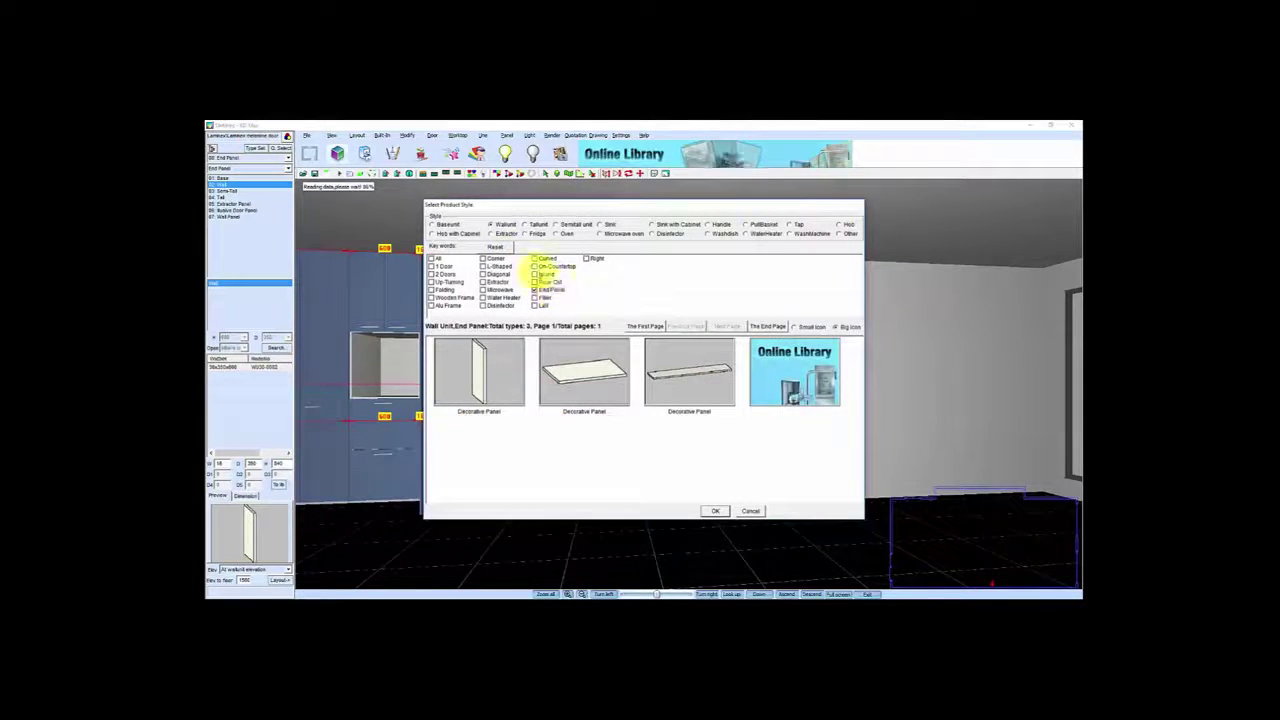
click(493, 236)
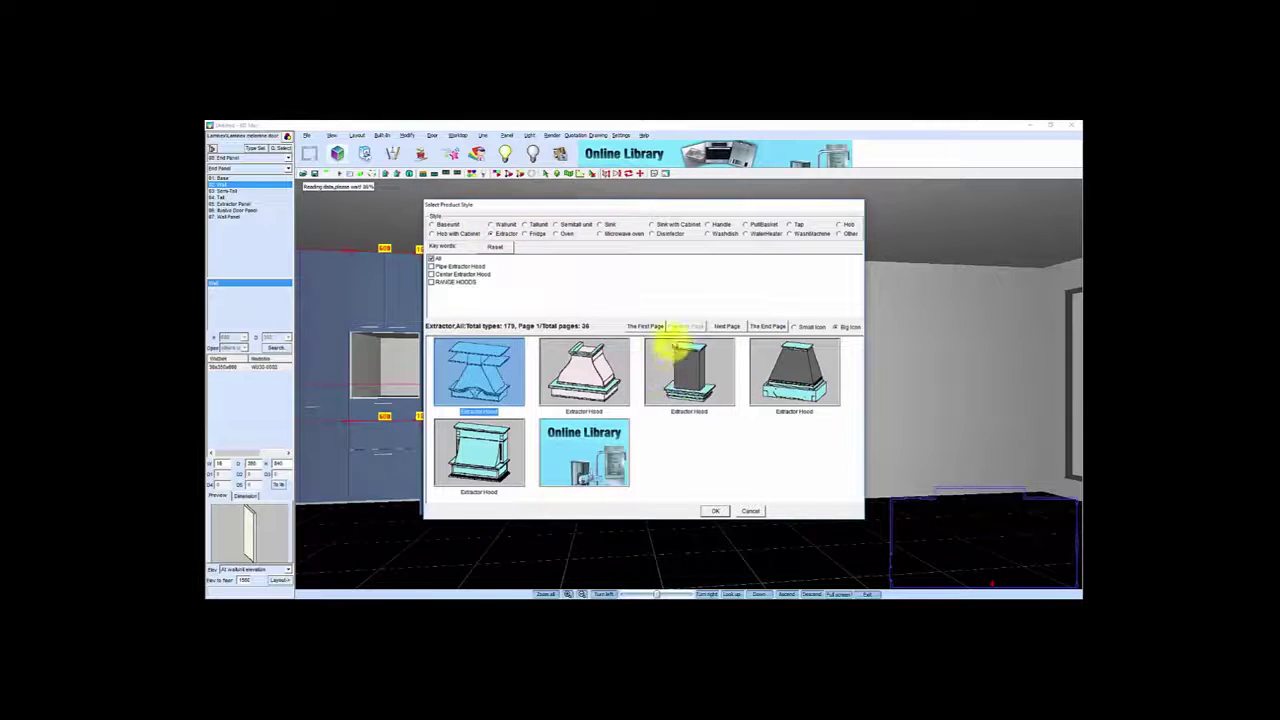
click(727, 327)
click(727, 327)
click(727, 327)
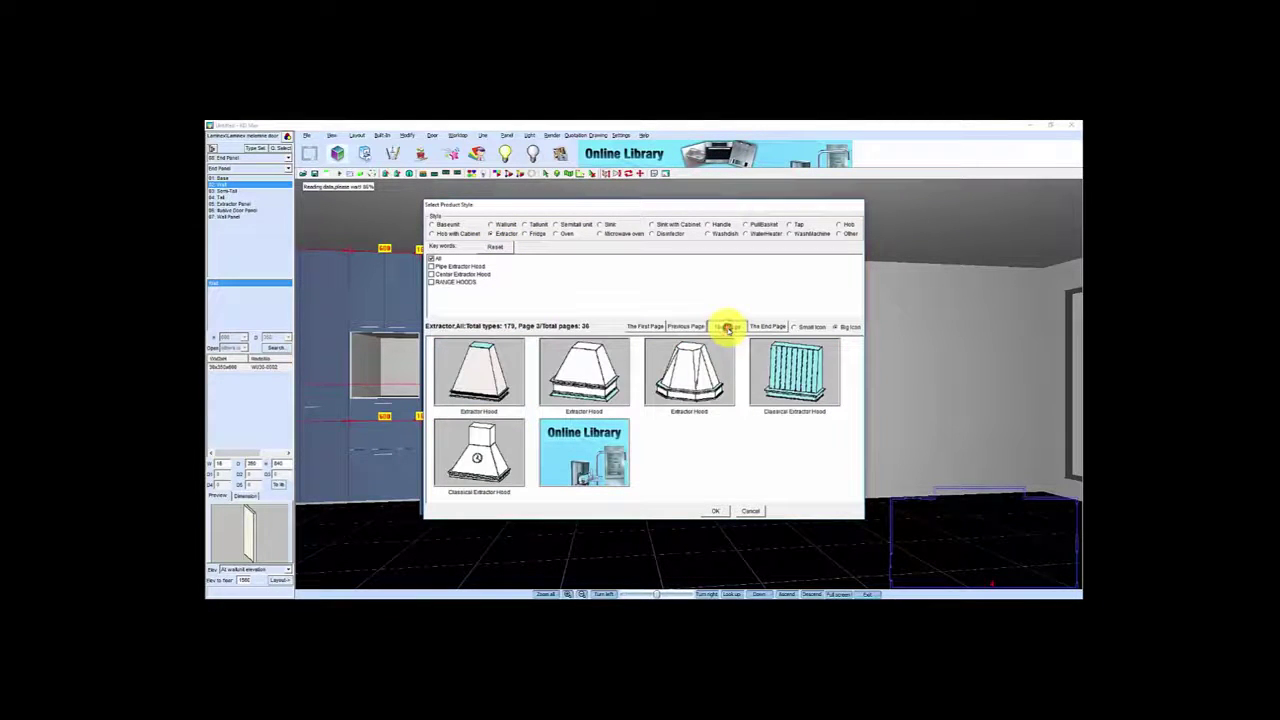
click(727, 327)
click(727, 327)
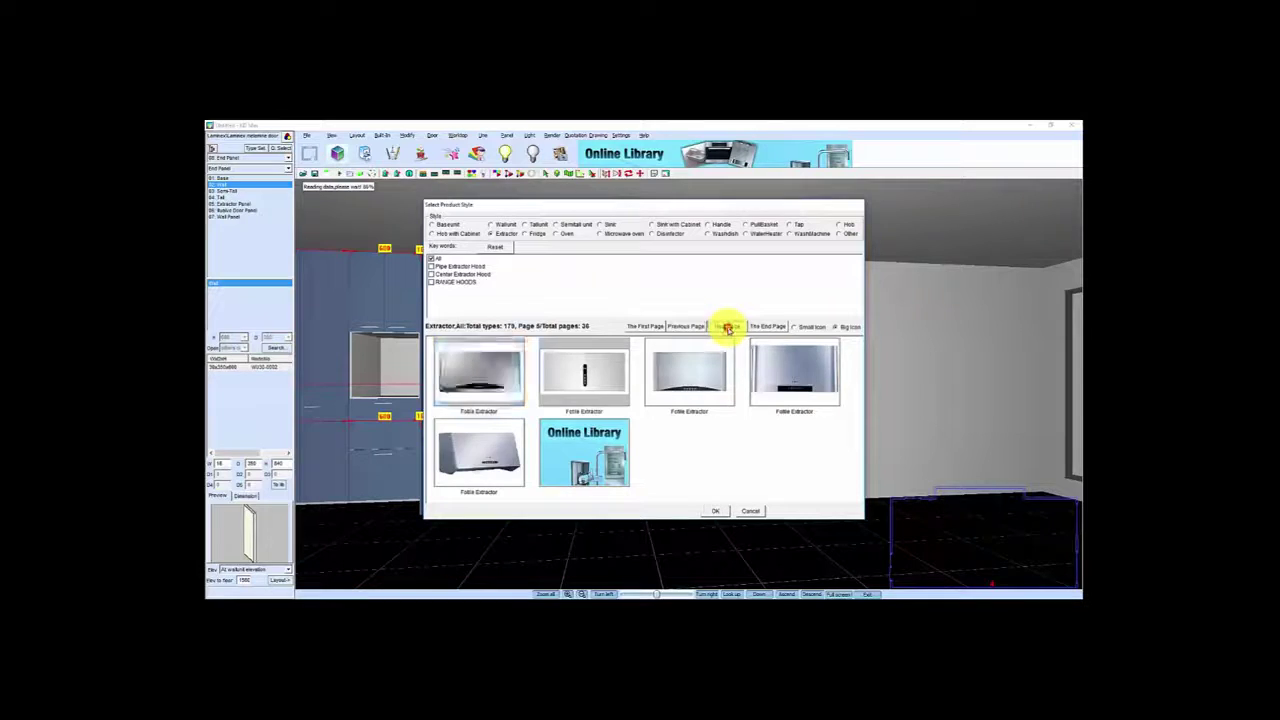
click(727, 327)
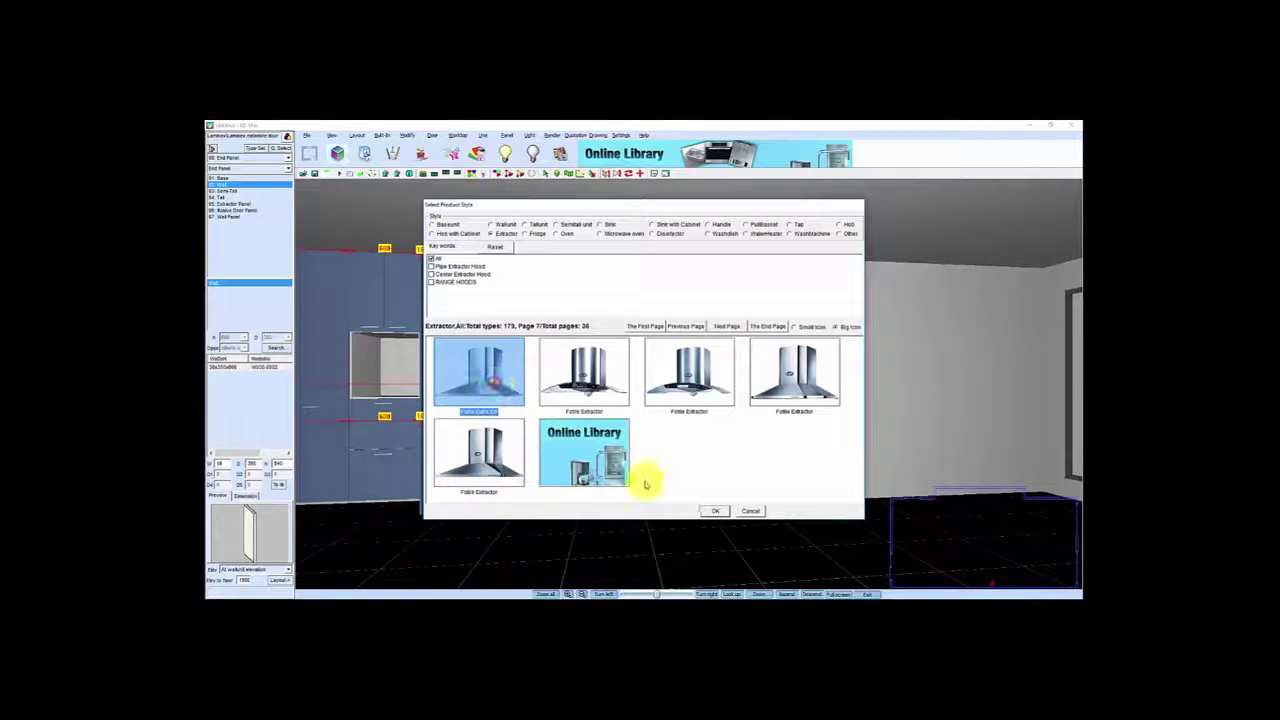
click(720, 511)
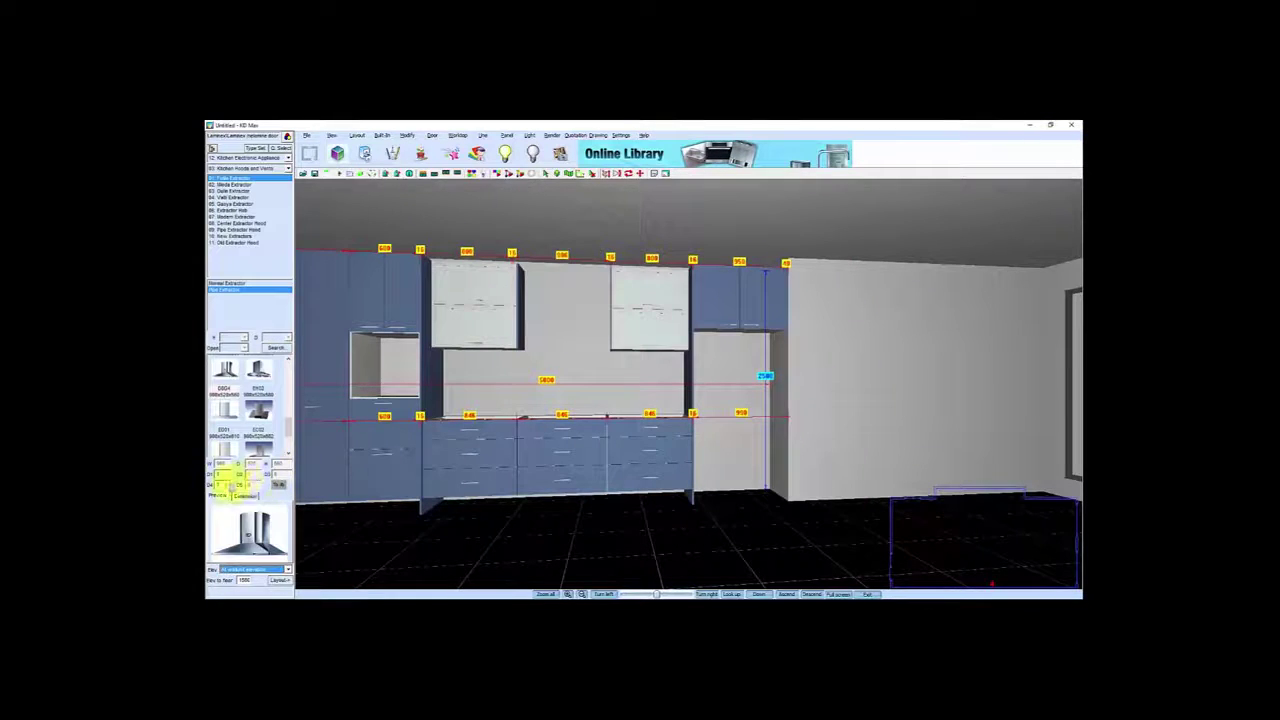
click(278, 580)
click(579, 334)
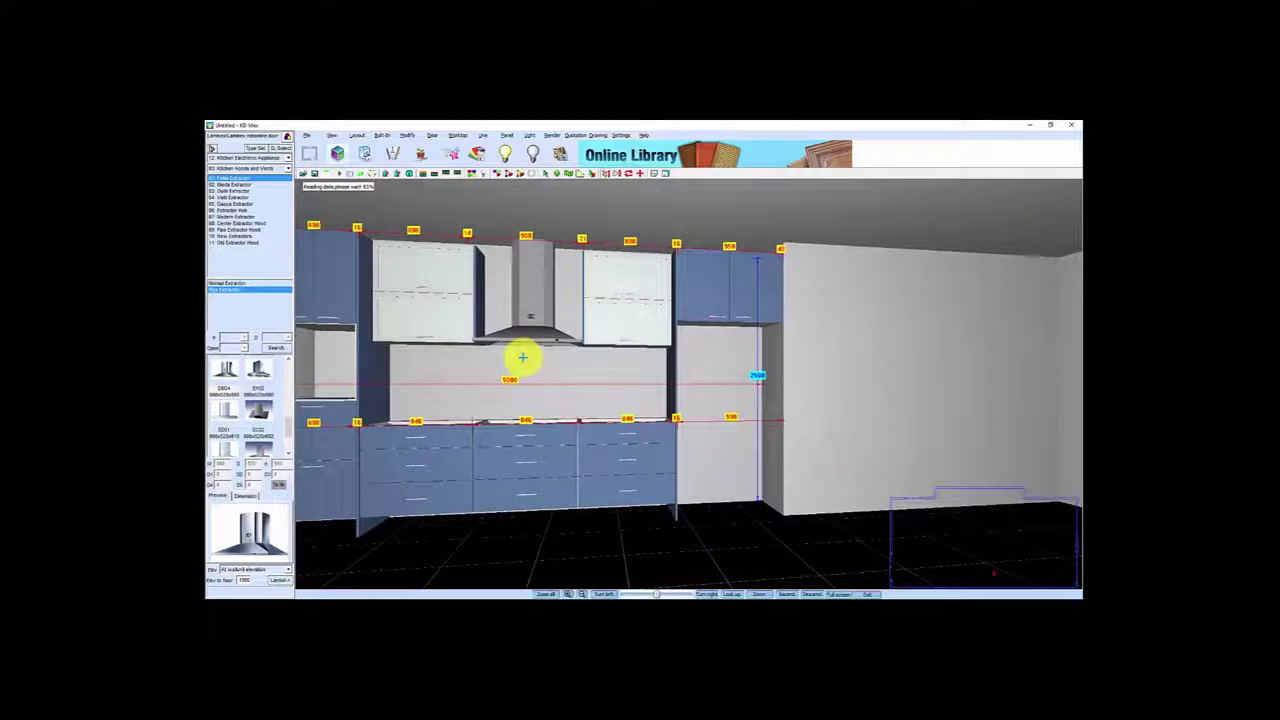
- Create ceiling fillers up to the ceiling above all tall and wall units, with a front indent of 30 and a side indent of 10
scroll(535, 363, down, 3)
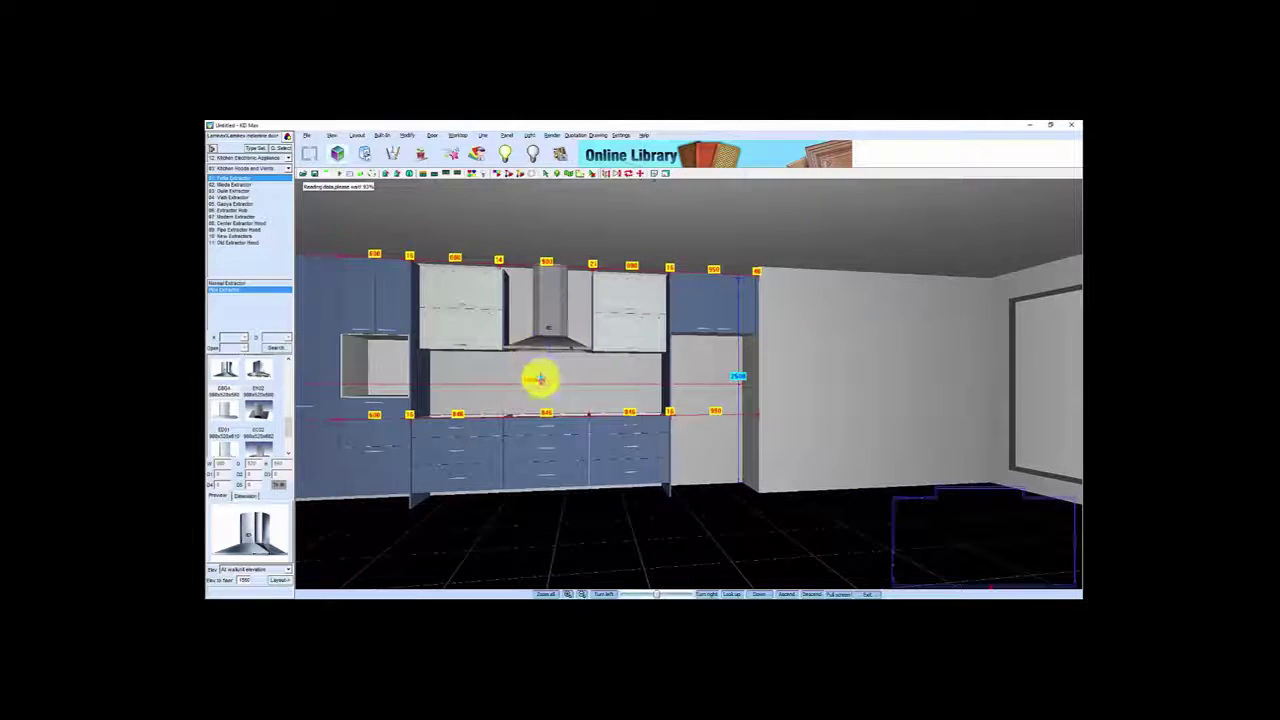
middle_drag(530, 381, 594, 403)
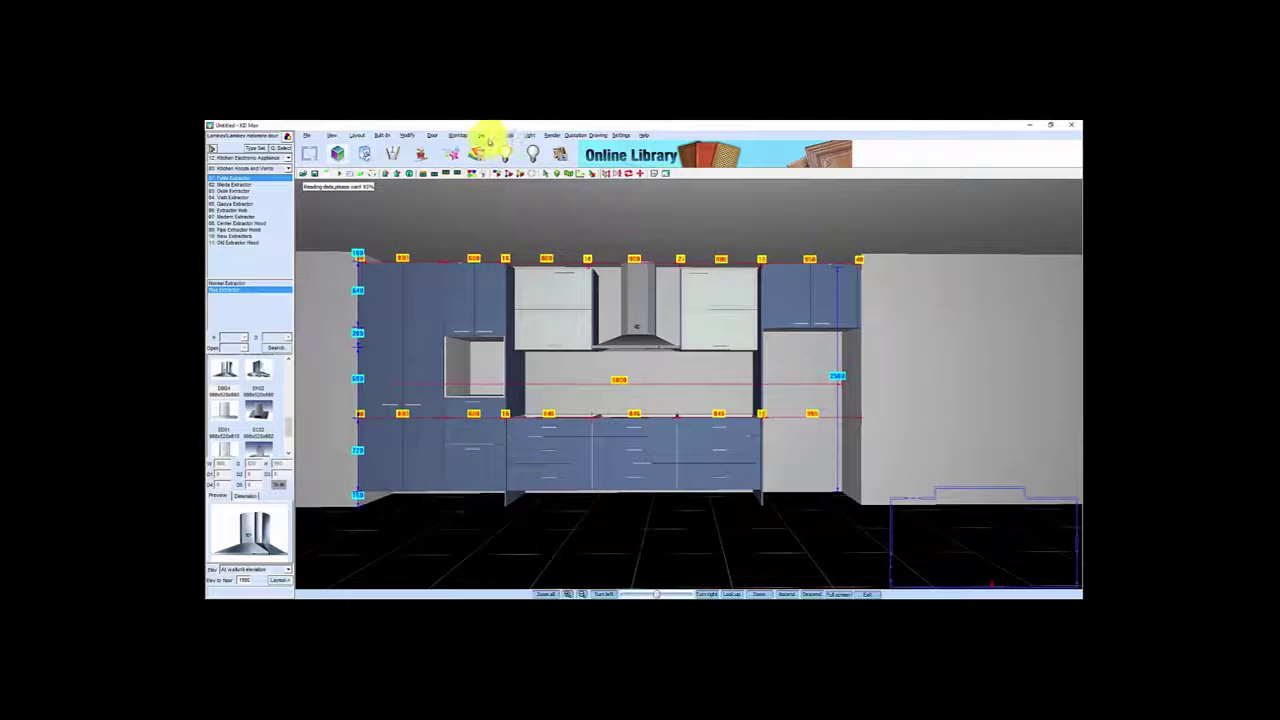
click(487, 136)
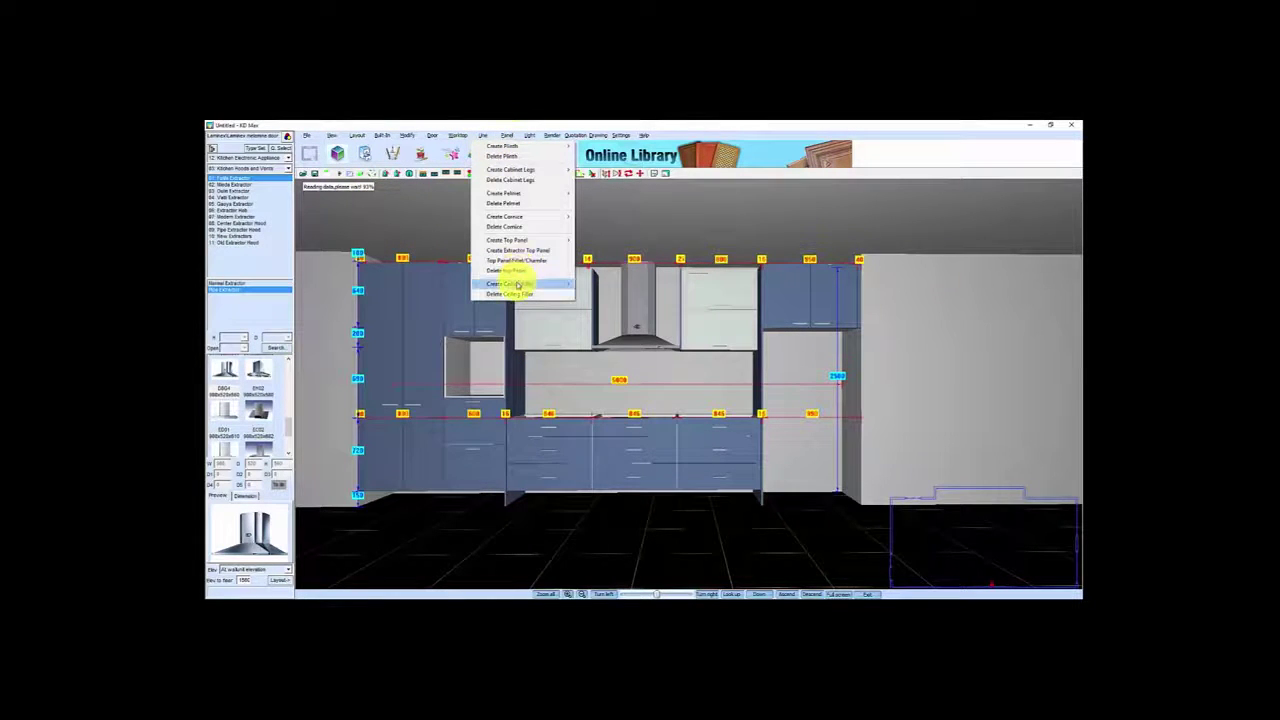
mouse_move(567, 288)
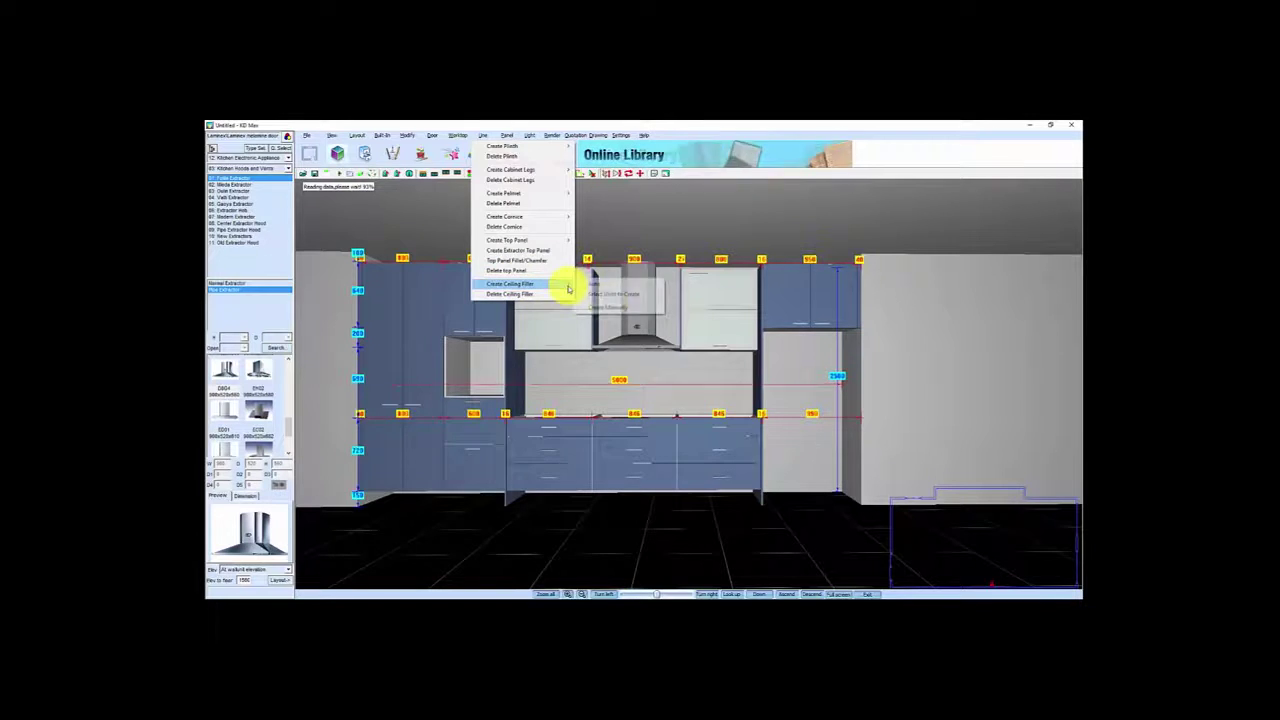
click(617, 290)
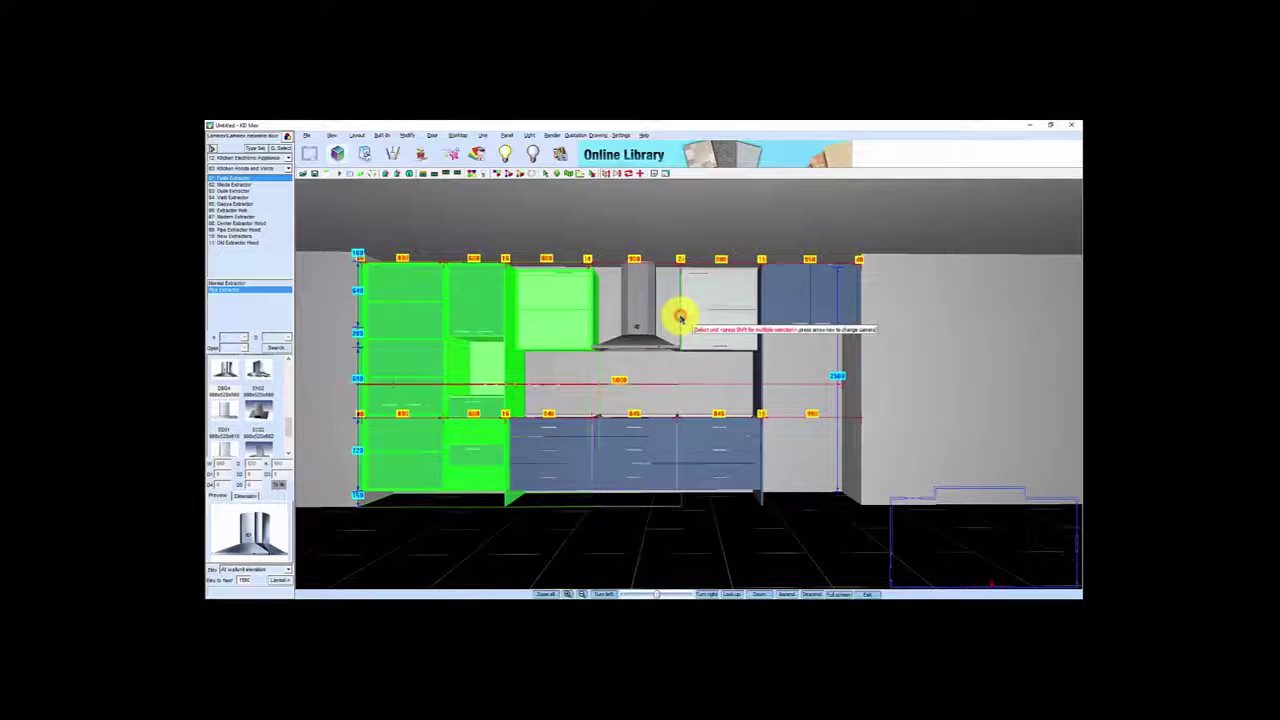
click(727, 317)
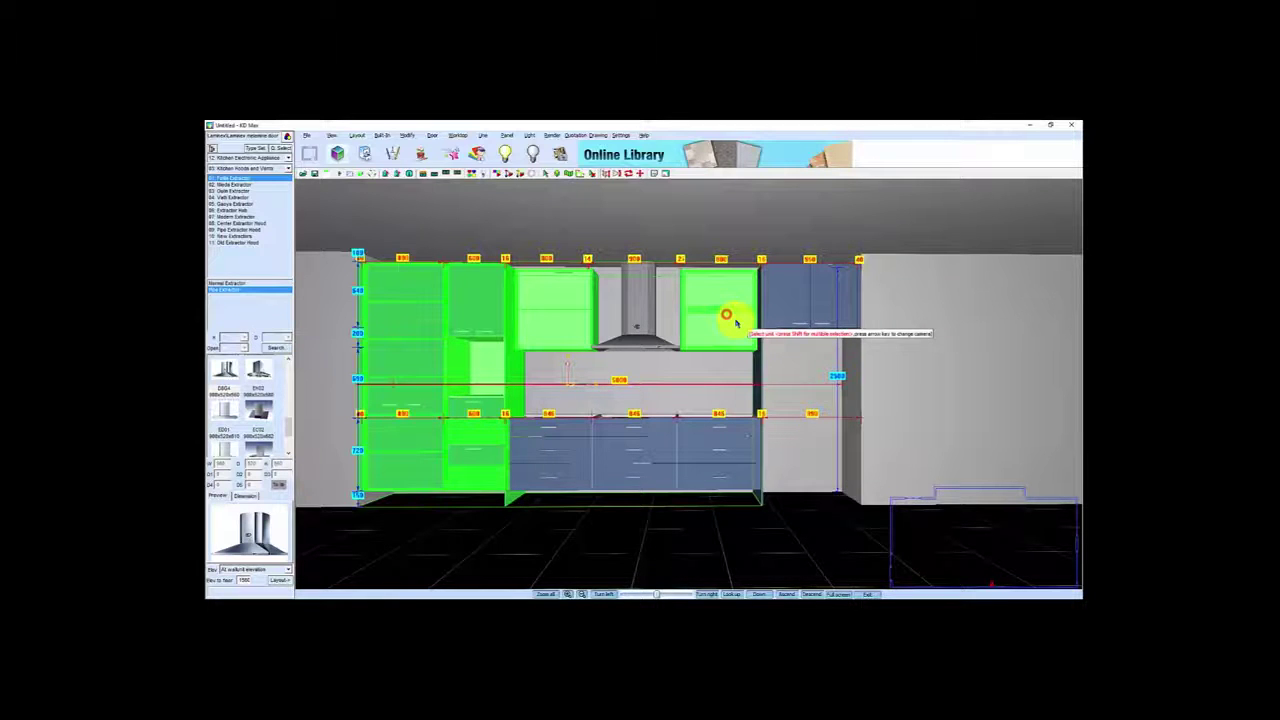
click(633, 357)
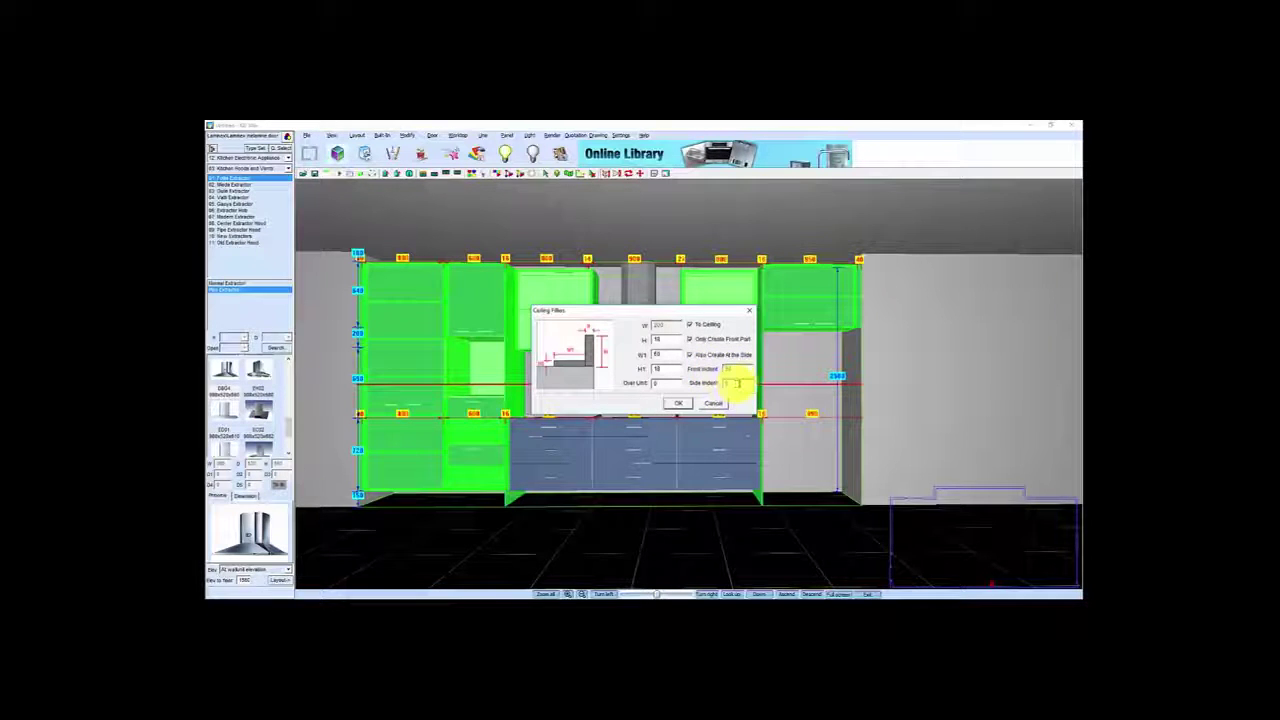
text(10)
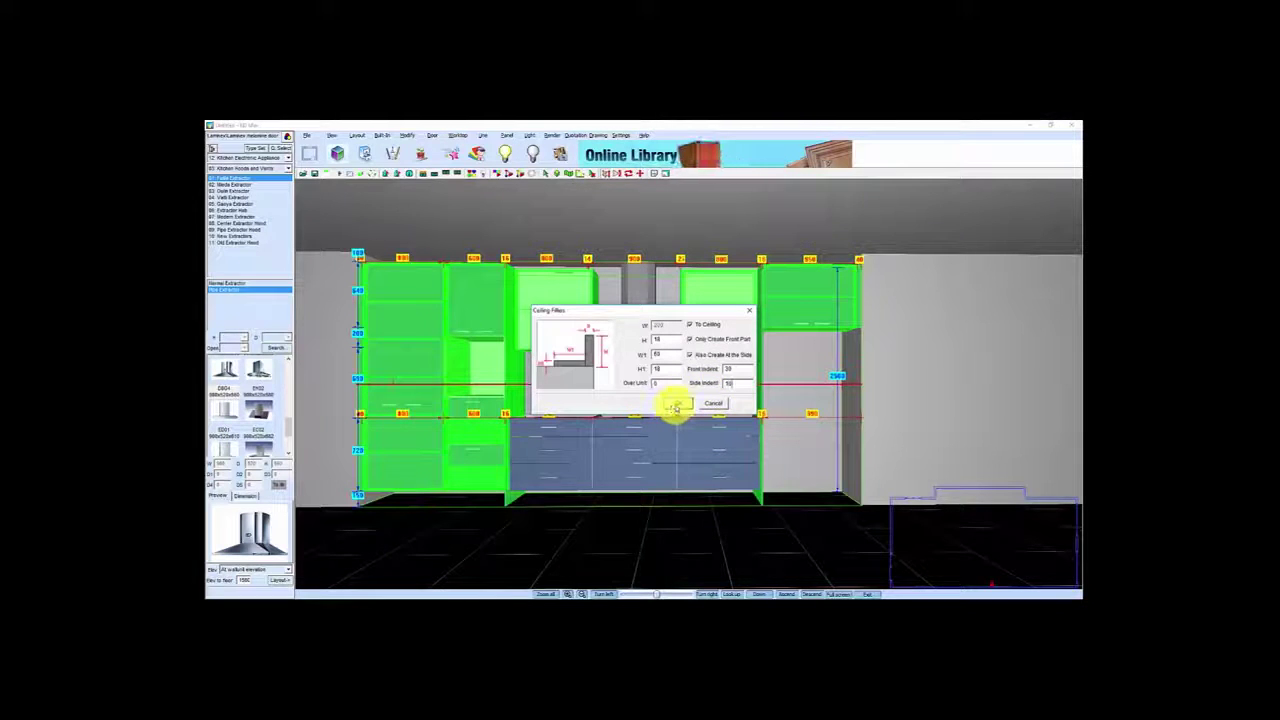
click(677, 404)
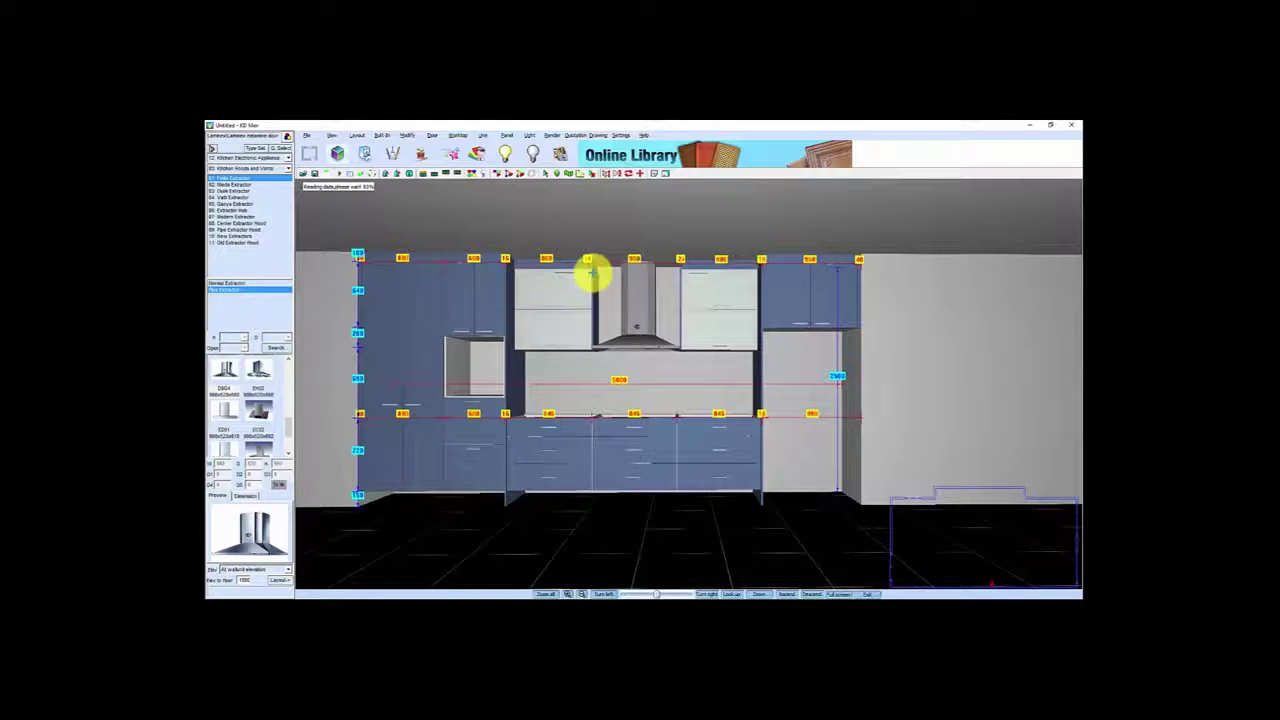
- Examine the finished cabinet wall from farther back, and change to the top view of the room
scroll(577, 386, down, 3)
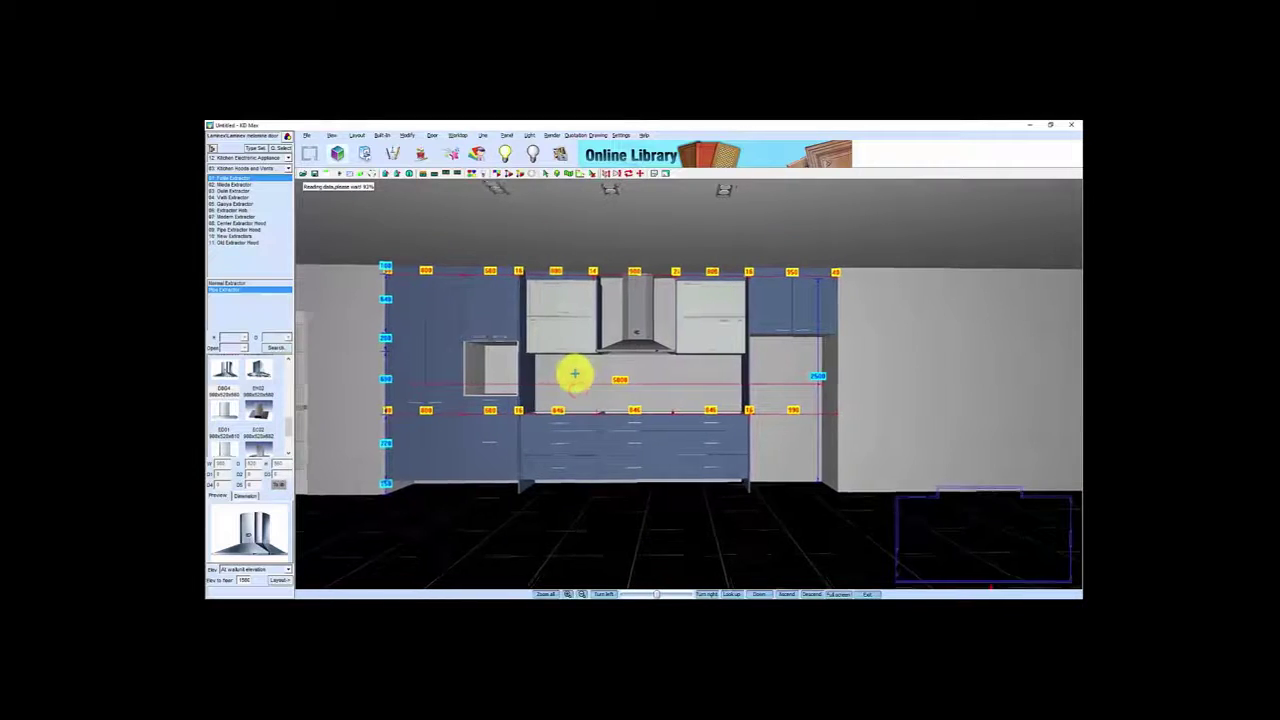
scroll(610, 393, up, 1)
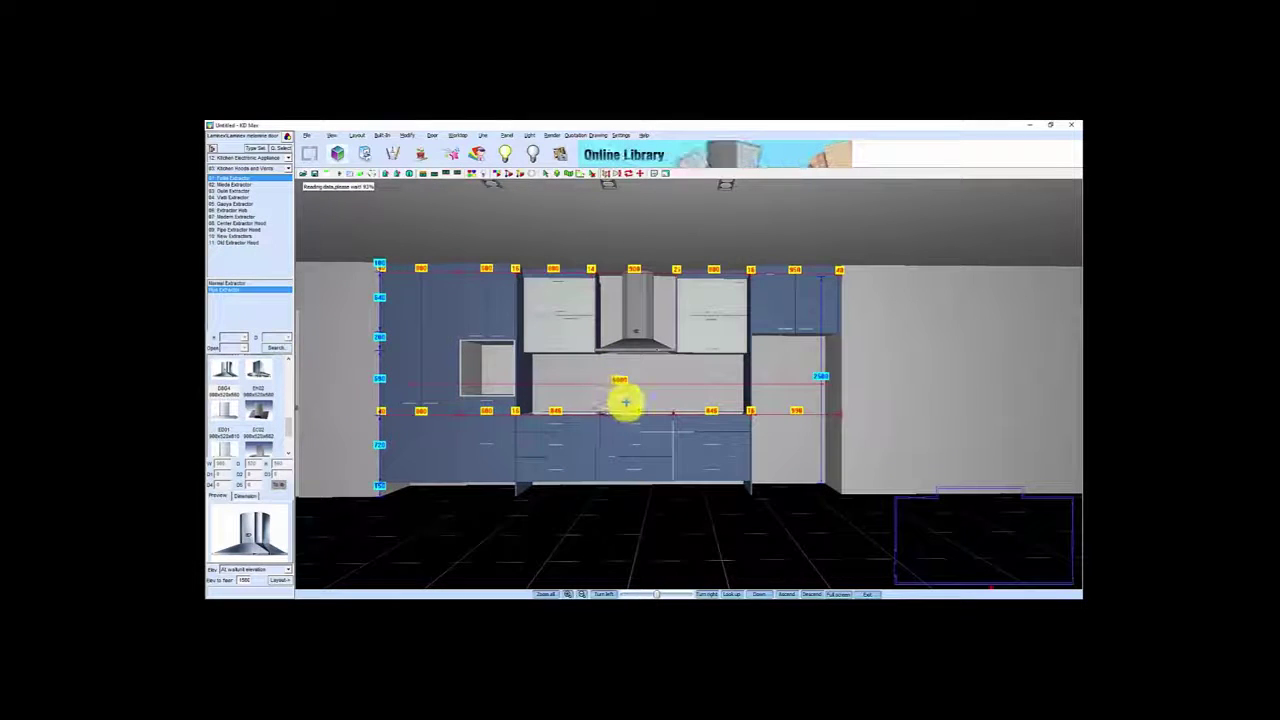
key(Right)
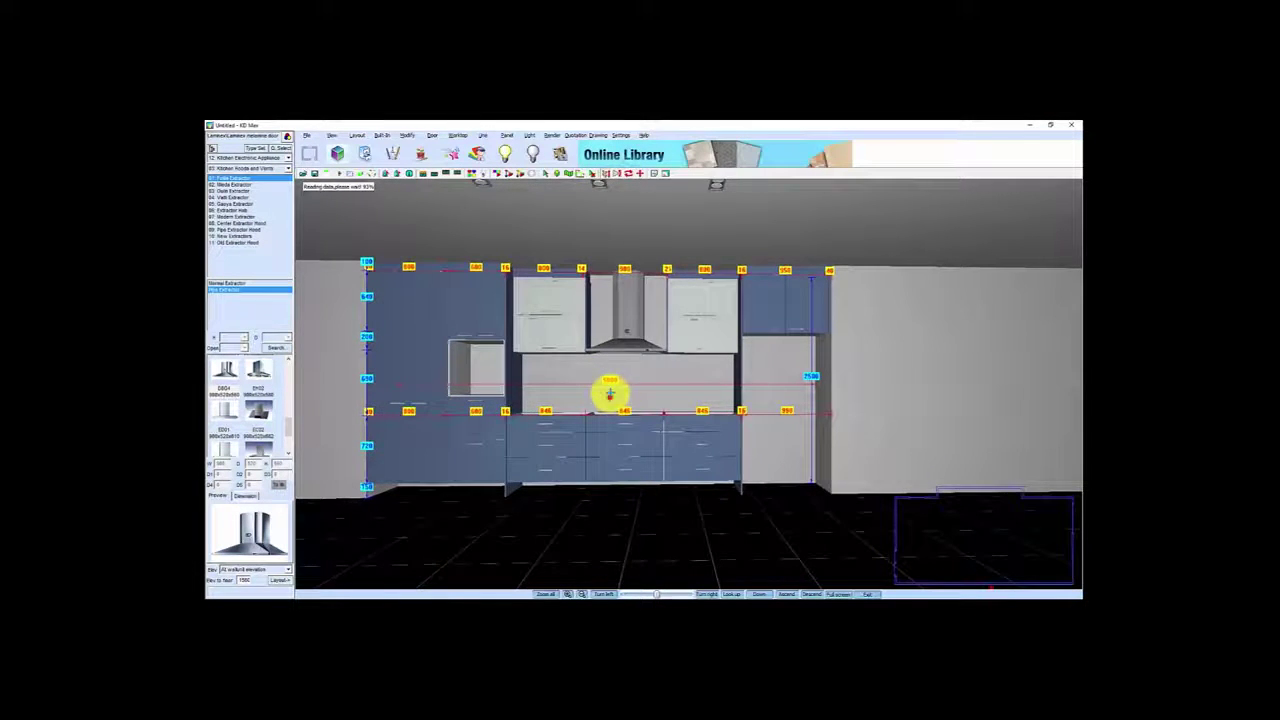
key(Left)
key(Left)
key(Left)
key(Left)
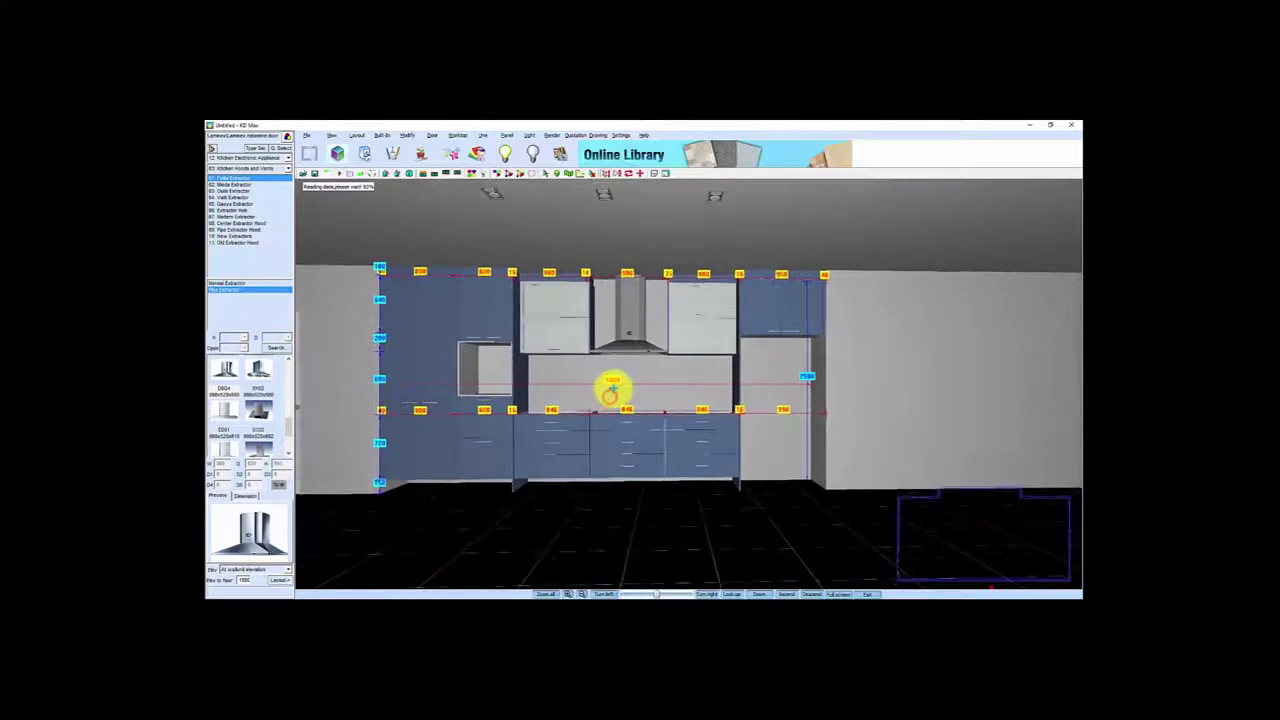
scroll(609, 387, down, 3)
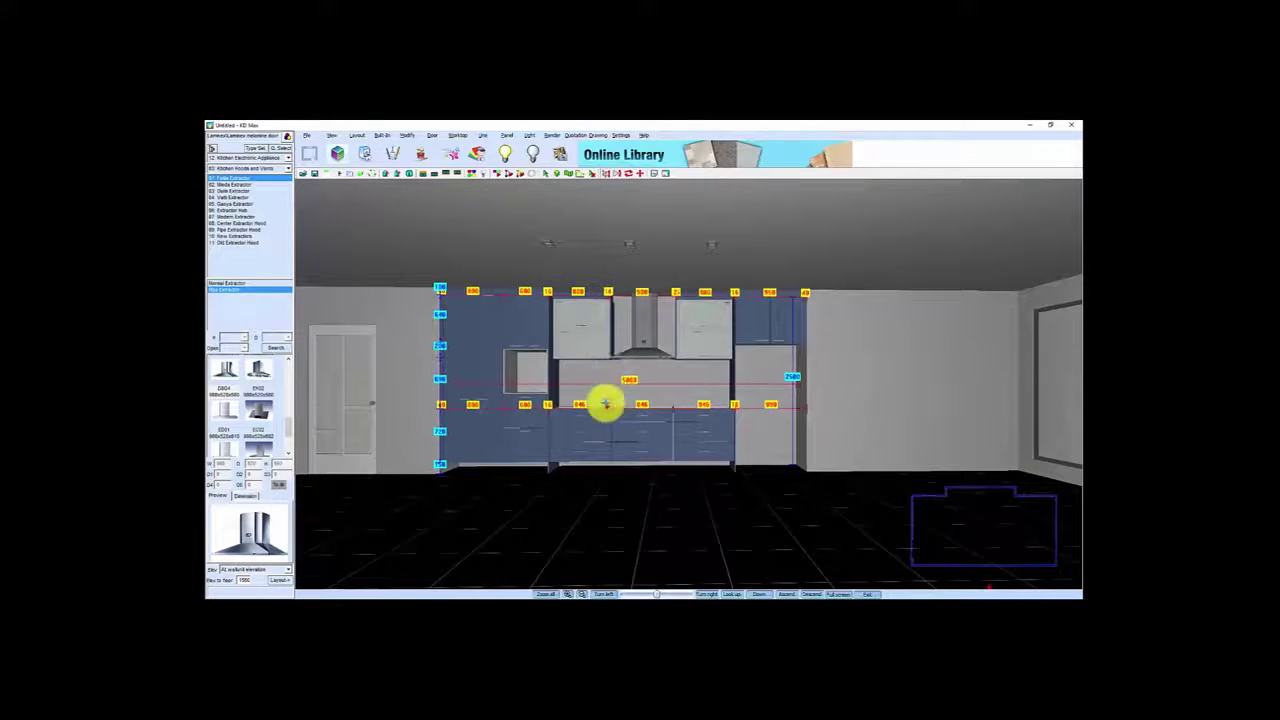
scroll(606, 405, down, 3)
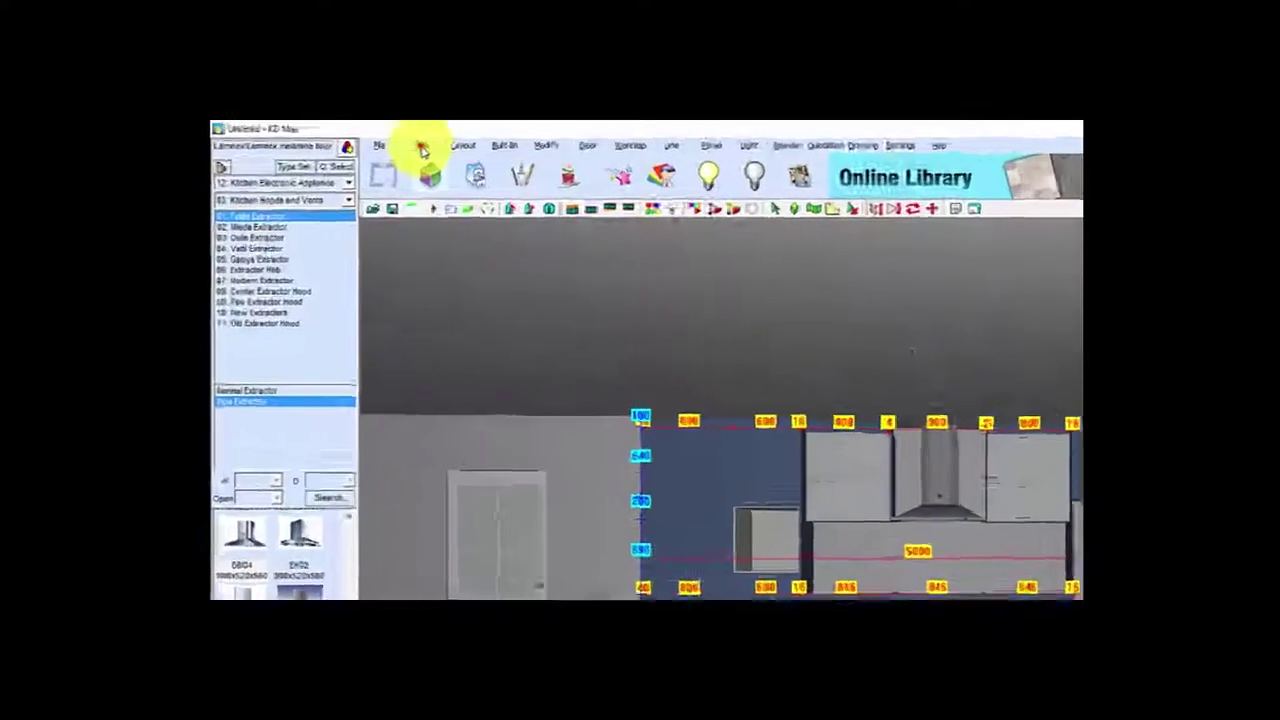
click(331, 135)
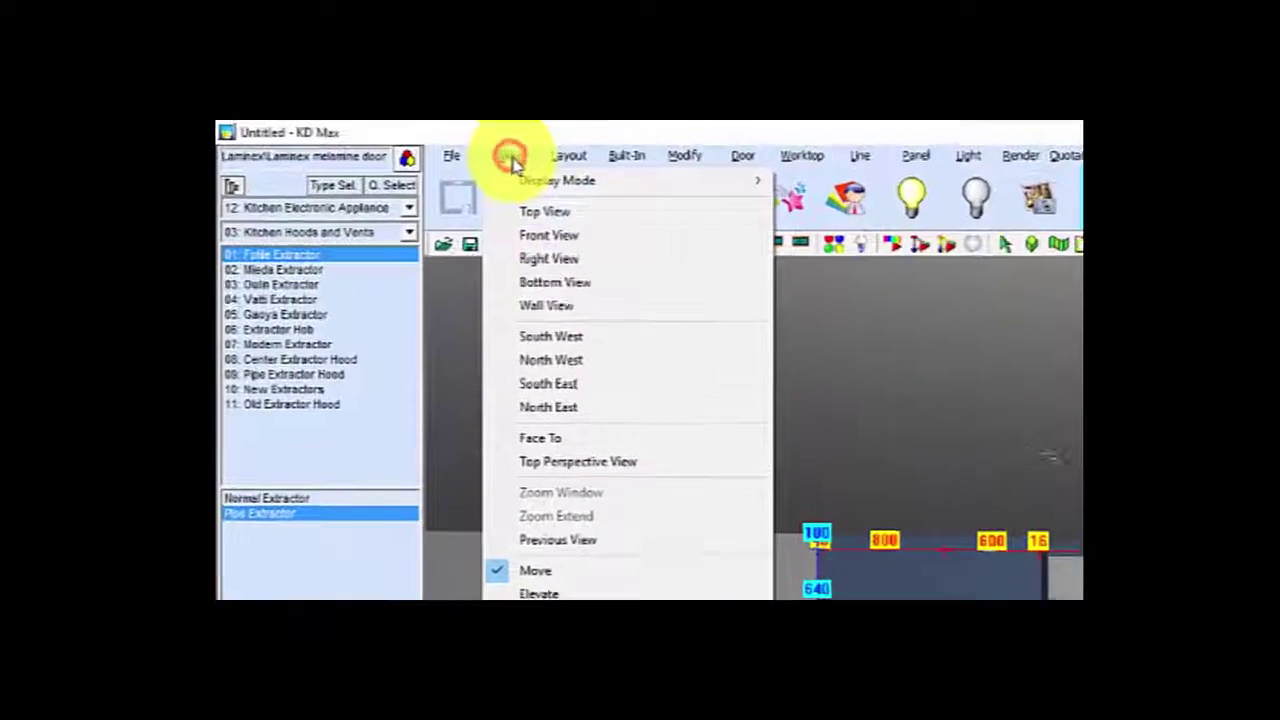
click(495, 198)
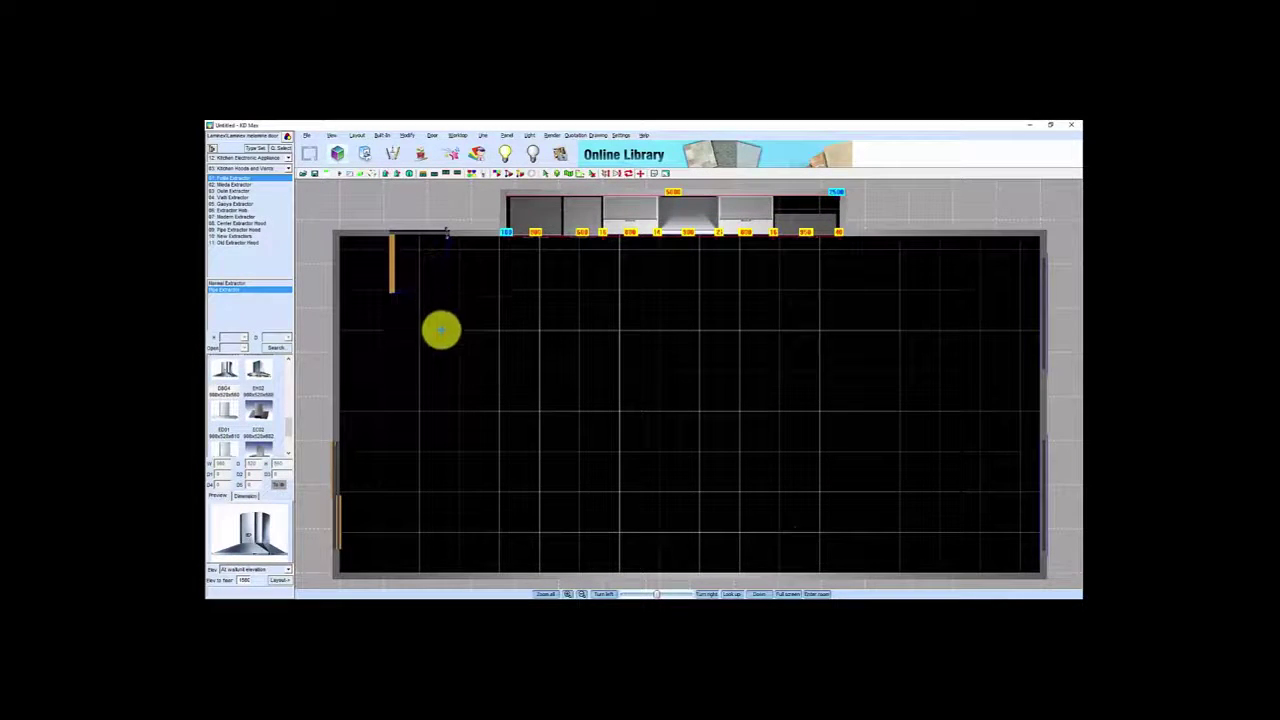
- Place an 800 mm wide, 720 mm high base unit with three equal drawers freestanding in the room, its fronts facing the recessed cabinet wall
click(255, 149)
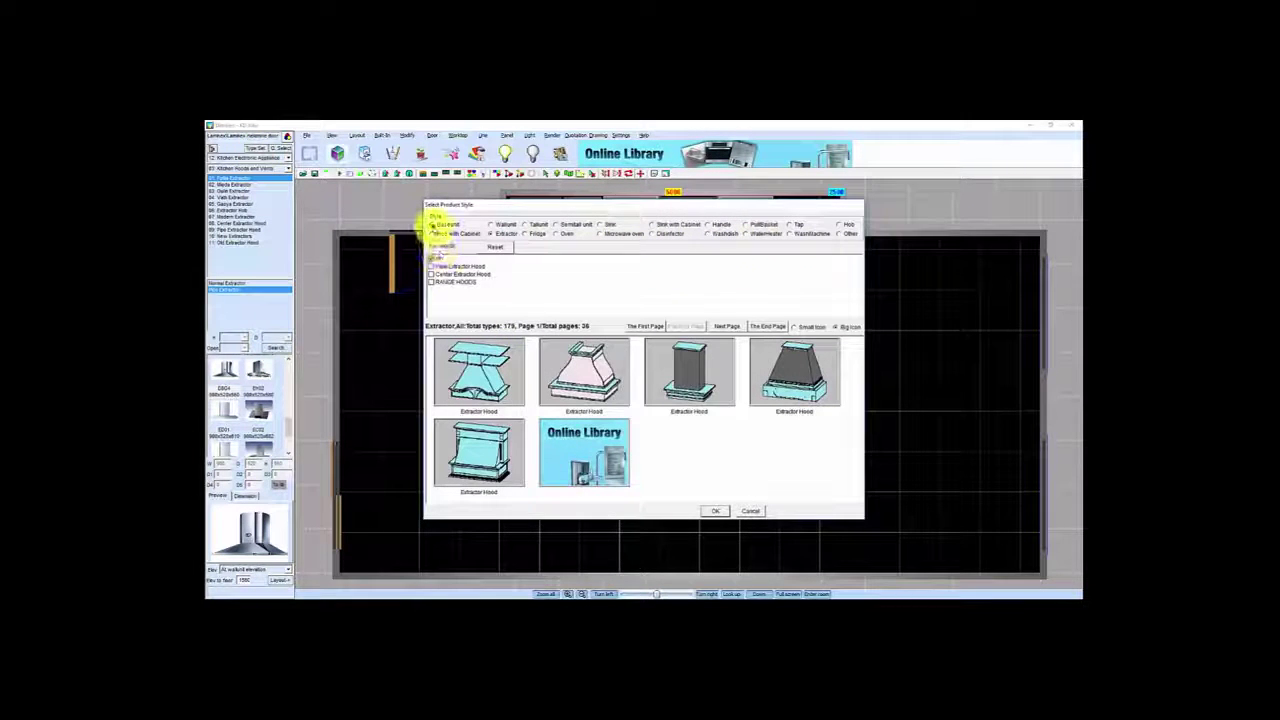
click(432, 224)
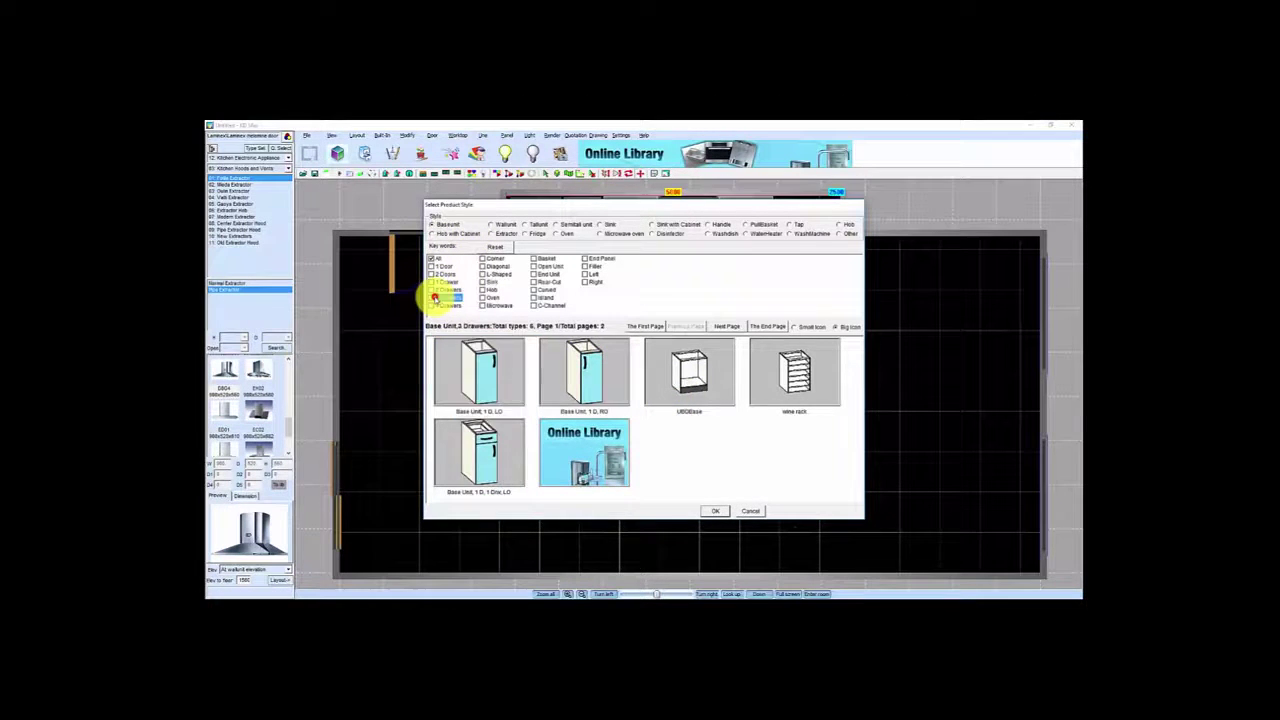
click(432, 297)
click(692, 380)
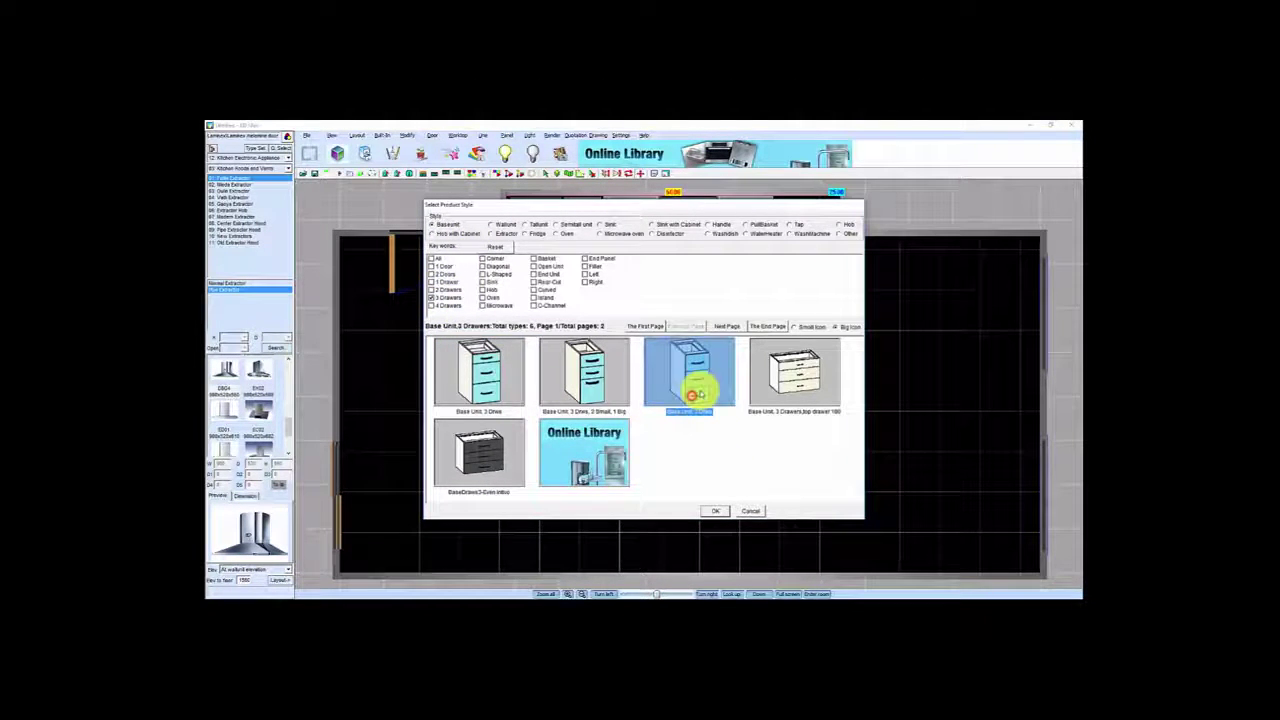
click(718, 512)
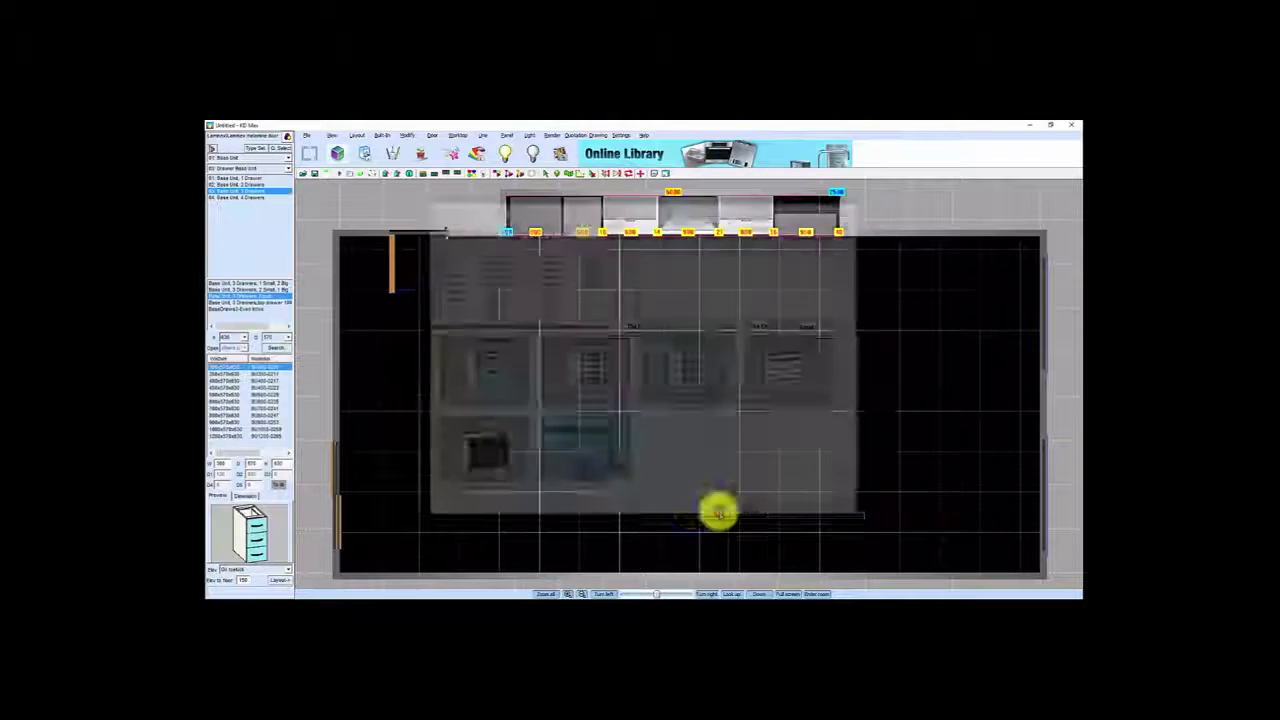
double_click(220, 463)
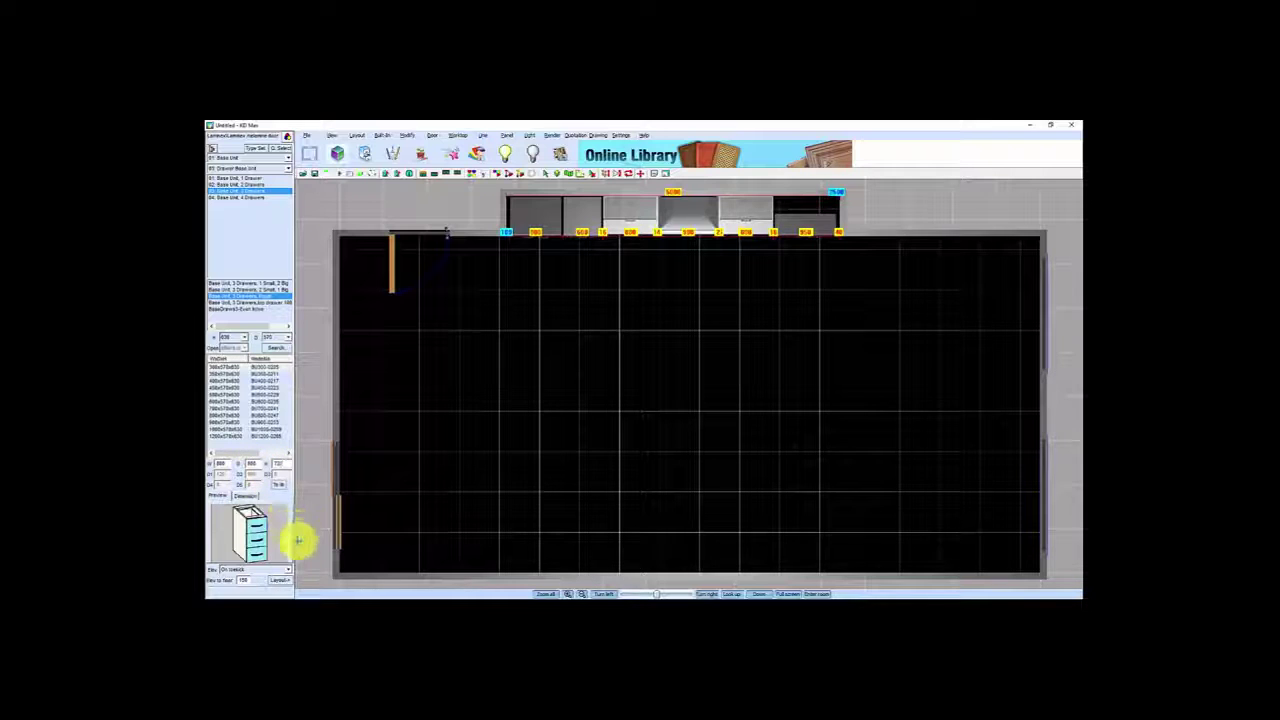
click(276, 583)
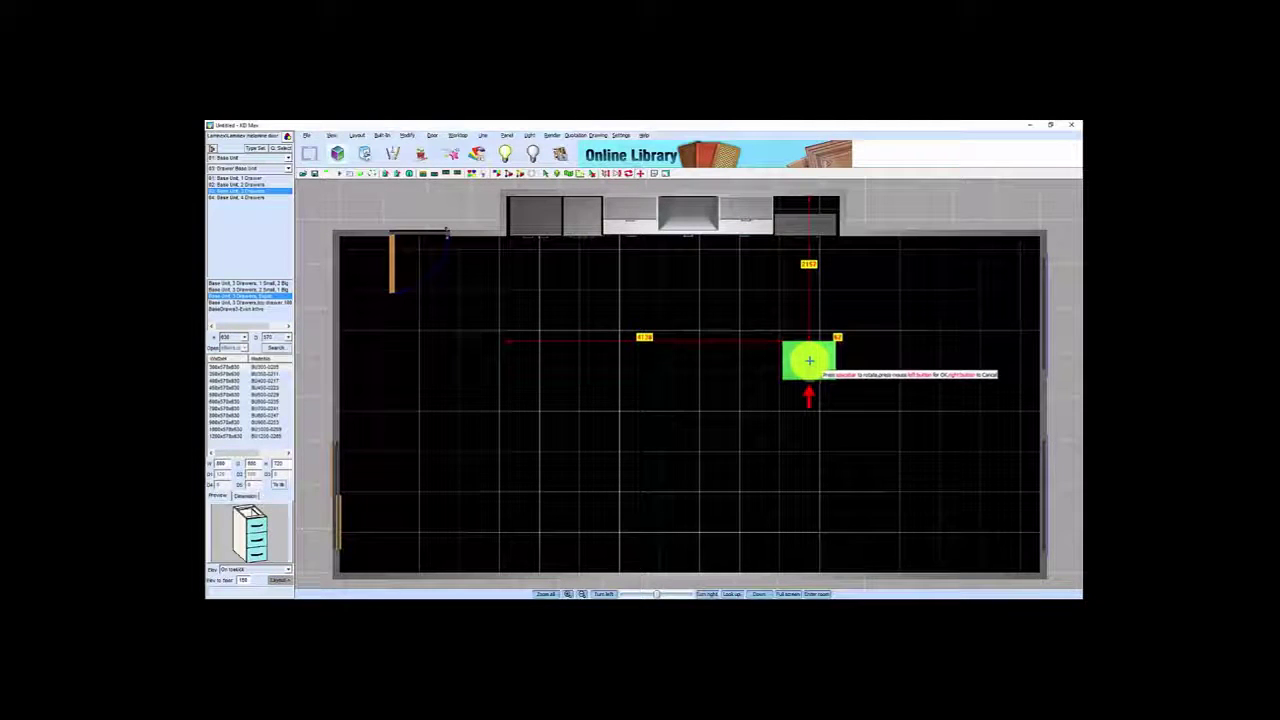
key(space)
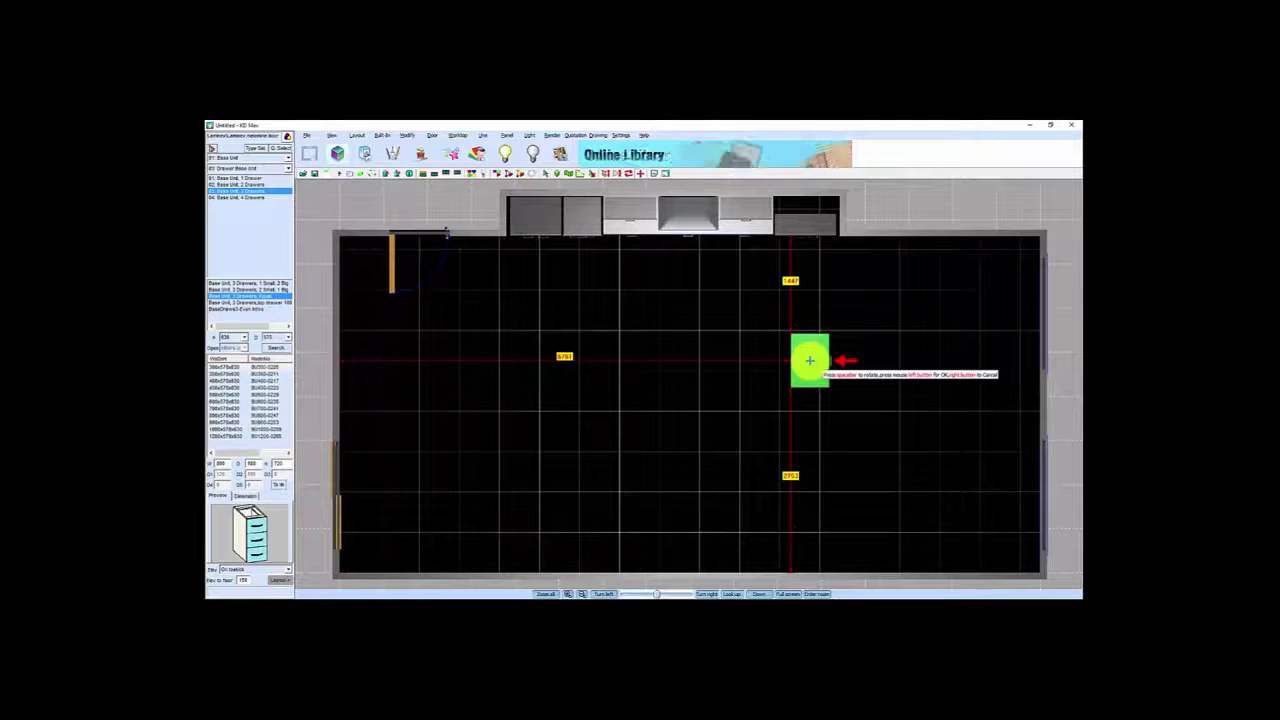
key(space)
key(space)
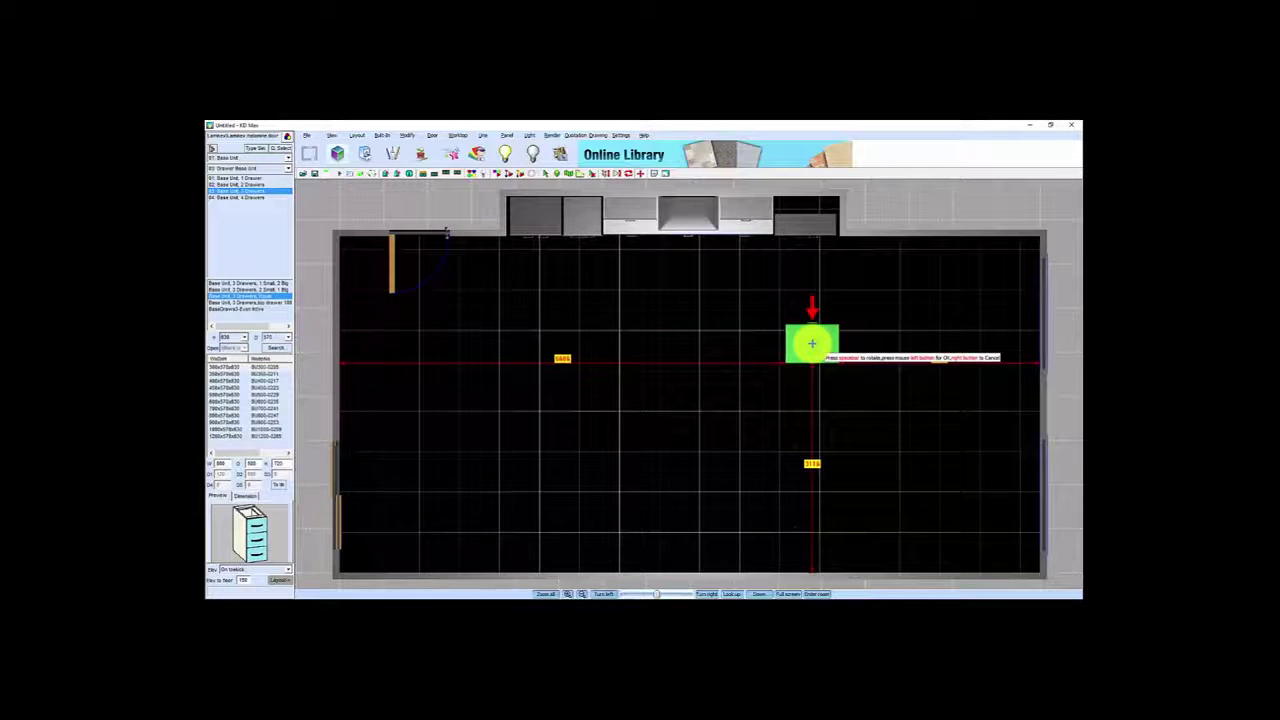
click(810, 344)
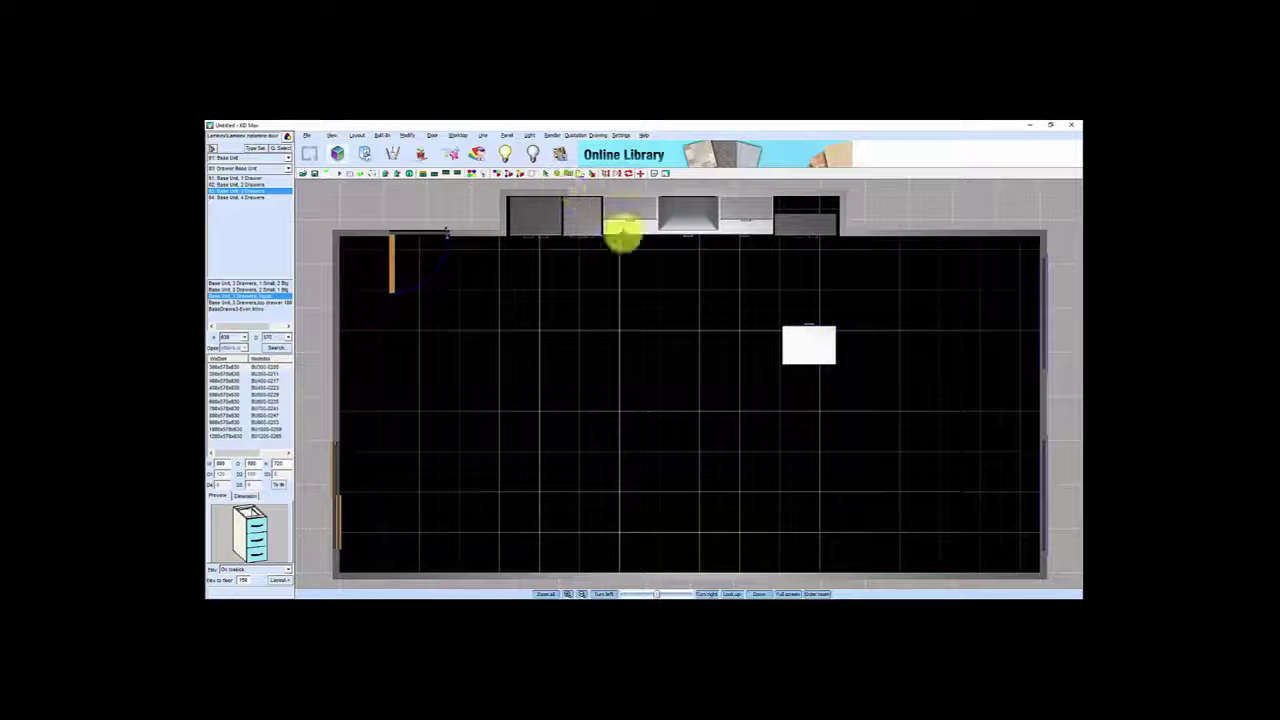
- Measure the freestanding drawer unit's distance to the wall on either side of the recessed cabinet run with a position query
click(816, 344)
right_click(817, 345)
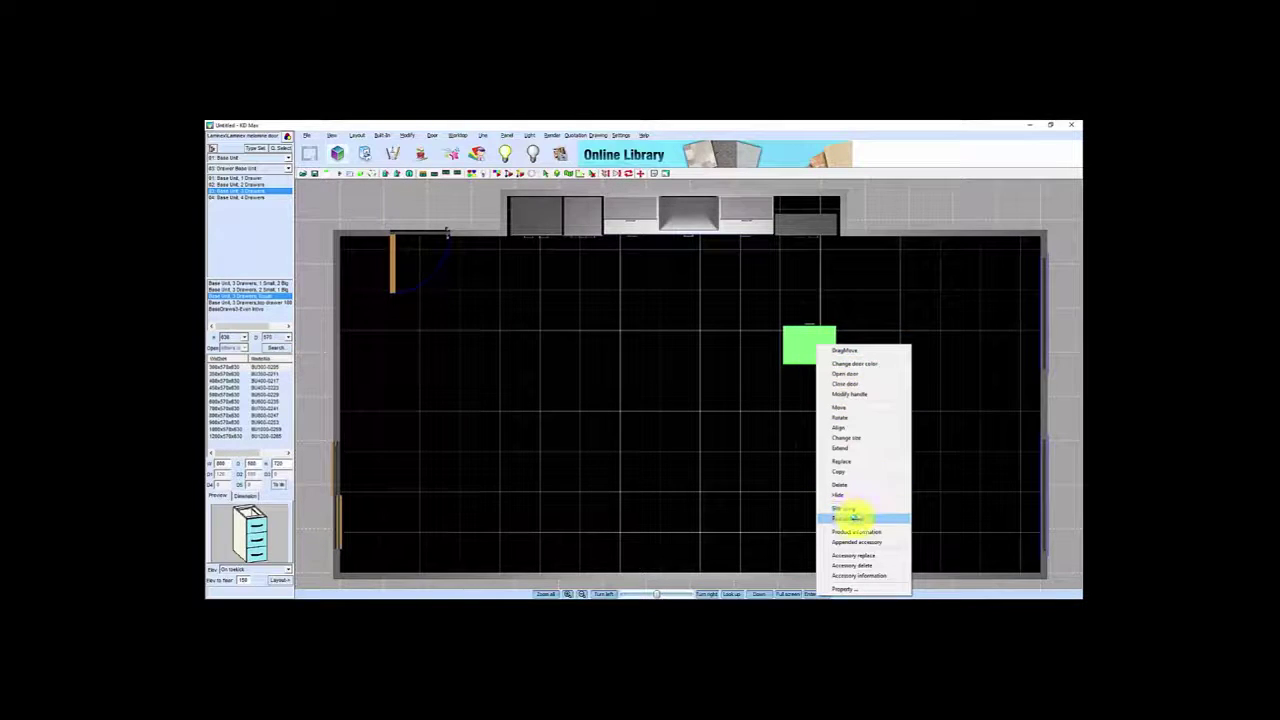
click(850, 517)
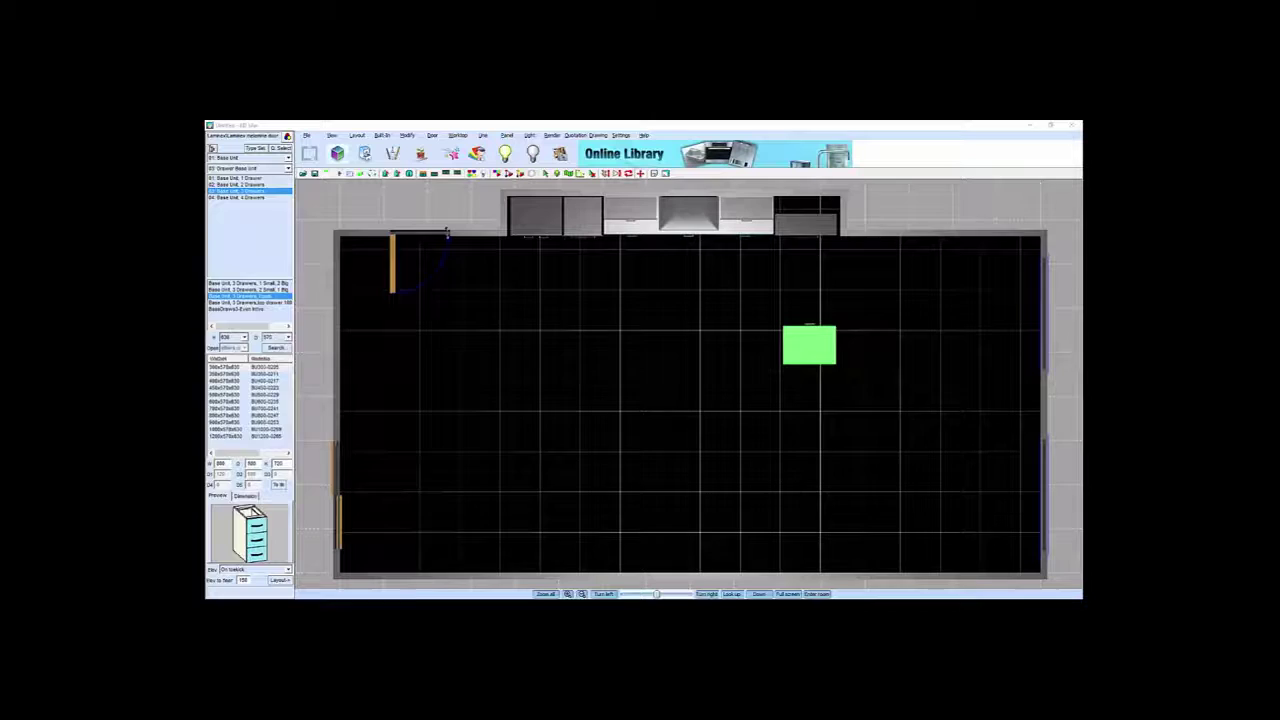
click(337, 155)
click(330, 222)
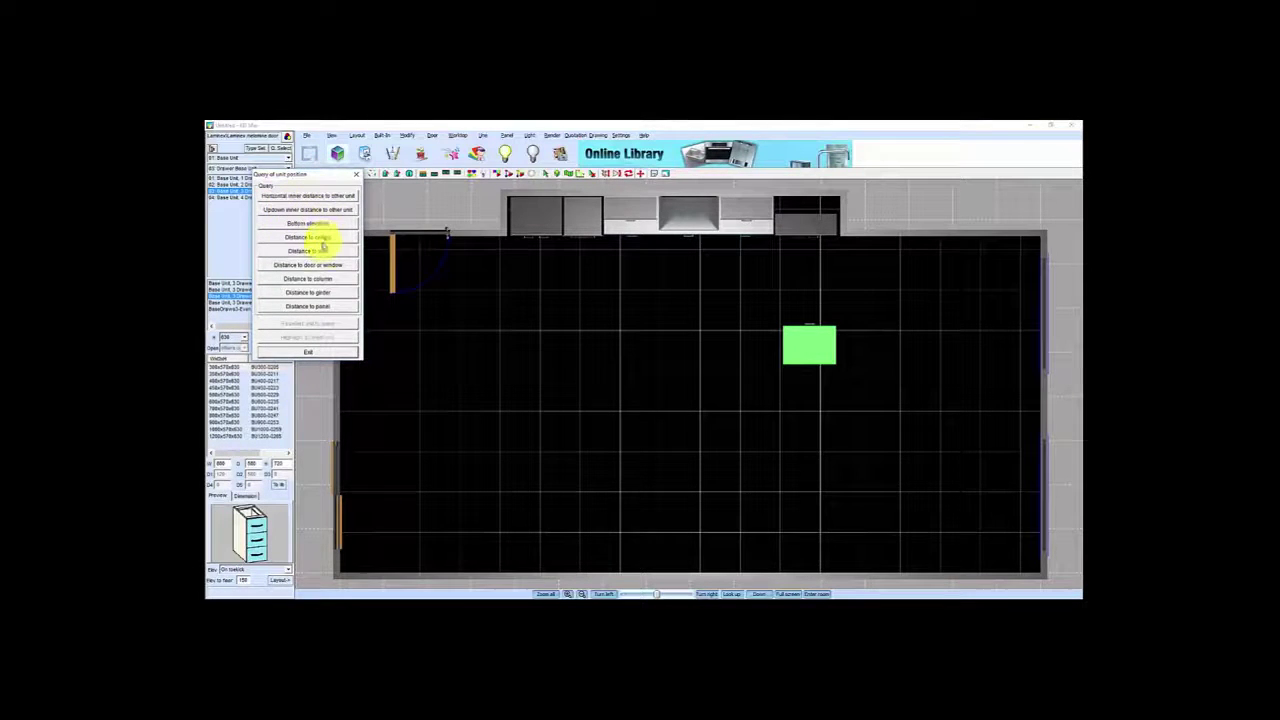
click(309, 251)
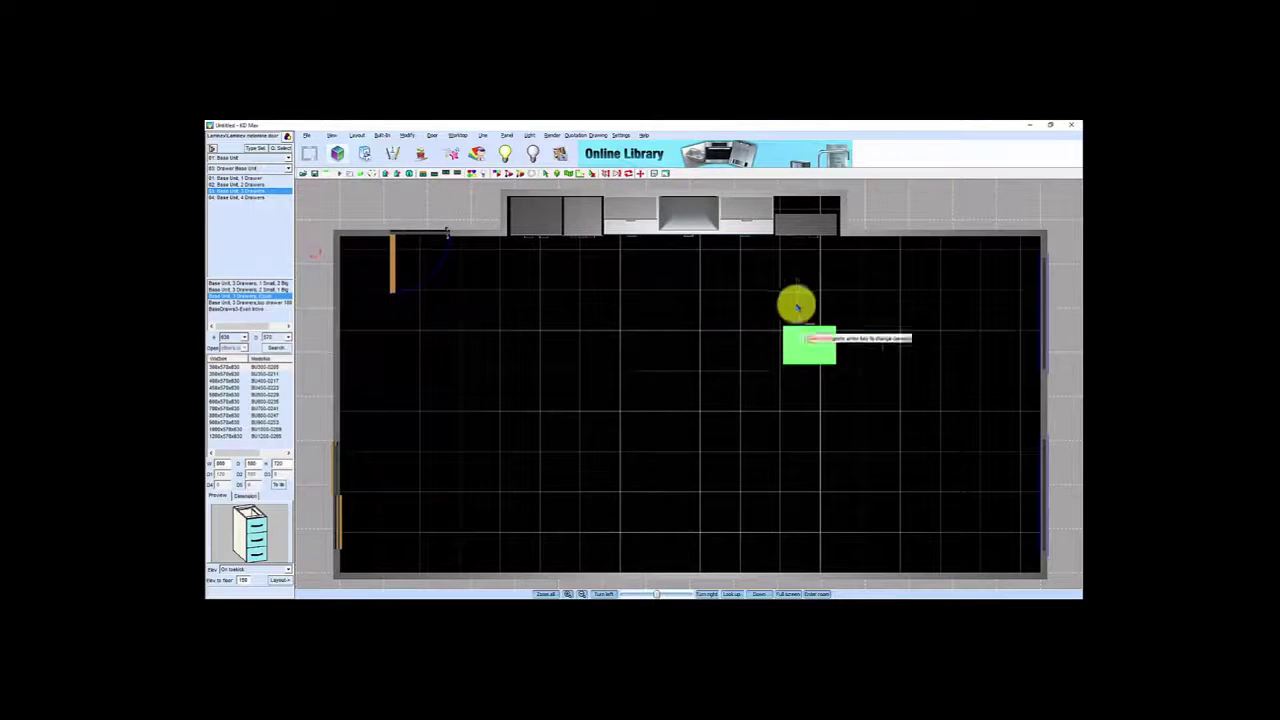
click(860, 240)
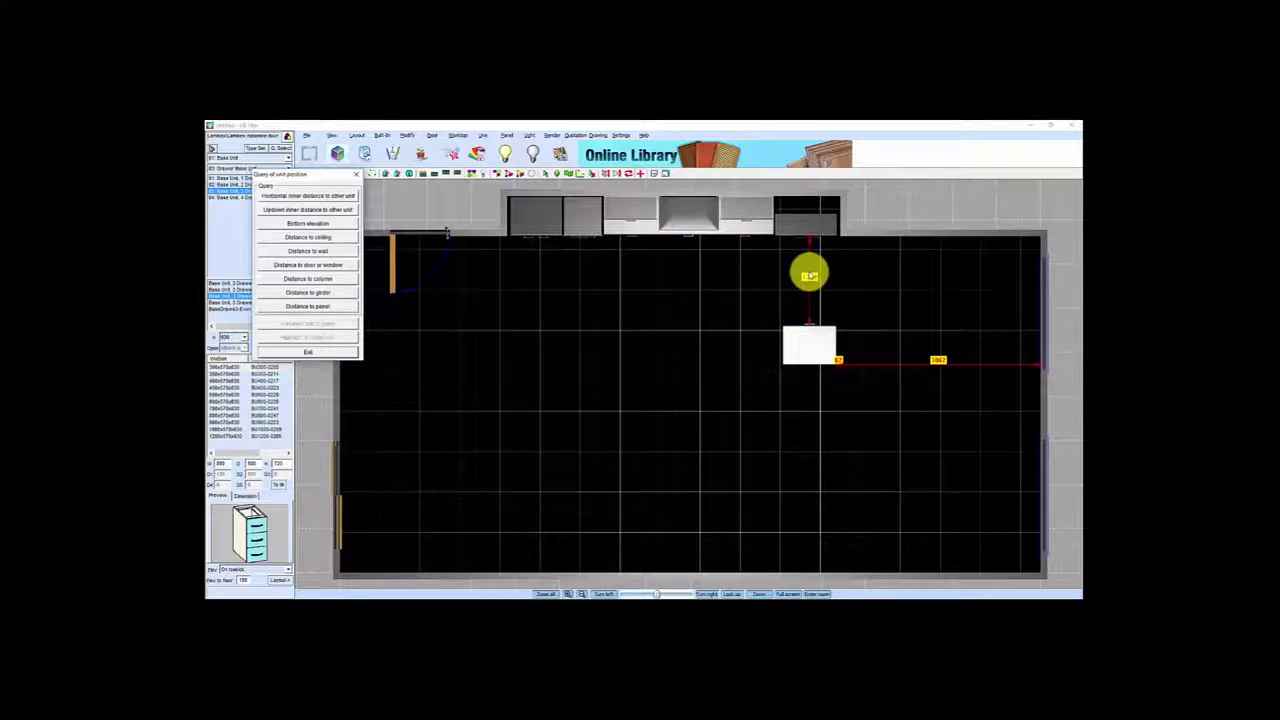
- Move the freestanding drawer unit inward, slightly closer to the recessed cabinet wall, keeping its lateral position and elevation
click(840, 345)
click(380, 299)
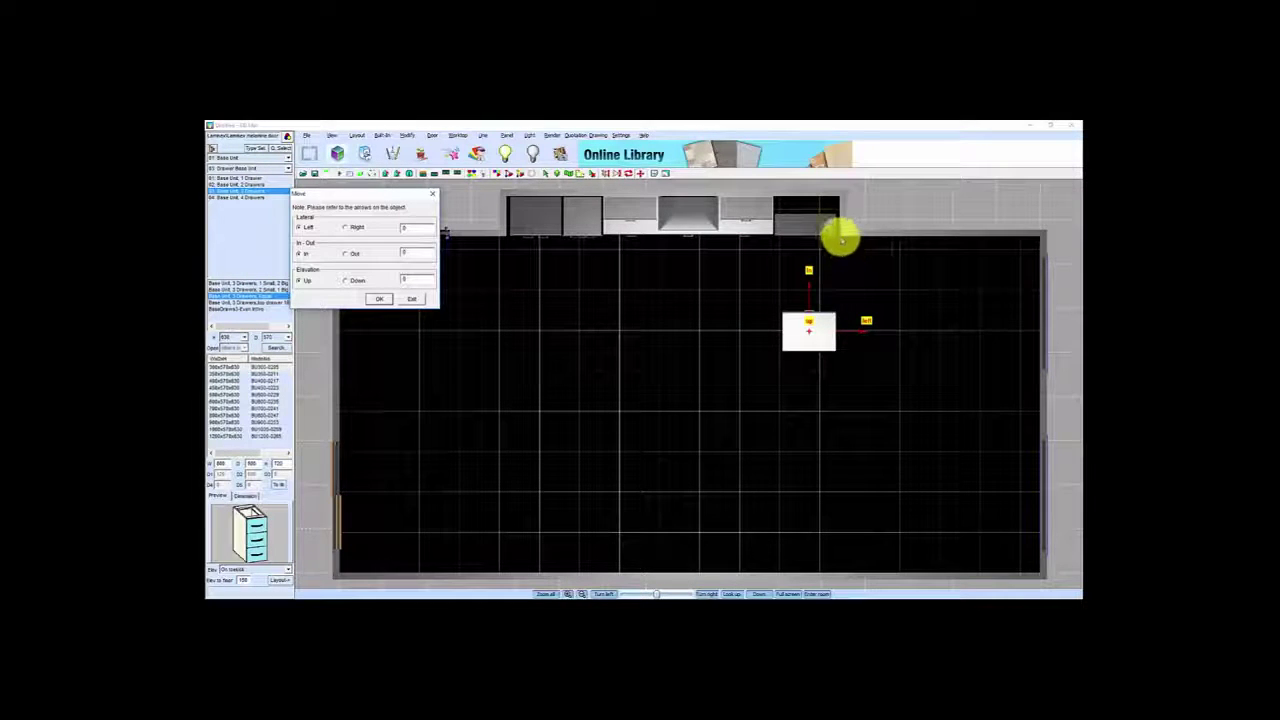
click(416, 300)
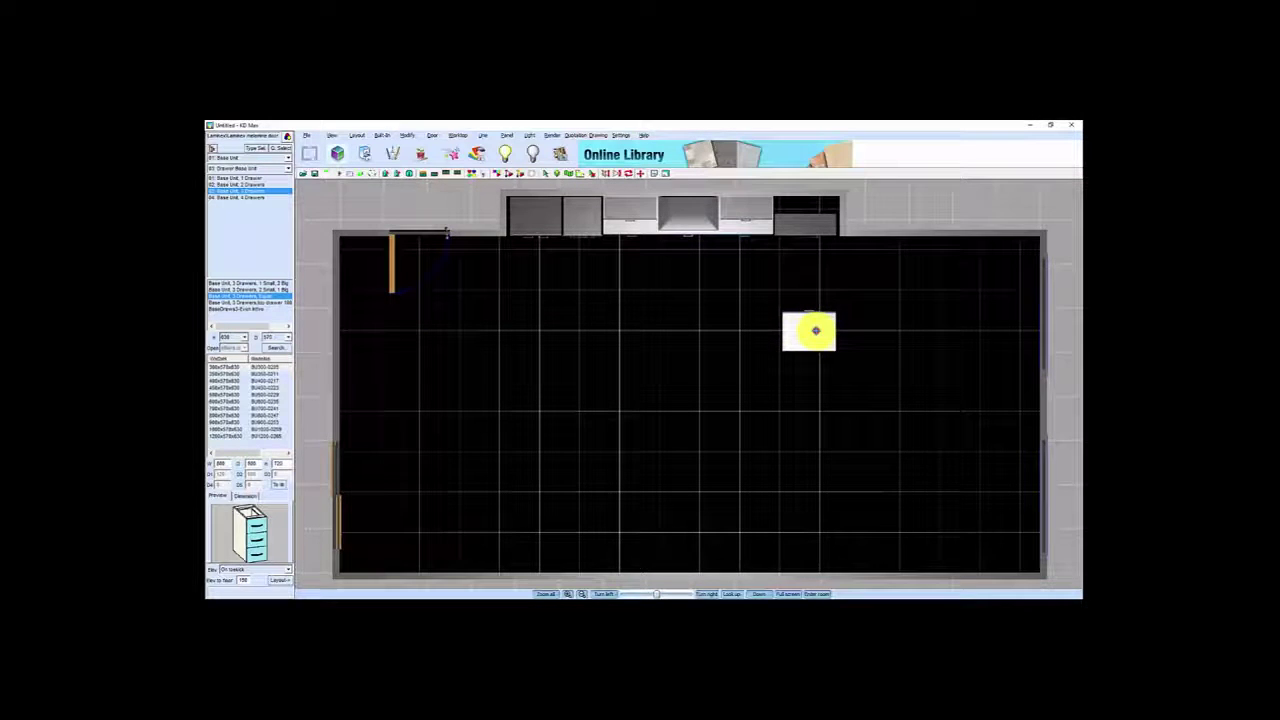
- Query the moved drawer unit's distance to the wall behind the cabinet run again, and close the query
right_click(831, 330)
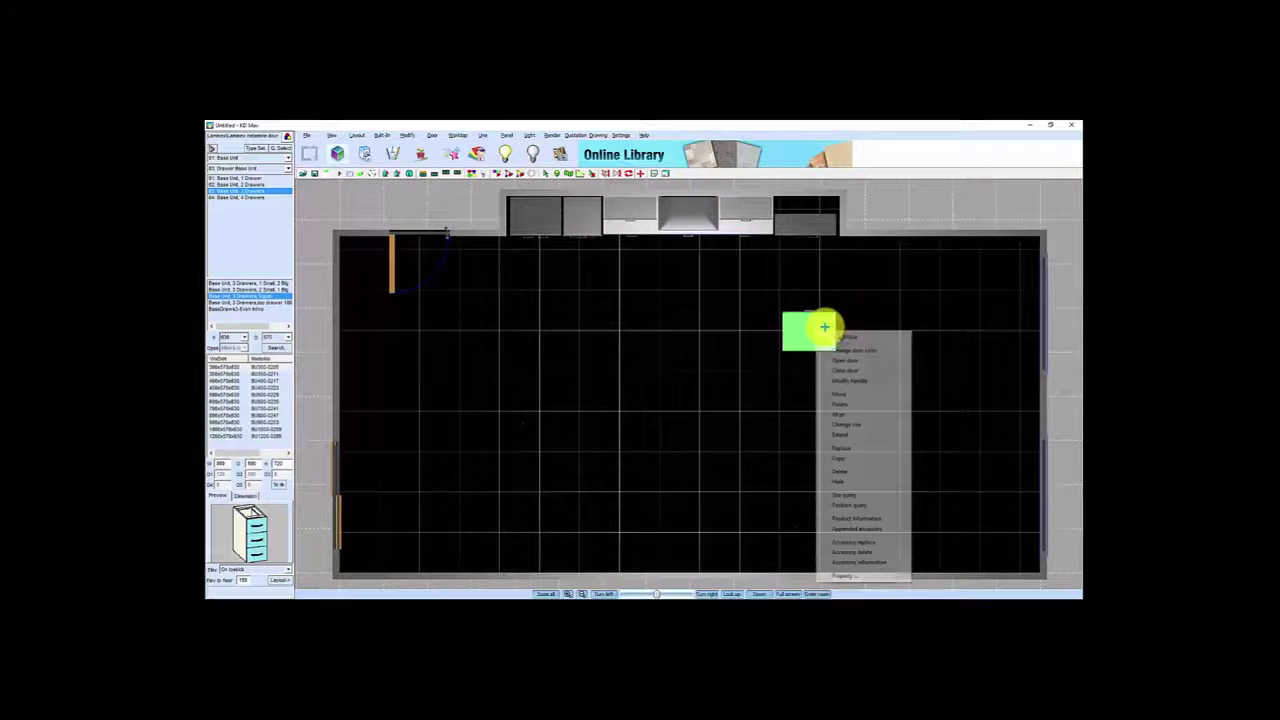
click(855, 505)
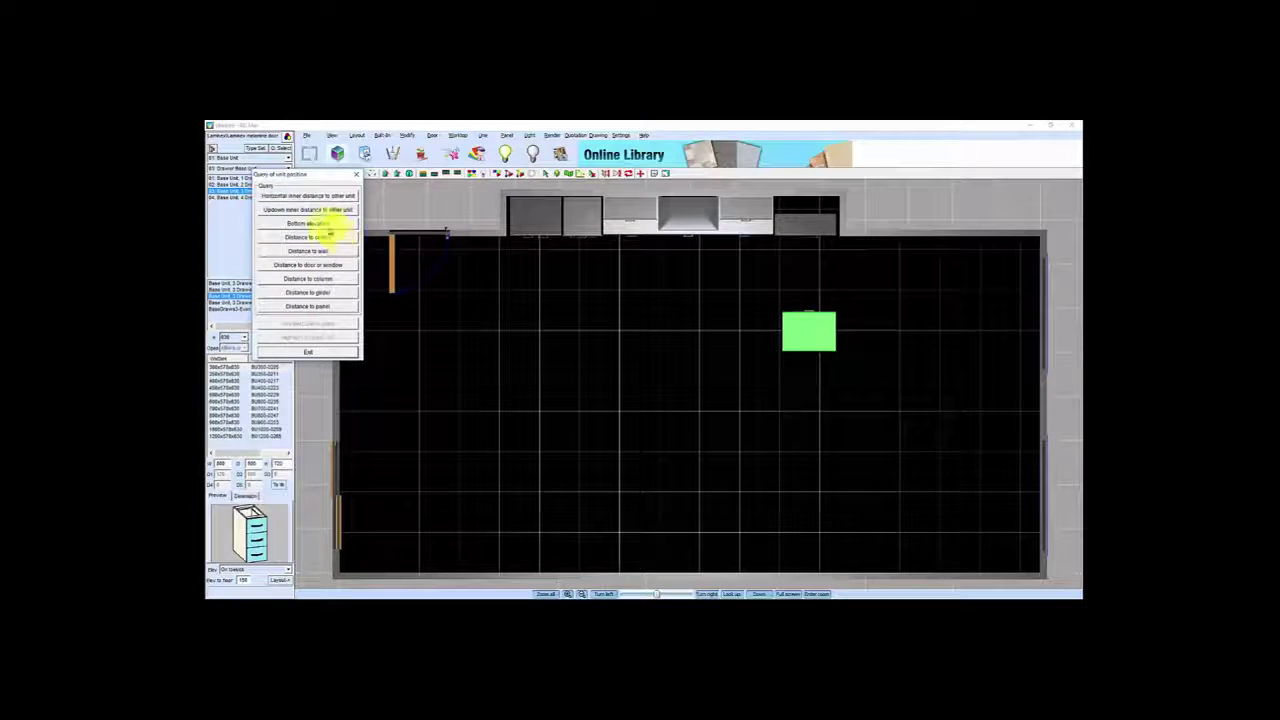
click(308, 250)
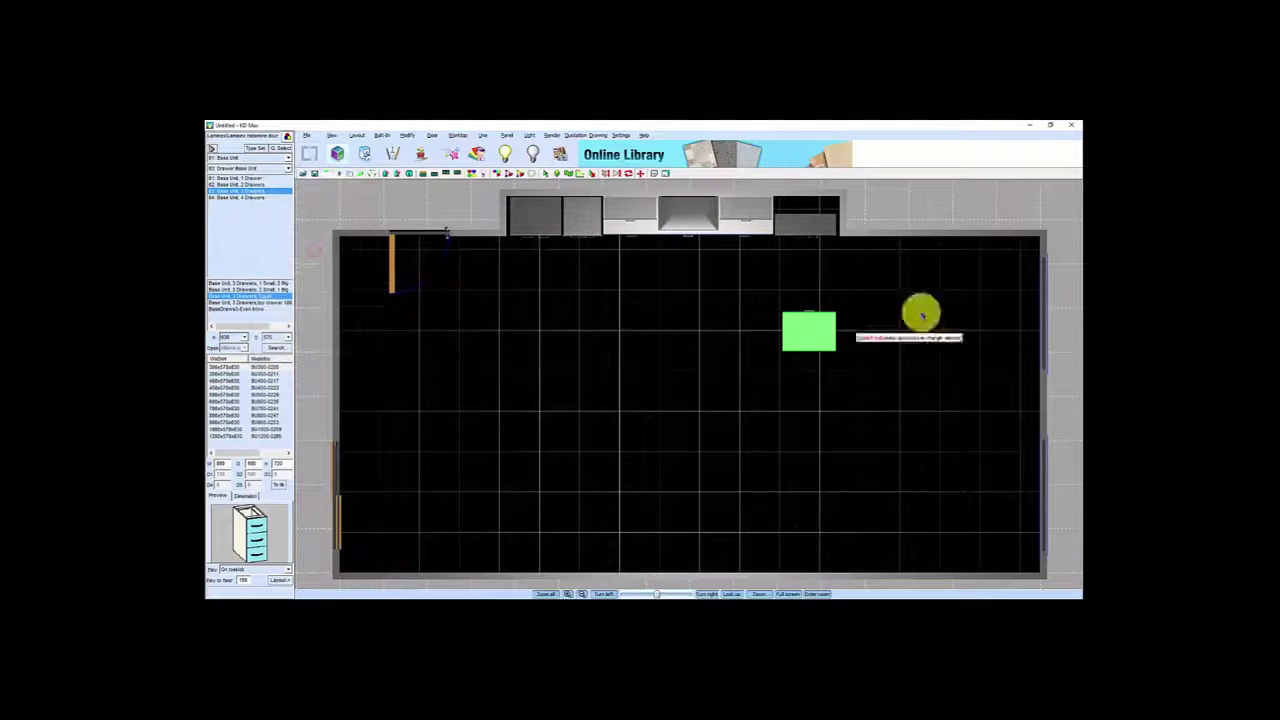
click(873, 235)
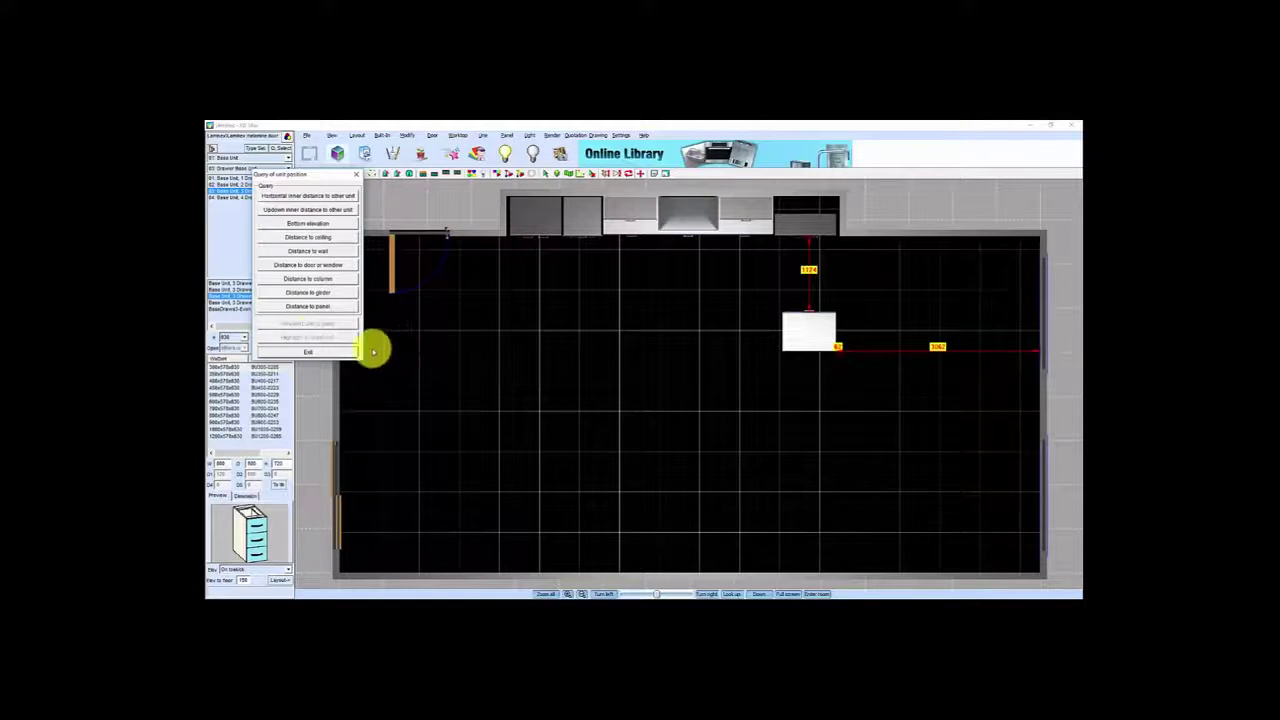
click(307, 354)
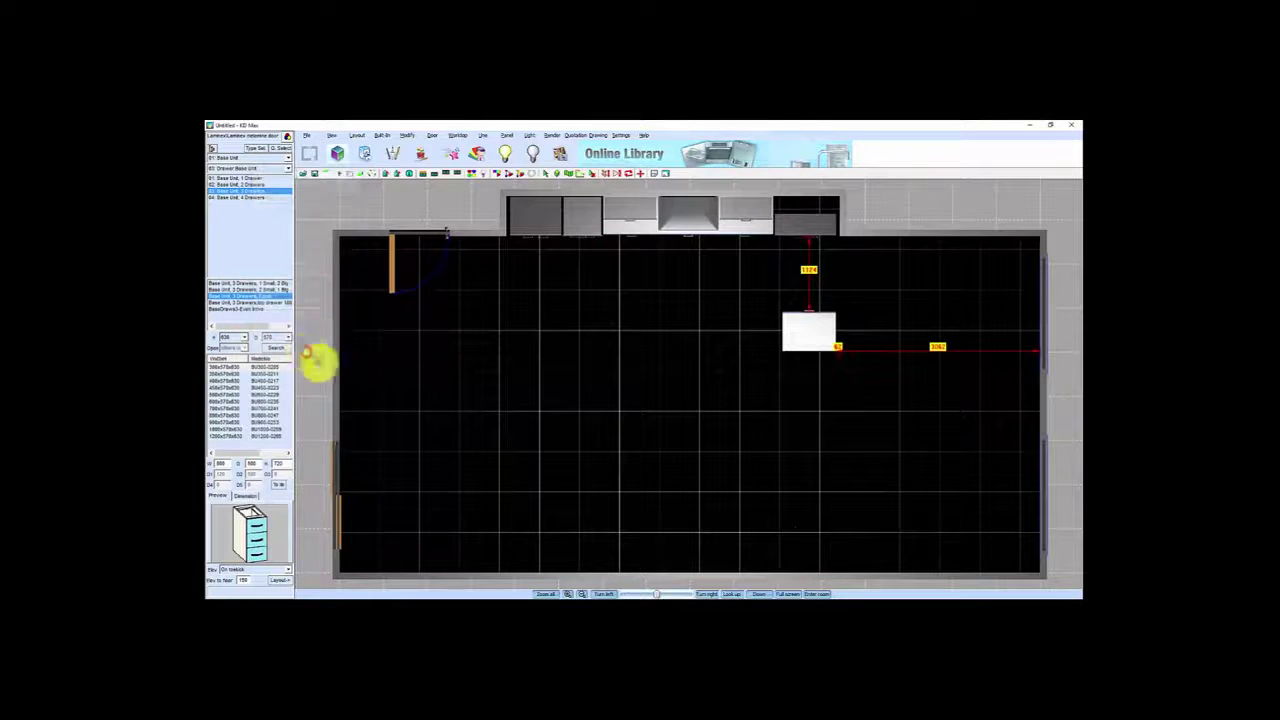
- Change from the top view to the interior perspective facing the cabinet wall and the freestanding drawer unit
click(700, 374)
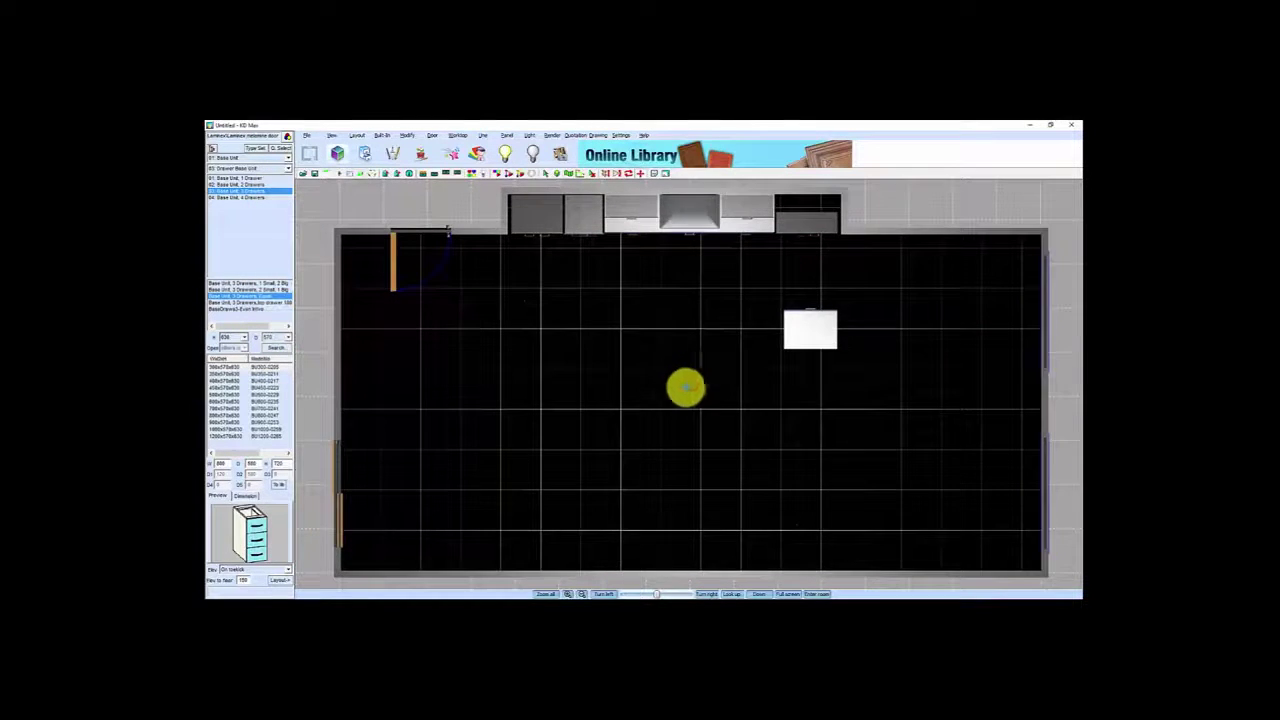
middle_drag(686, 386, 657, 349)
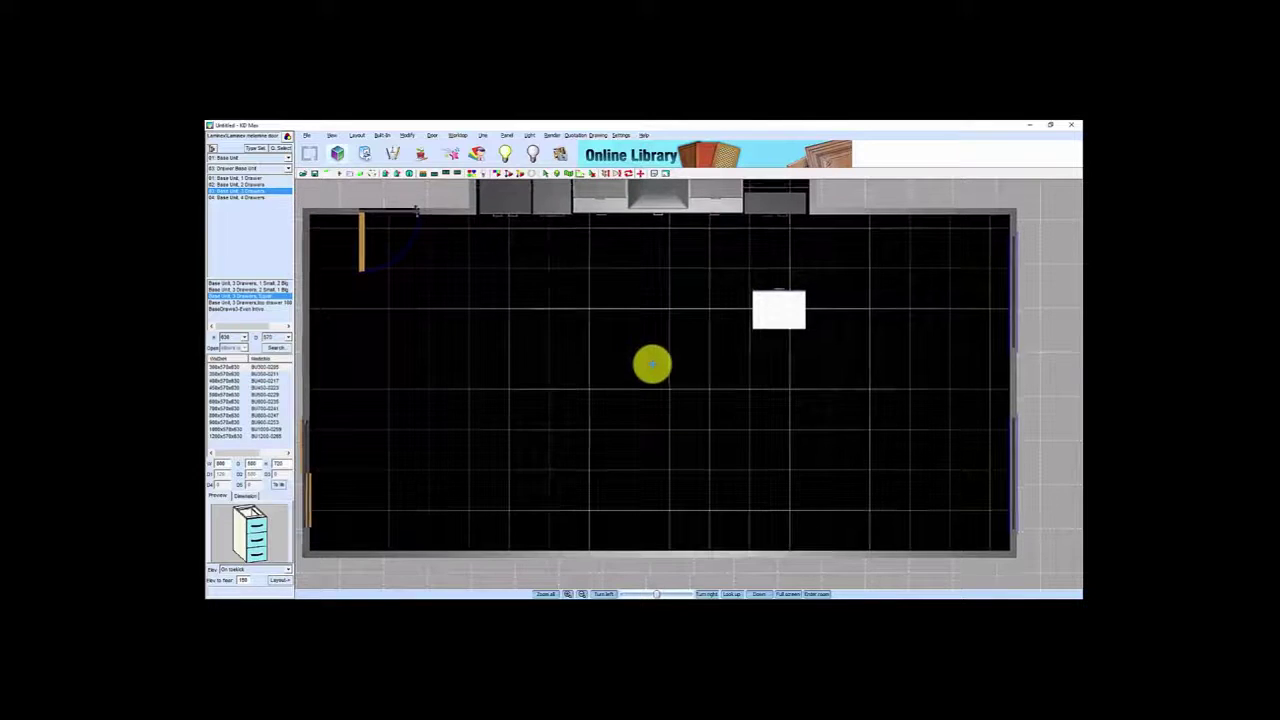
click(371, 175)
scroll(608, 367, down, 8)
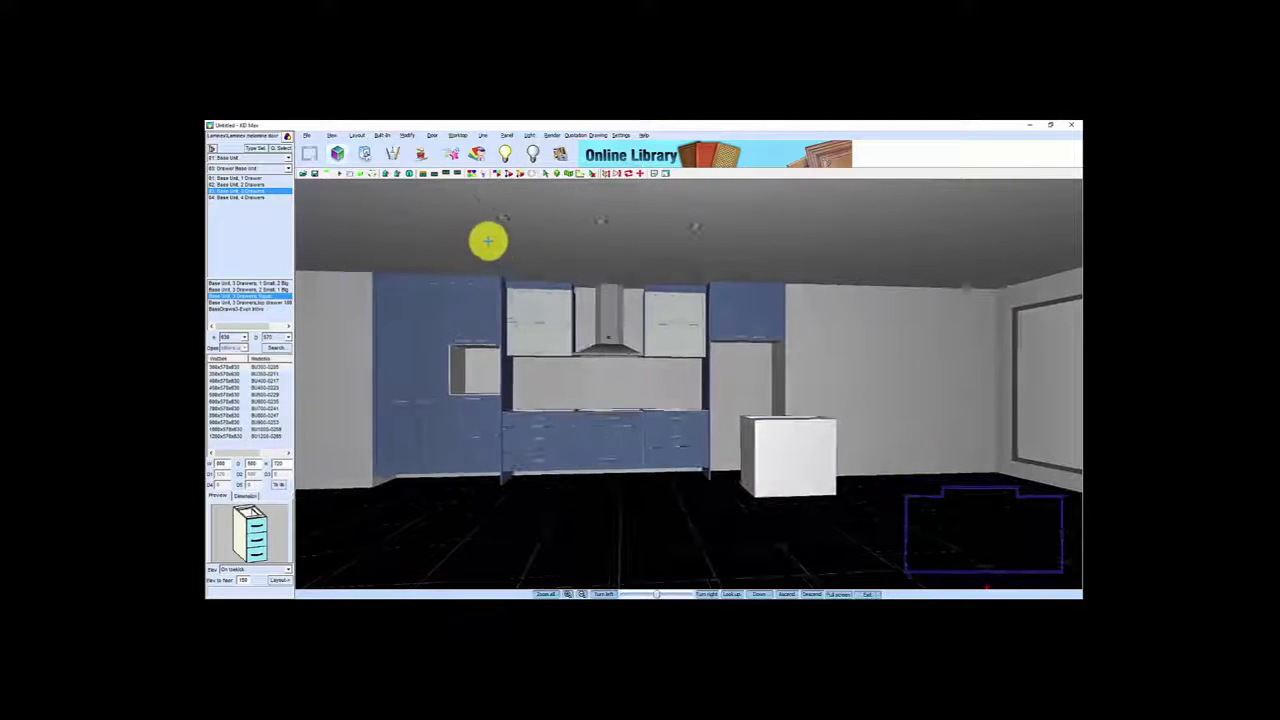
scroll(617, 418, down, 4)
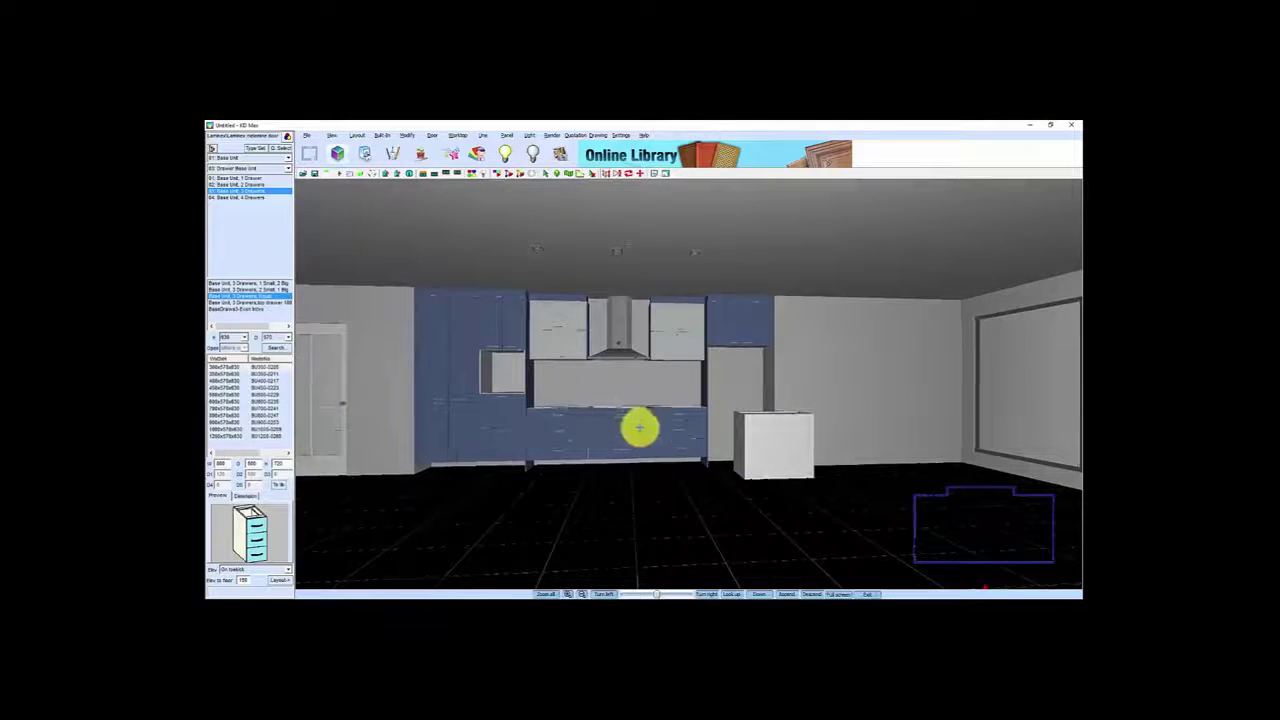
scroll(639, 428, up, 4)
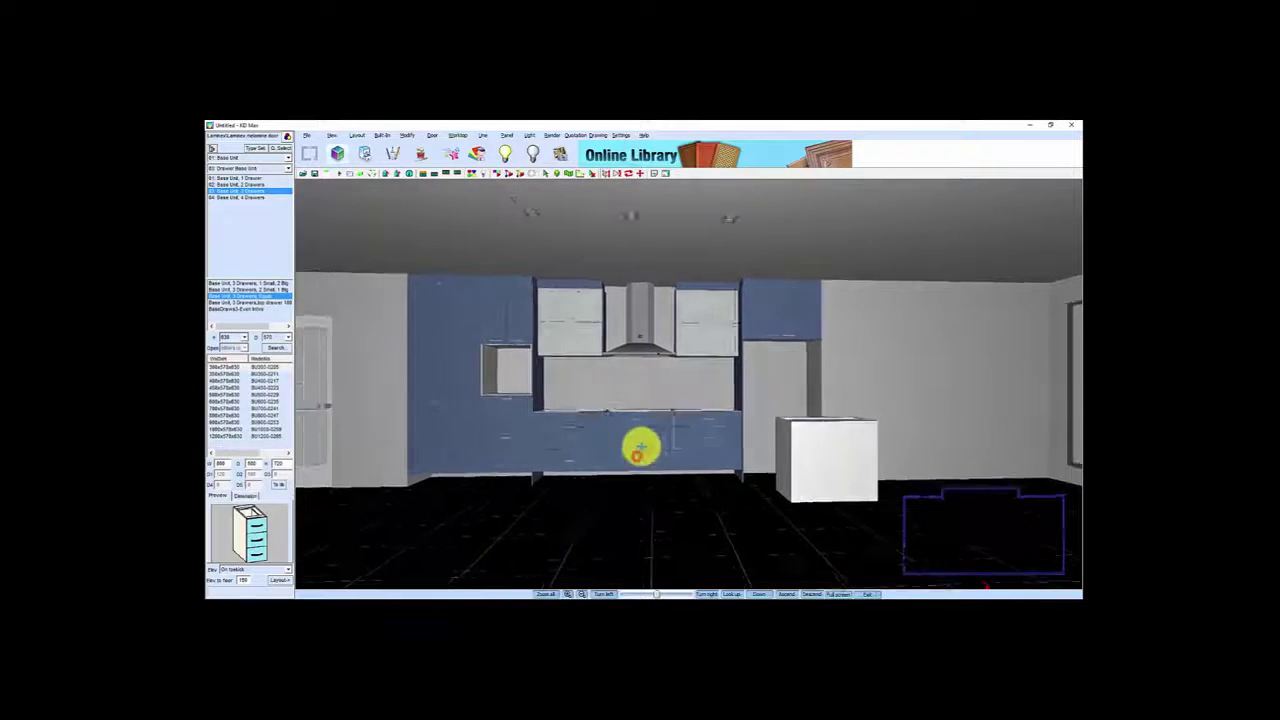
- Add a 720 mm high decorative base end panel to the exposed side of the freestanding drawer unit nearest the oven unit
click(257, 149)
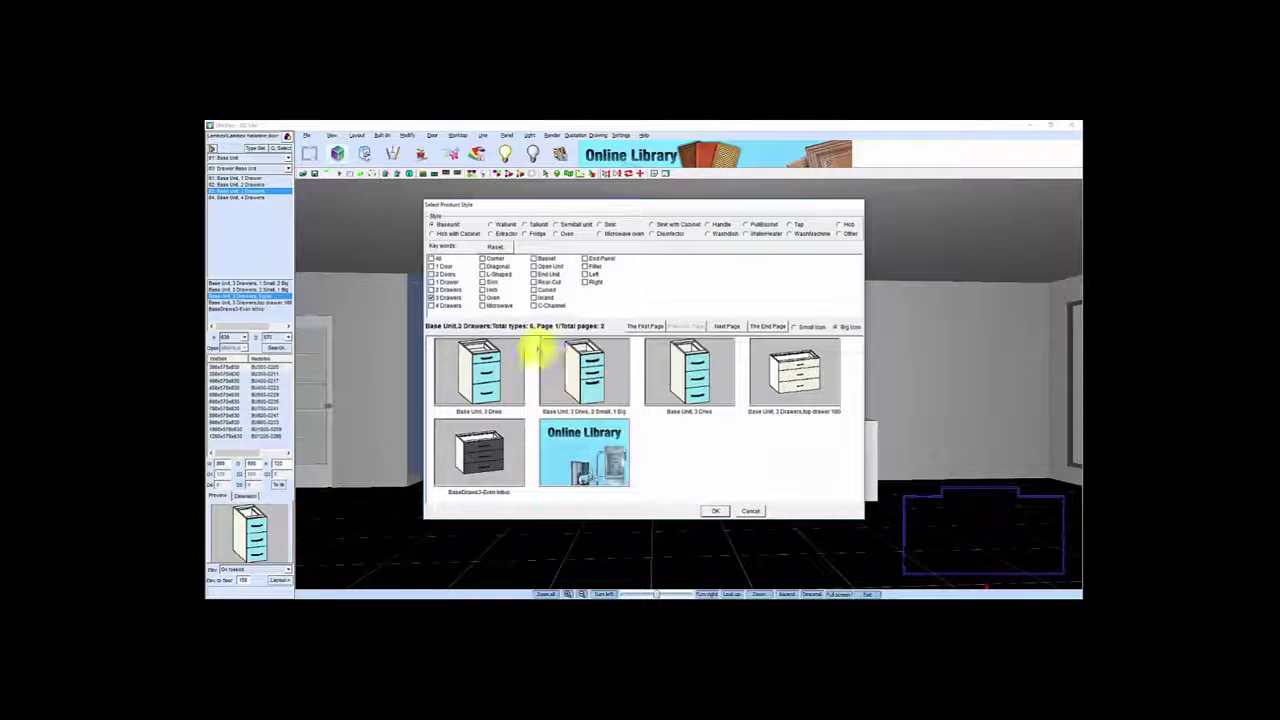
click(585, 258)
click(431, 297)
click(482, 349)
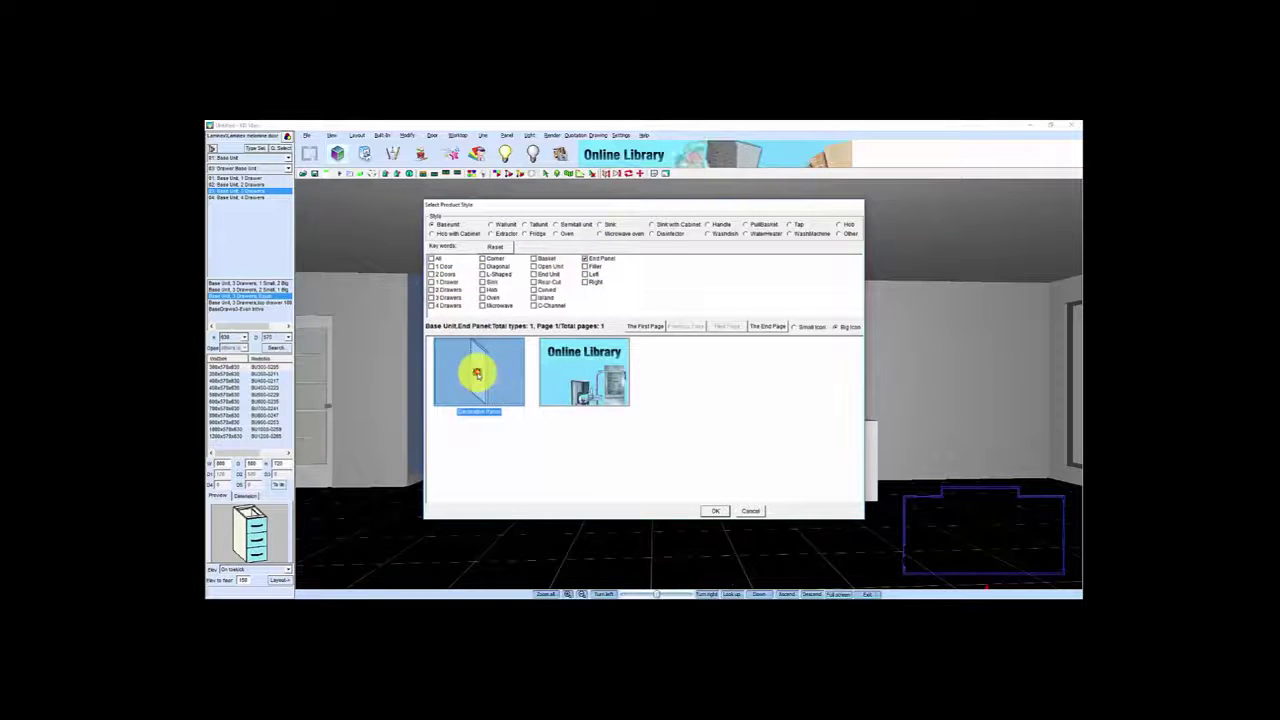
click(711, 512)
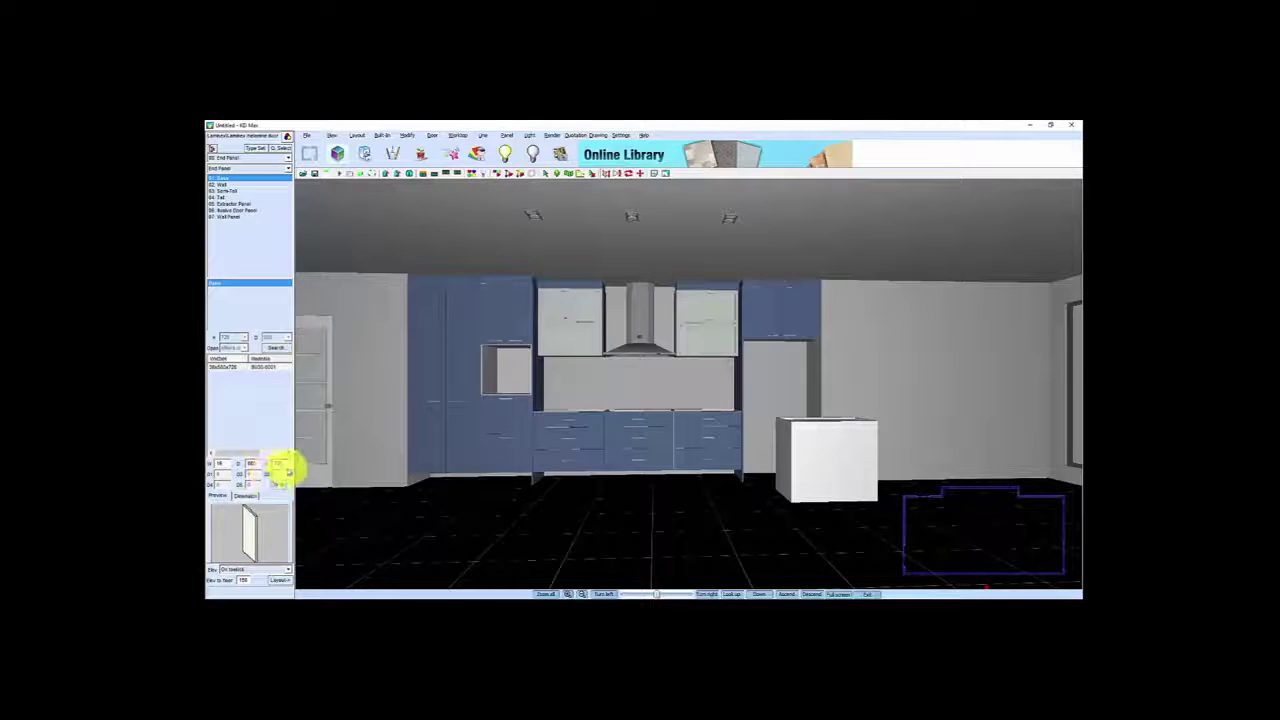
click(282, 581)
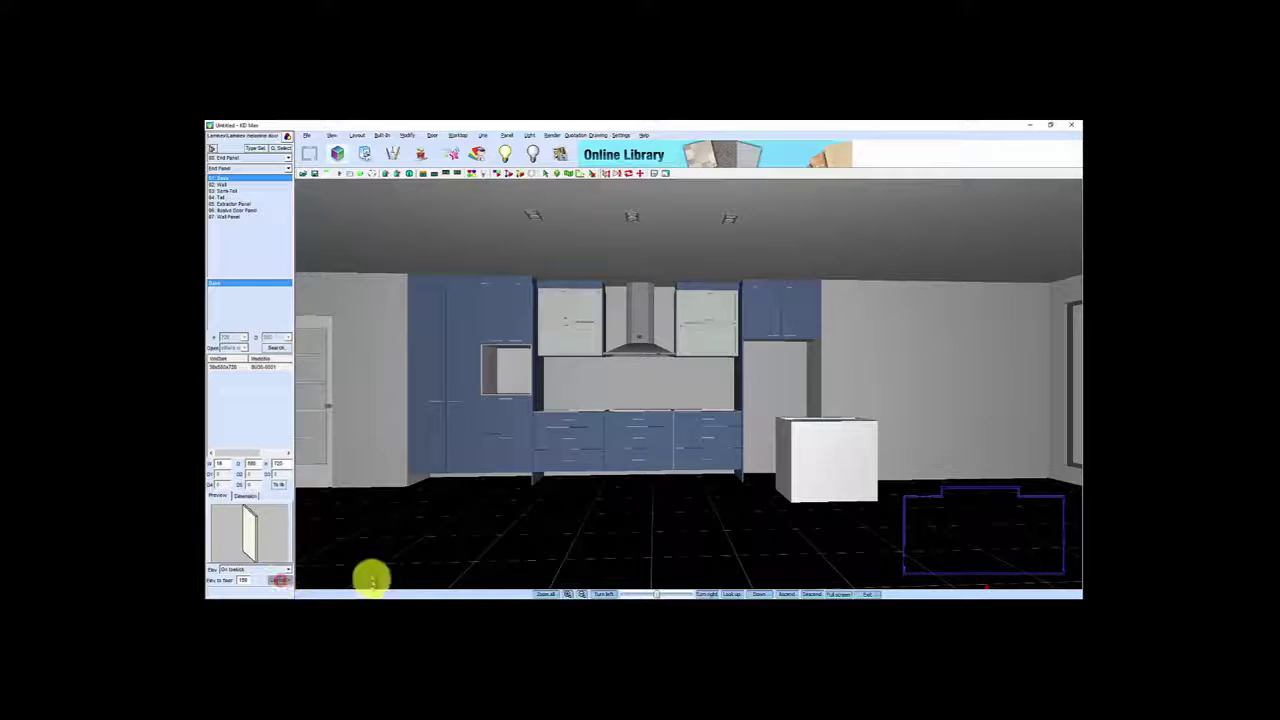
click(782, 487)
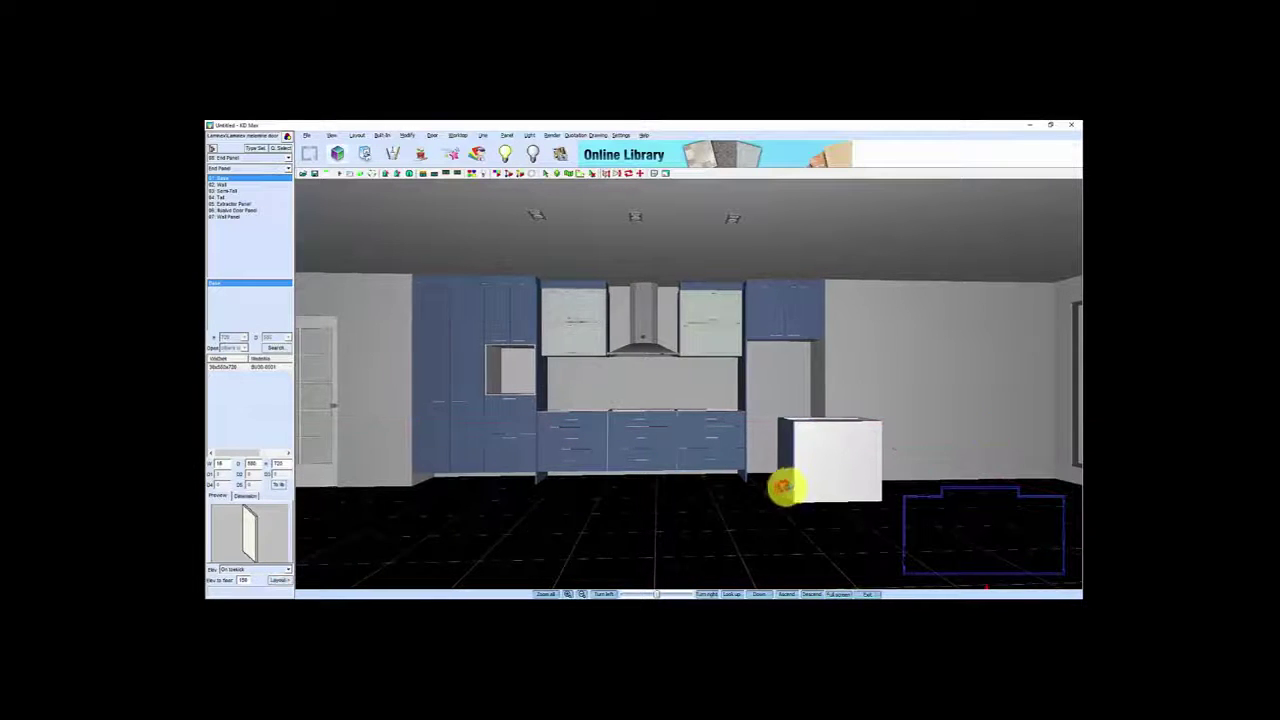
- Place a 20 mm thick horizontal decorative panel at 850 mm elevation, extending sideways from the top of the drawer unit's end panel
scroll(790, 474, up, 3)
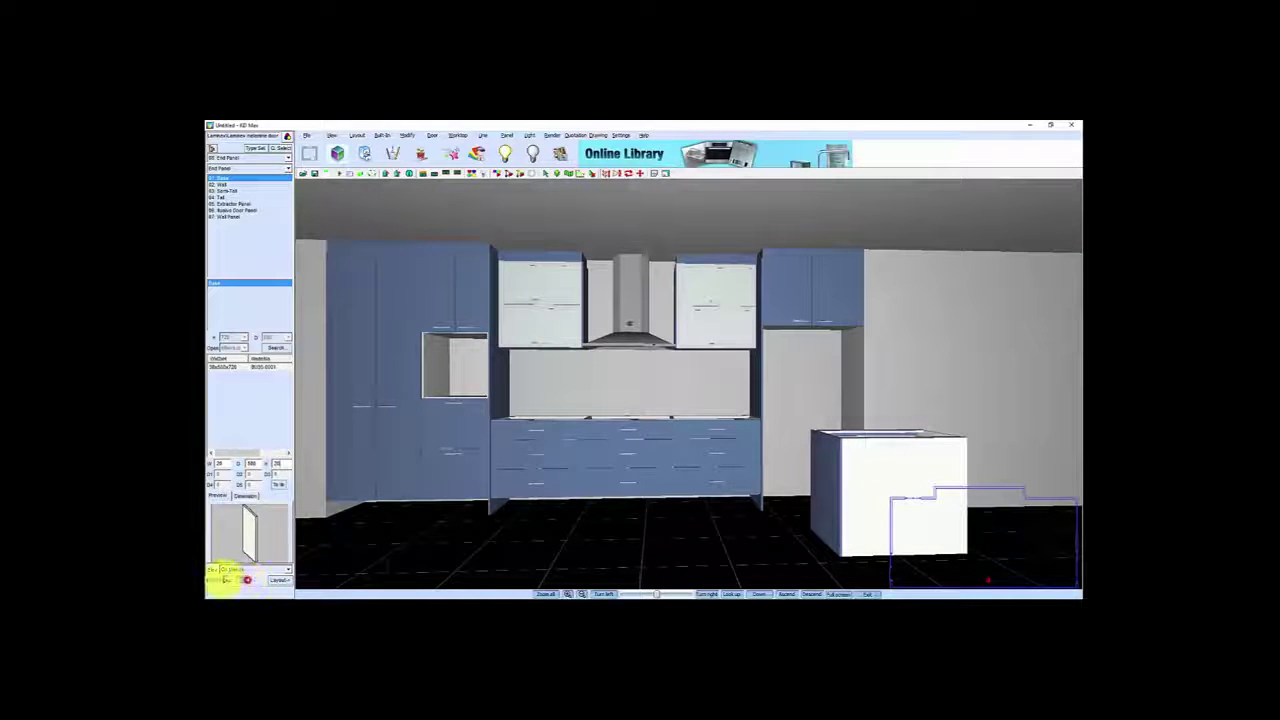
click(277, 580)
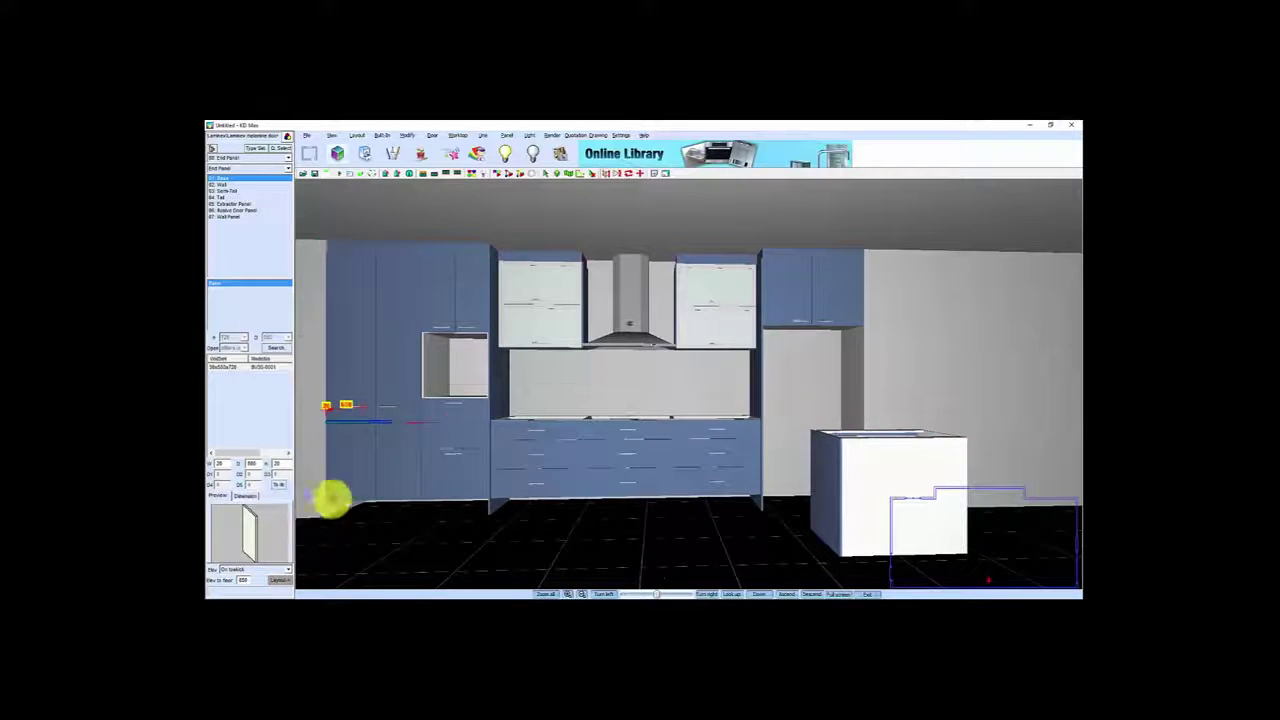
click(331, 497)
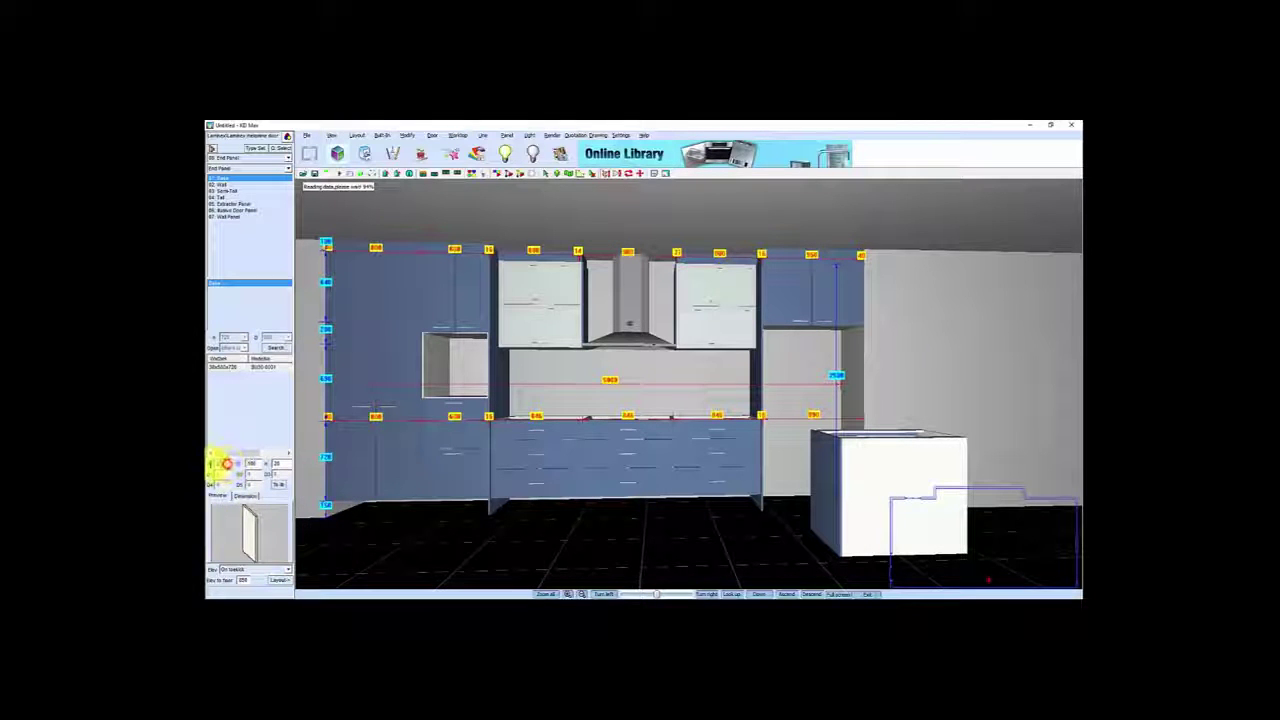
click(278, 580)
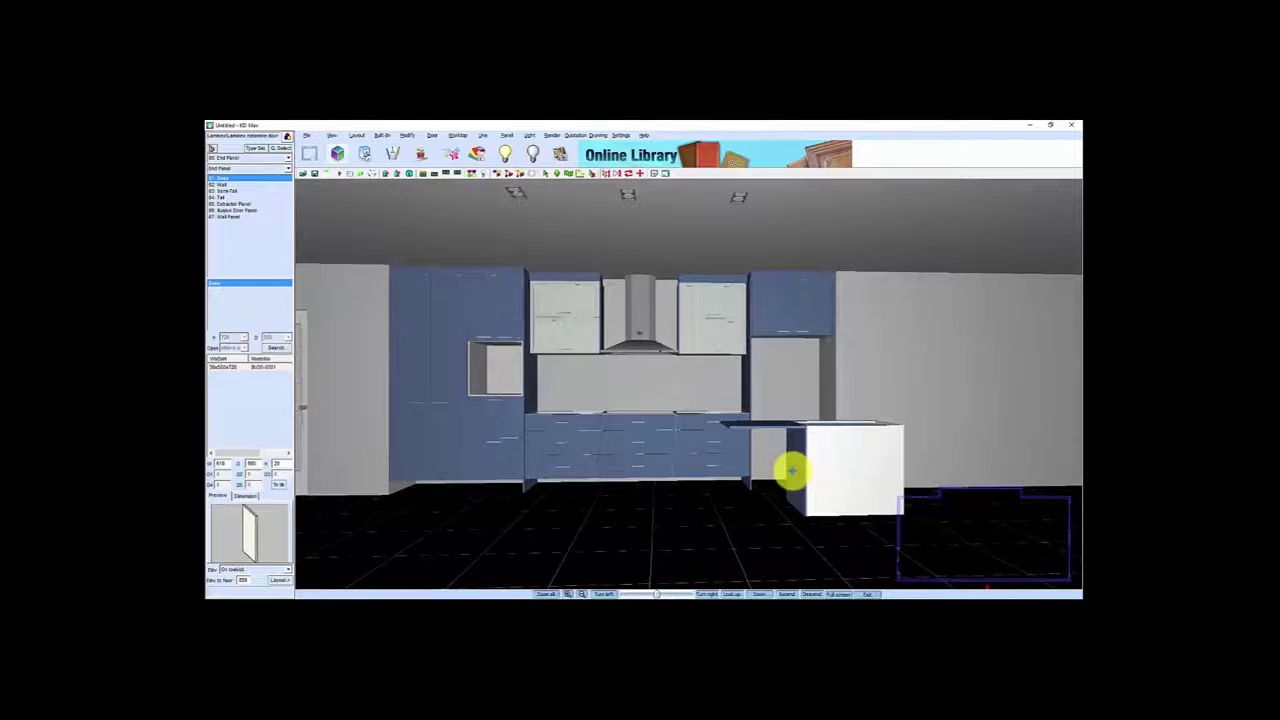
- Copy the drawer unit's end panel to the free end of the horizontal panel as its supporting leg
right_click(792, 470)
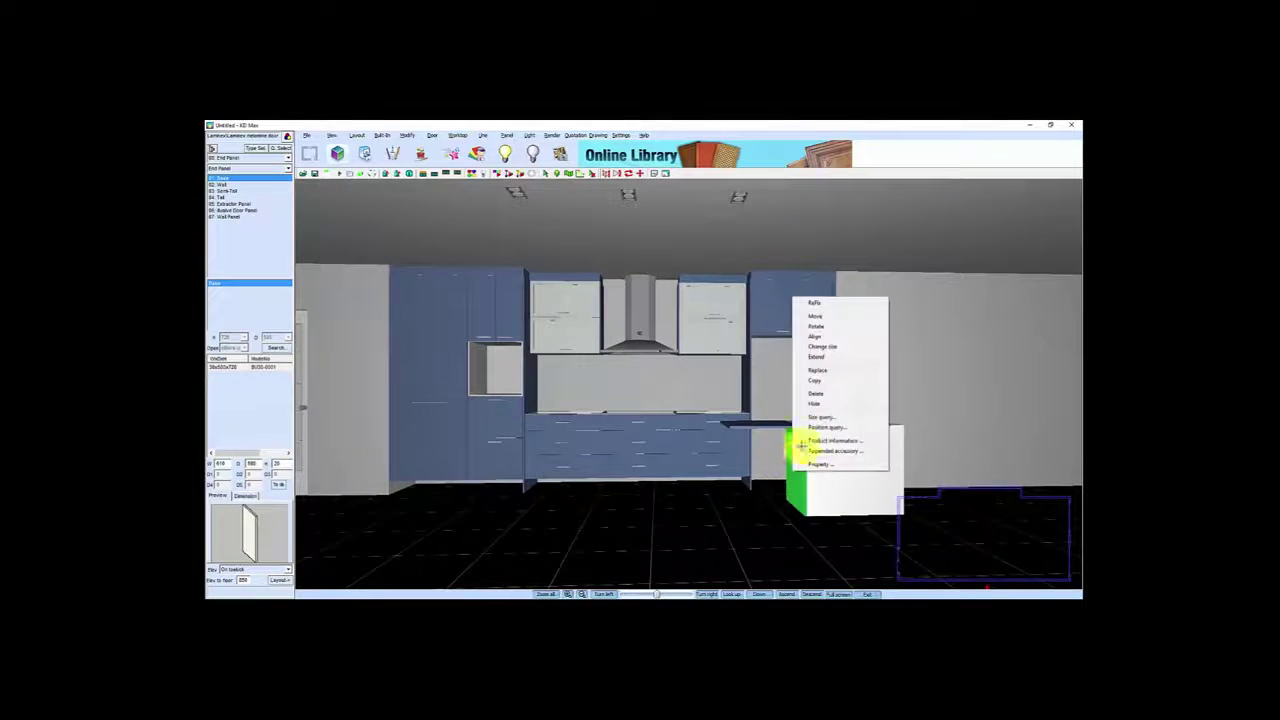
click(818, 382)
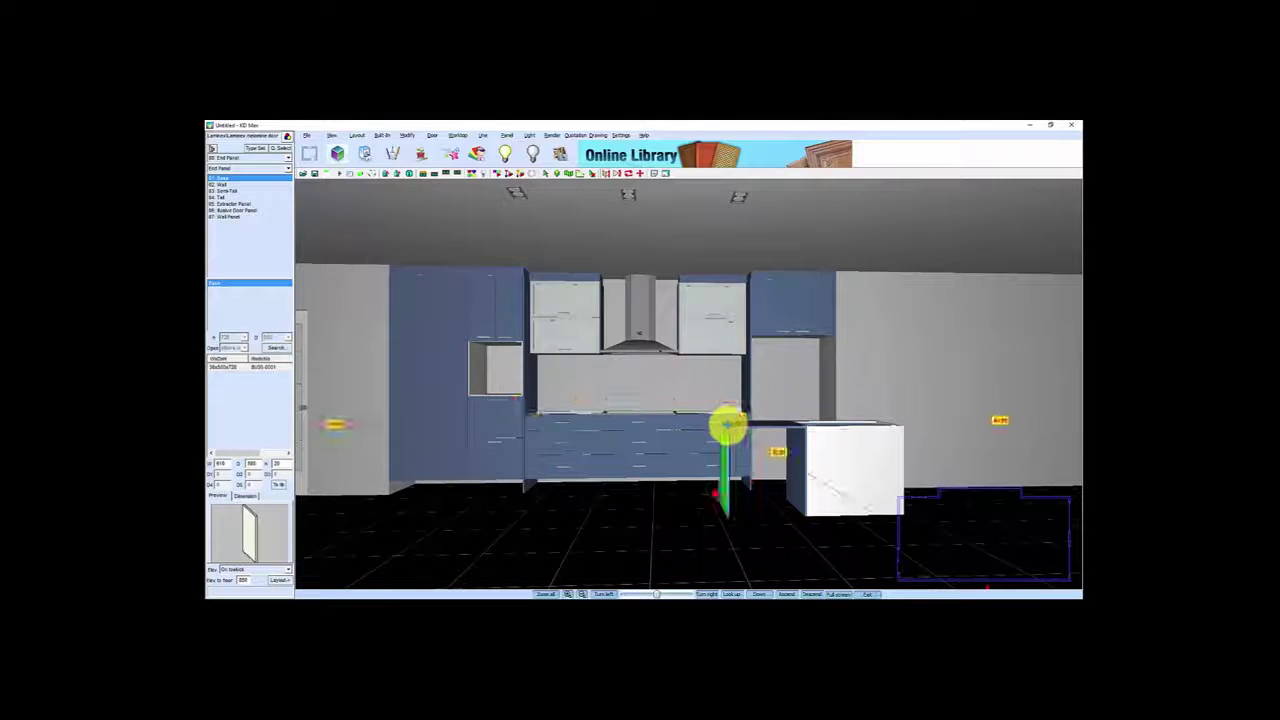
click(747, 438)
scroll(737, 480, up, 3)
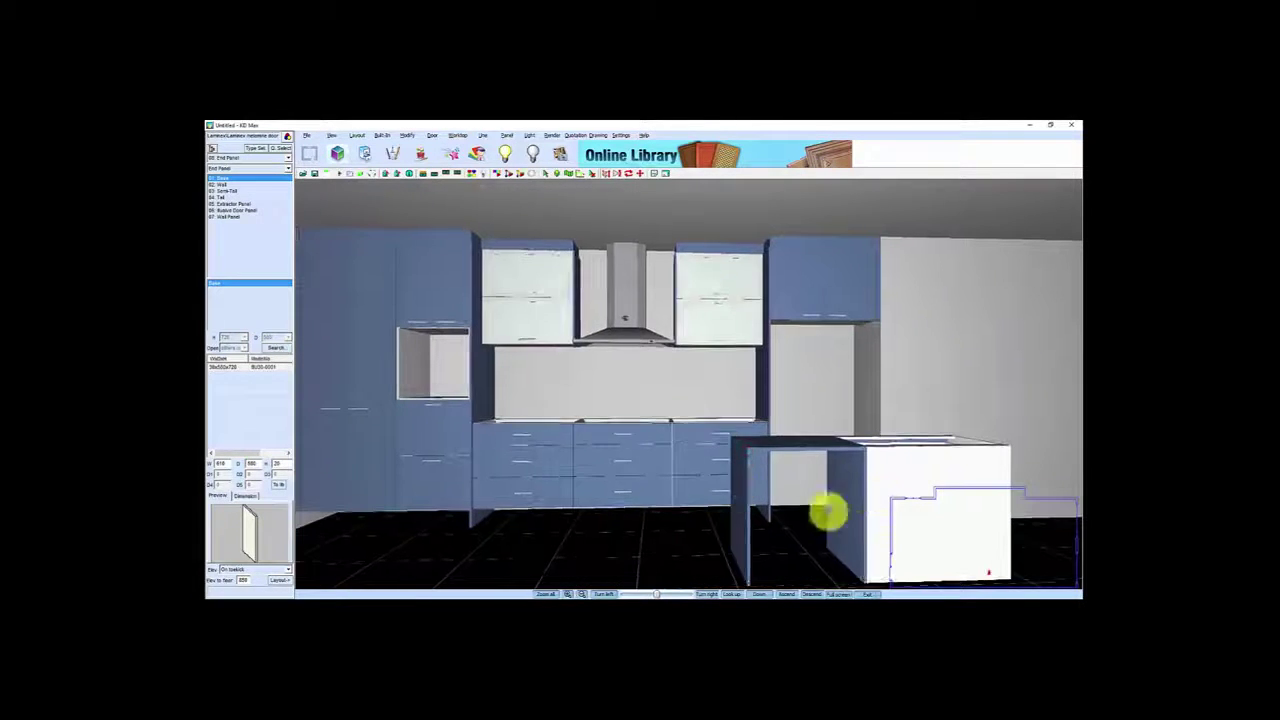
scroll(829, 525, down, 5)
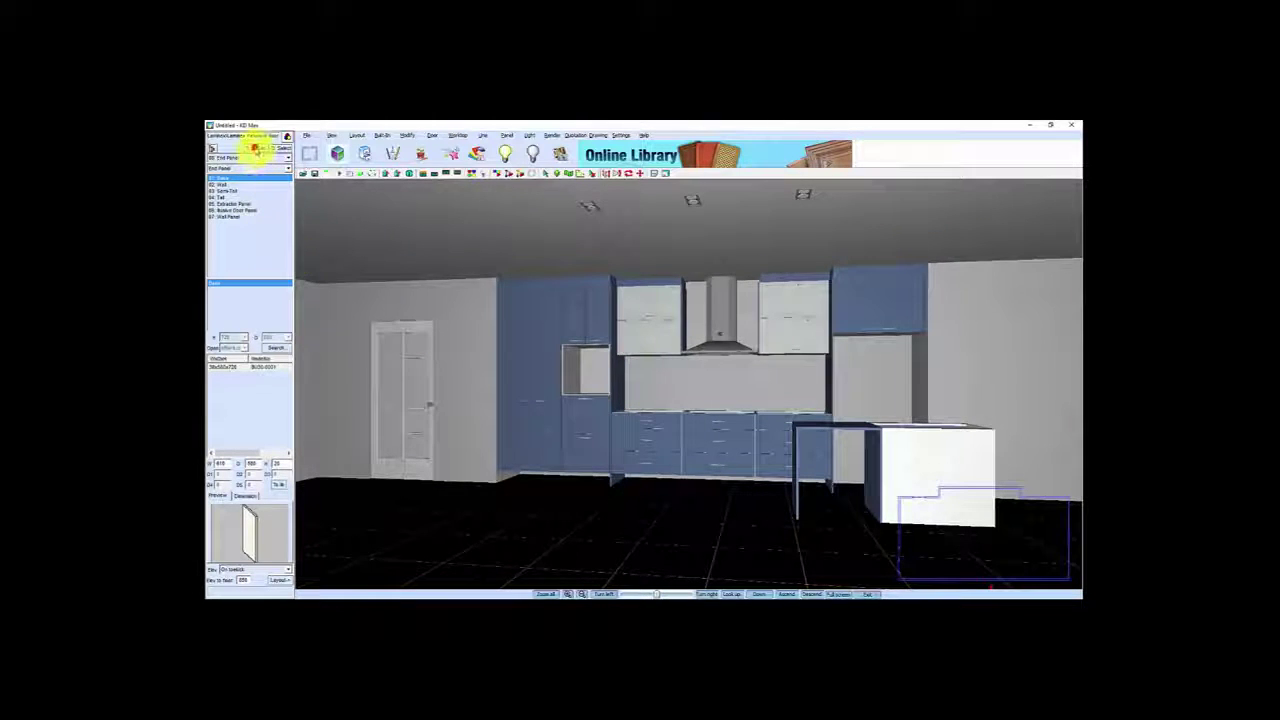
- Place a two-door base unit from the product library against the outer side of the island's supporting leg, set on toekick
click(256, 148)
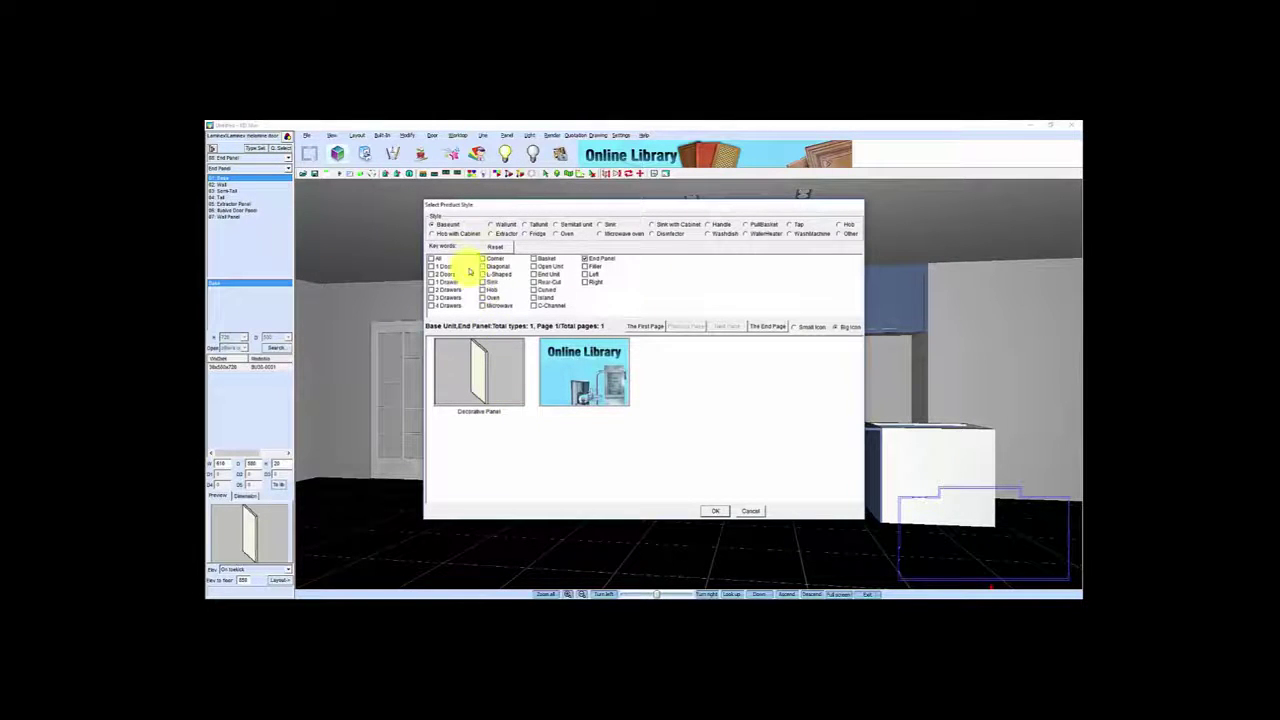
click(433, 274)
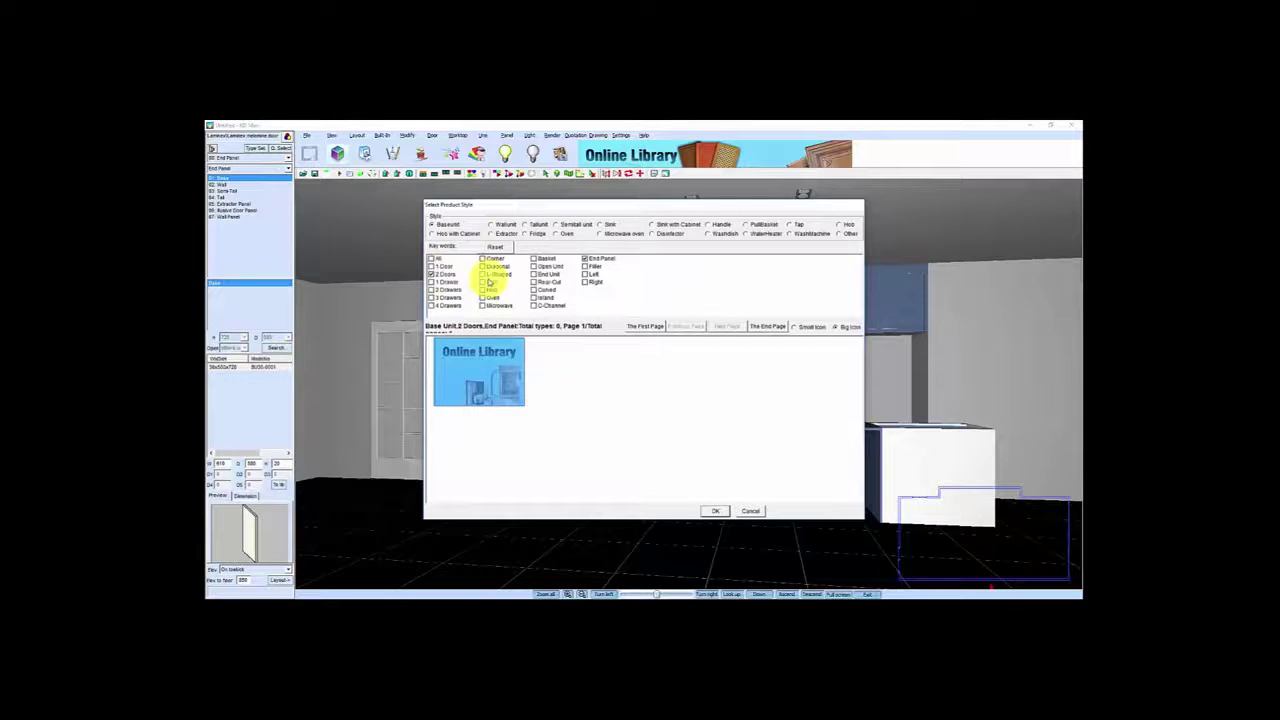
click(585, 259)
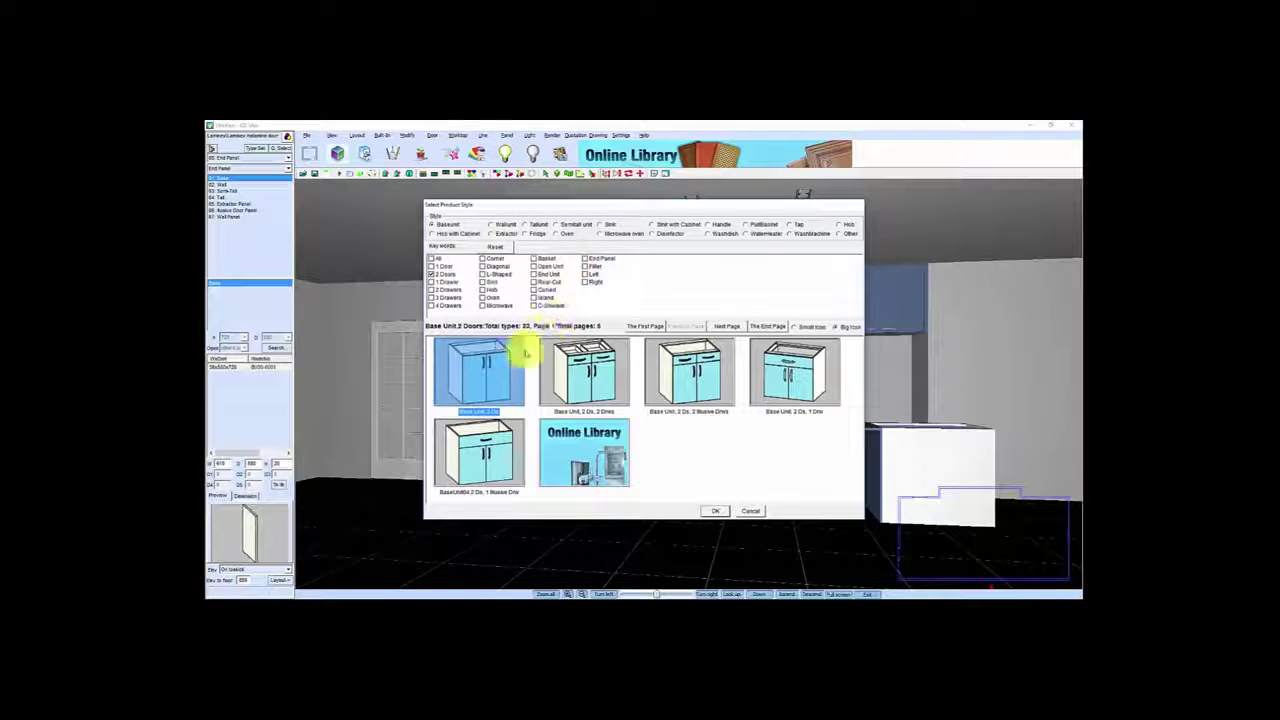
click(715, 511)
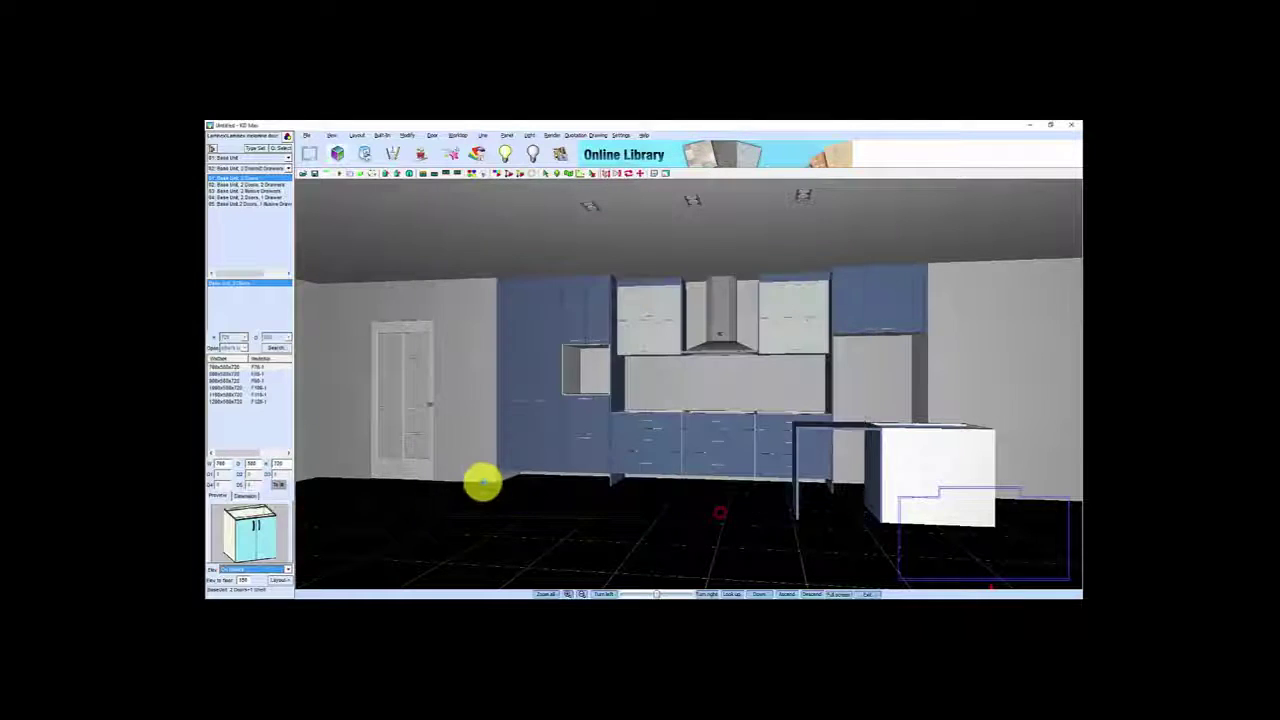
double_click(225, 463)
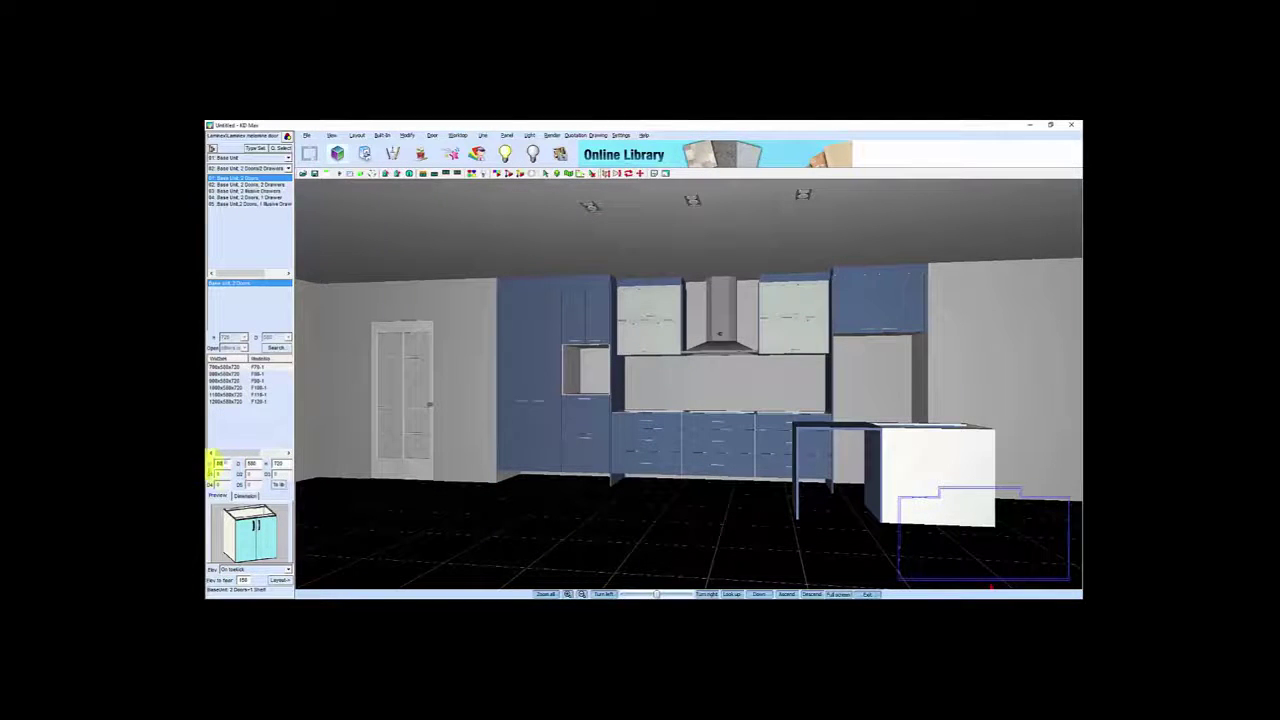
click(280, 581)
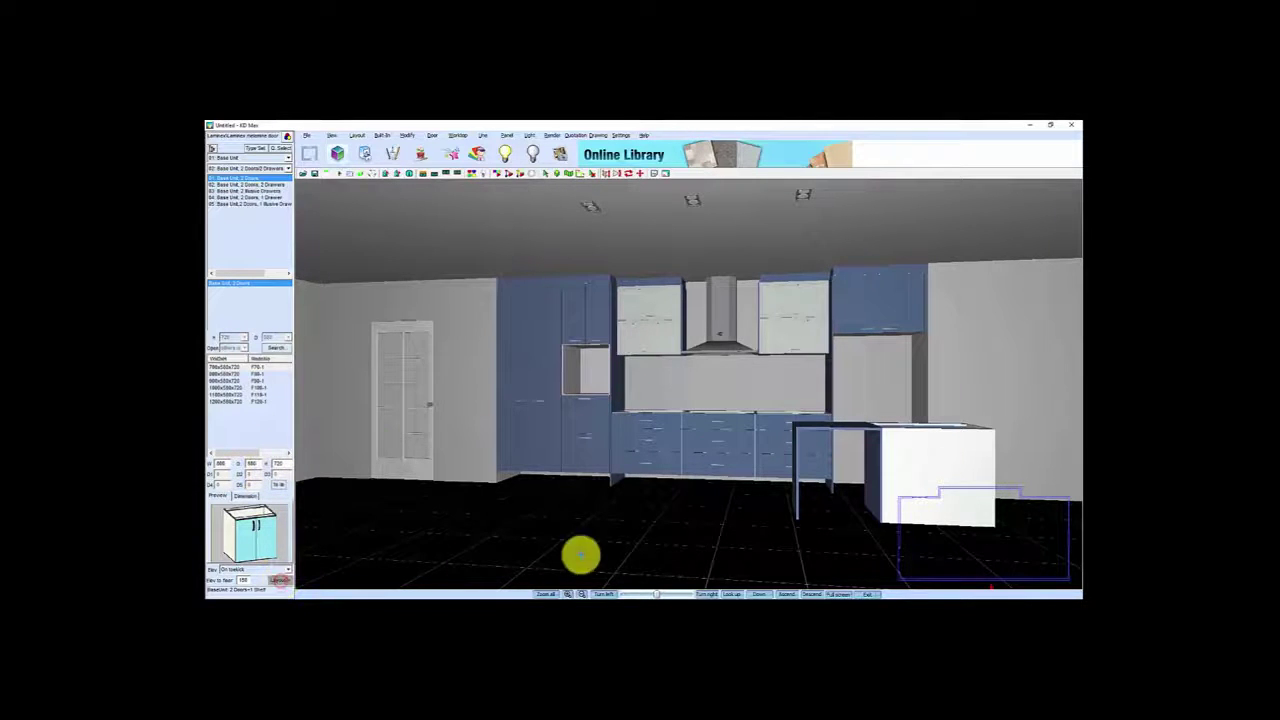
click(789, 518)
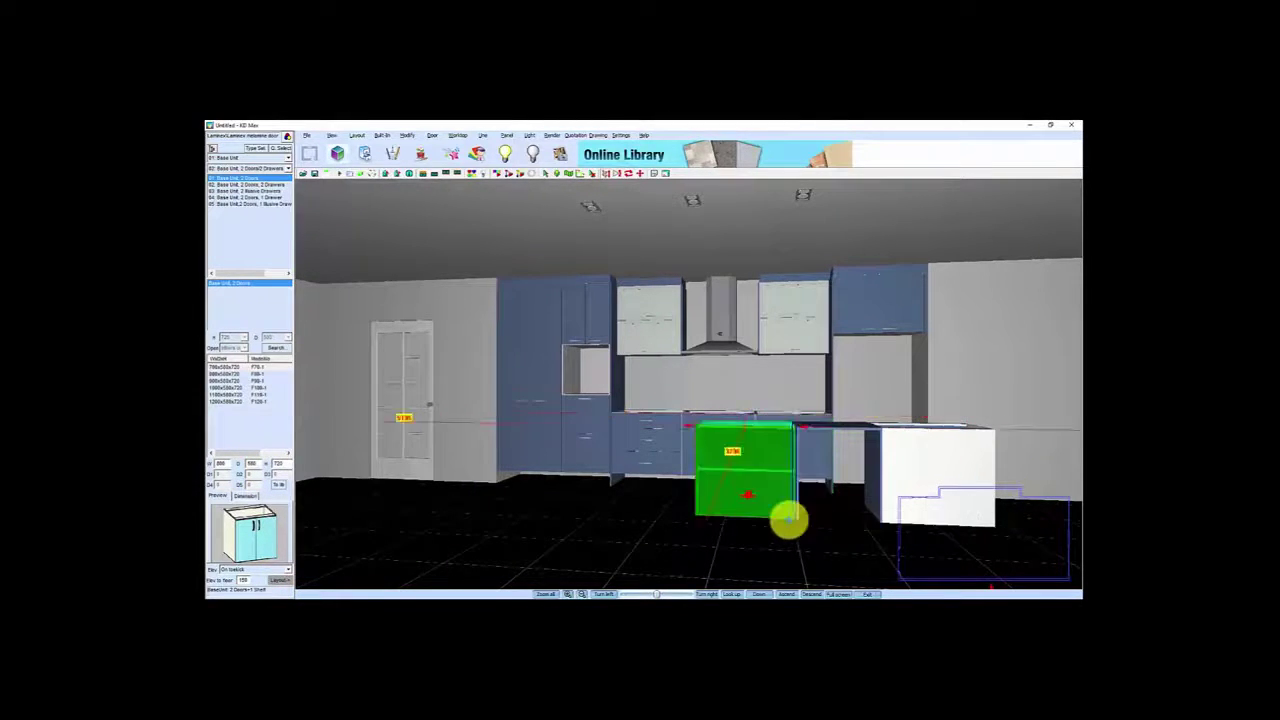
- Copy the island's existing drawer unit to the free end of the two-door base unit
drag(737, 480, 680, 509)
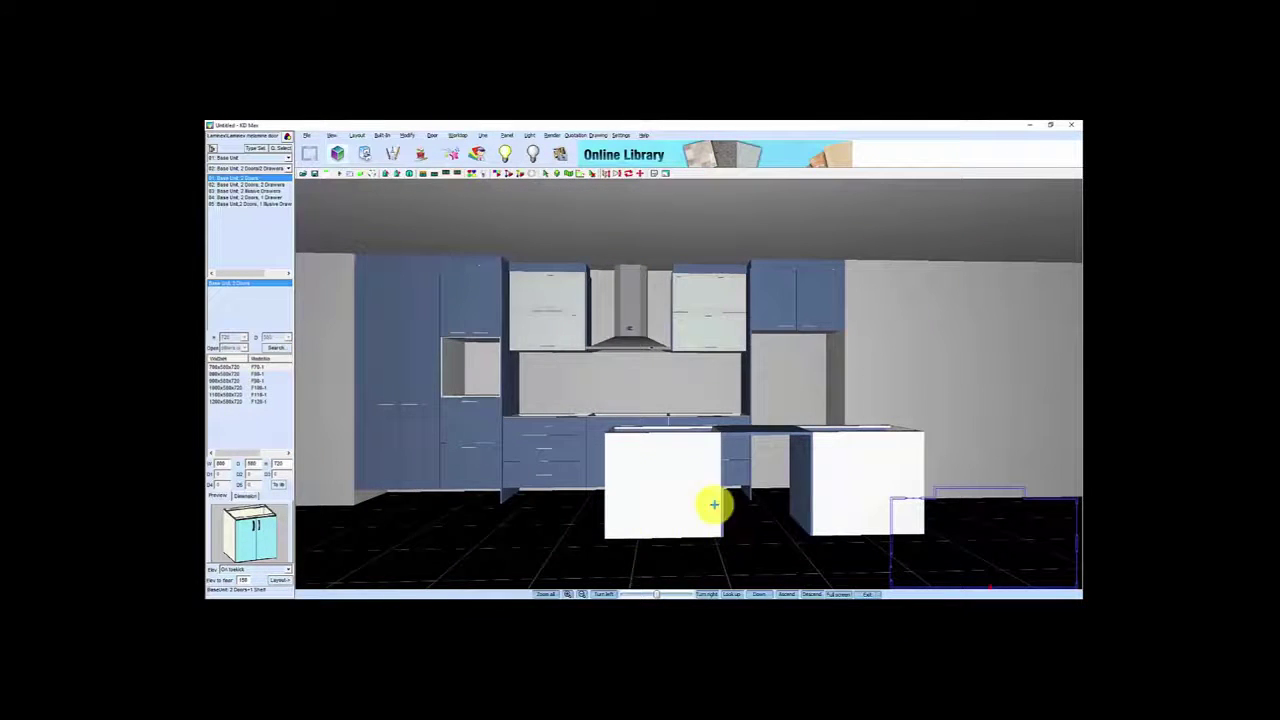
right_click(853, 472)
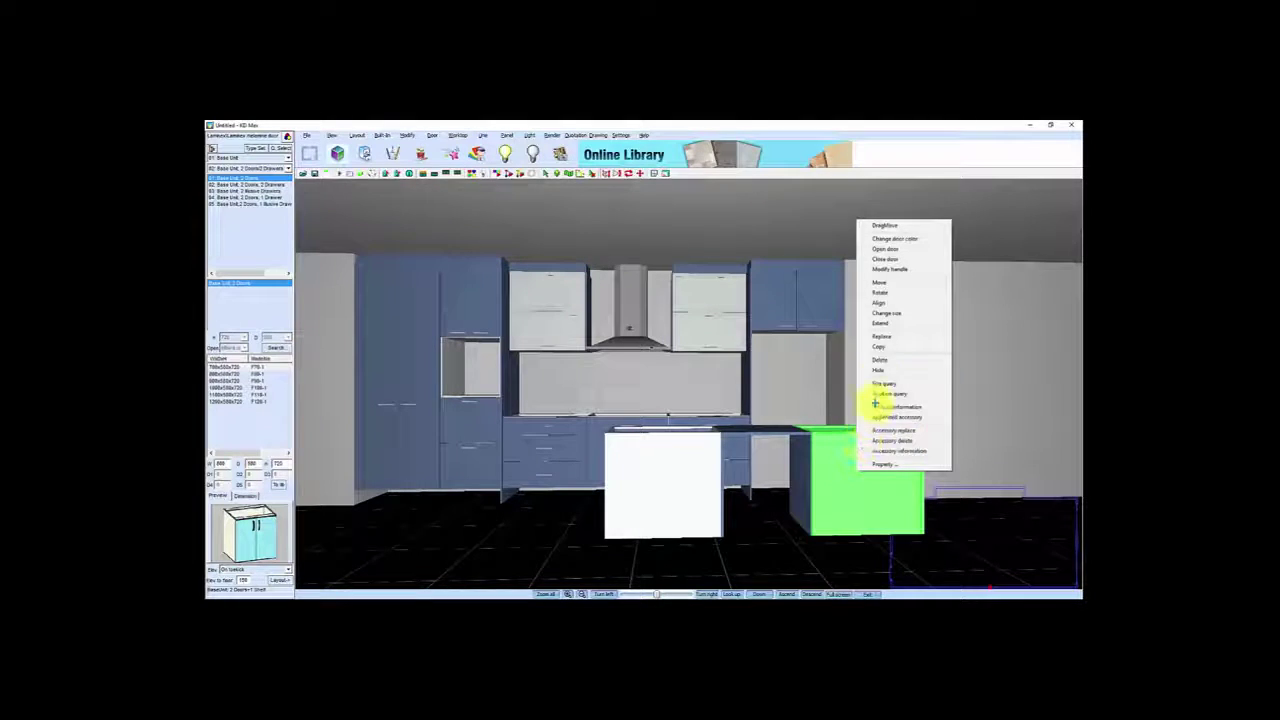
click(879, 347)
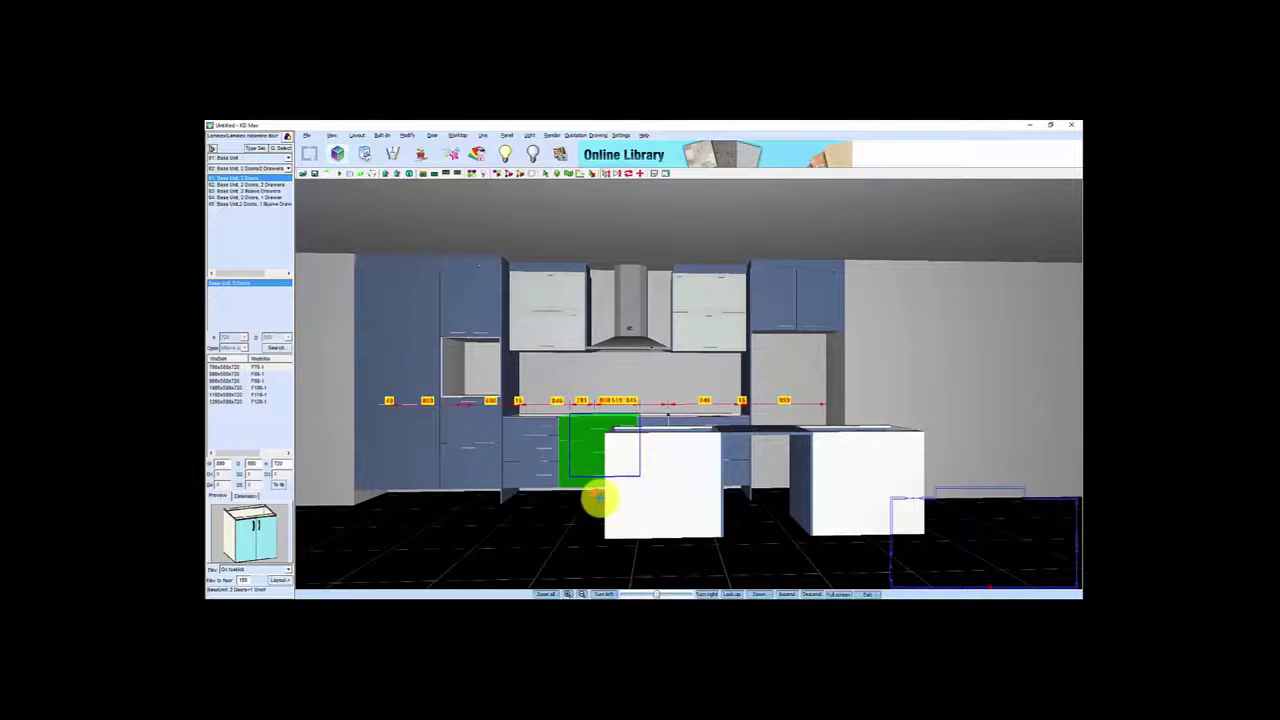
click(600, 497)
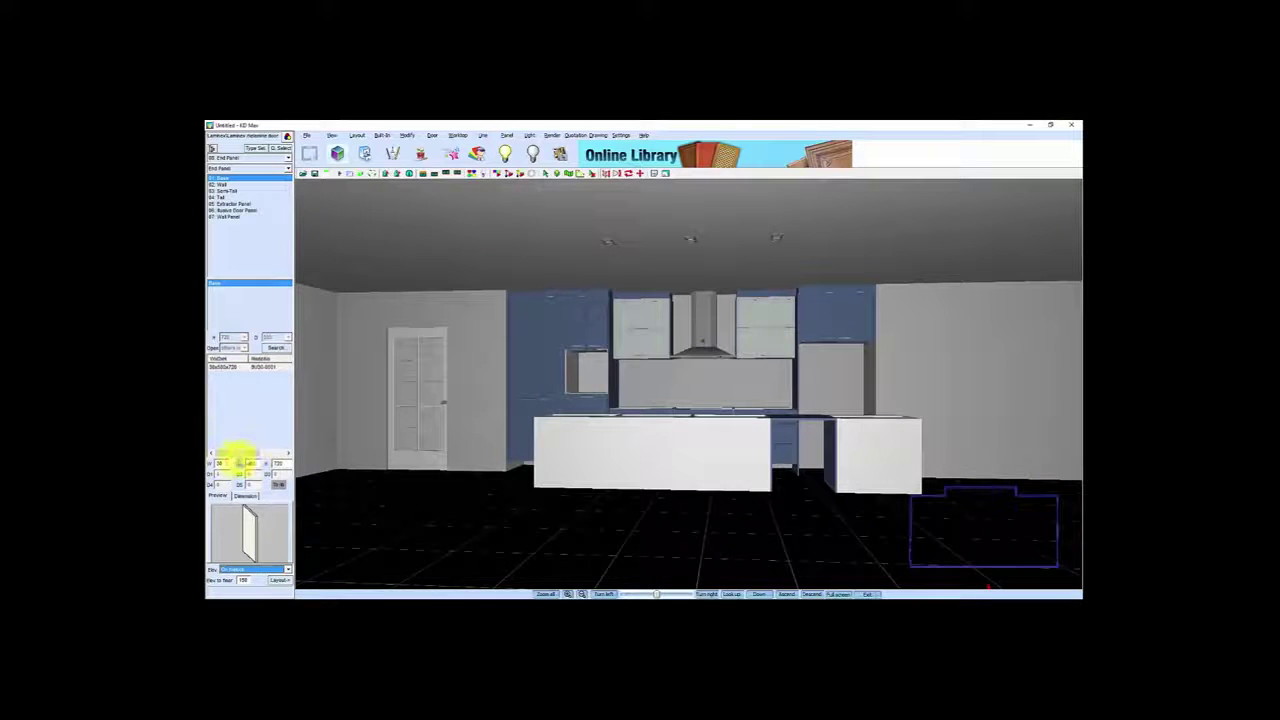
- Place a base end panel 1821 mm wide, 16 mm deep and 870 mm high on the floor at the island's rear corner
click(225, 462)
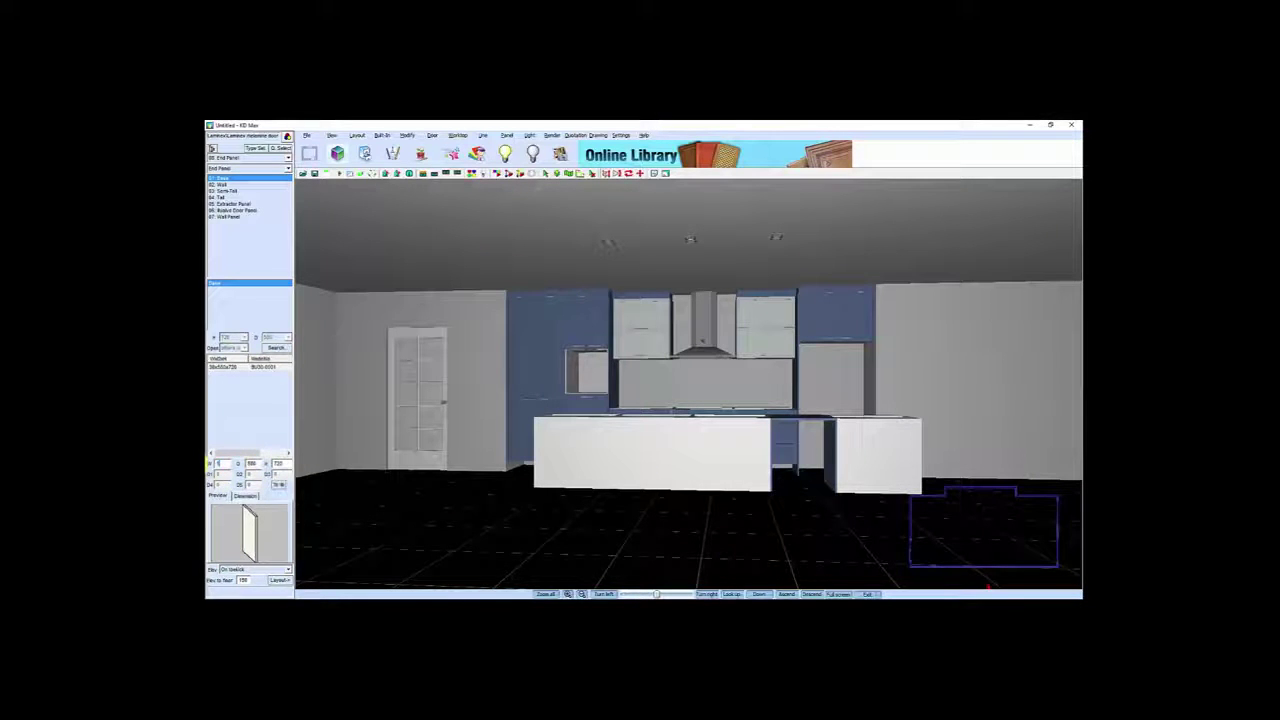
click(256, 462)
click(286, 466)
text(6)
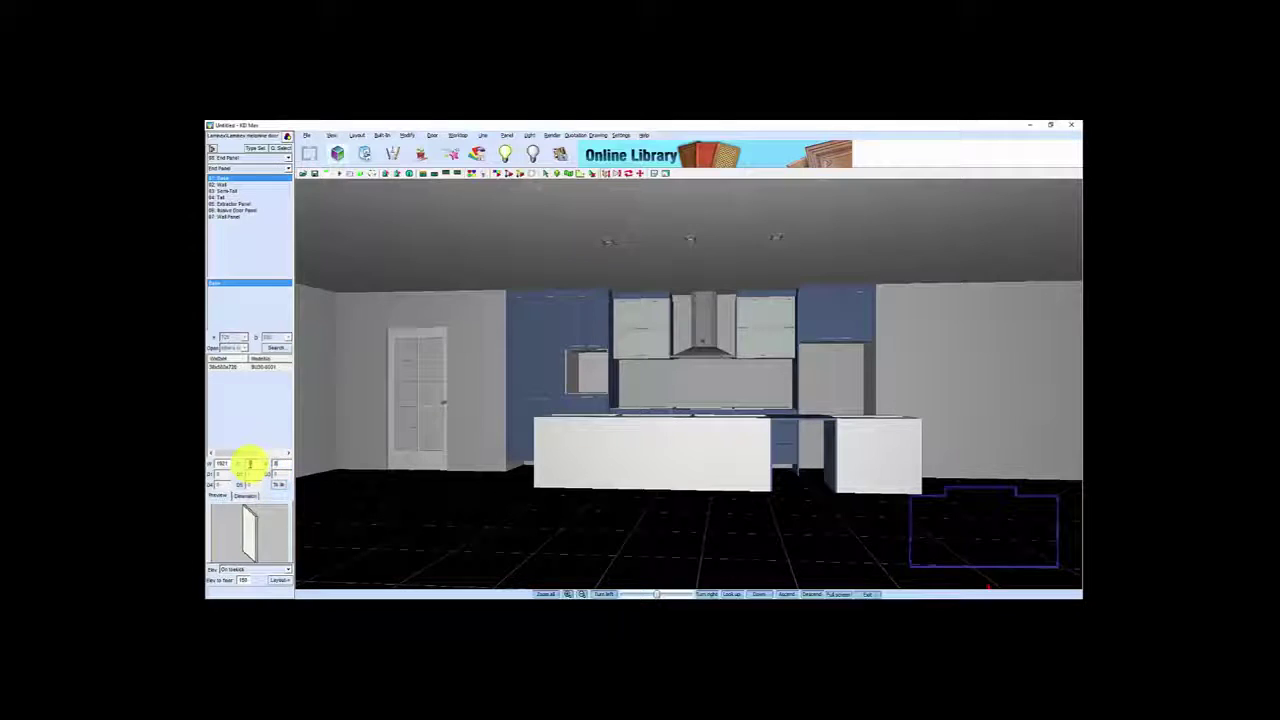
click(288, 569)
click(229, 413)
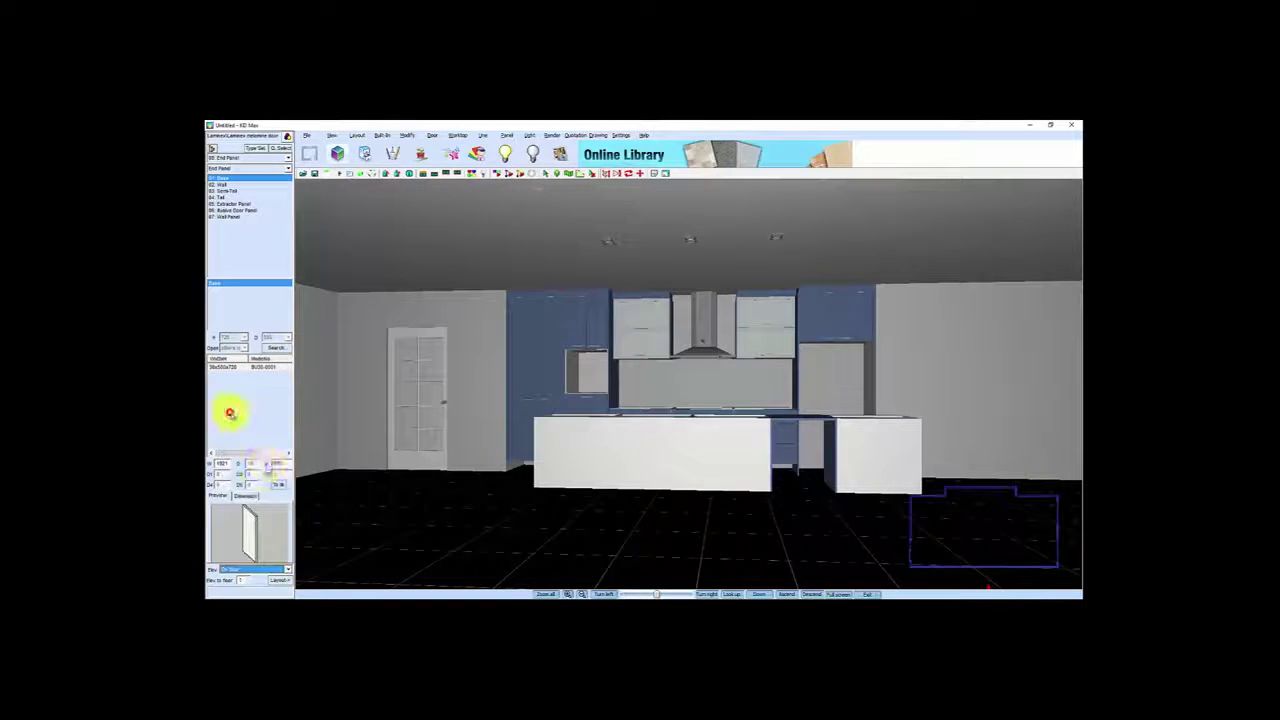
click(280, 580)
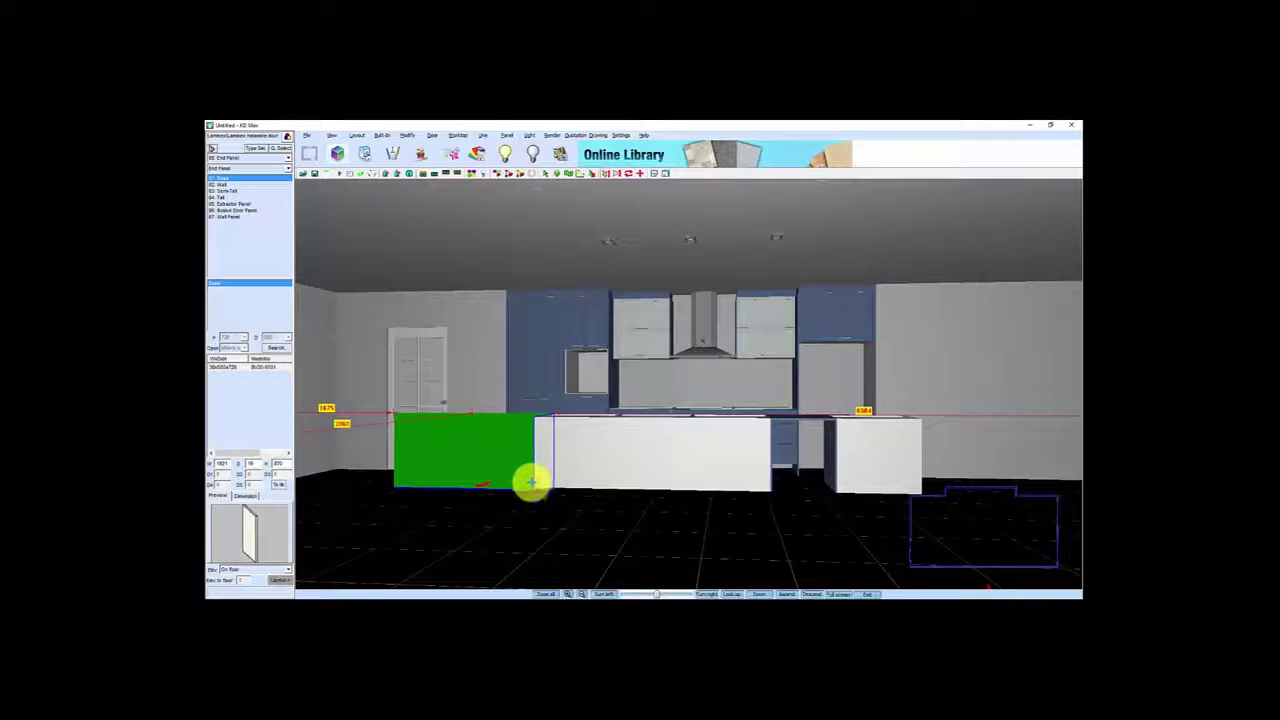
click(528, 500)
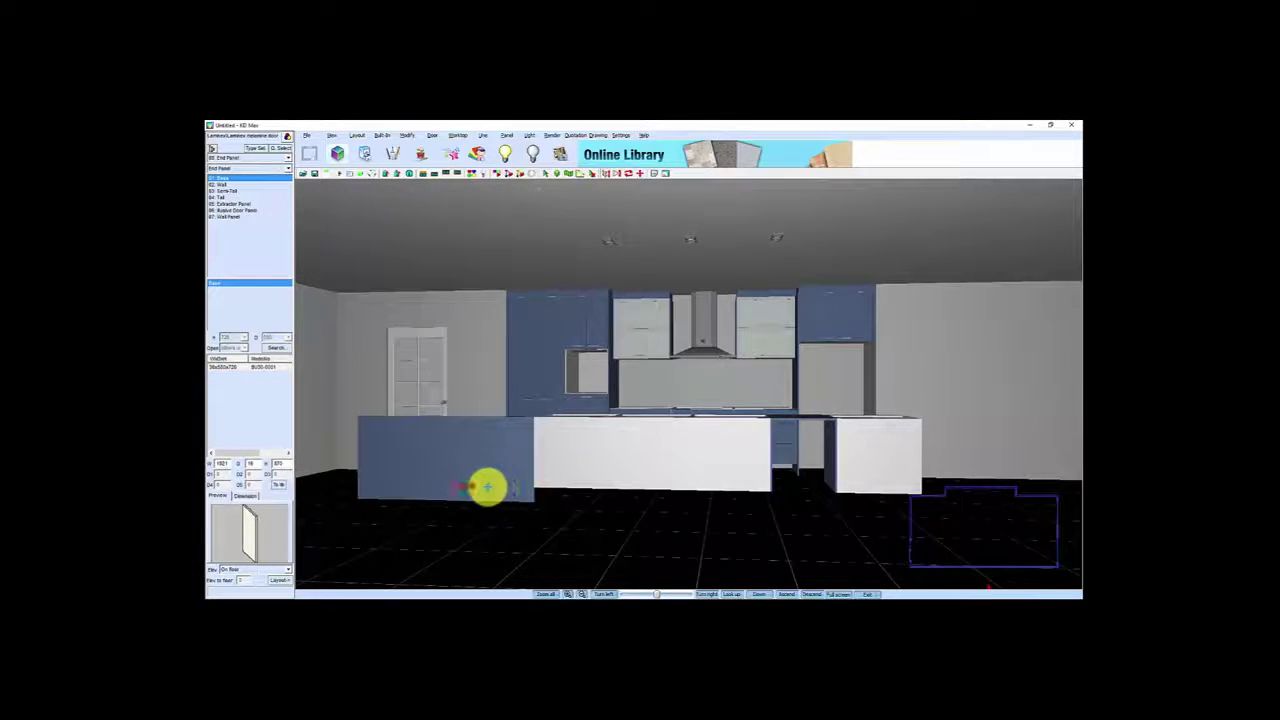
- Move the new panel 1821 mm left and outward by its thickness so it lies across the backs of the island units
scroll(503, 474, down, 2)
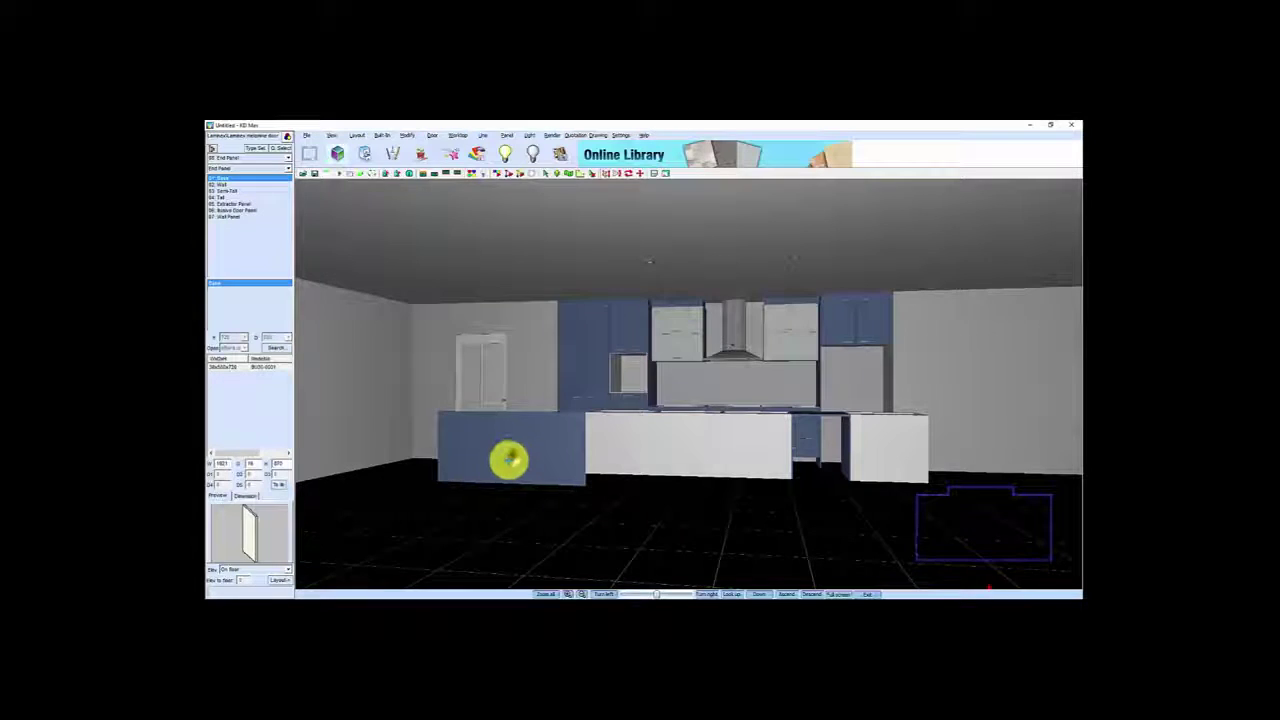
right_click(507, 466)
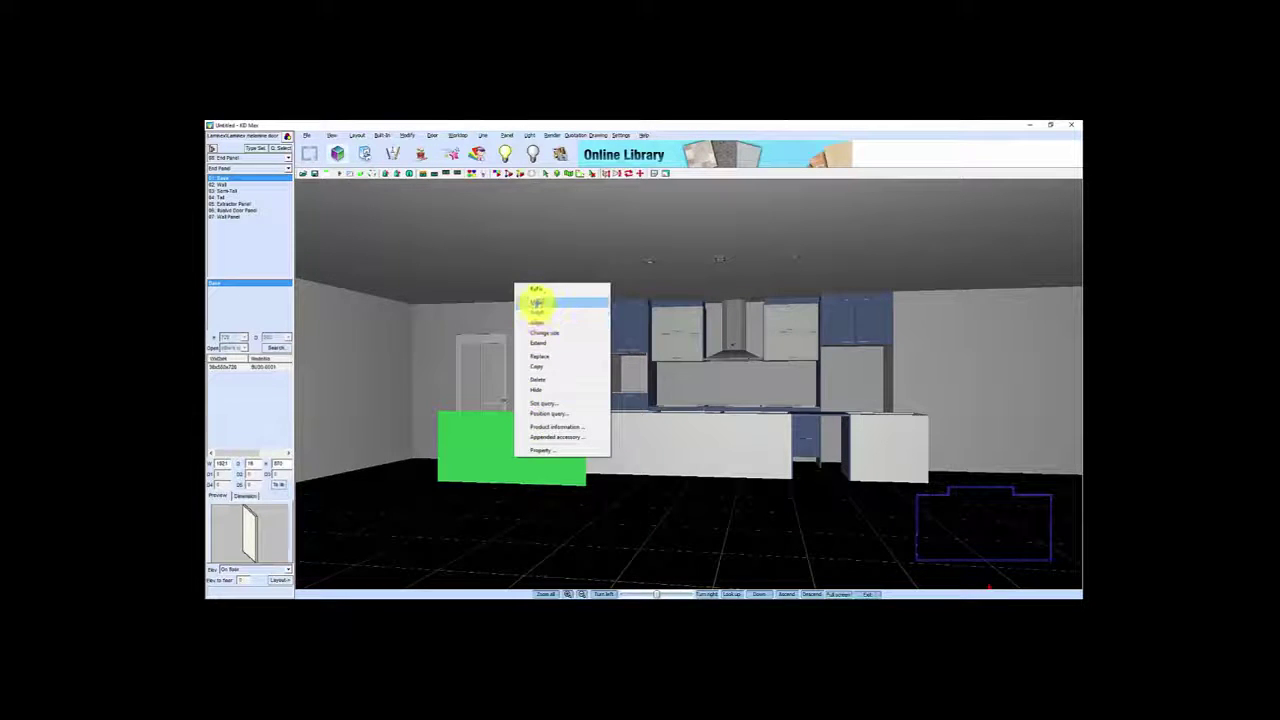
click(537, 302)
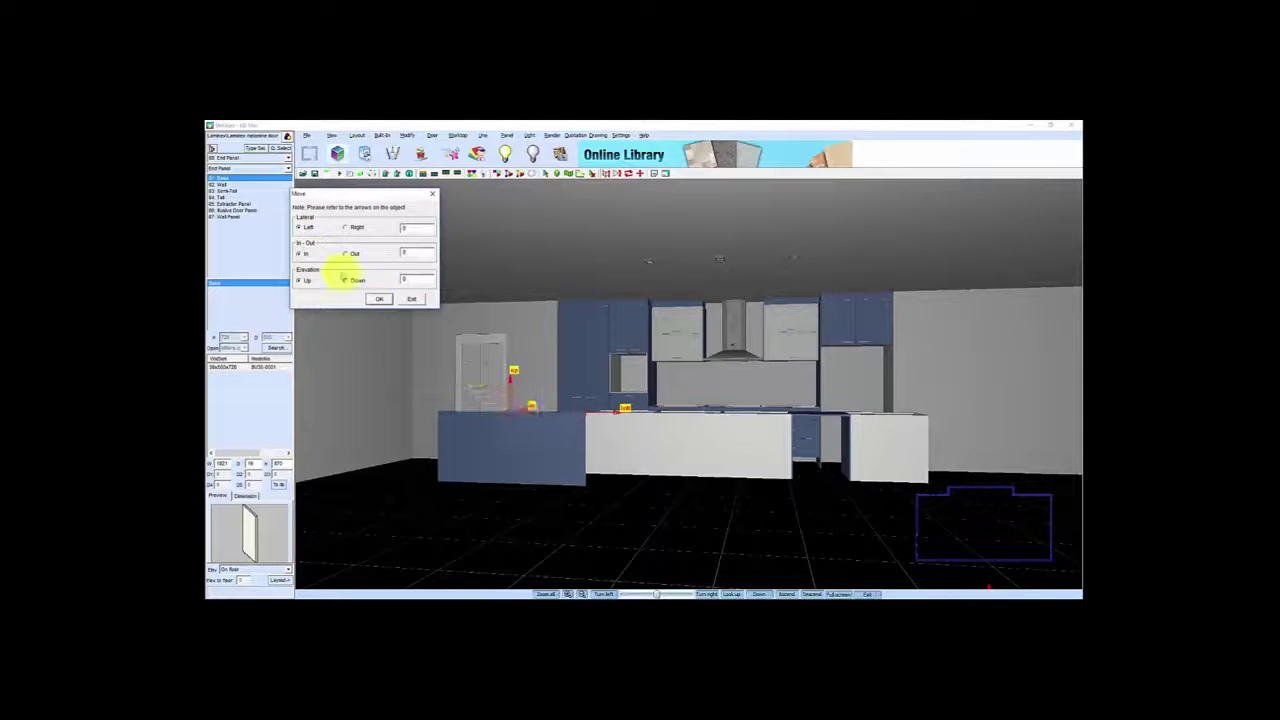
click(416, 228)
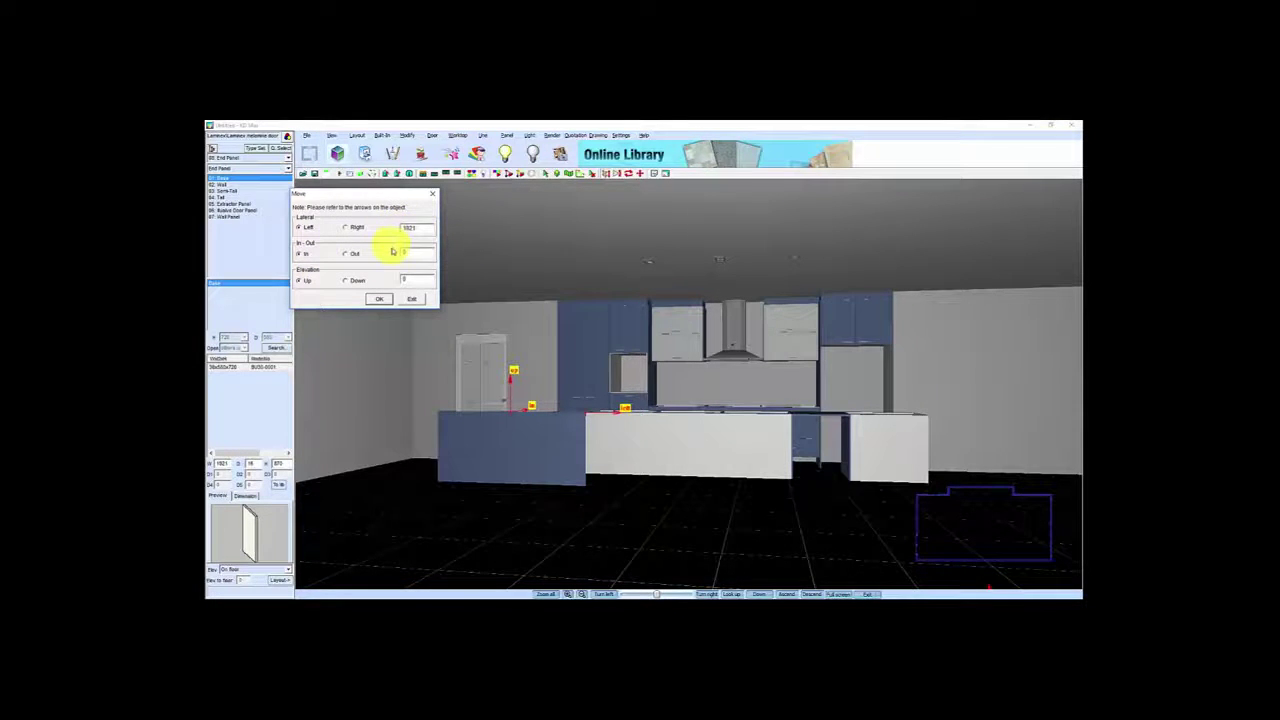
click(346, 255)
click(346, 255)
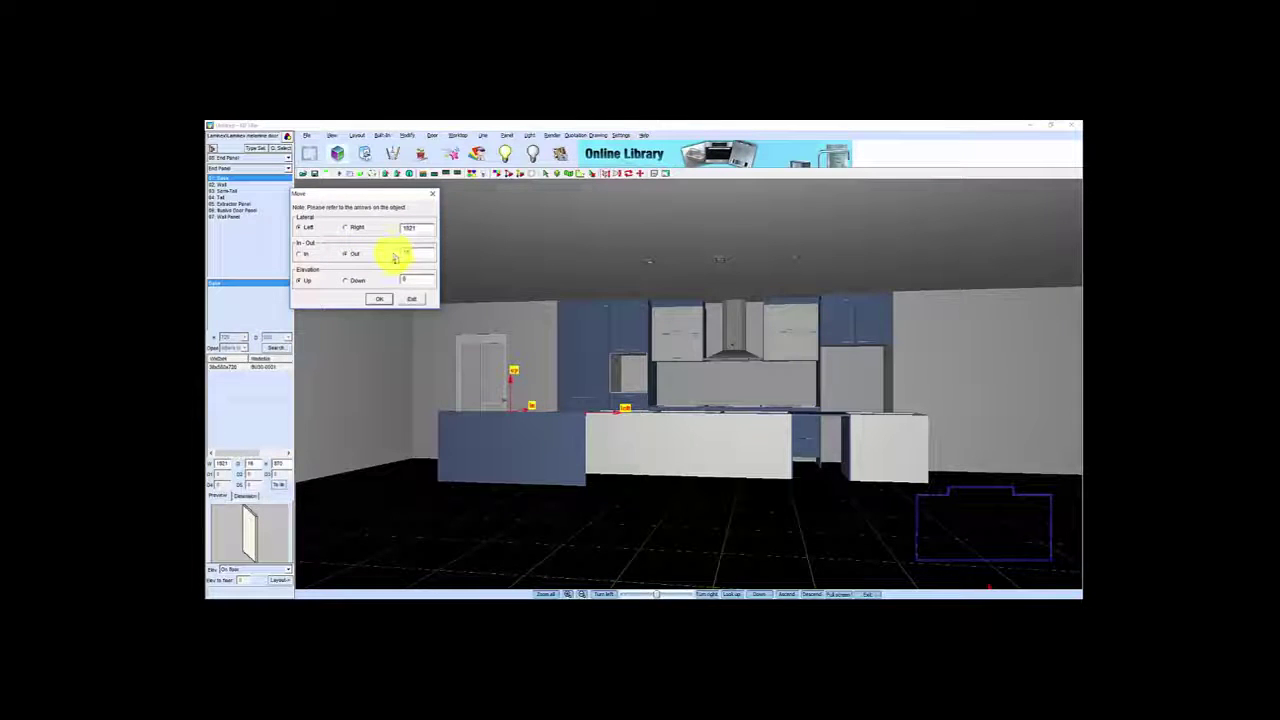
click(376, 300)
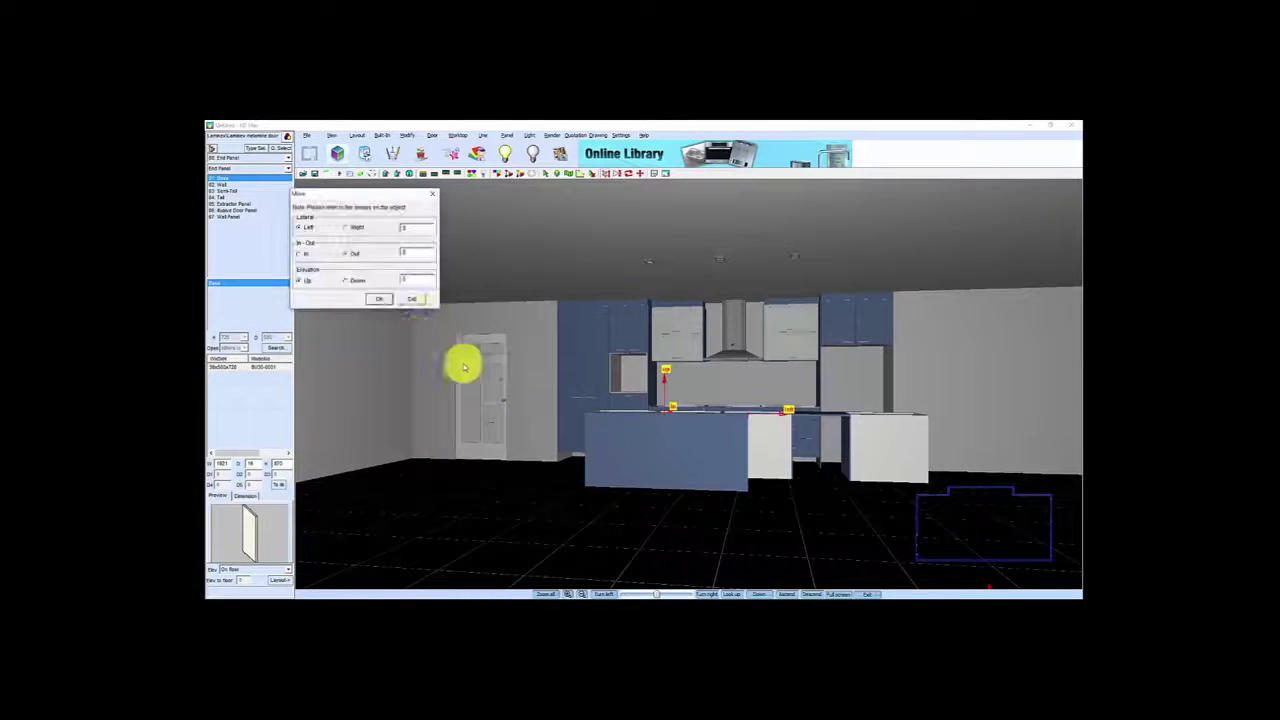
click(412, 299)
- Copy the island's back panel alongside itself to cover the remaining rear of the island
key(Right)
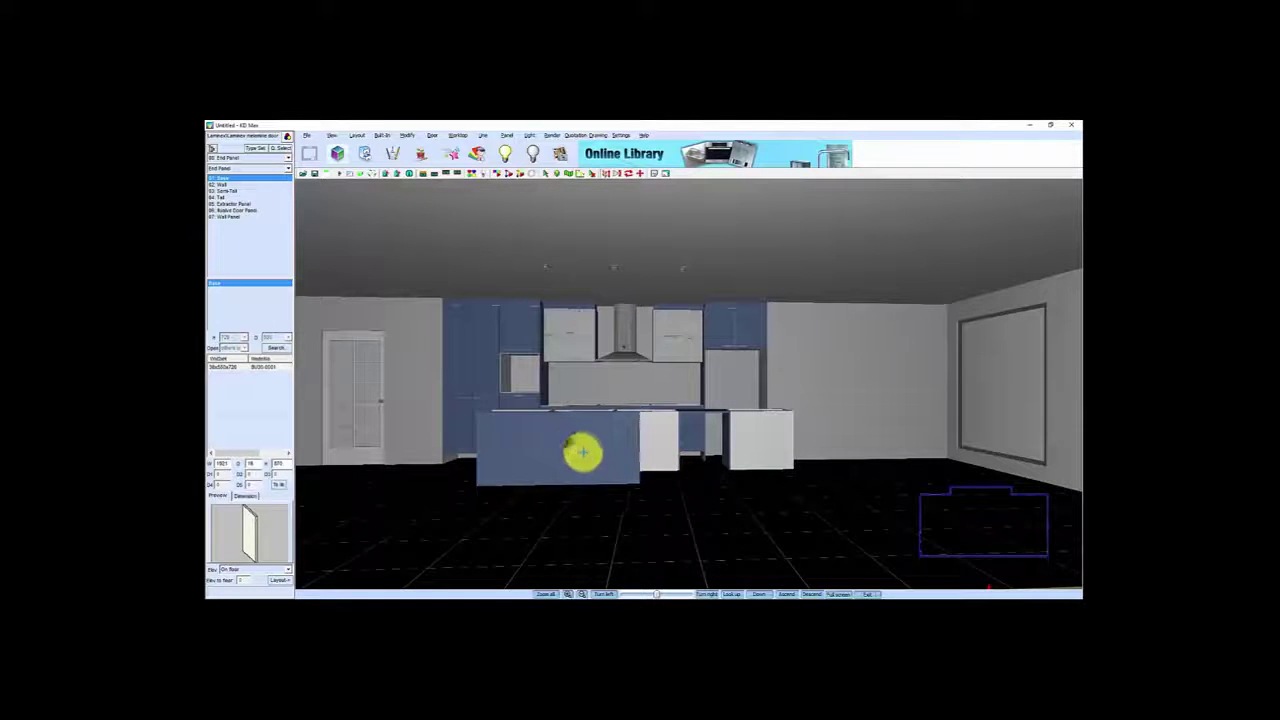
right_click(586, 449)
click(594, 362)
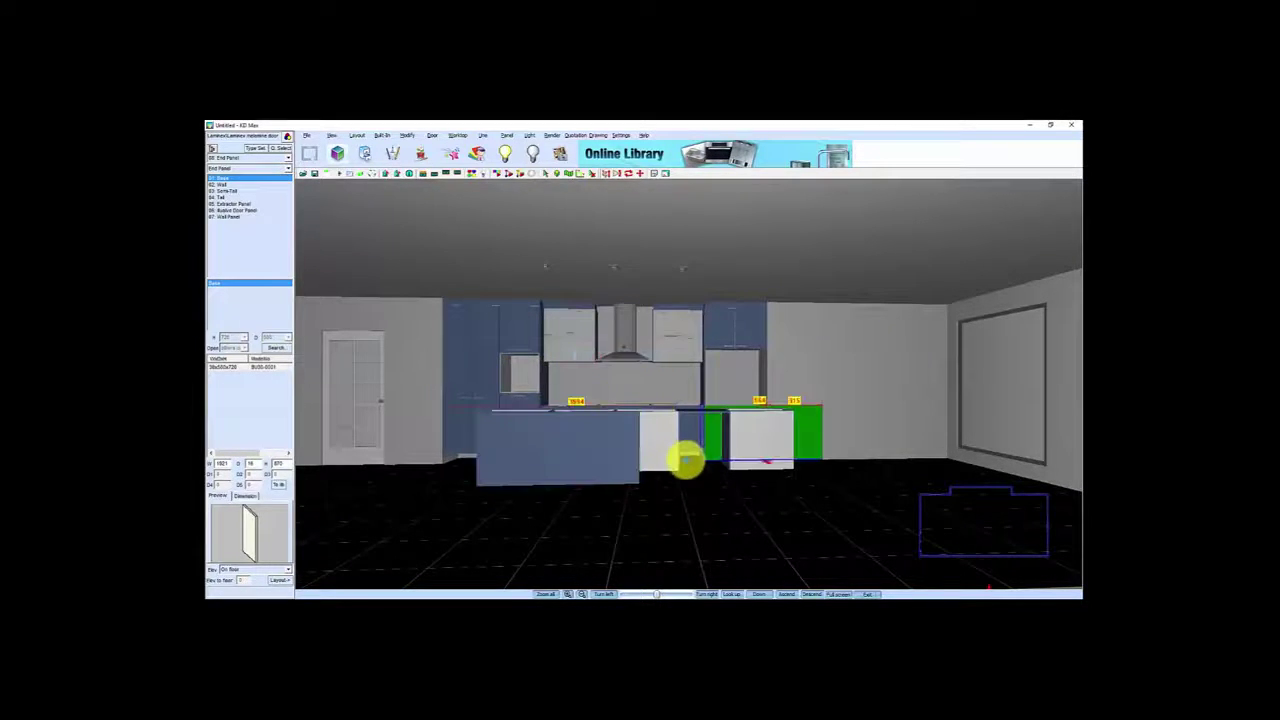
click(652, 464)
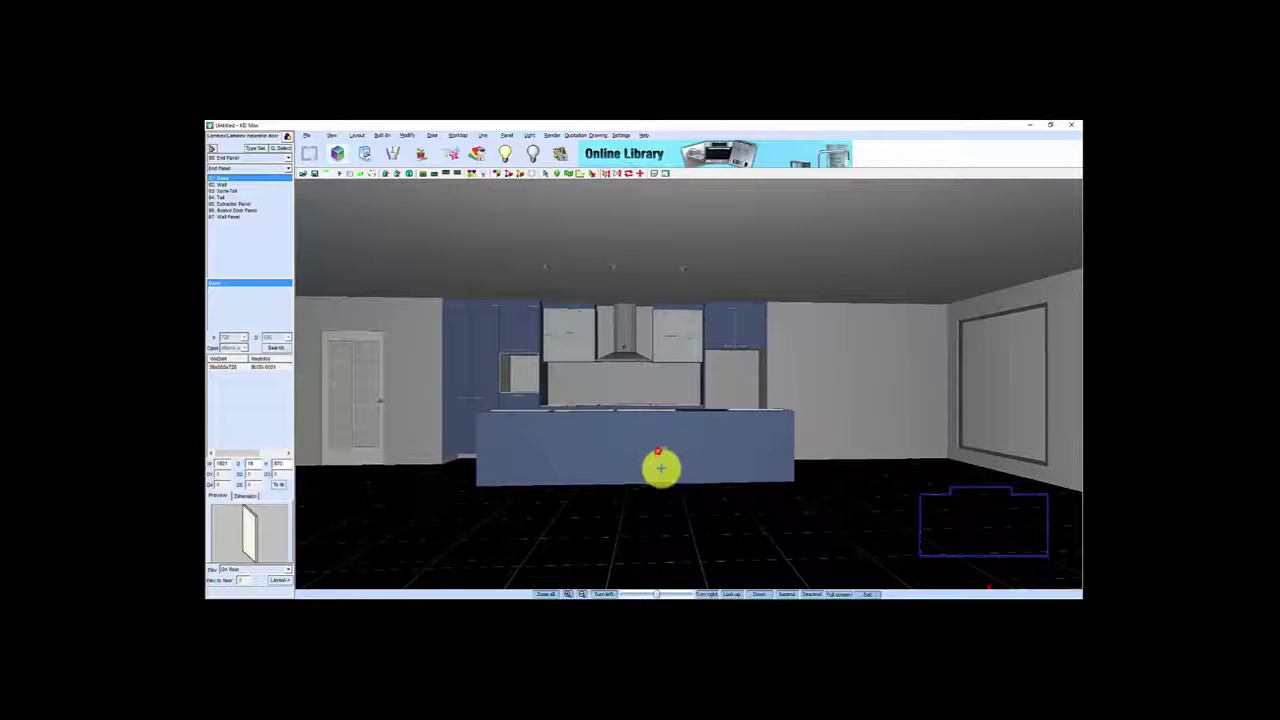
- Auto-install worktops on the wall-side base units and the island
key(Up)
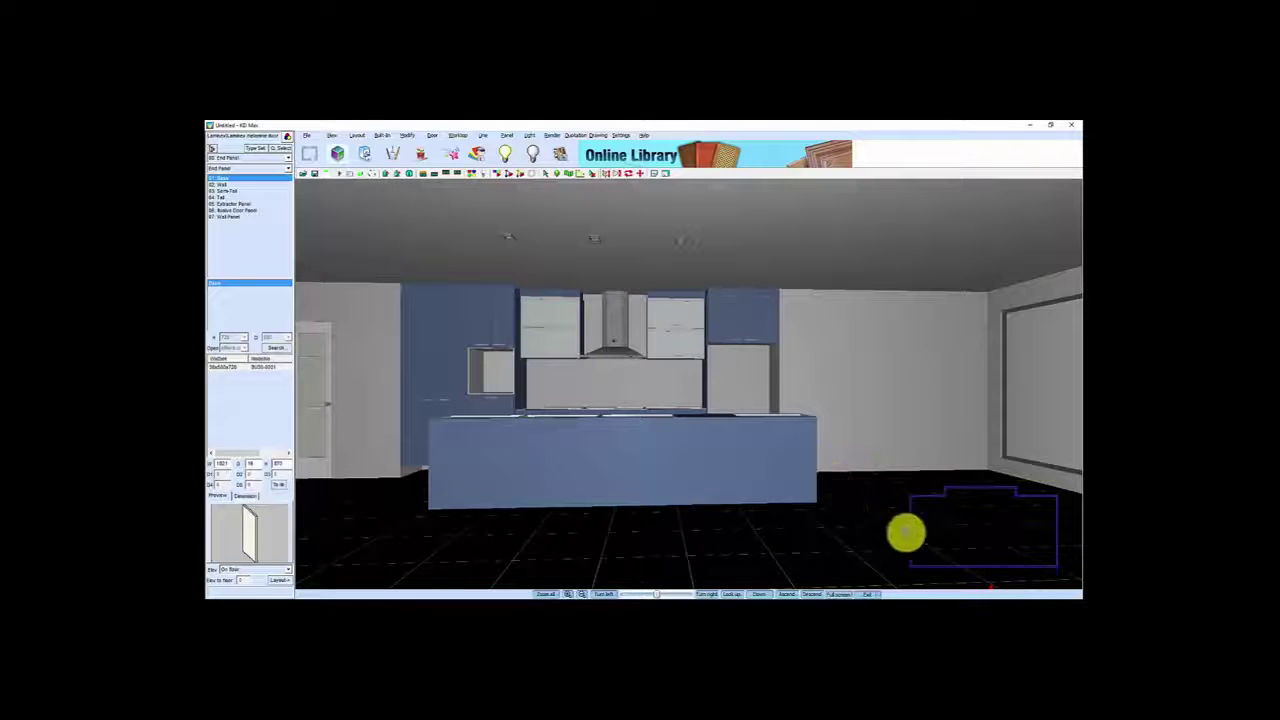
drag(929, 531, 960, 521)
mouse_move(716, 529)
mouse_down()
mouse_move(749, 483)
mouse_move(771, 477)
mouse_up()
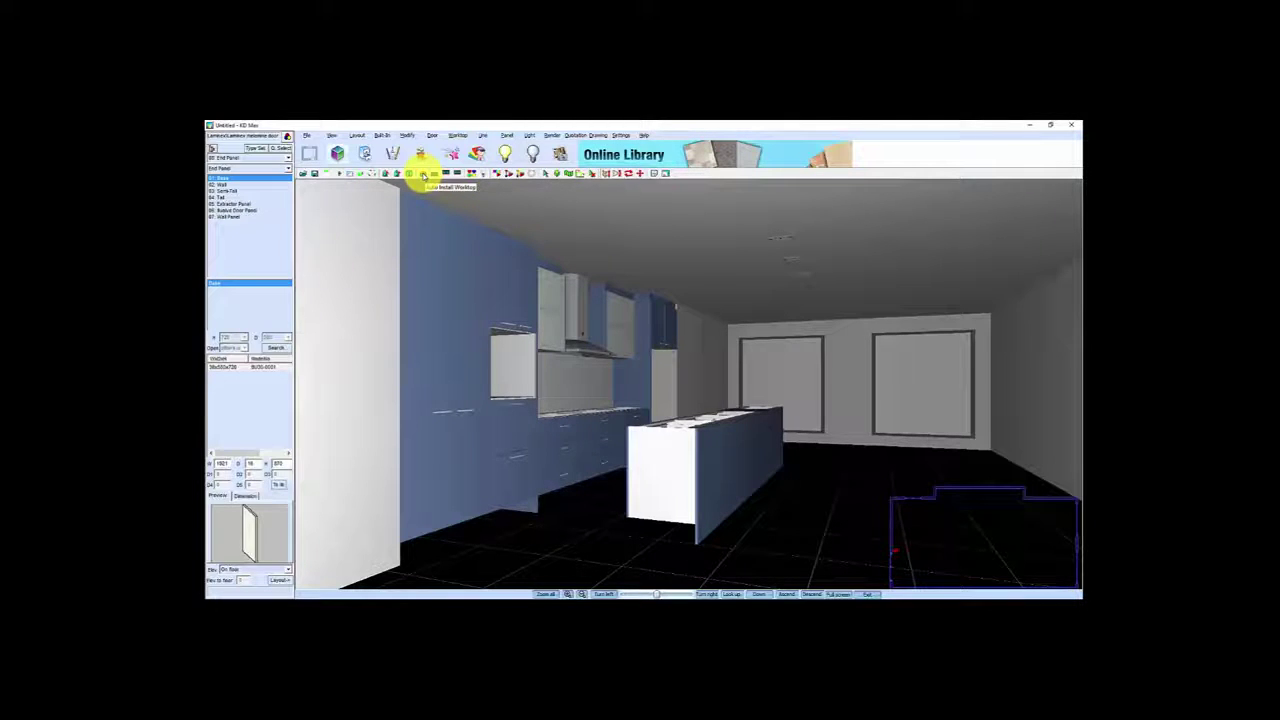
click(424, 176)
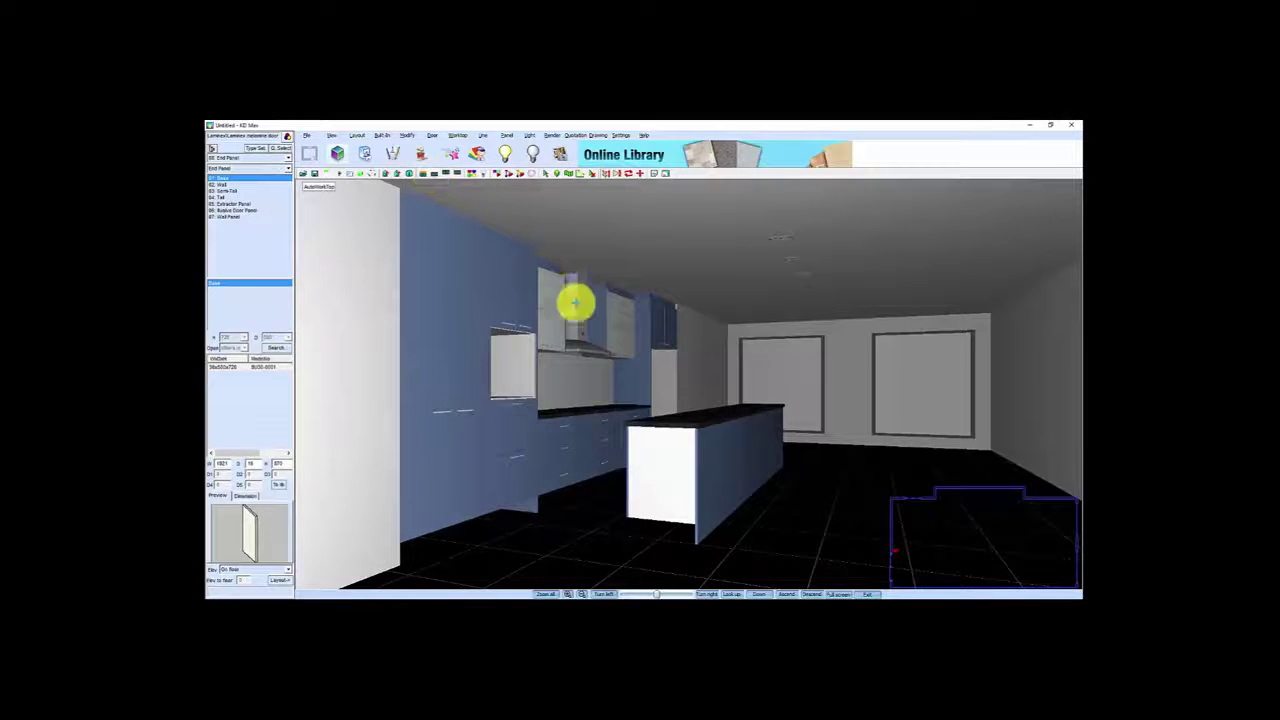
- Edit the island worktop by moving its rear side outward to form an overhang, and accept the resulting worktop size
scroll(600, 477, up, 5)
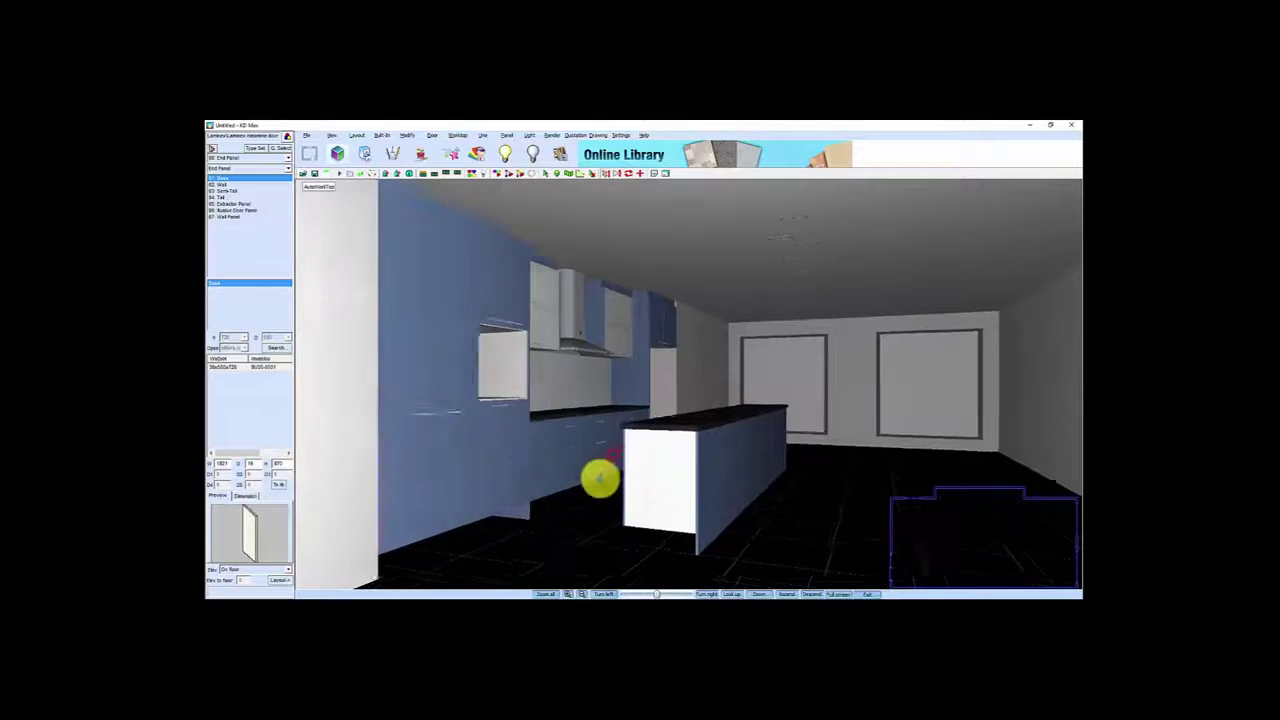
scroll(585, 512, down, 3)
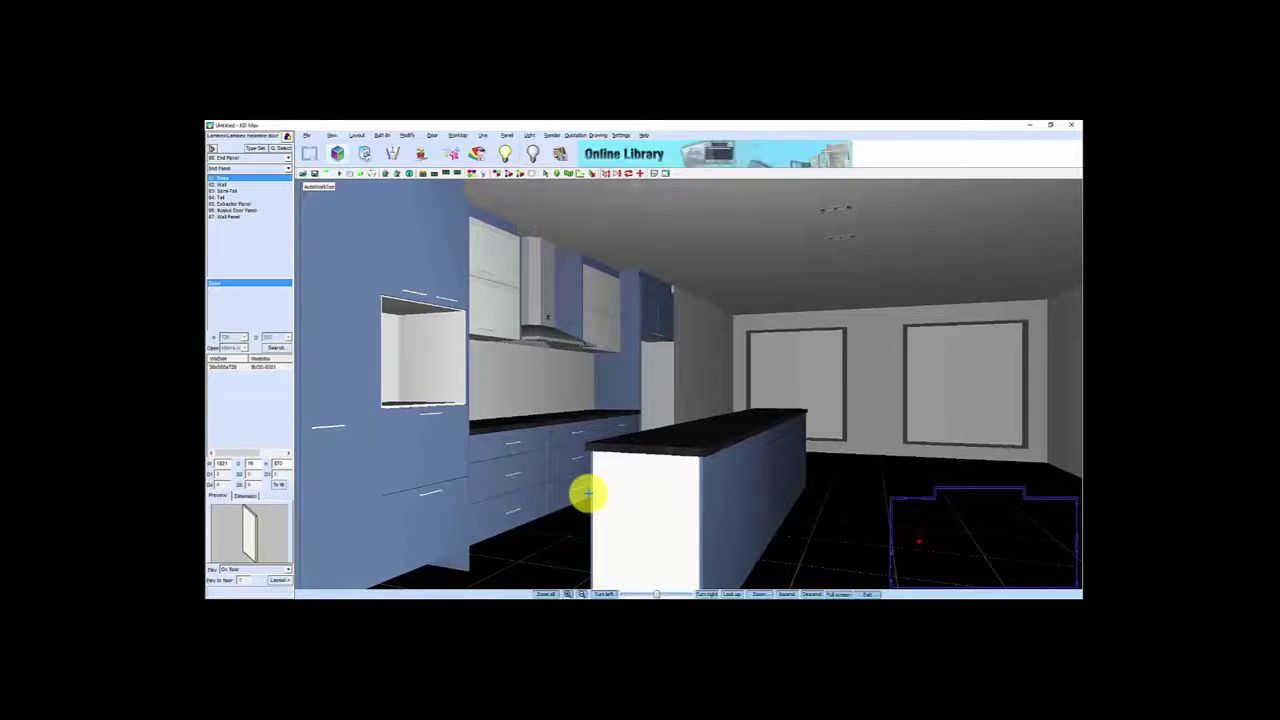
key(Right)
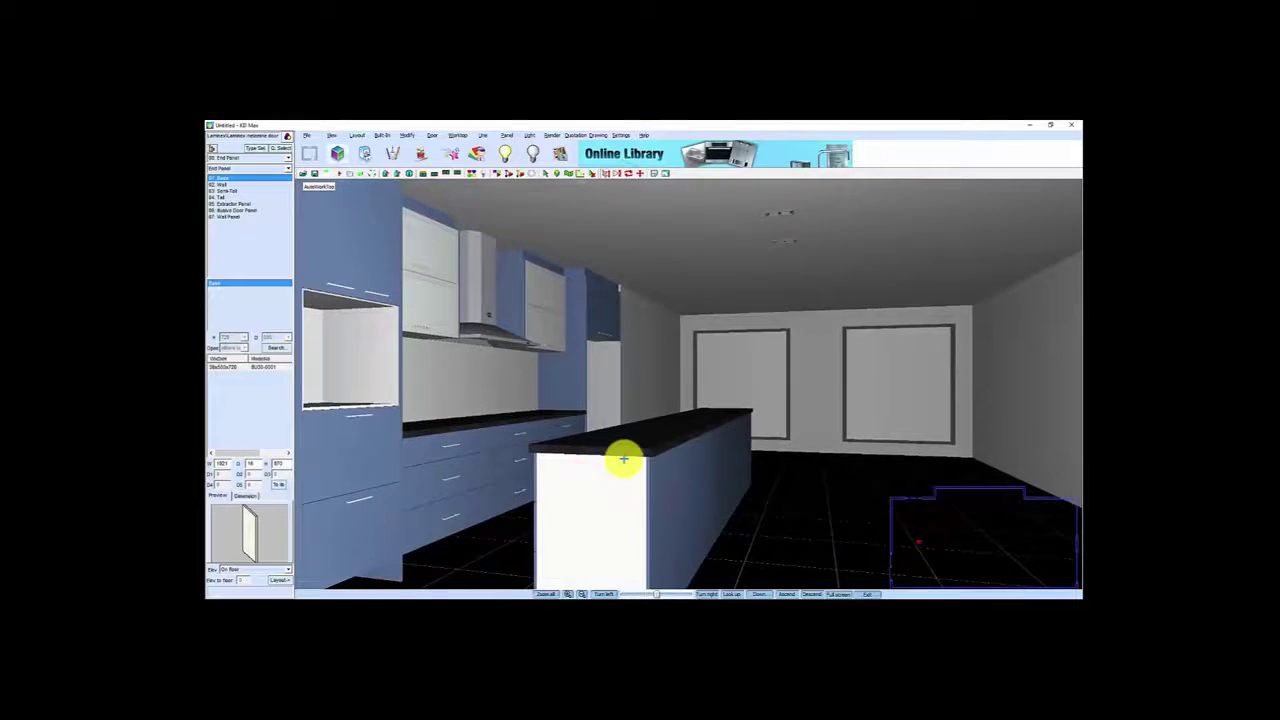
key(Right)
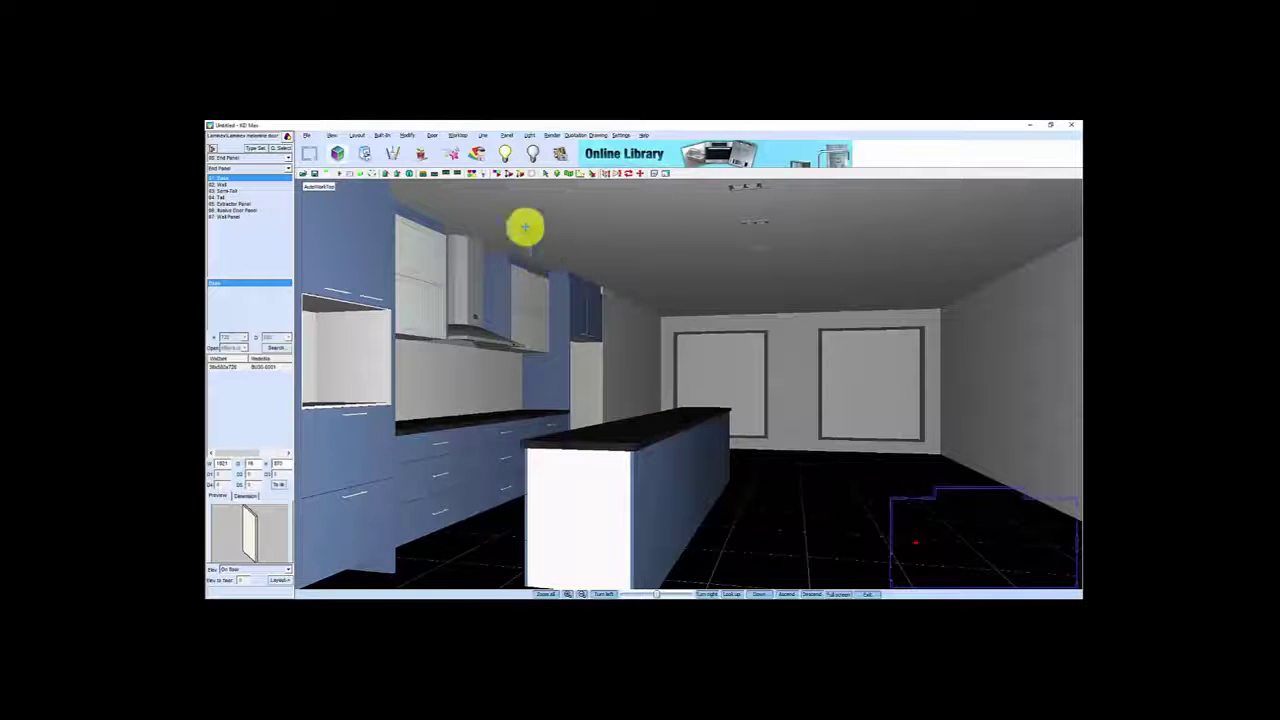
click(458, 135)
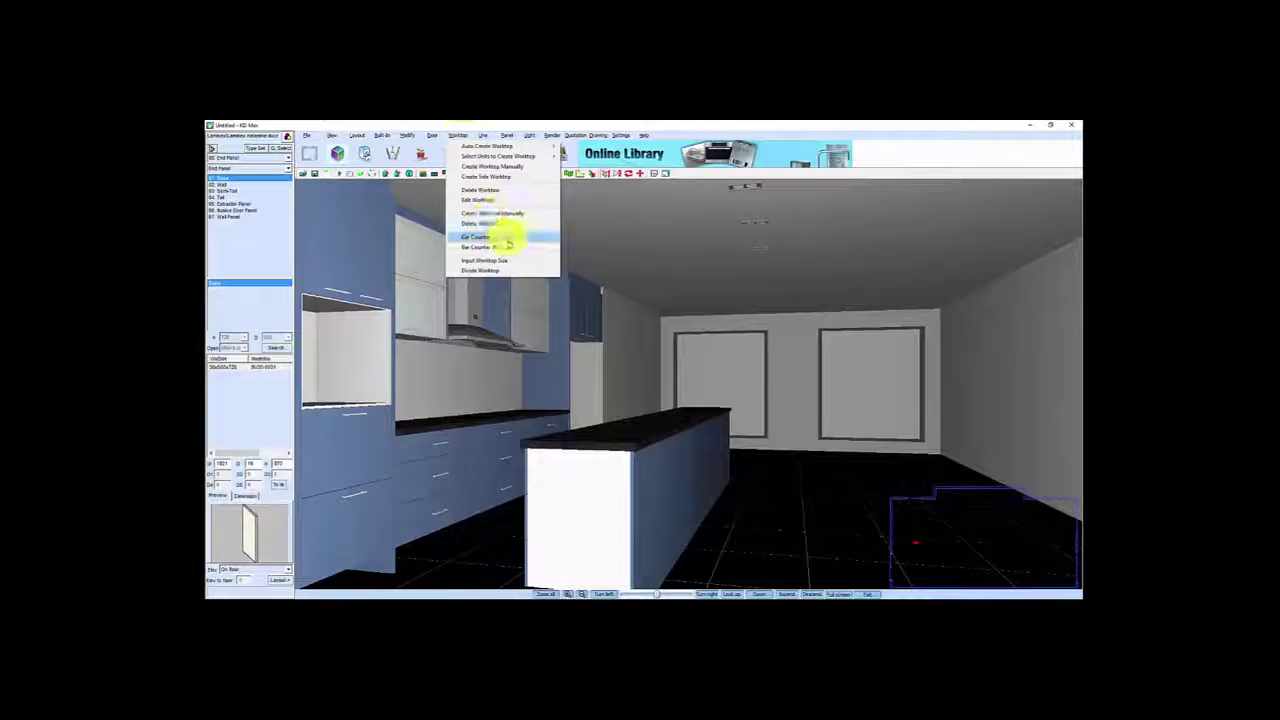
click(478, 199)
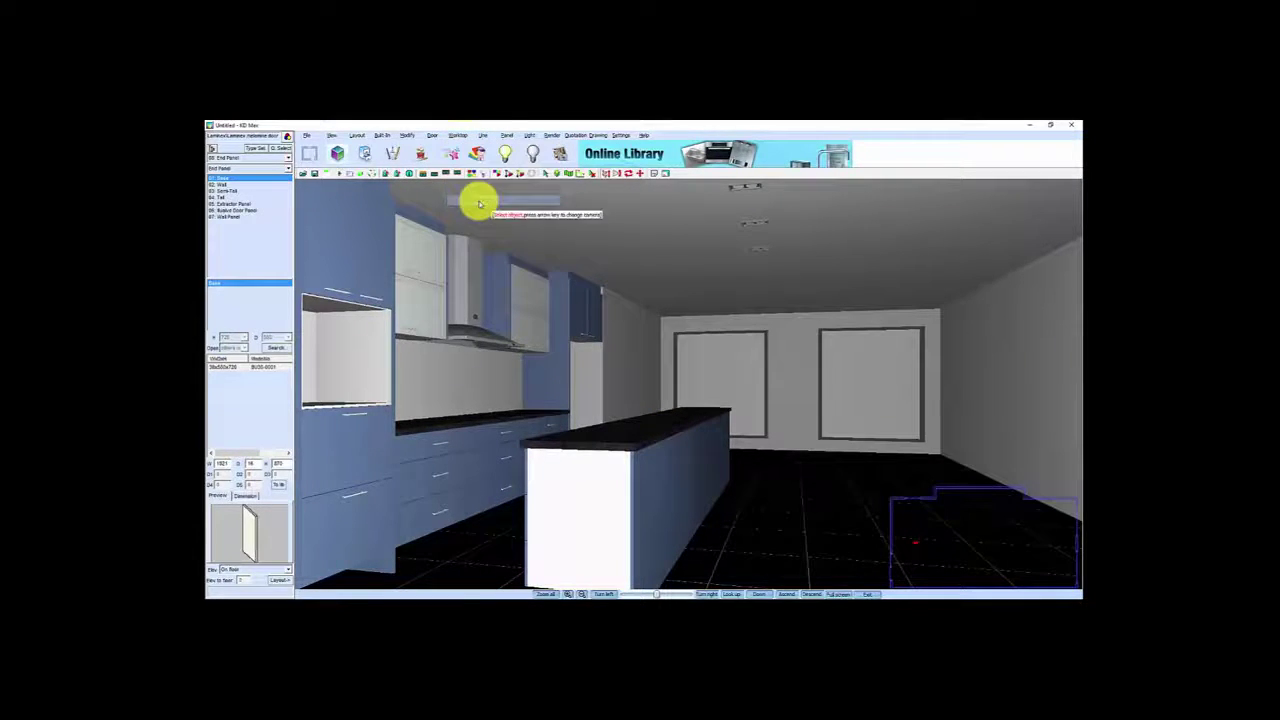
click(677, 424)
right_click(677, 422)
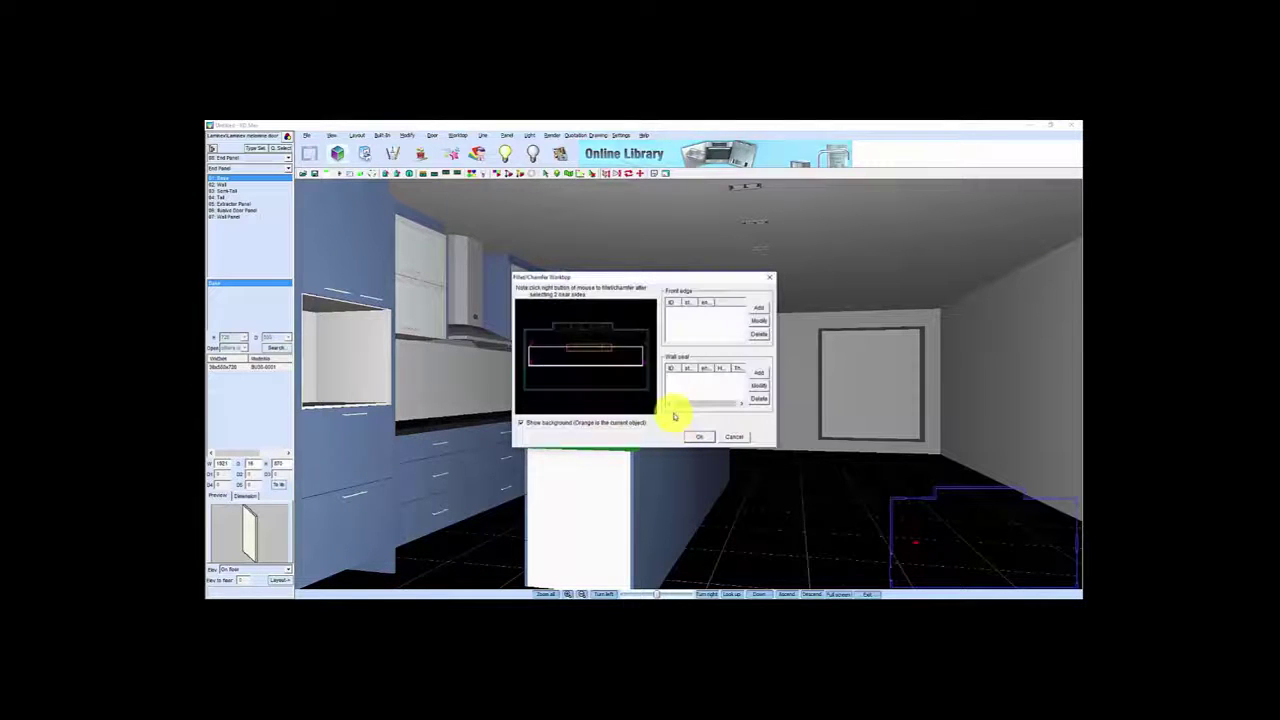
right_click(597, 368)
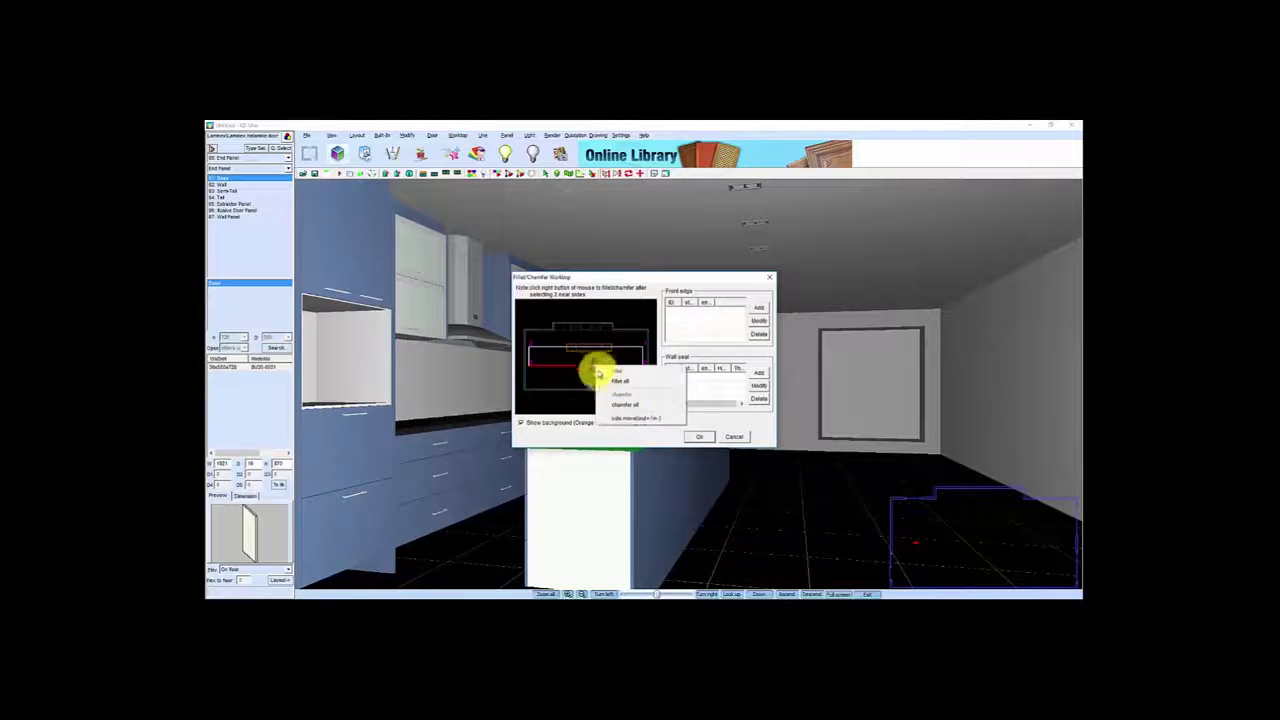
click(621, 410)
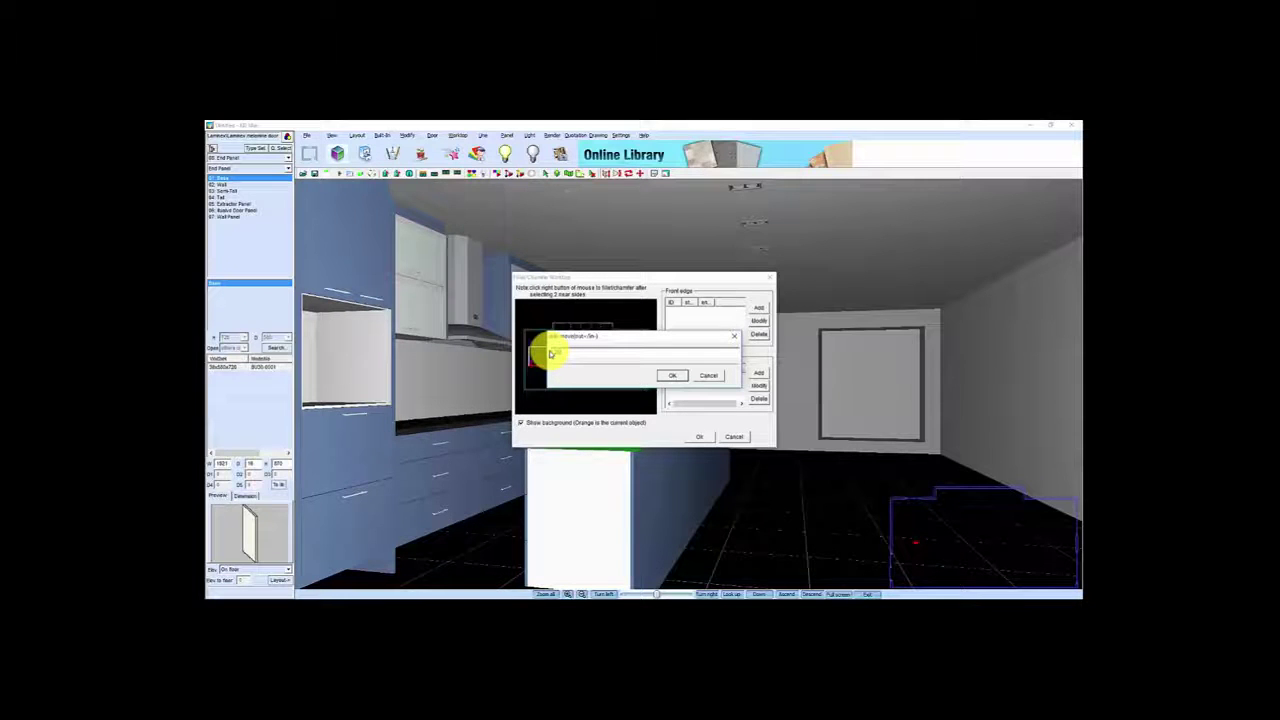
key(Return)
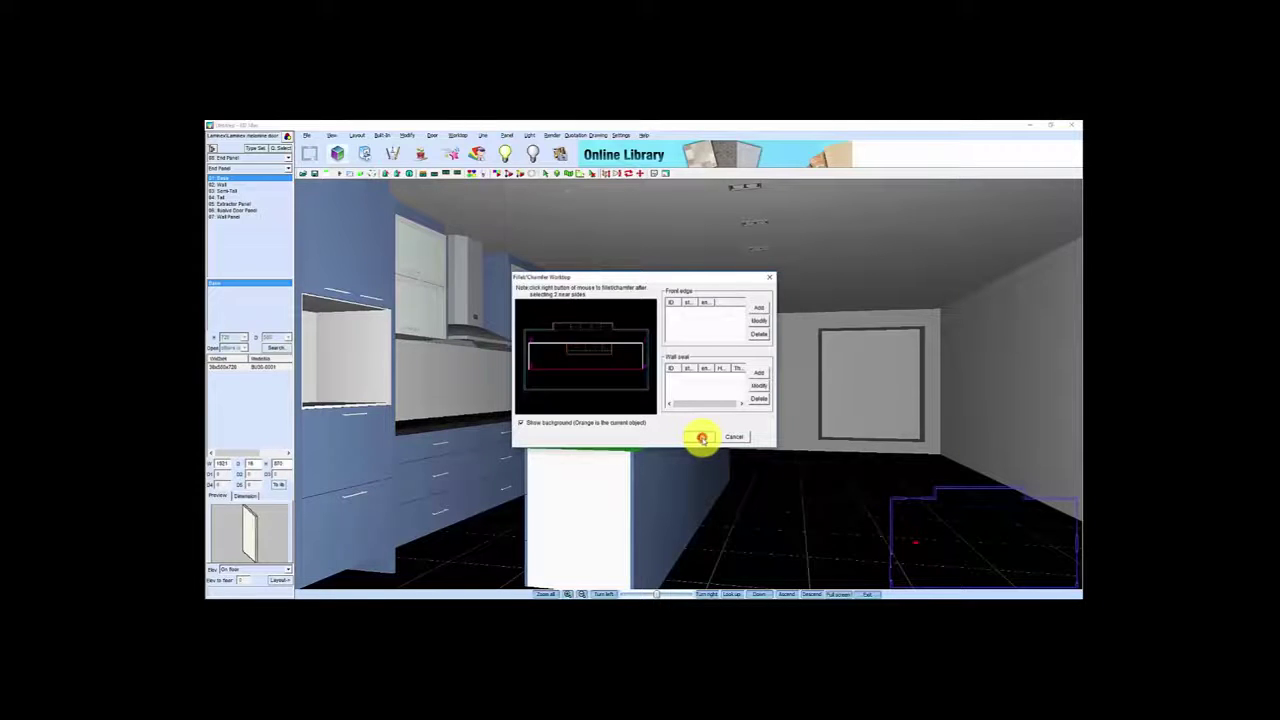
click(703, 438)
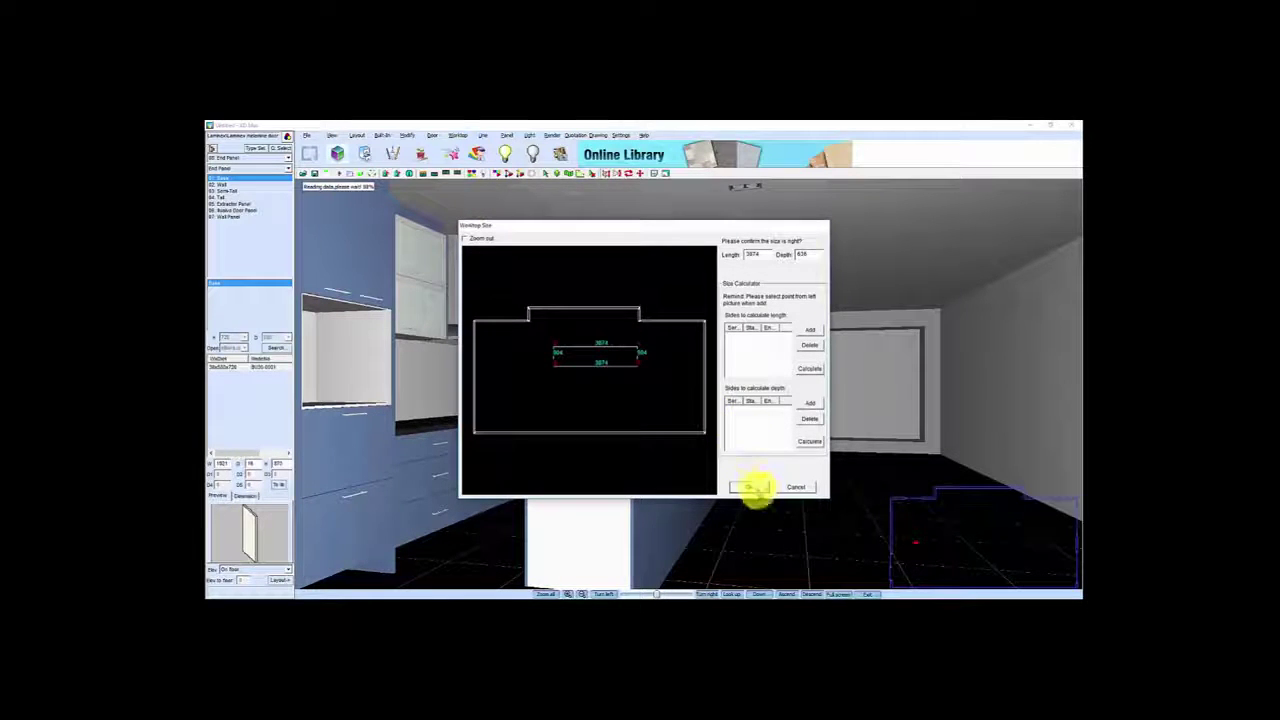
click(750, 487)
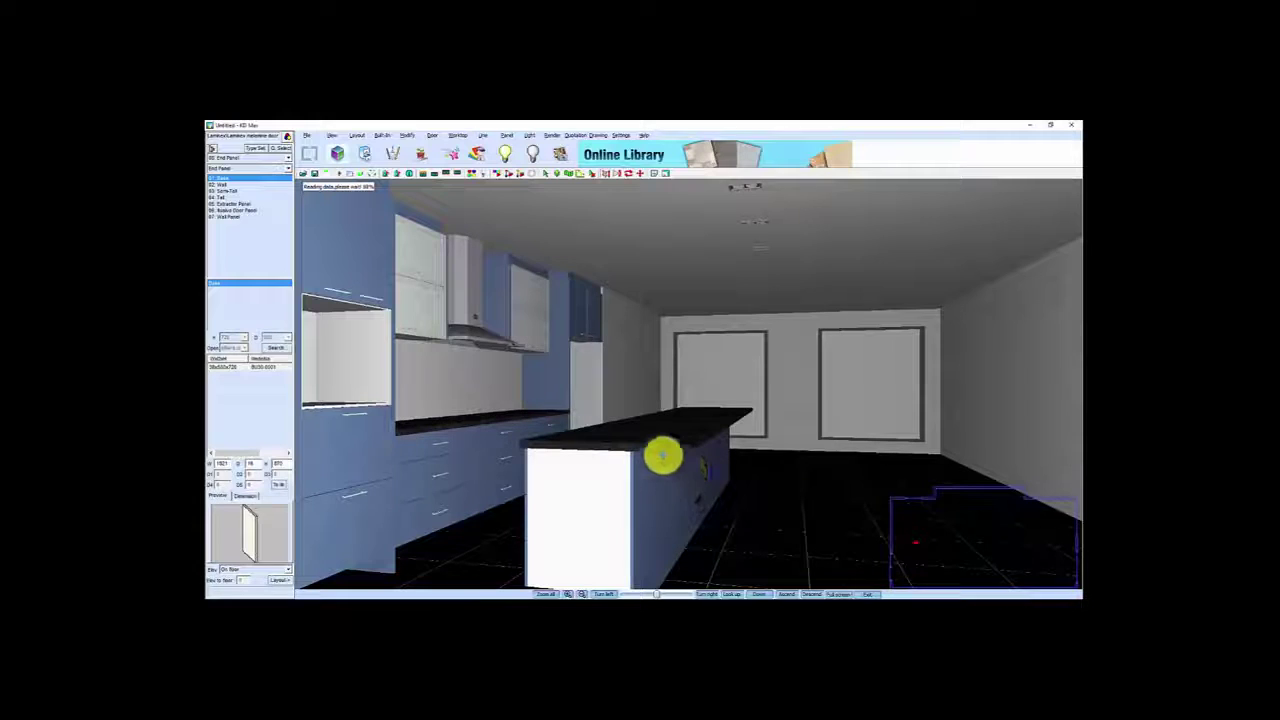
- Create a Style4 side worktop down to the floor on the island's oven-side end edge, with its width set to 24
scroll(663, 489, down, 2)
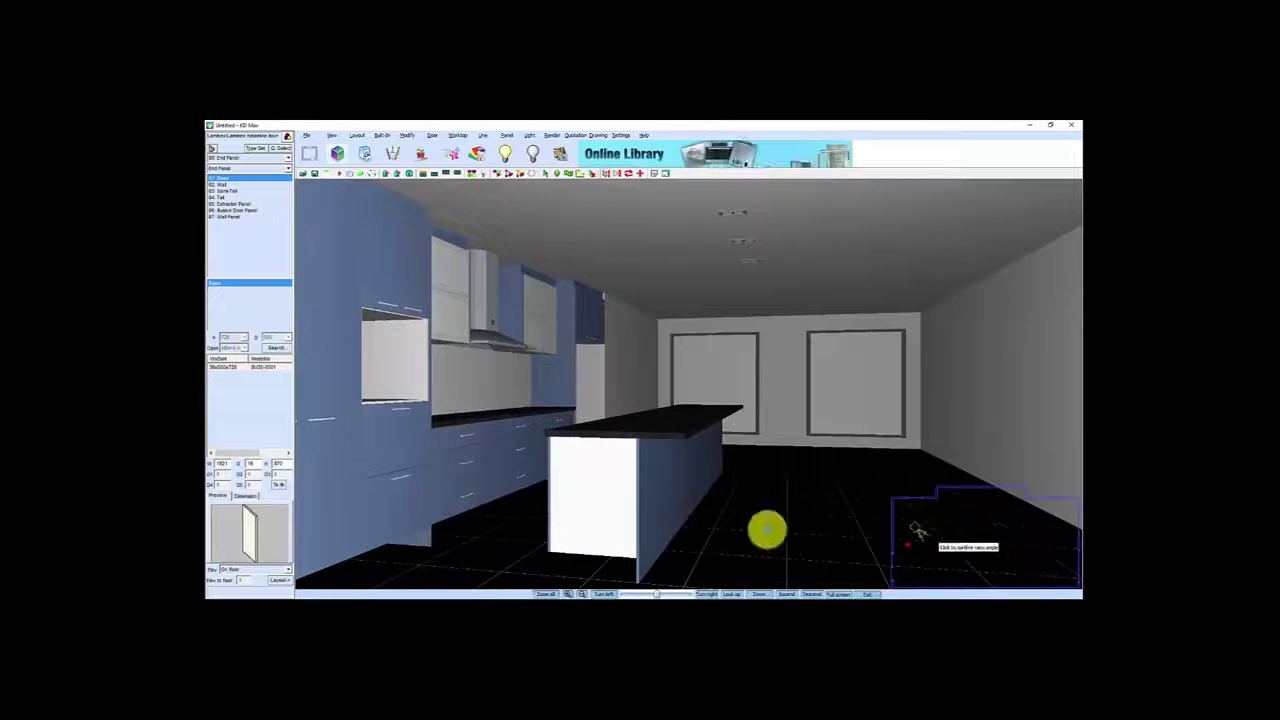
click(957, 522)
drag(789, 537, 689, 449)
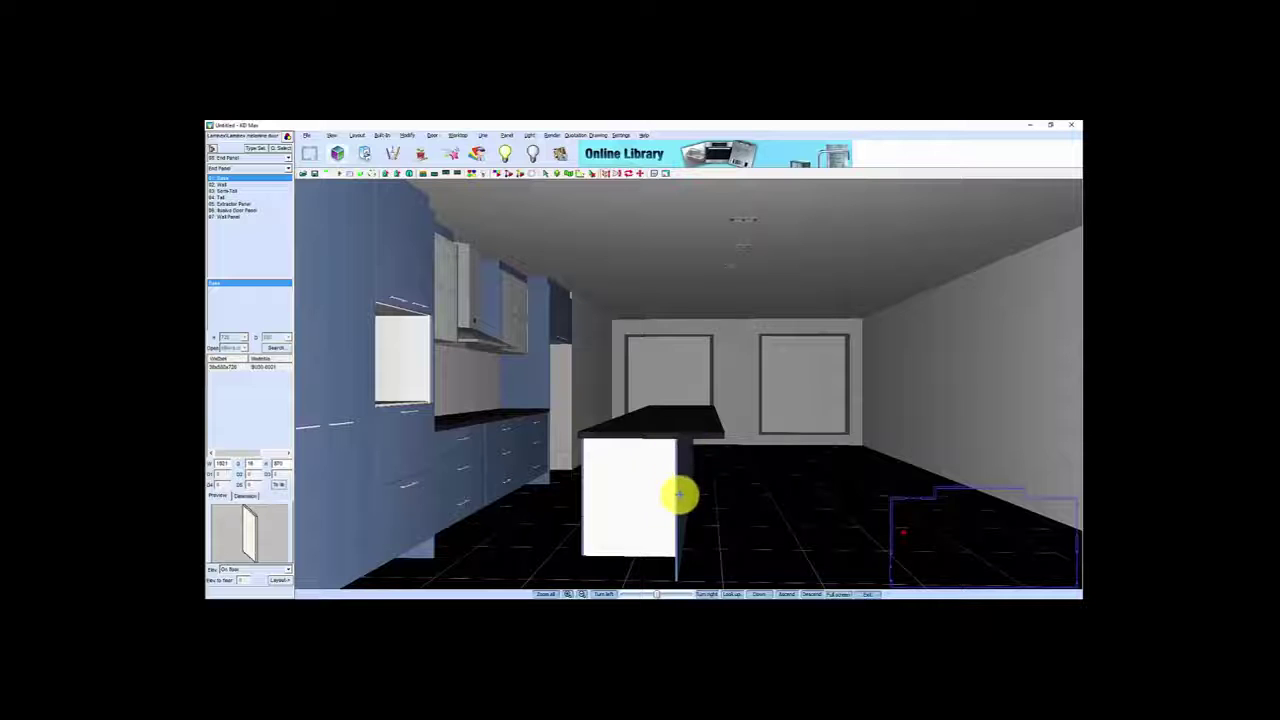
drag(649, 517, 649, 514)
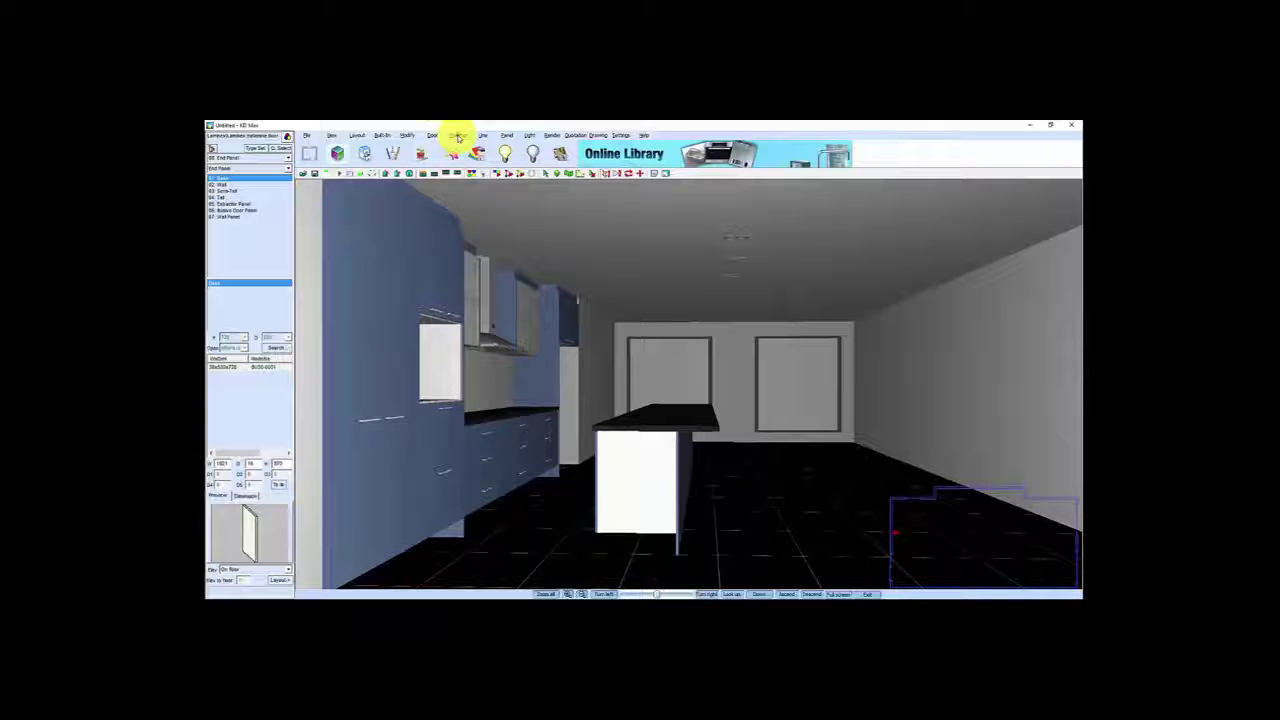
click(458, 136)
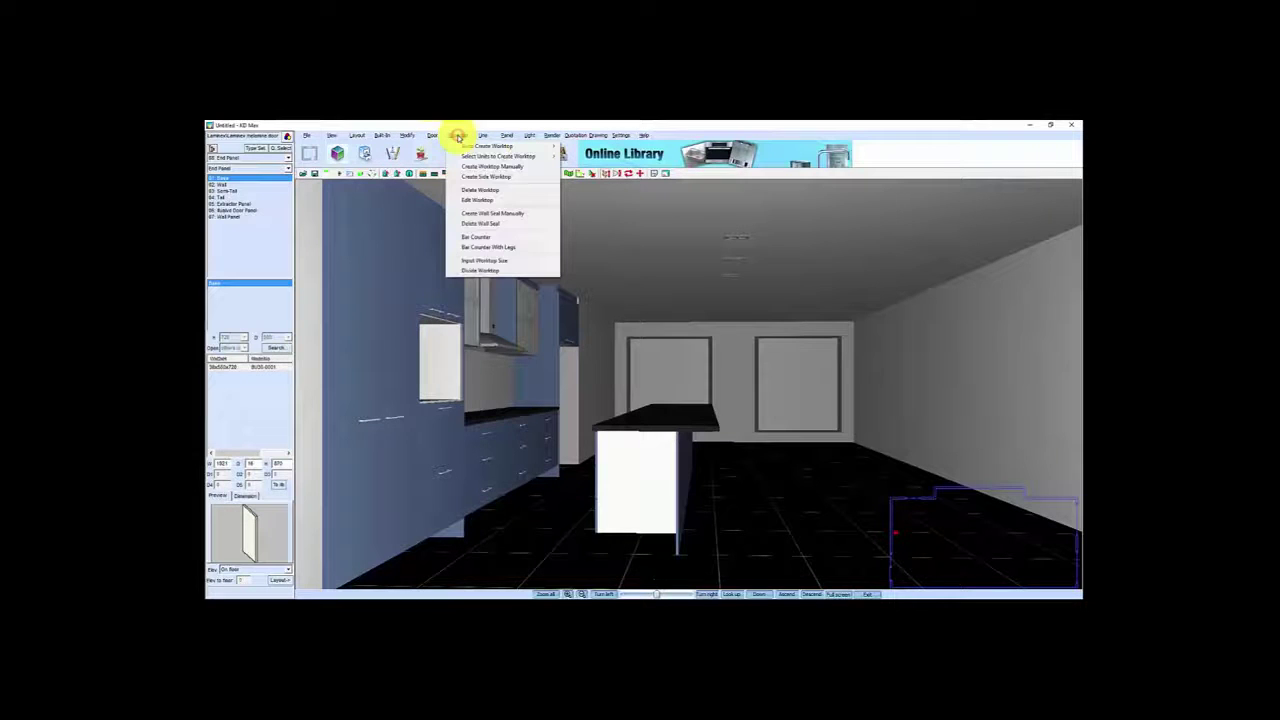
click(488, 178)
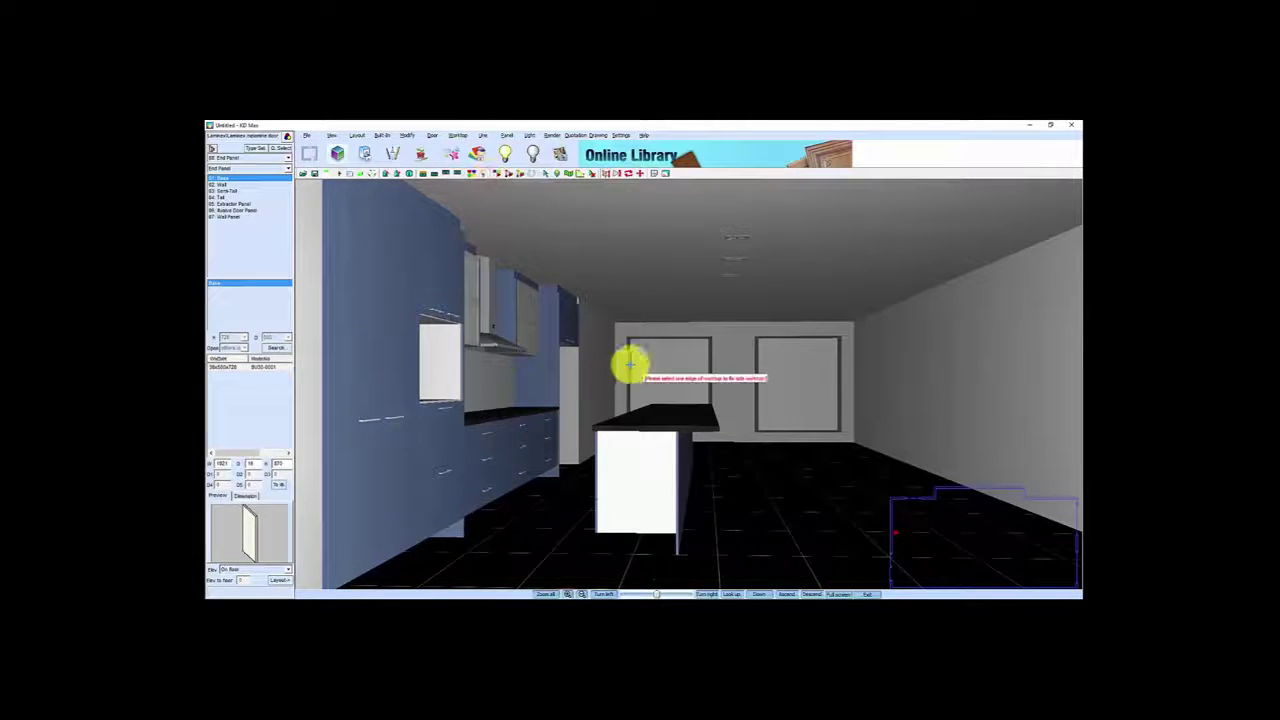
click(655, 425)
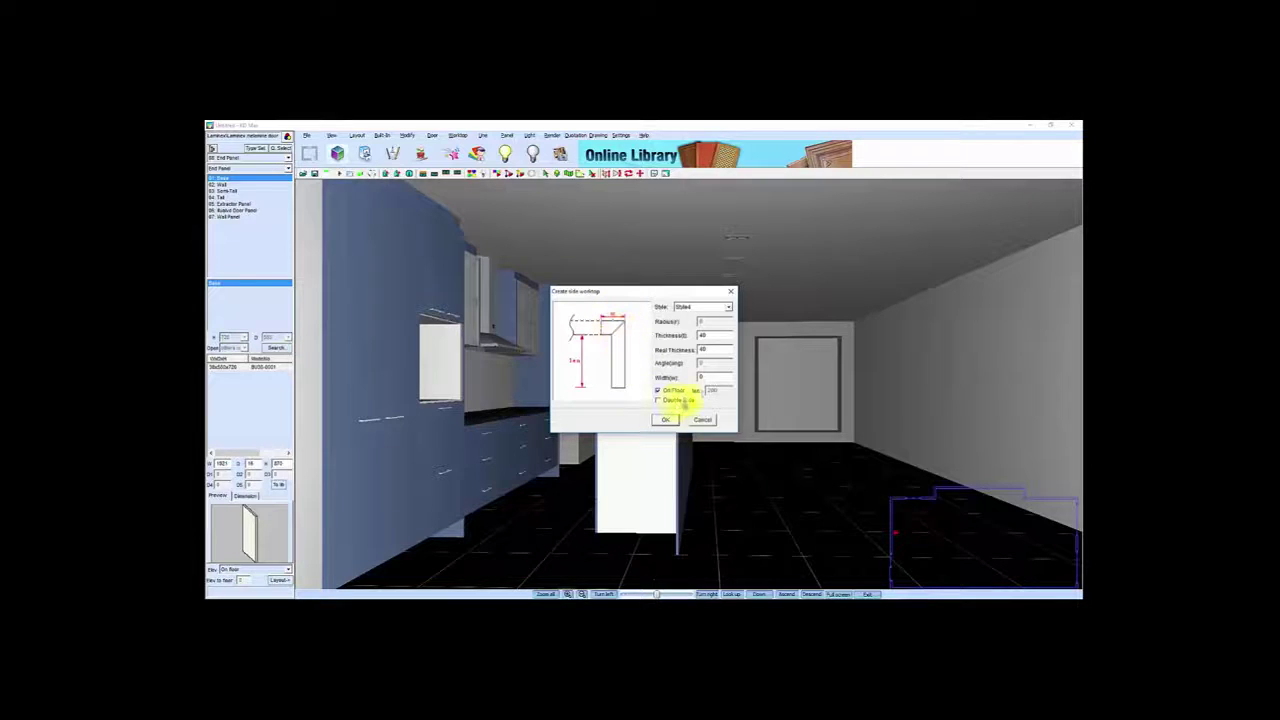
click(704, 375)
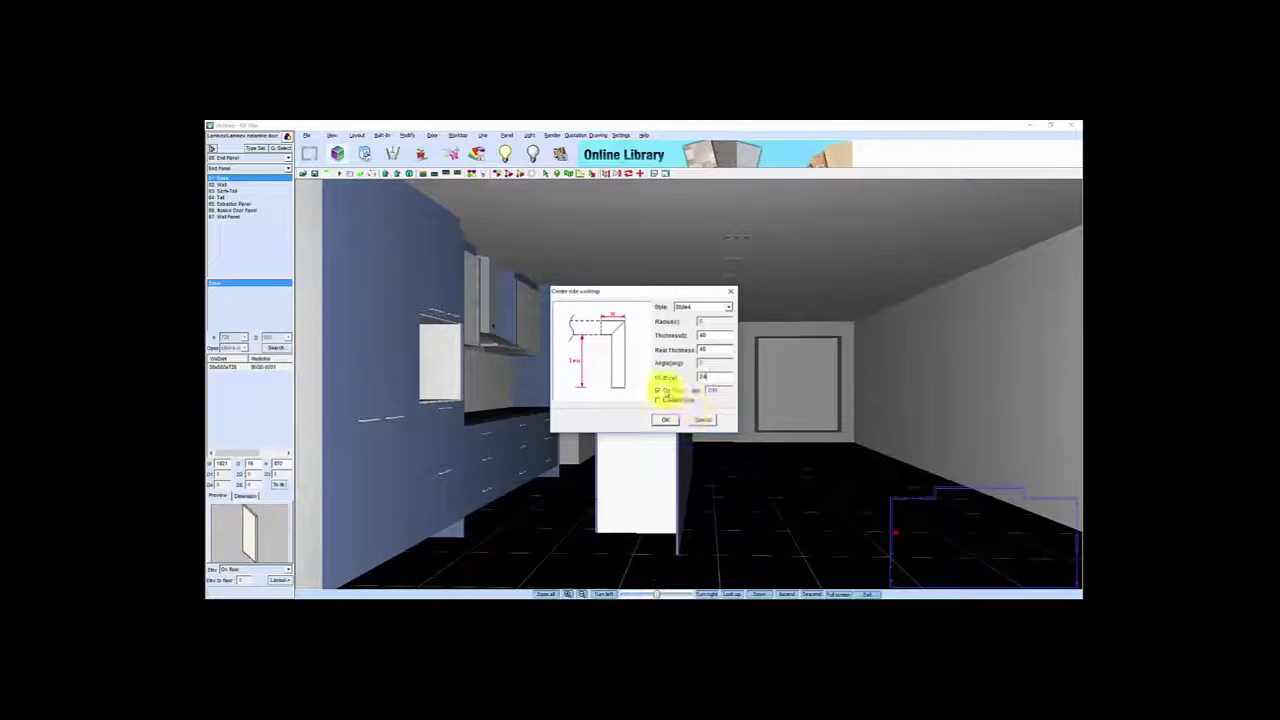
click(665, 419)
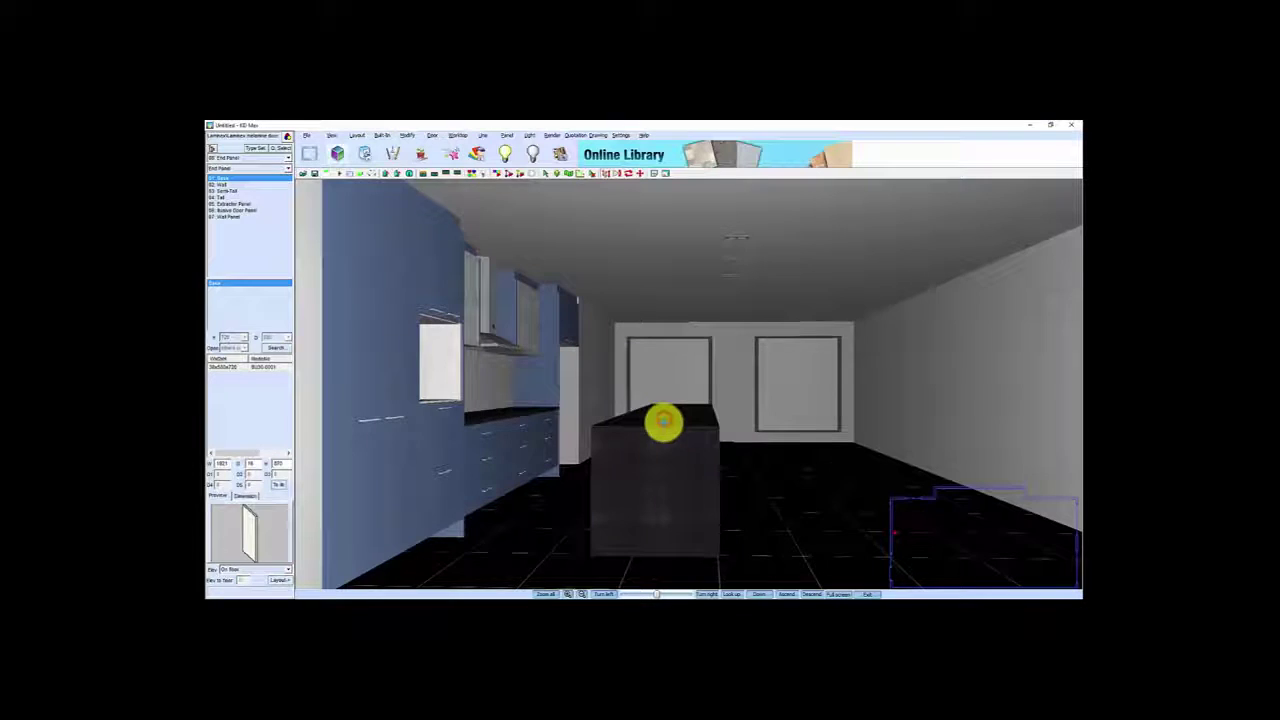
- Fit the texture map to the new side worktop's outer face, oriented East with 1 by 1 repeats
key(Down)
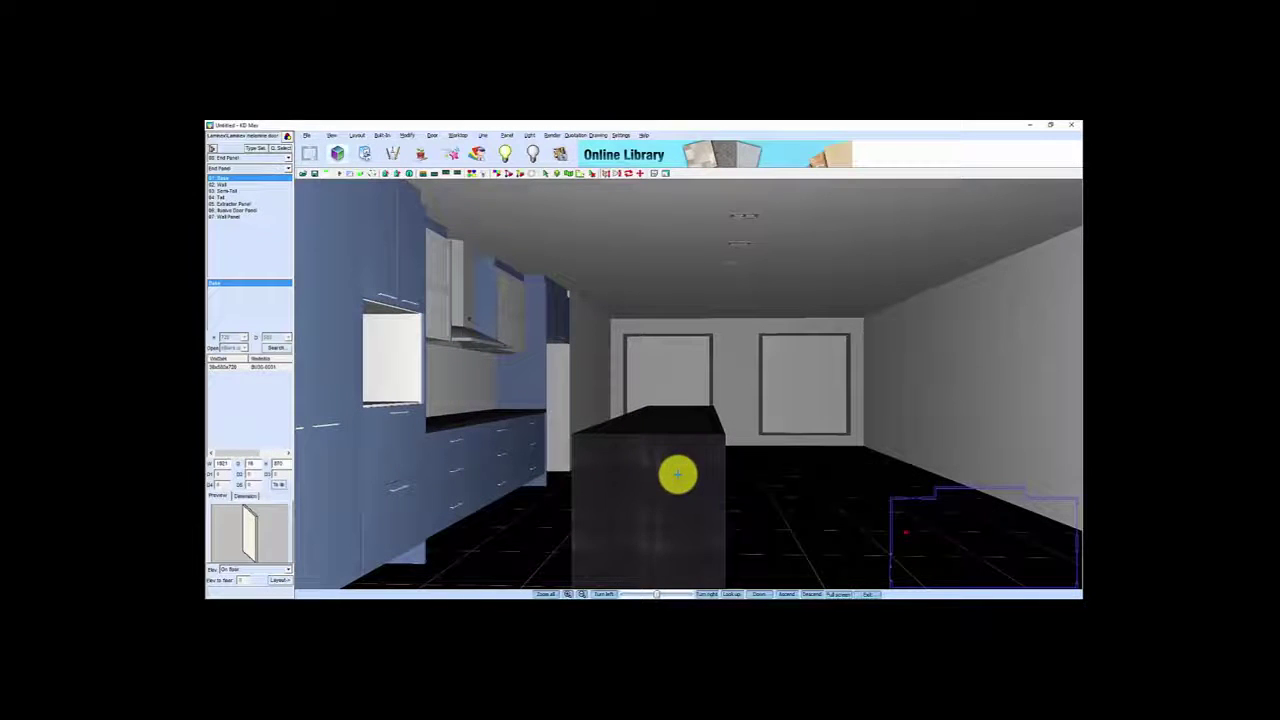
key(Down)
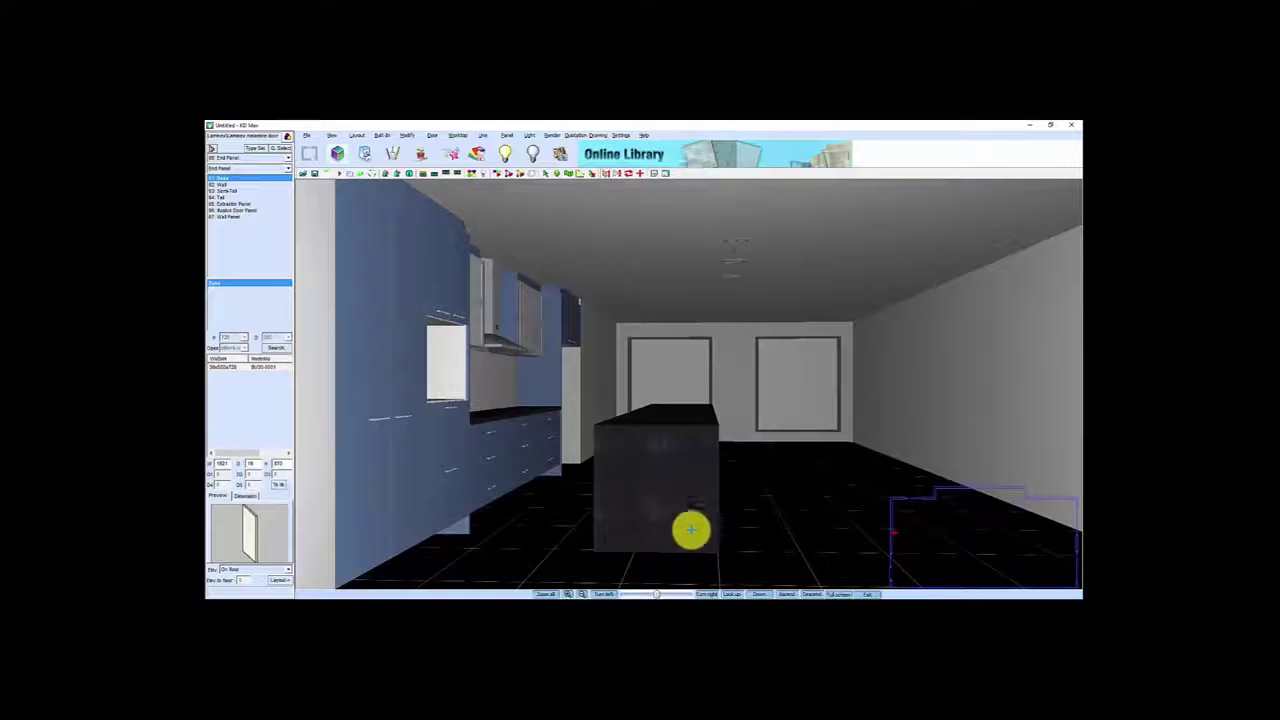
click(551, 135)
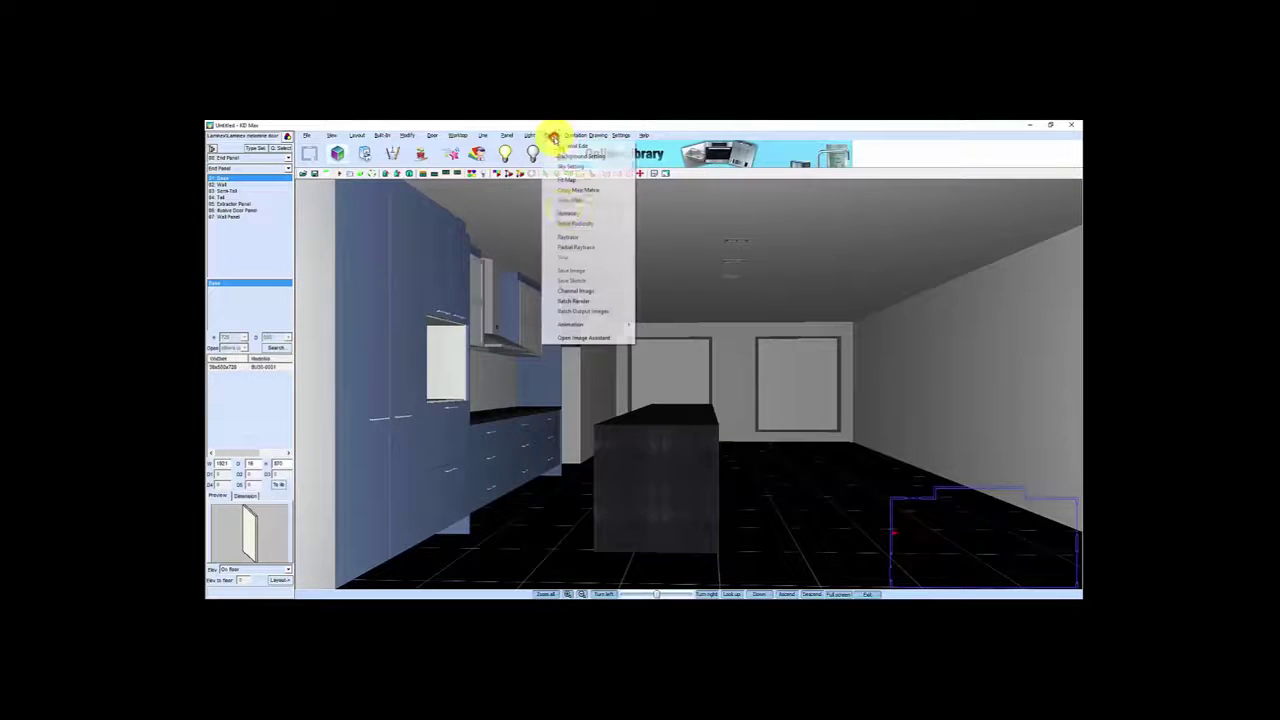
click(570, 181)
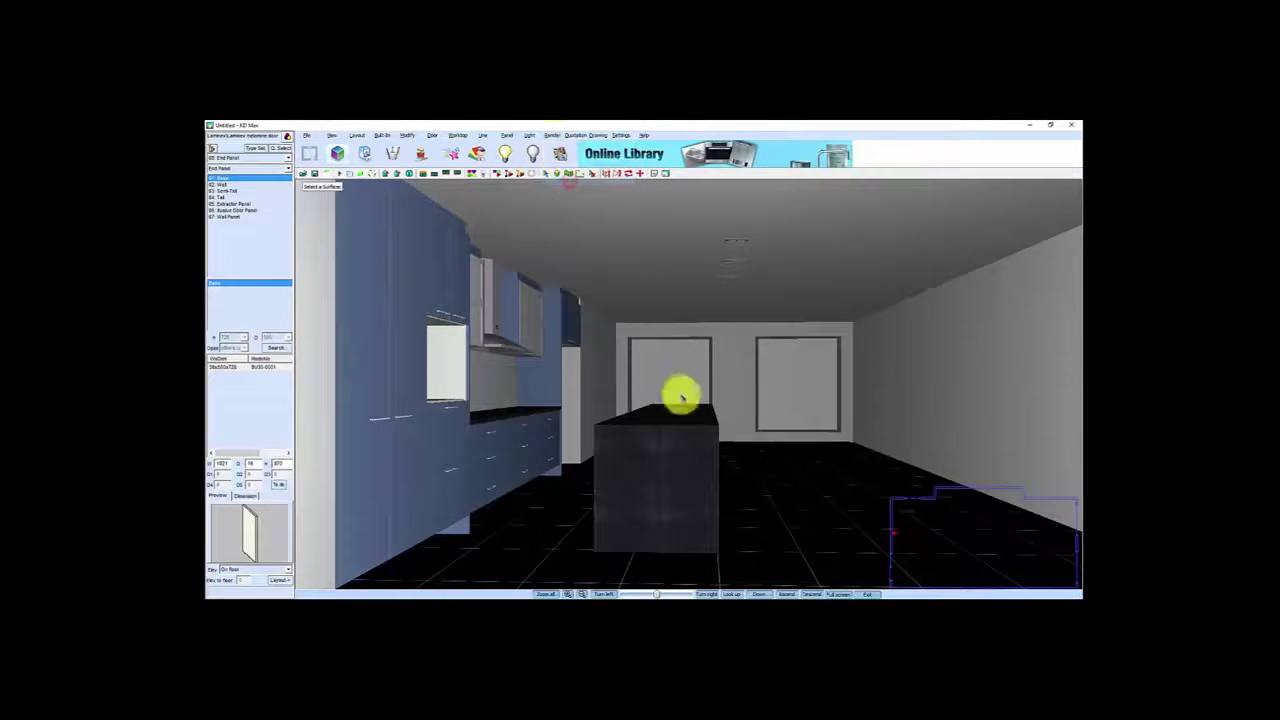
click(660, 483)
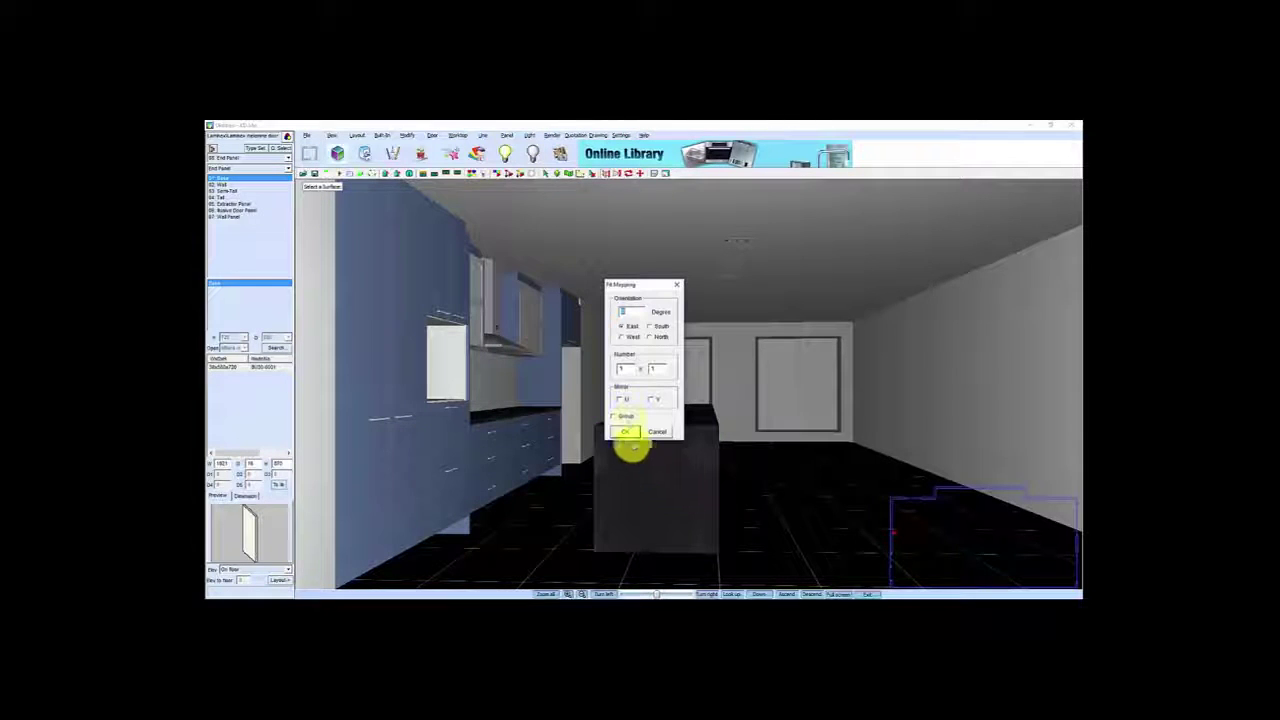
click(628, 434)
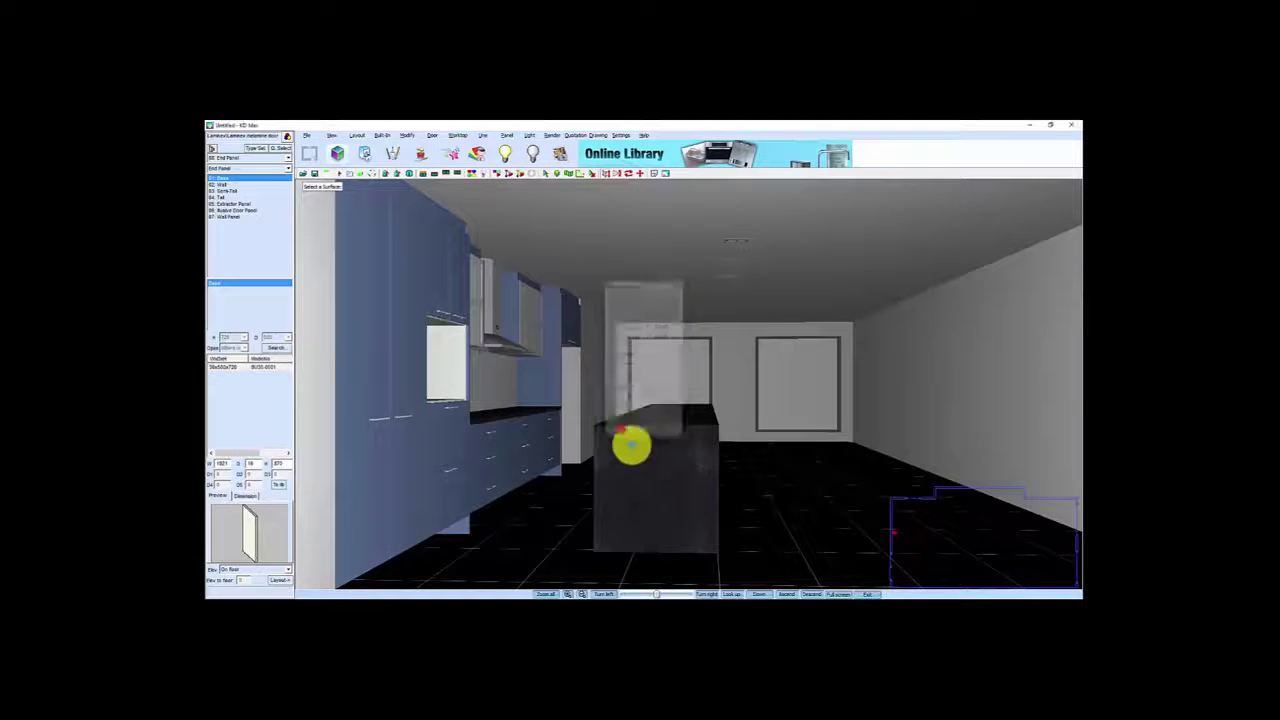
- Create a matching Style4 side worktop, width 24 and down to the floor, on the island's opposite end edge
drag(646, 471, 734, 529)
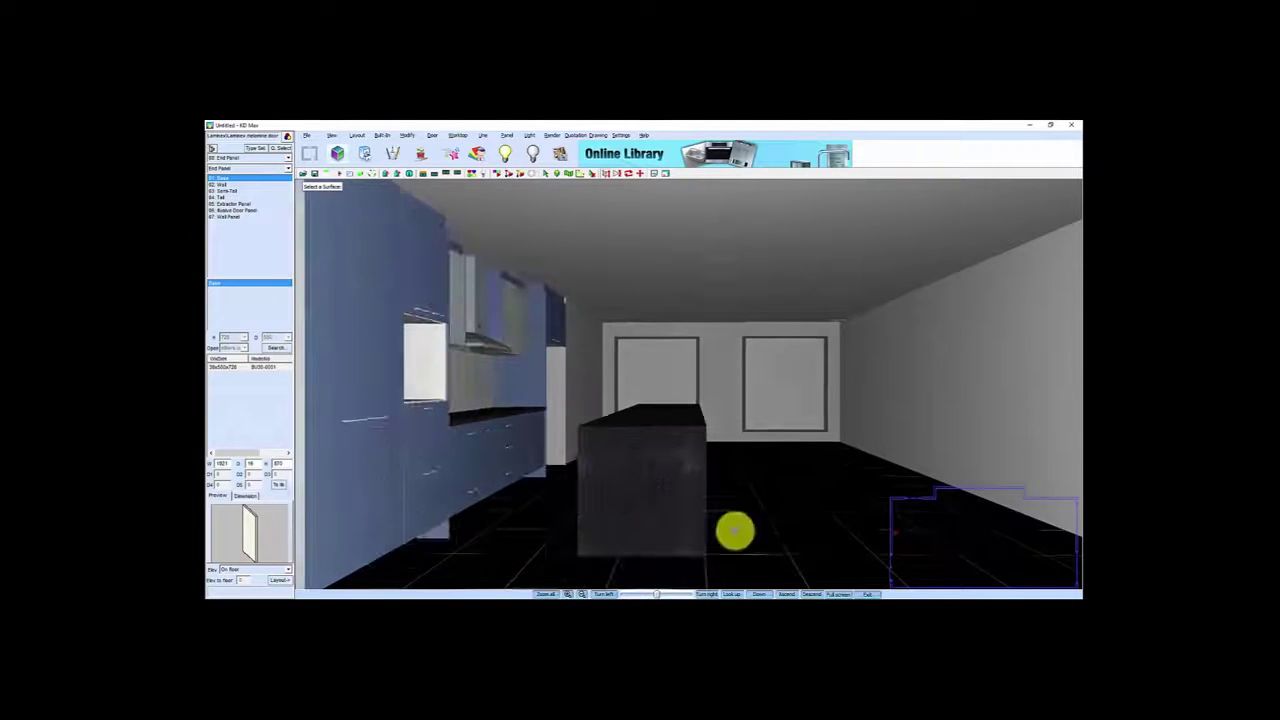
click(1065, 533)
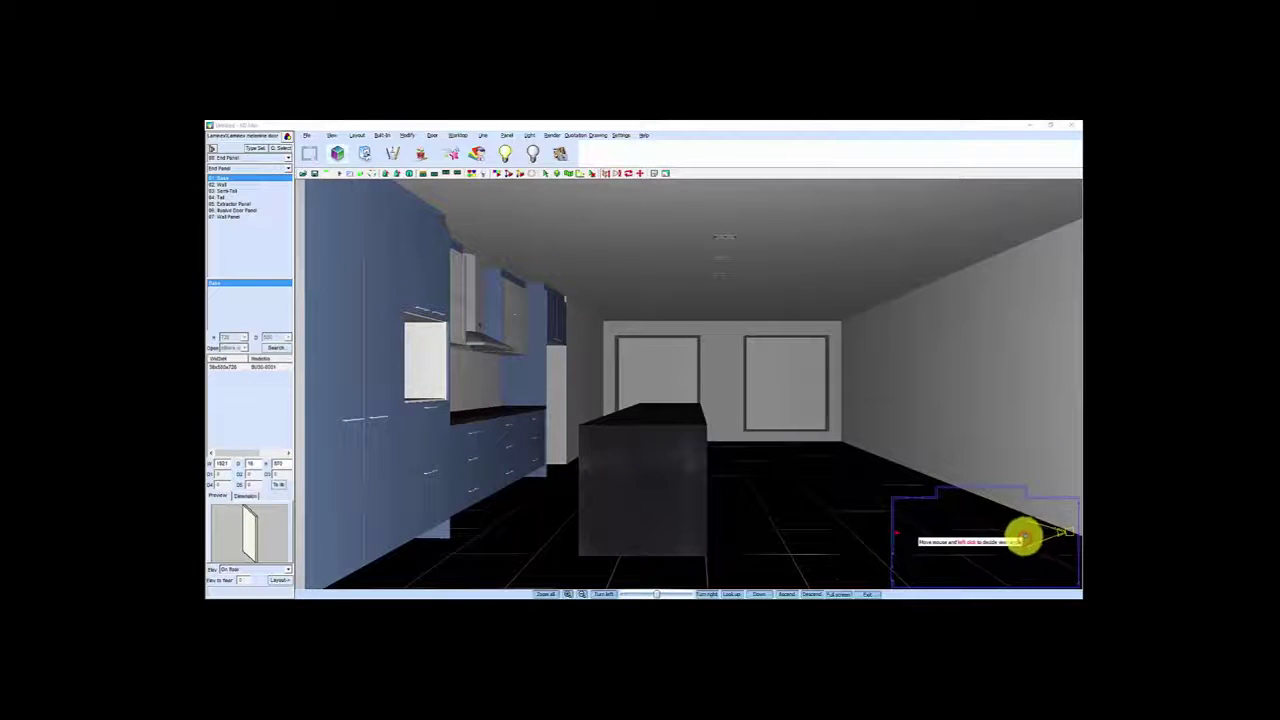
click(1017, 534)
drag(786, 535, 765, 468)
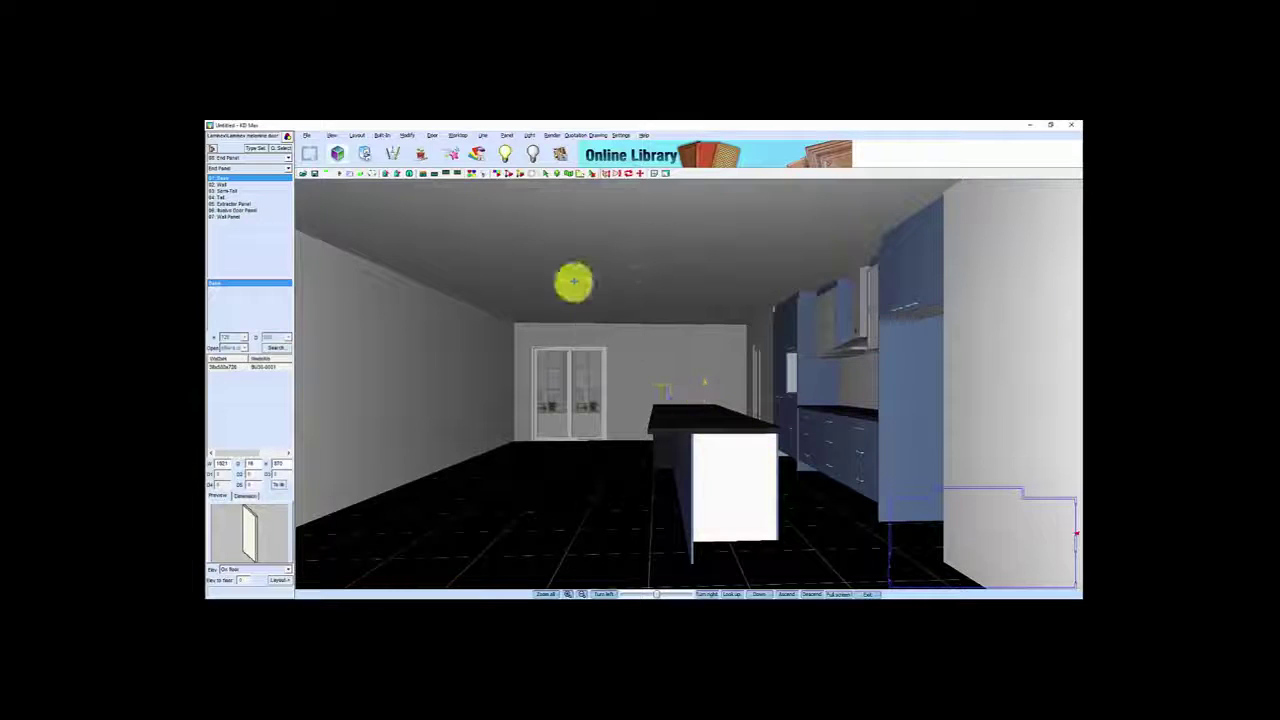
click(457, 135)
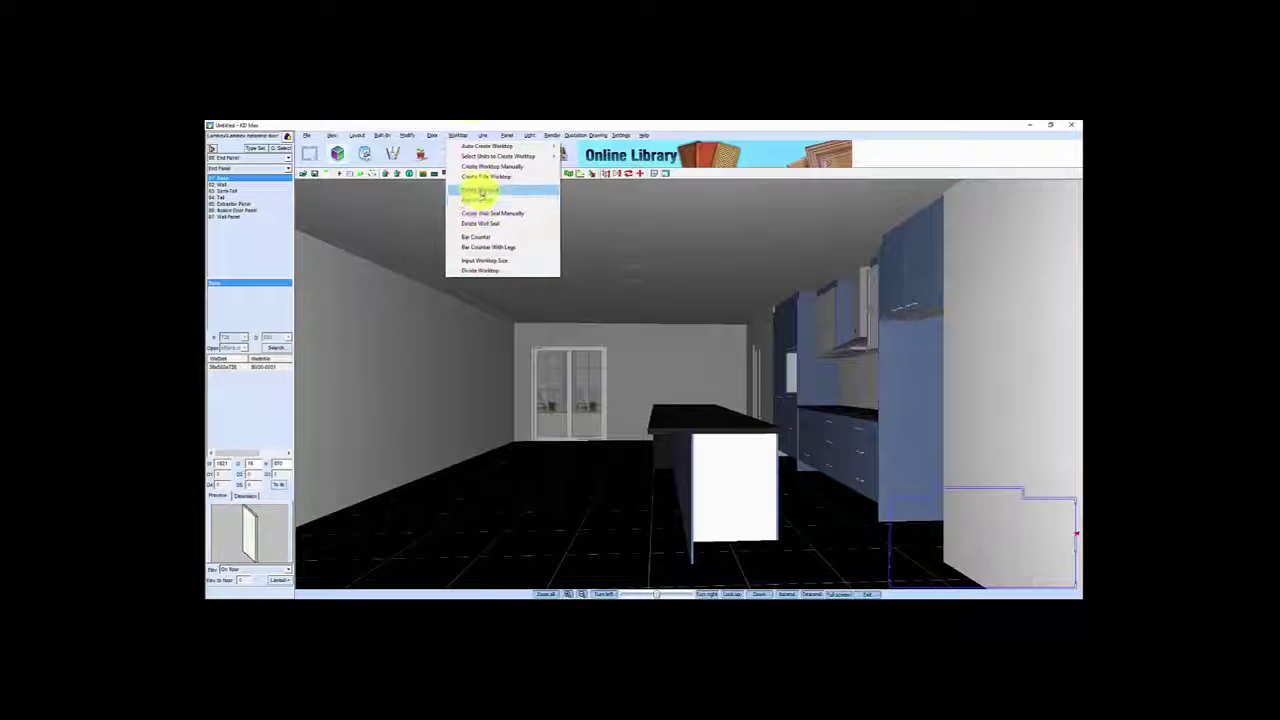
click(482, 176)
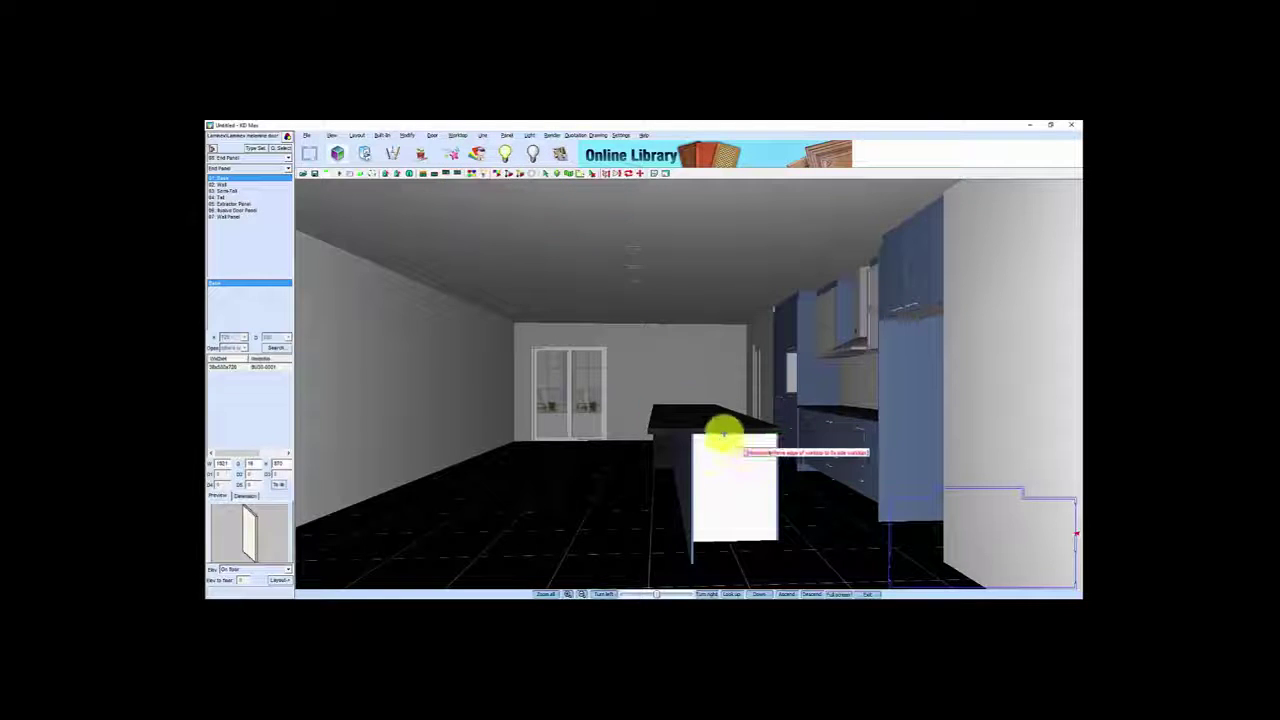
click(712, 428)
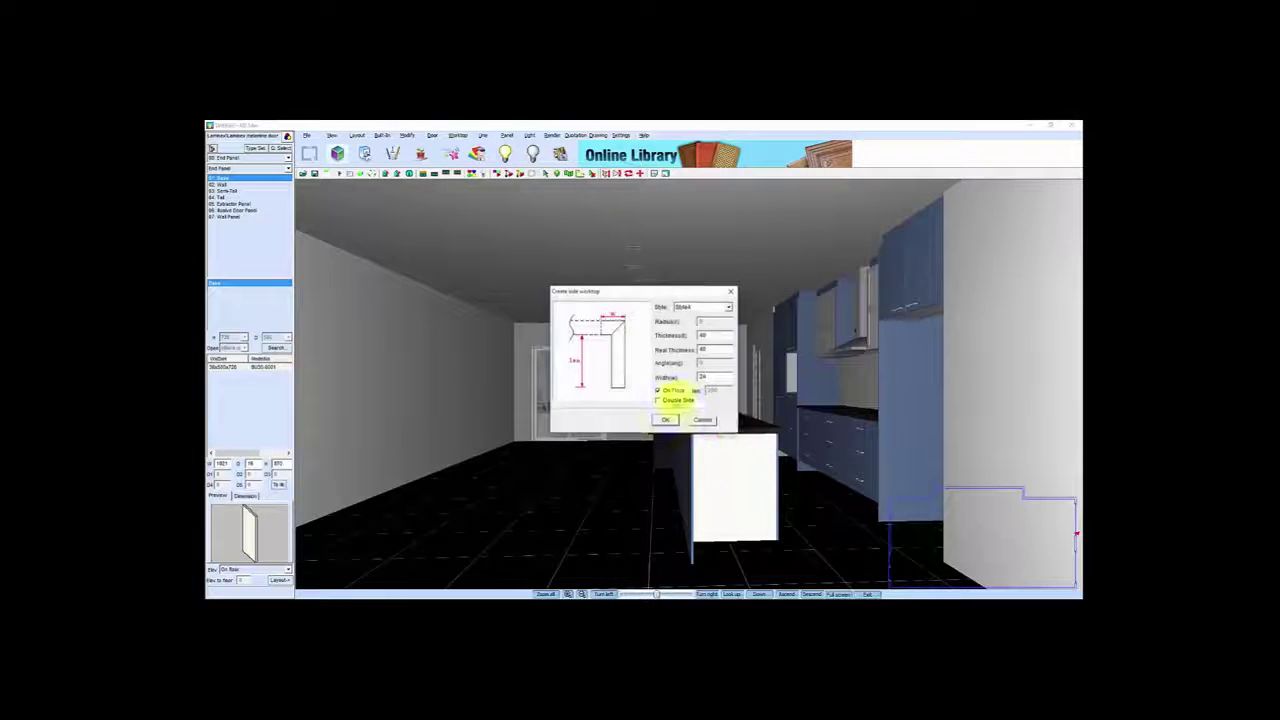
click(667, 420)
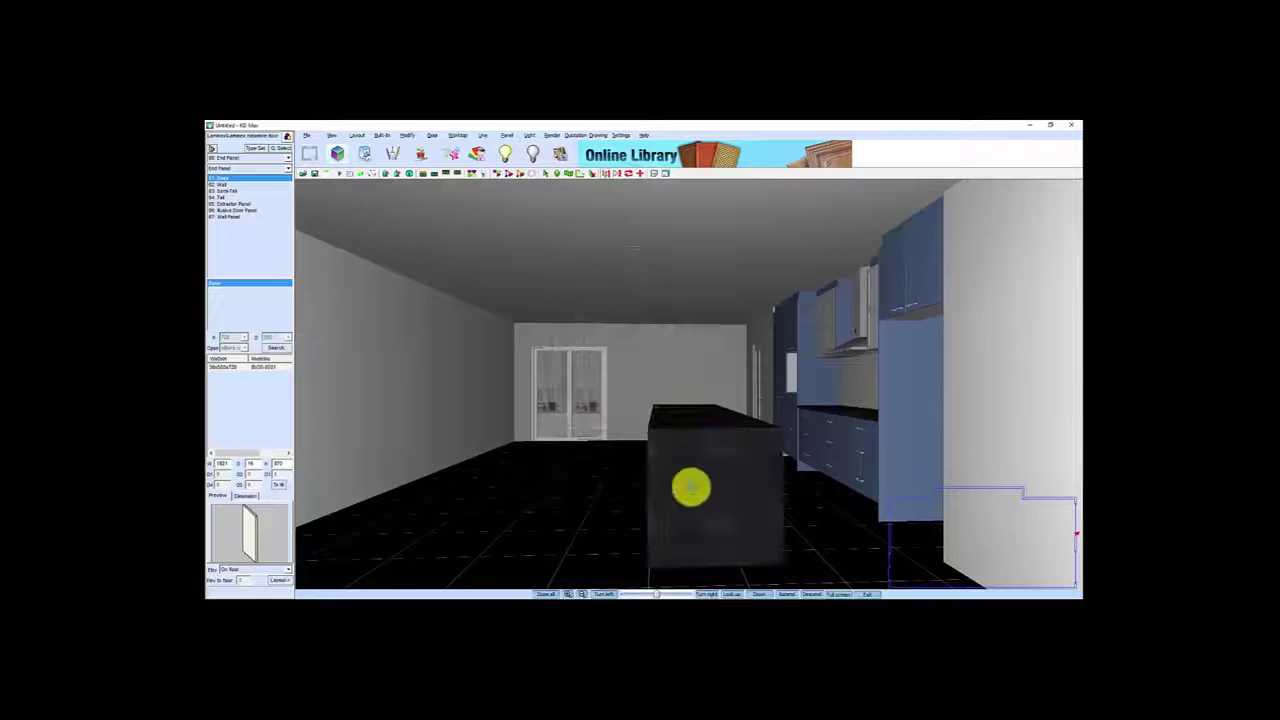
- Fit the texture map to the outer face of the side worktop at the island's opposite end, with 1 by 1 repeats
key(Right)
key(Right)
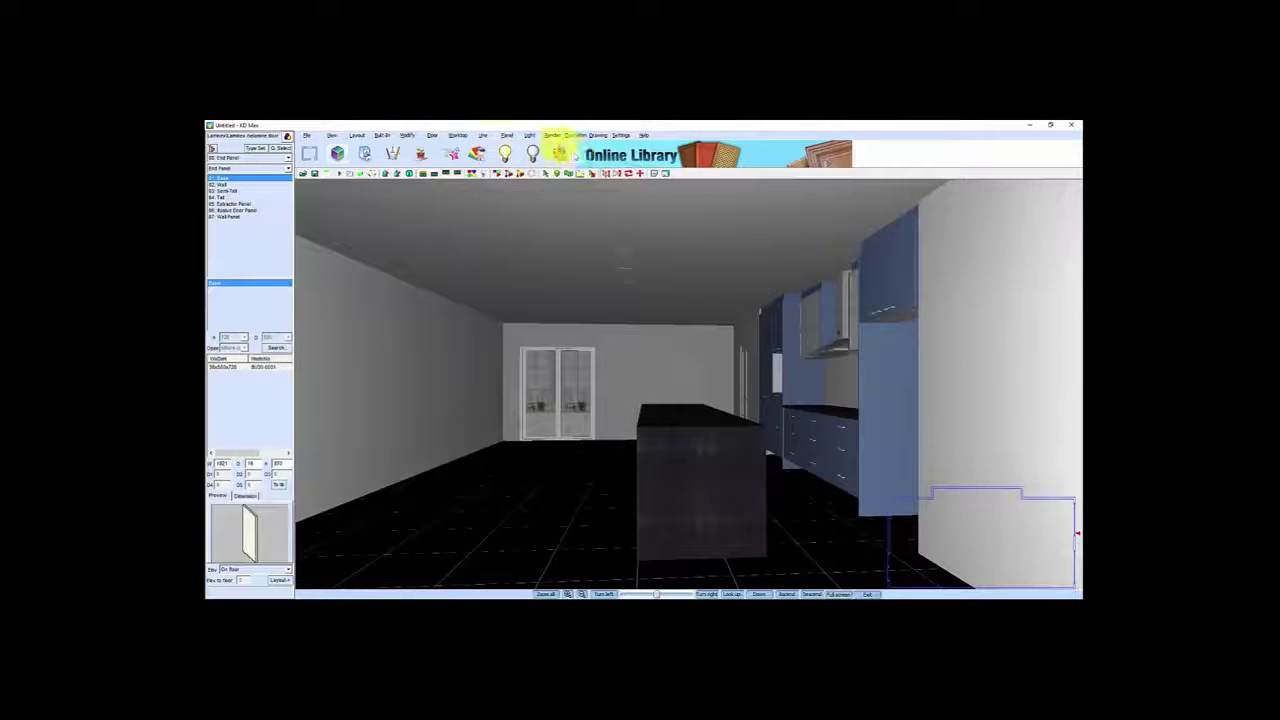
click(550, 136)
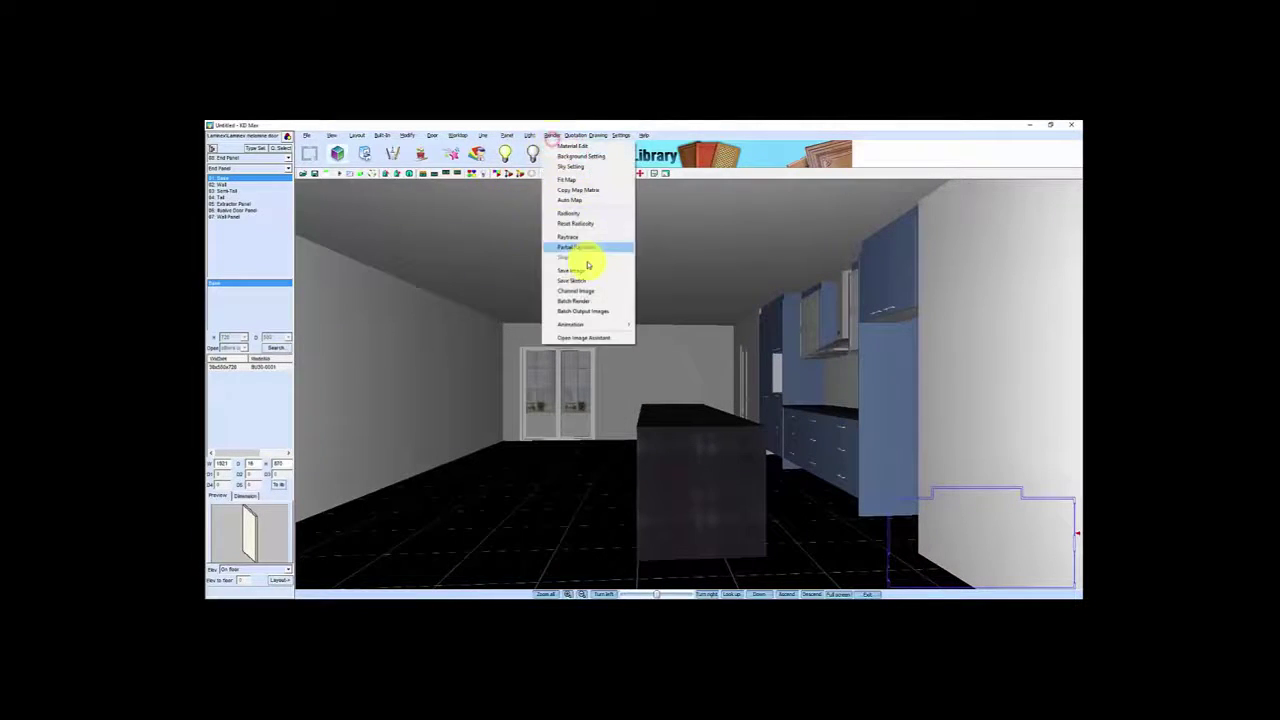
click(567, 179)
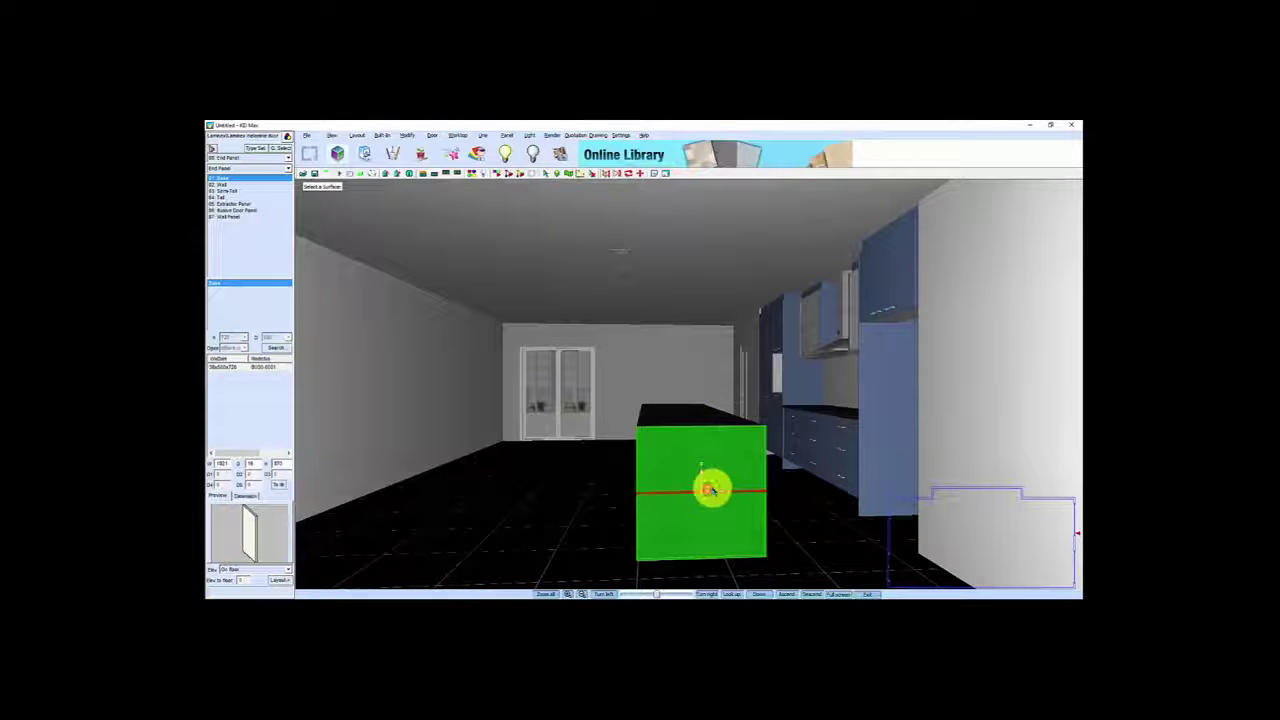
click(668, 470)
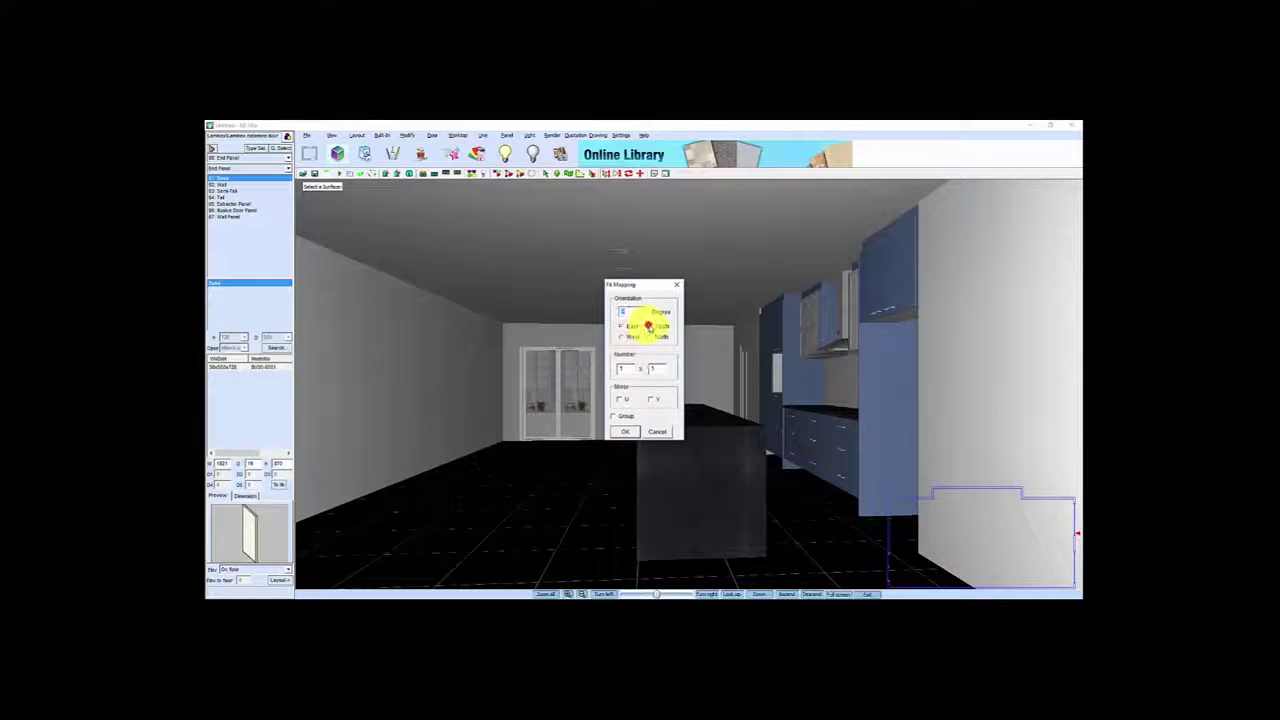
click(625, 433)
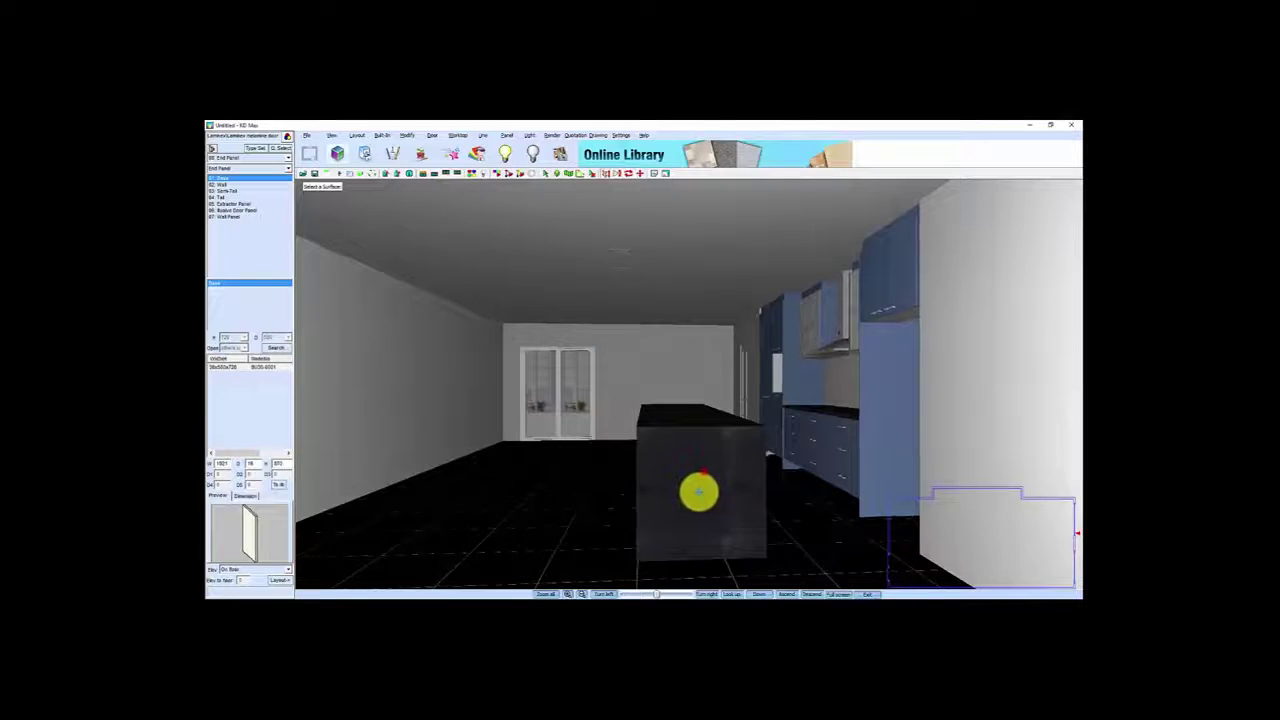
- Create plinths automatically beneath the kitchen units
scroll(689, 491, up, 3)
click(927, 555)
click(985, 537)
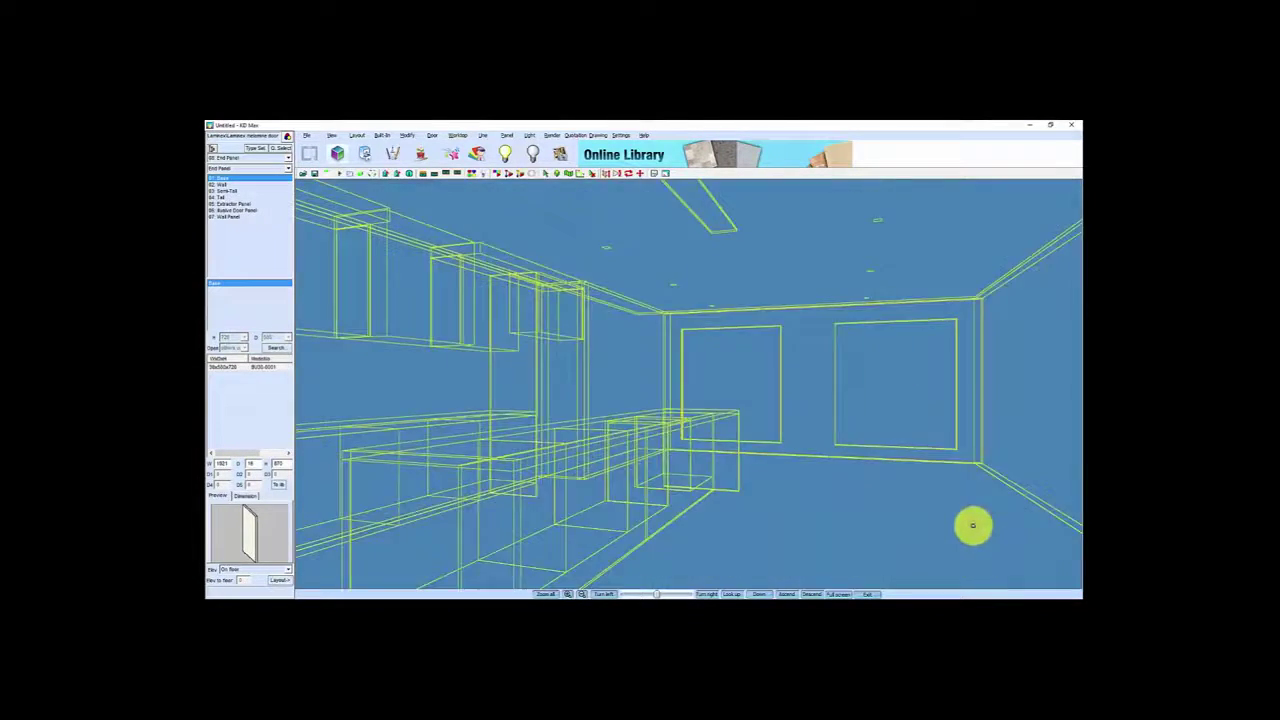
drag(860, 443, 580, 387)
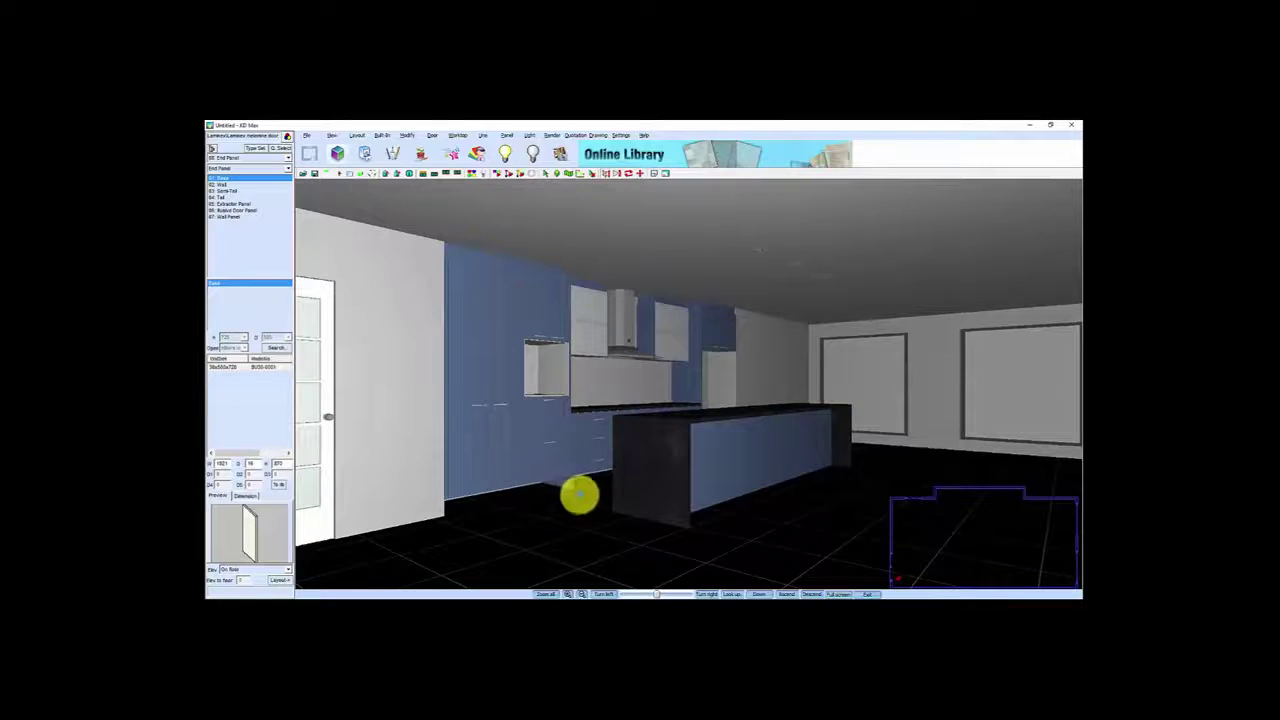
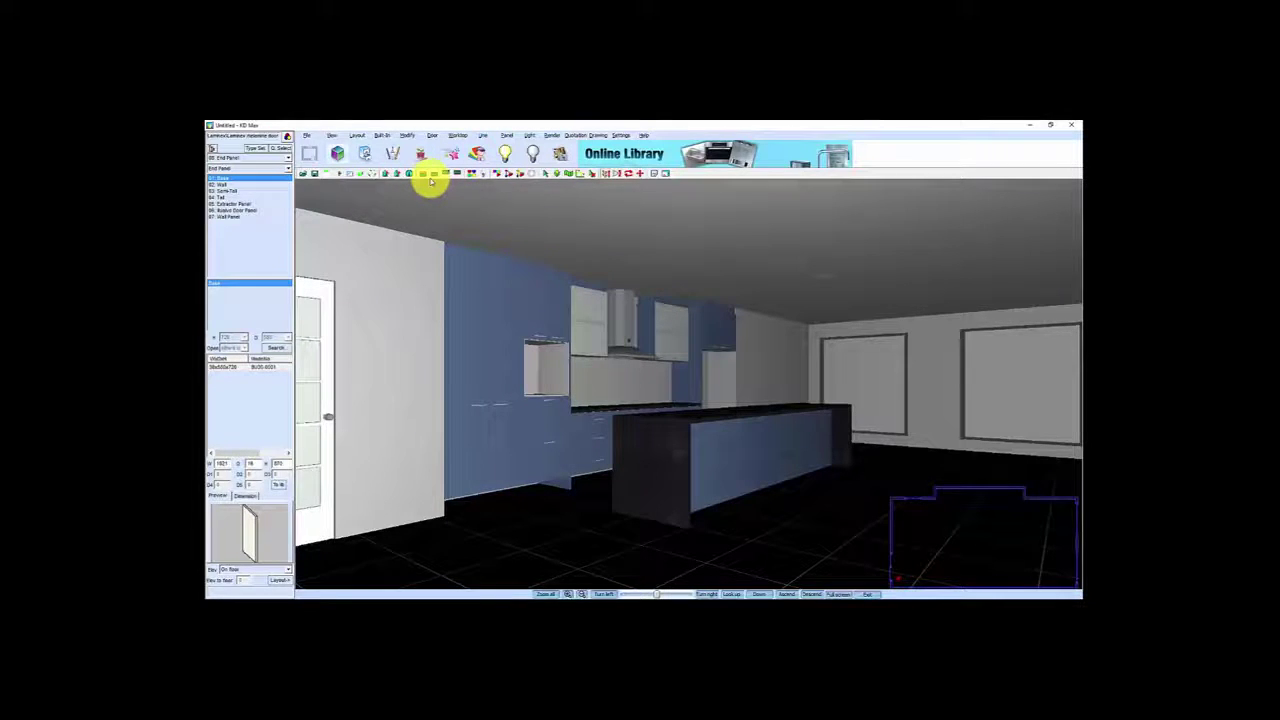
click(431, 176)
drag(550, 455, 651, 508)
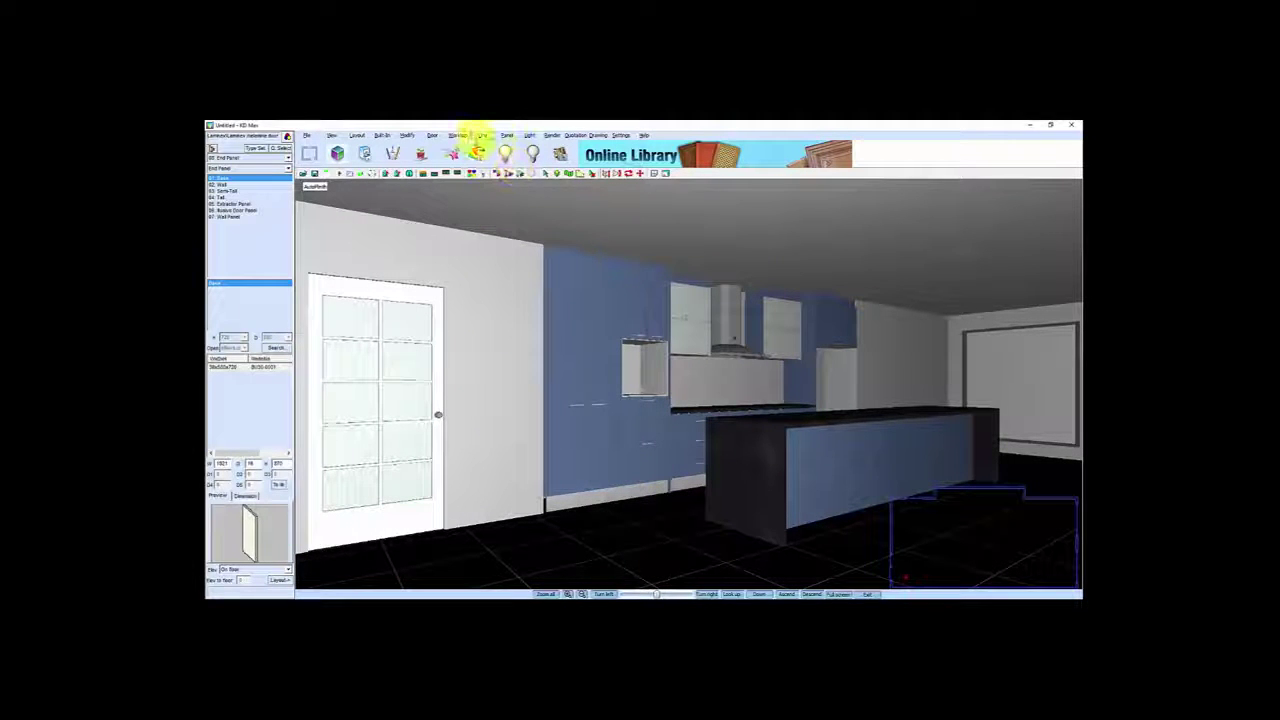
click(482, 135)
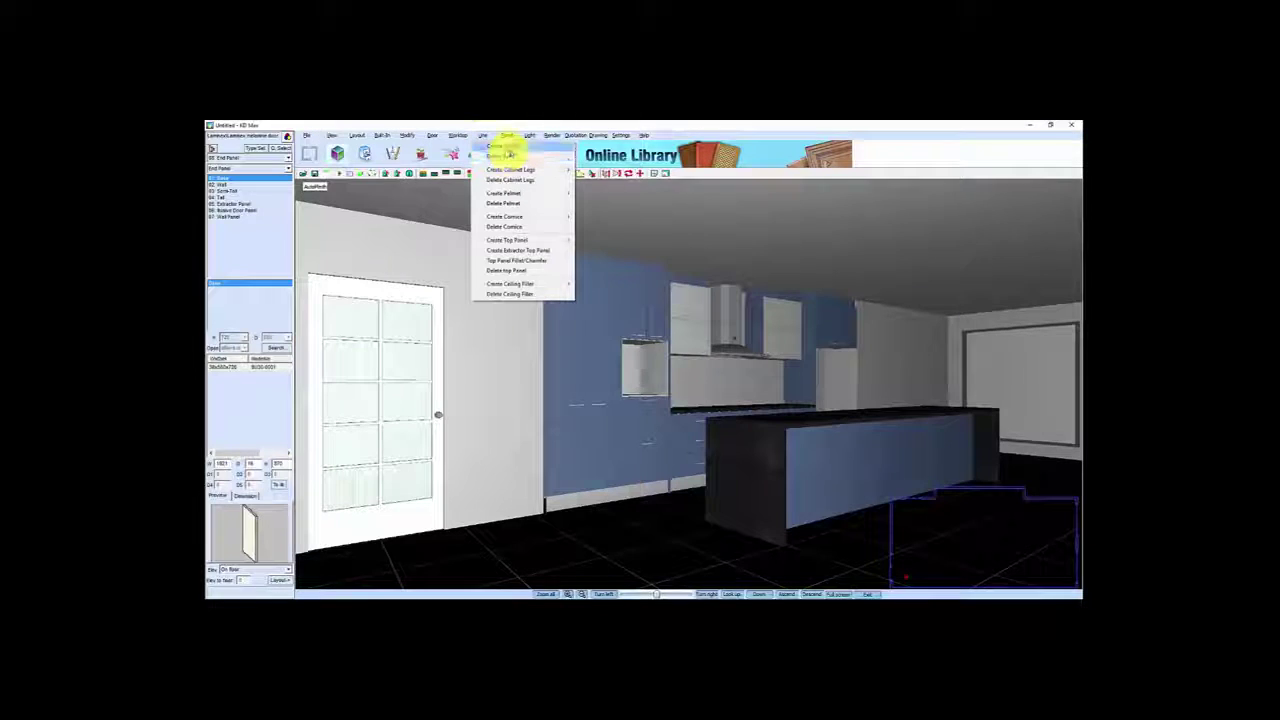
mouse_move(560, 157)
click(611, 157)
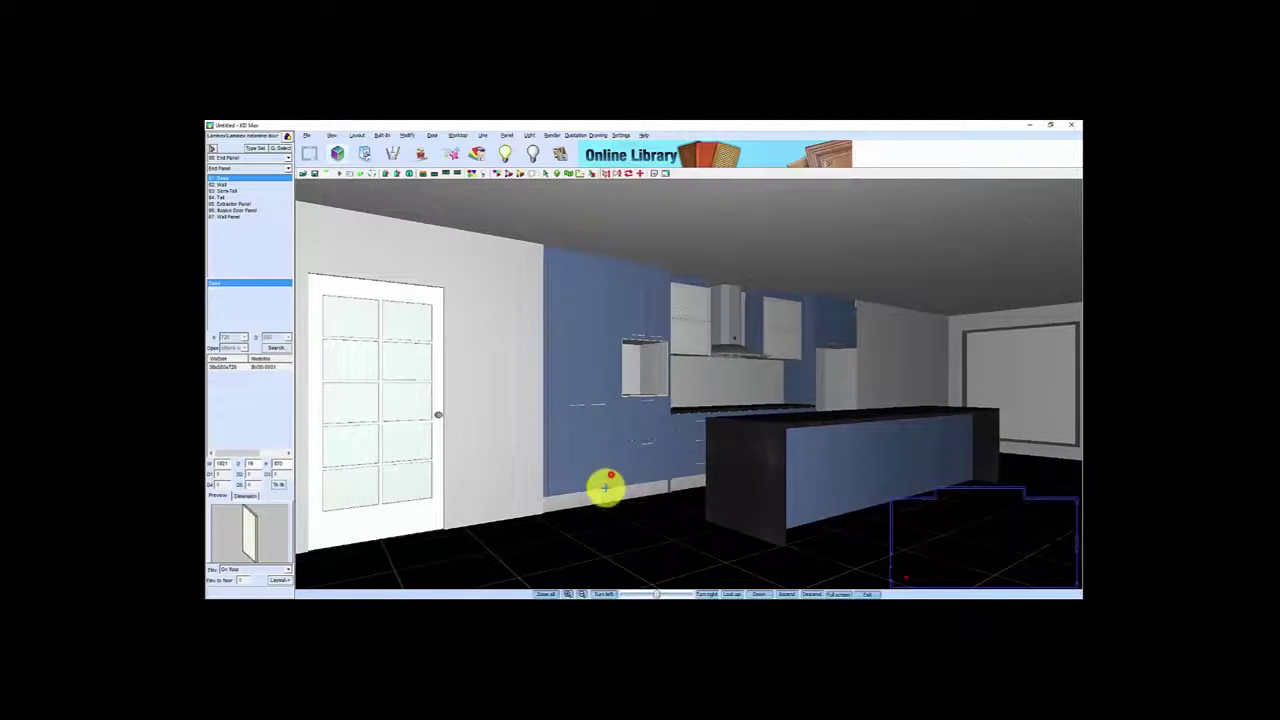
- Examine the plinths along the tall units, wall run and island from several viewpoints
scroll(602, 493, up, 2)
scroll(588, 508, down, 3)
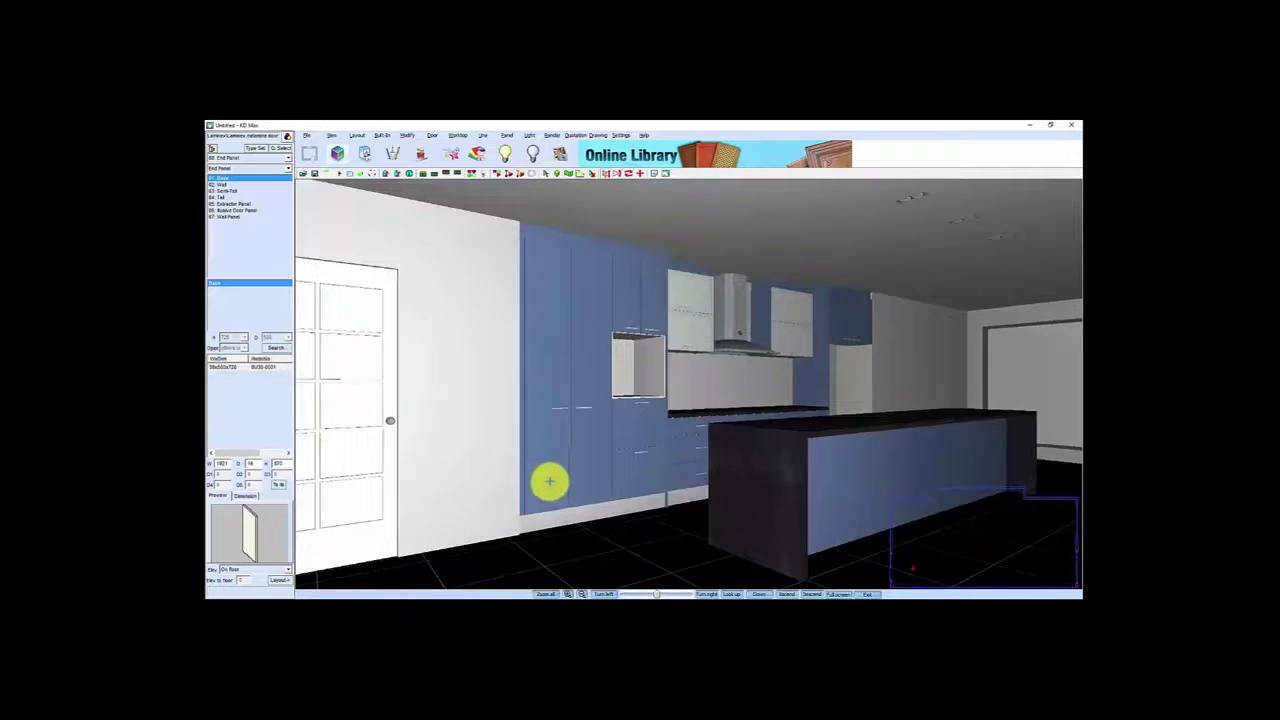
scroll(545, 495, up, 3)
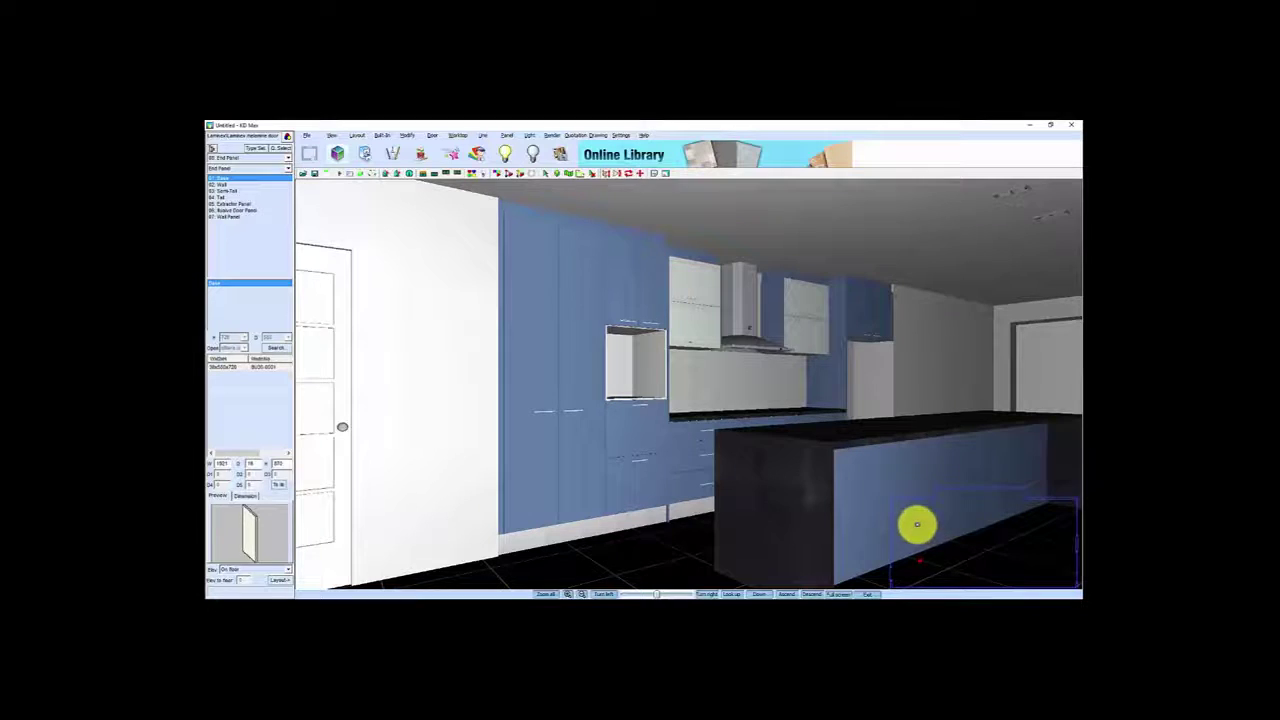
drag(903, 523, 971, 514)
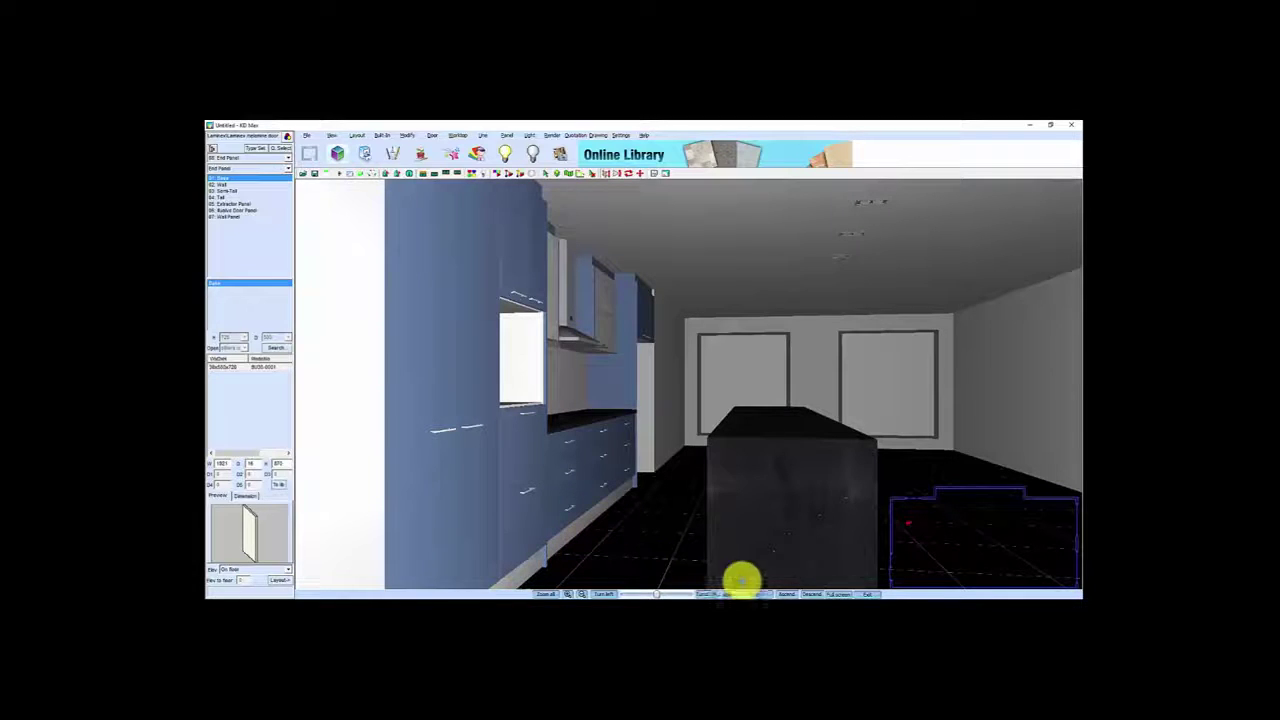
drag(932, 510, 971, 526)
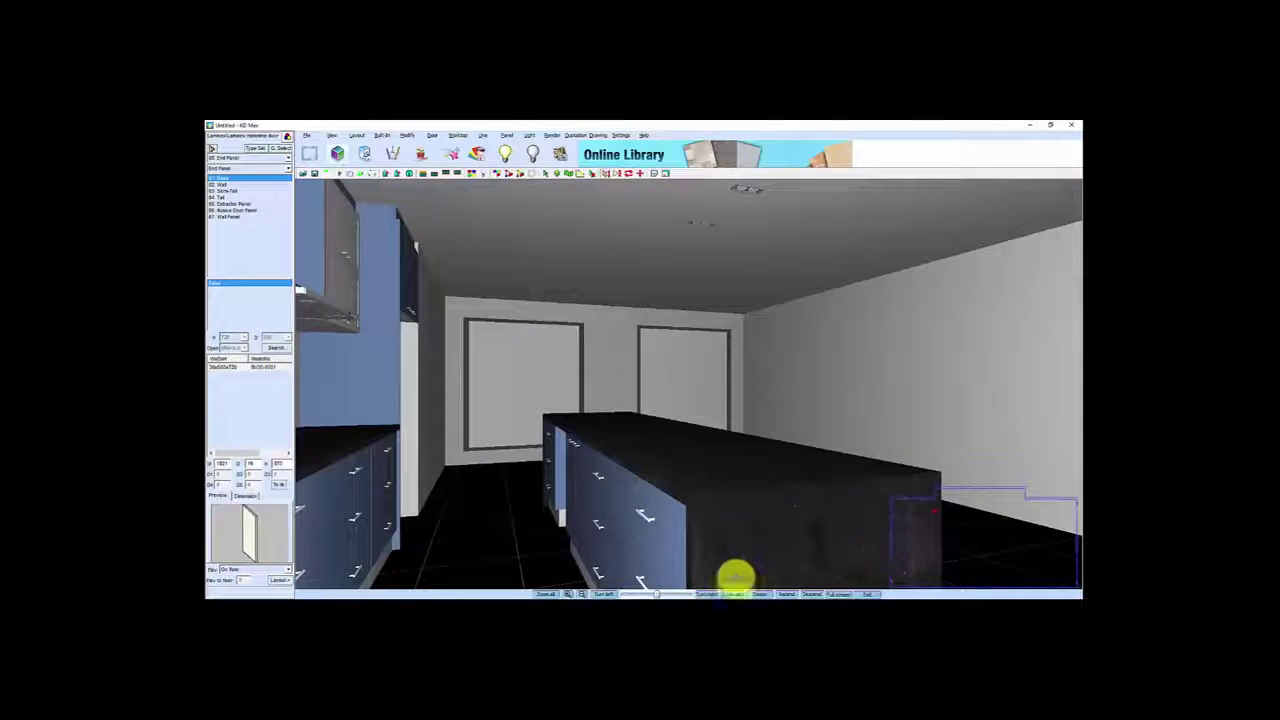
mouse_move(631, 529)
mouse_down()
mouse_move(646, 494)
mouse_move(645, 524)
mouse_up()
drag(931, 566, 803, 517)
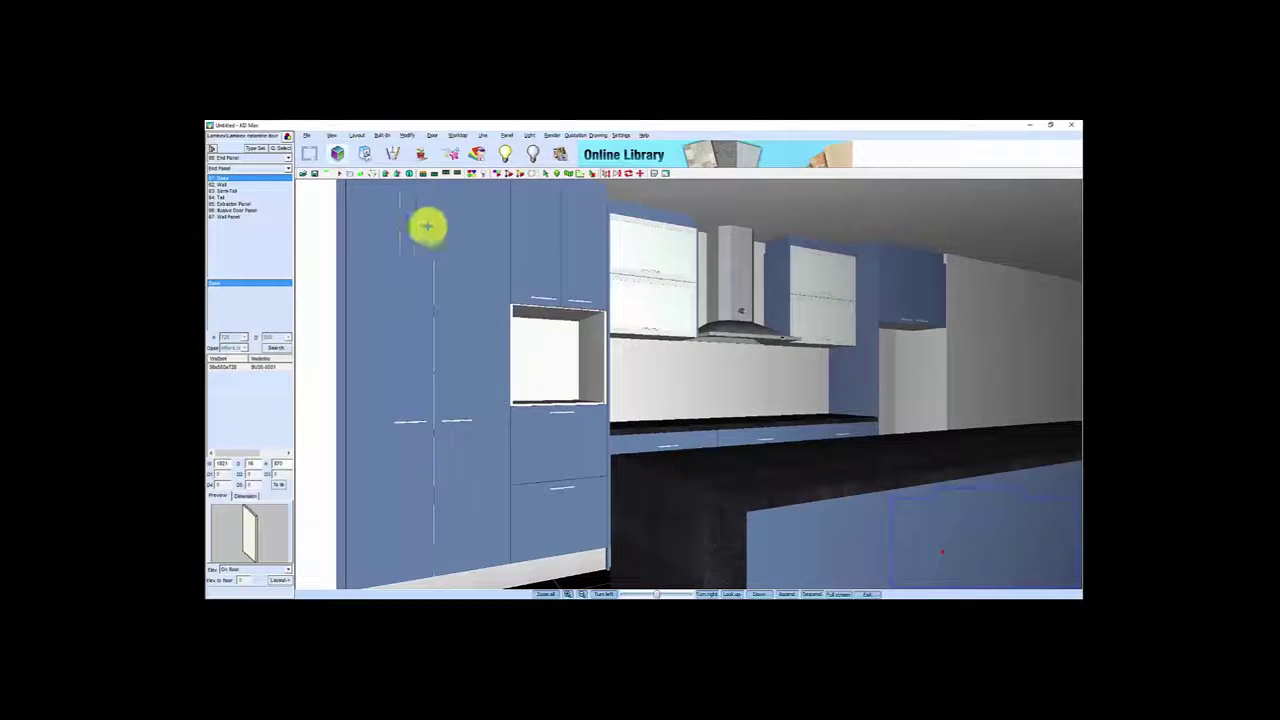
- Choose the third Miele oven from the oven styles and fit it into the tall unit's open niche, between the niche top and the drawer below
click(258, 149)
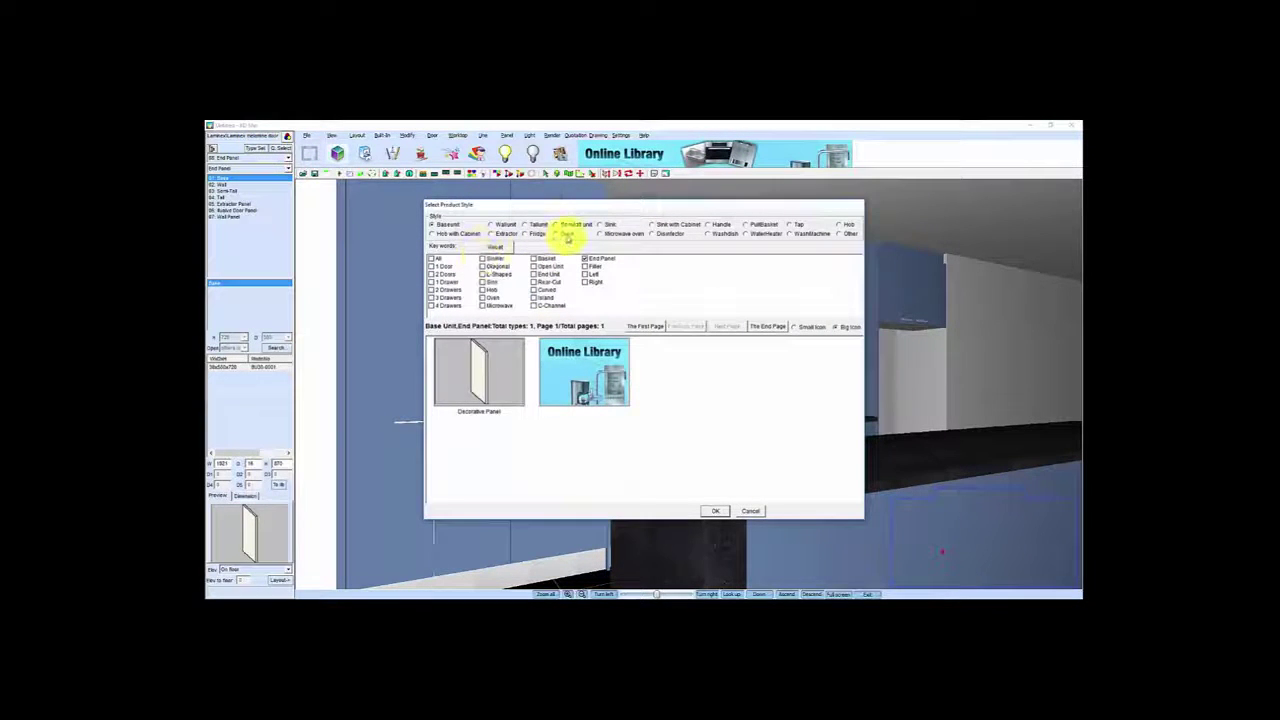
click(556, 234)
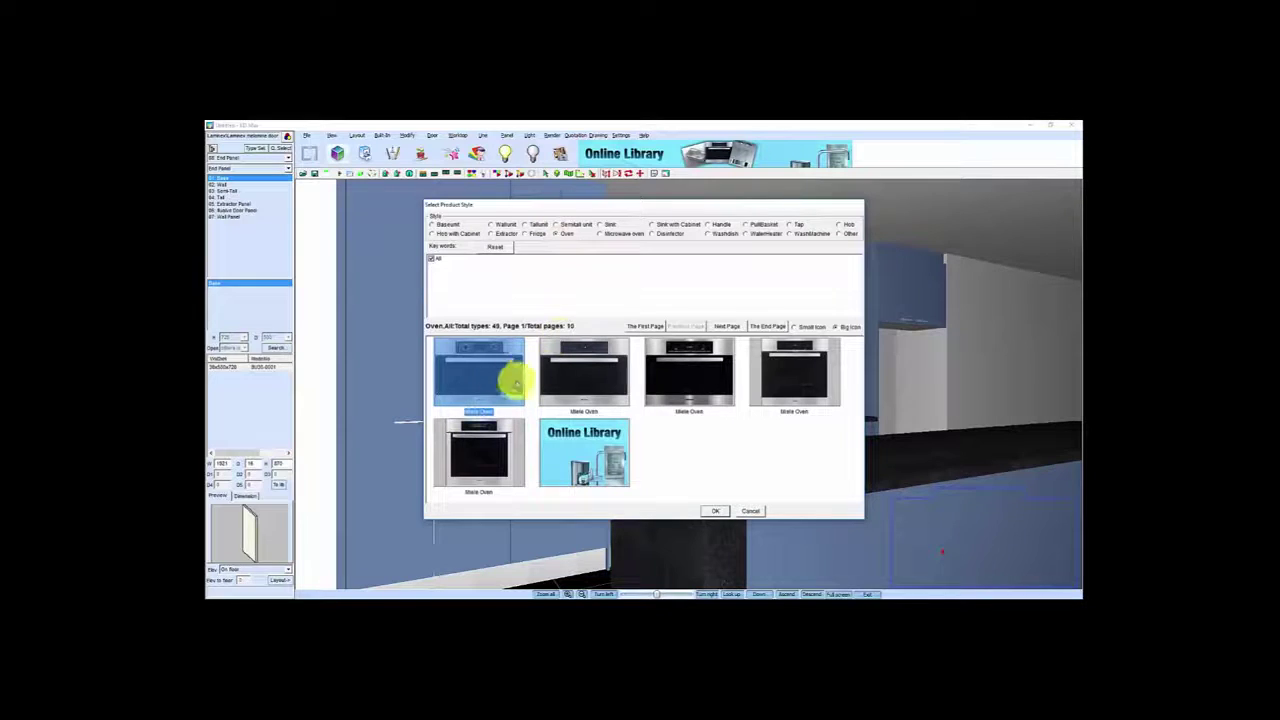
click(681, 374)
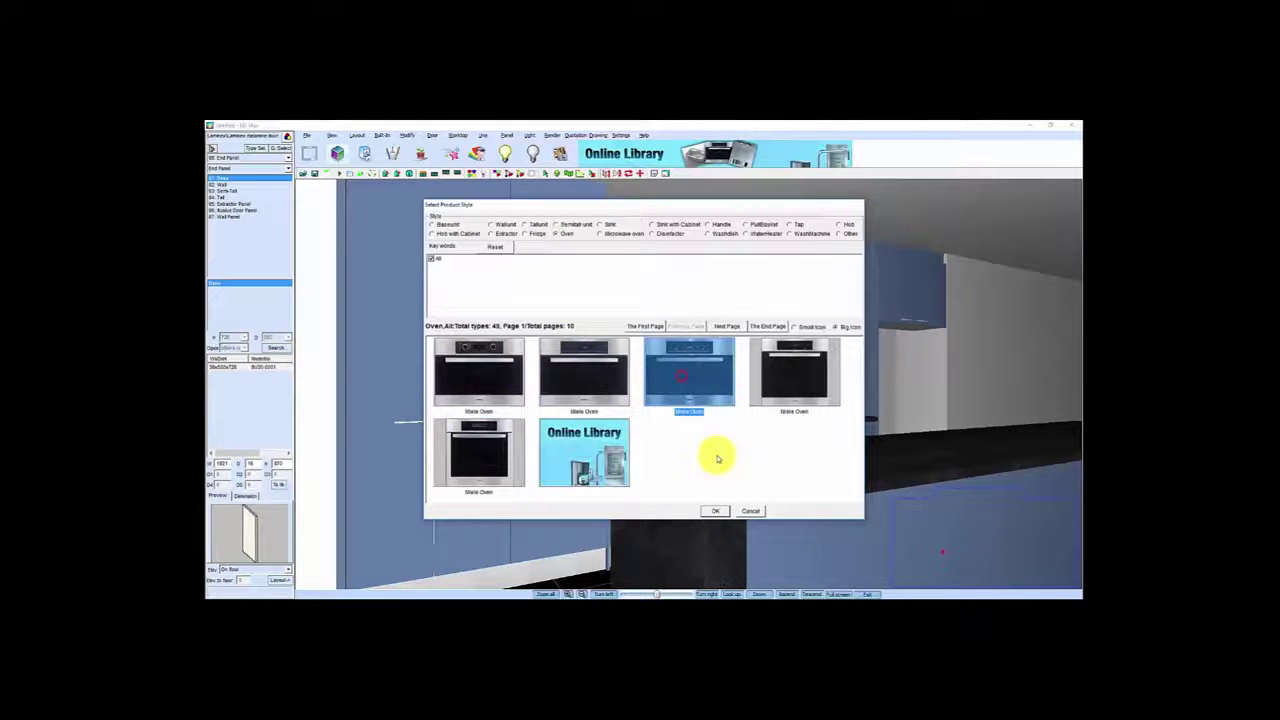
click(714, 511)
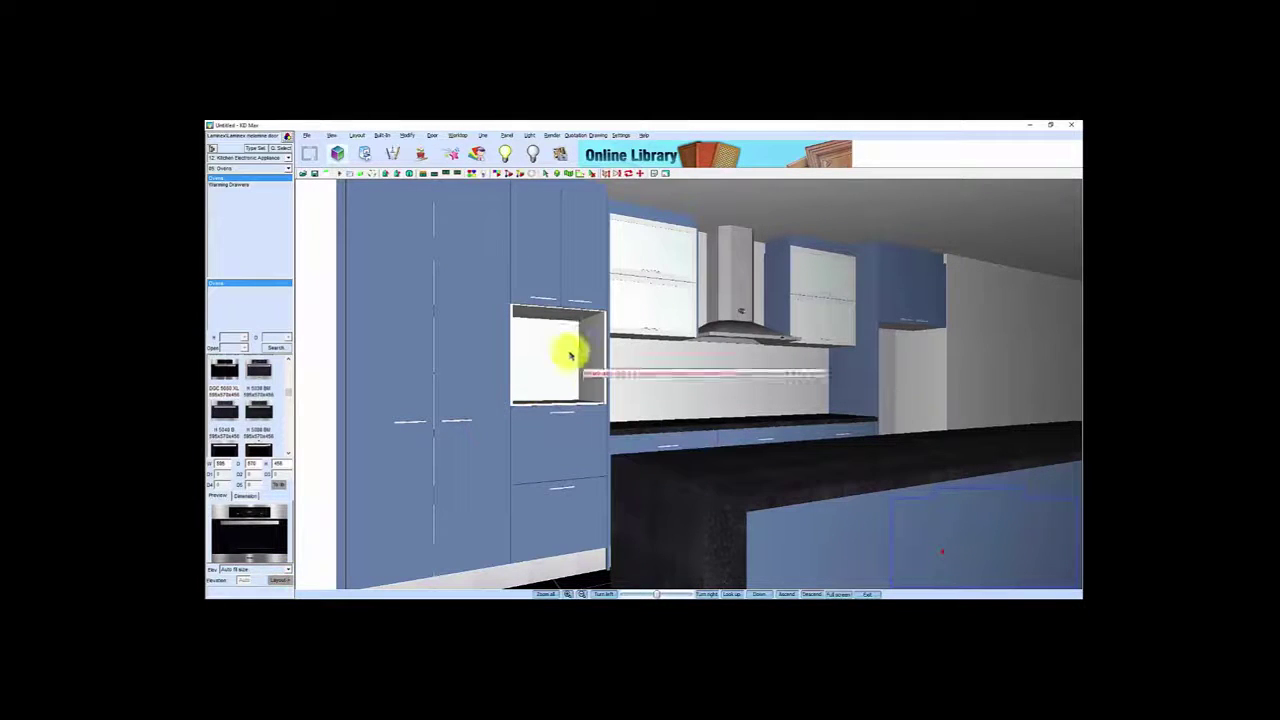
click(556, 312)
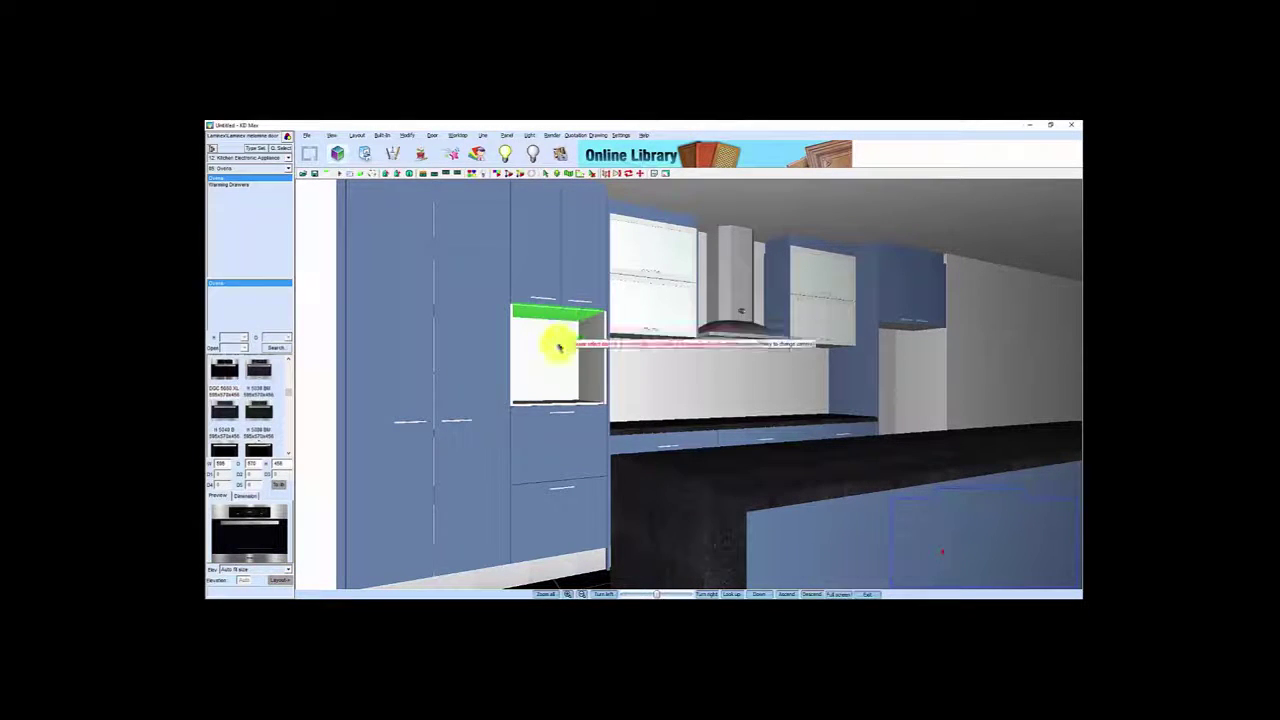
click(563, 425)
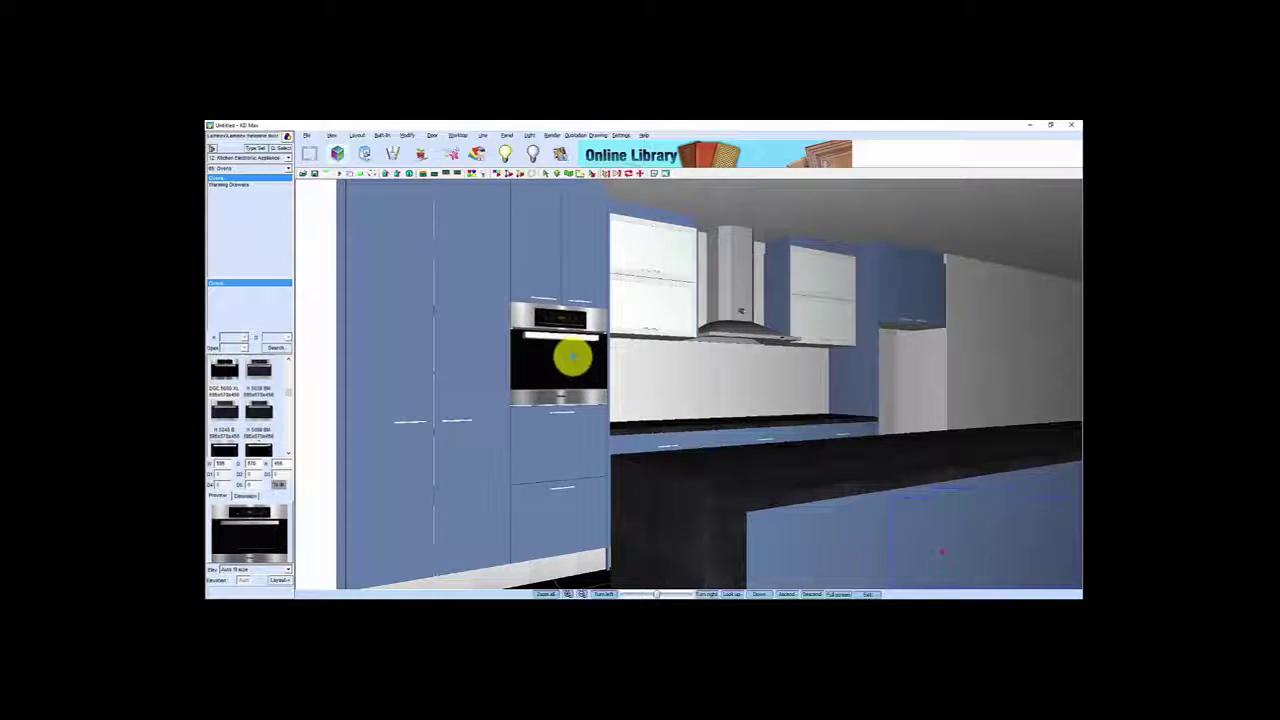
- Examine the fitted oven and the wall-run worktop beneath the extractor from closer up
key(Left)
key(Left)
key(Left)
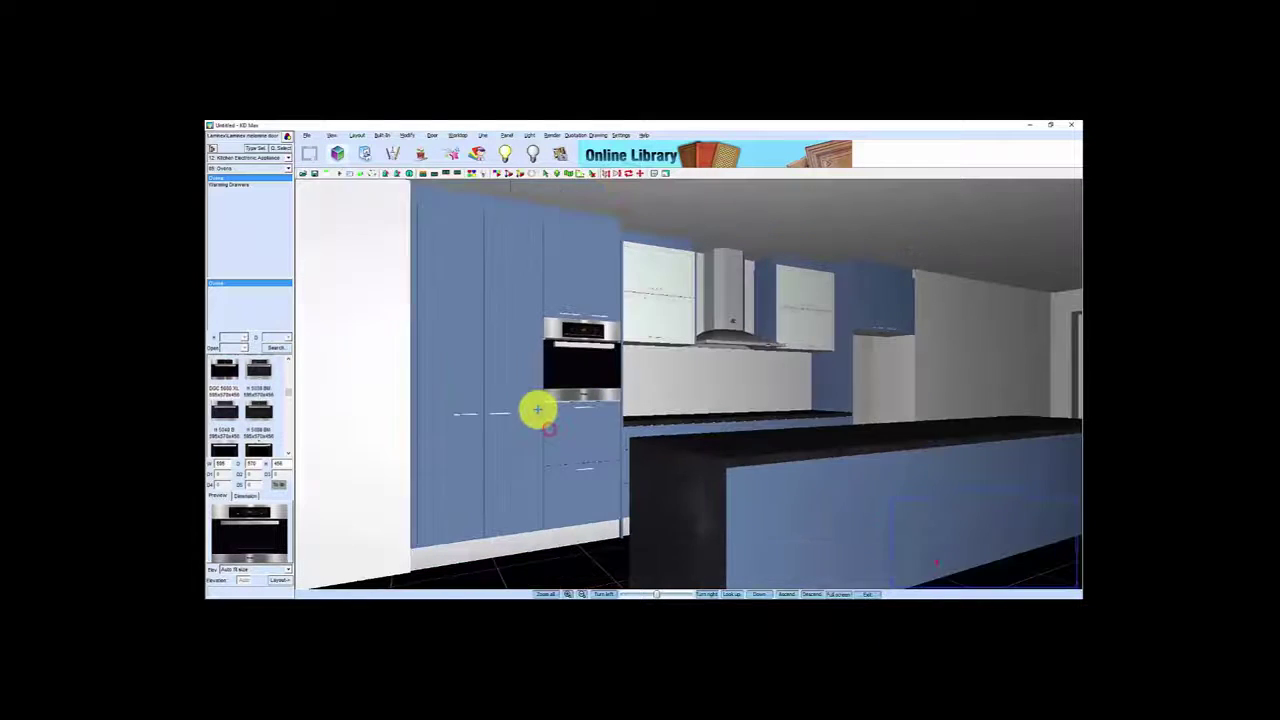
key(Right)
key(Right)
key(Right)
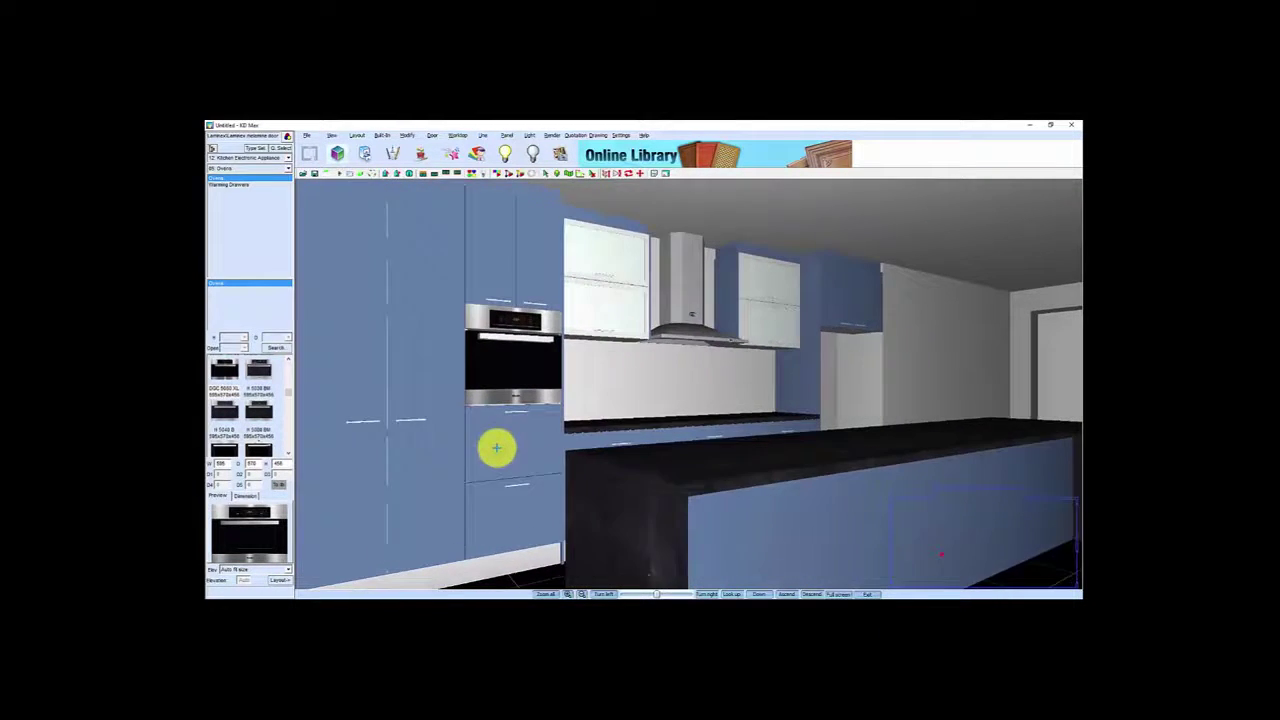
key(Right)
key(Right)
key(Right)
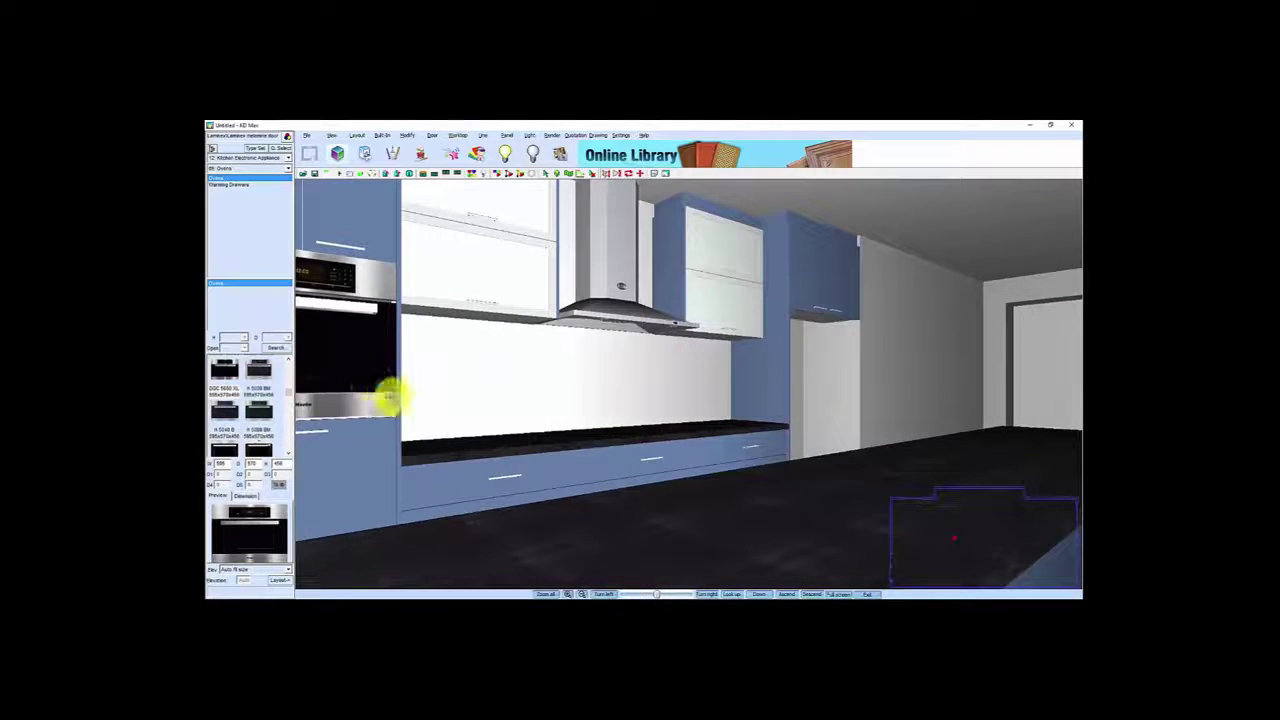
- Switch the product style selection to hobs and list all hob types
click(256, 148)
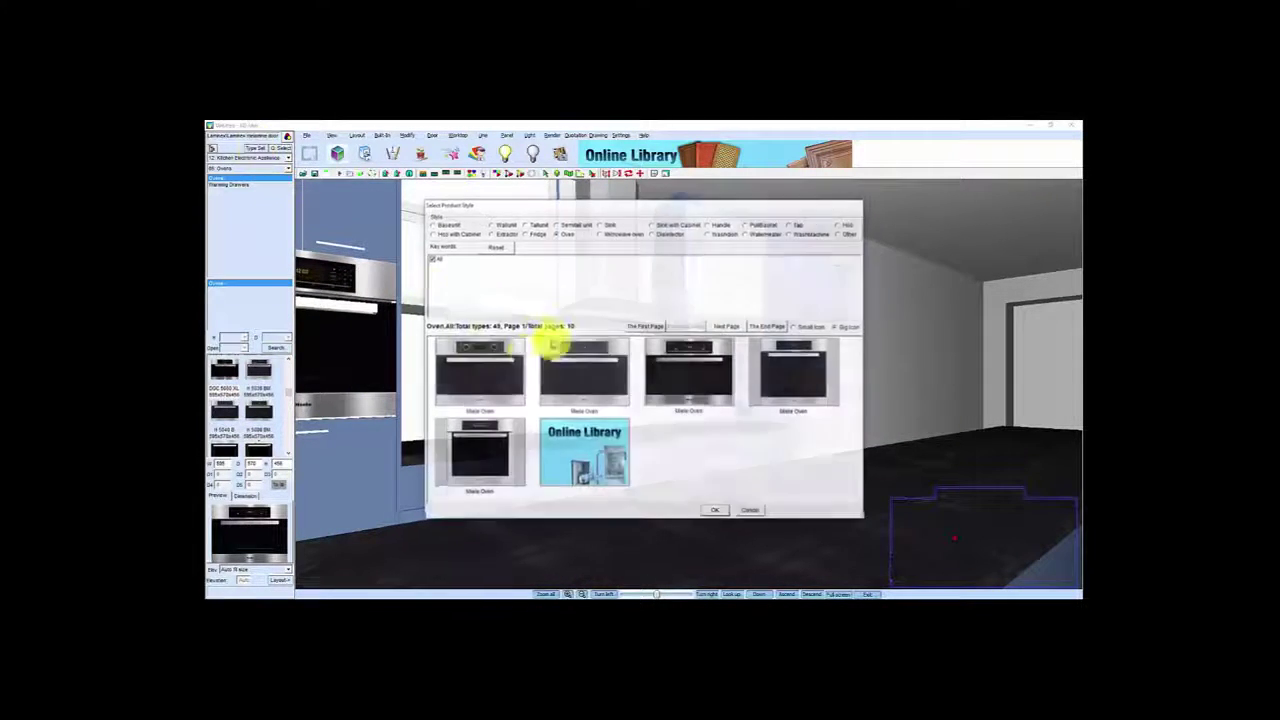
click(838, 224)
click(432, 274)
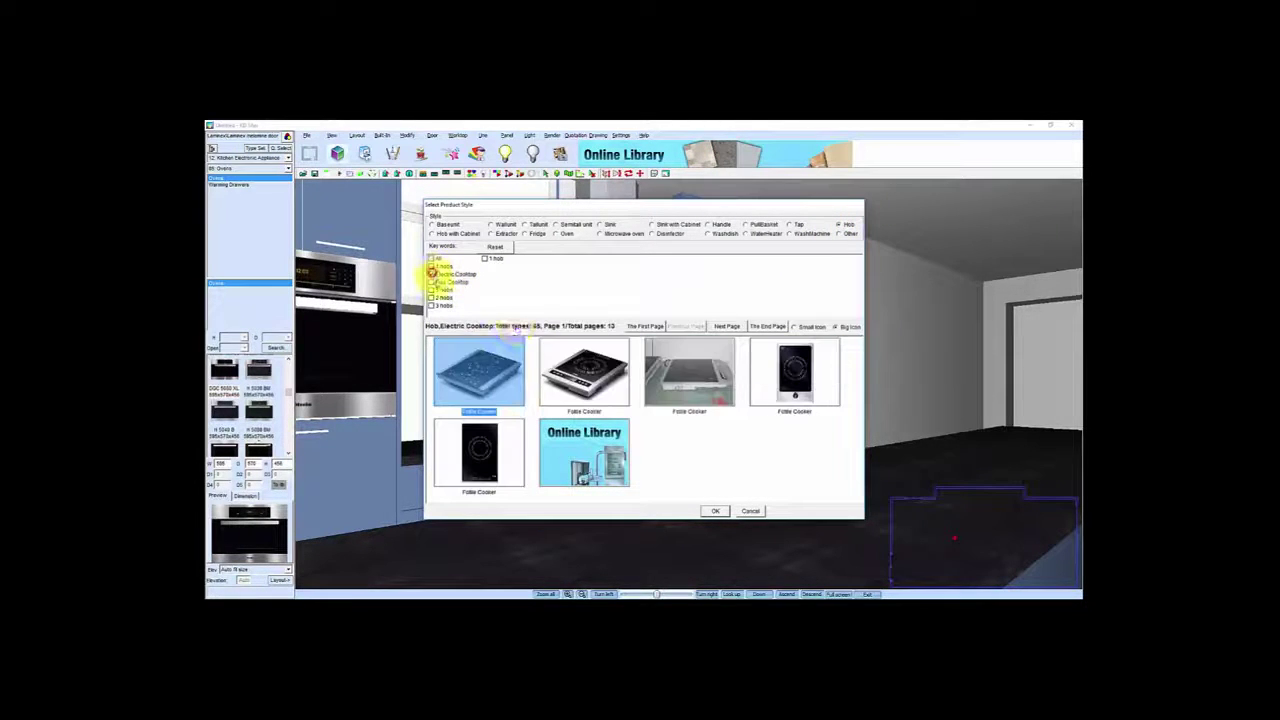
click(432, 258)
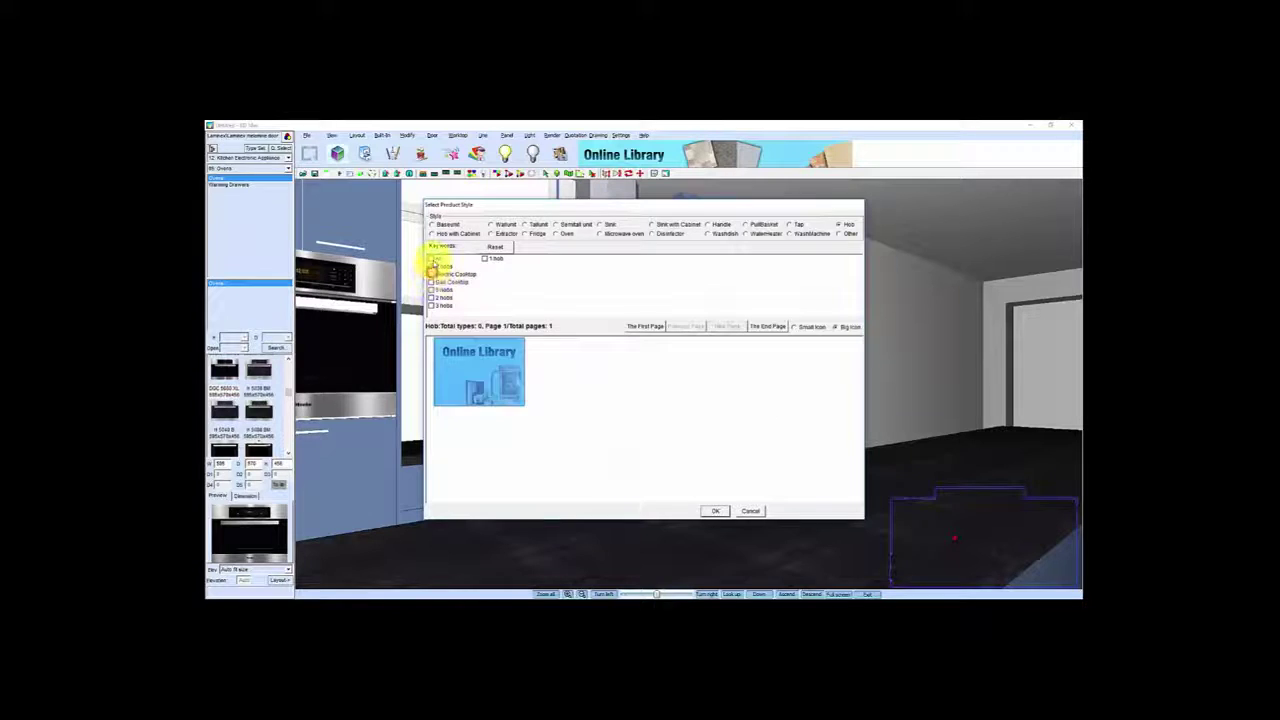
- Browse page by page through the hob models in search of a suitable cooktop
click(728, 327)
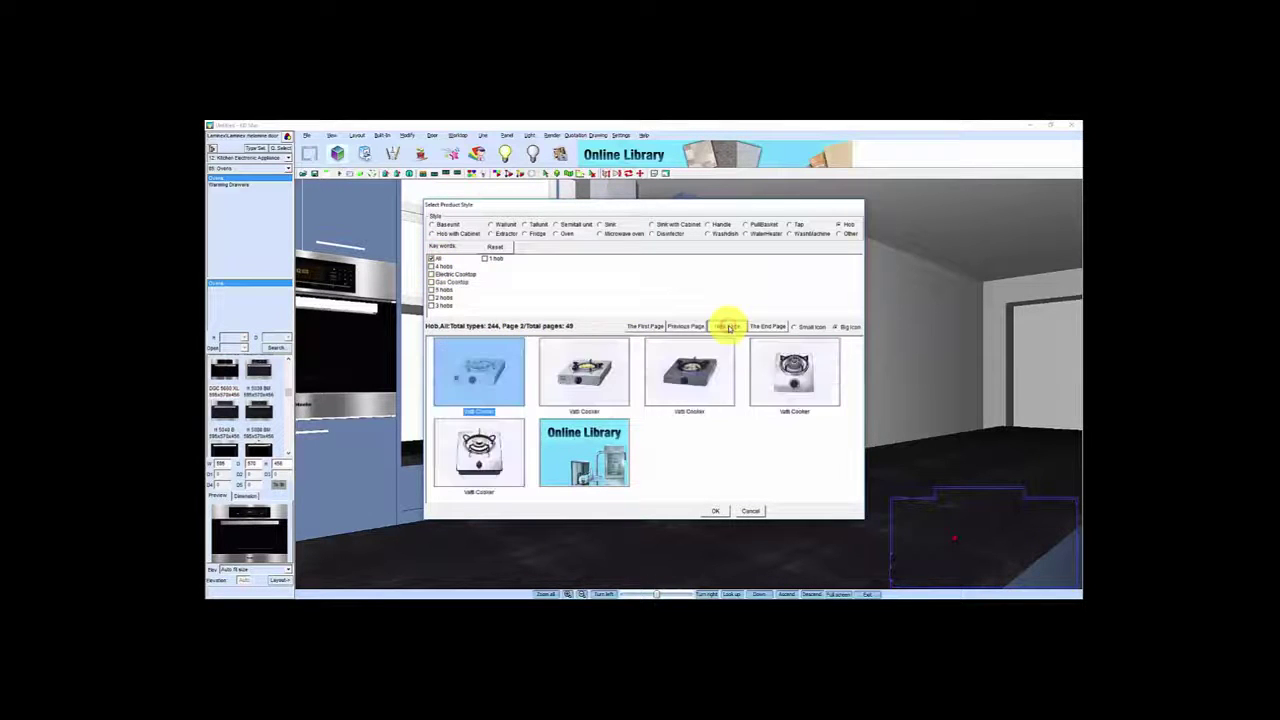
click(728, 327)
click(728, 327)
click(728, 327)
click(728, 327)
click(729, 327)
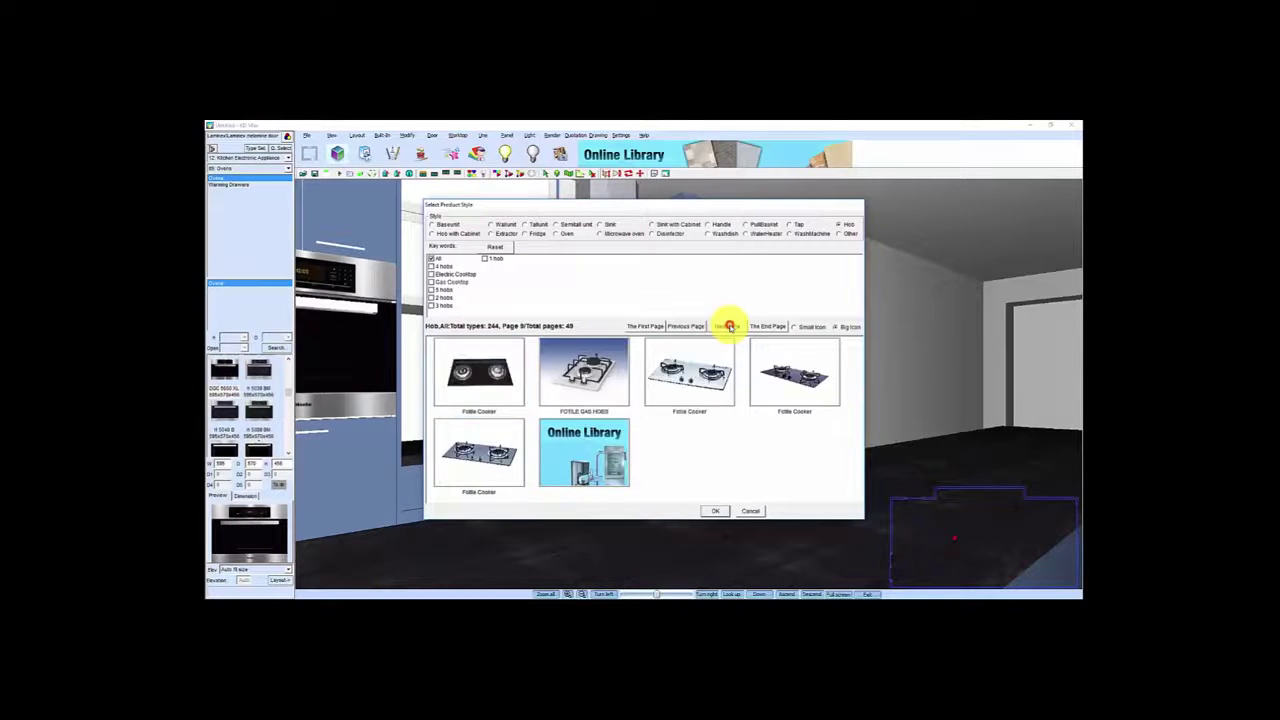
click(729, 327)
click(729, 327)
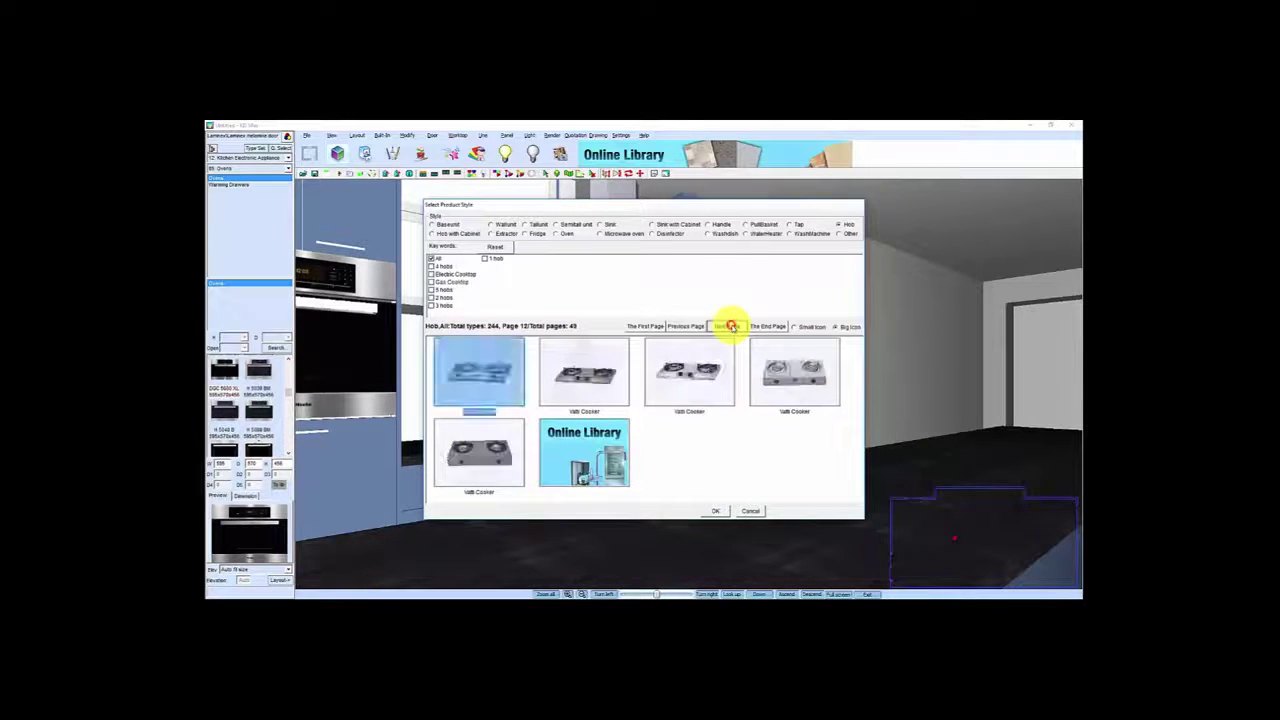
click(731, 327)
click(731, 327)
click(731, 327)
click(731, 327)
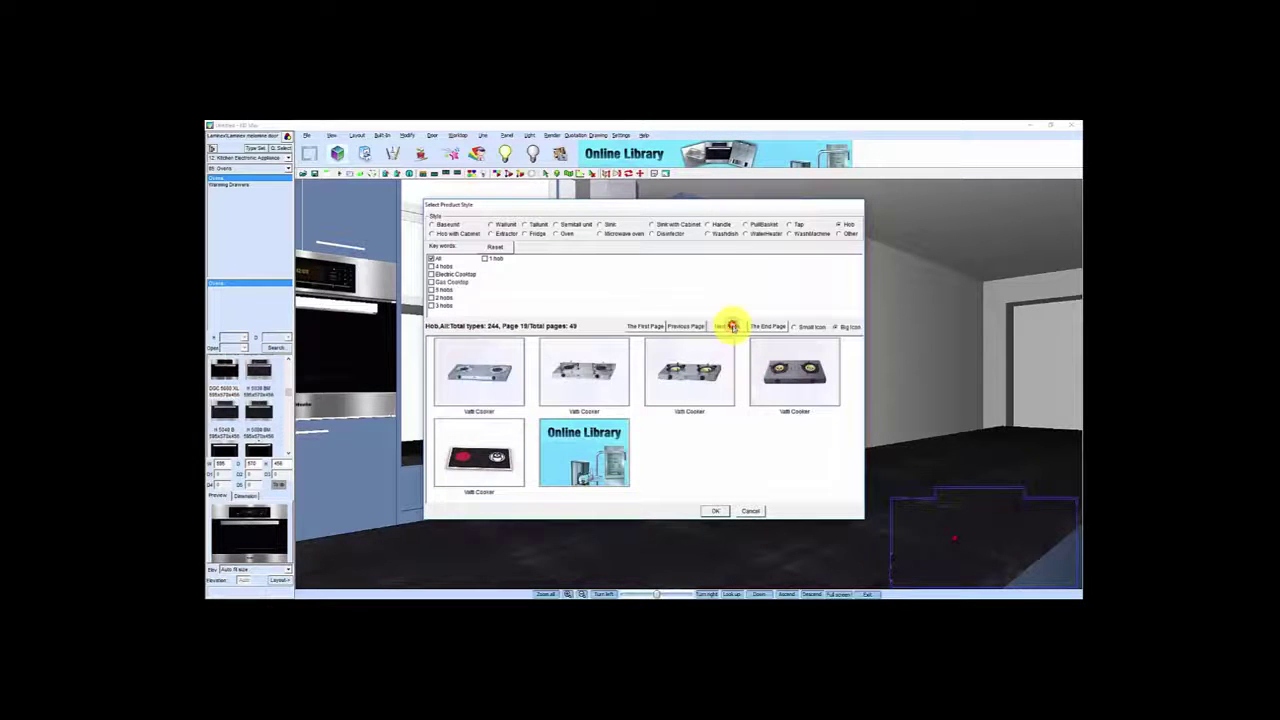
click(731, 327)
click(731, 327)
click(731, 327)
click(731, 327)
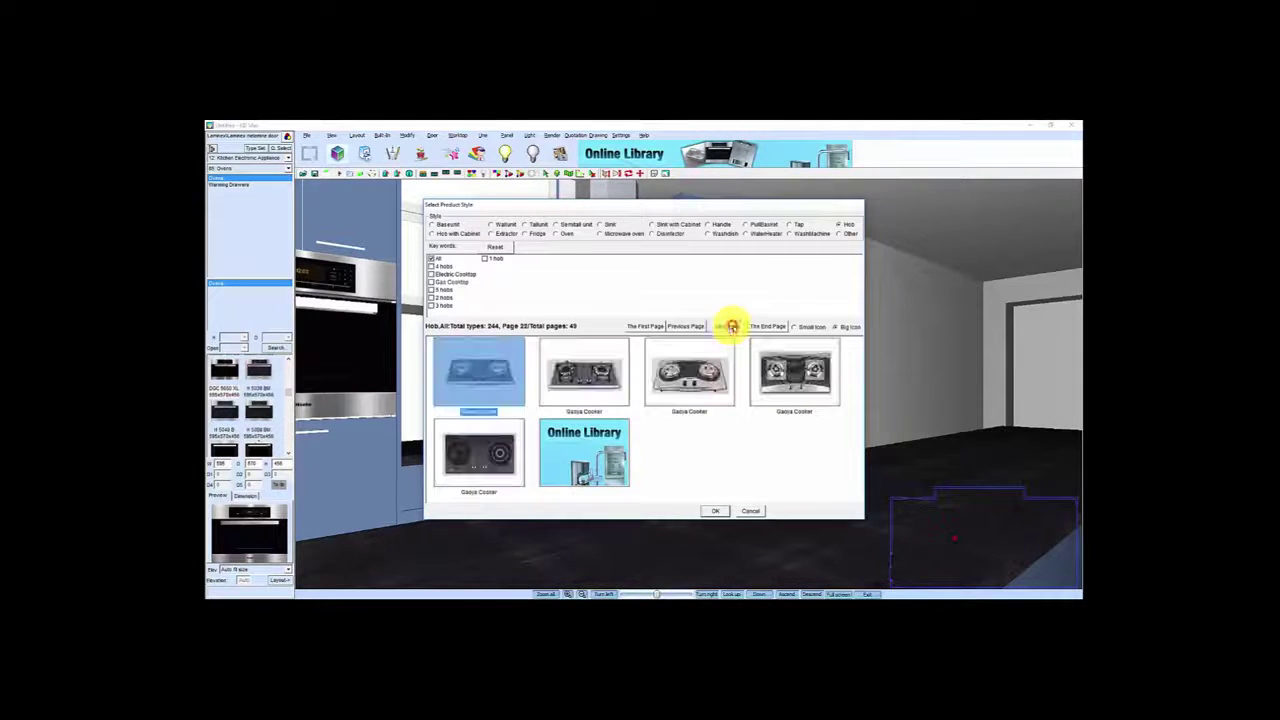
- Restrict the hob selection to the 5 hobs keyword
click(434, 286)
click(432, 258)
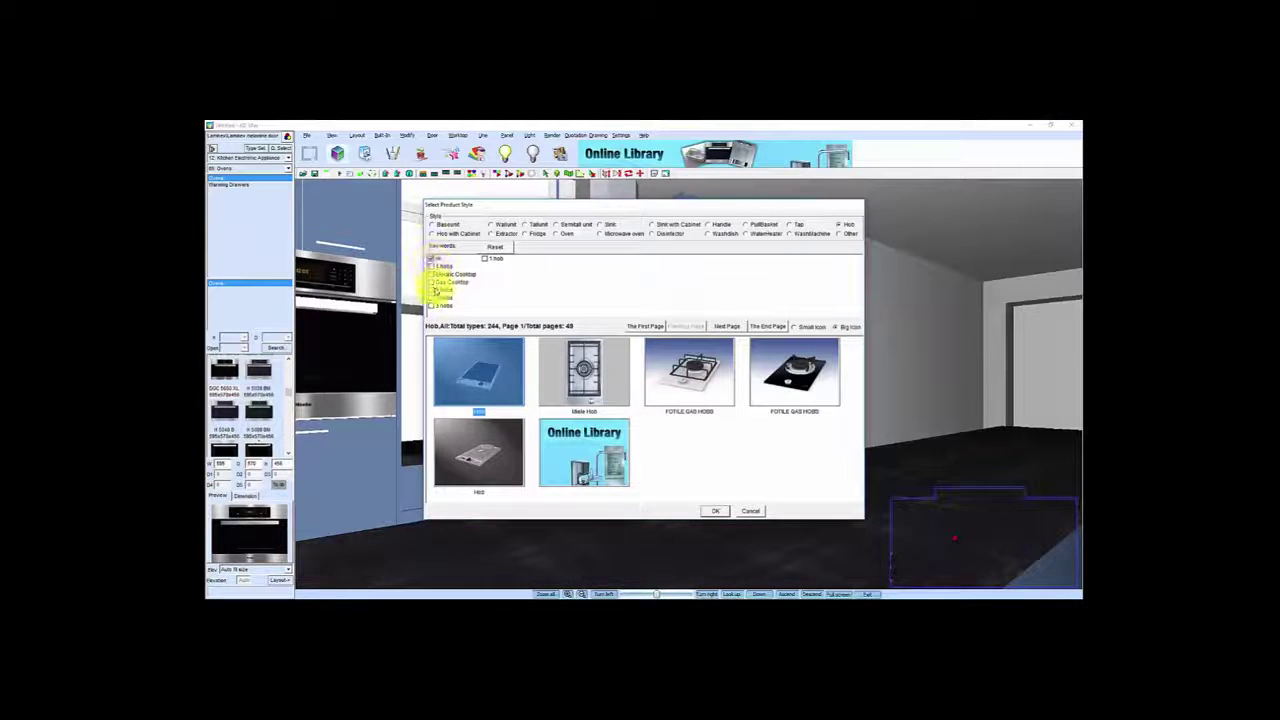
click(432, 289)
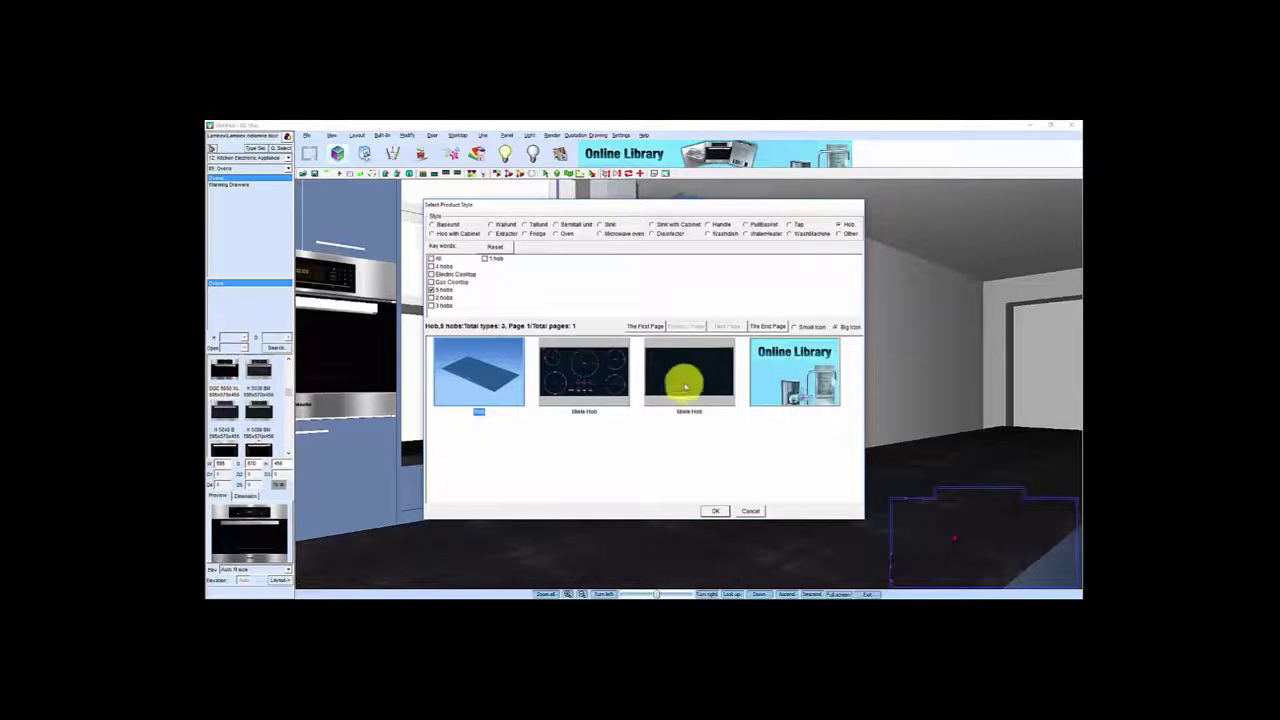
- Choose the first Hob model from the 5 hobs range and place it centred on the worktop above the drawer unit under the extractor
click(598, 360)
click(489, 375)
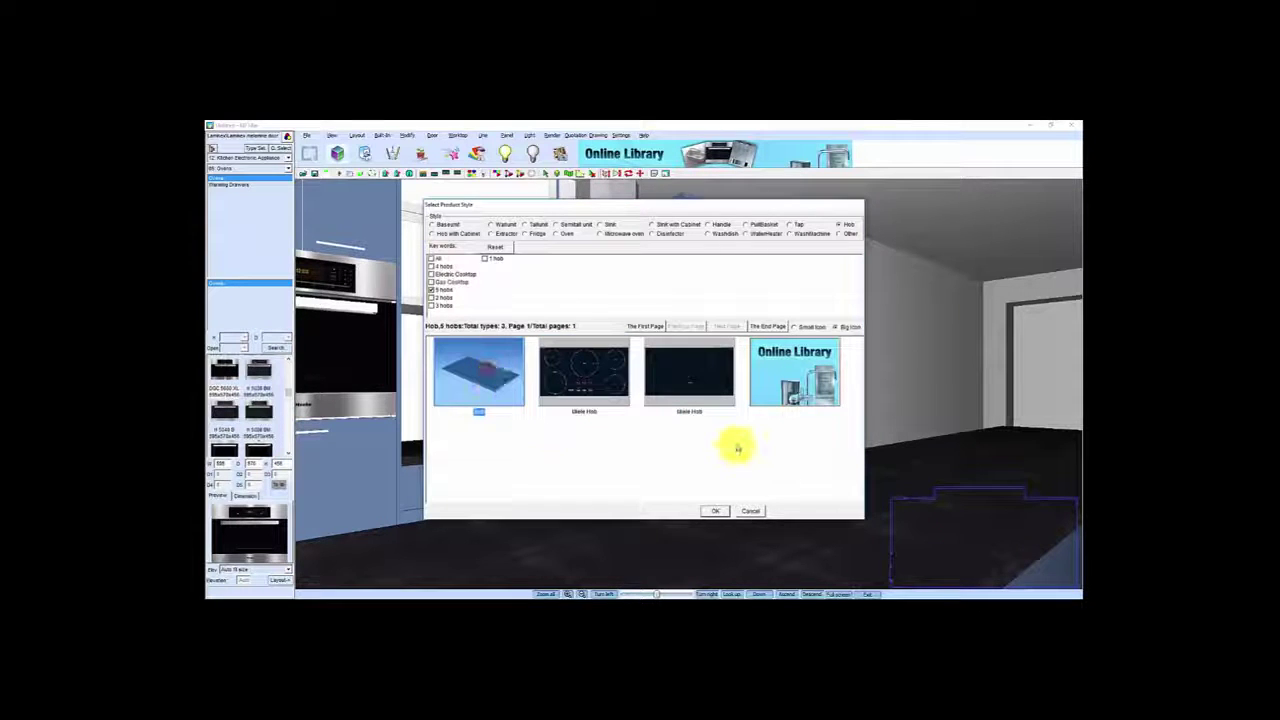
click(715, 510)
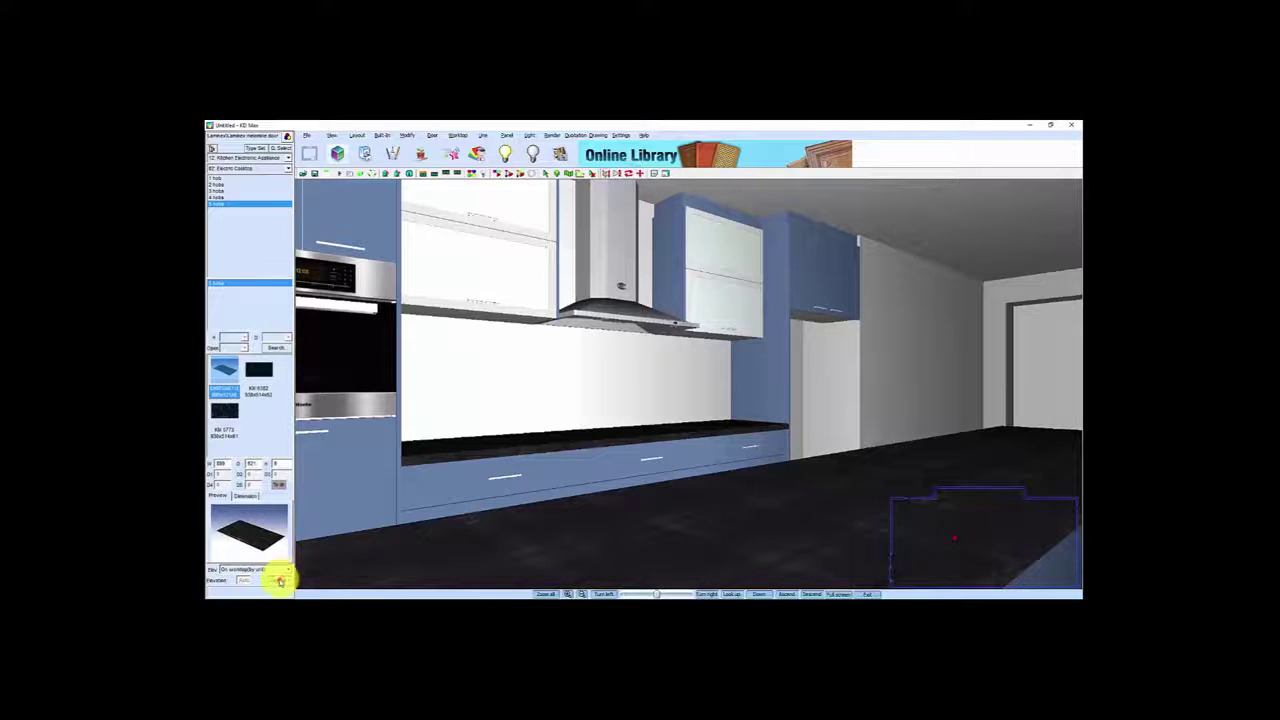
click(618, 460)
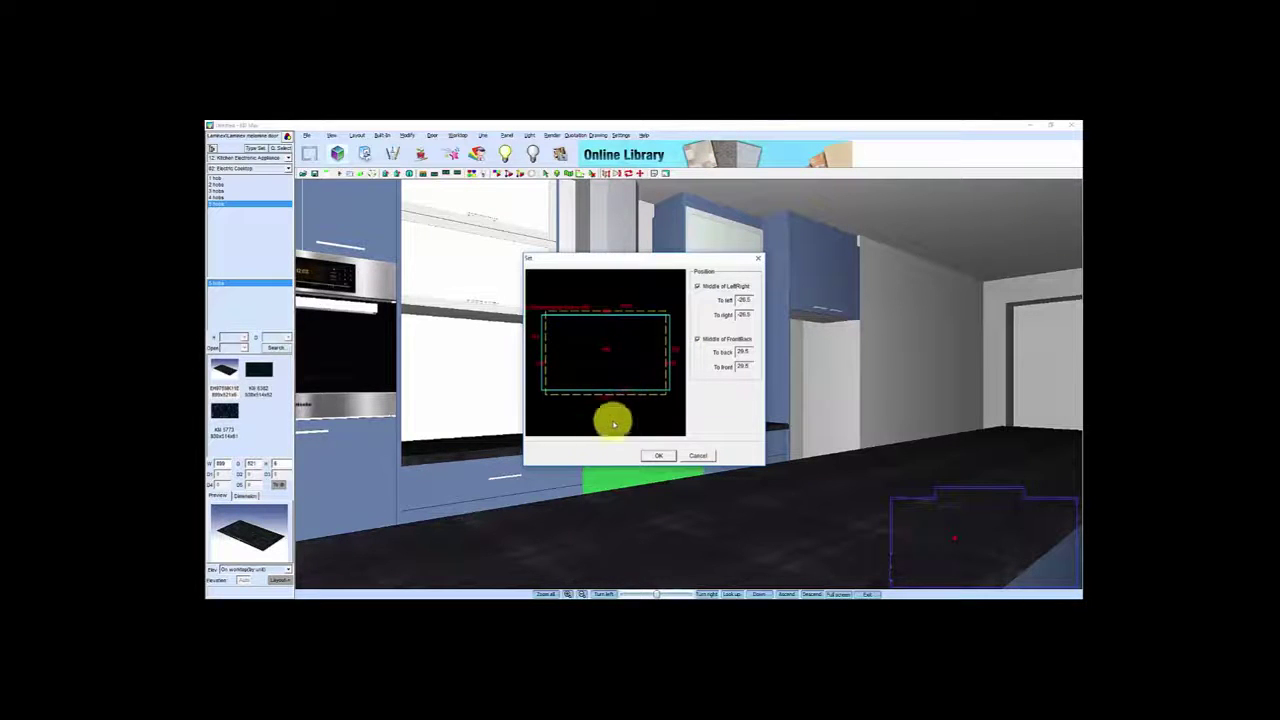
click(657, 456)
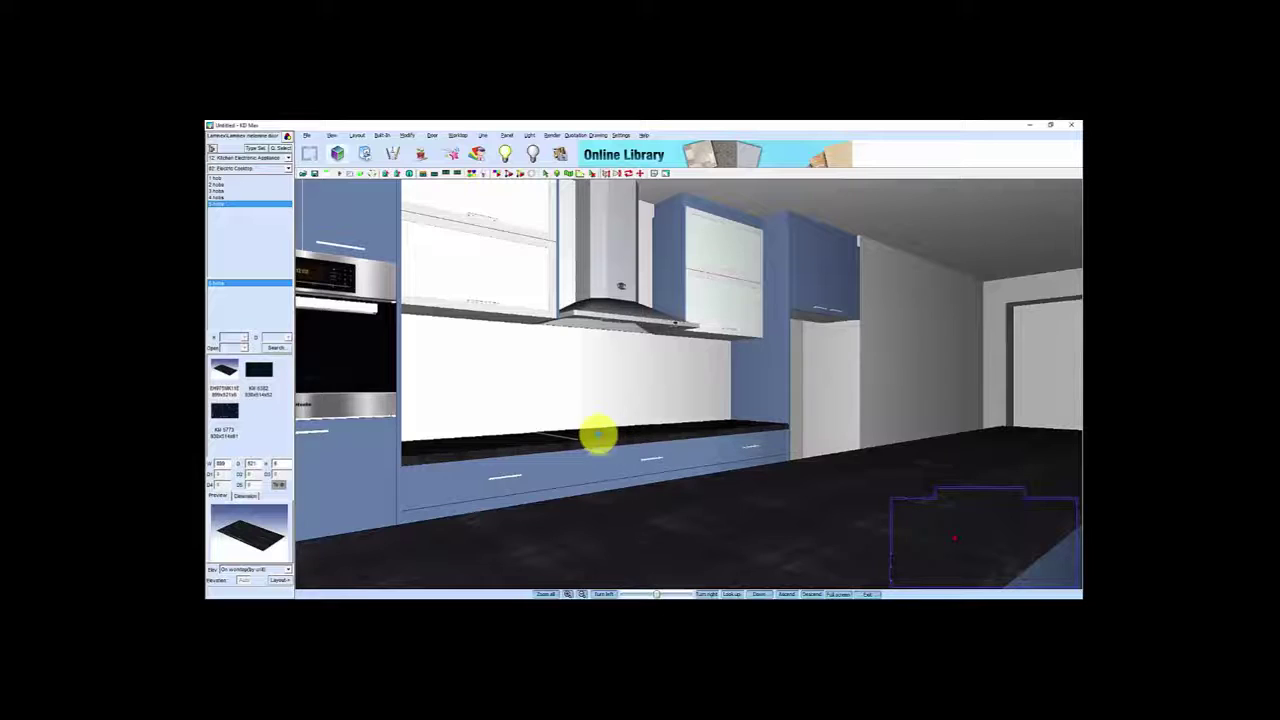
- Align the hob with the extractor hood along LeftRight, using the middle of both the source and the target
drag(597, 434, 597, 463)
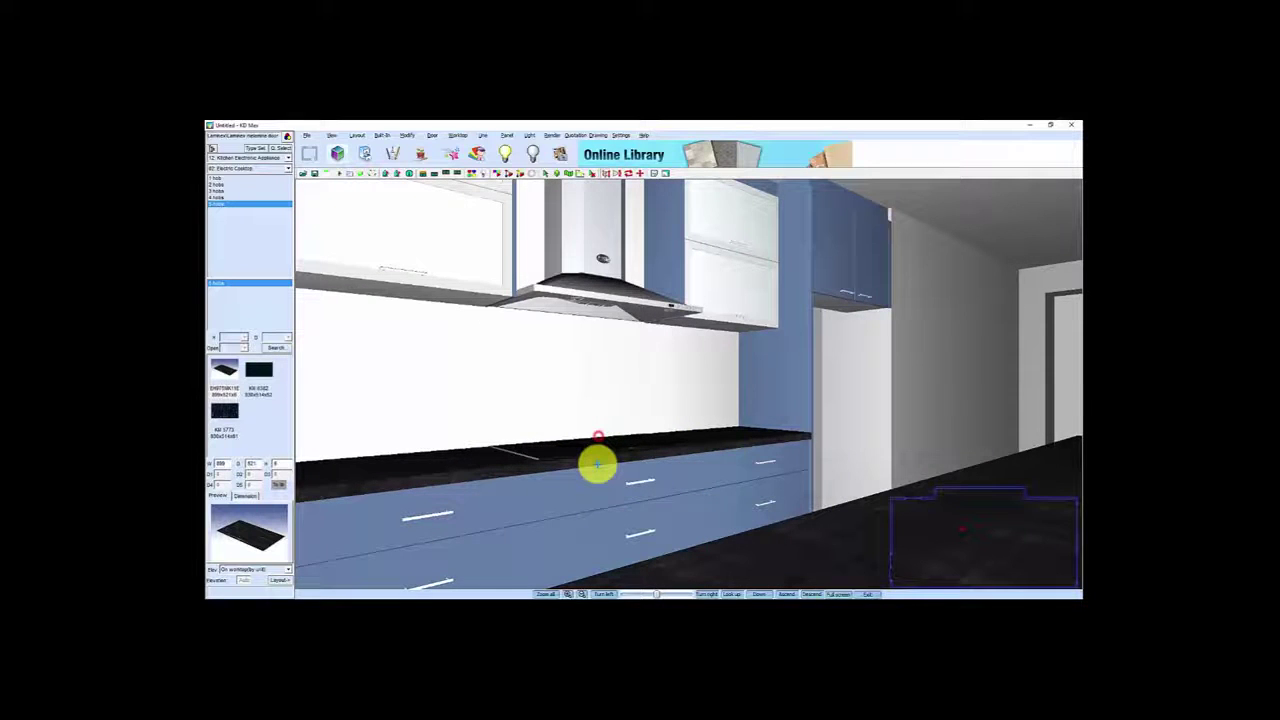
drag(597, 463, 694, 446)
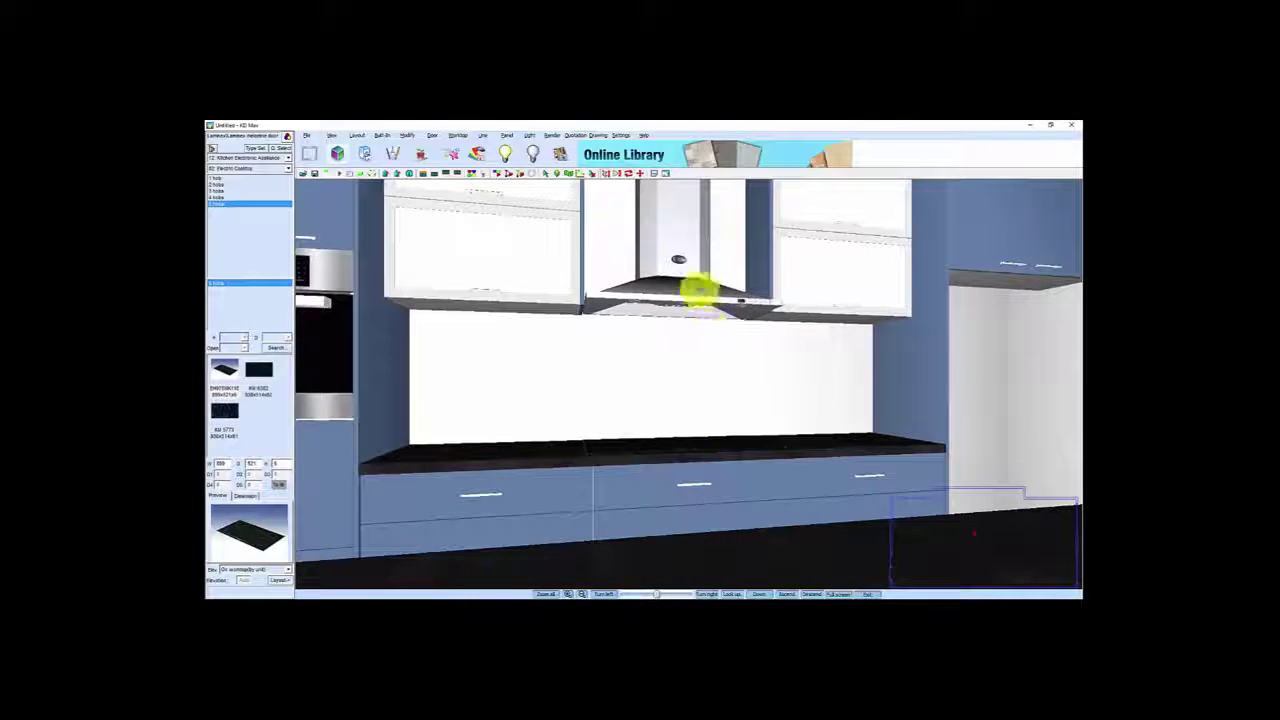
right_click(685, 446)
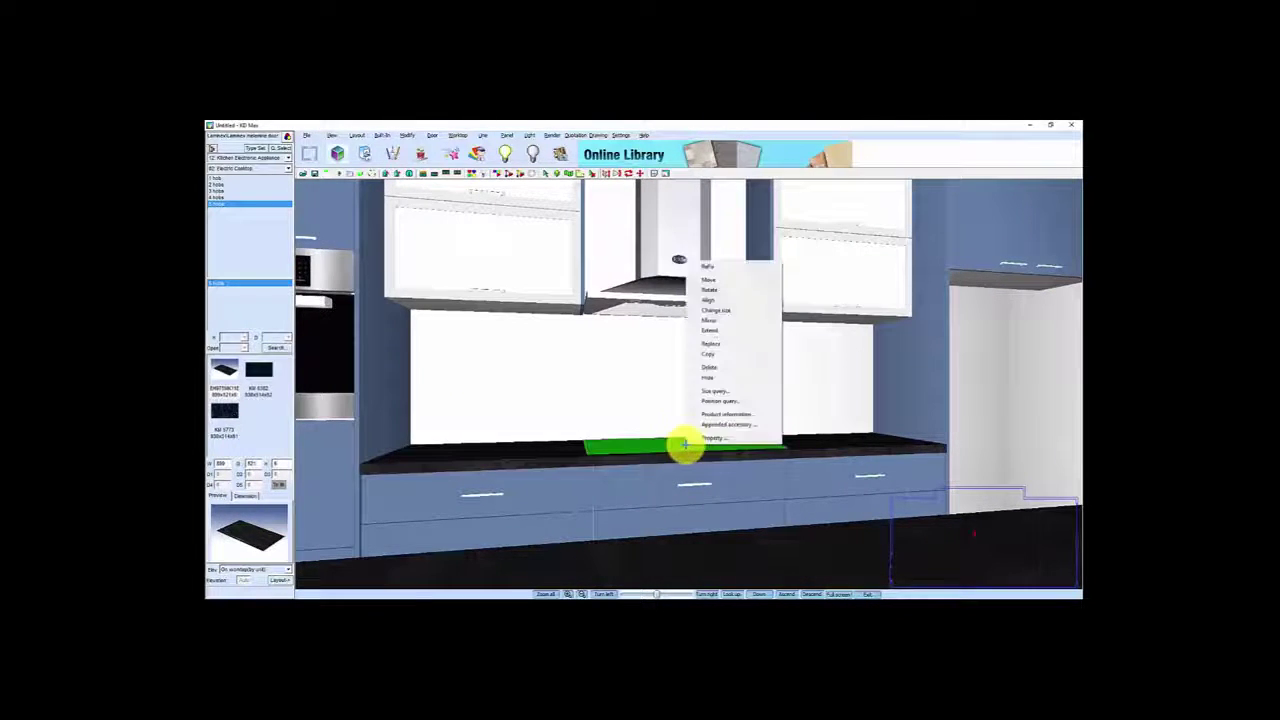
click(710, 300)
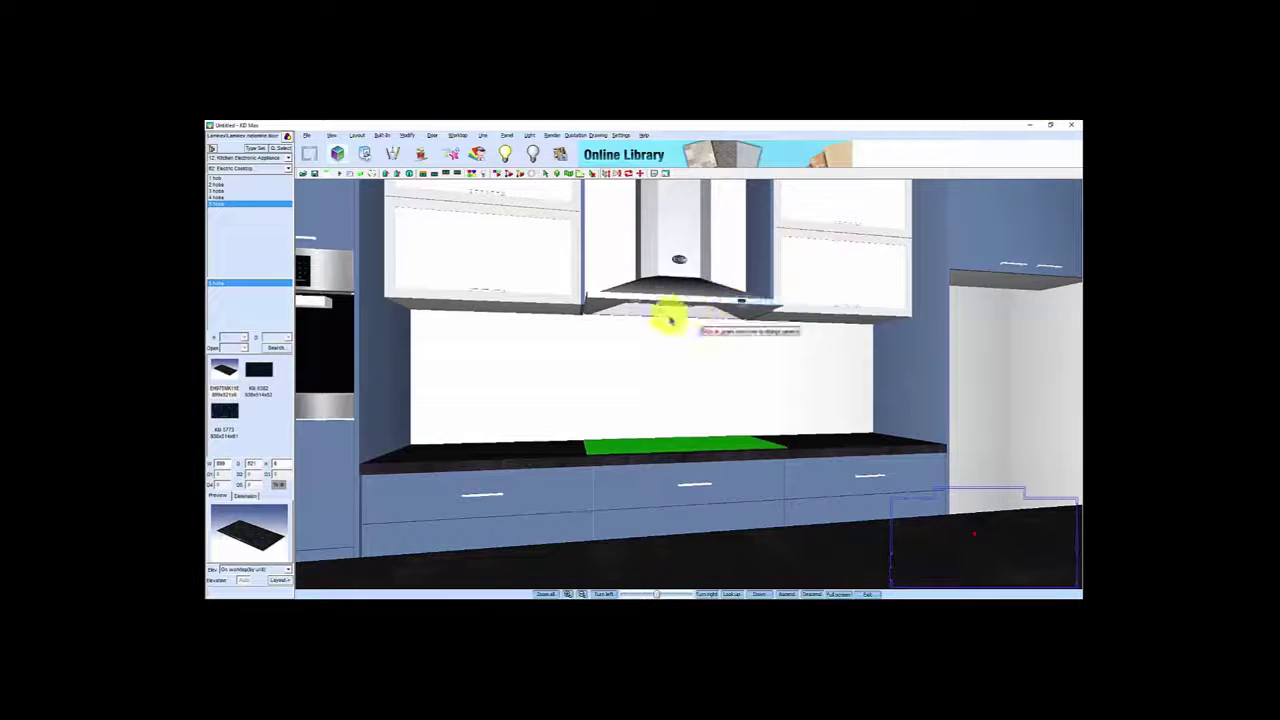
click(676, 281)
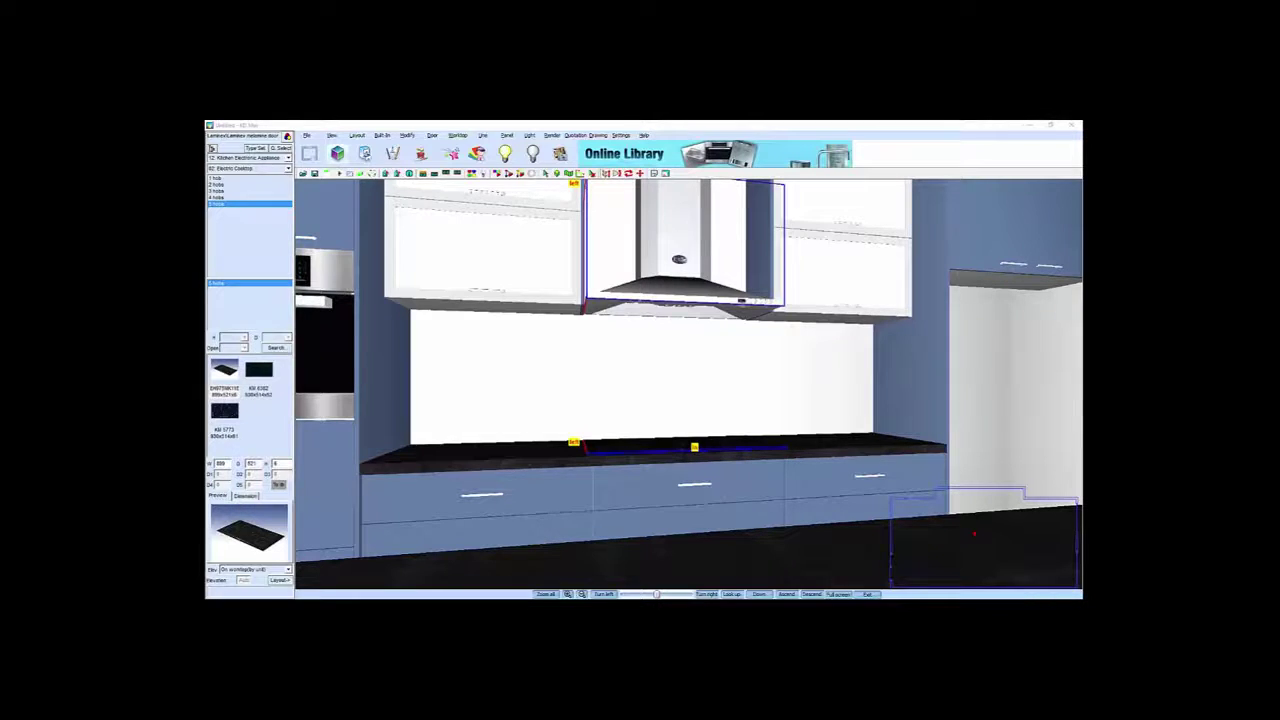
drag(337, 194, 383, 183)
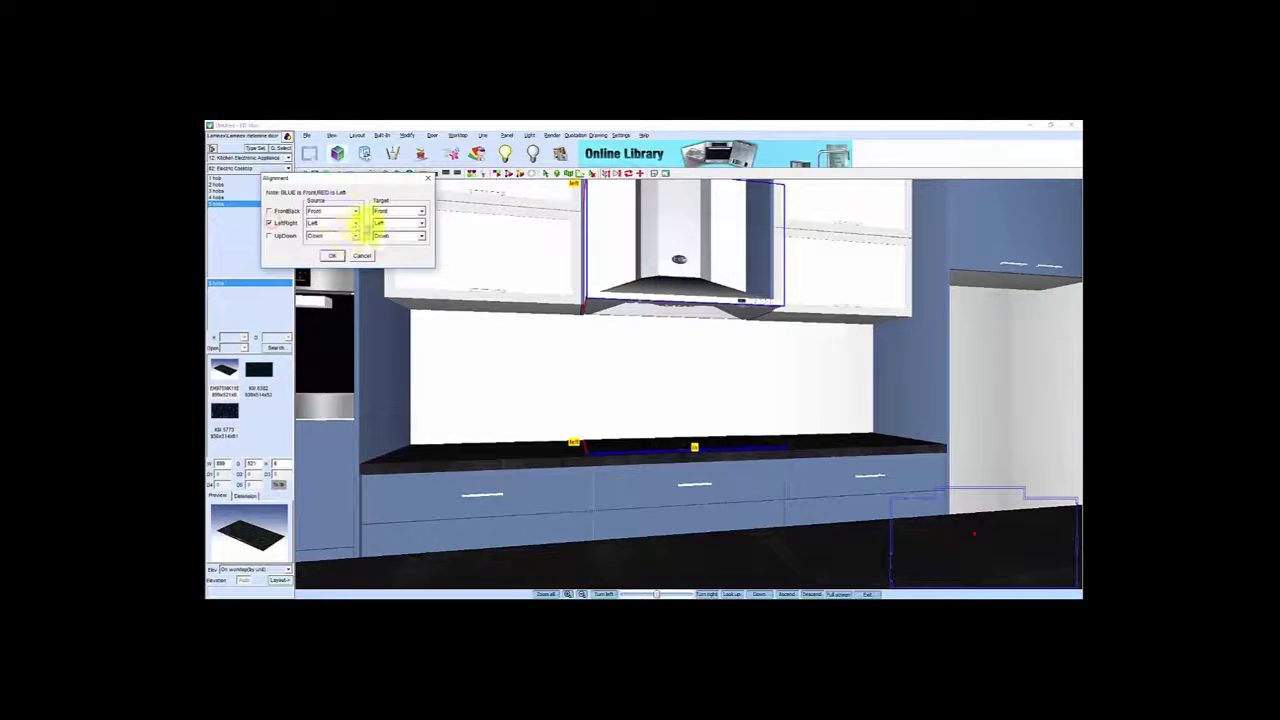
click(334, 243)
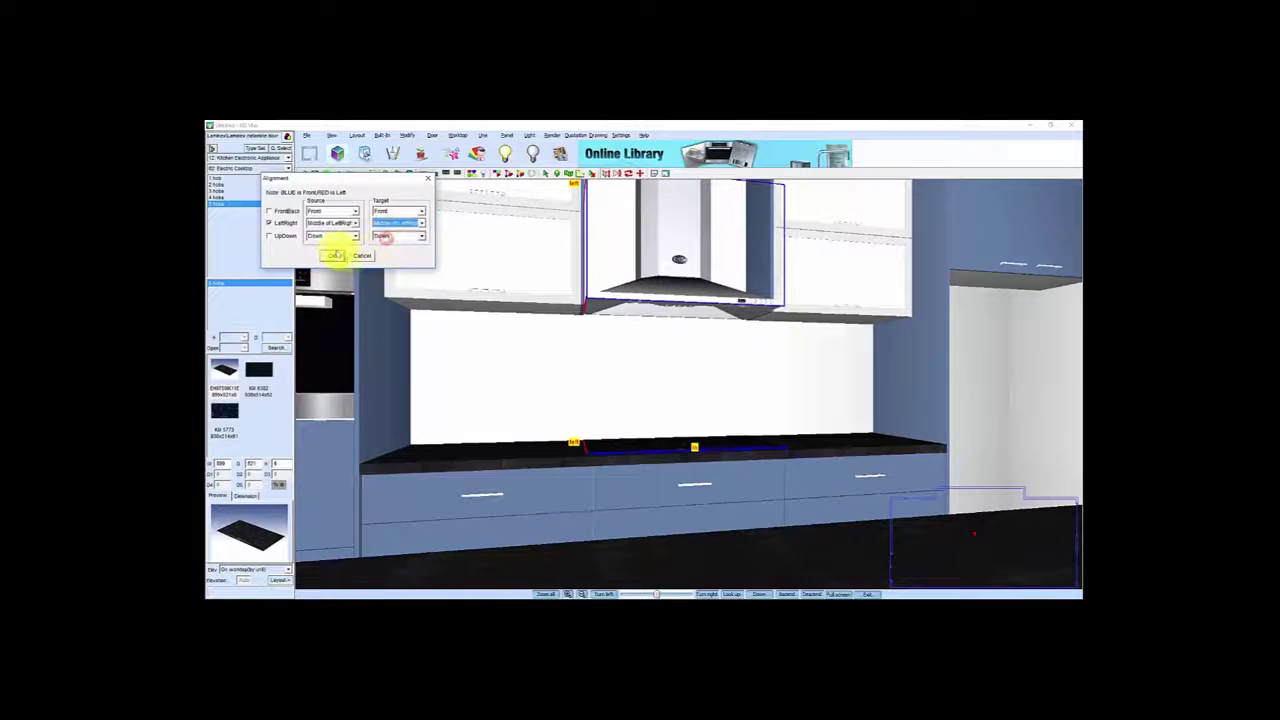
click(331, 256)
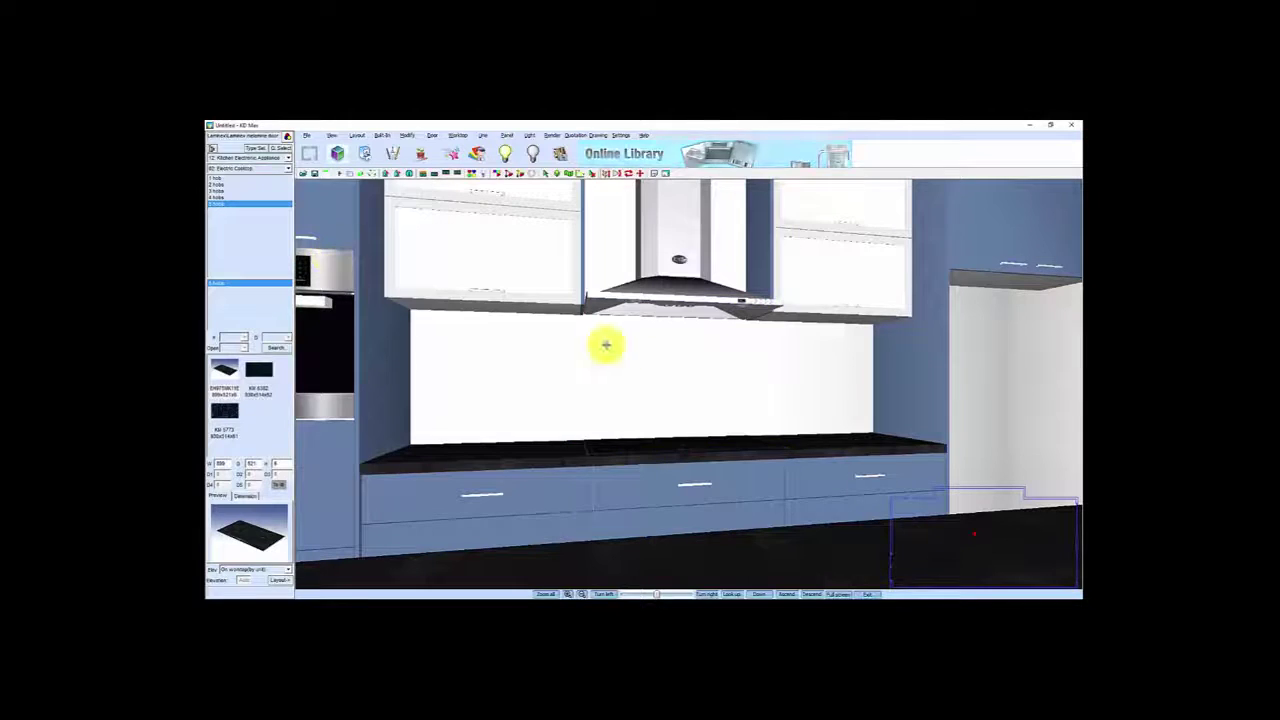
- Select the REGINOX ELITE INTEGRATED SINKS model from the Double Bowl sinks for the island
scroll(686, 329, down, 5)
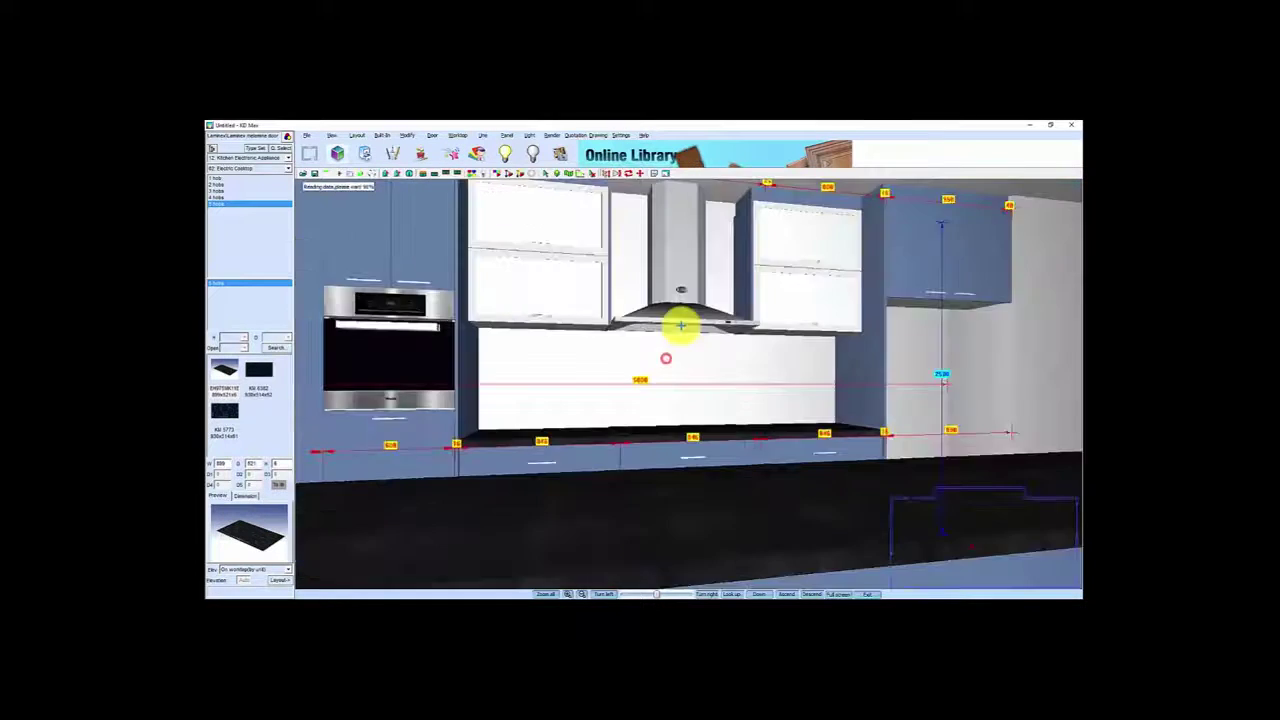
scroll(697, 311, up, 2)
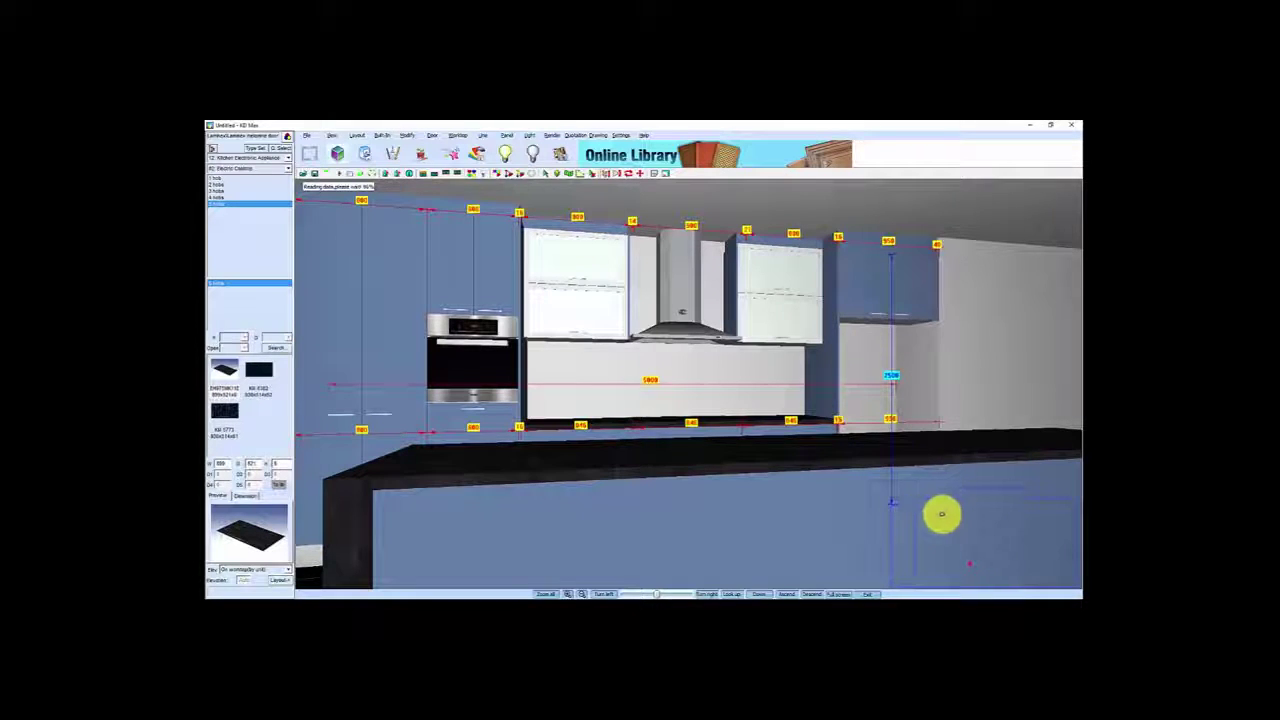
scroll(946, 512, down, 2)
drag(966, 520, 580, 490)
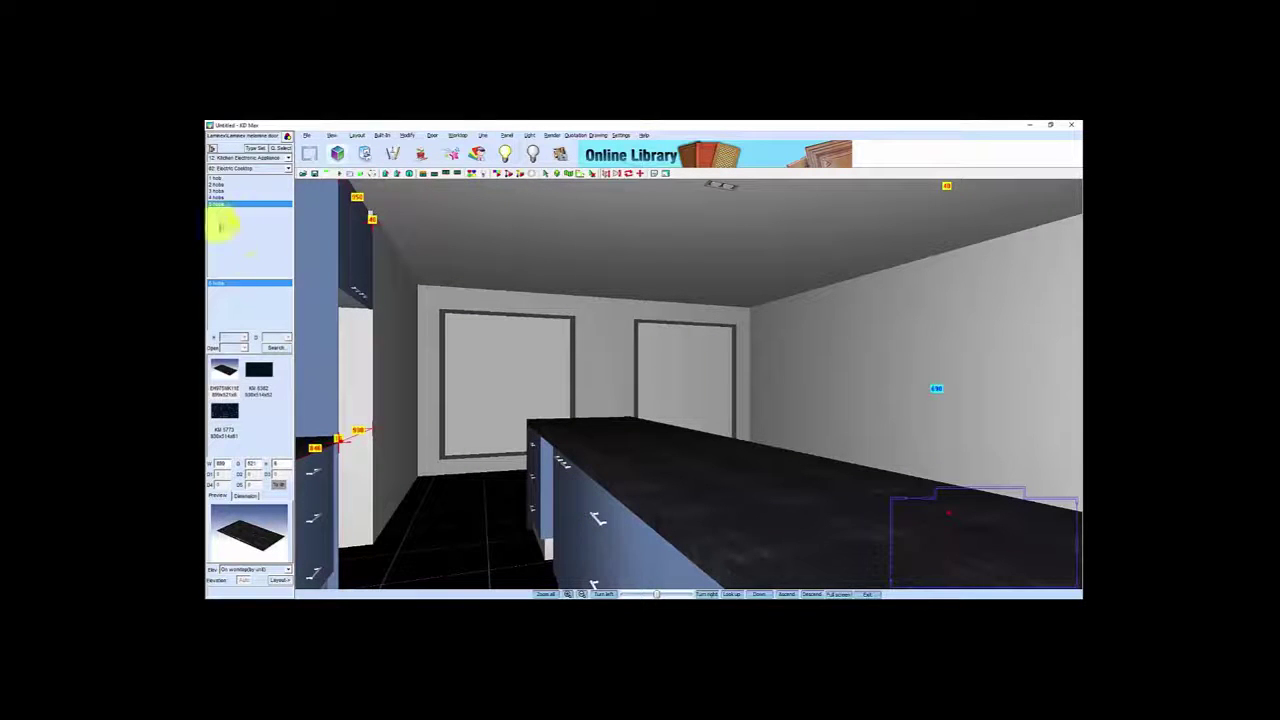
click(254, 149)
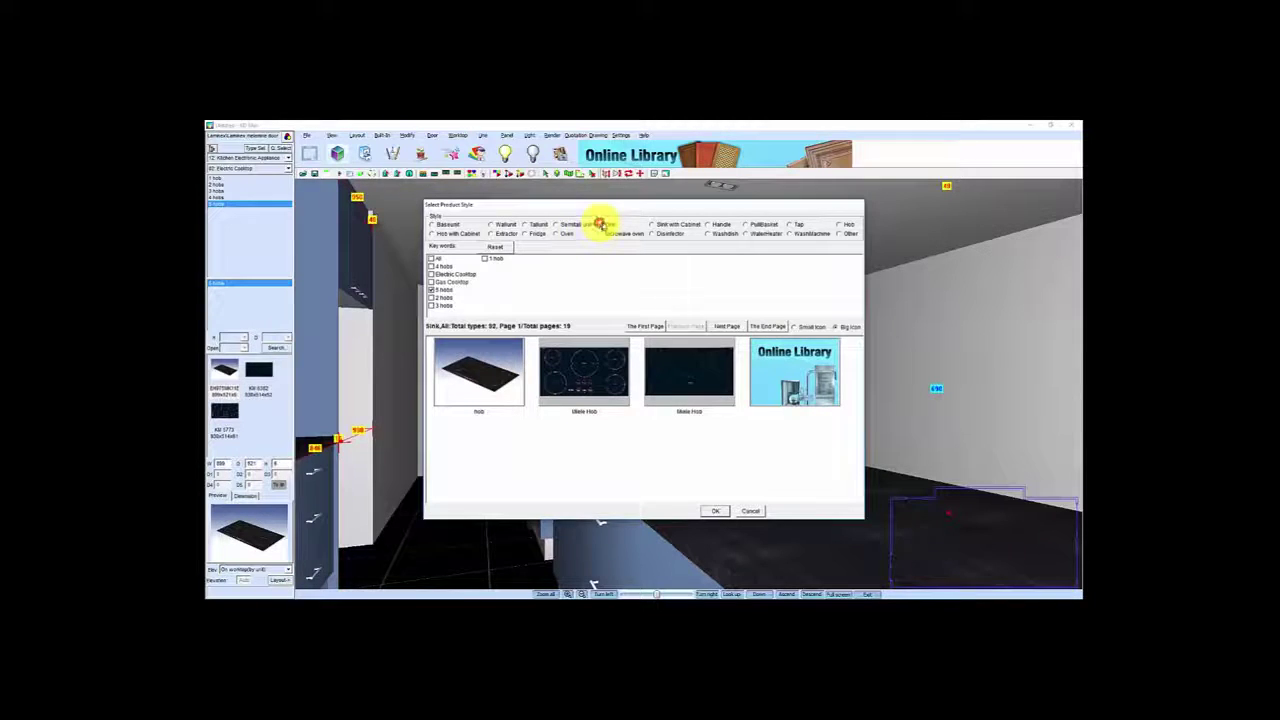
click(600, 224)
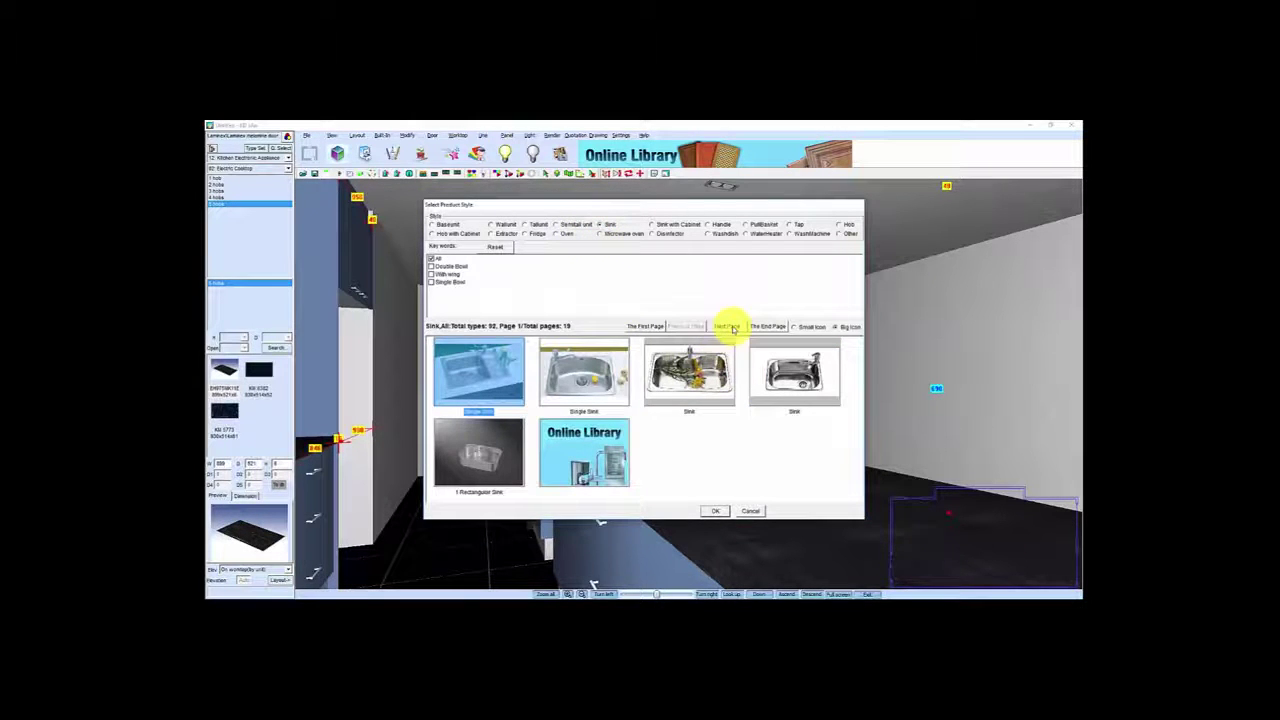
click(431, 266)
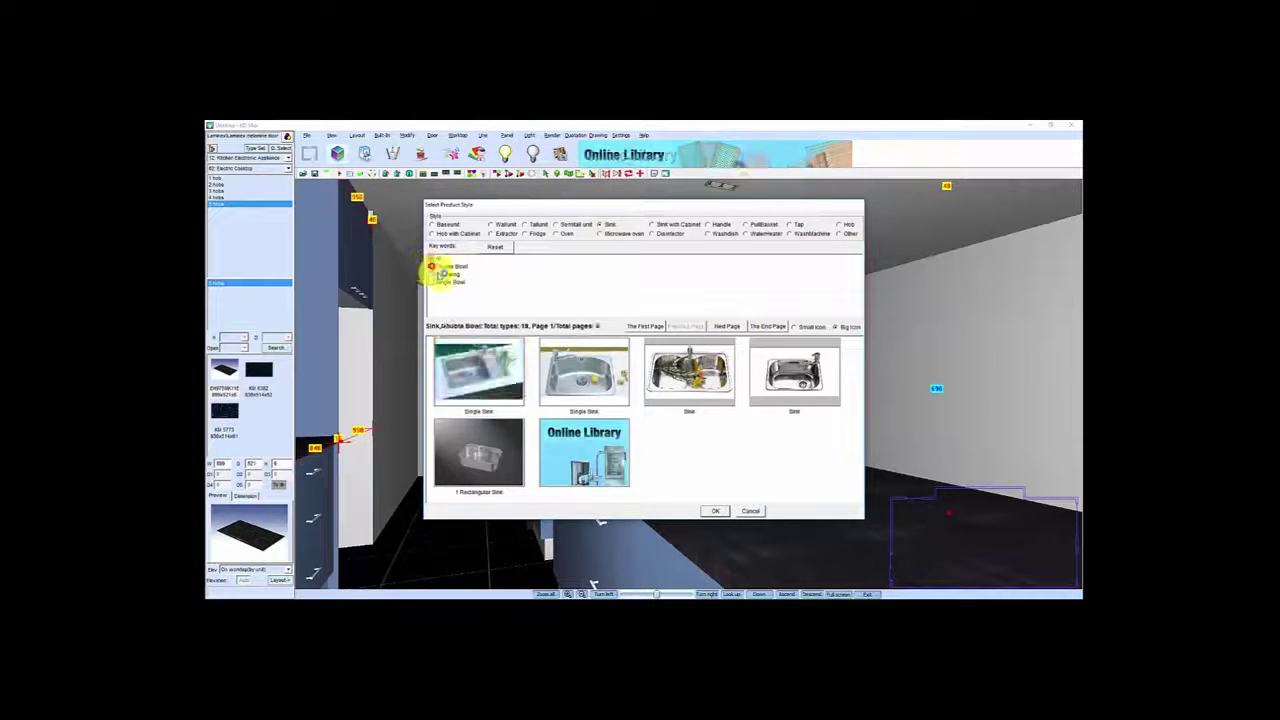
click(728, 327)
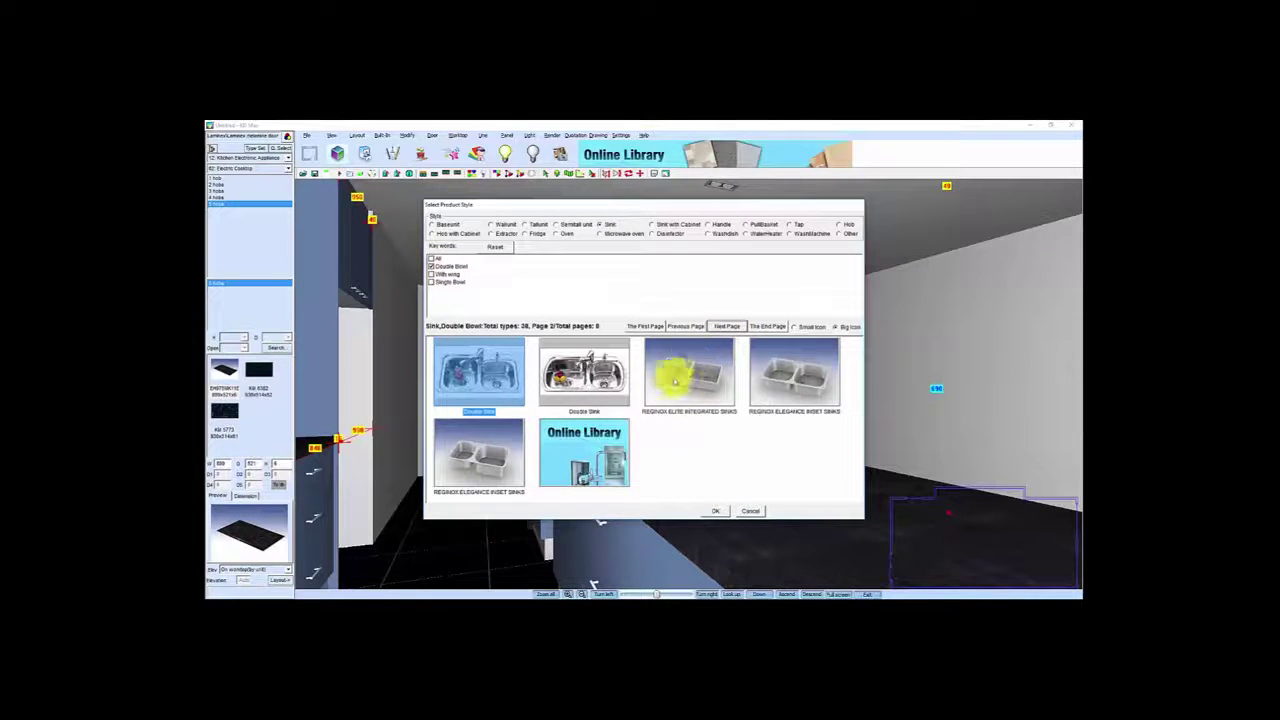
click(697, 374)
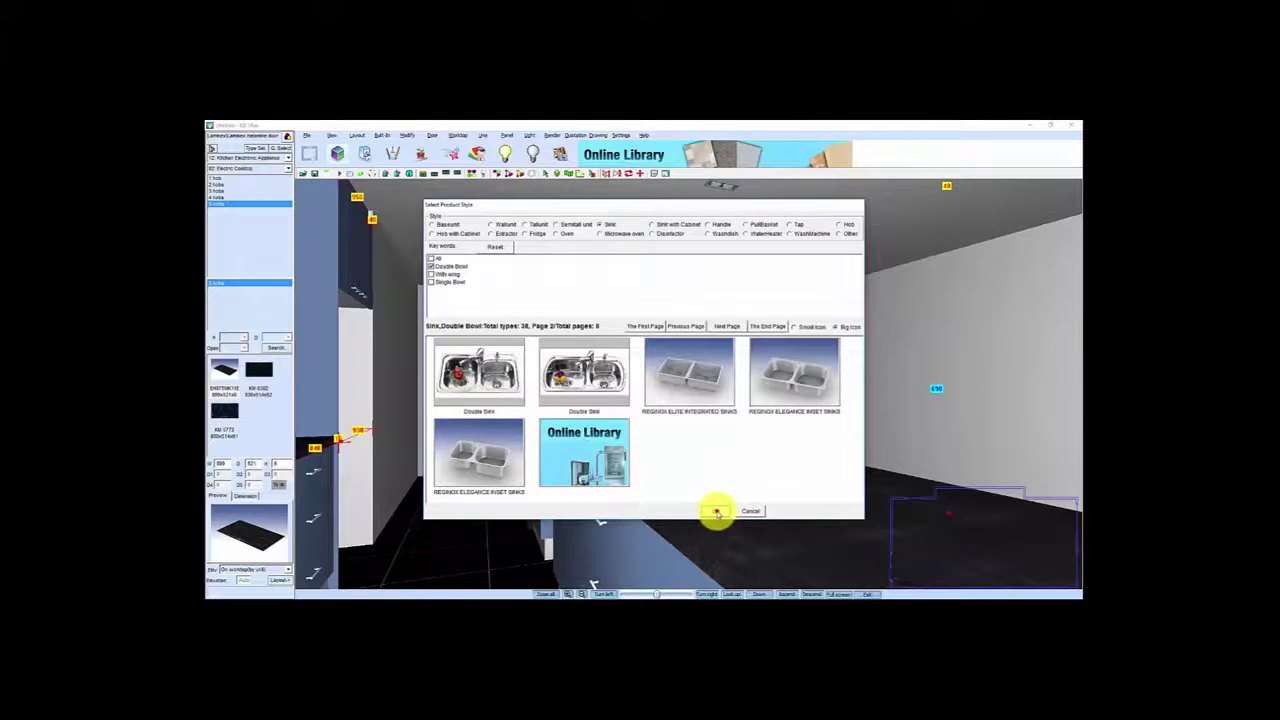
click(715, 511)
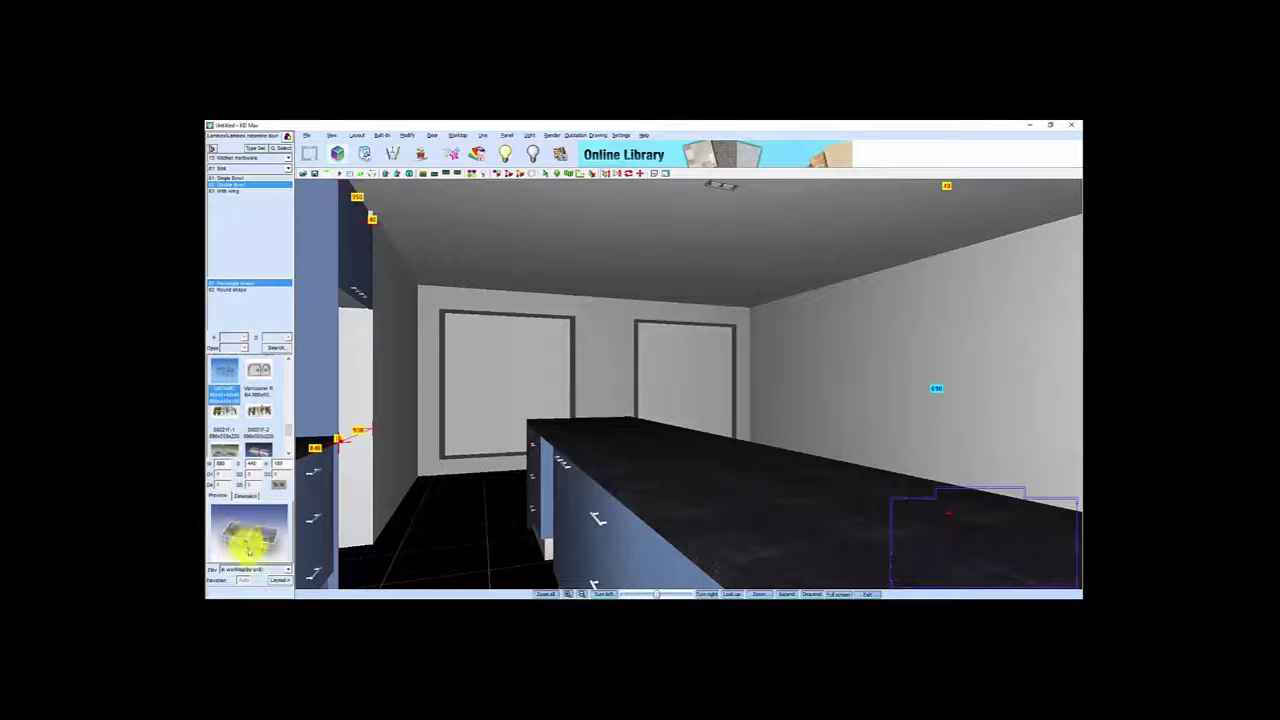
- Place the double-bowl sink centred over the narrow island unit, accepting the oversize, with the install mode Sink under worktop
click(227, 463)
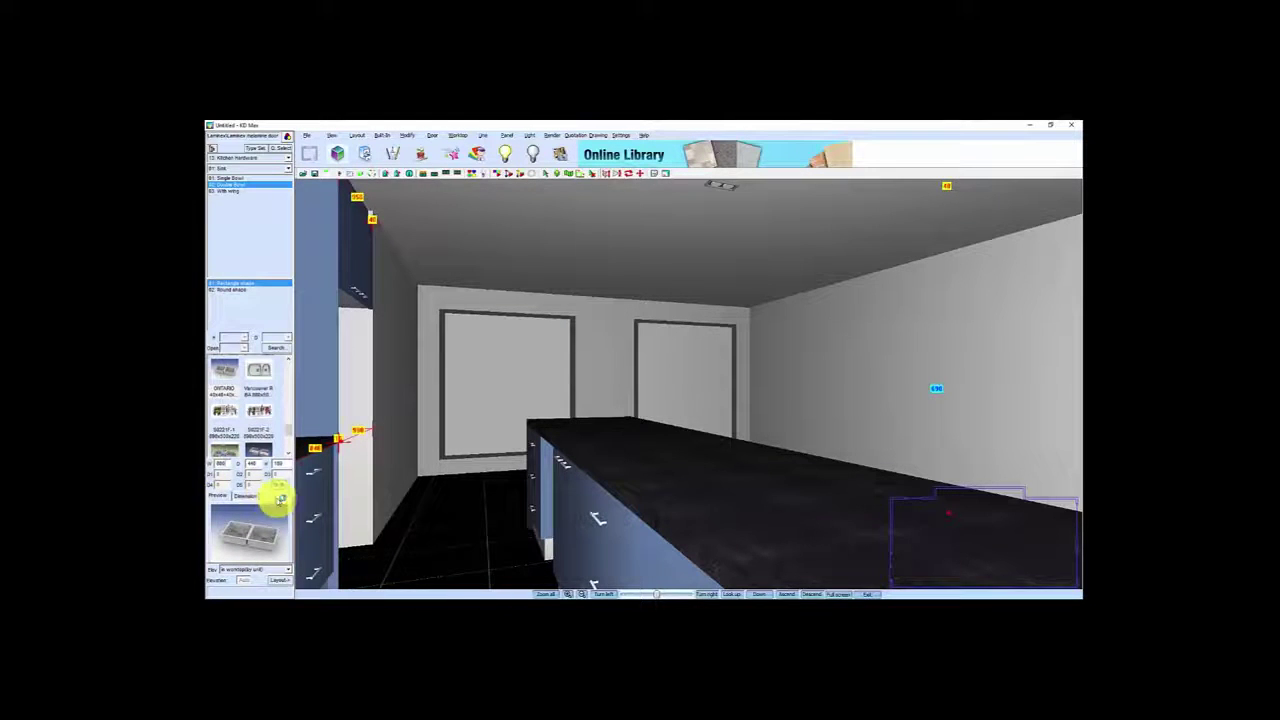
click(283, 579)
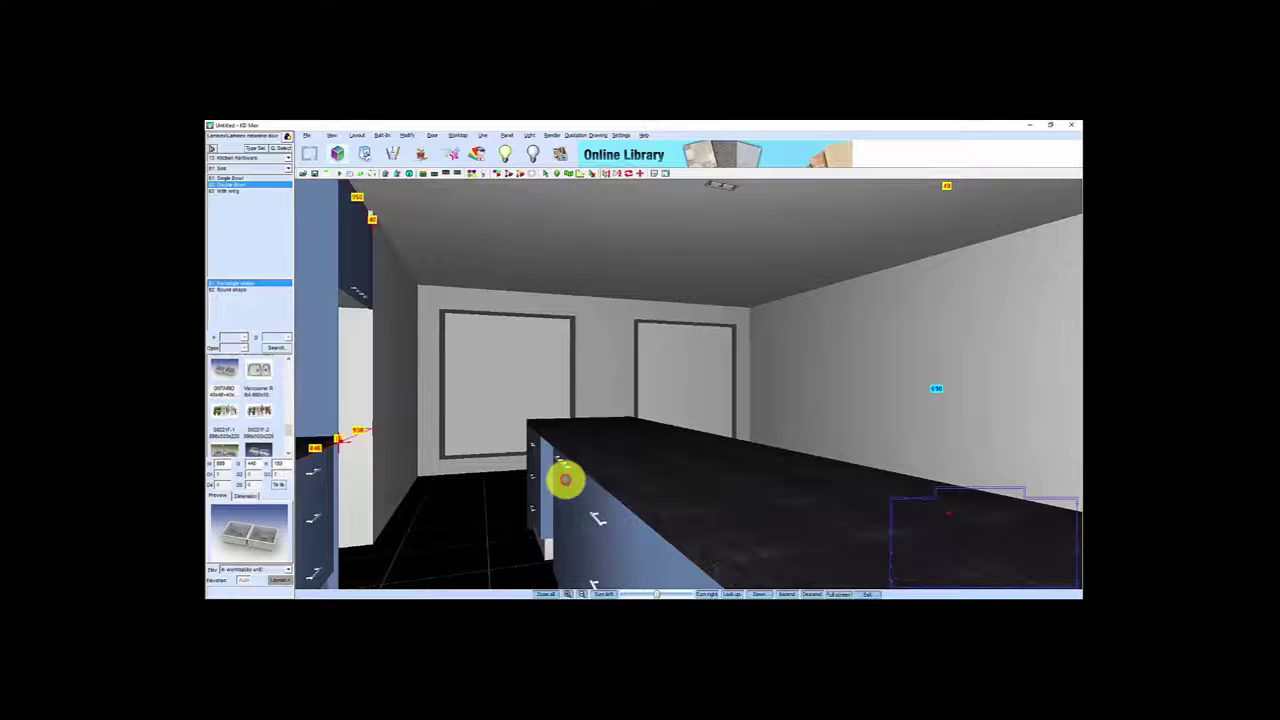
click(566, 480)
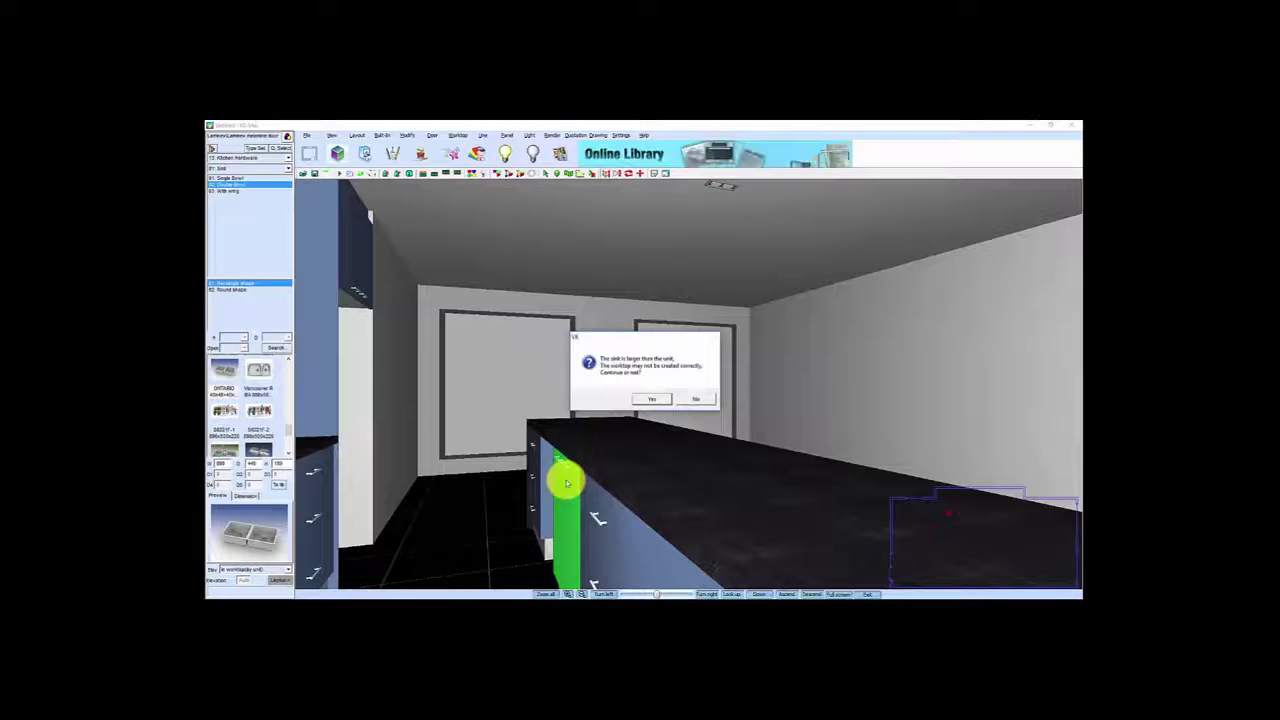
click(656, 400)
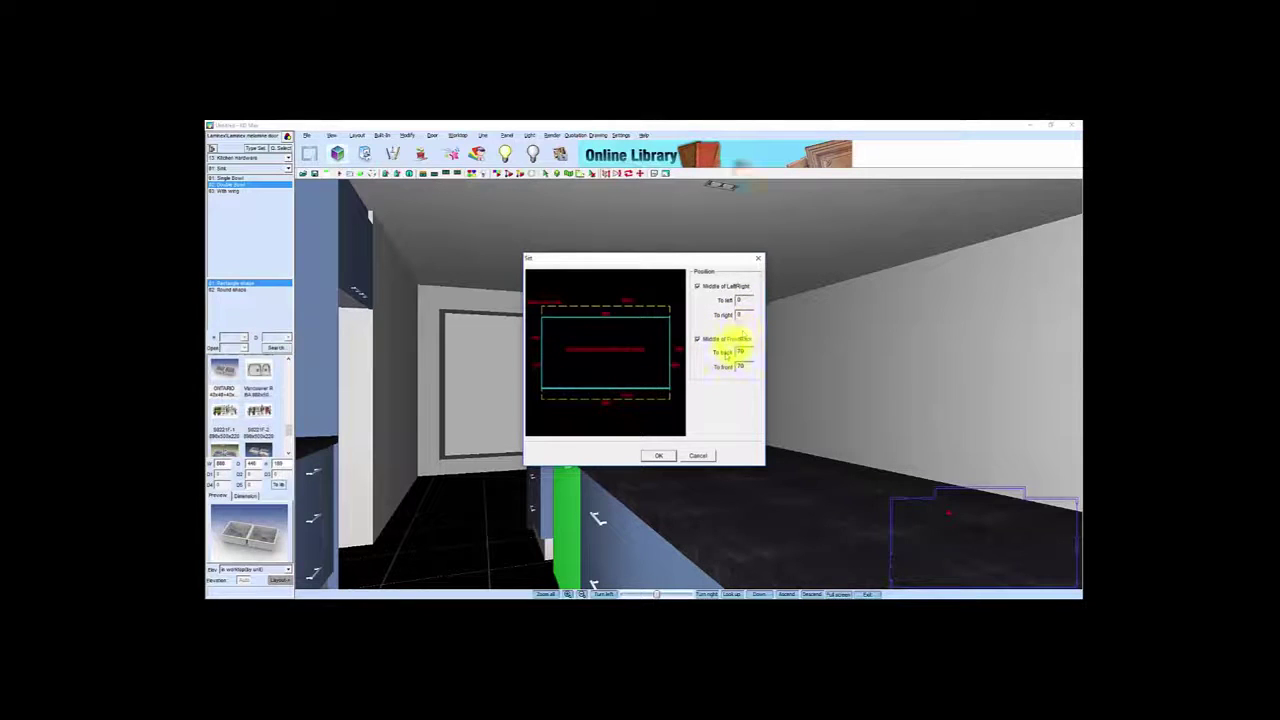
click(658, 455)
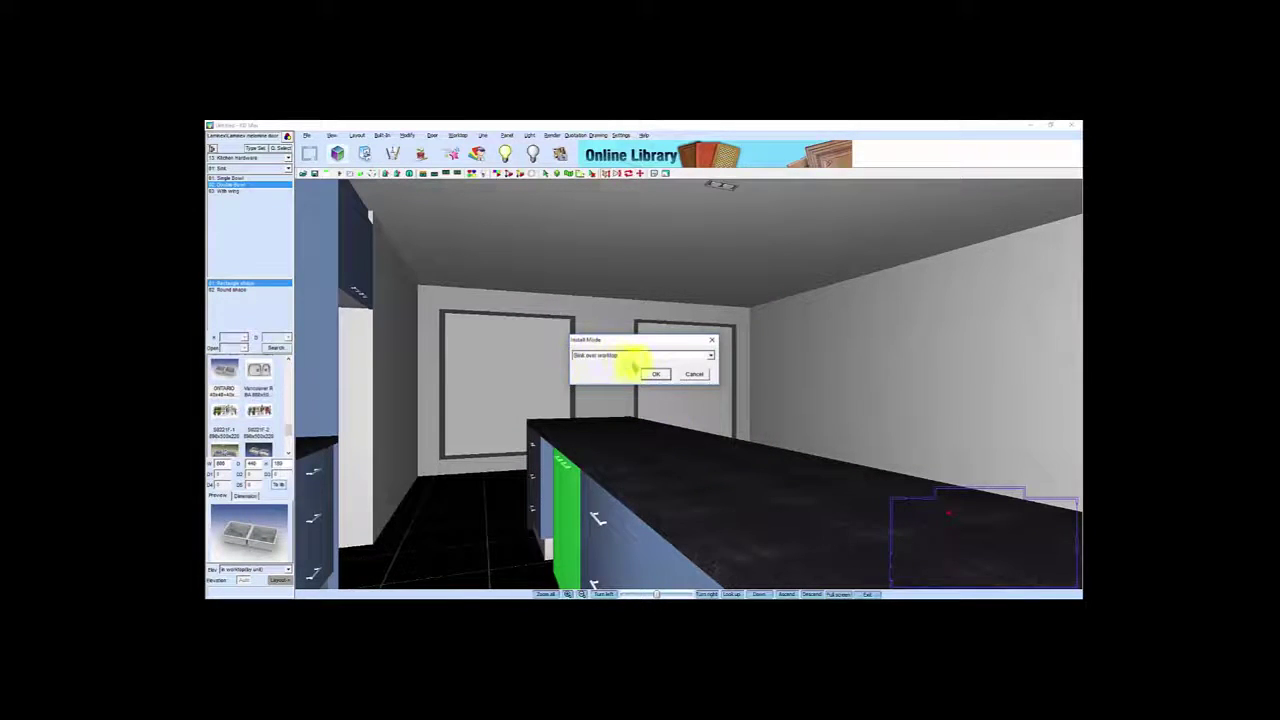
click(713, 357)
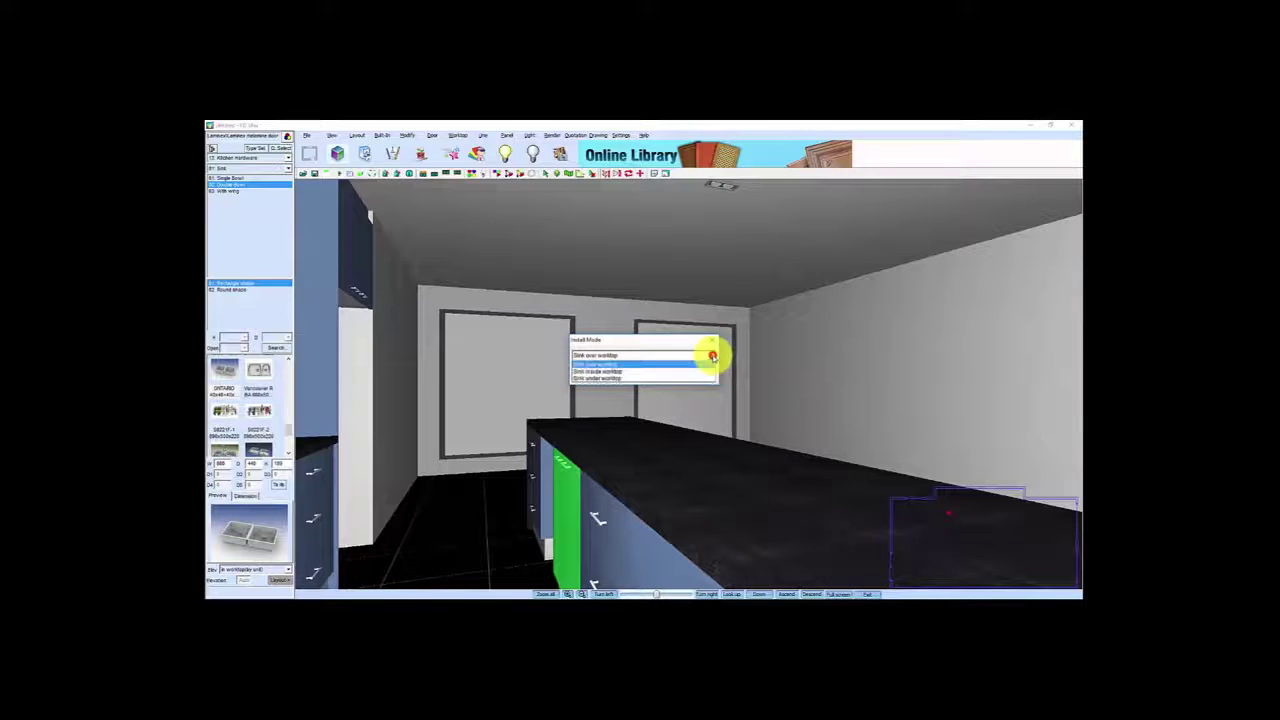
click(598, 379)
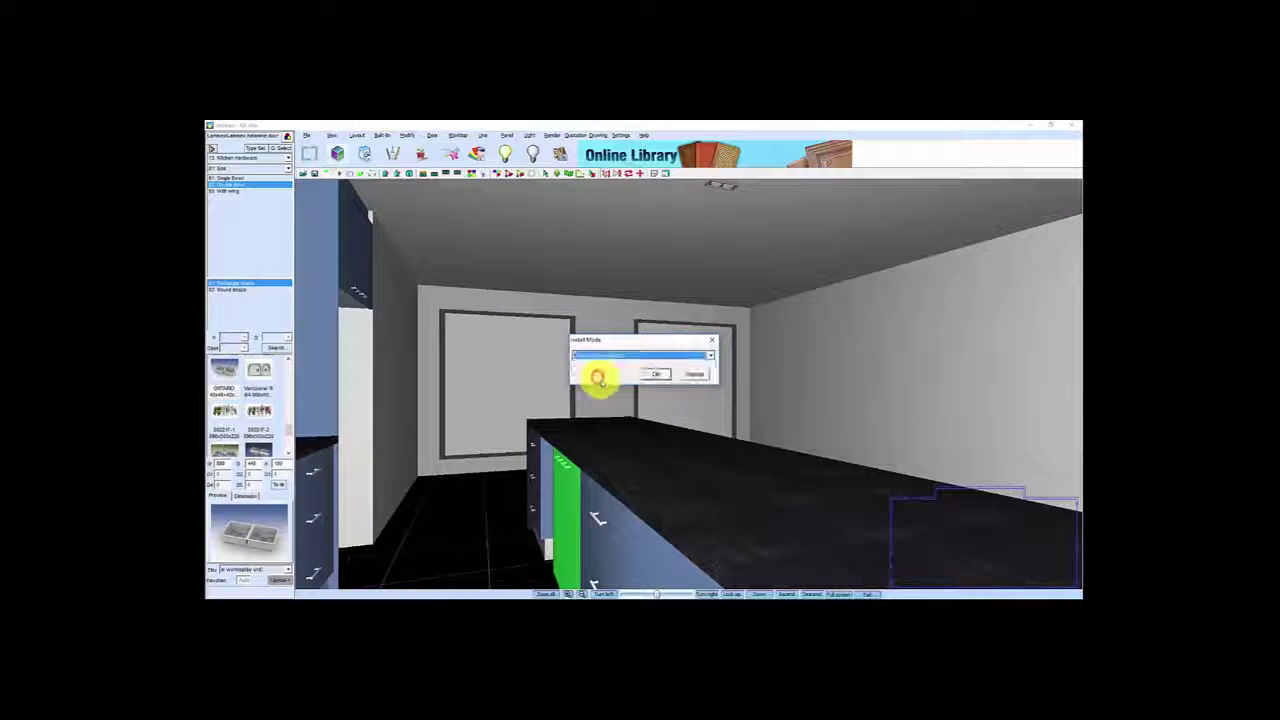
click(659, 377)
- Move the island sink up by 20
click(620, 441)
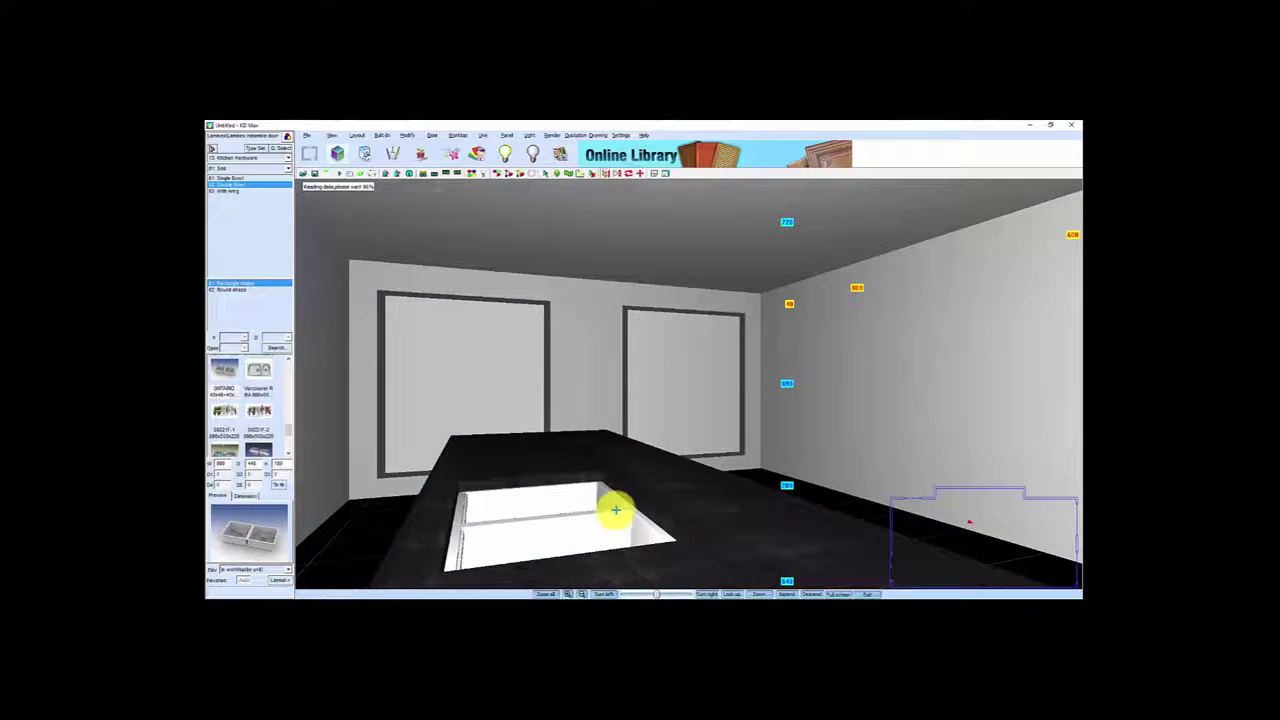
right_click(617, 505)
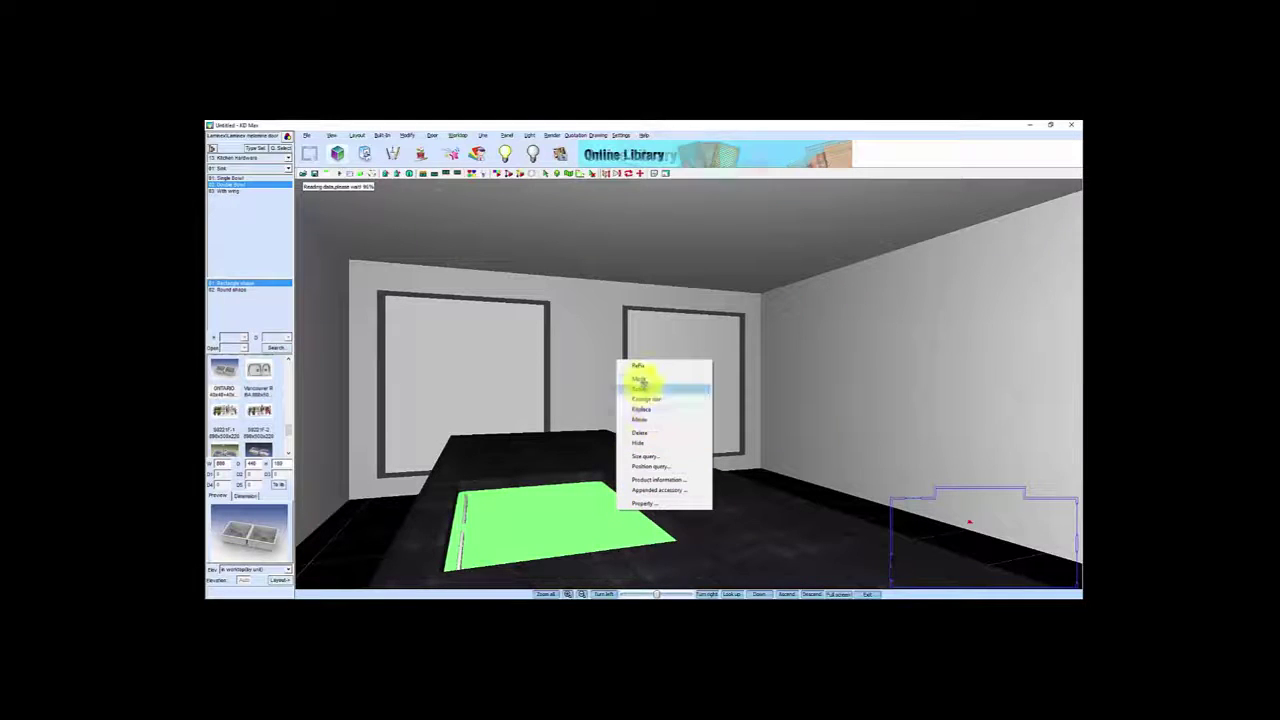
click(643, 378)
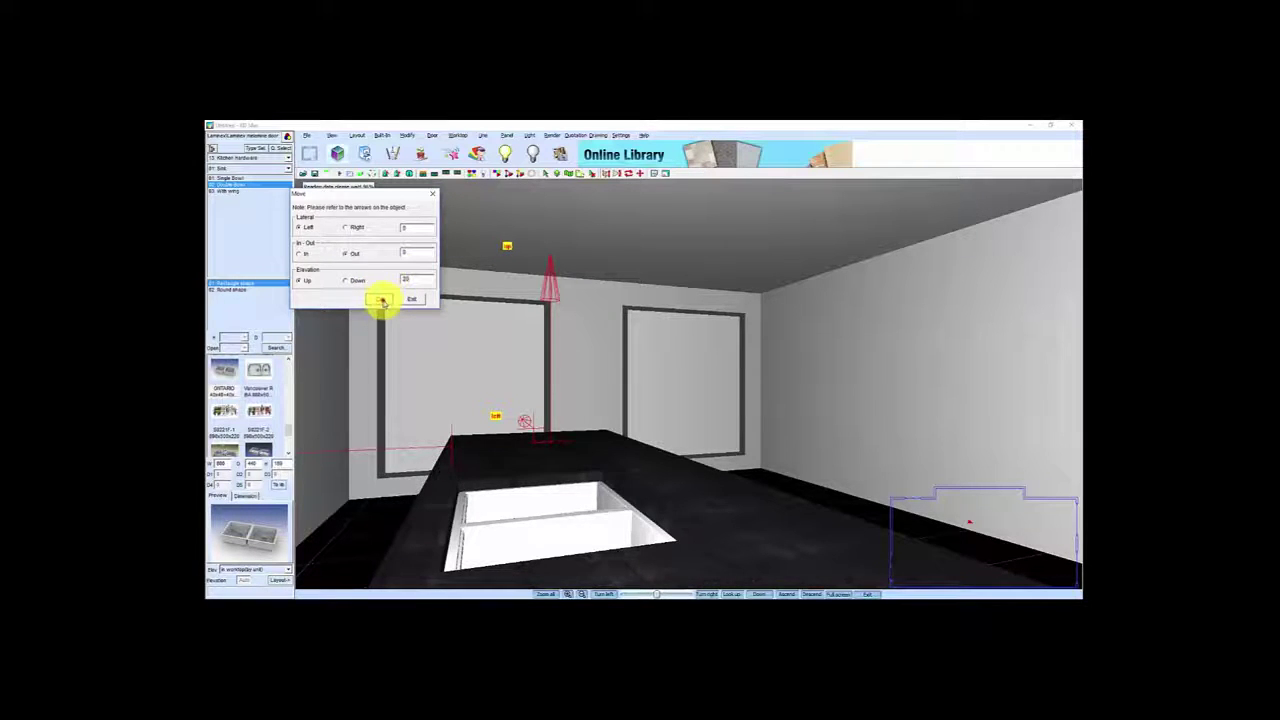
click(381, 300)
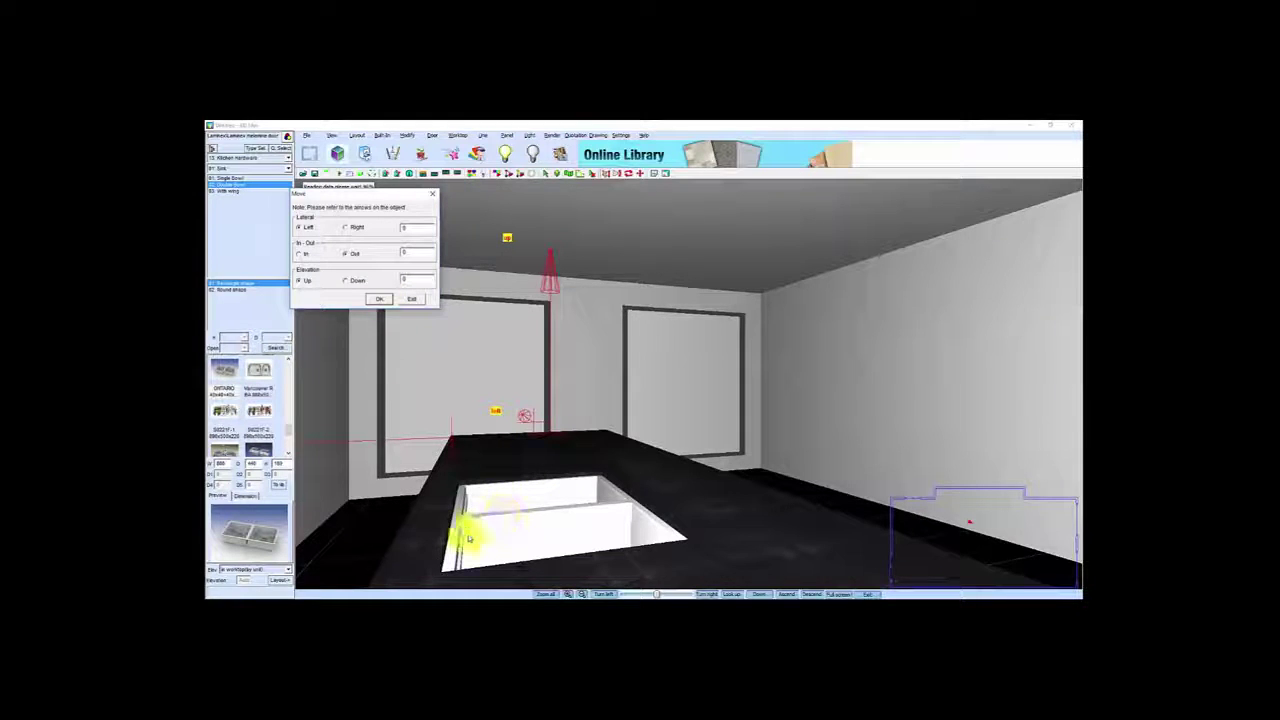
click(412, 300)
- Select the angular fourth model of the REGINOX KITCHEN TAPS from the Tap product styles for the island sink
drag(529, 443, 514, 474)
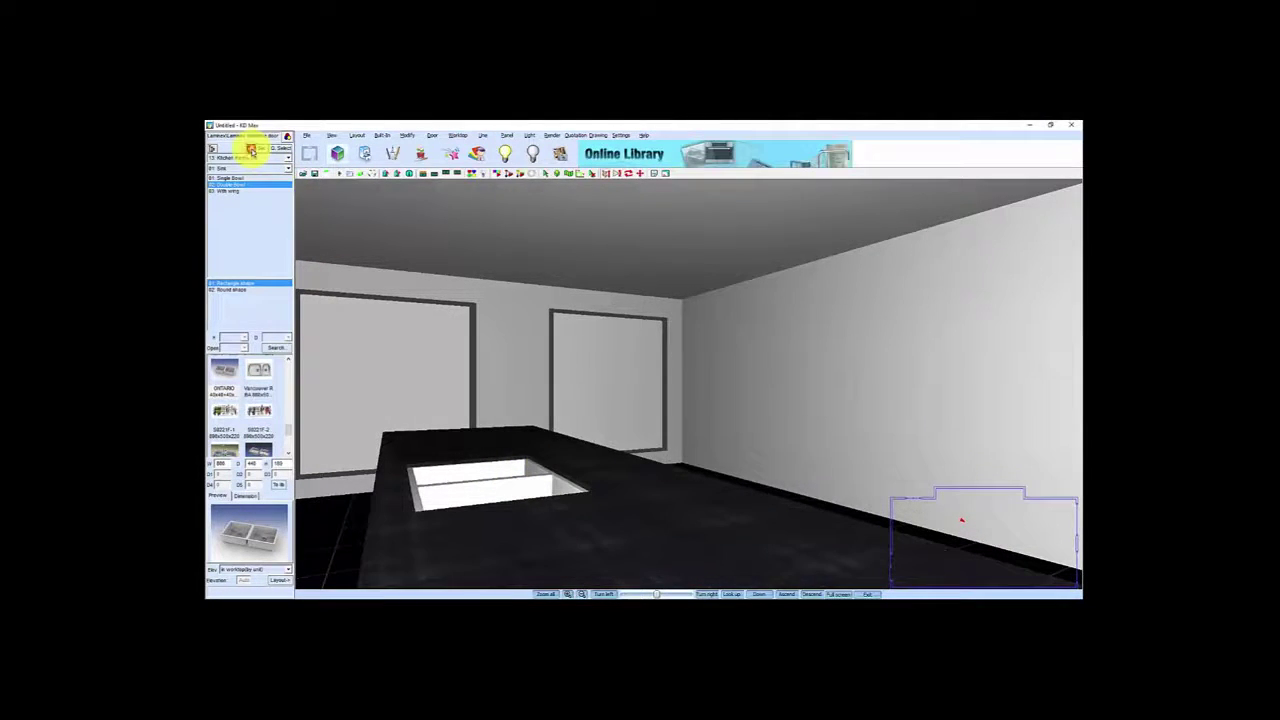
click(253, 150)
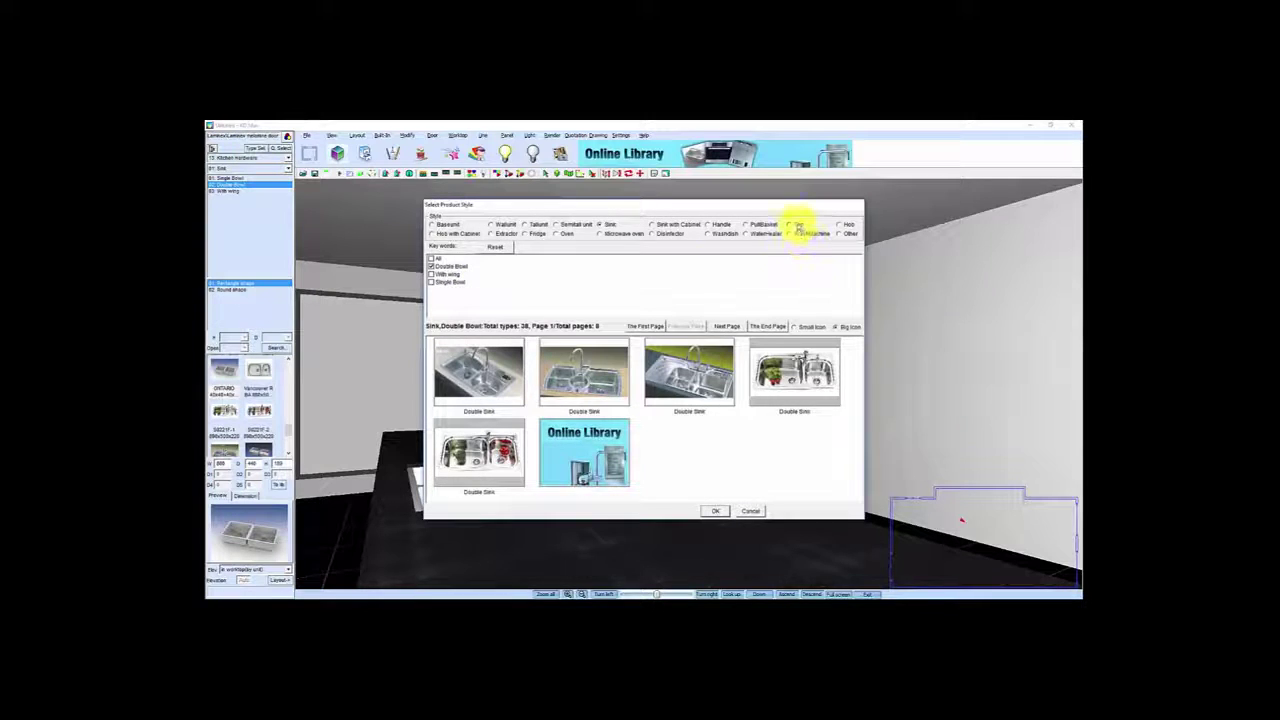
click(790, 225)
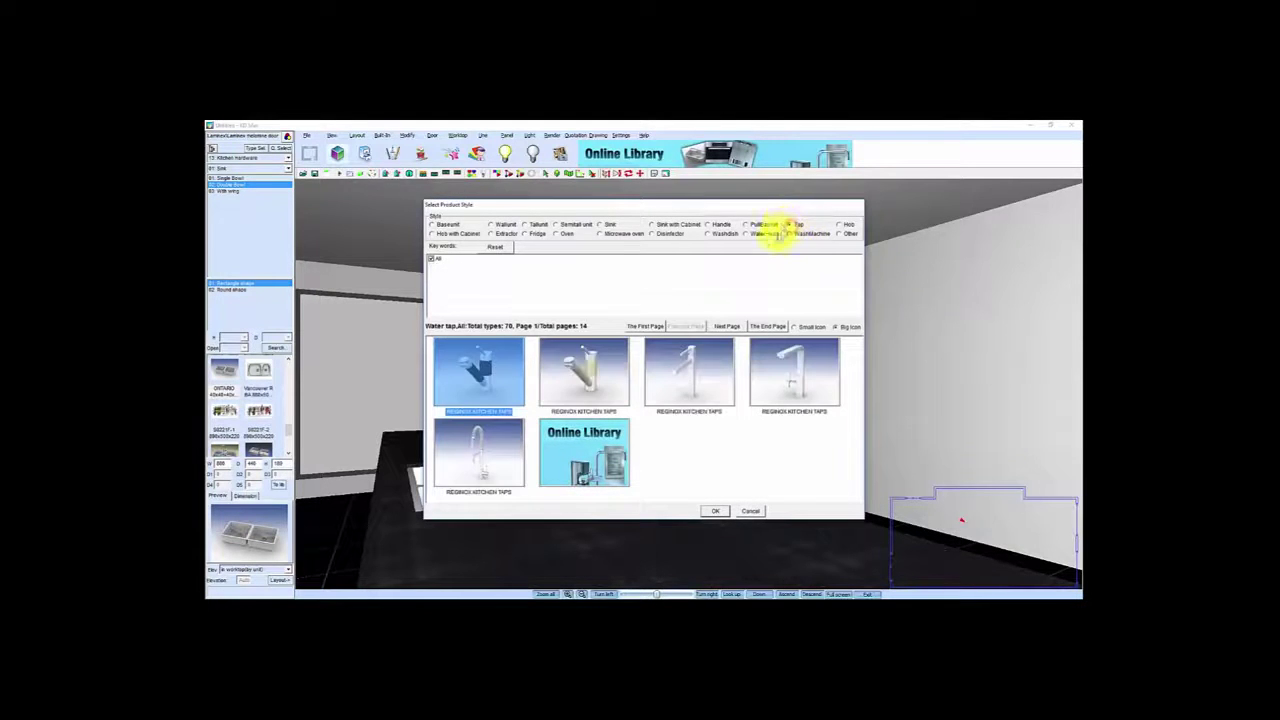
click(801, 377)
click(714, 510)
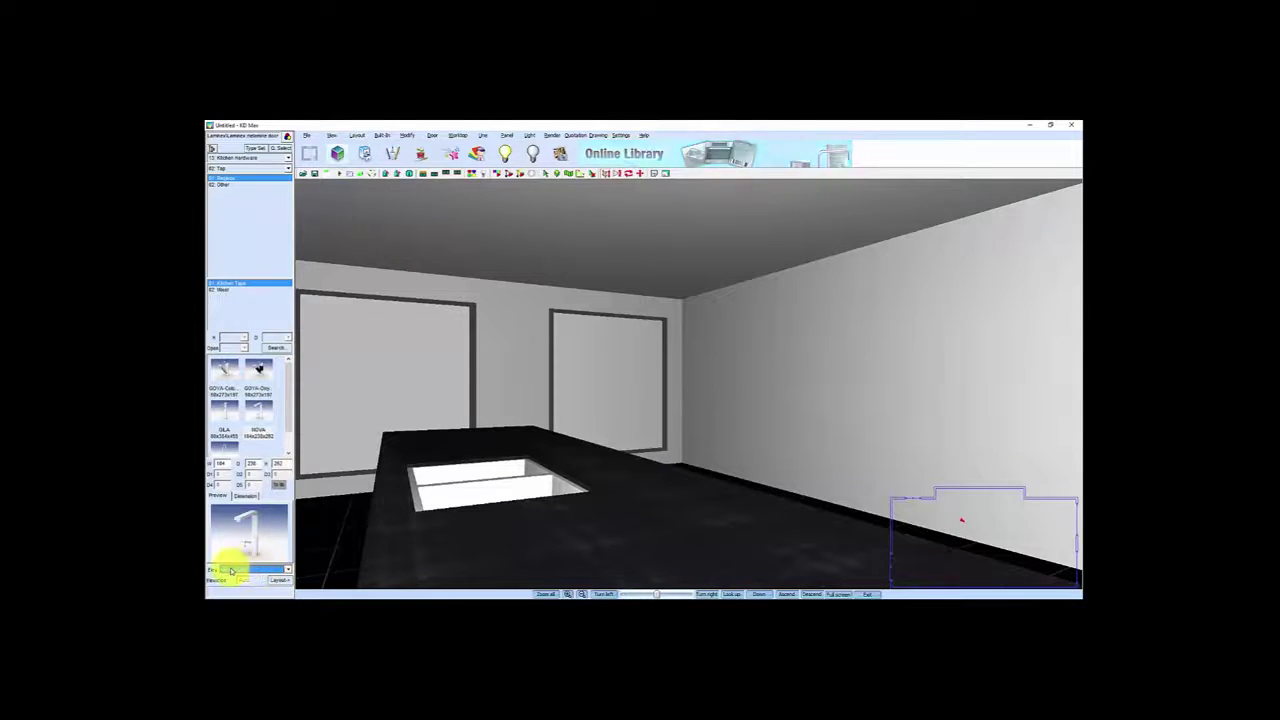
- Place the tap on the worktop beside the island sink, rotated so that its spout points over the bowls
click(281, 581)
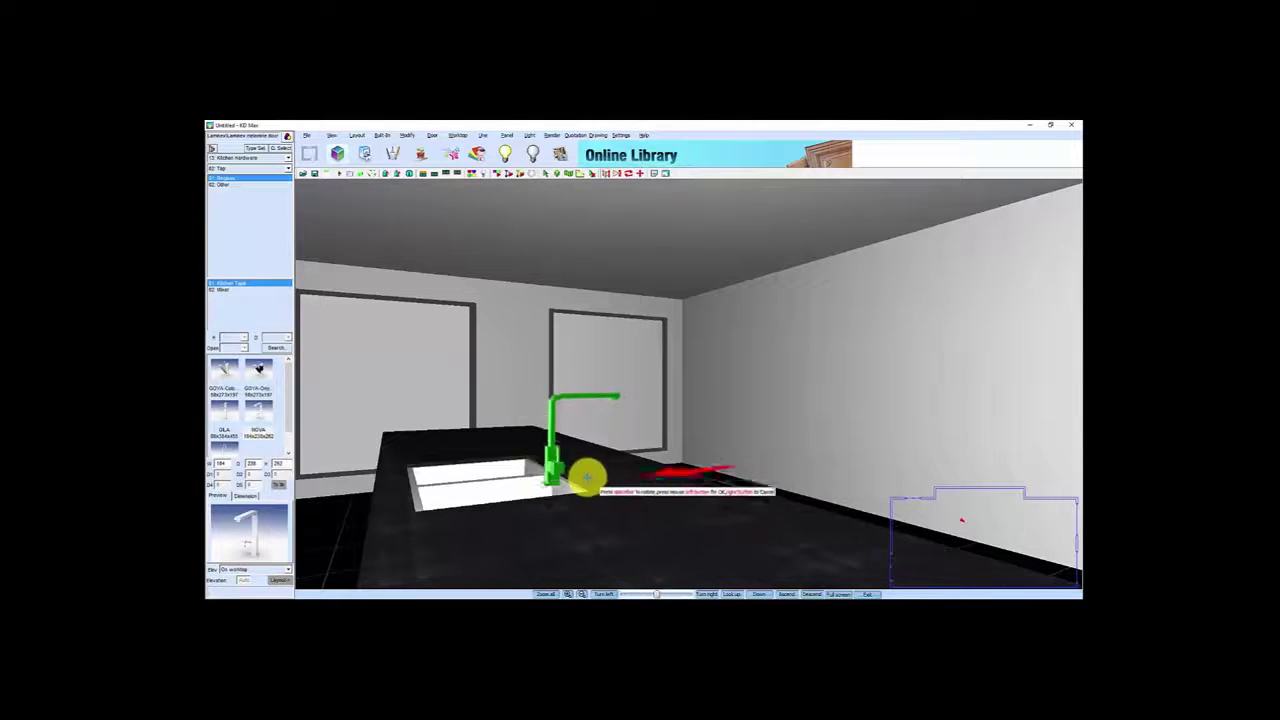
key(space)
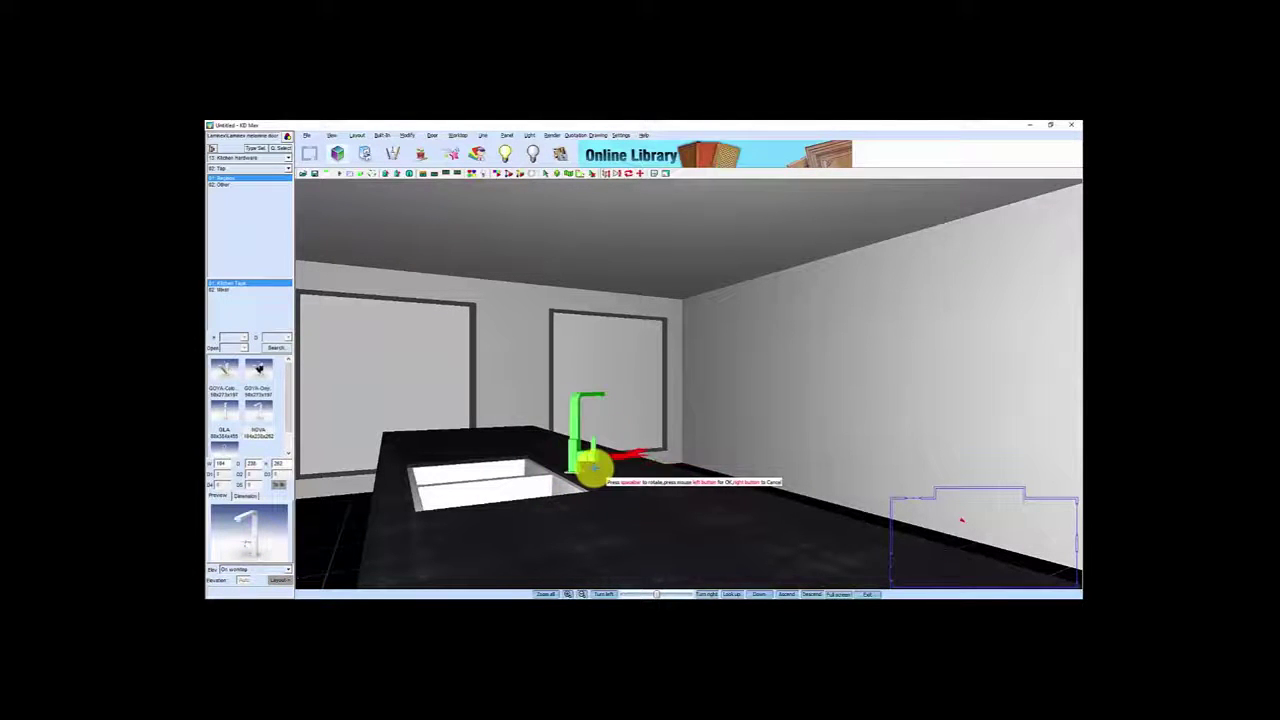
key(space)
key(space)
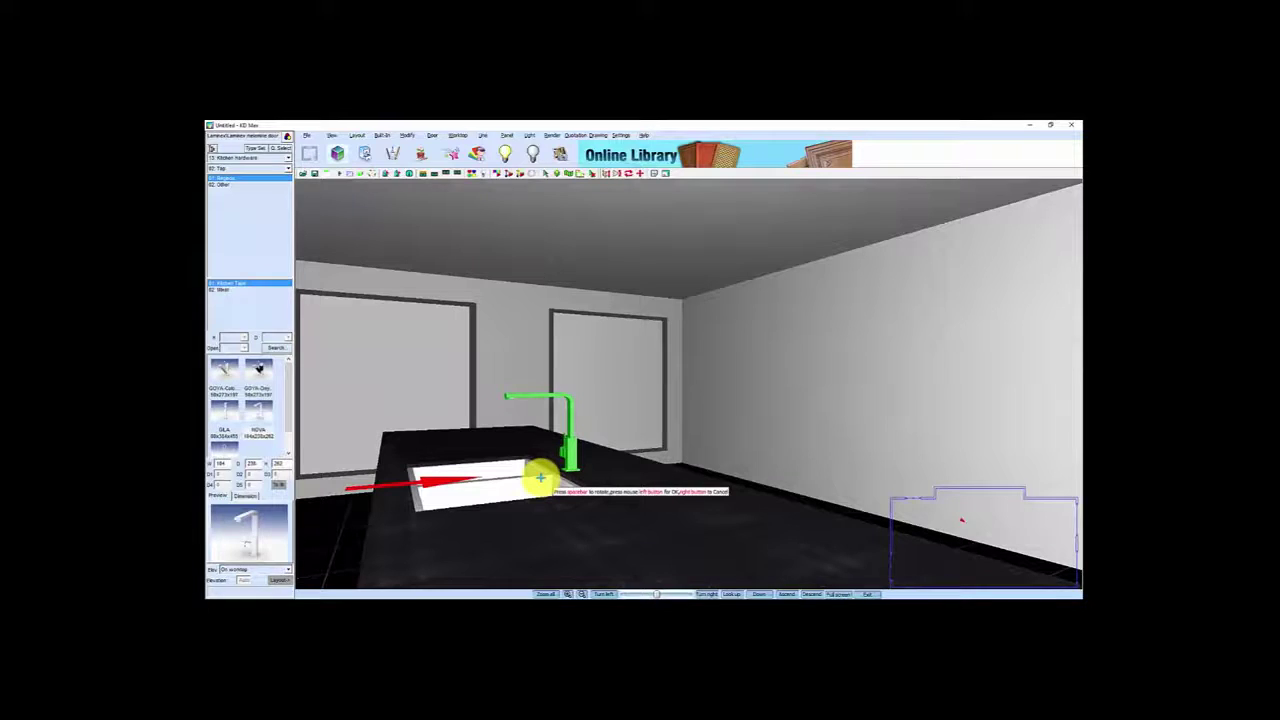
click(540, 478)
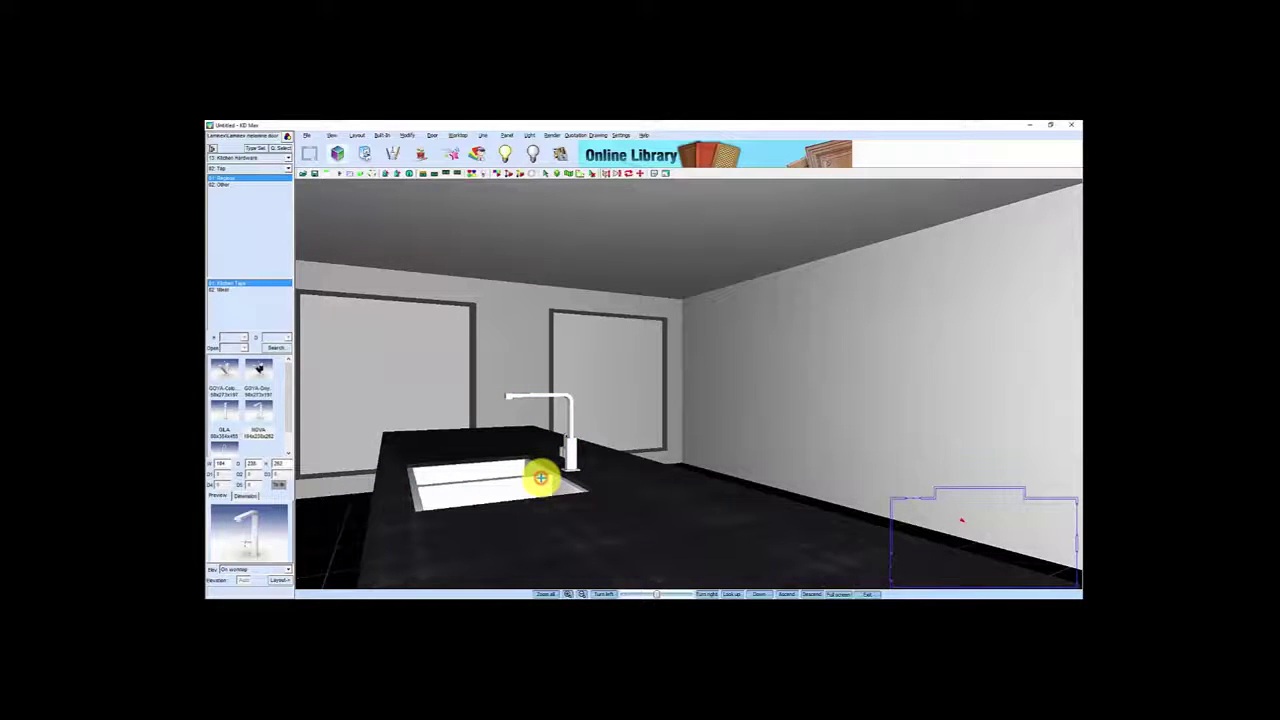
scroll(540, 478, down, 5)
scroll(654, 477, down, 2)
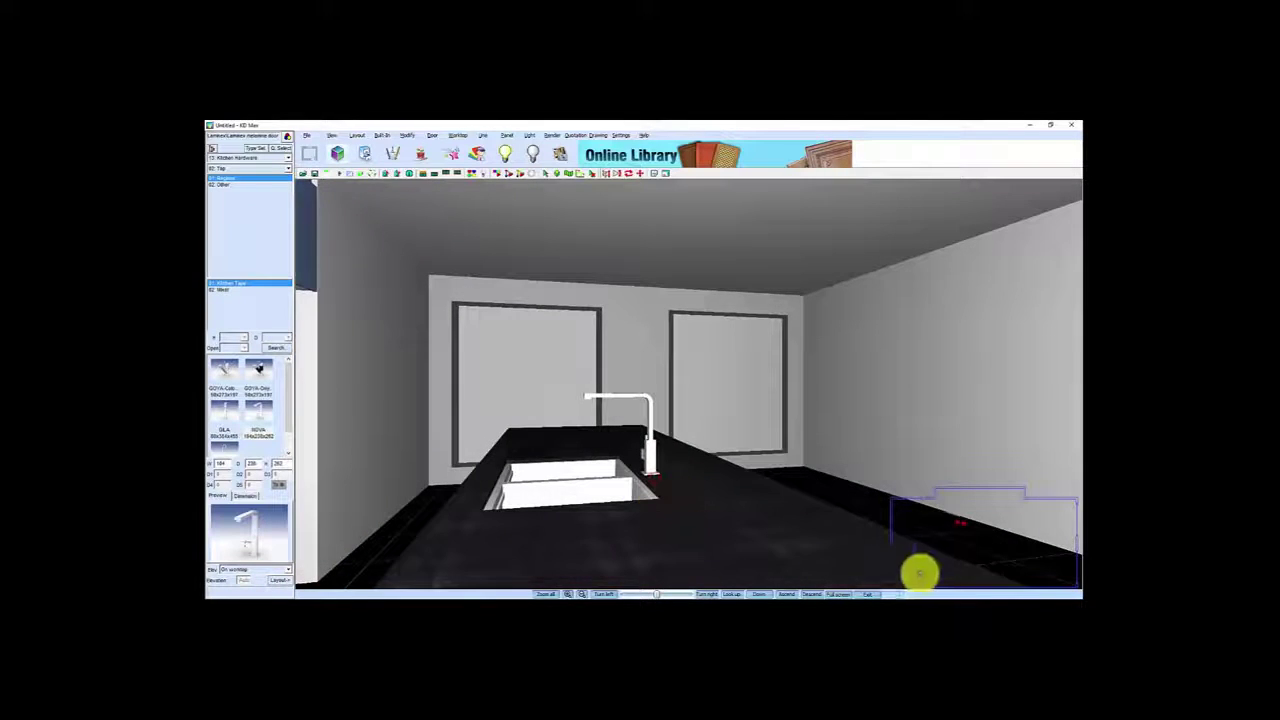
- Select the wide double-door Siemens fridge on page 4 of the Fridge product styles
drag(1035, 540, 1020, 514)
drag(699, 425, 626, 443)
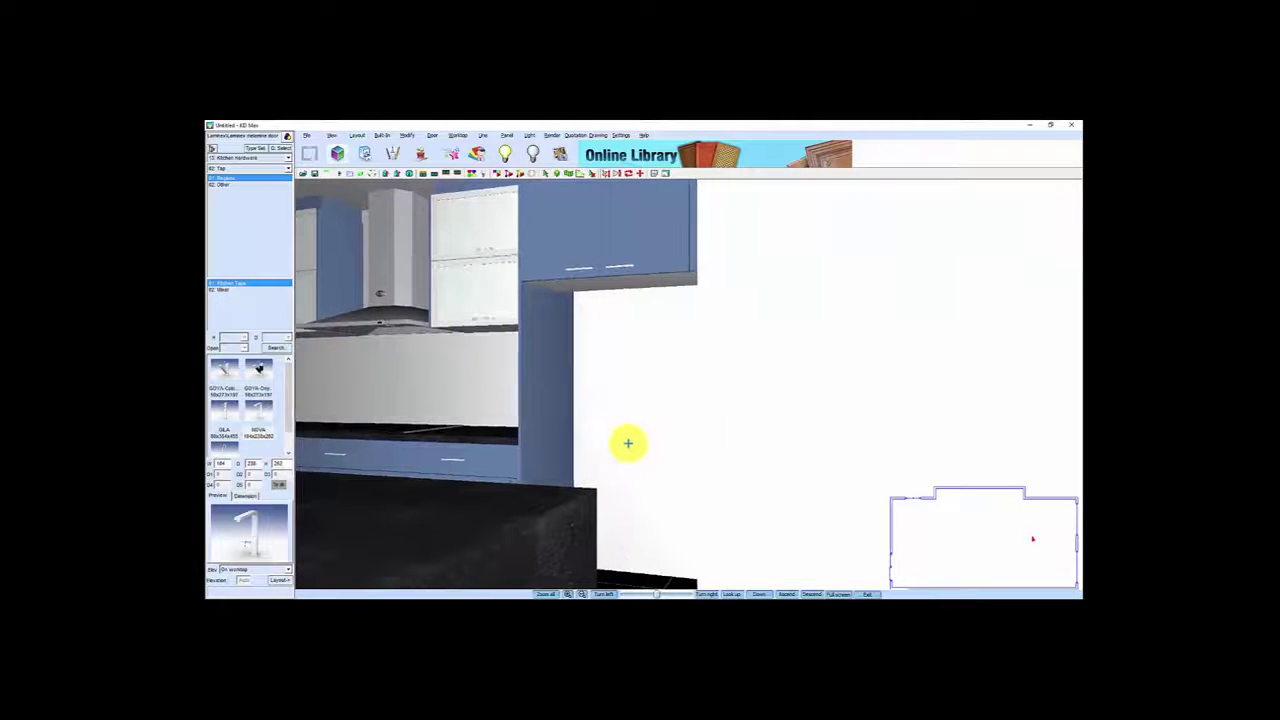
click(252, 148)
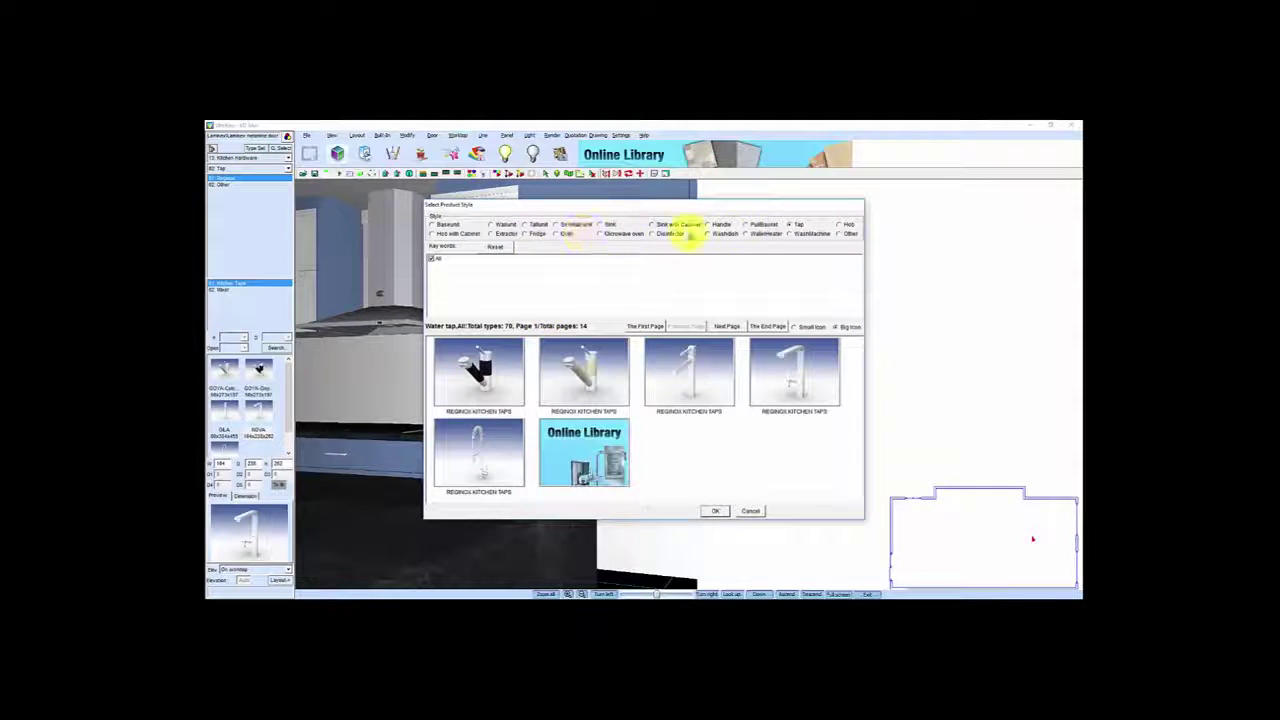
click(526, 234)
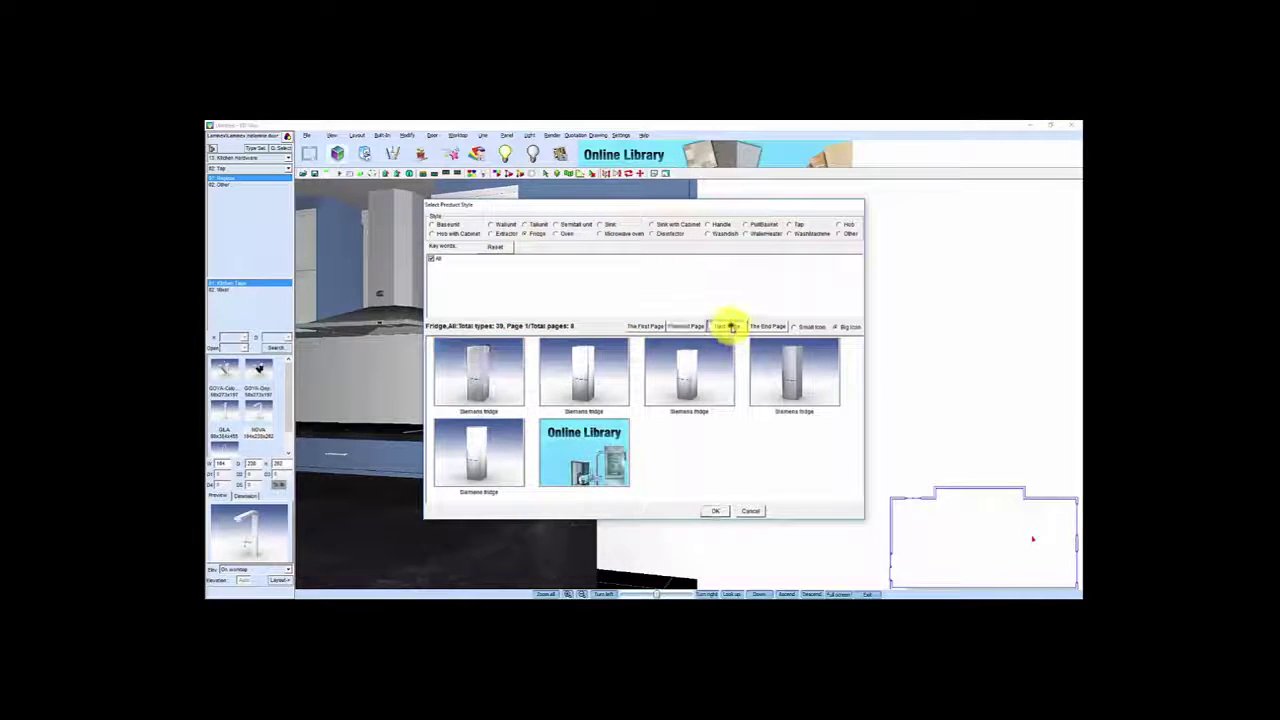
click(729, 327)
click(729, 327)
click(729, 327)
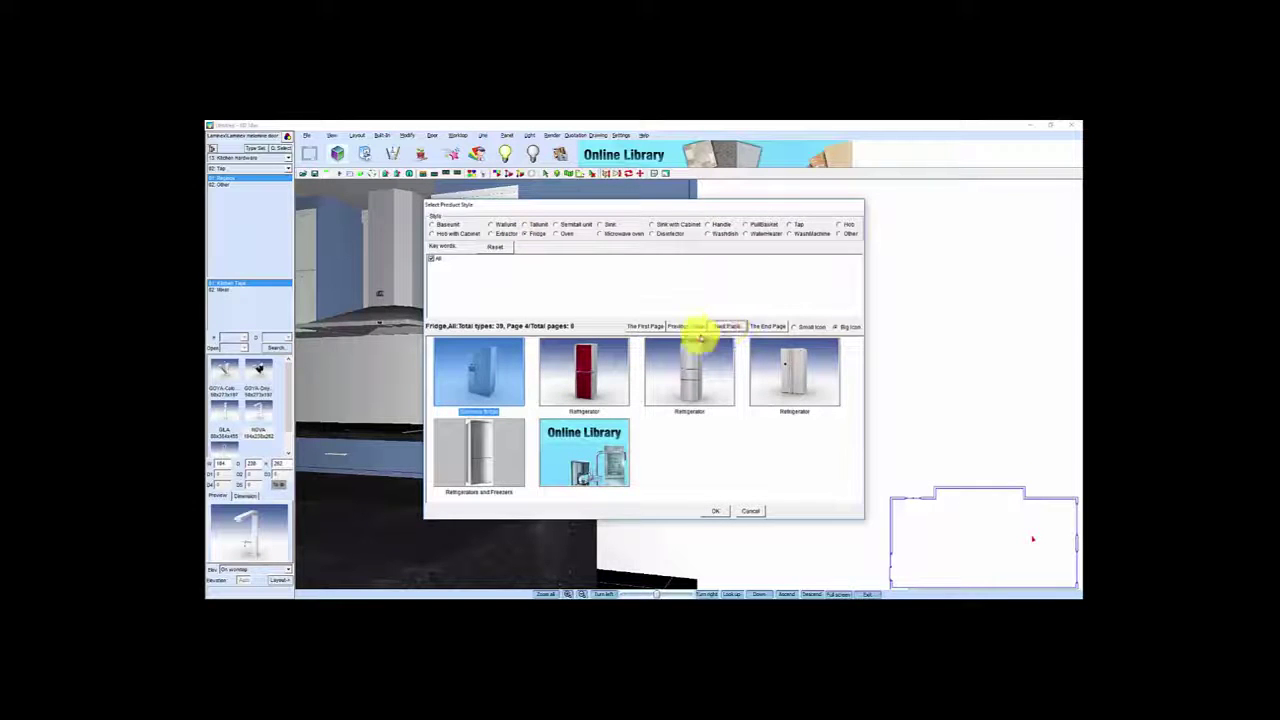
click(478, 373)
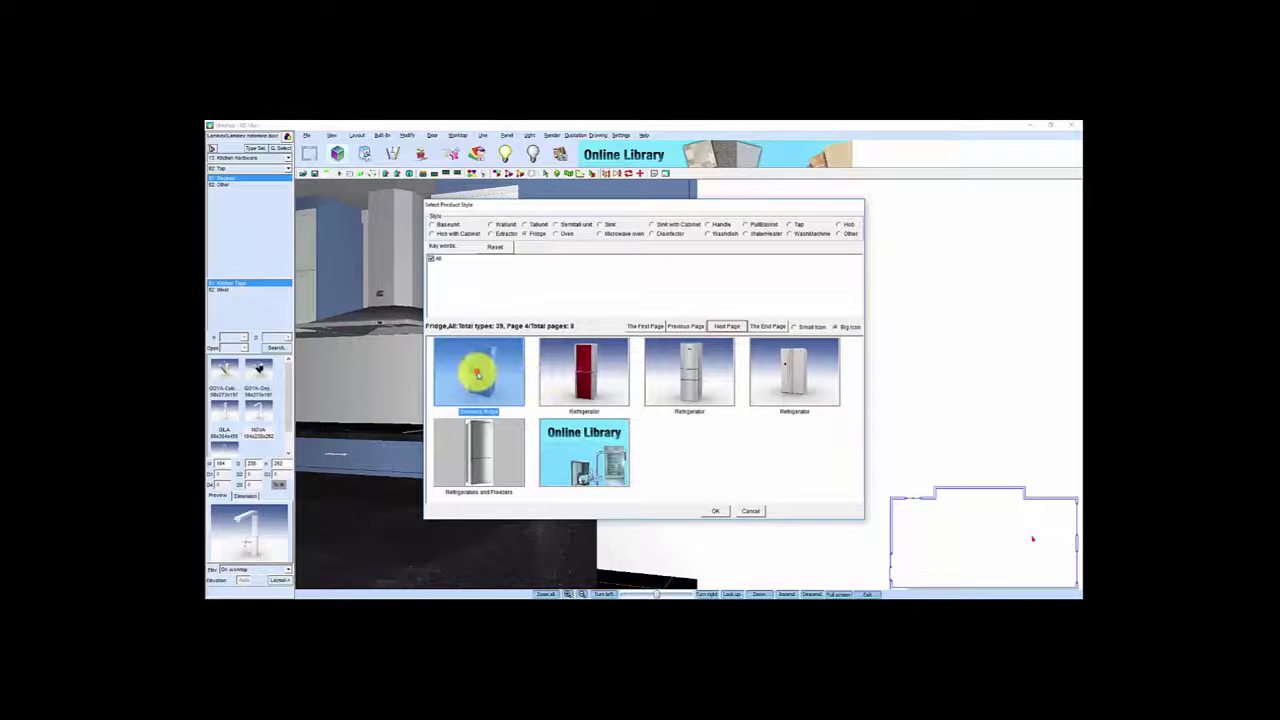
click(715, 511)
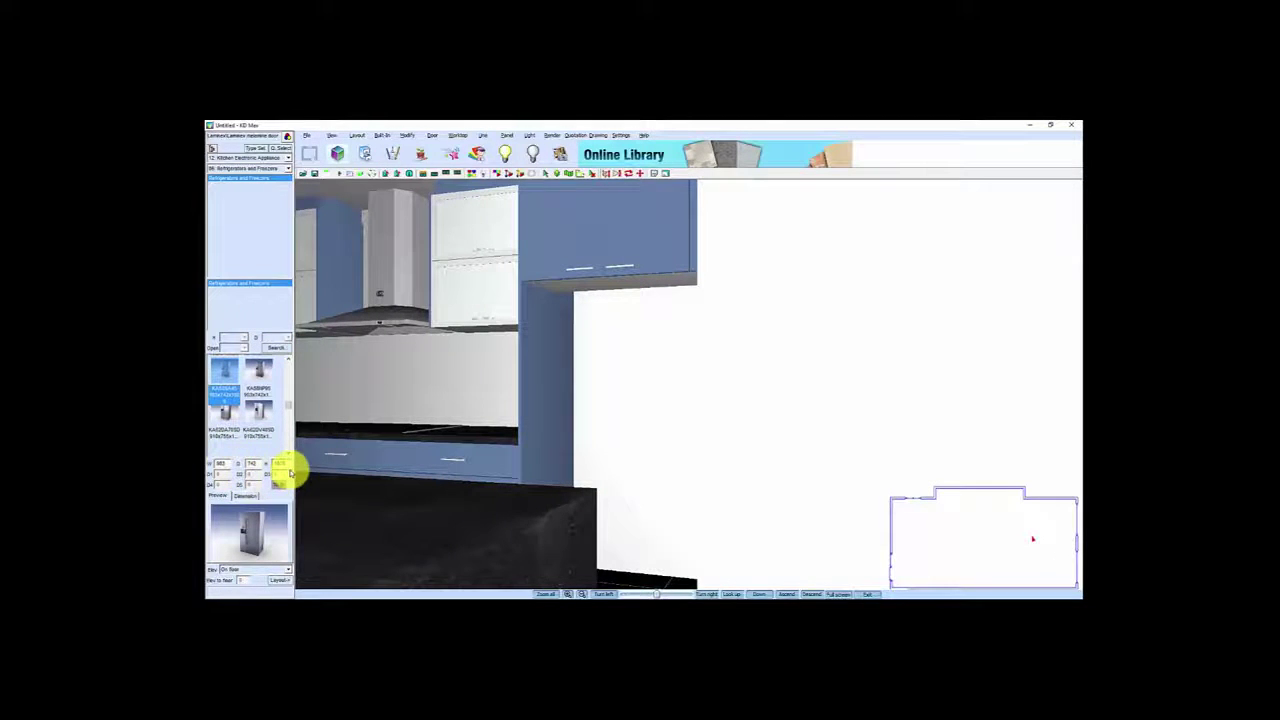
- Set the fridge height to 1710 and place it on the floor in the opening beneath the tall blue overhead cabinet
click(284, 463)
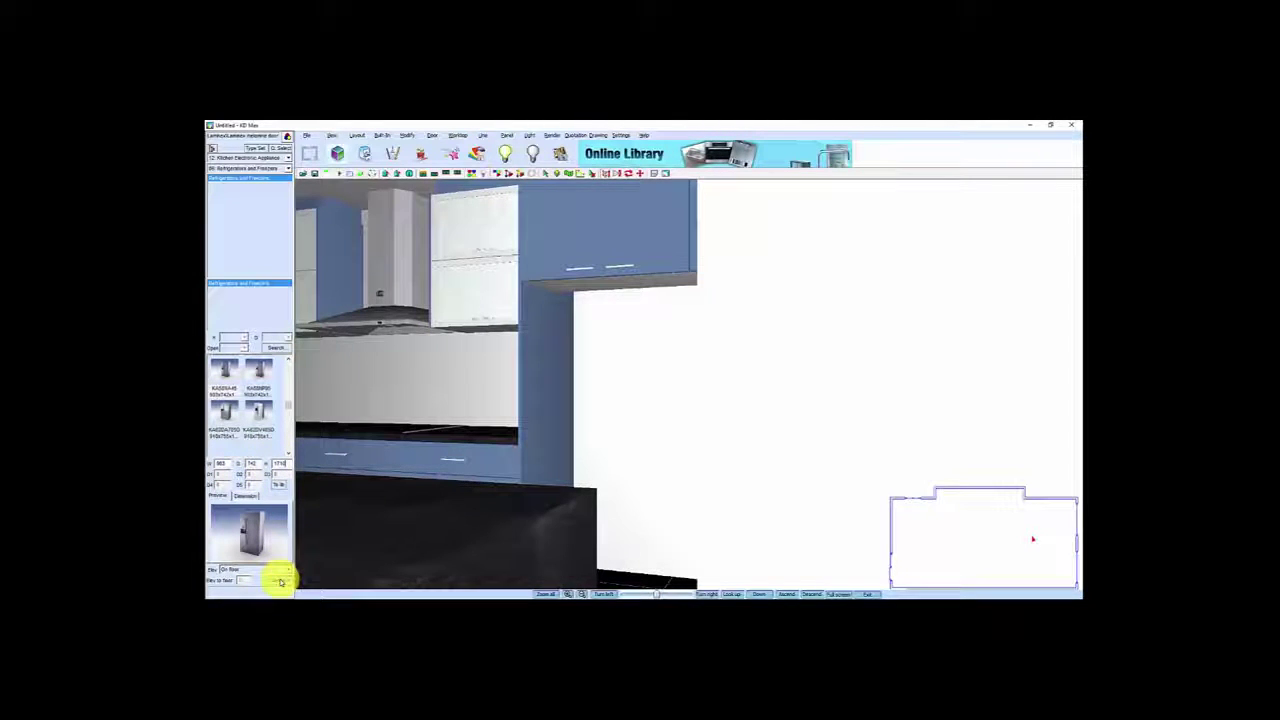
click(279, 580)
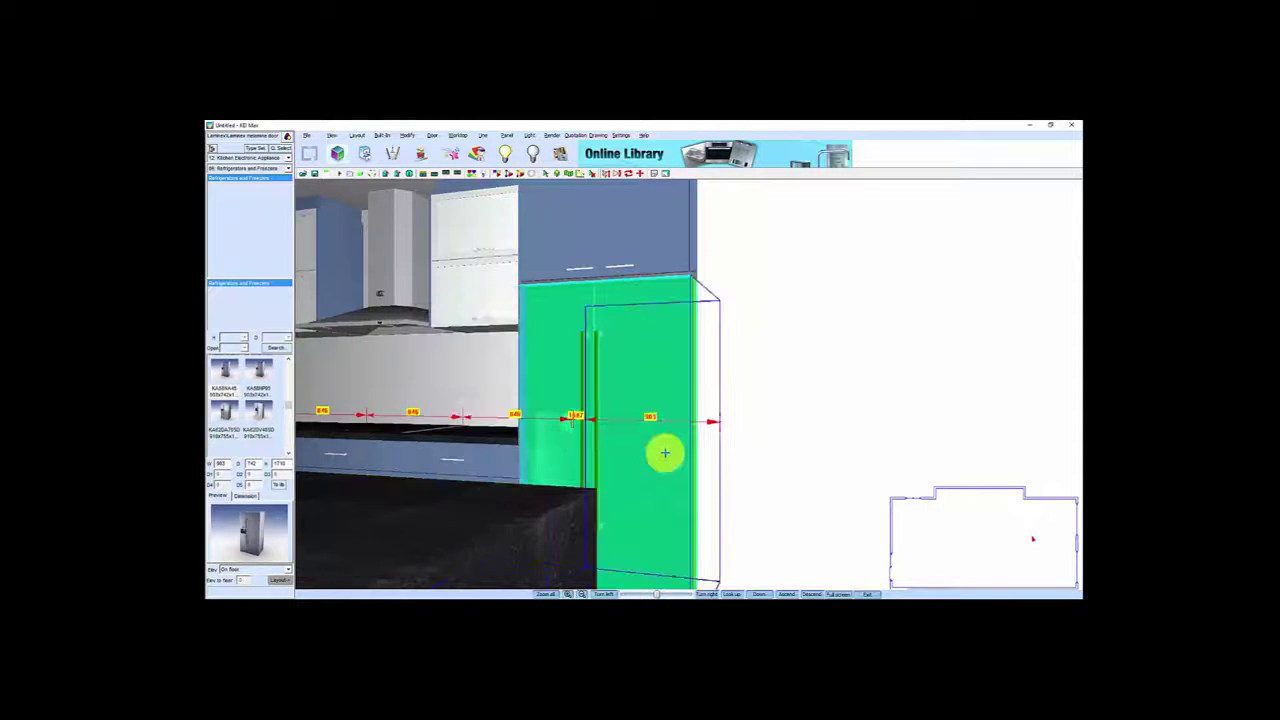
click(665, 453)
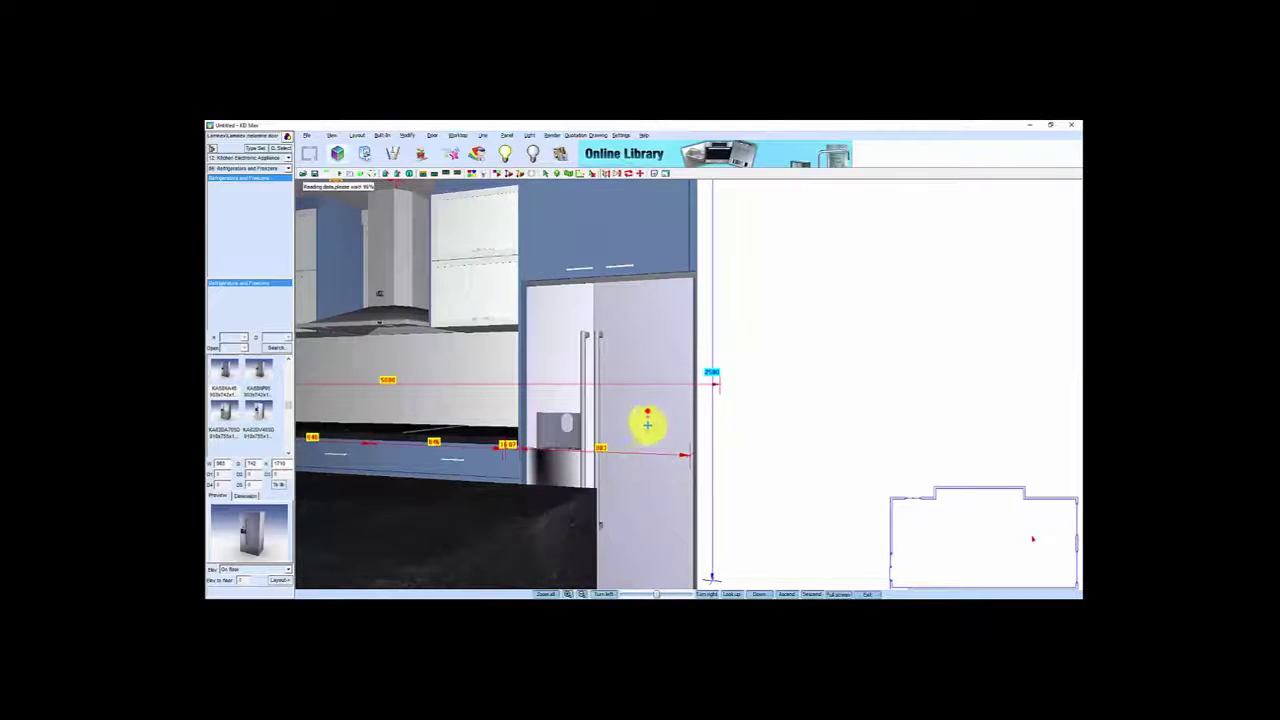
scroll(651, 434, up, 2)
scroll(677, 437, down, 2)
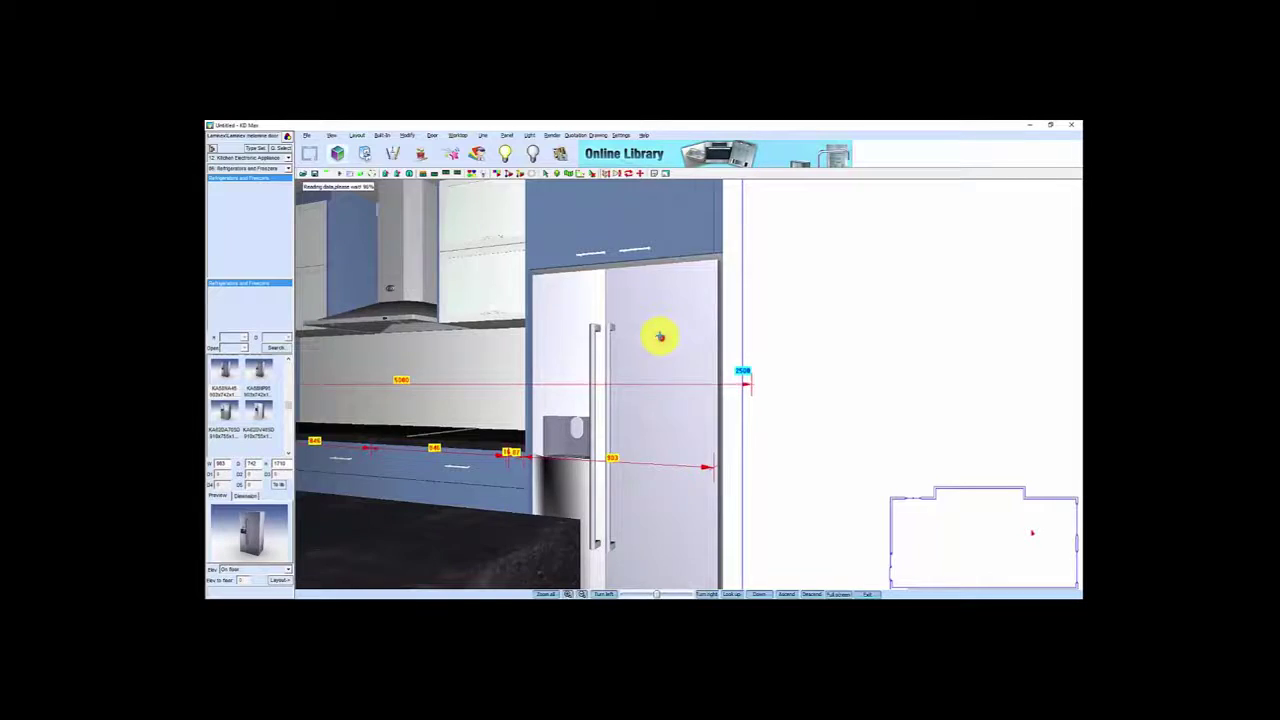
scroll(643, 320, down, 5)
scroll(631, 288, down, 2)
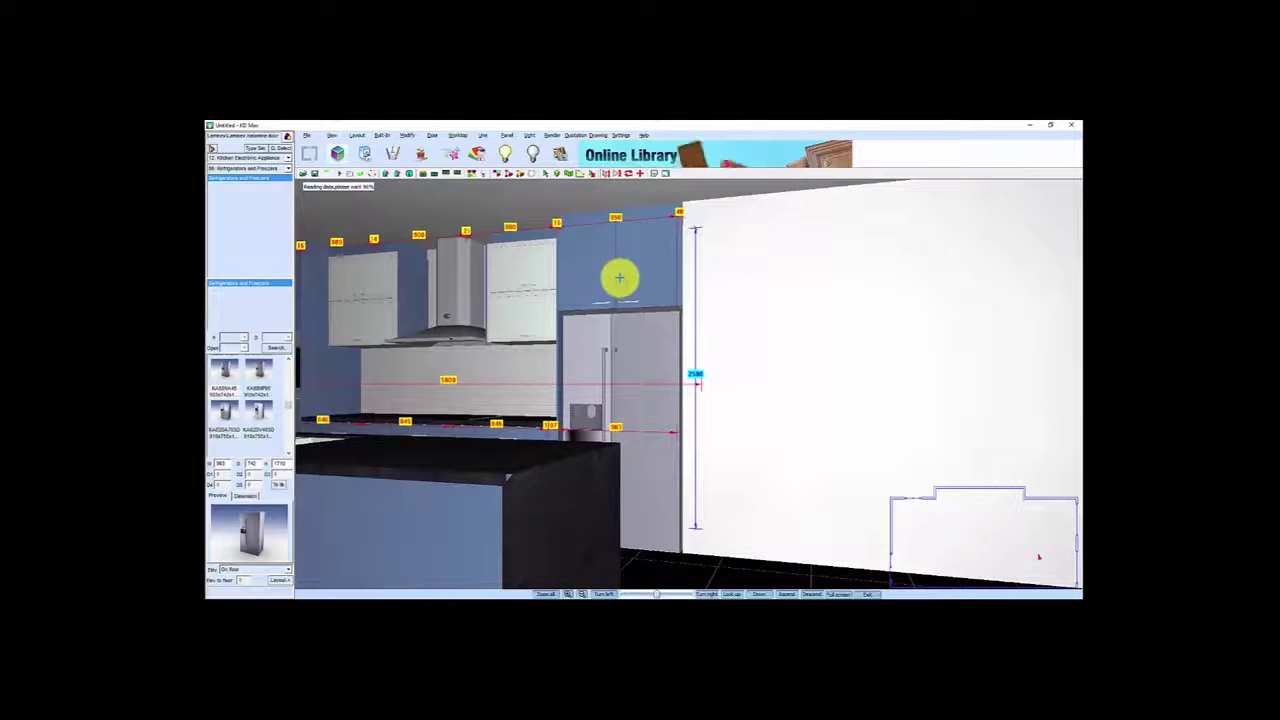
scroll(621, 395, up, 1)
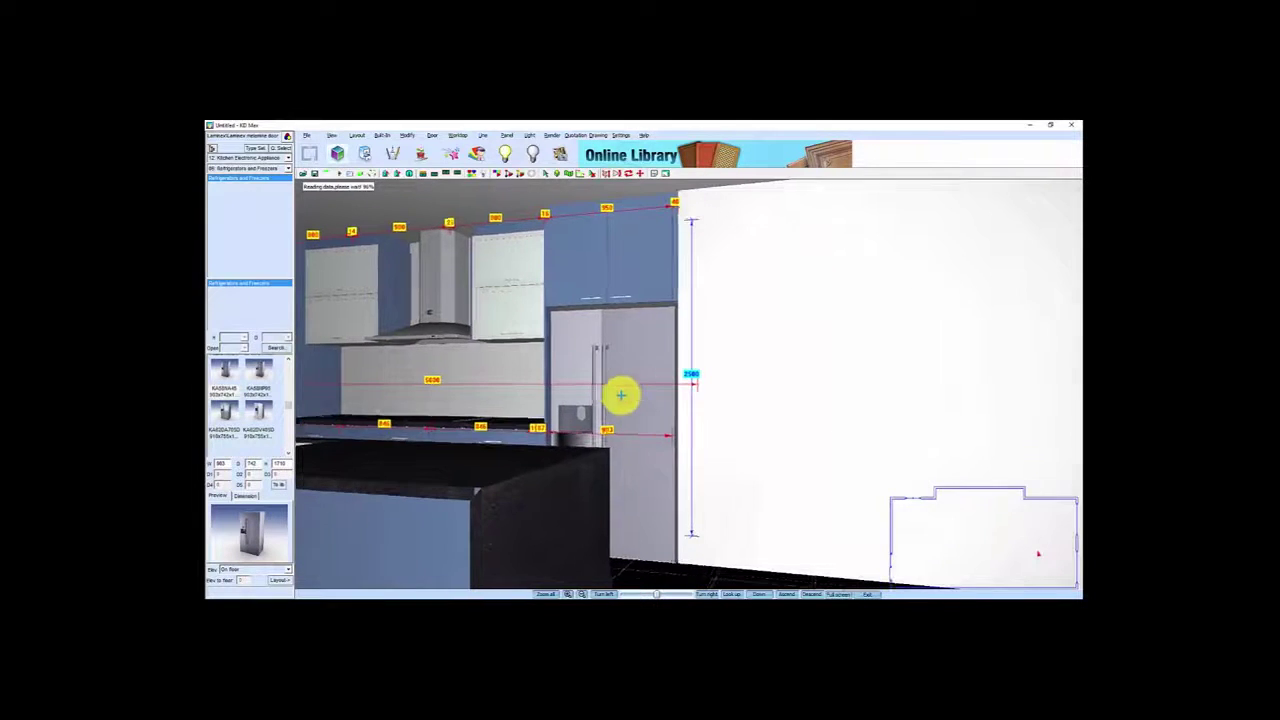
scroll(635, 385, up, 3)
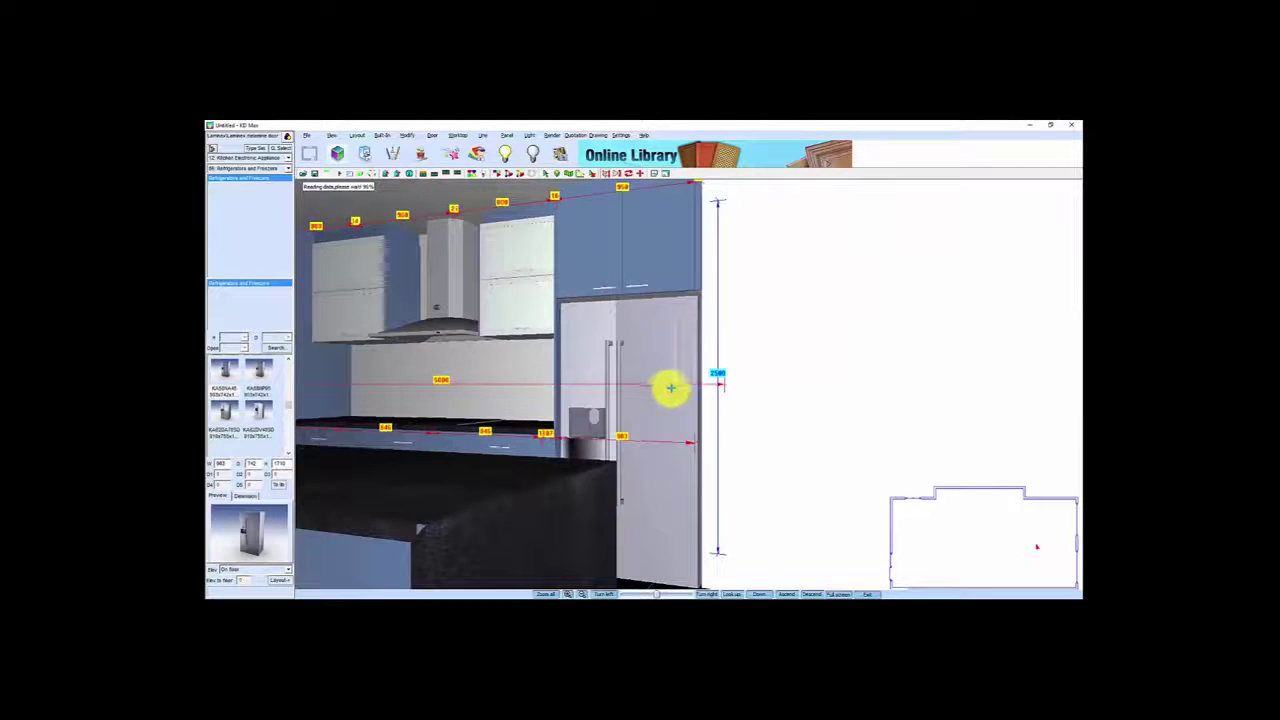
- Select the fourth Siemens washer, with the dark control panel, from the Washdish product styles for the island
scroll(694, 386, down, 5)
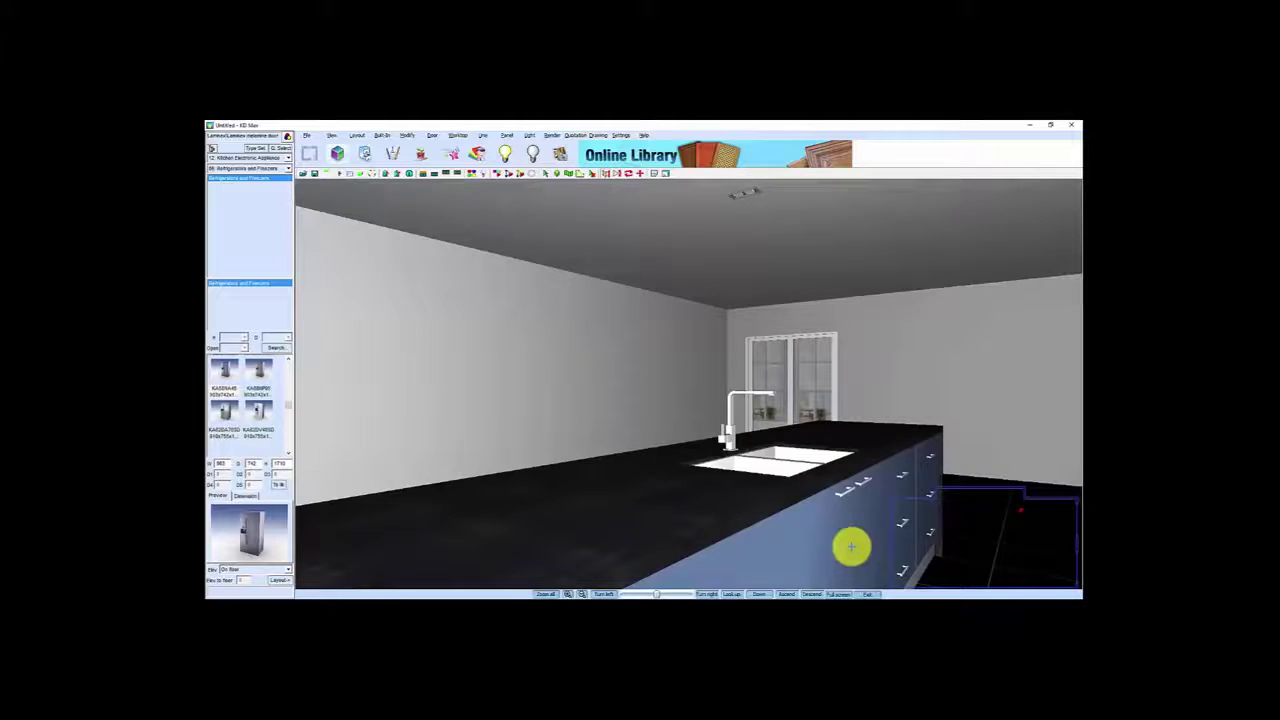
drag(851, 546, 592, 428)
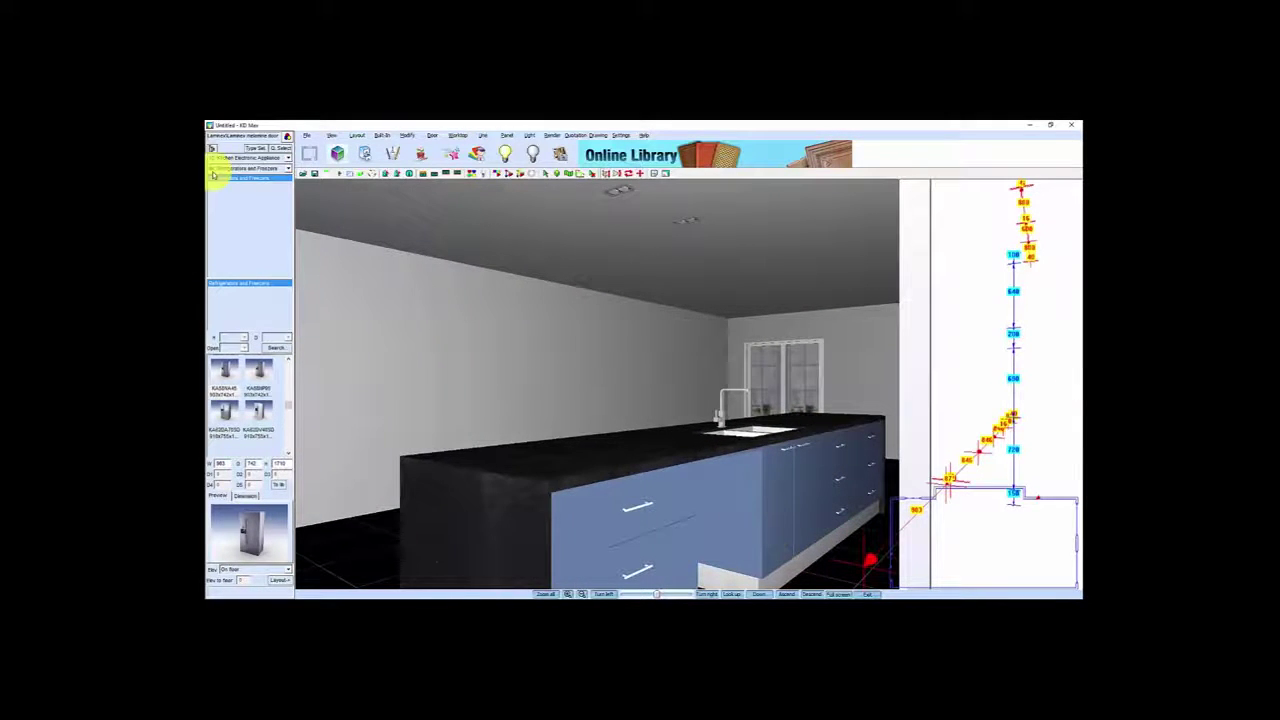
click(254, 149)
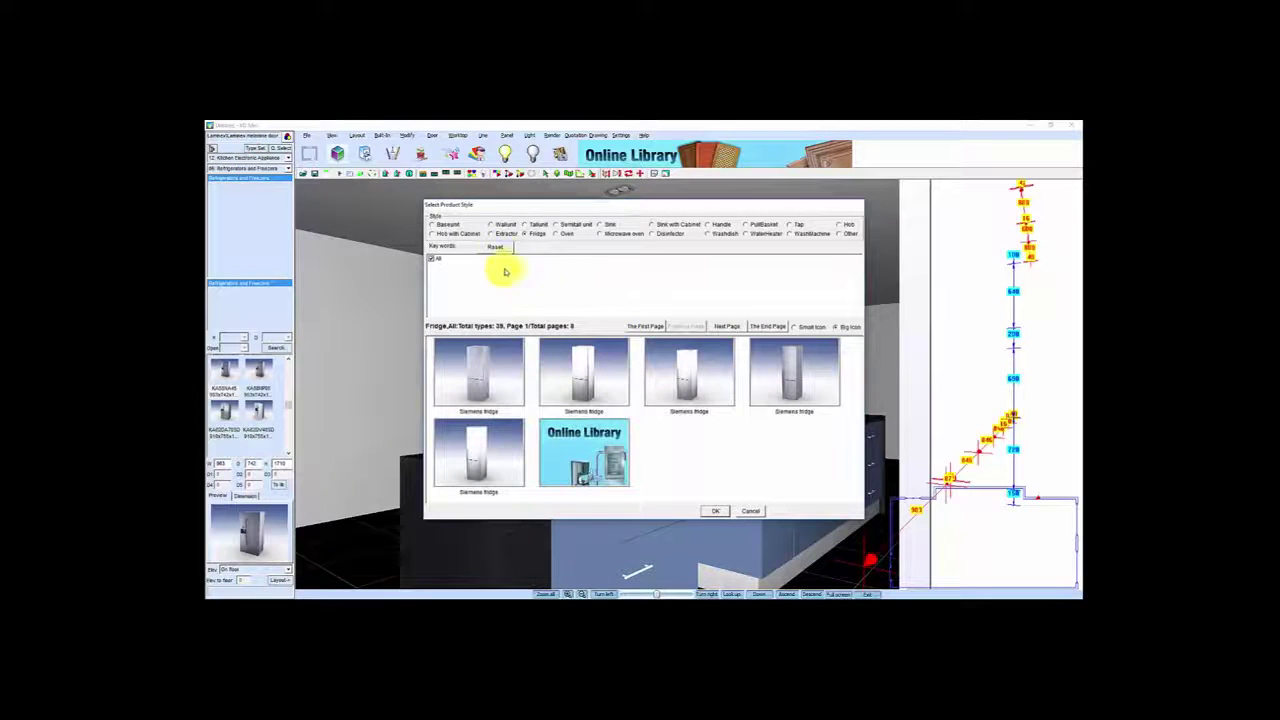
click(709, 234)
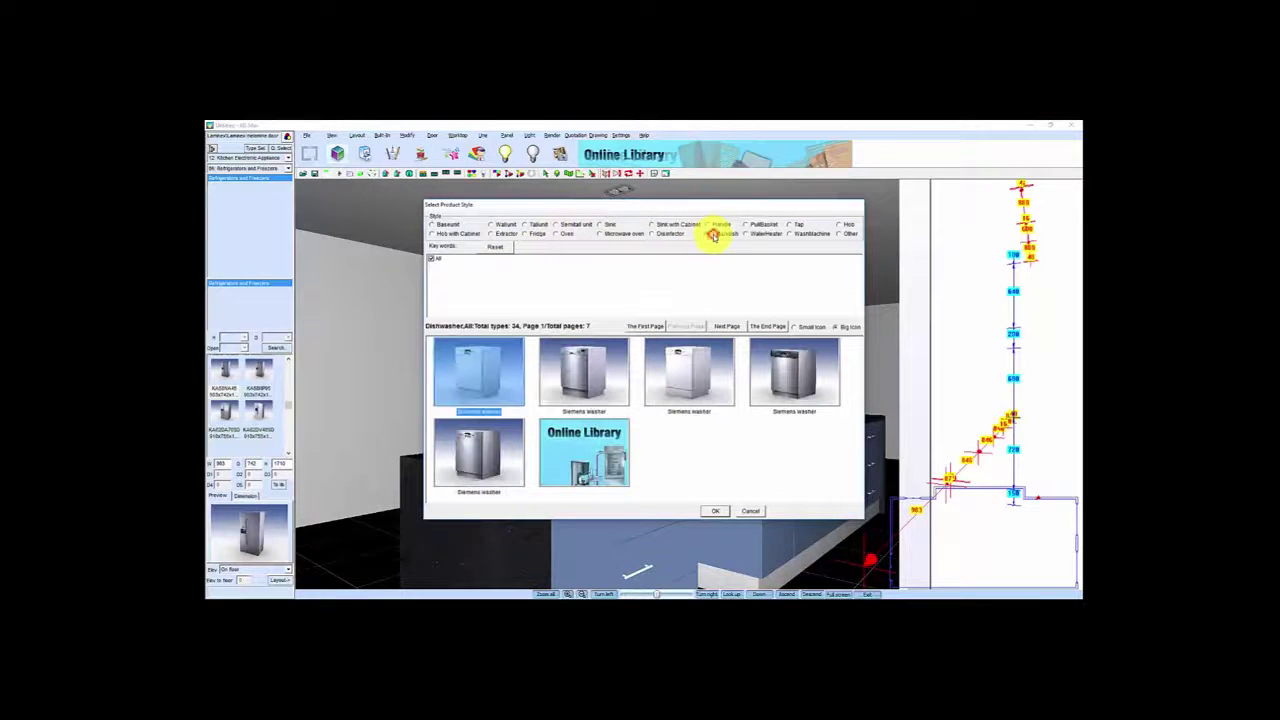
click(590, 380)
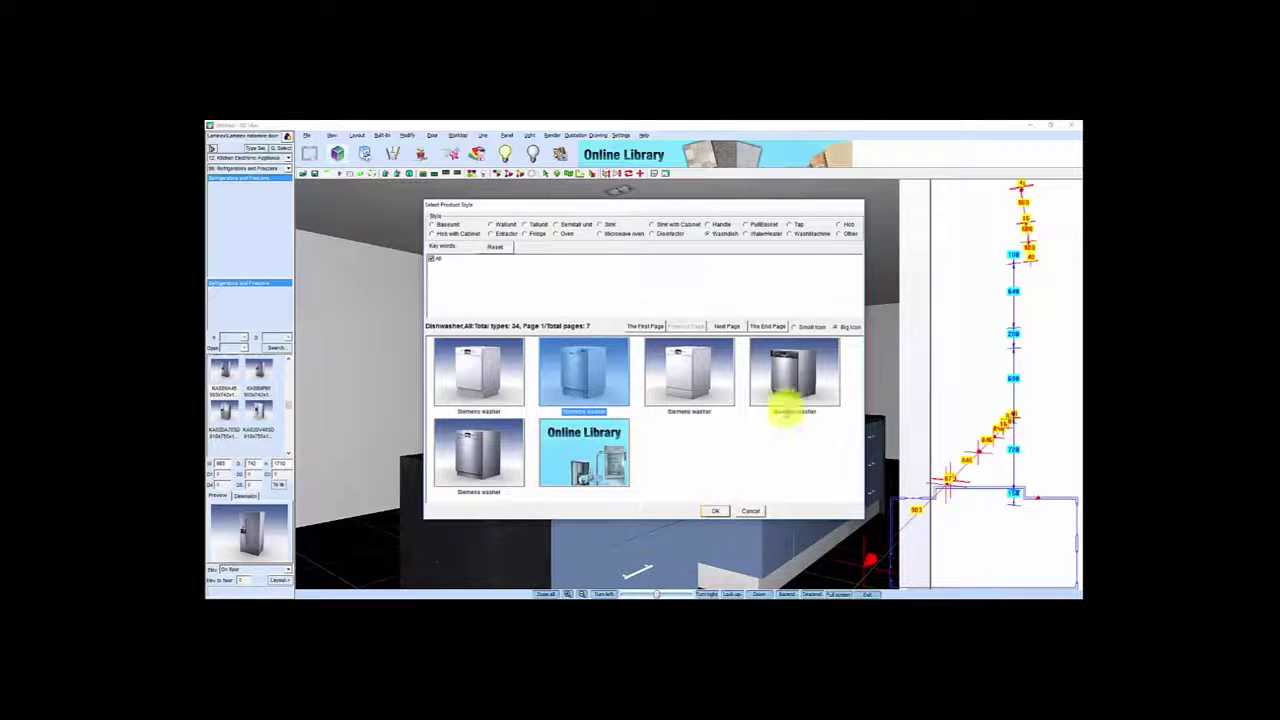
click(779, 400)
click(716, 511)
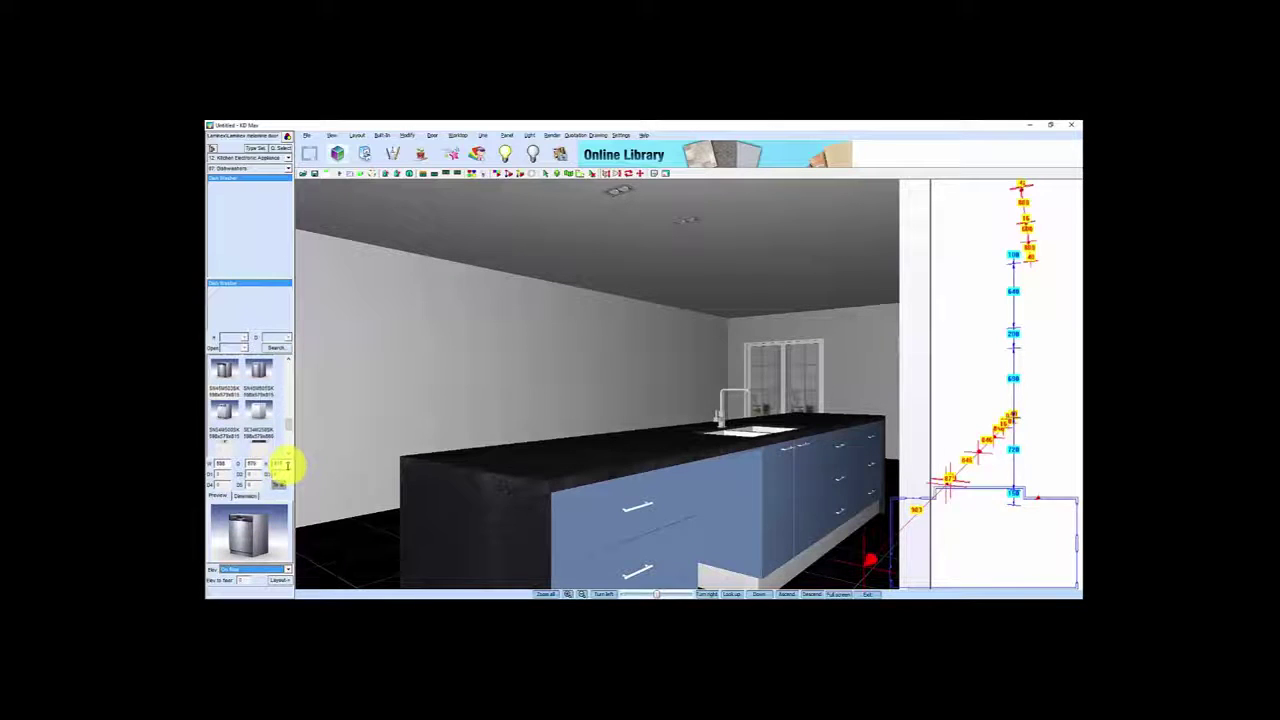
- Place the dishwasher on the floor in the island gap beside the drawer unit, rotated to face outwards like the cabinet fronts
click(281, 583)
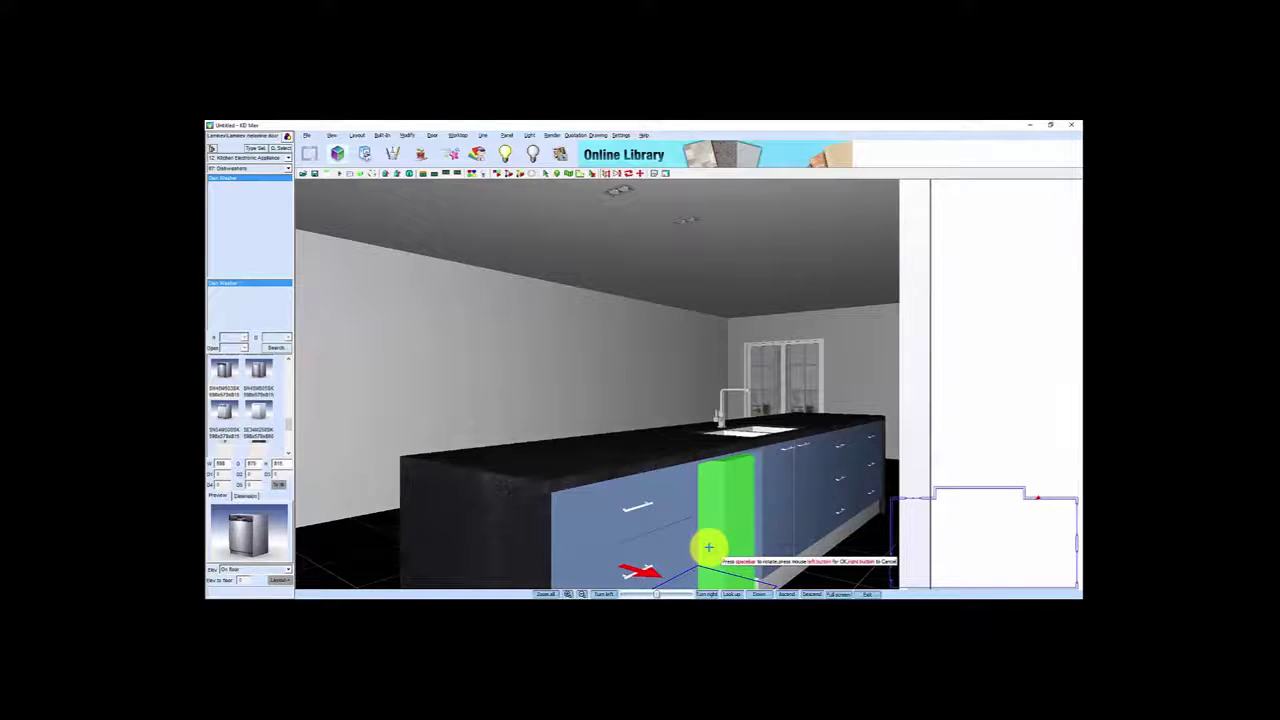
key(space)
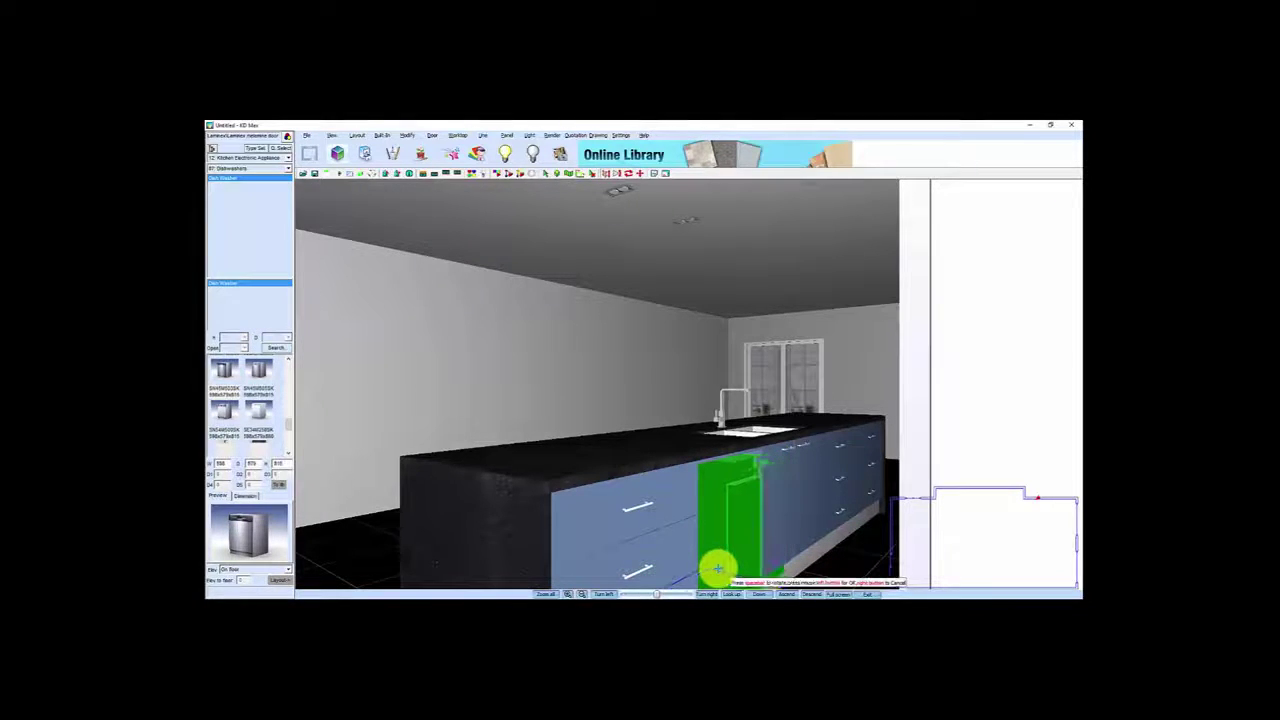
click(718, 568)
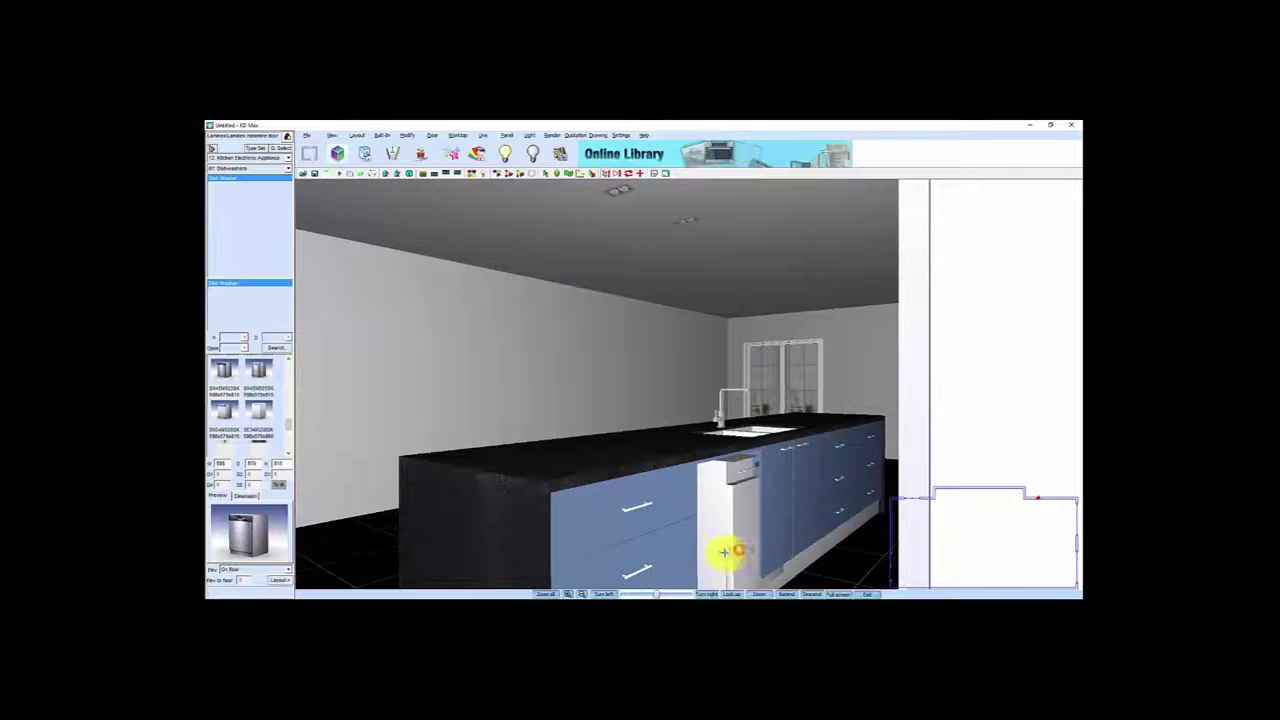
- Align the dishwasher within the island gap, matching Front to Front and Middle of LeftRight to Middle of LeftRight
key(Left)
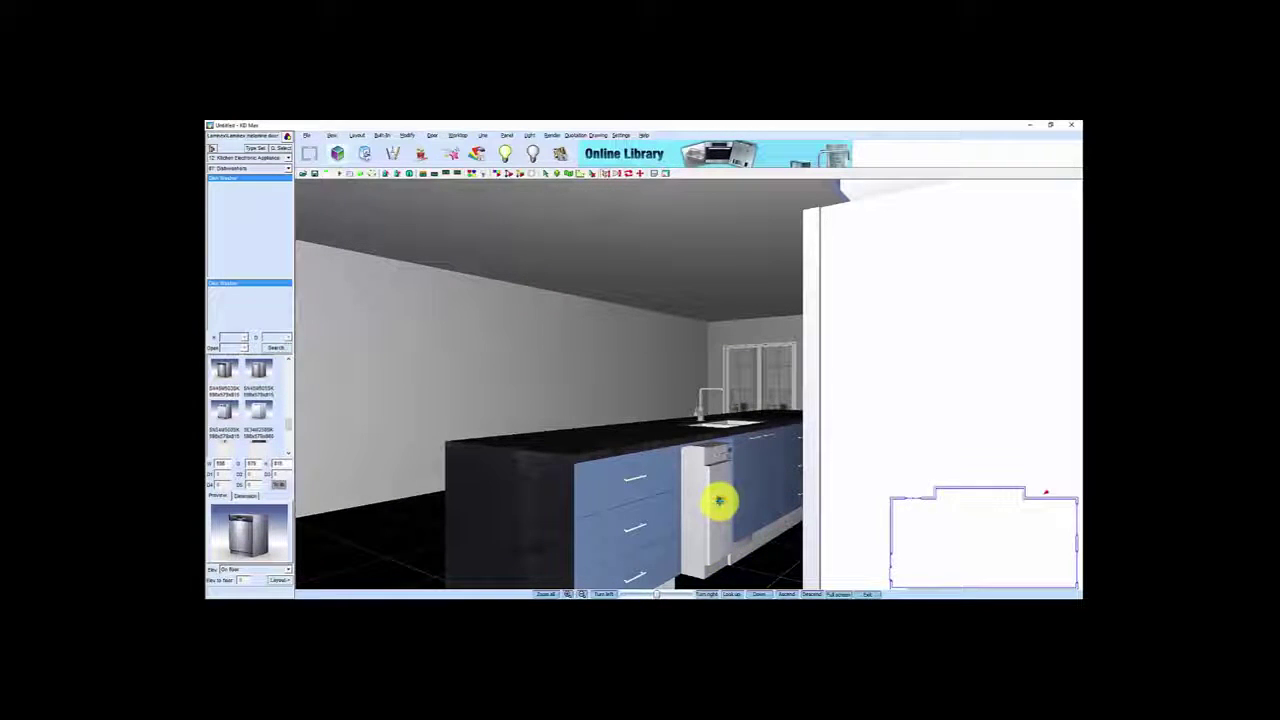
right_click(716, 505)
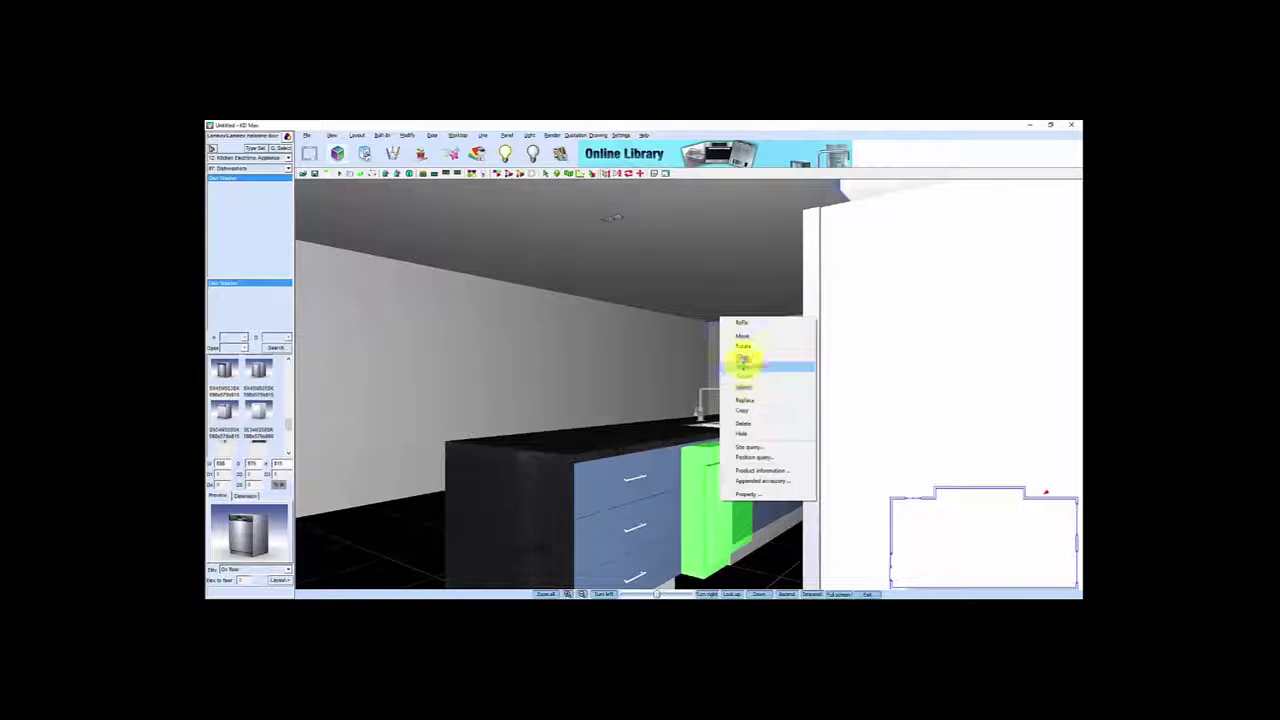
click(743, 366)
click(700, 443)
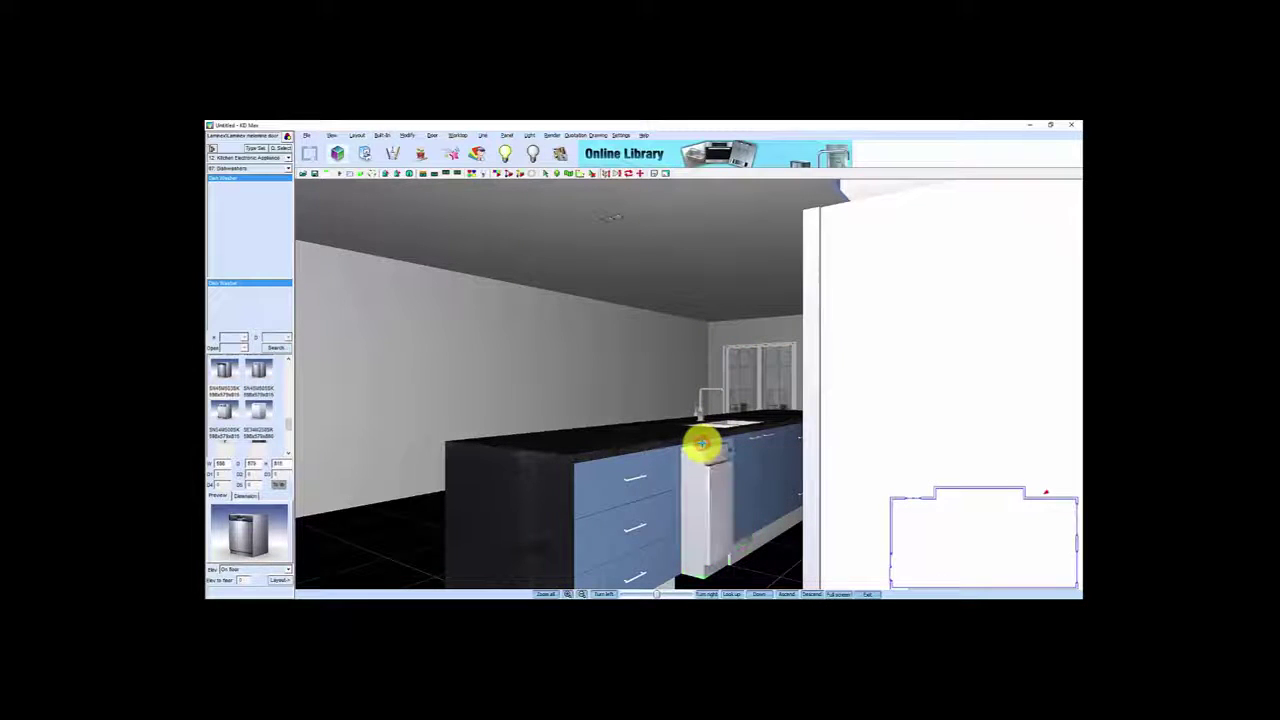
click(712, 455)
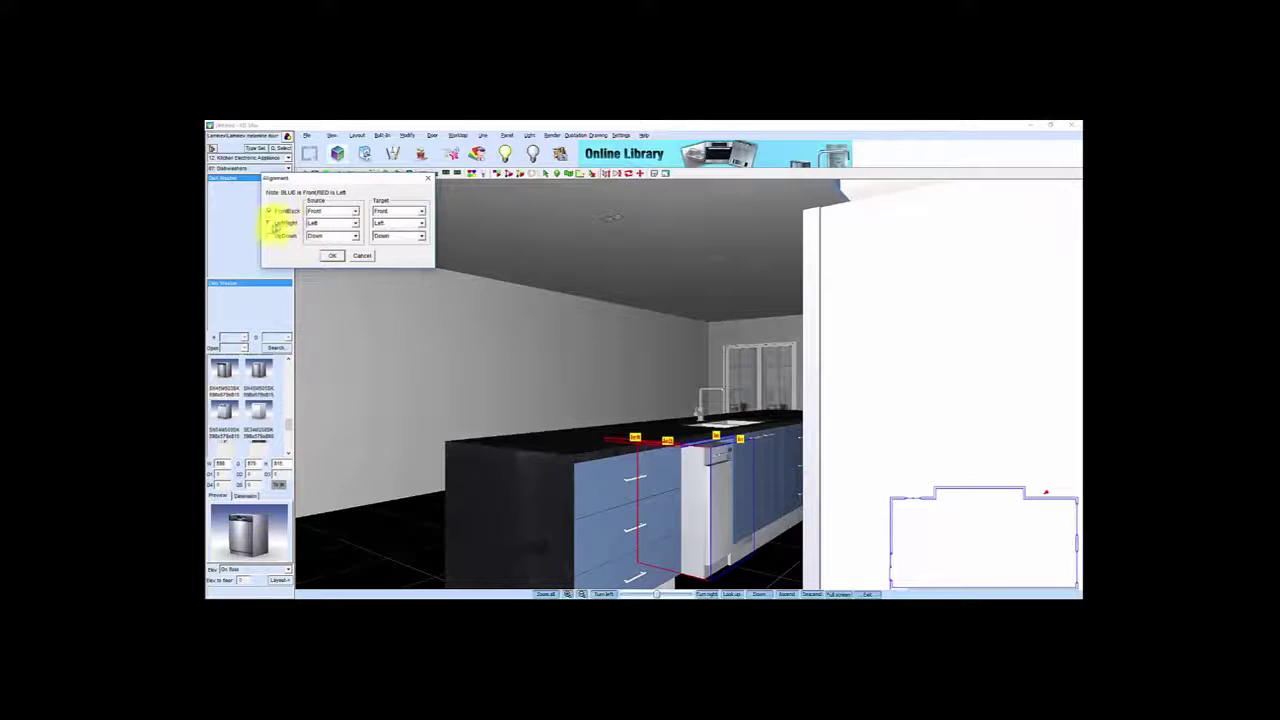
click(340, 222)
click(330, 236)
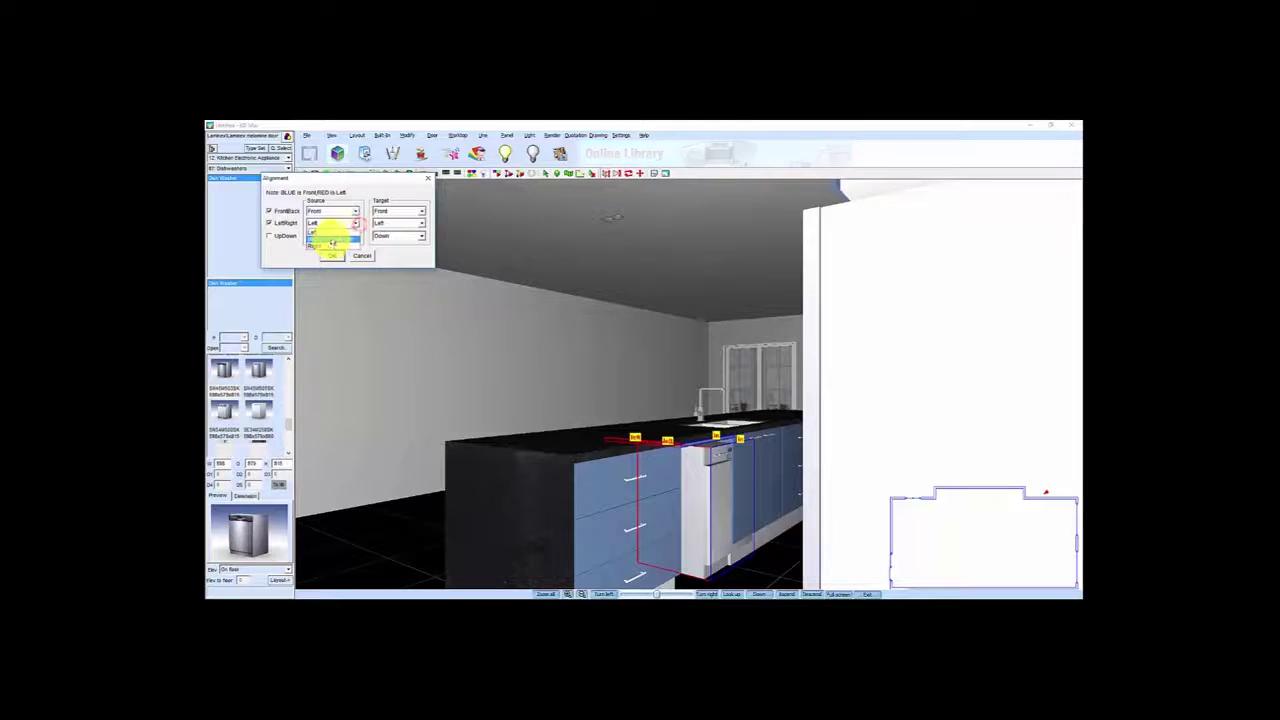
click(422, 223)
click(399, 237)
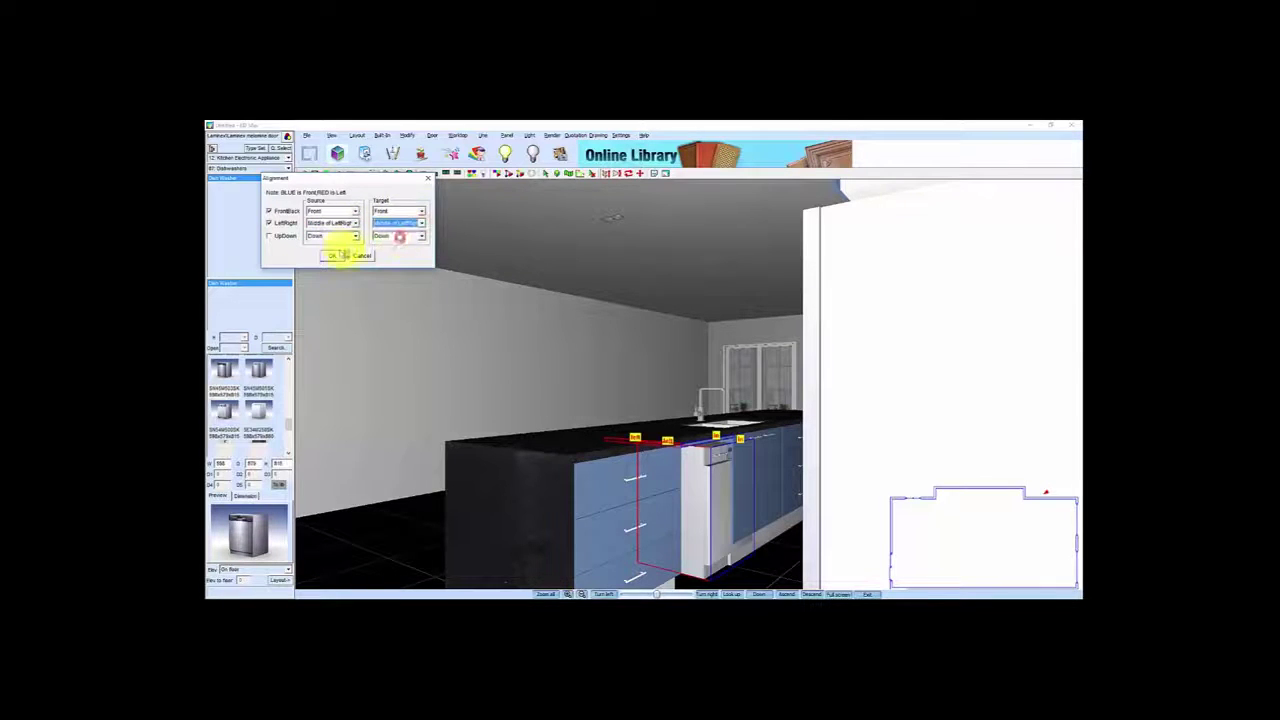
click(331, 257)
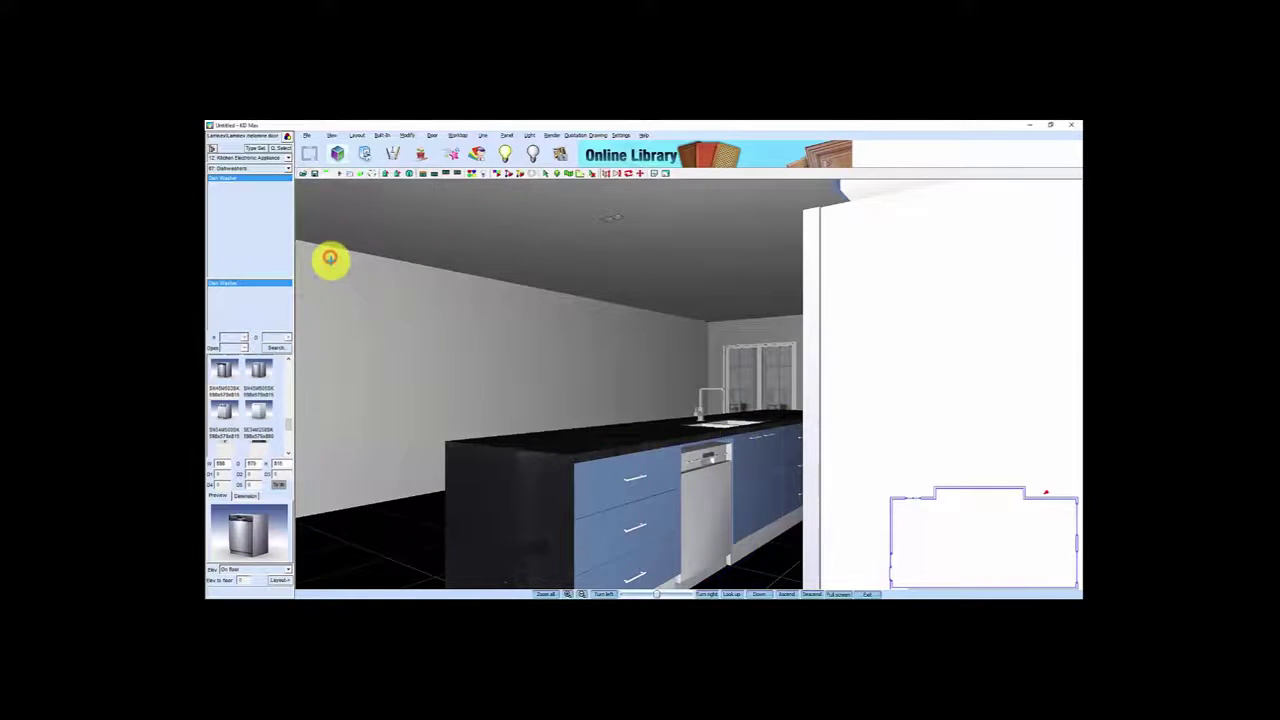
- Change the dishwasher's height, keeping its bottom side as the fixed base
right_click(708, 508)
click(749, 375)
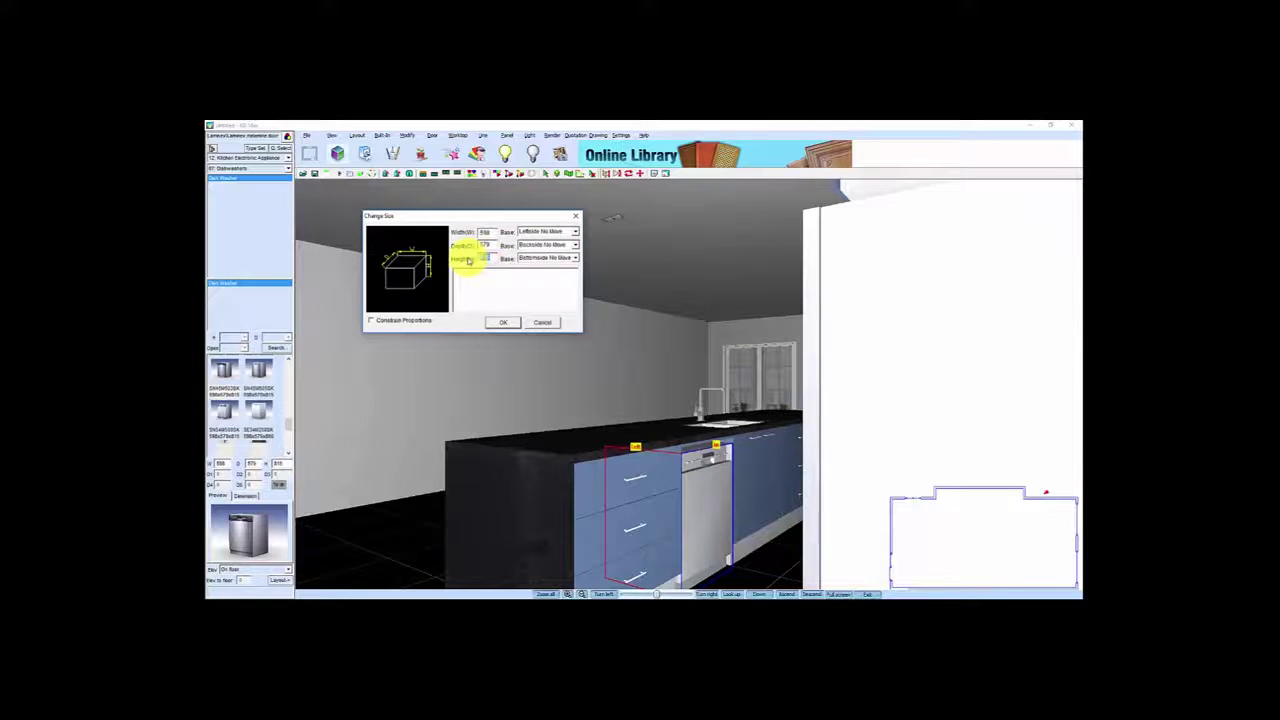
click(508, 322)
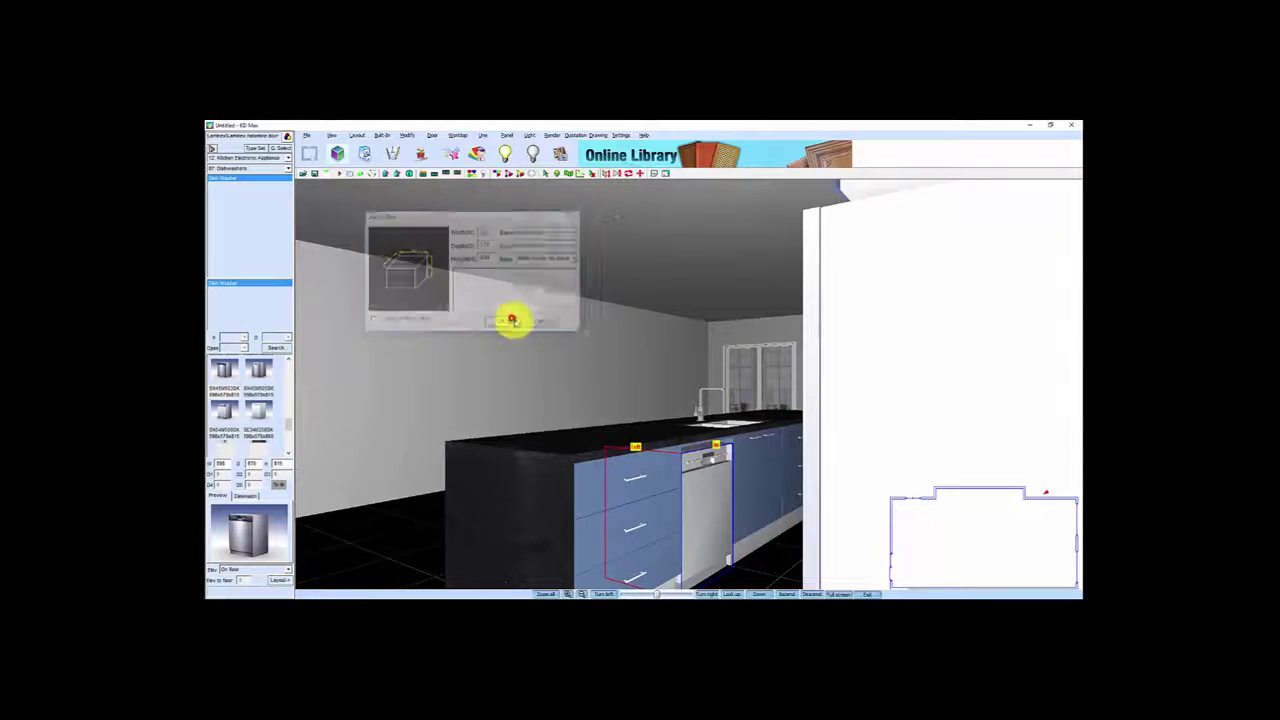
- Fit the wood plank texture mapping on the room floor with a 270-degree South orientation
drag(703, 506, 812, 549)
click(914, 549)
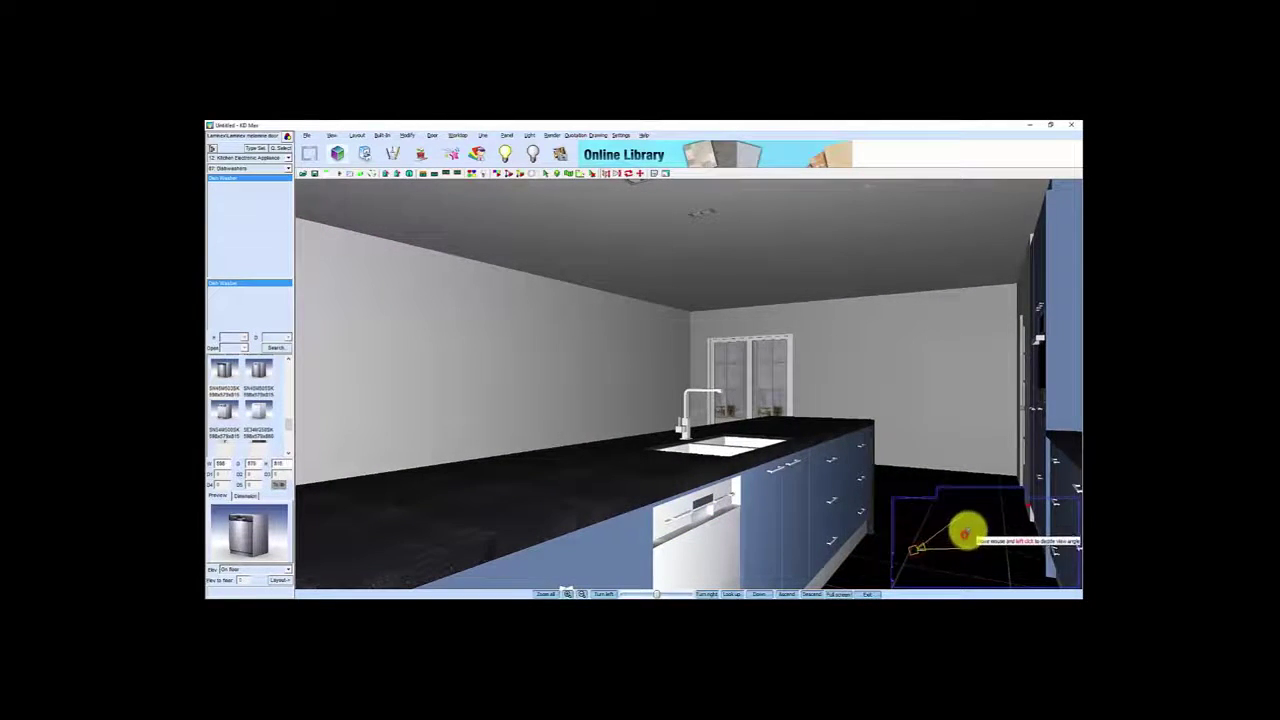
click(965, 533)
drag(780, 514, 765, 457)
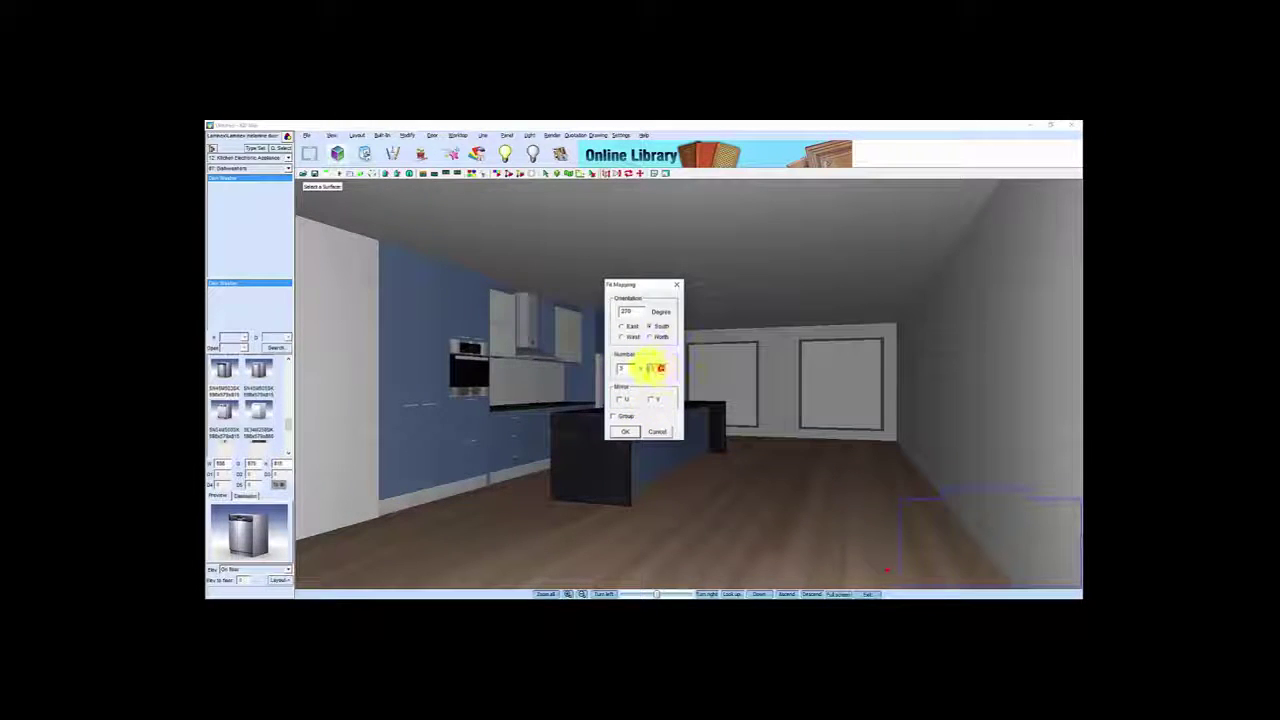
click(625, 432)
- Show the Other product styles and filter them to Dining Products
scroll(708, 486, down, 2)
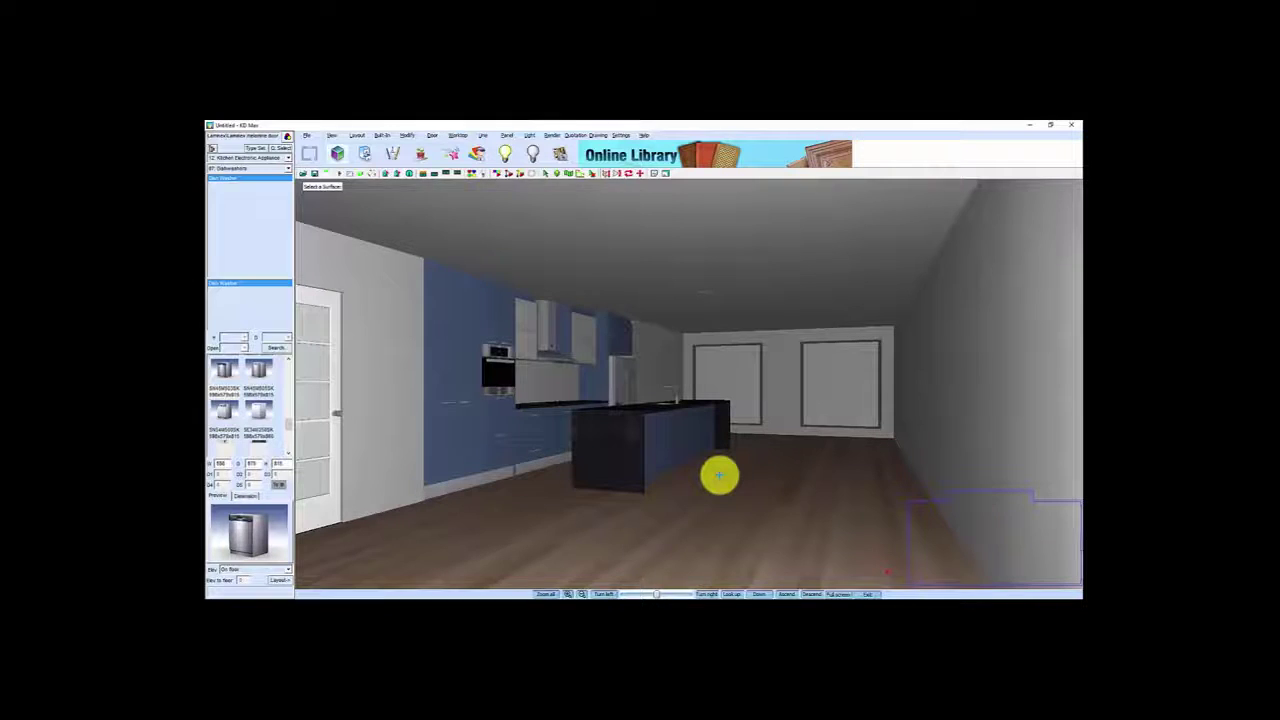
scroll(691, 514, up, 3)
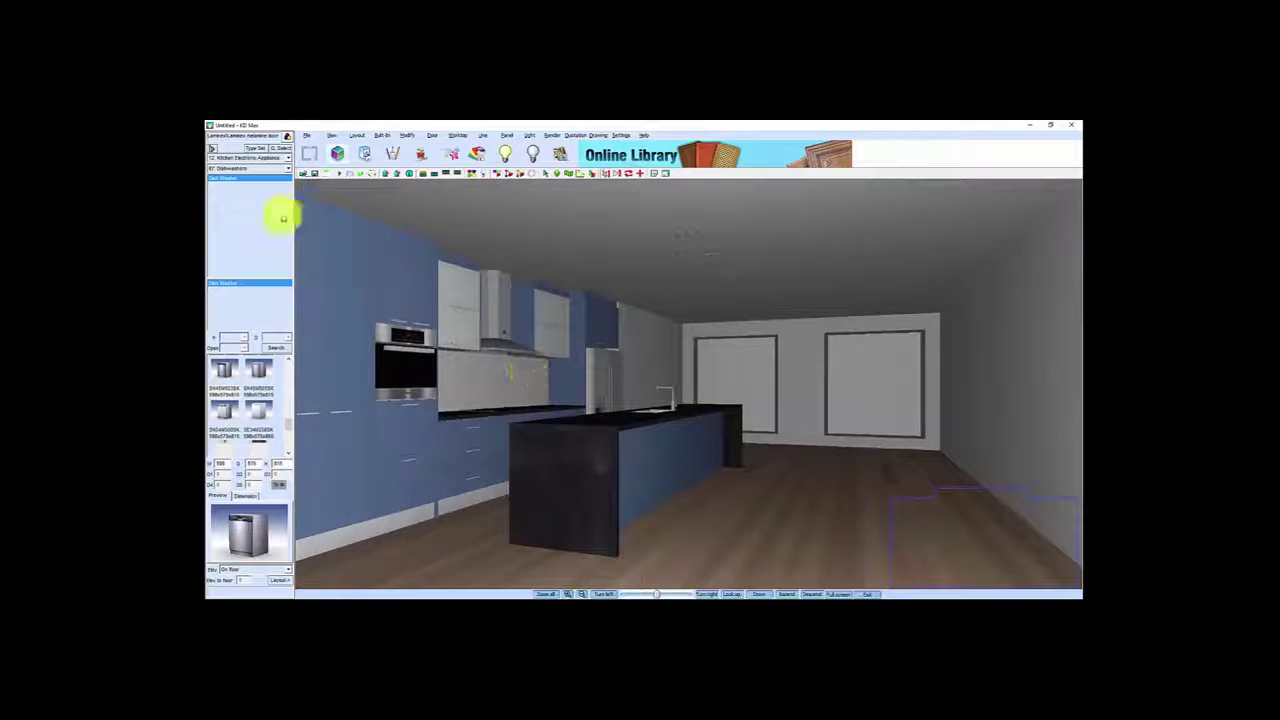
click(256, 150)
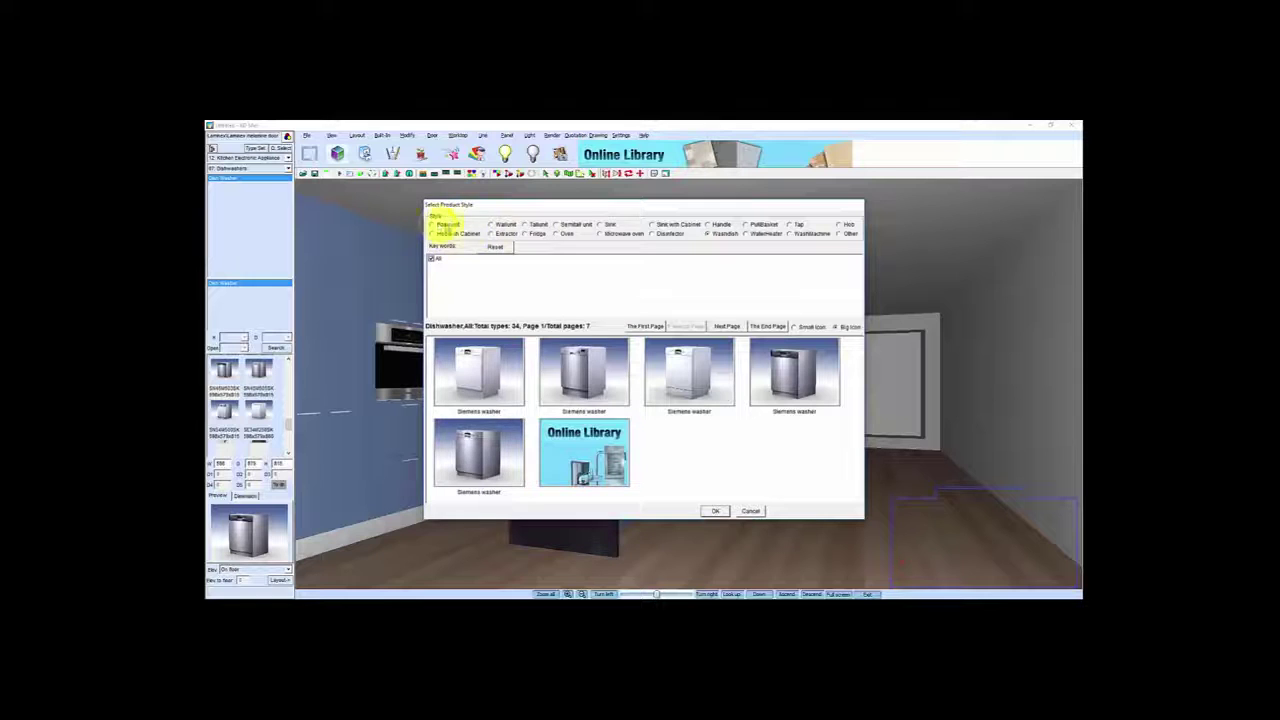
click(839, 234)
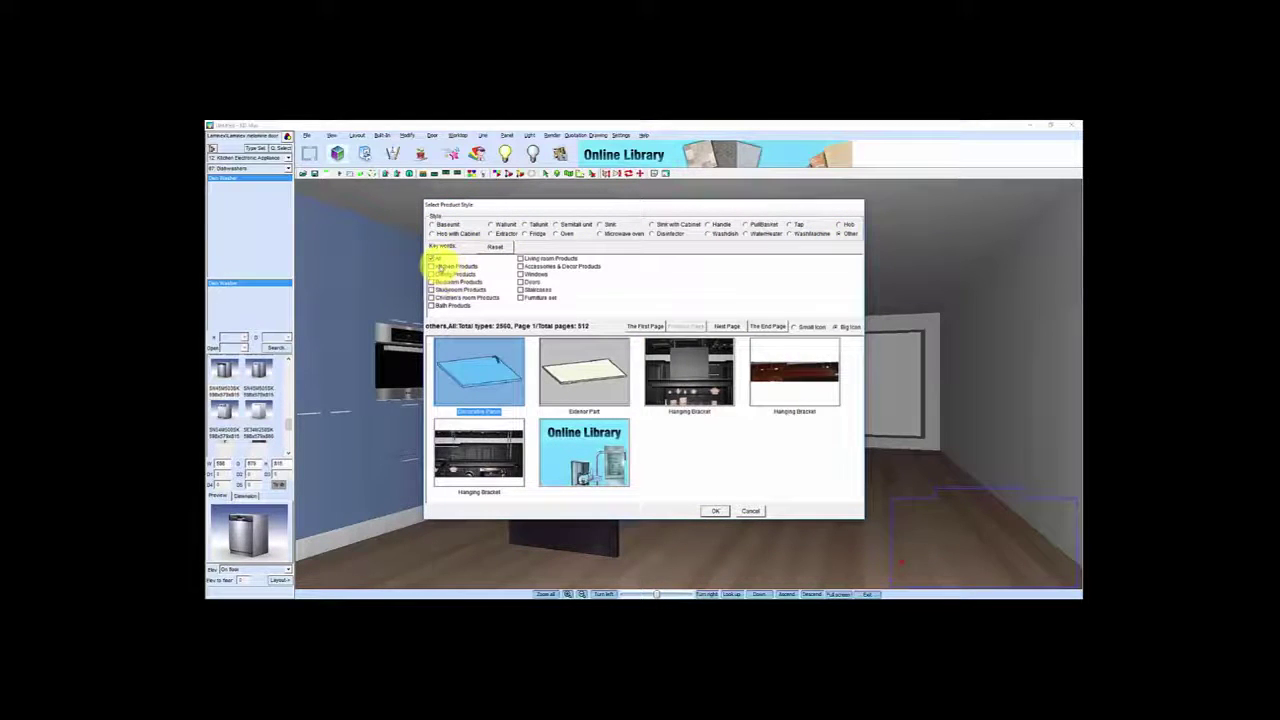
click(431, 274)
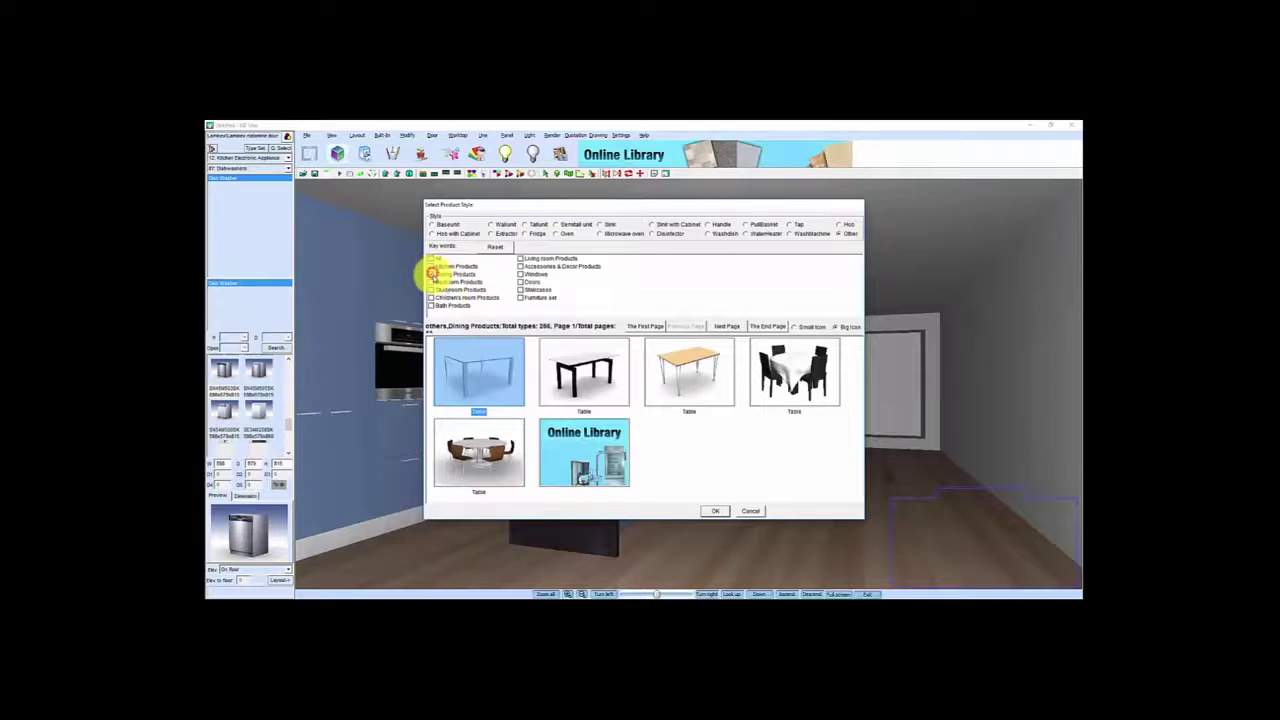
- Select the white-seated pedestal bar stool, third item on page 38 of the dining products, and accept the autosave
click(729, 327)
click(731, 327)
click(731, 327)
click(731, 327)
click(731, 327)
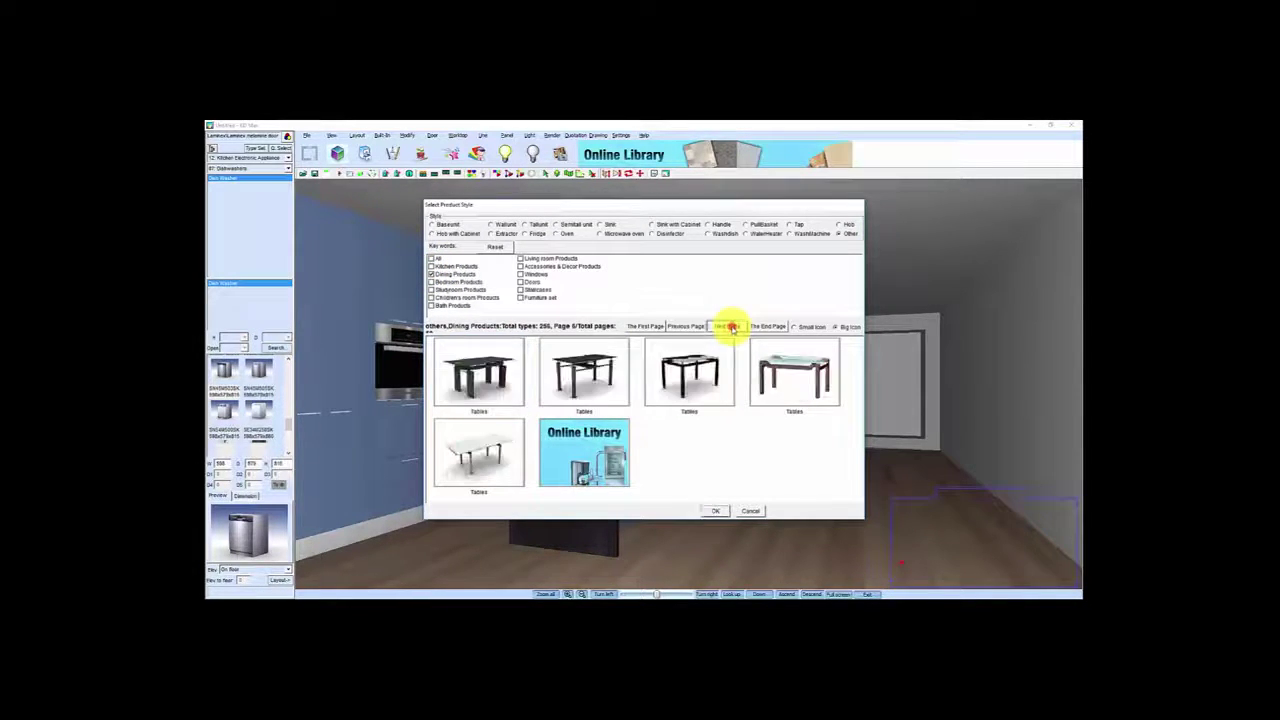
click(731, 327)
click(731, 327)
click(731, 327)
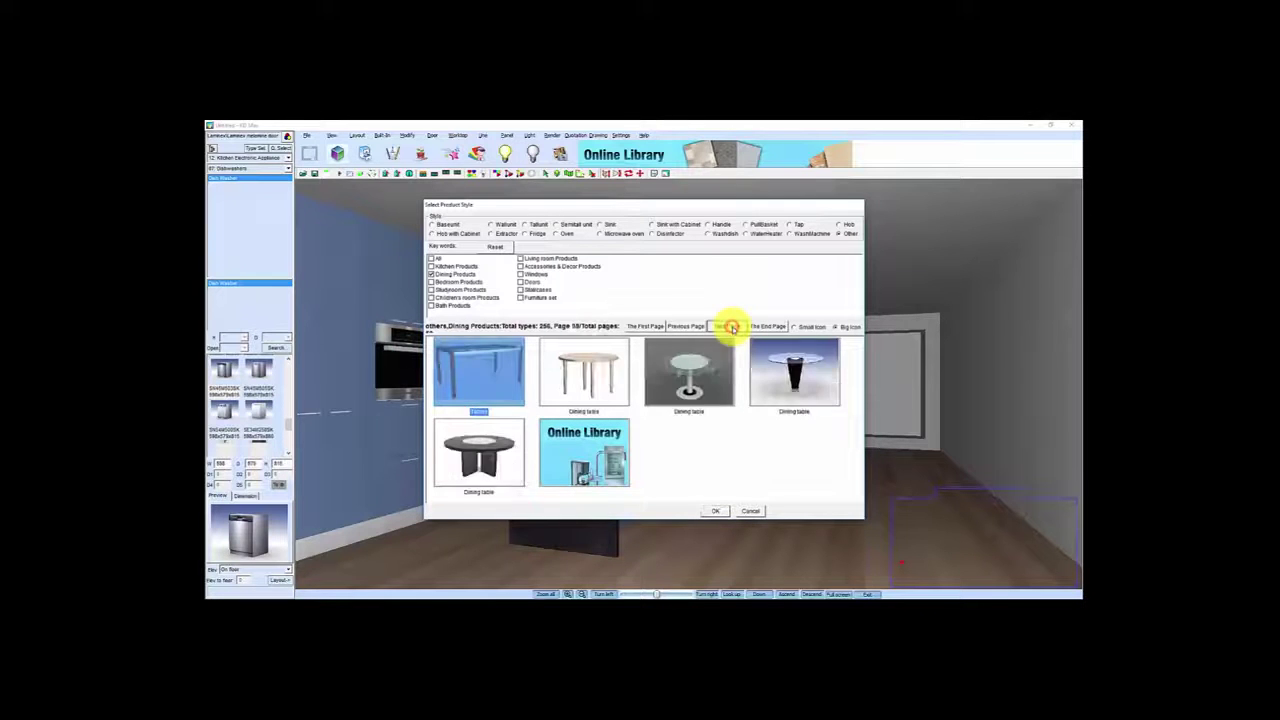
click(731, 327)
click(731, 327)
click(731, 327)
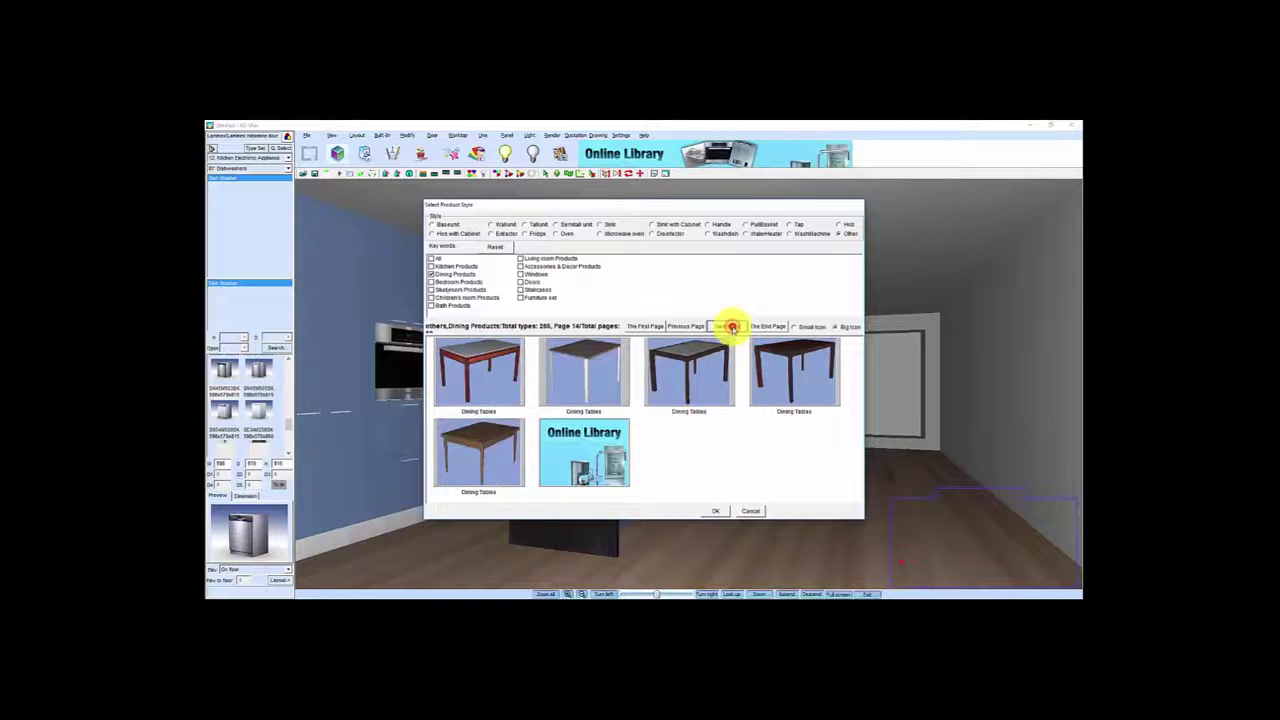
click(731, 327)
click(731, 327)
click(731, 327)
click(731, 327)
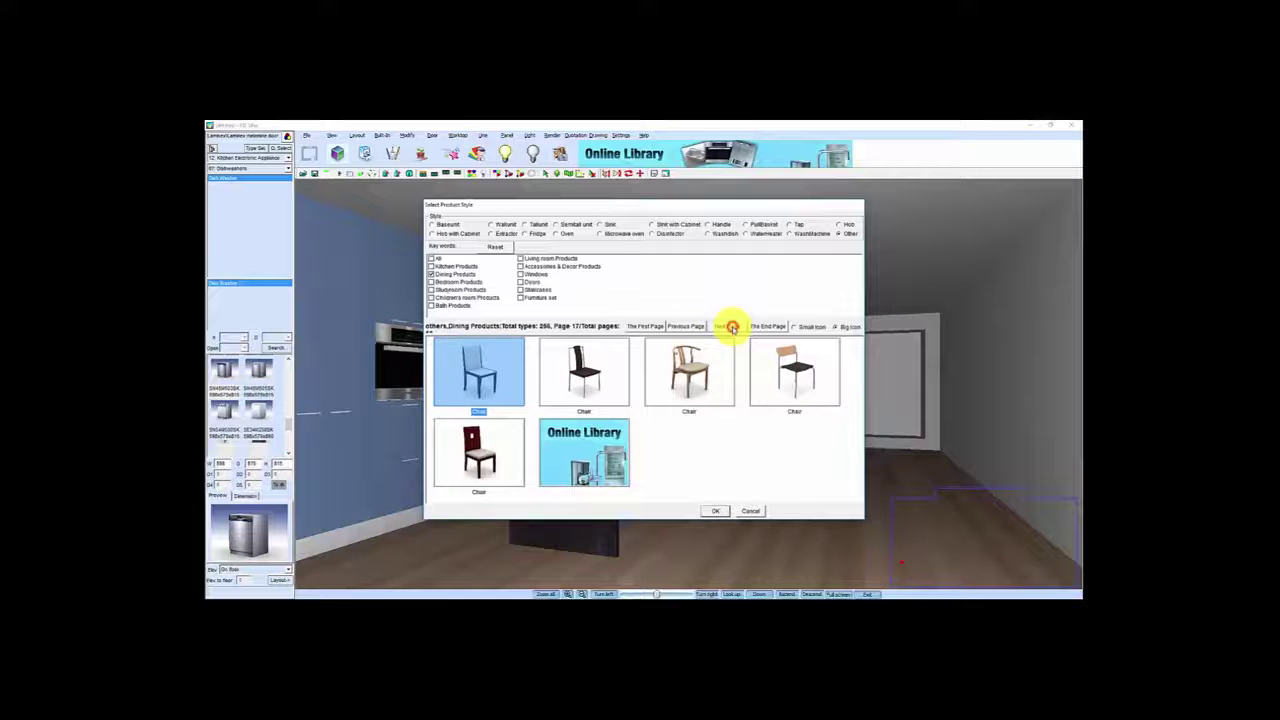
click(731, 327)
click(731, 327)
click(731, 327)
click(731, 327)
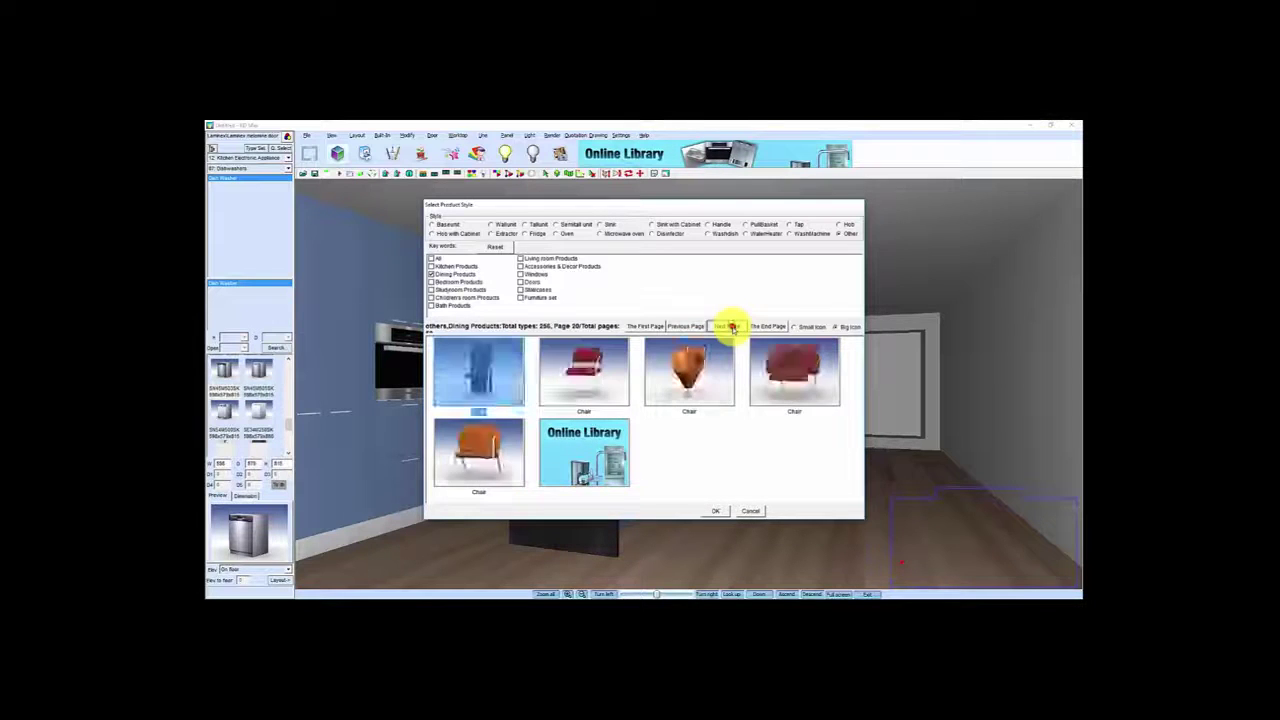
click(731, 327)
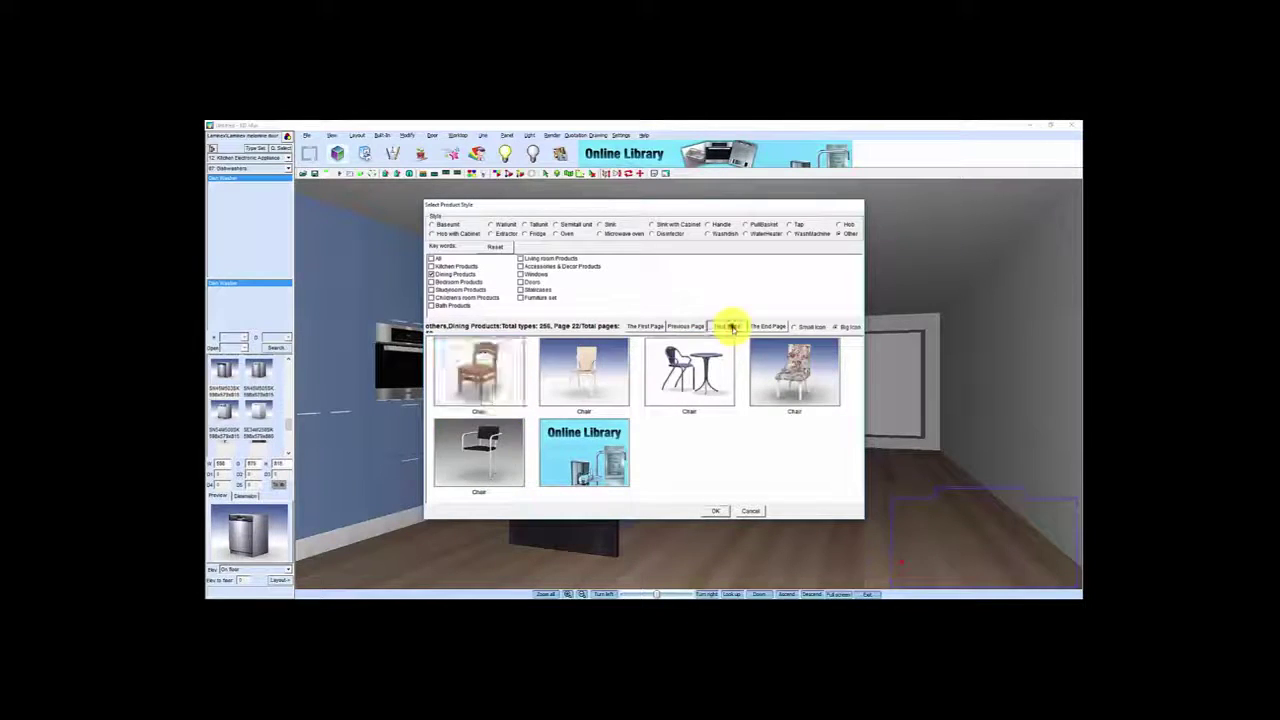
click(731, 327)
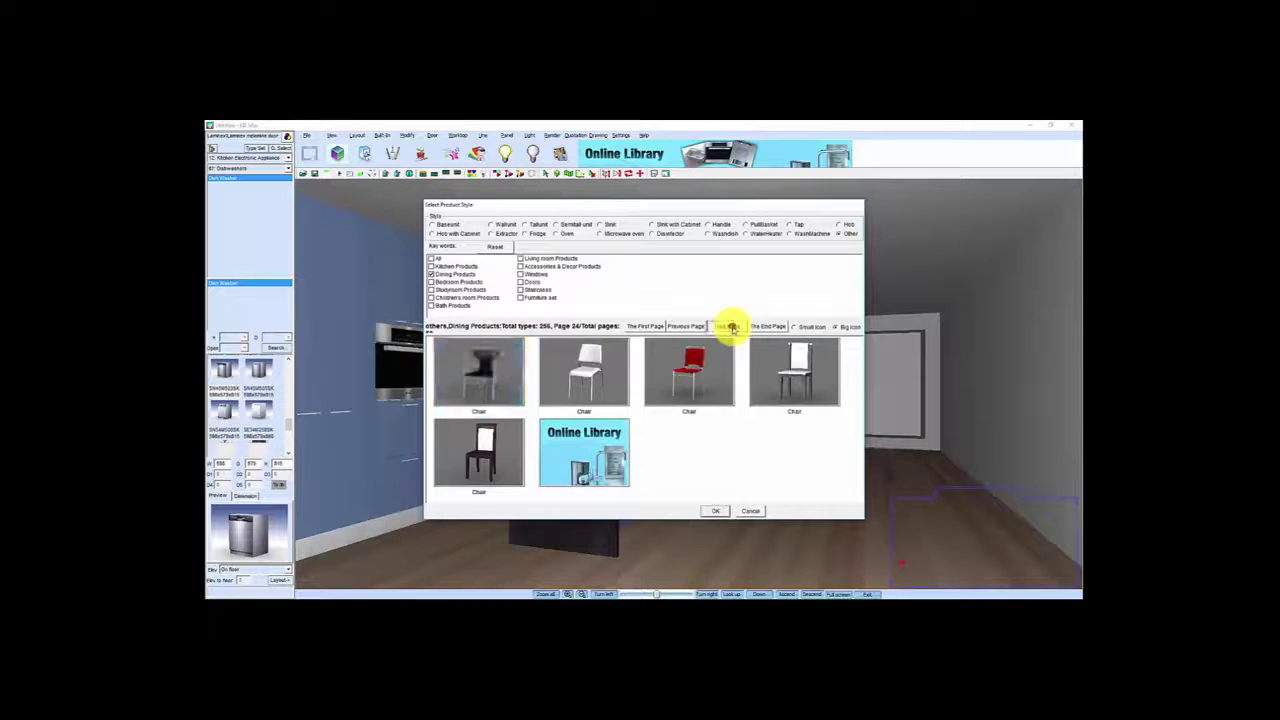
click(731, 327)
click(731, 327)
click(731, 327)
click(731, 327)
click(731, 327)
click(731, 327)
click(731, 327)
click(731, 327)
click(731, 327)
click(731, 327)
click(731, 327)
click(731, 327)
click(731, 327)
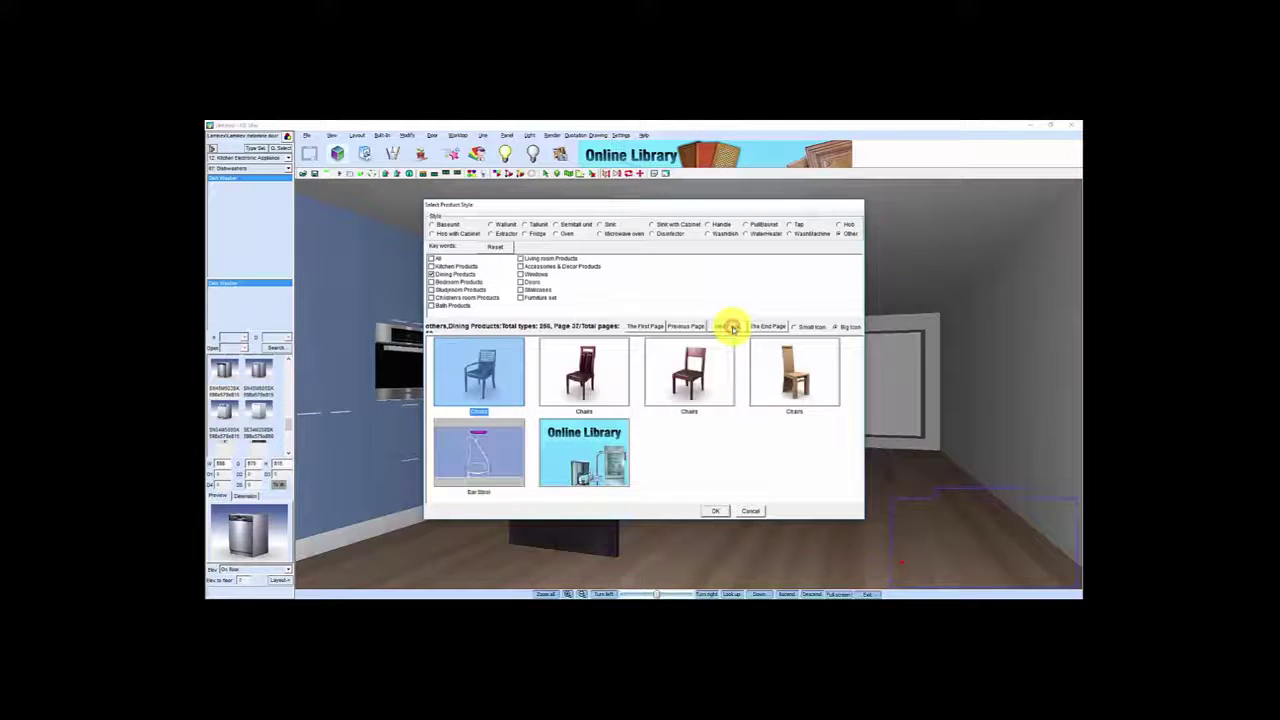
click(731, 327)
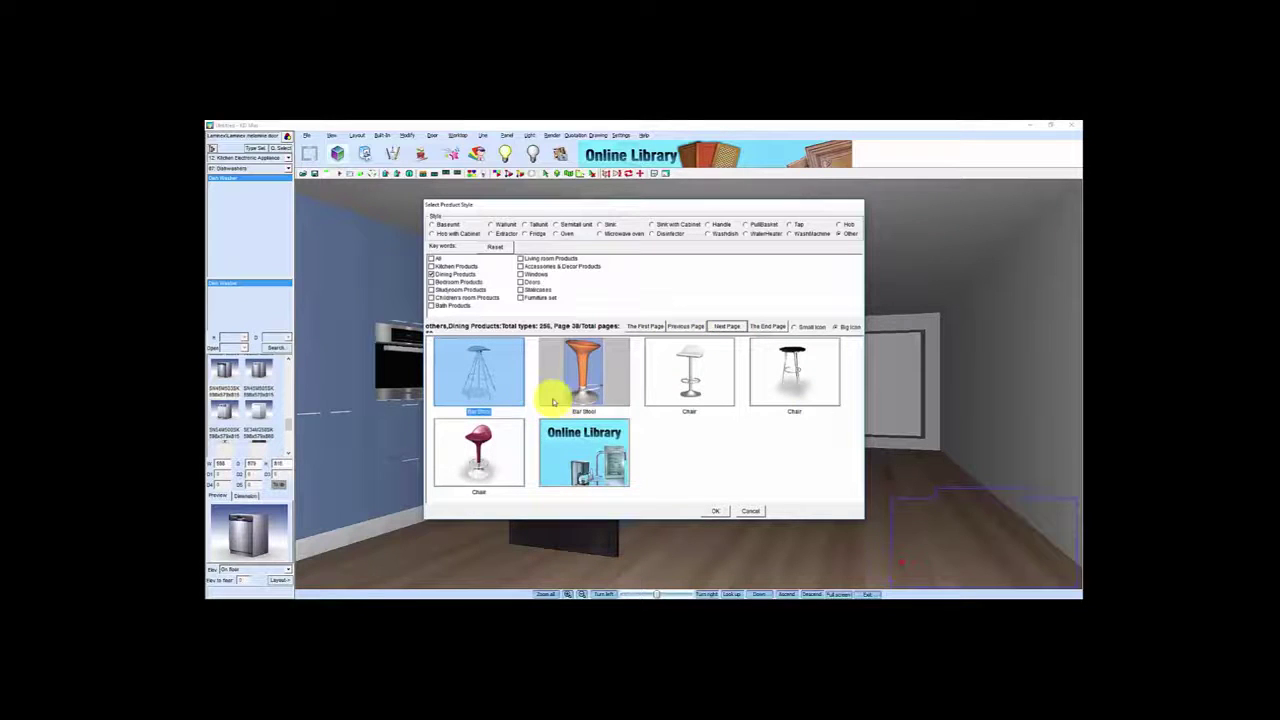
click(689, 371)
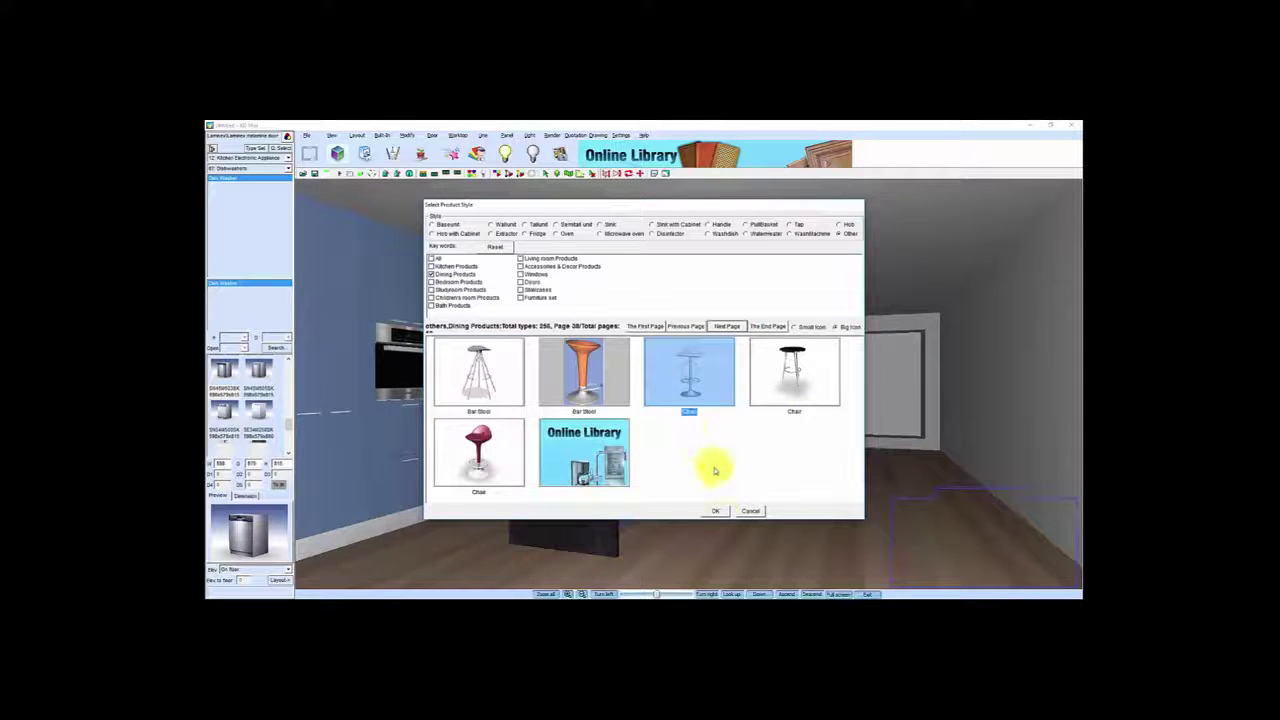
click(715, 511)
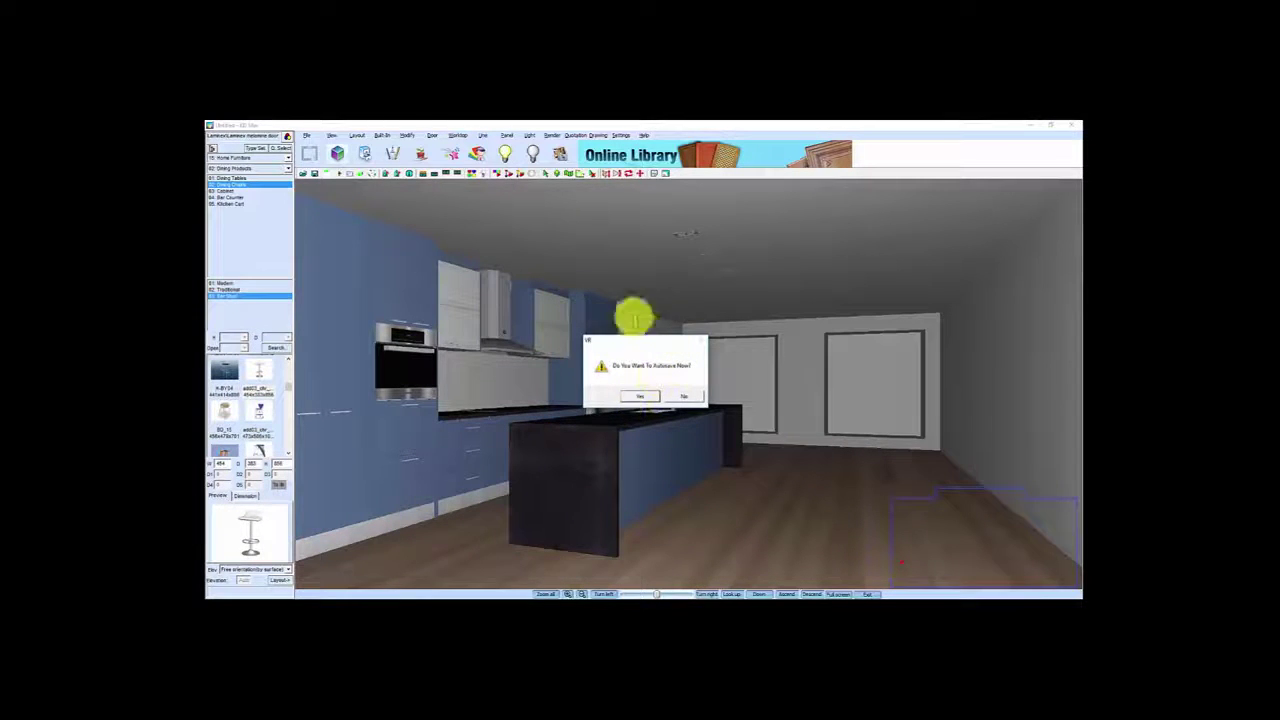
click(640, 397)
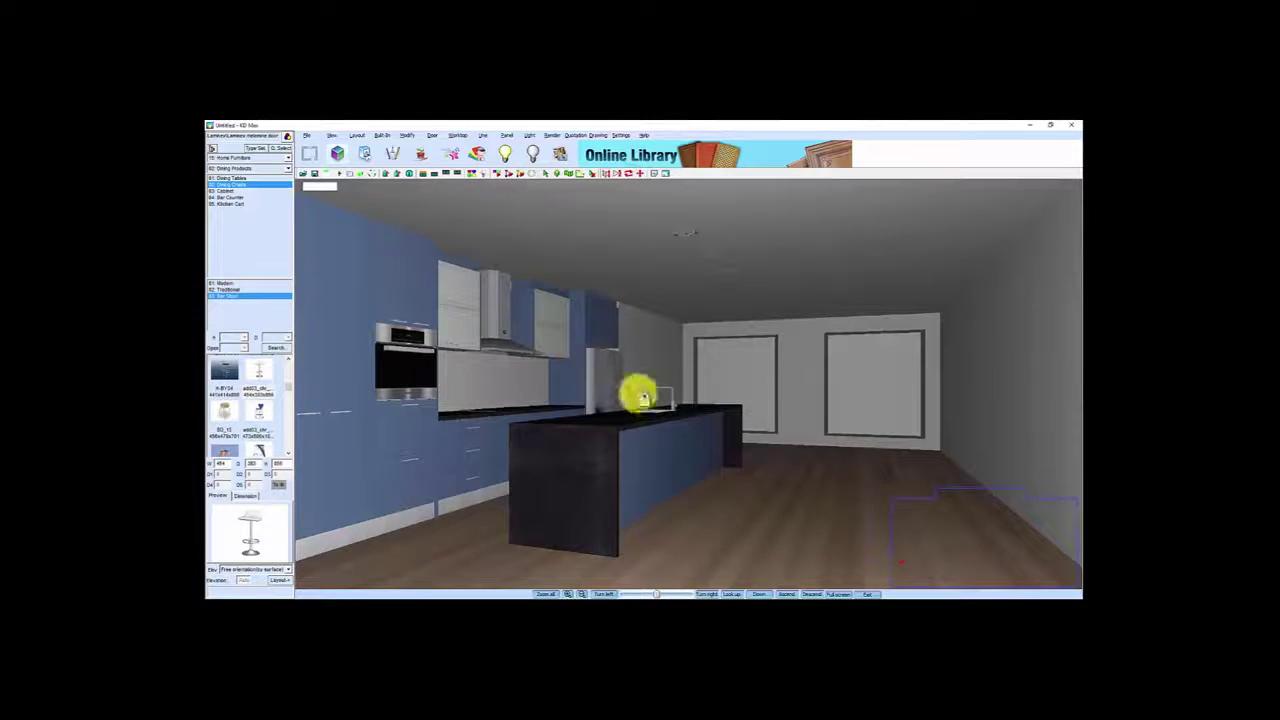
- Place two bar stools on the floor along the island's blue back panel, working from its far end and rotating them to suit
click(278, 578)
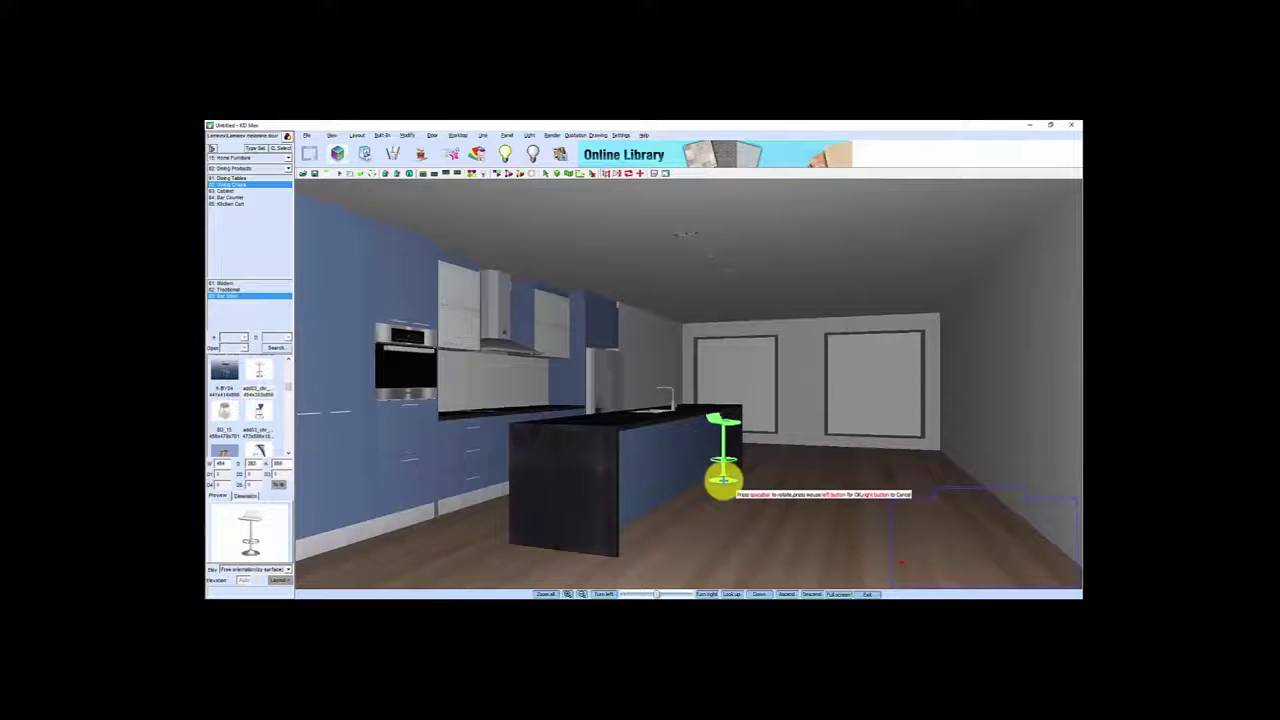
key(space)
key(space)
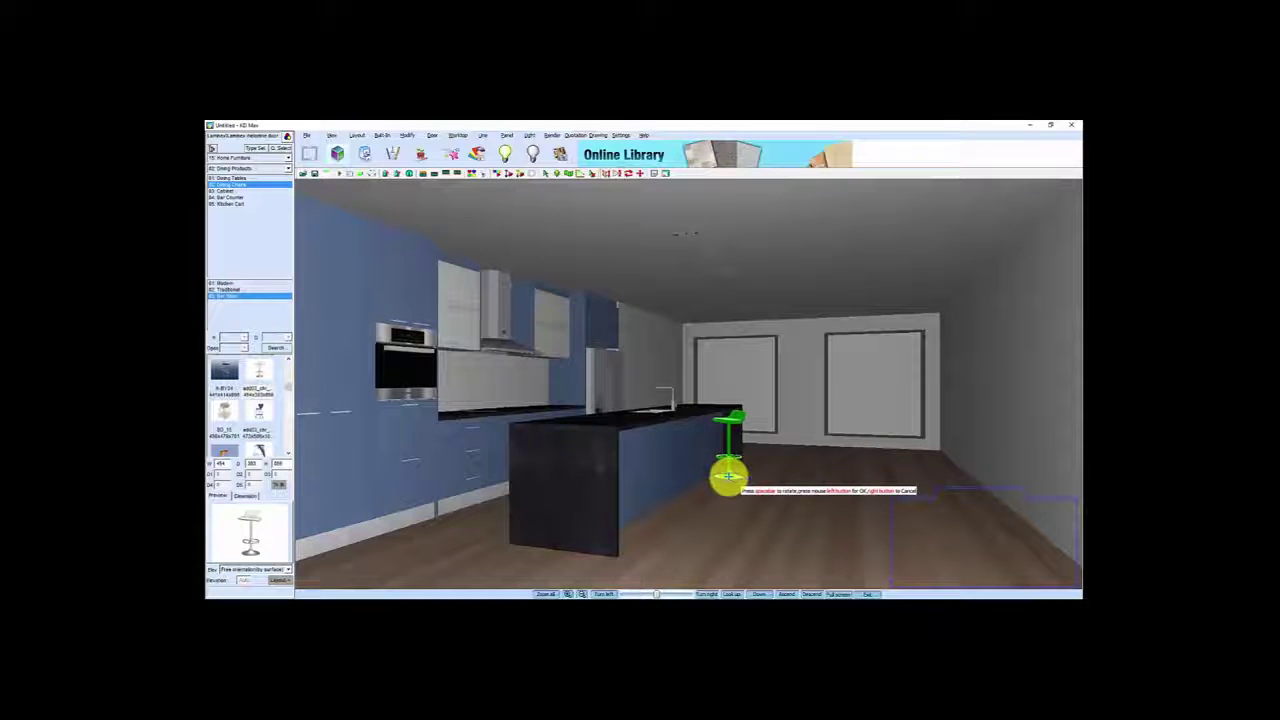
click(727, 477)
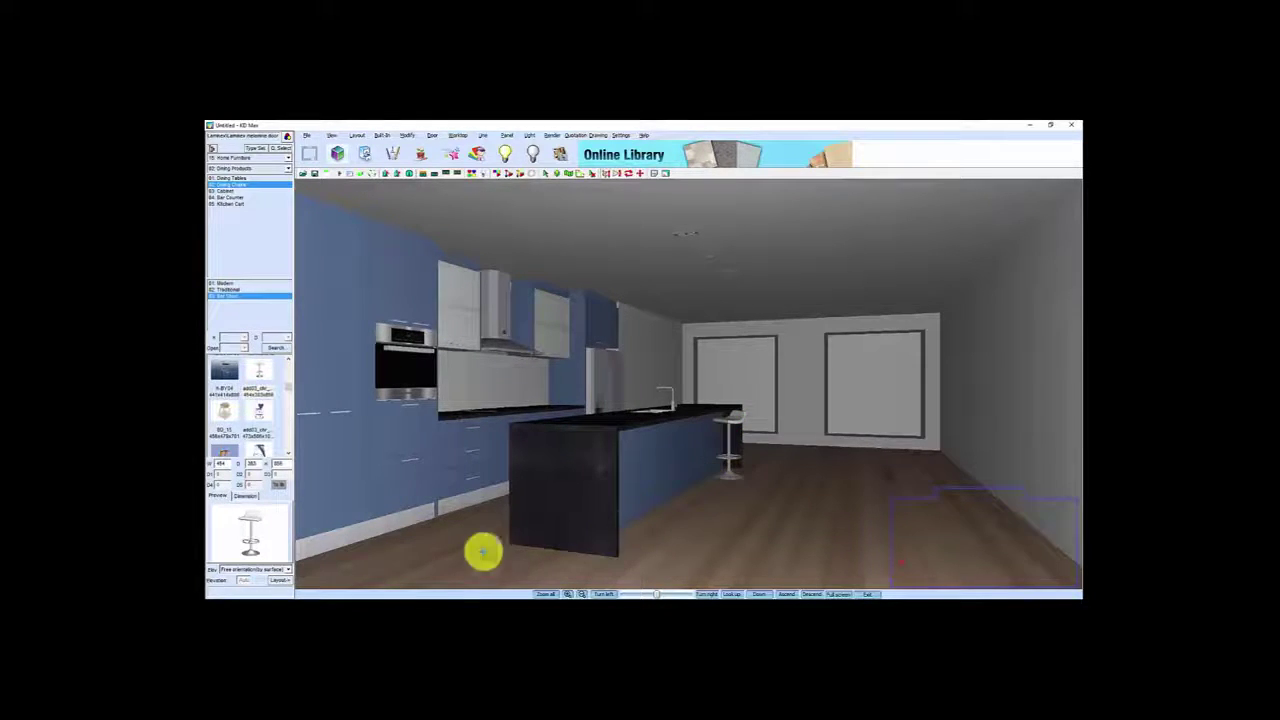
click(277, 580)
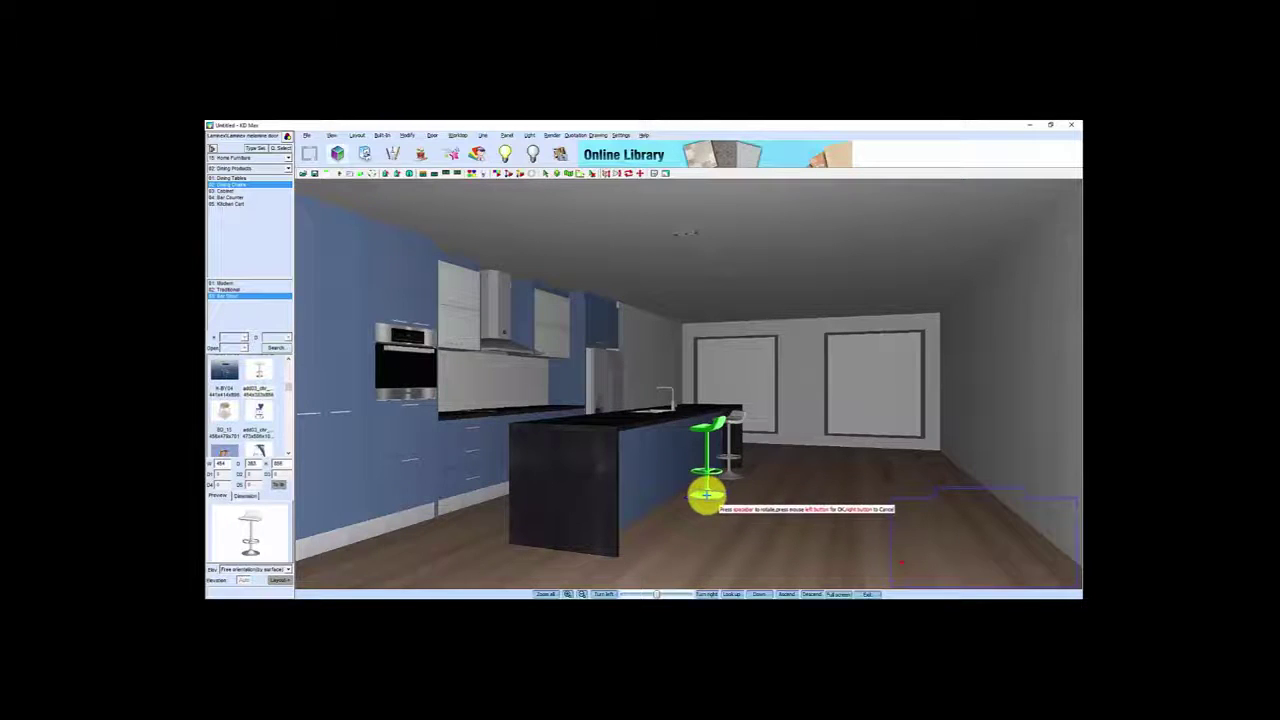
click(706, 493)
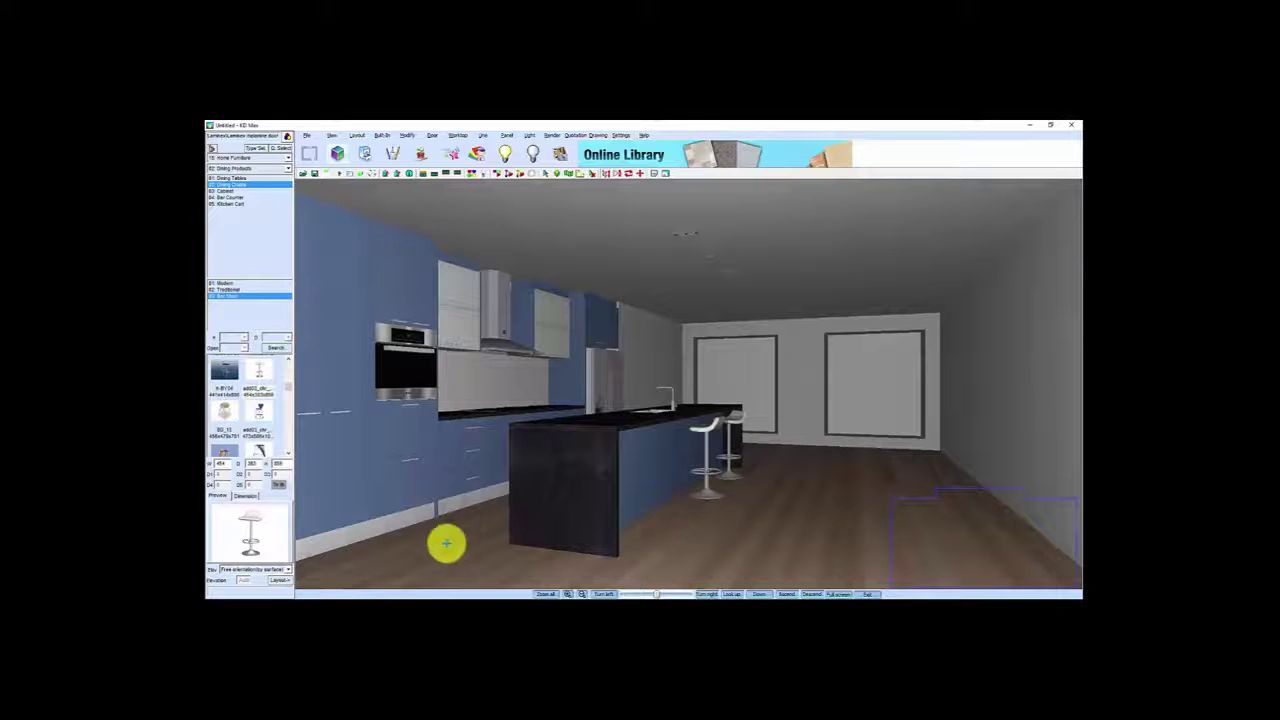
- Place a third bar stool on the floor at the near end of the island's blue back panel, rotated to match the others
click(278, 579)
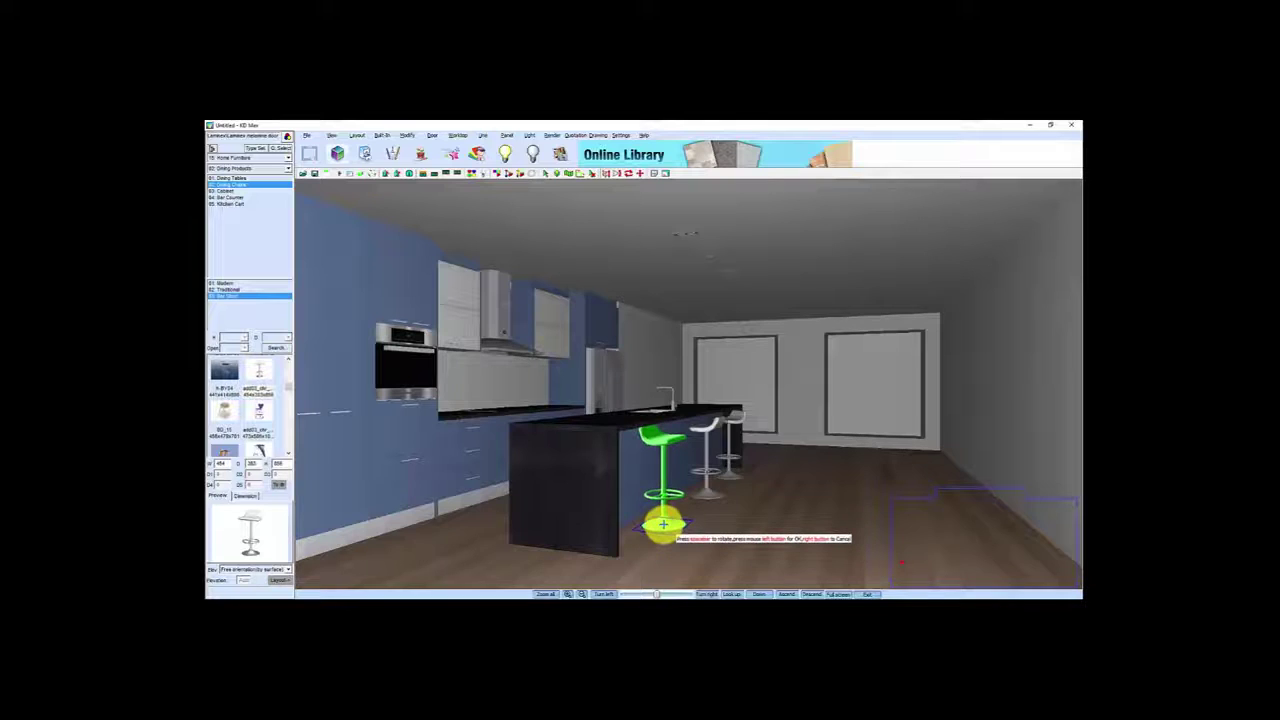
key(space)
key(space)
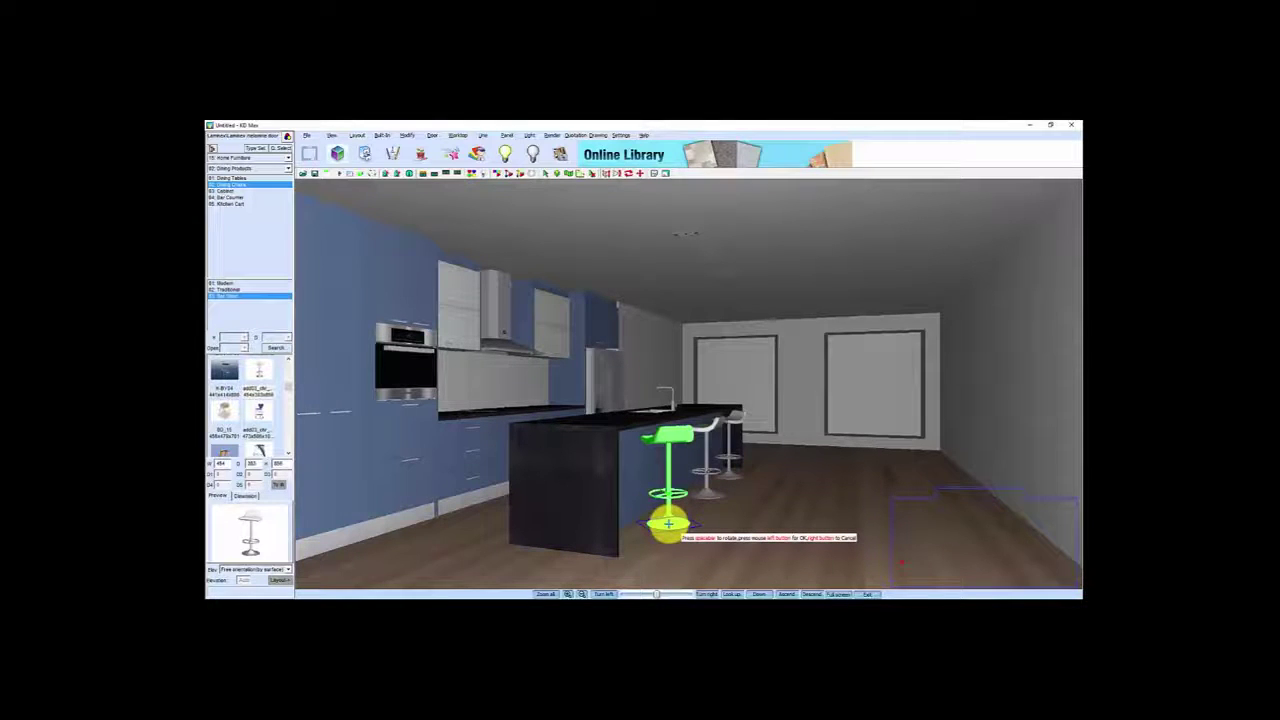
key(space)
key(space)
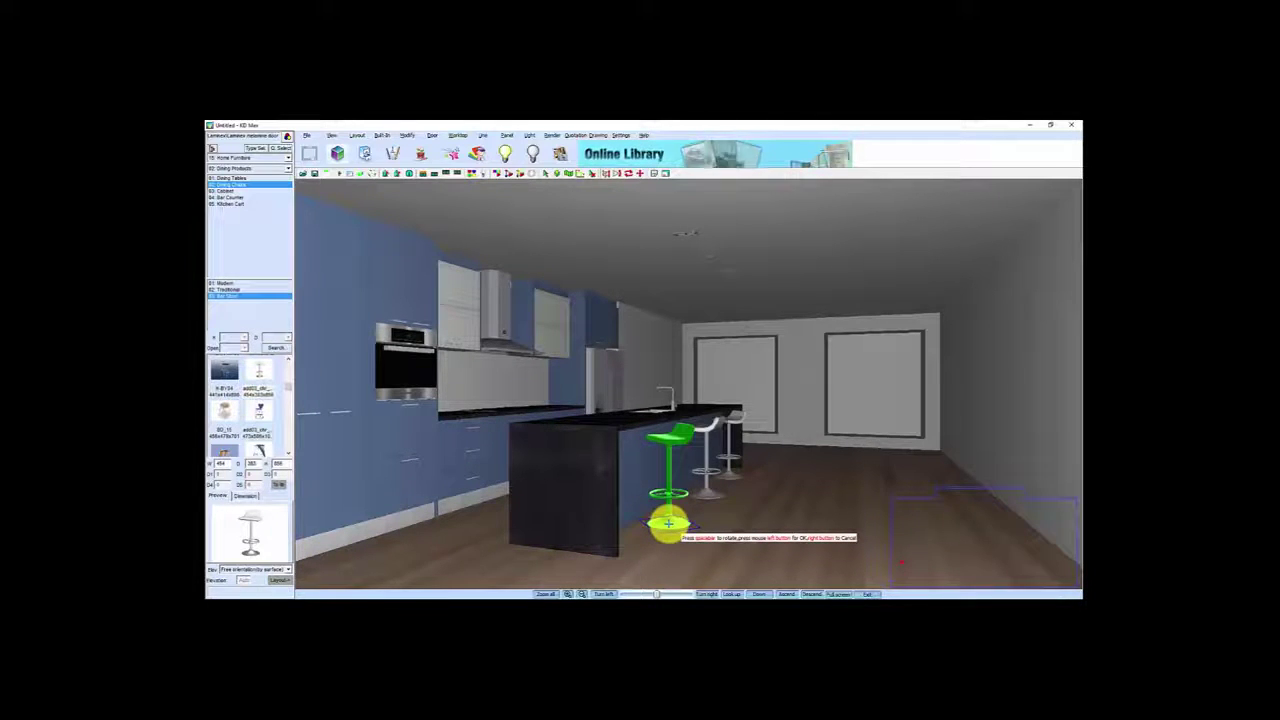
click(668, 522)
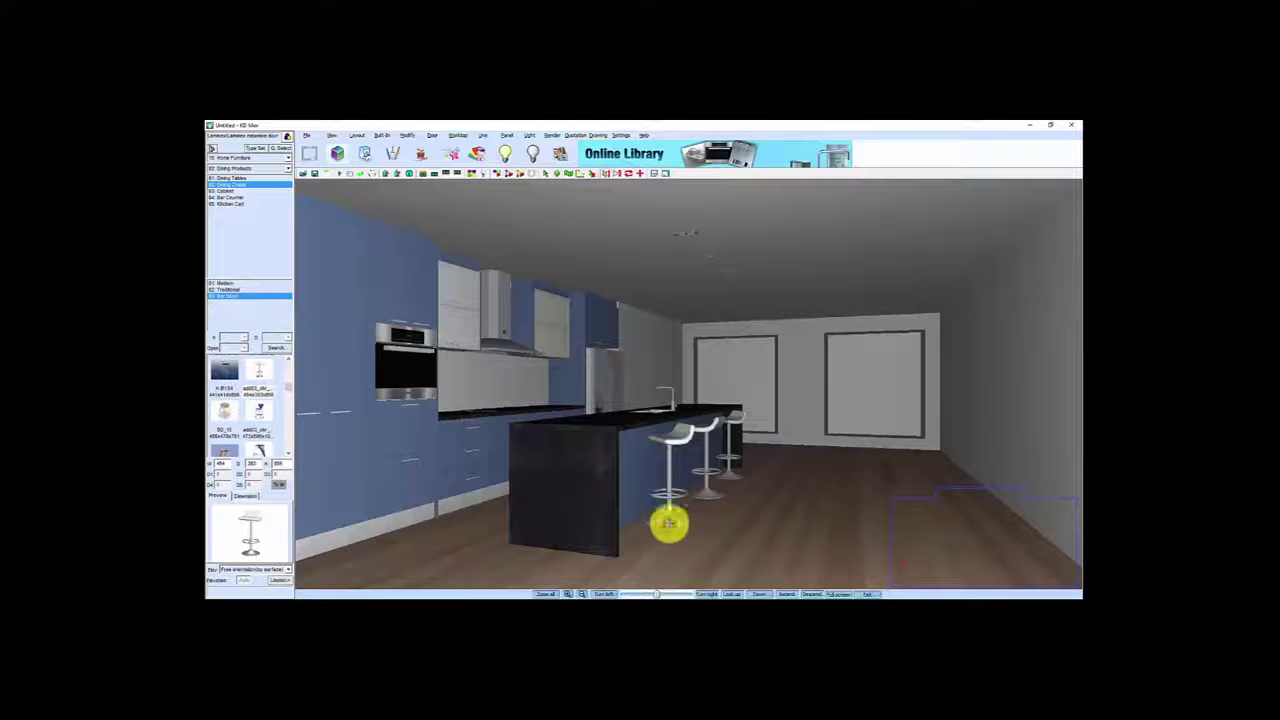
- Choose the wooden knife block from the kitchen products and place it on the worktop beside the oven tower
key(Left)
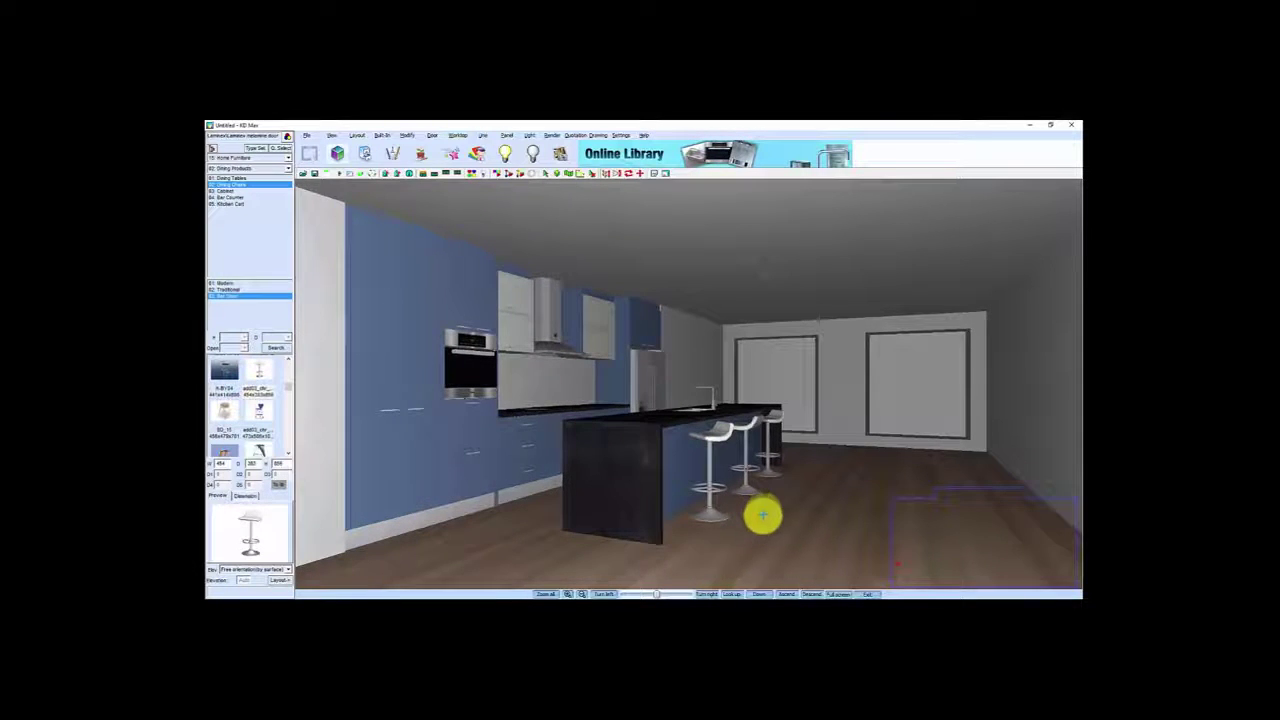
key(Up)
drag(790, 551, 583, 440)
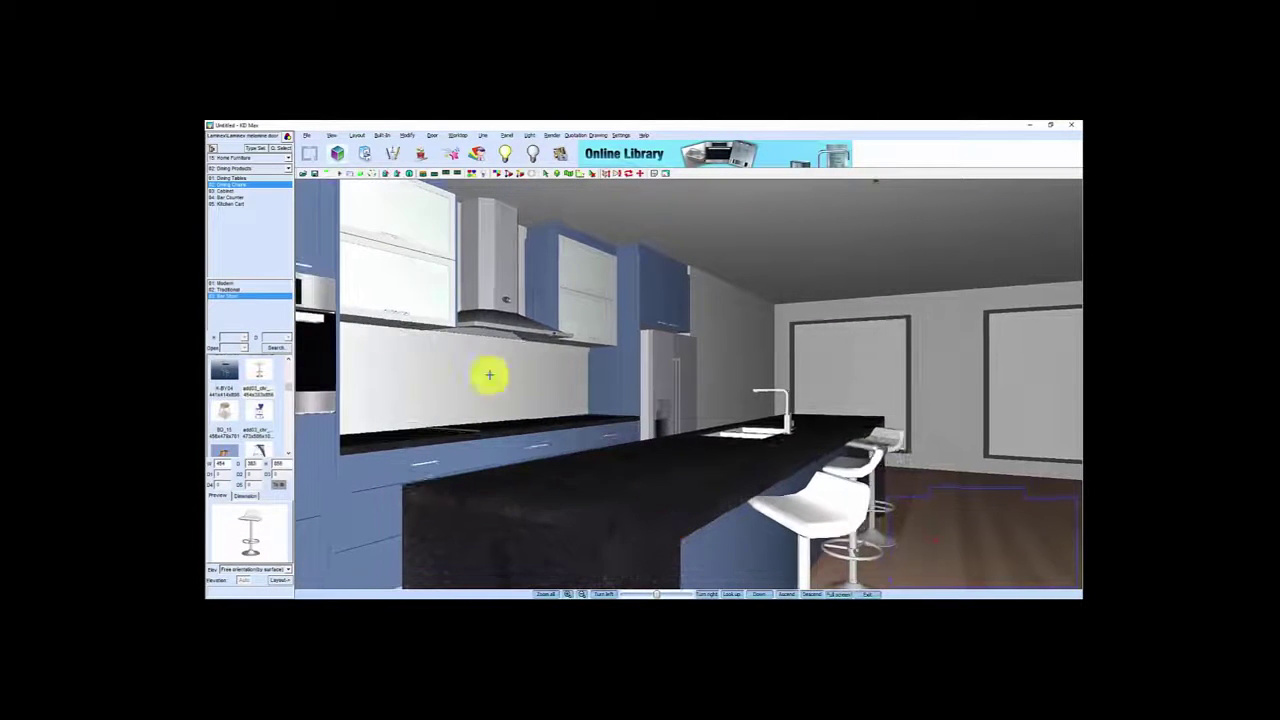
click(258, 149)
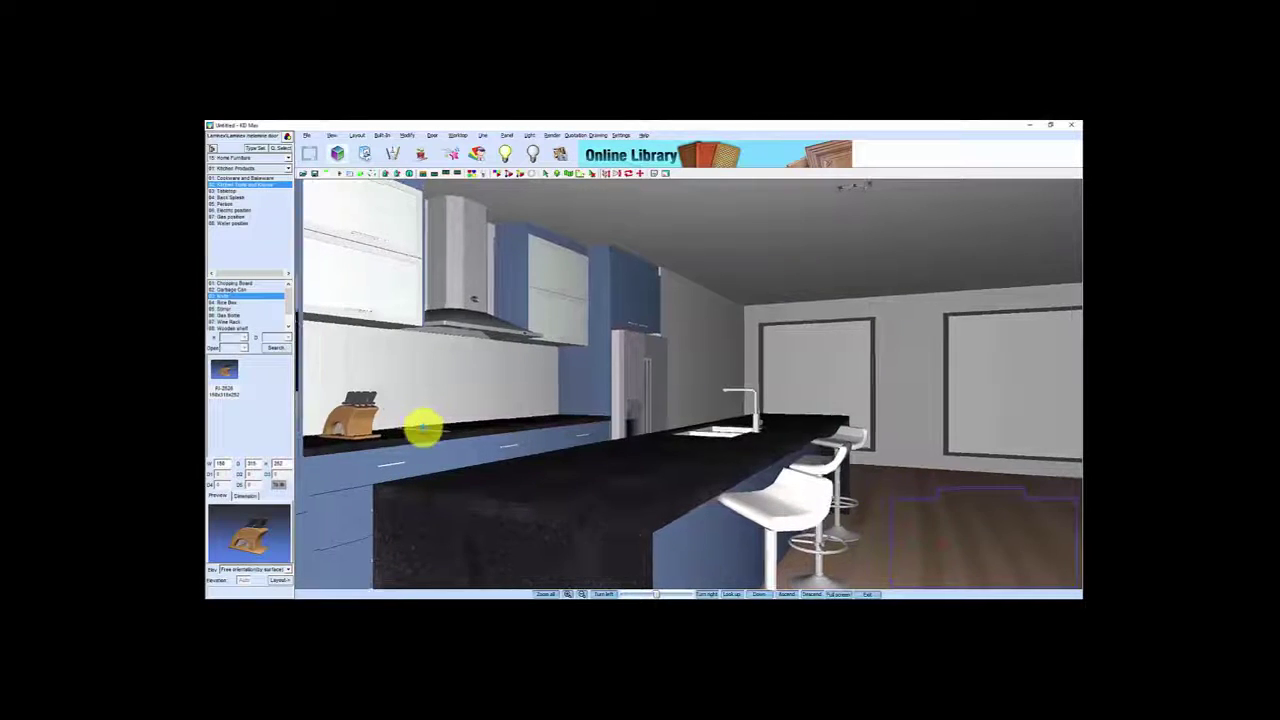
drag(423, 423, 611, 429)
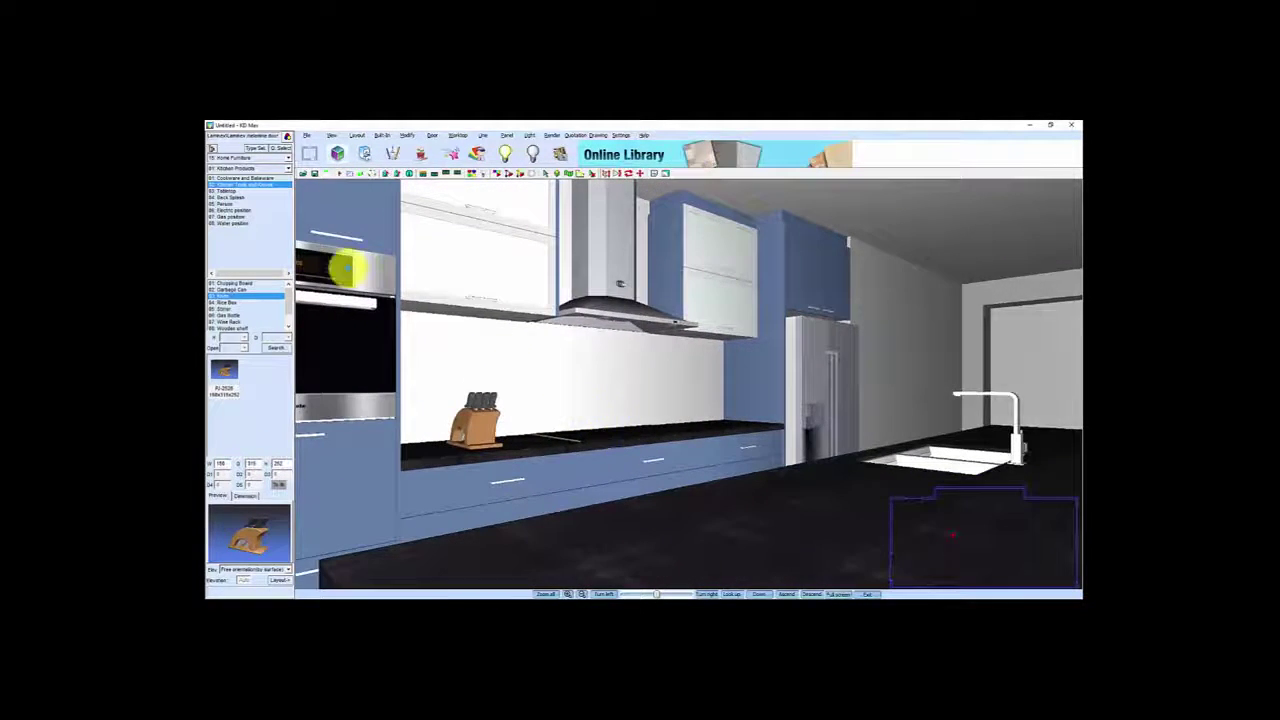
- Filter the Wallunit product styles to End Panel and select the vertical decorative panel
click(254, 148)
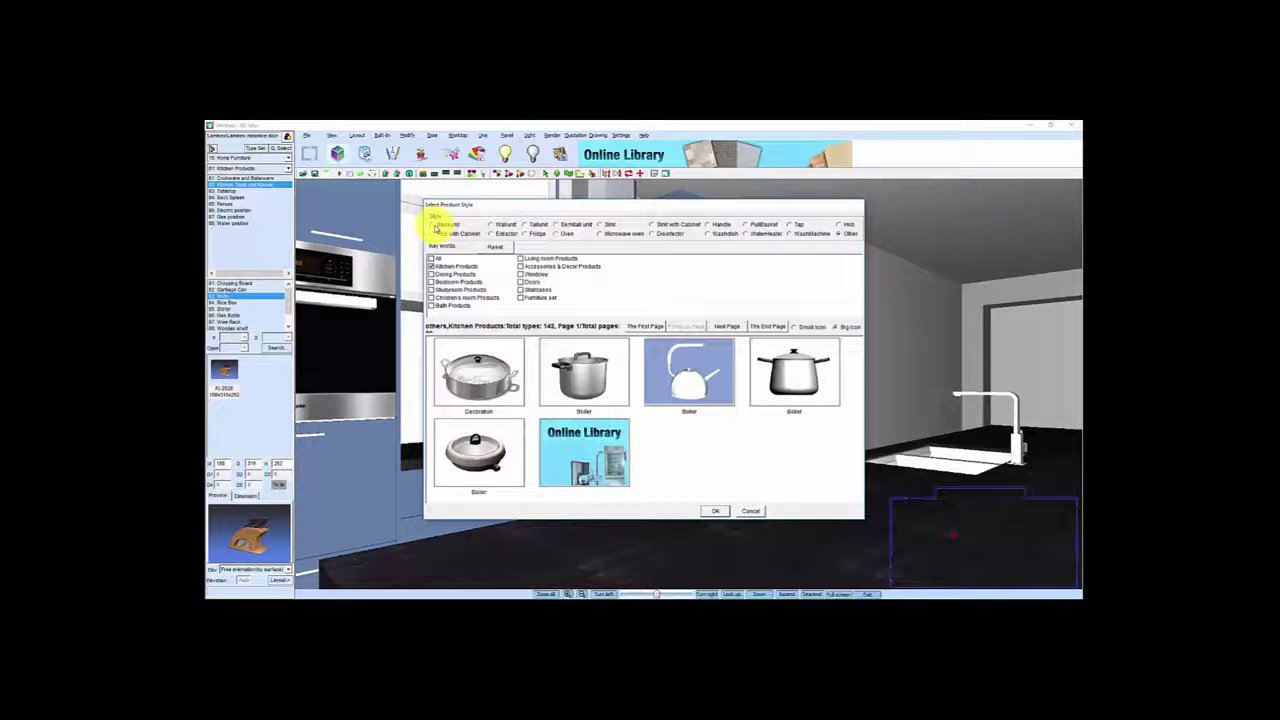
click(491, 225)
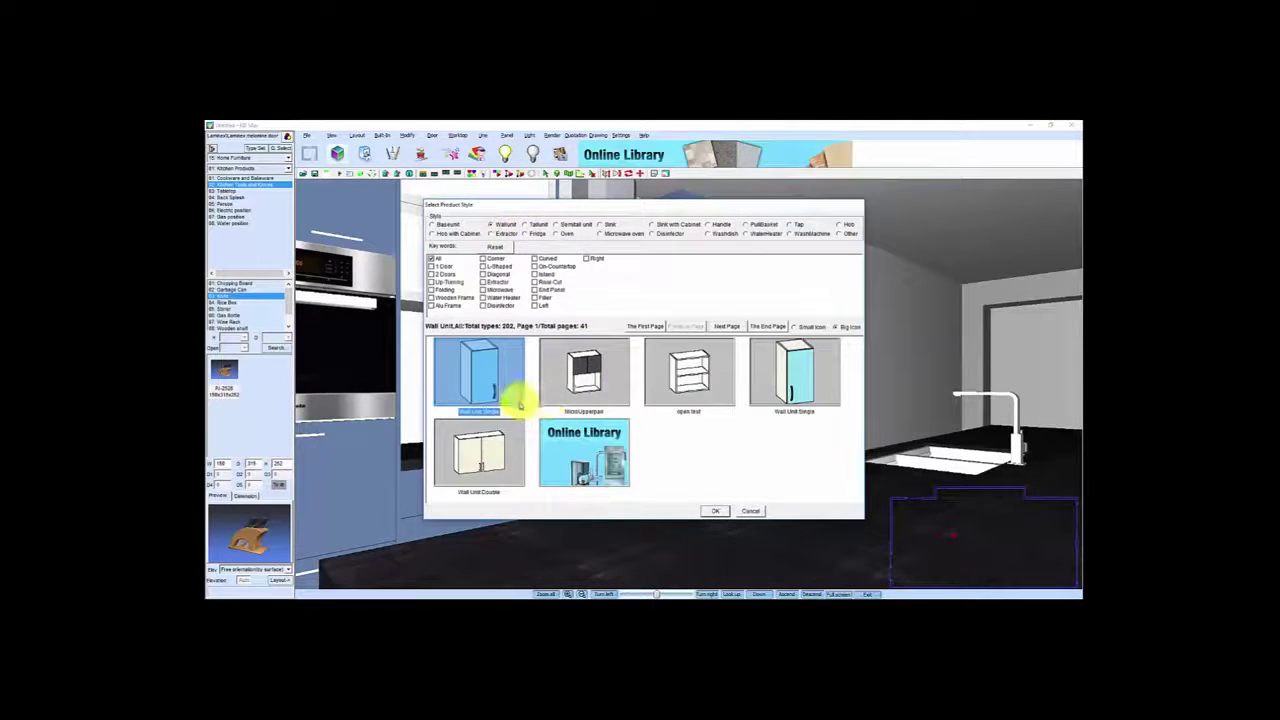
click(535, 289)
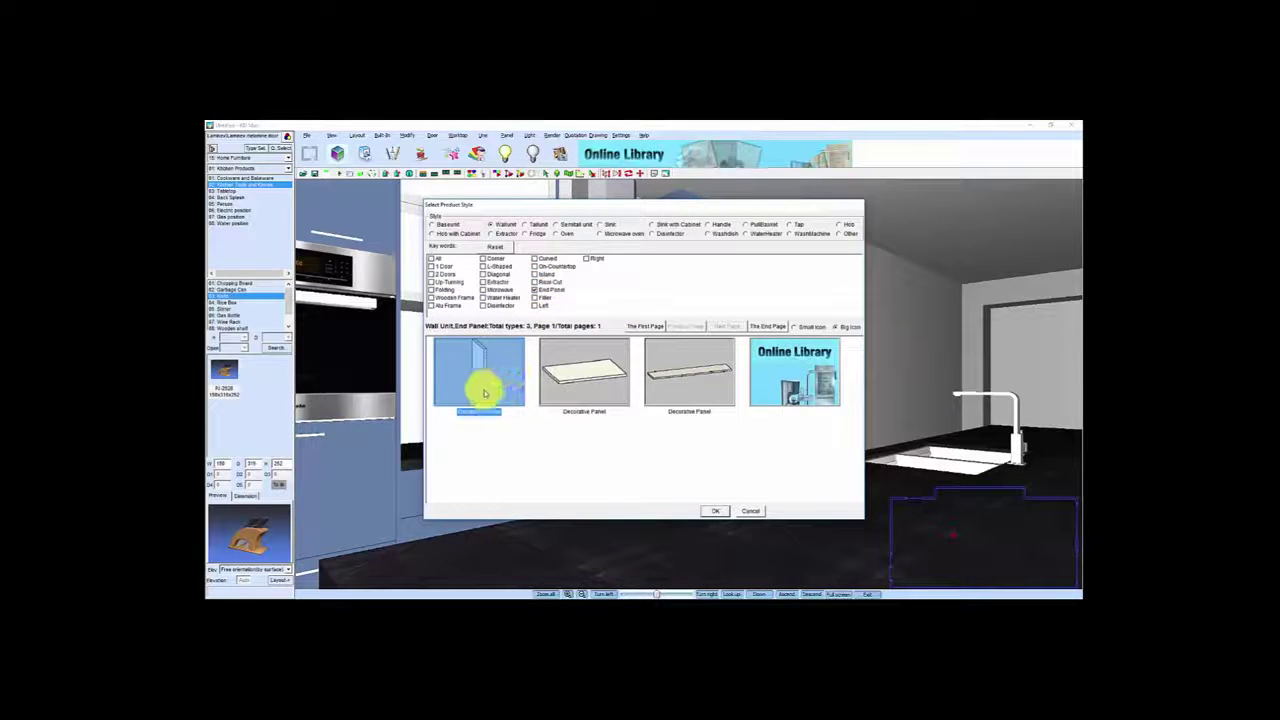
click(714, 510)
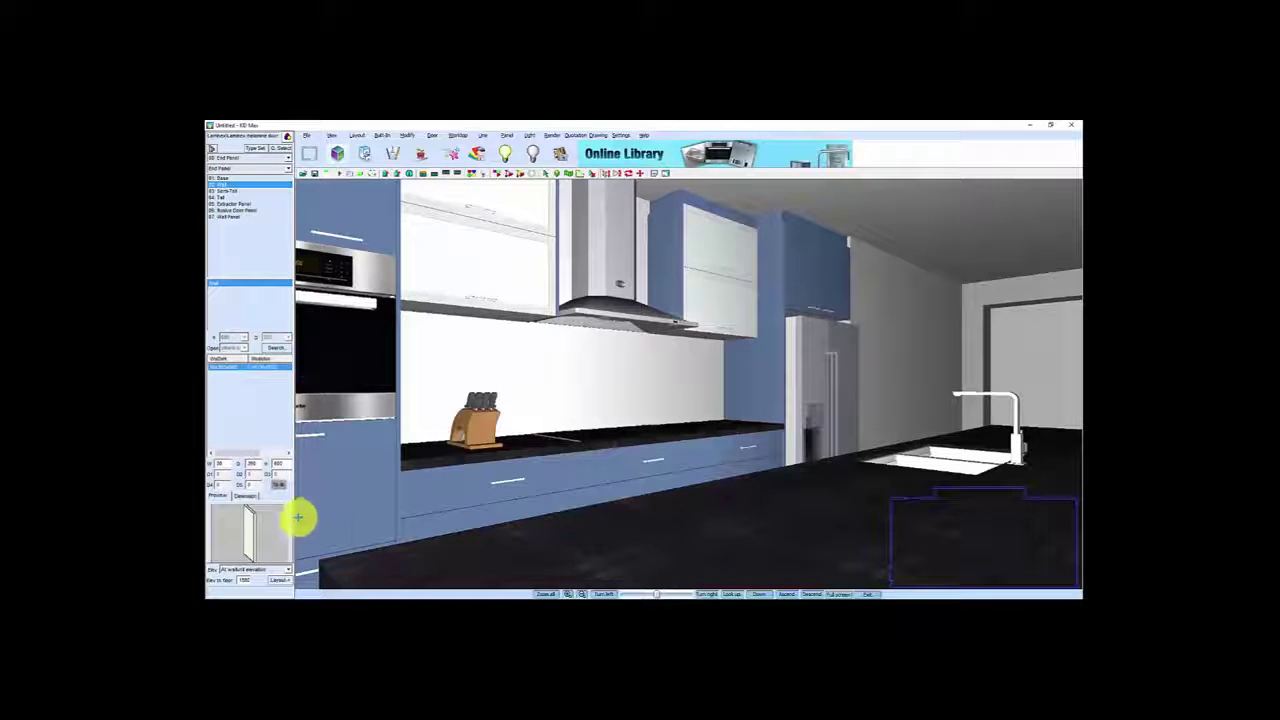
- Resize the end panel for the splashback and place it on the wall above the worktop near the fridge
click(225, 464)
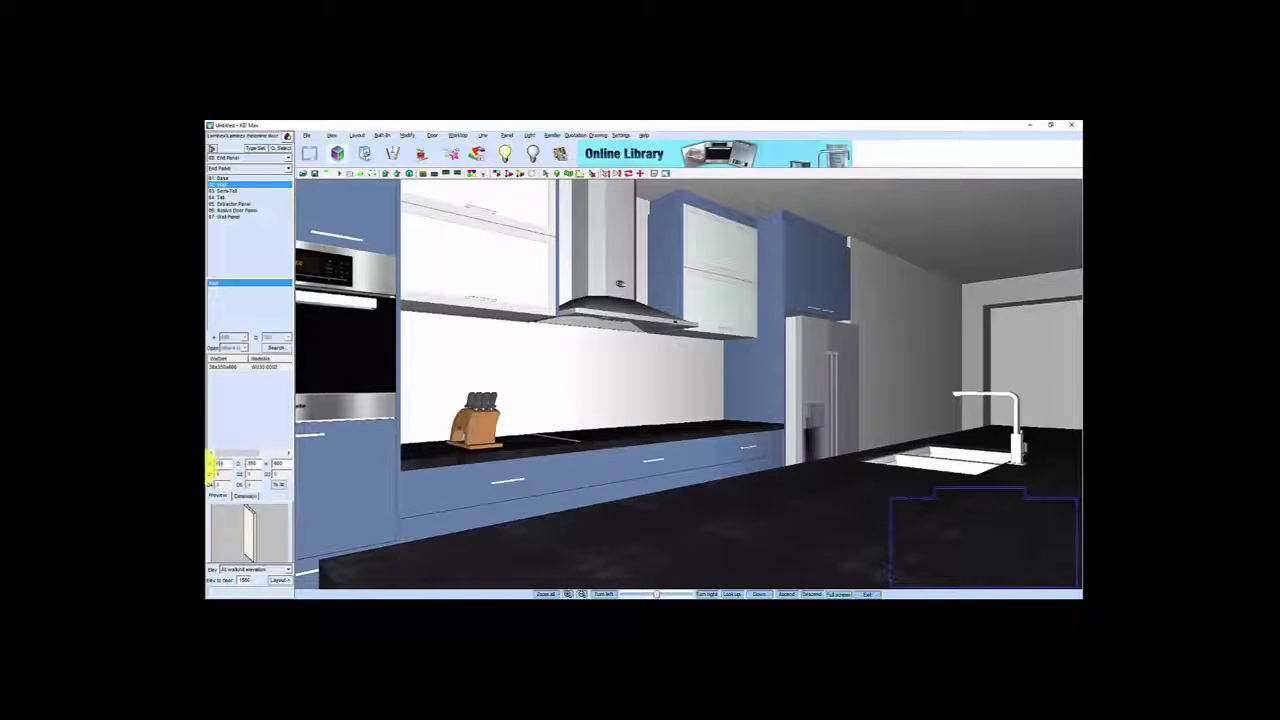
click(257, 464)
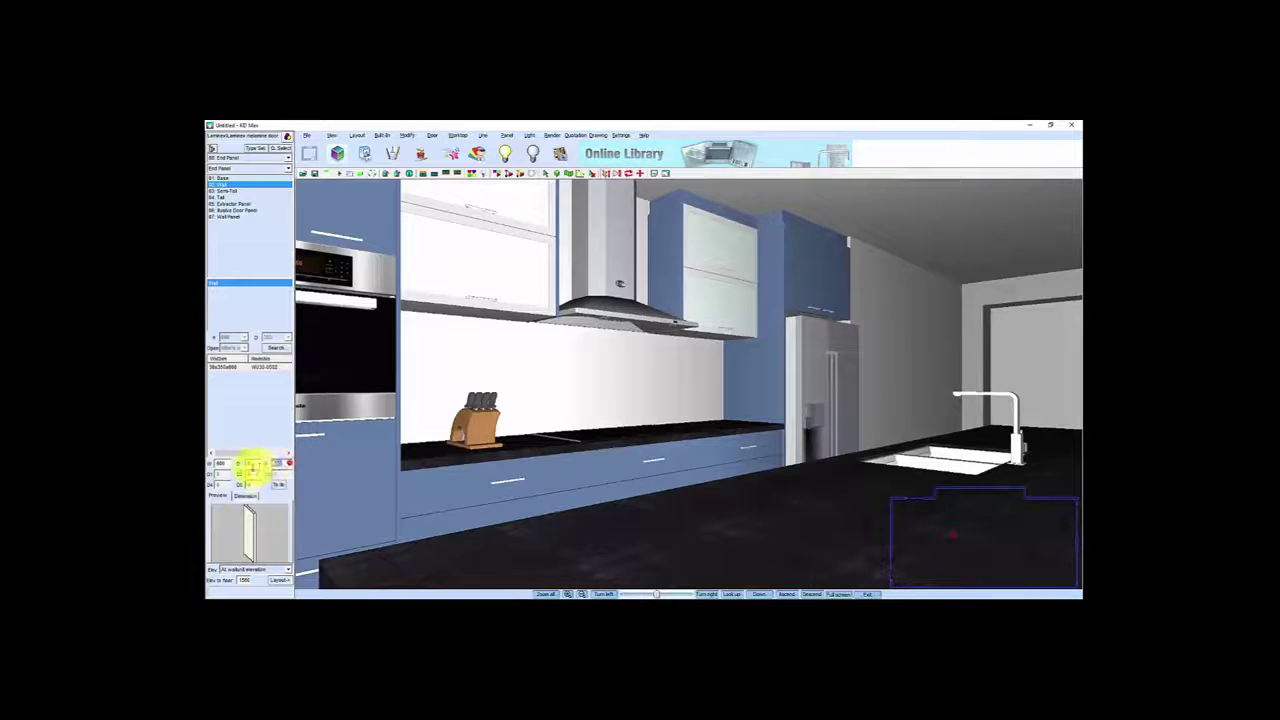
click(283, 580)
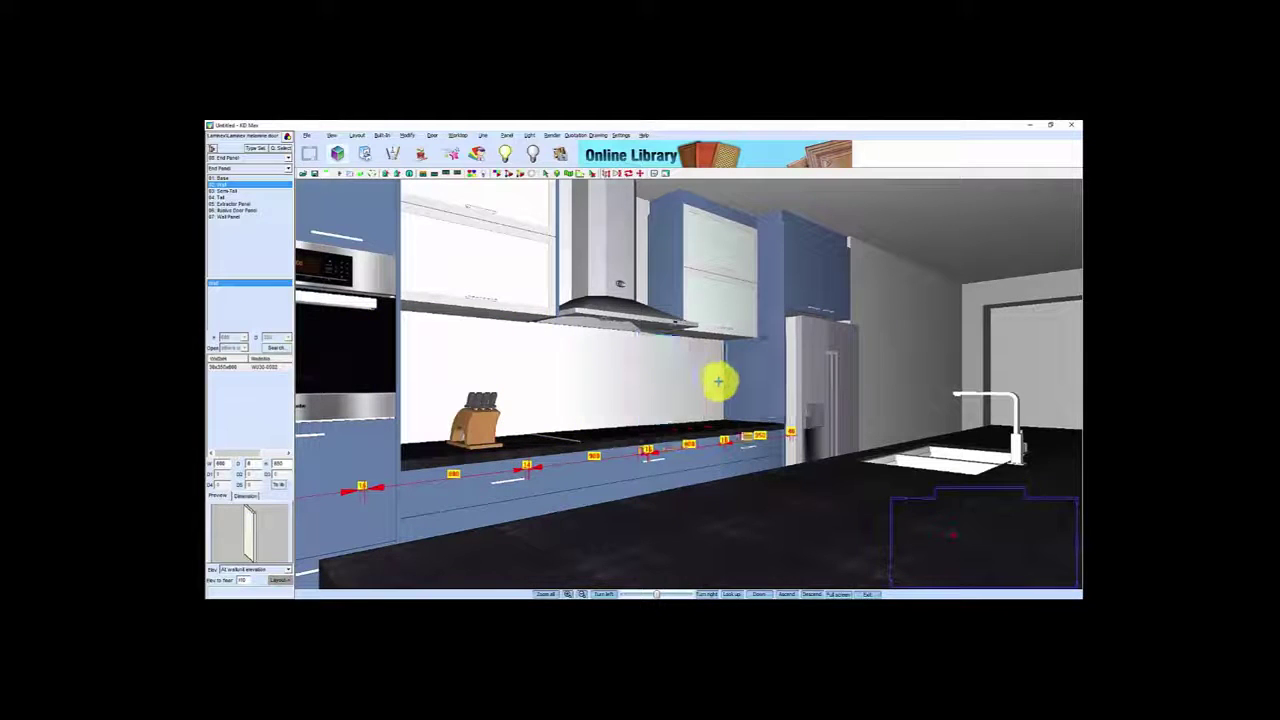
click(689, 387)
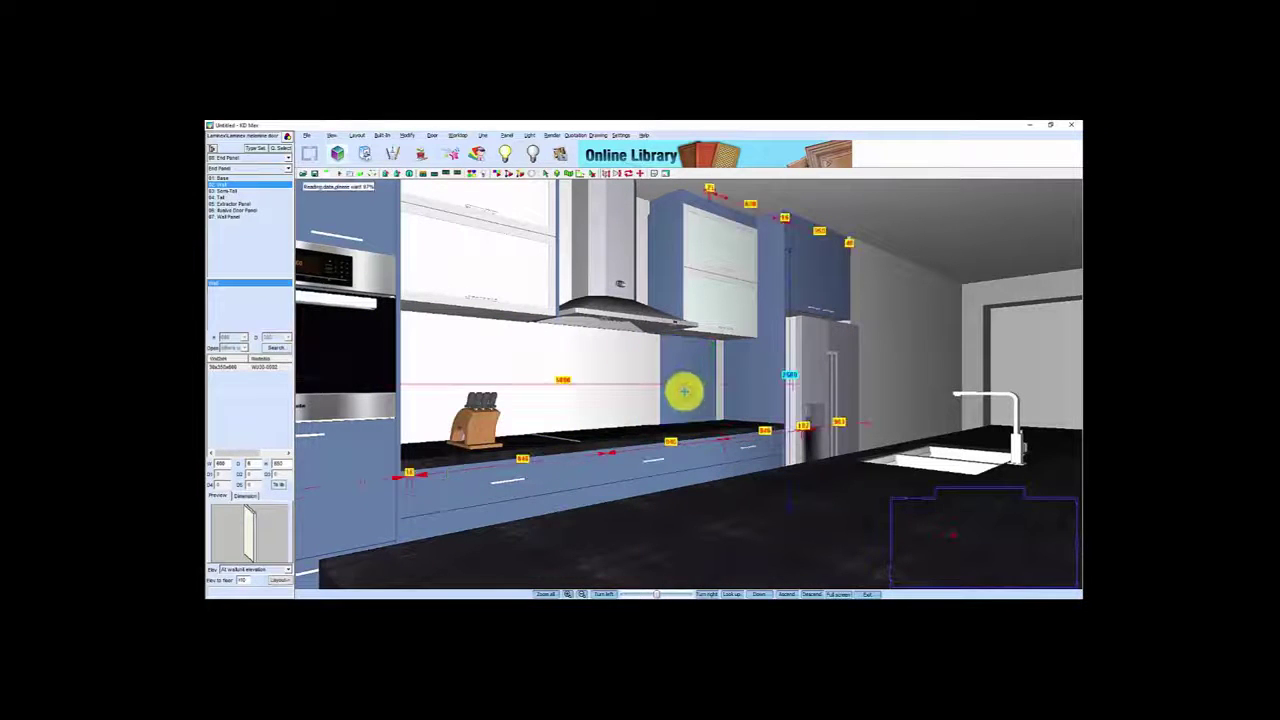
- Extend the splashback panel sideways to the tall panel beside the fridge
right_click(681, 376)
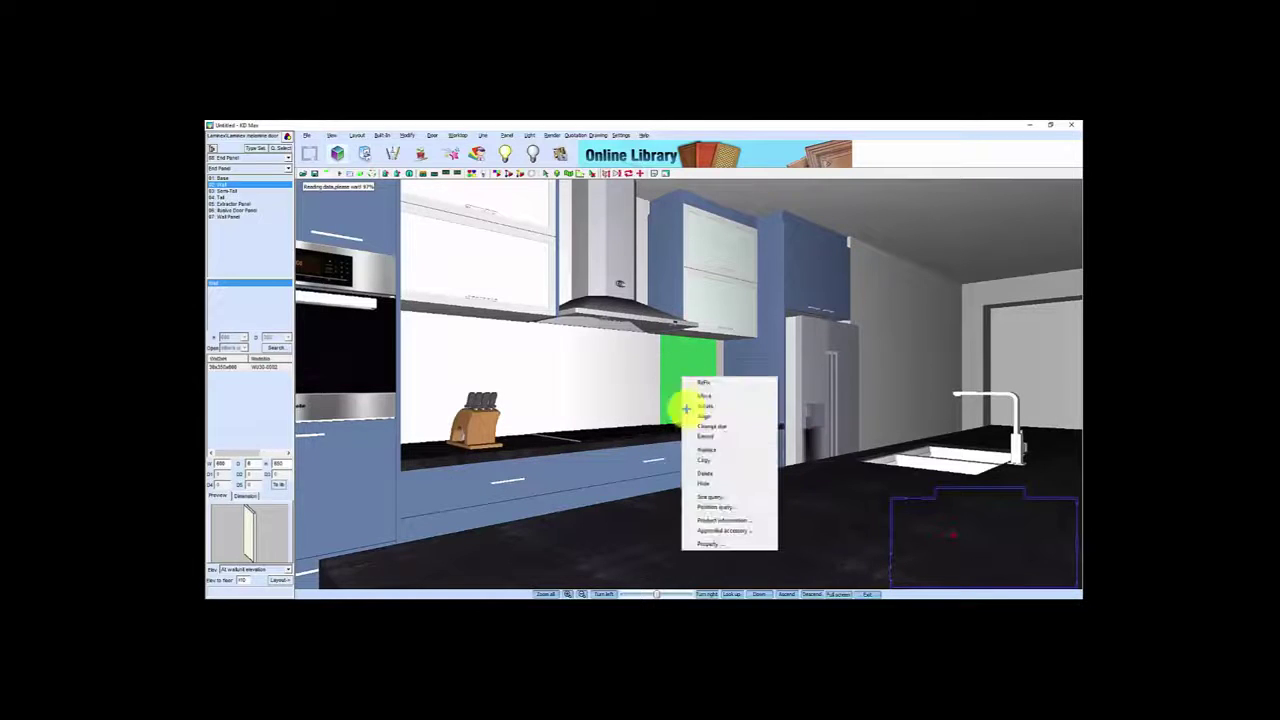
click(710, 437)
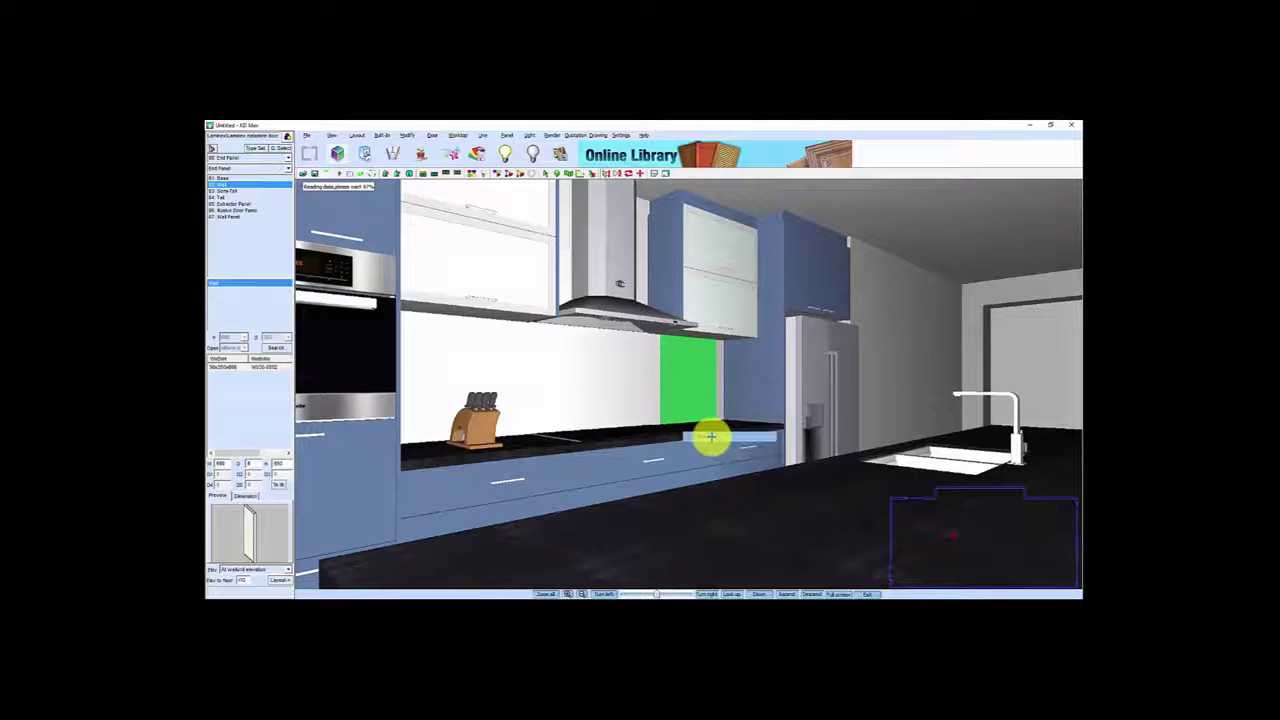
click(736, 380)
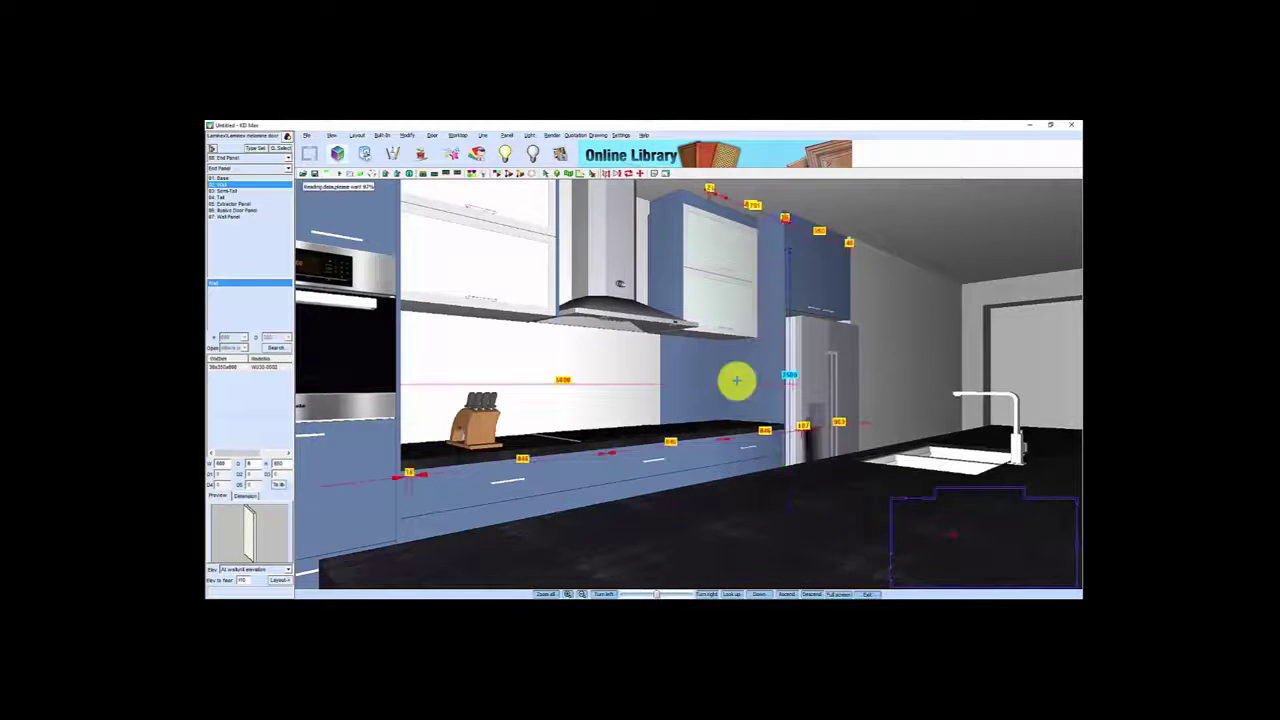
- Extend the splashback panel behind the hood to the oven tower at the other end of the worktop
right_click(676, 366)
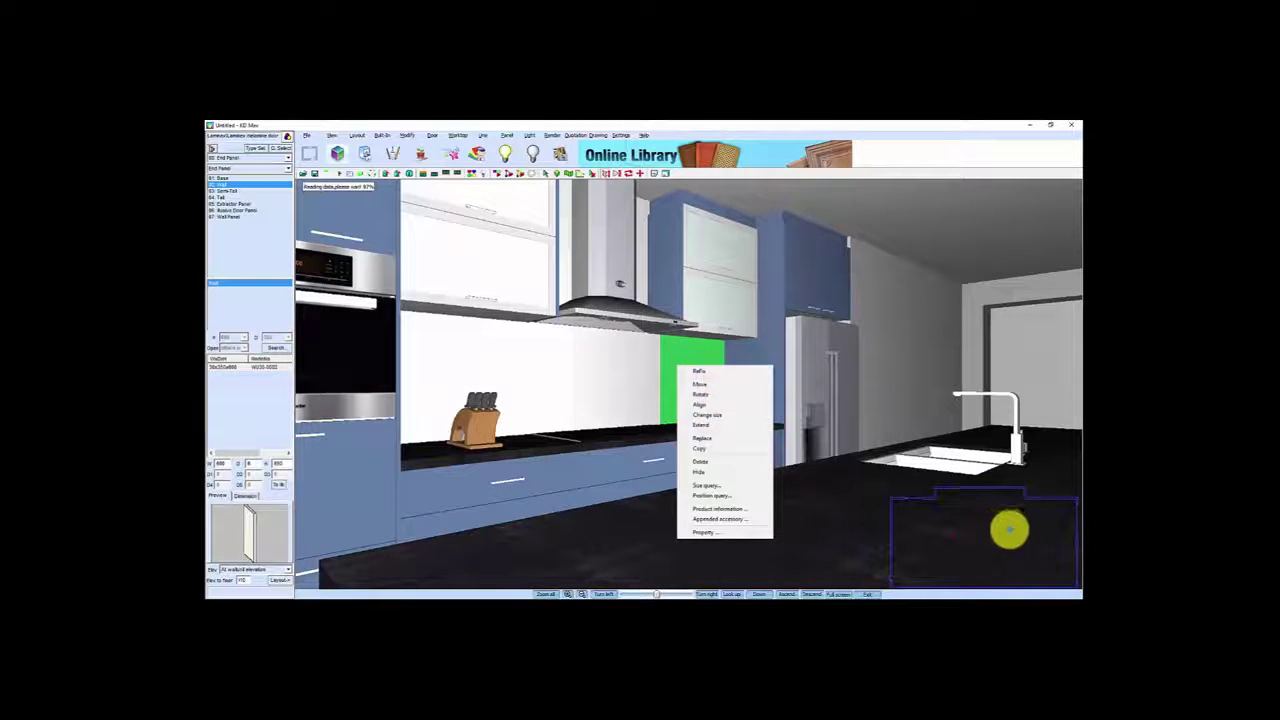
click(1003, 526)
click(1003, 517)
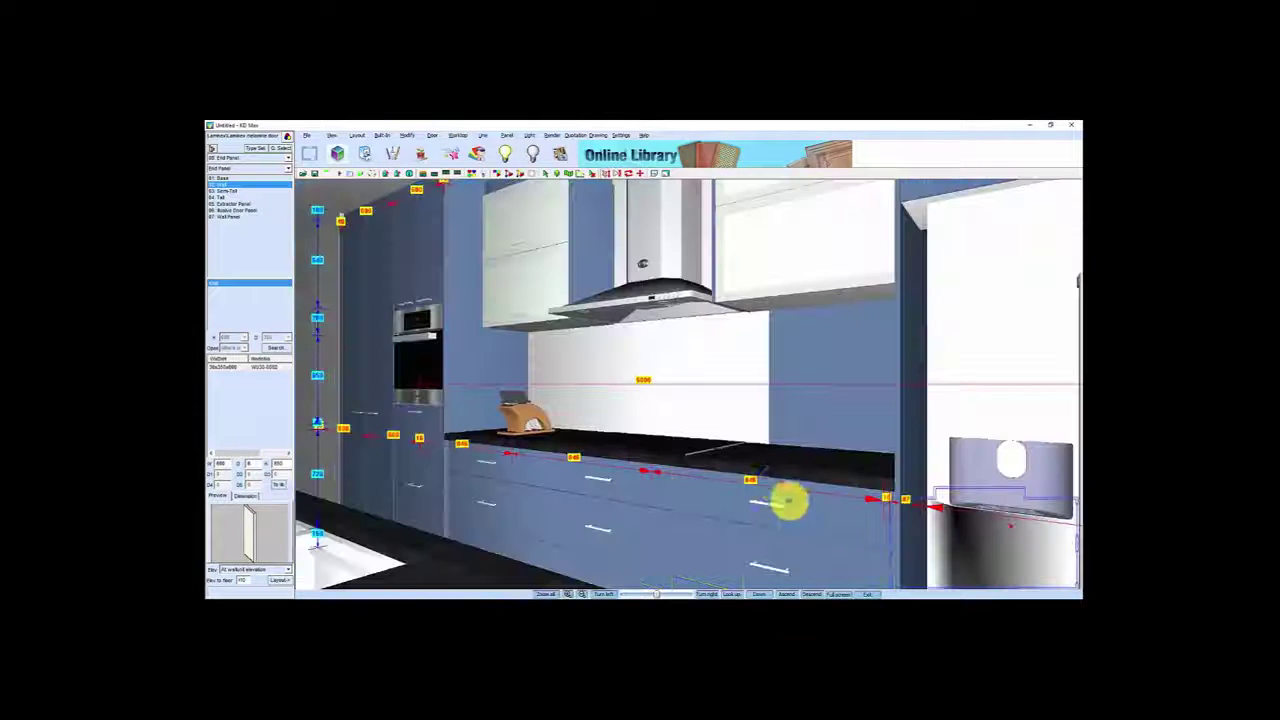
right_click(797, 373)
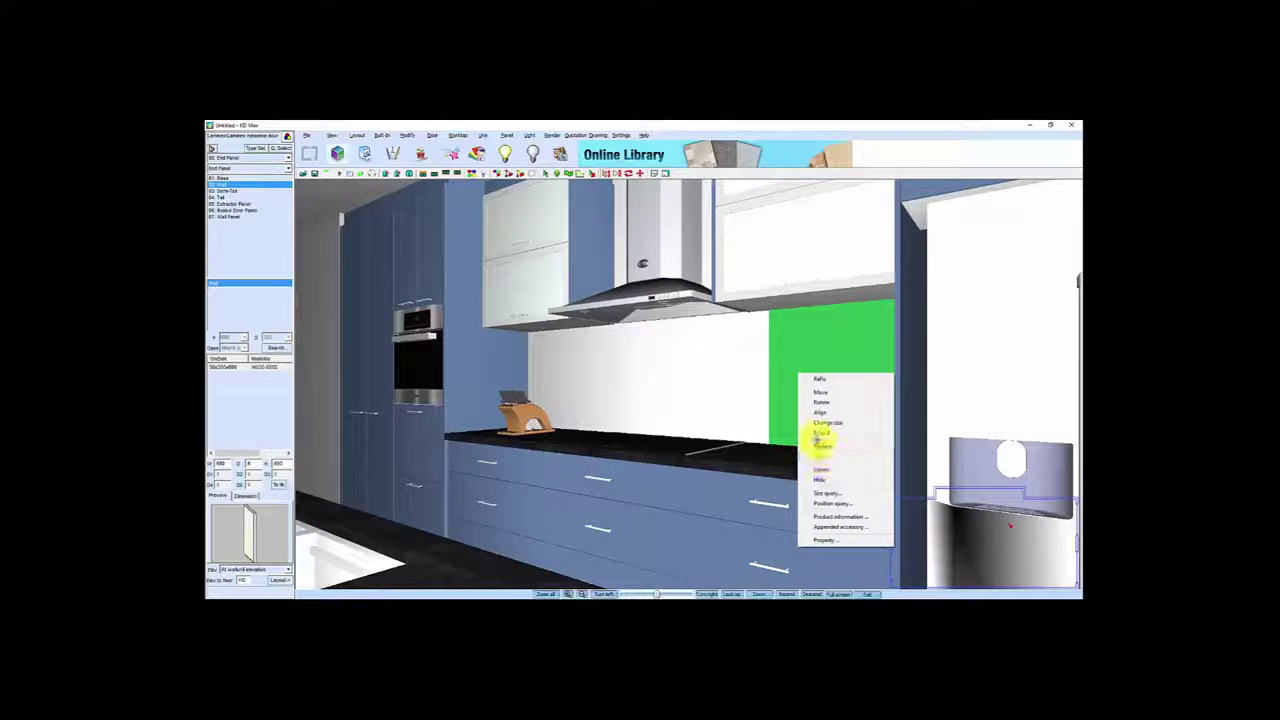
click(821, 432)
click(513, 372)
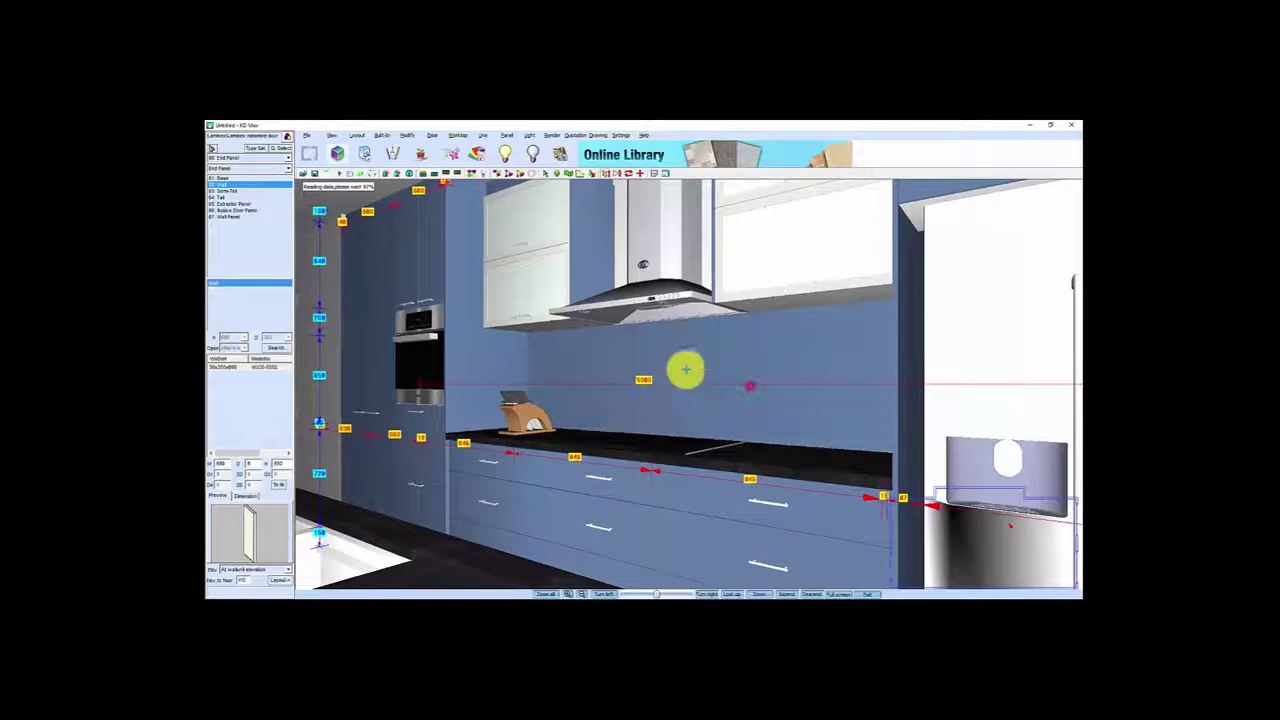
- Open the splashback panel's material colour settings and browse to the Desktop for a new texture mapping file
key(Right)
key(Right)
key(Right)
key(Left)
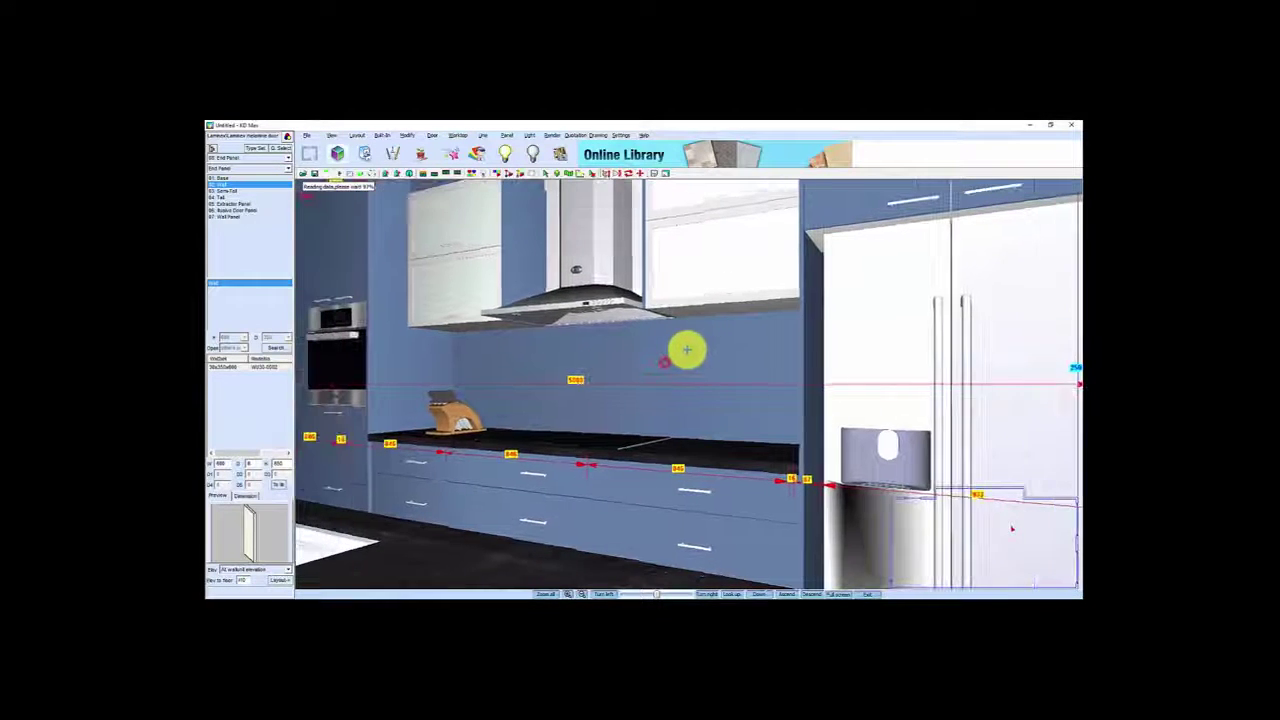
key(Left)
key(Left)
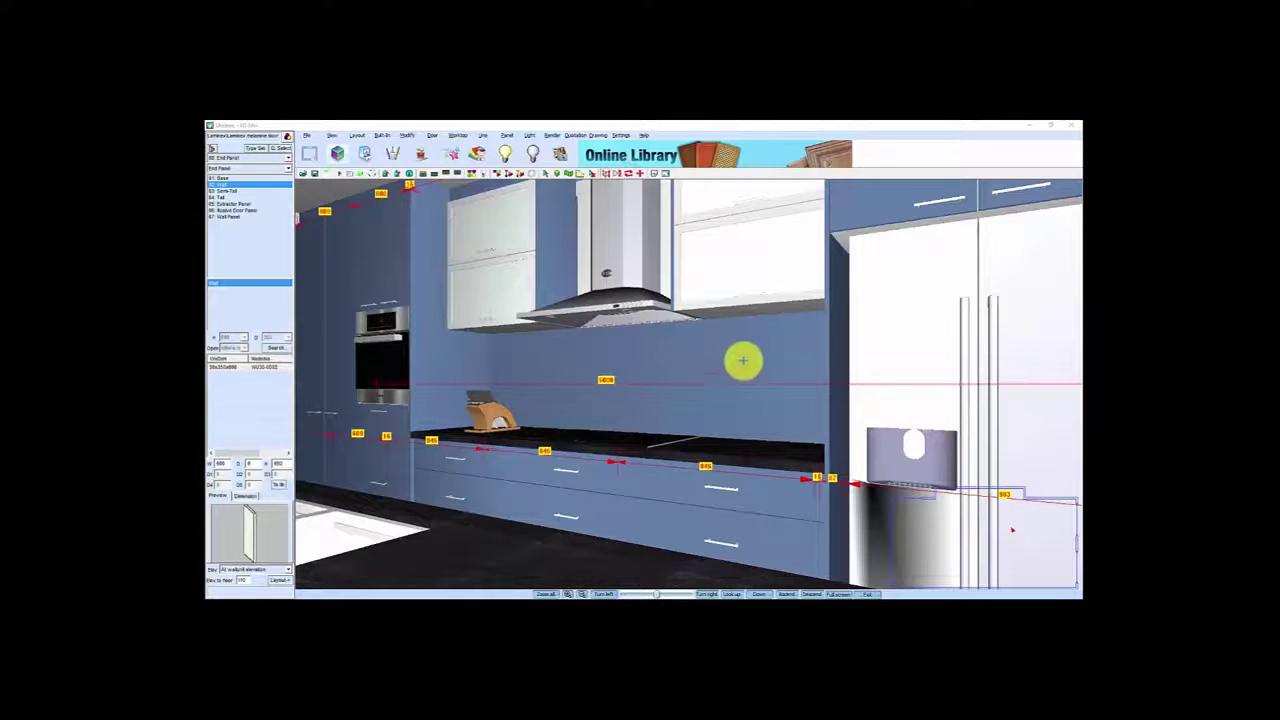
click(472, 174)
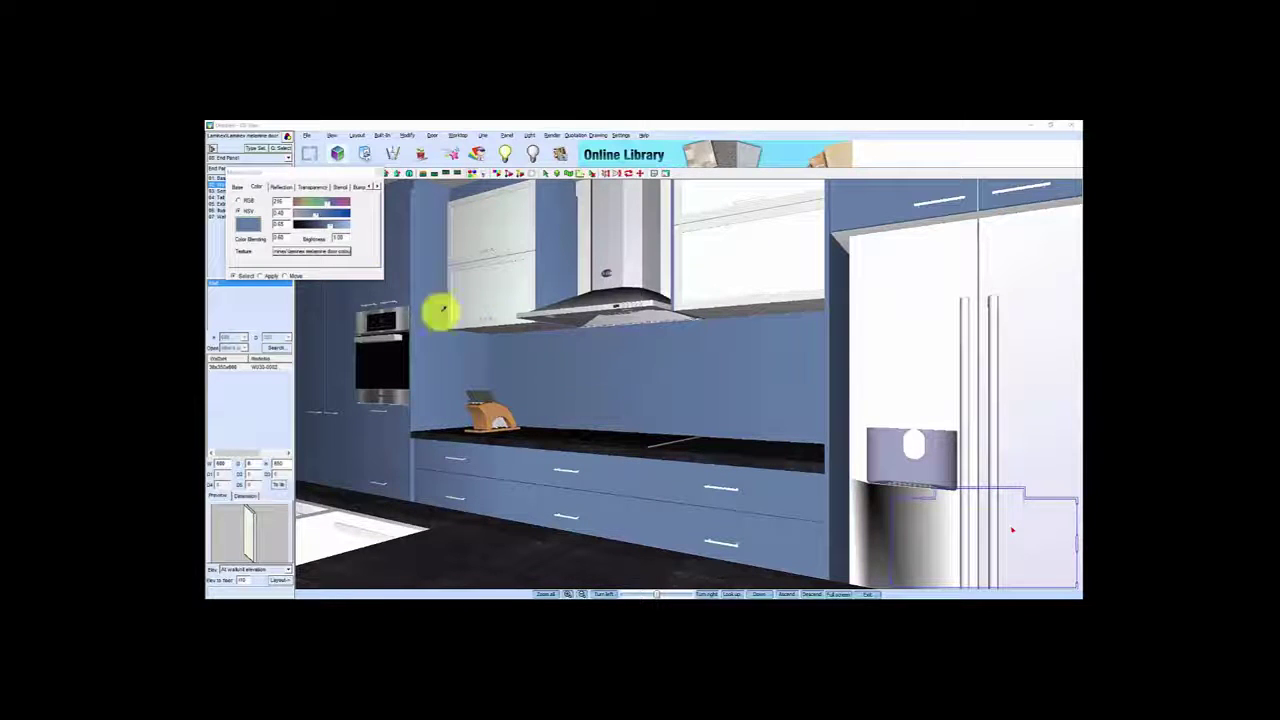
click(315, 252)
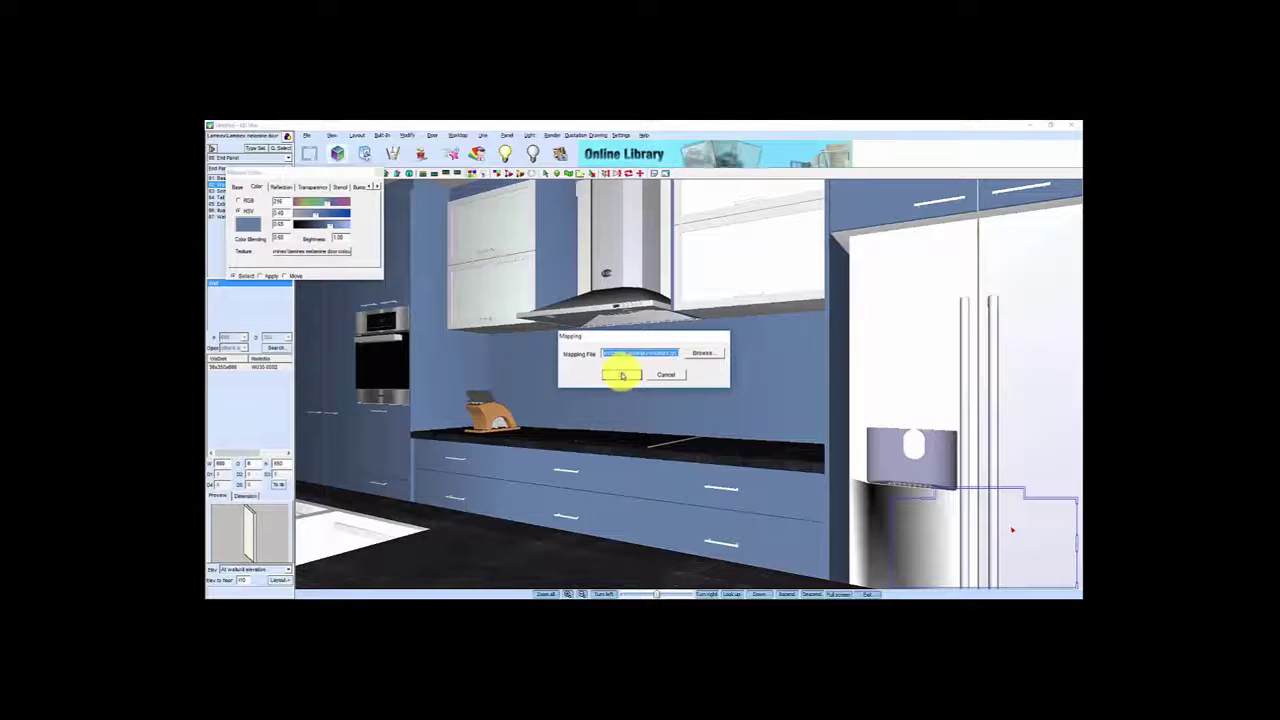
click(705, 353)
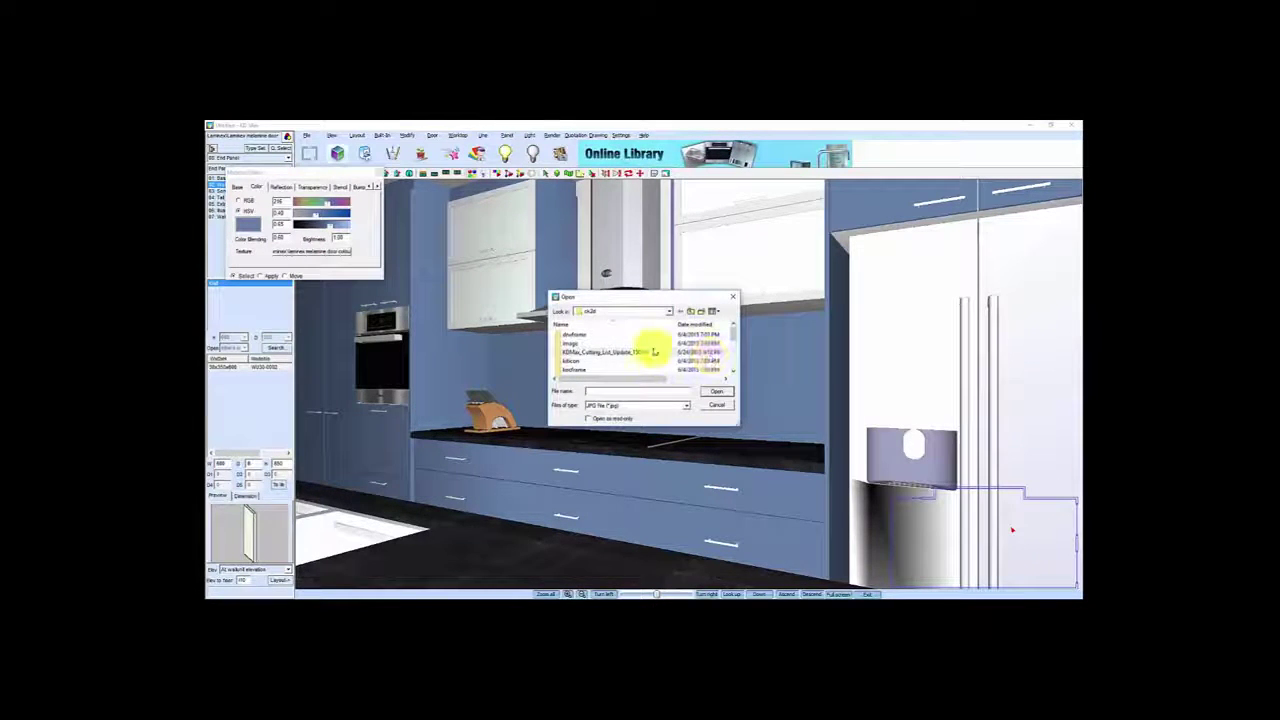
click(693, 311)
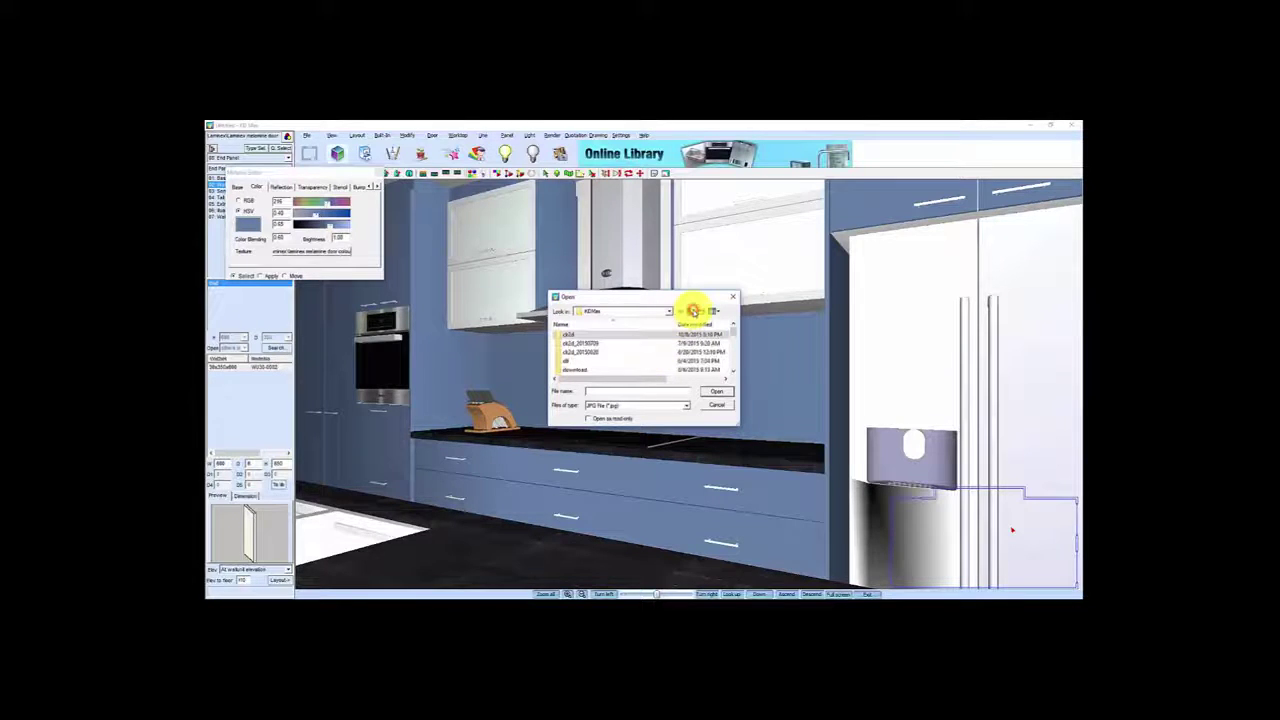
click(692, 311)
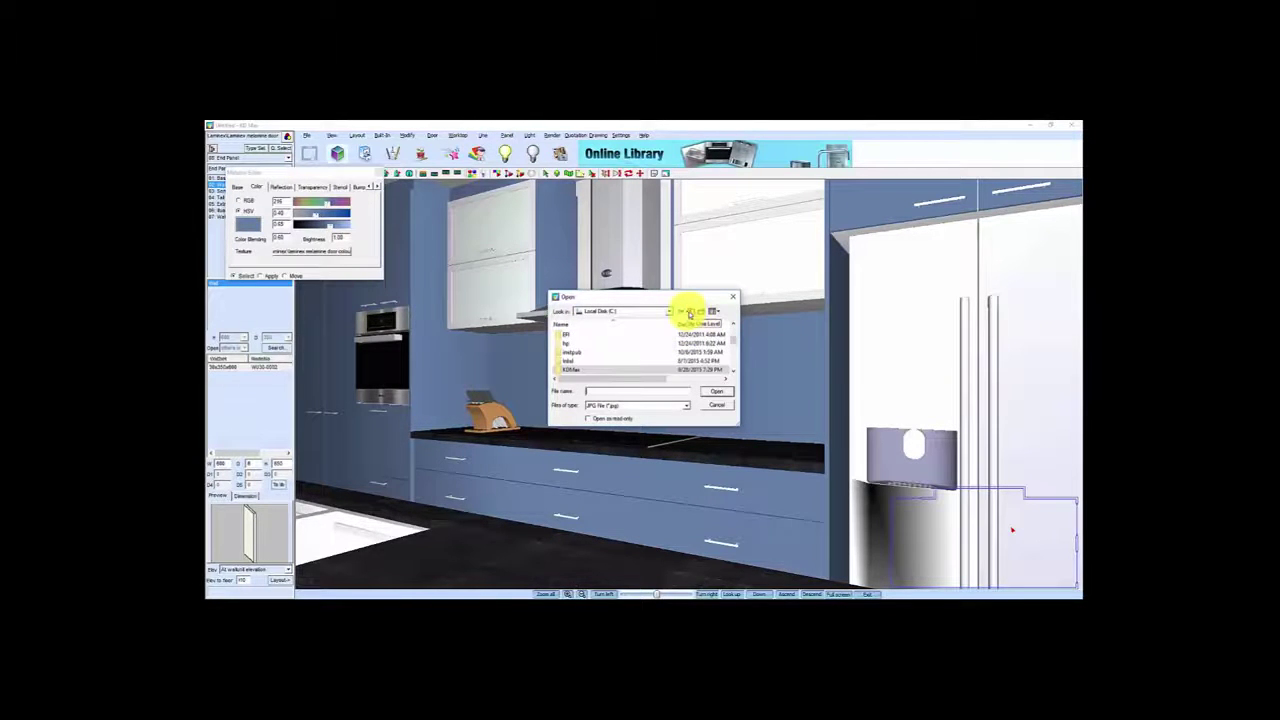
click(690, 312)
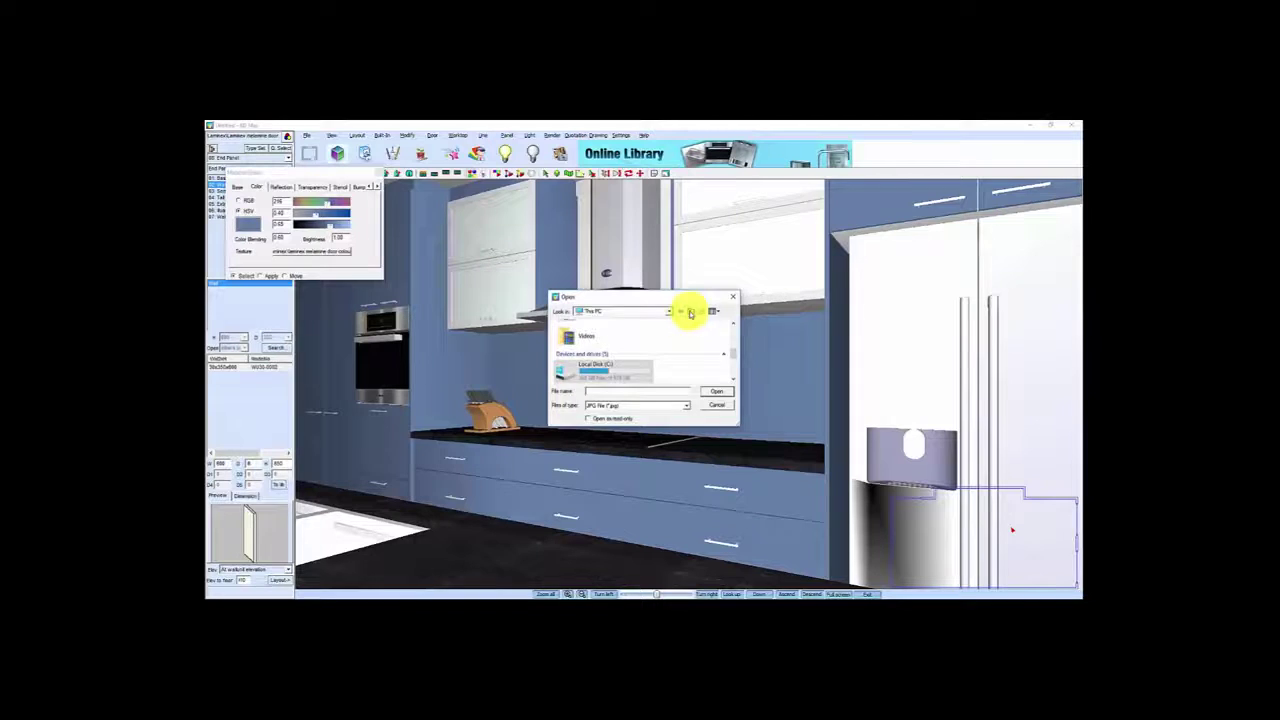
click(690, 312)
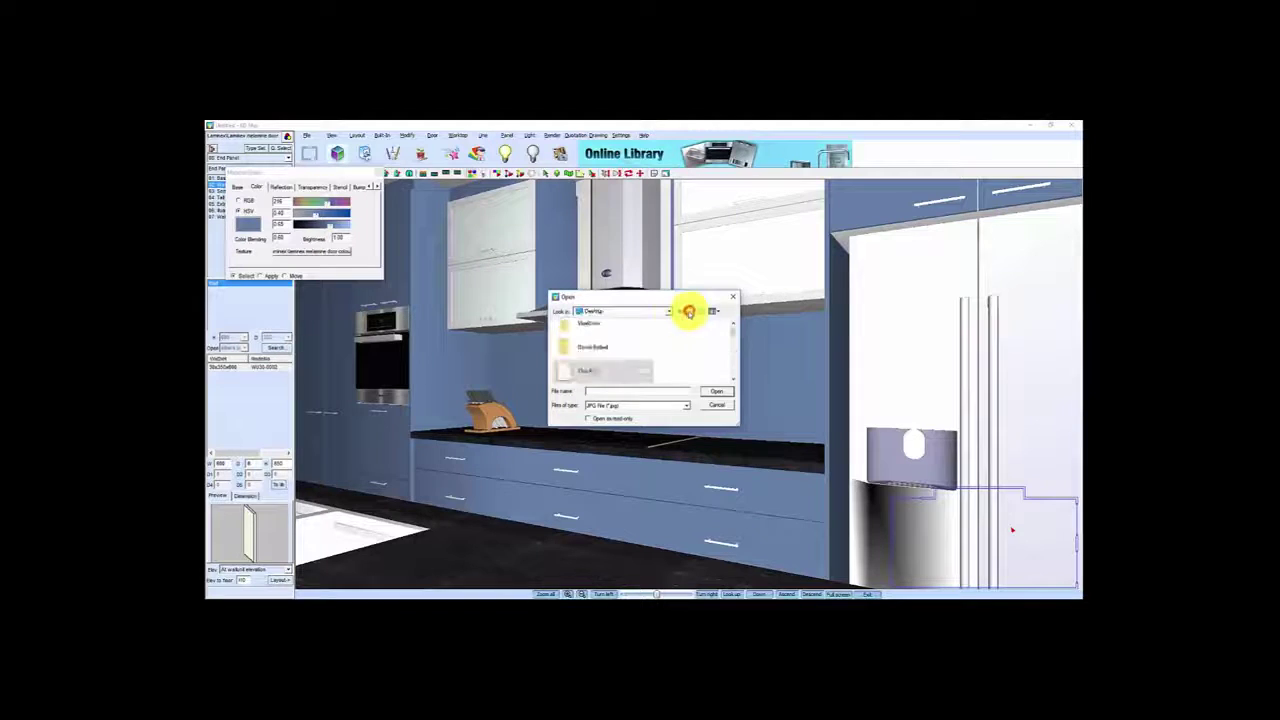
- Load a texture from the Desktop's New folder (2) for the splashback and colour it bright yellow with saturation 1.00
click(733, 381)
click(733, 380)
click(733, 379)
click(732, 377)
click(733, 377)
click(733, 377)
click(733, 377)
click(733, 377)
click(733, 377)
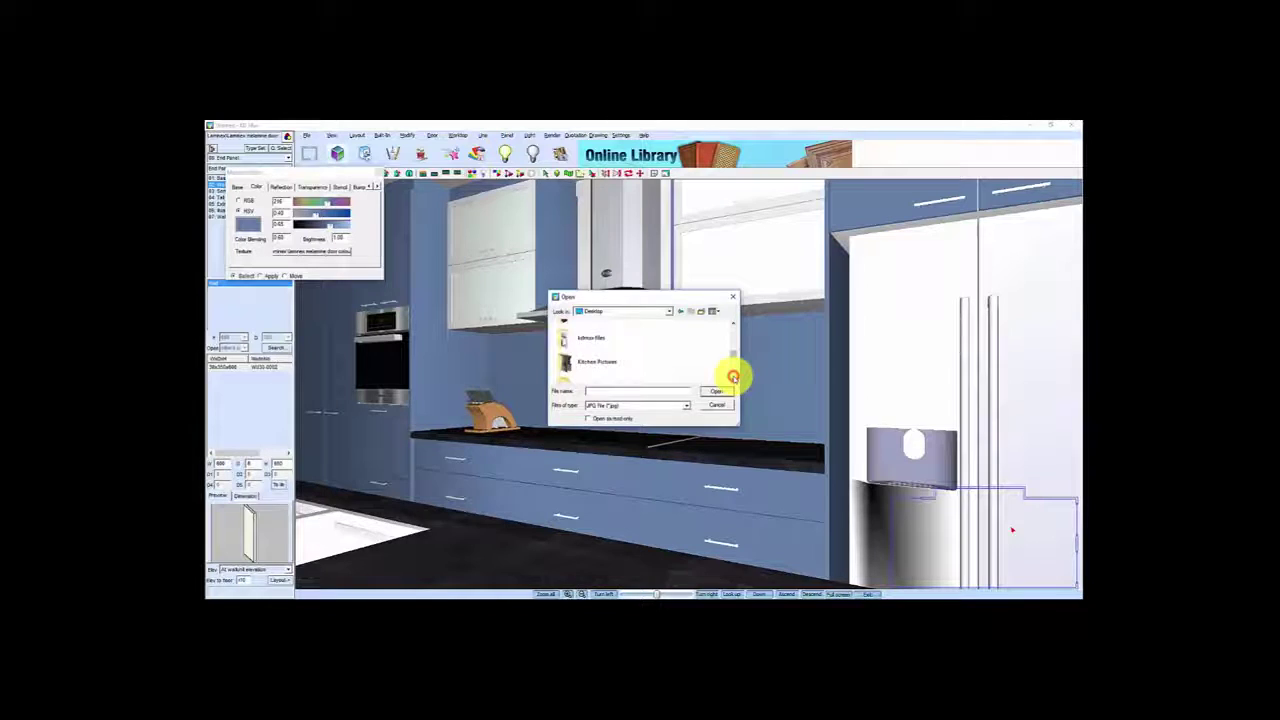
click(617, 371)
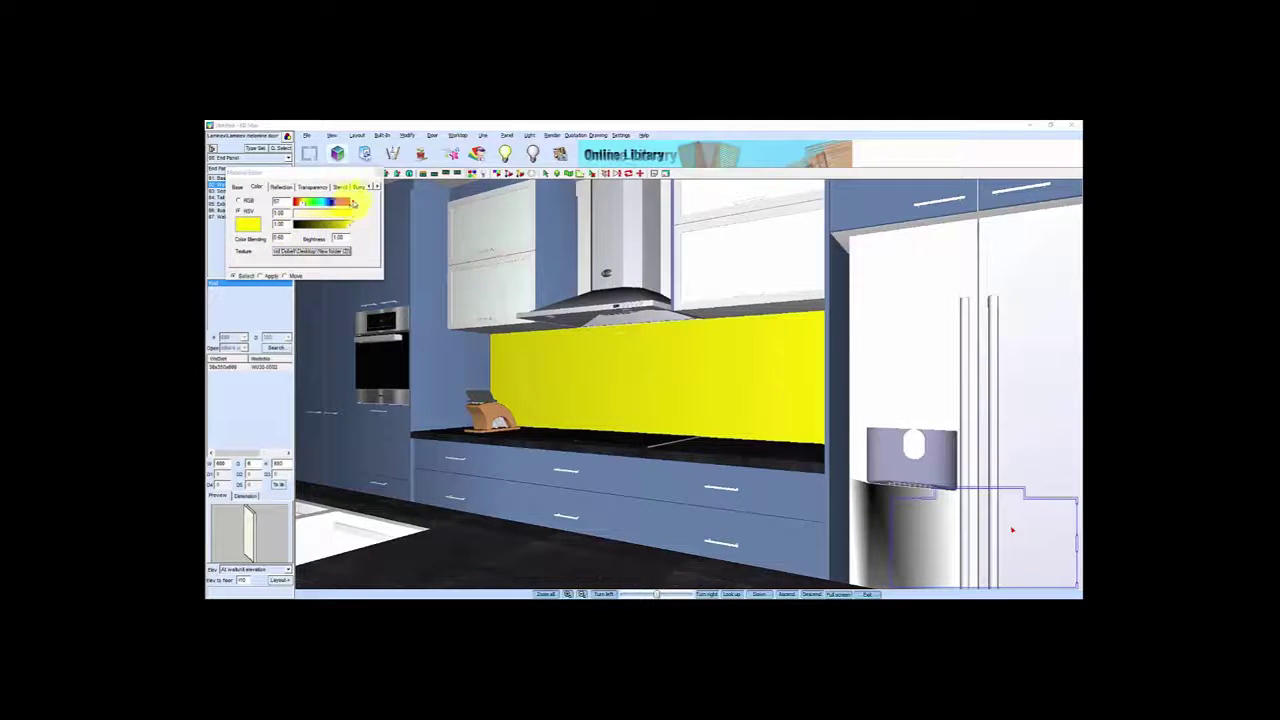
click(380, 168)
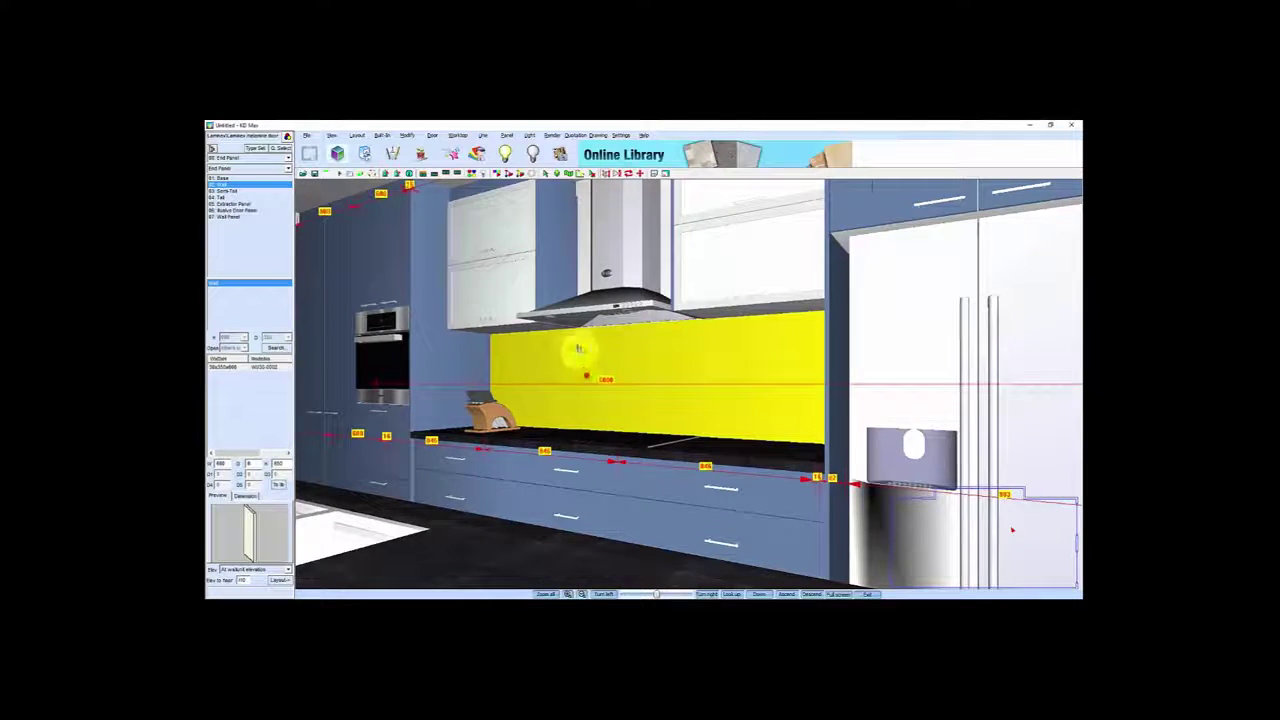
- Examine the yellow splashback, worktops and island with its bar stools from several viewpoints around the room
scroll(578, 348, down, 3)
scroll(553, 335, up, 2)
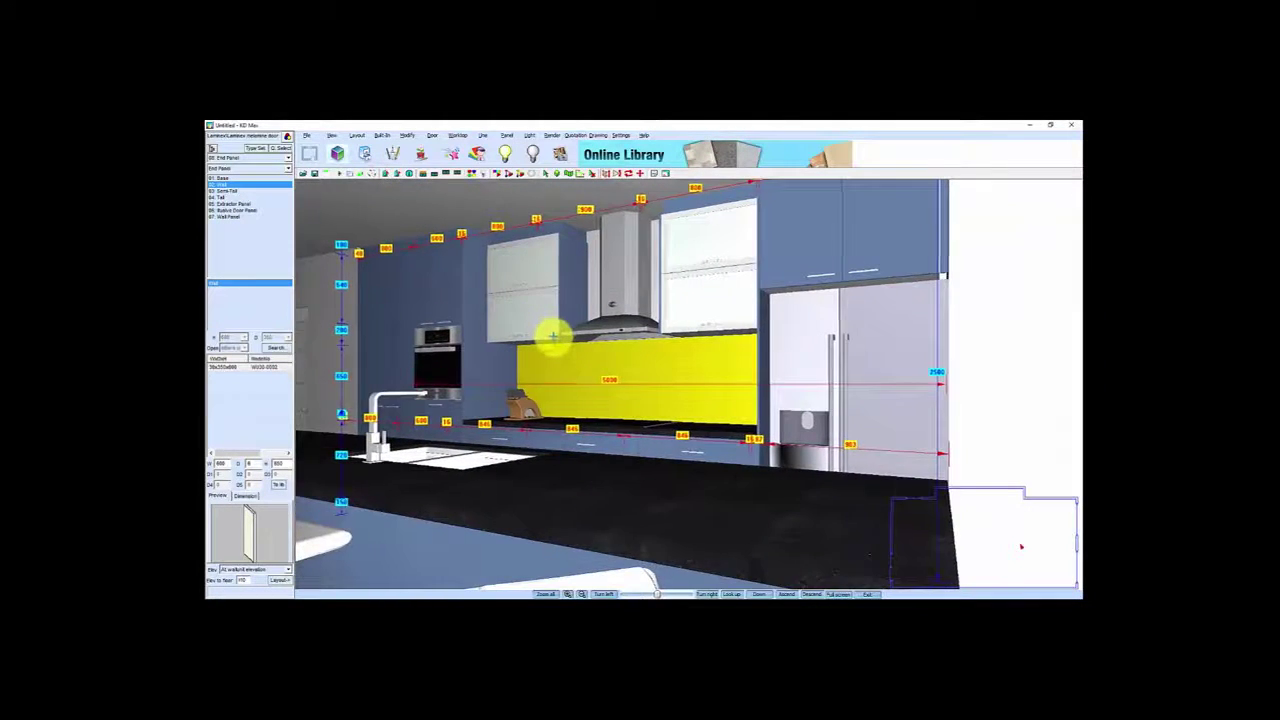
scroll(553, 335, up, 3)
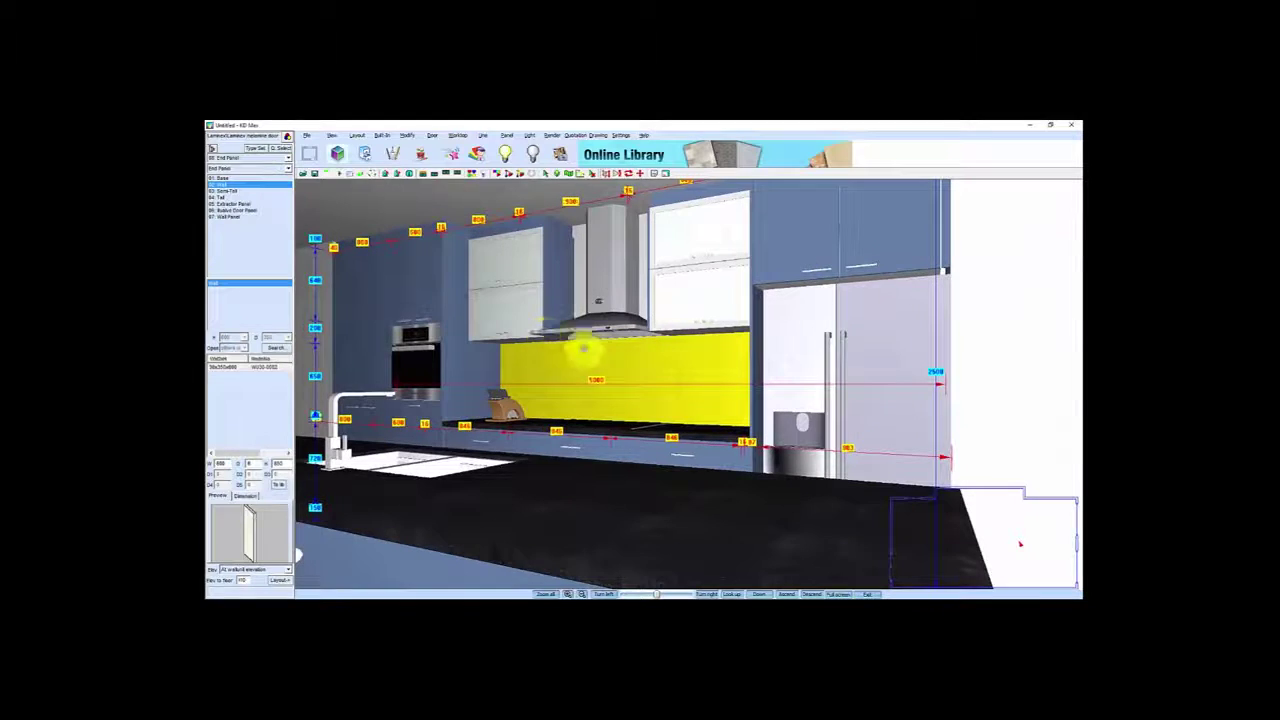
scroll(560, 338, up, 1)
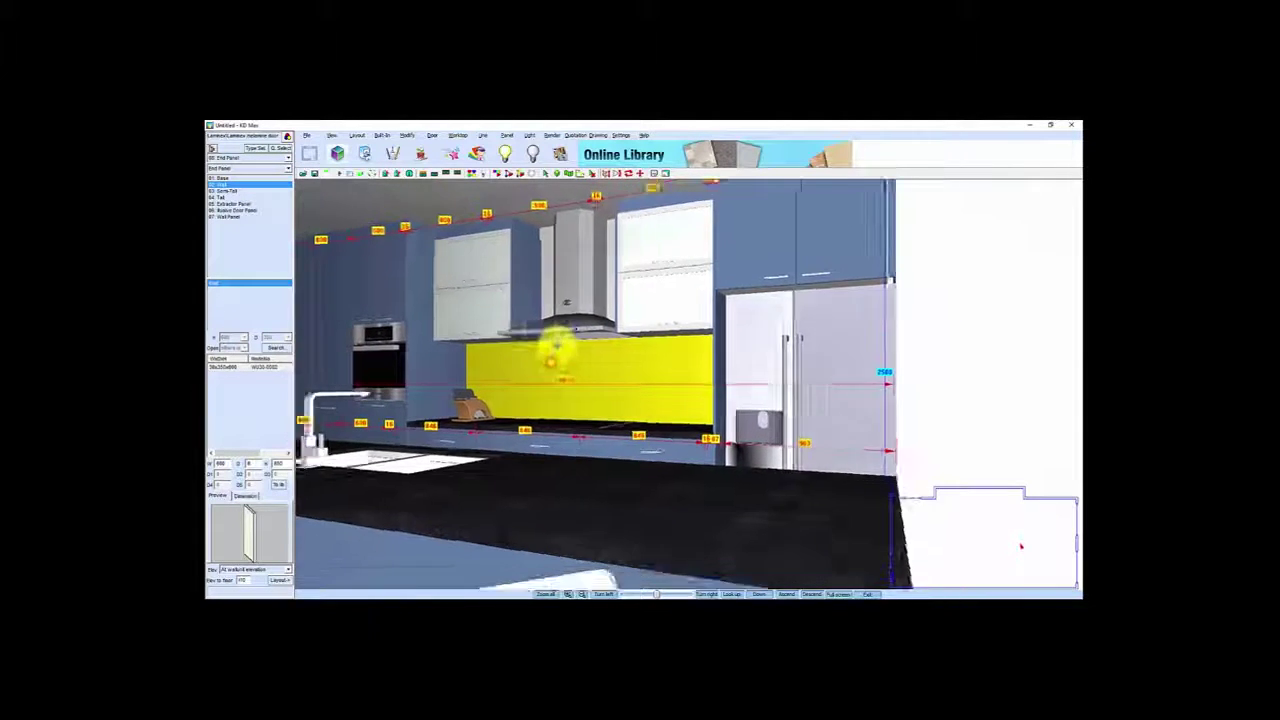
scroll(560, 345, down, 3)
scroll(604, 350, up, 2)
scroll(605, 351, up, 2)
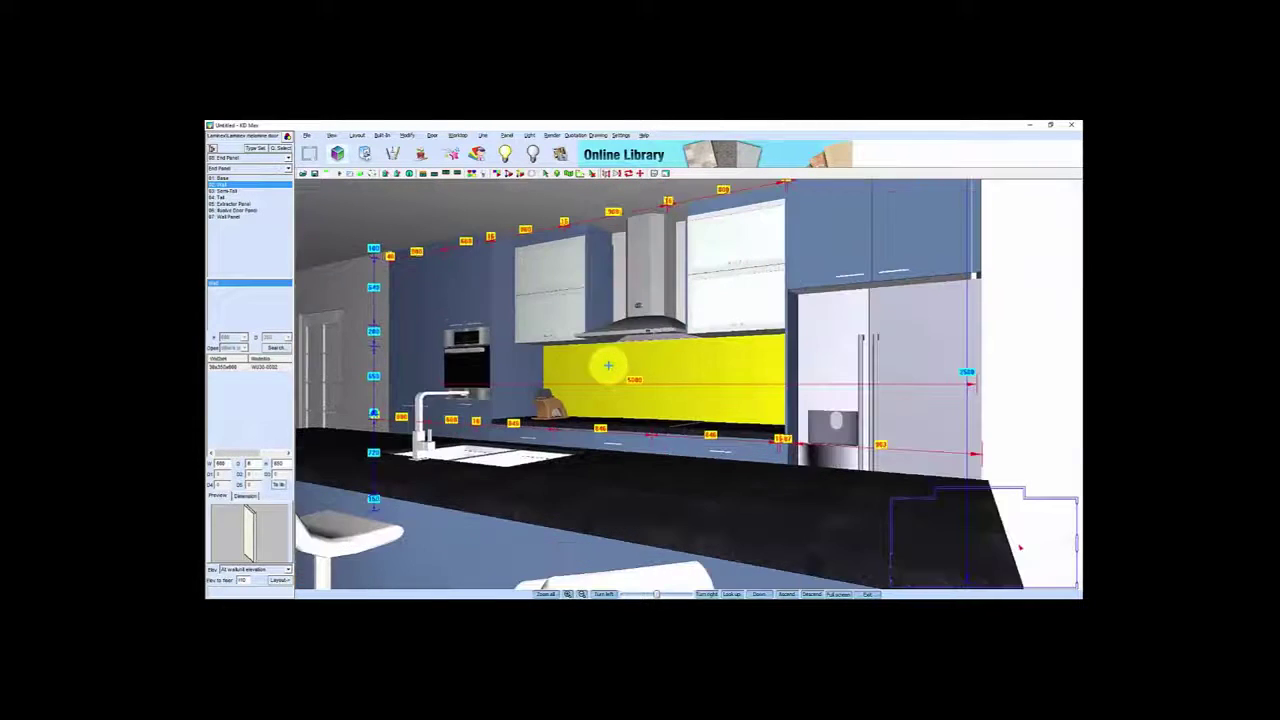
scroll(588, 405, down, 2)
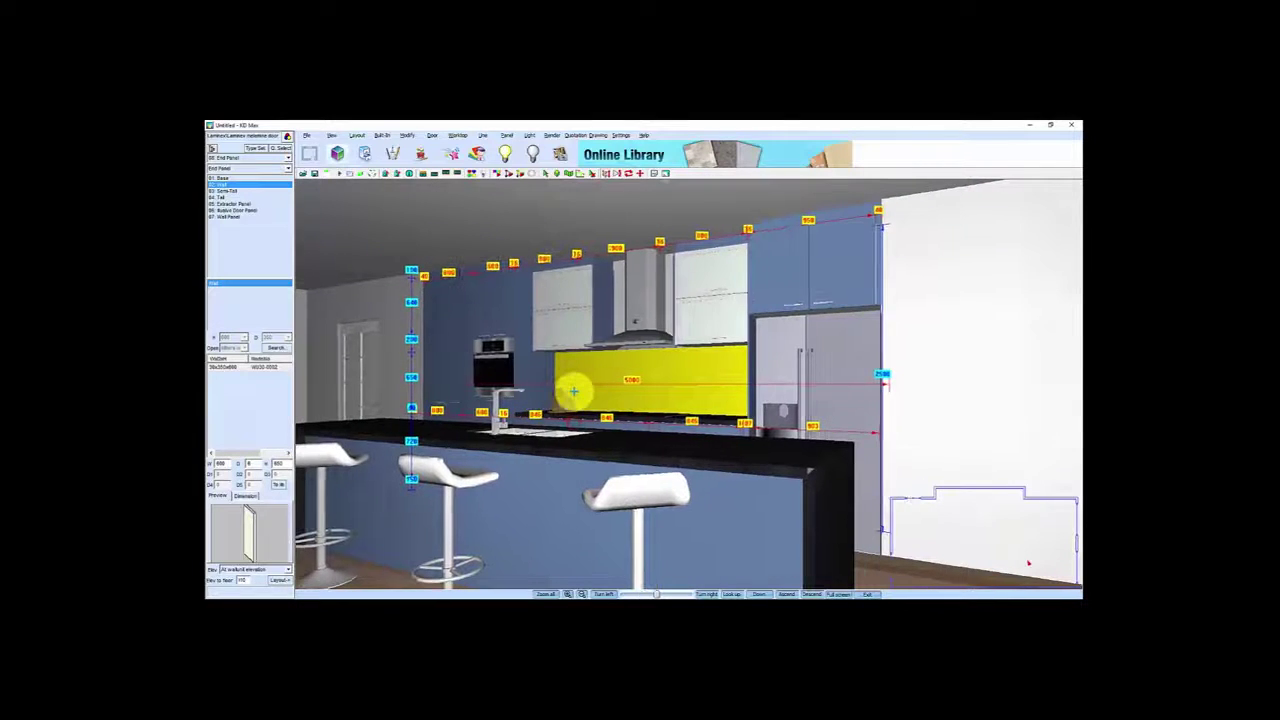
click(950, 535)
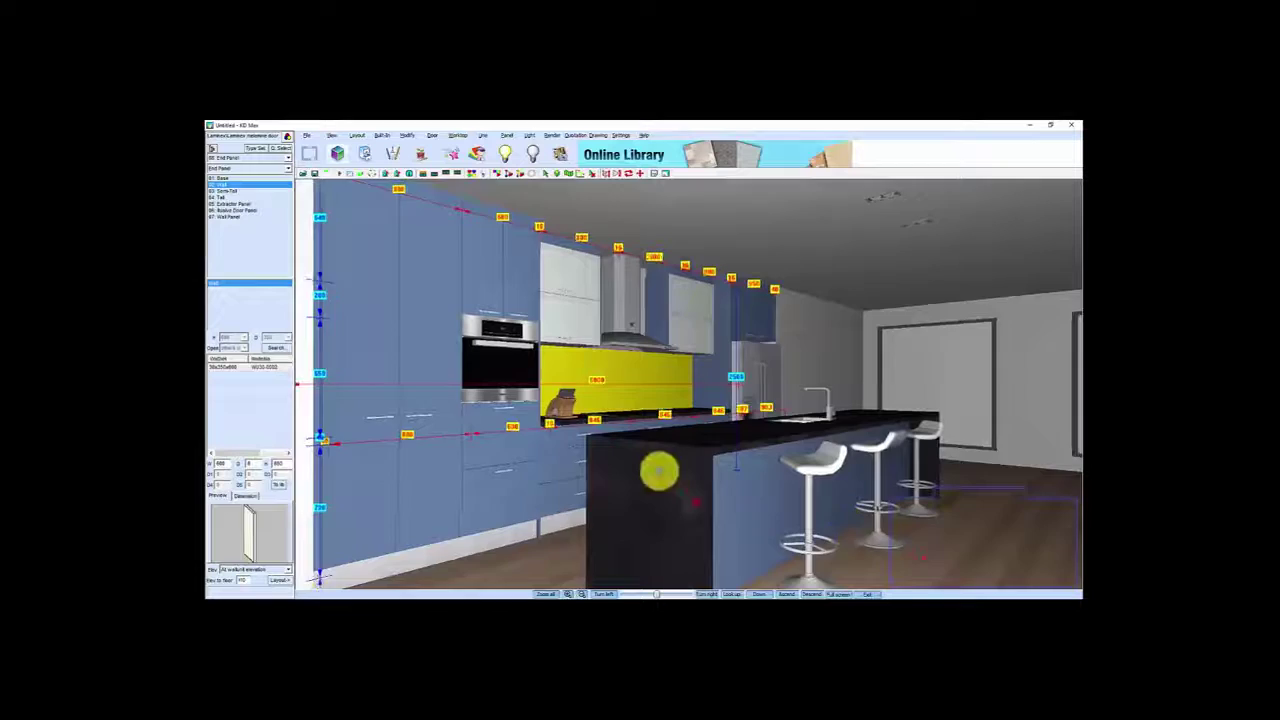
scroll(660, 466, down, 1)
scroll(665, 455, up, 2)
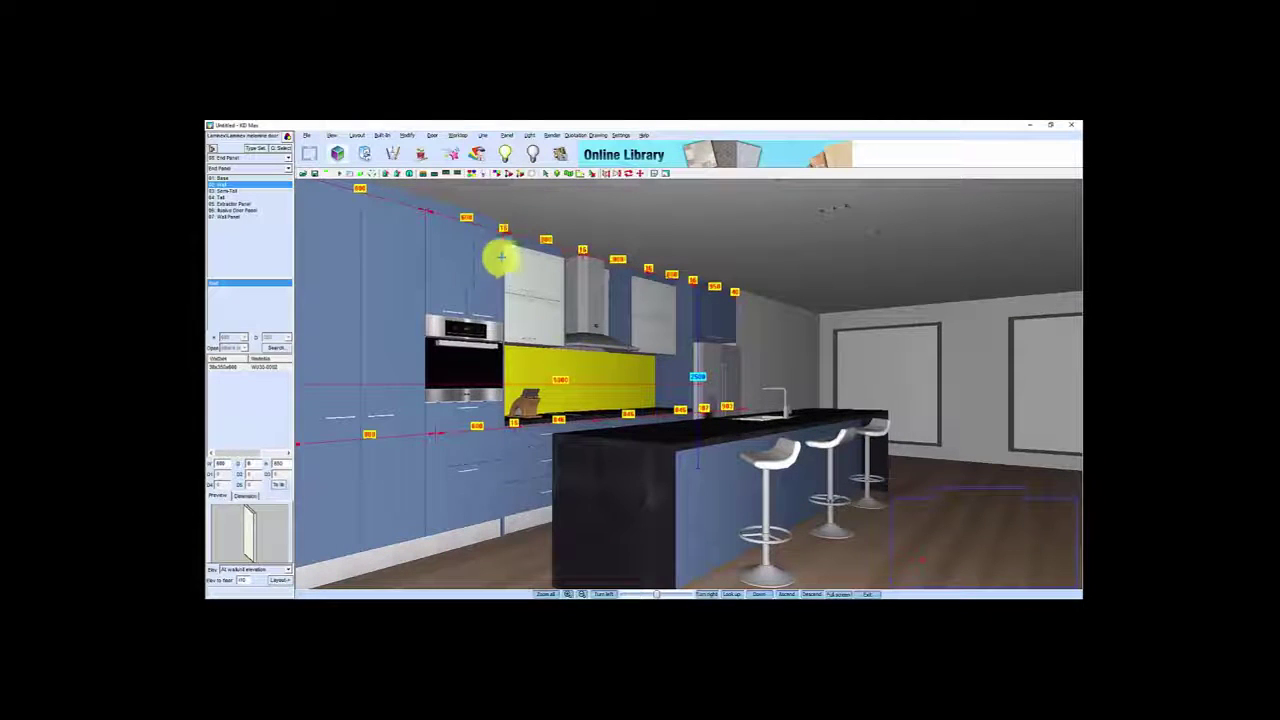
drag(789, 373, 569, 486)
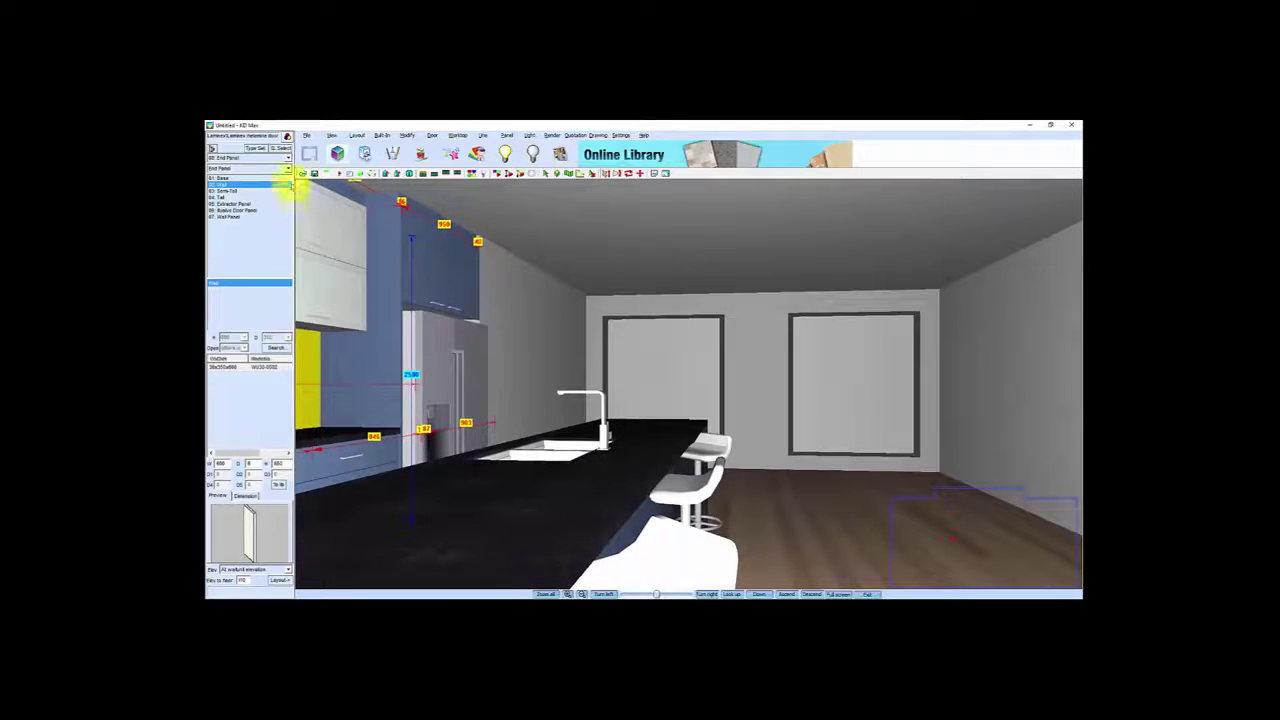
- Browse the Accessories & Decor Products of the Other product style for bottle decorations
click(249, 151)
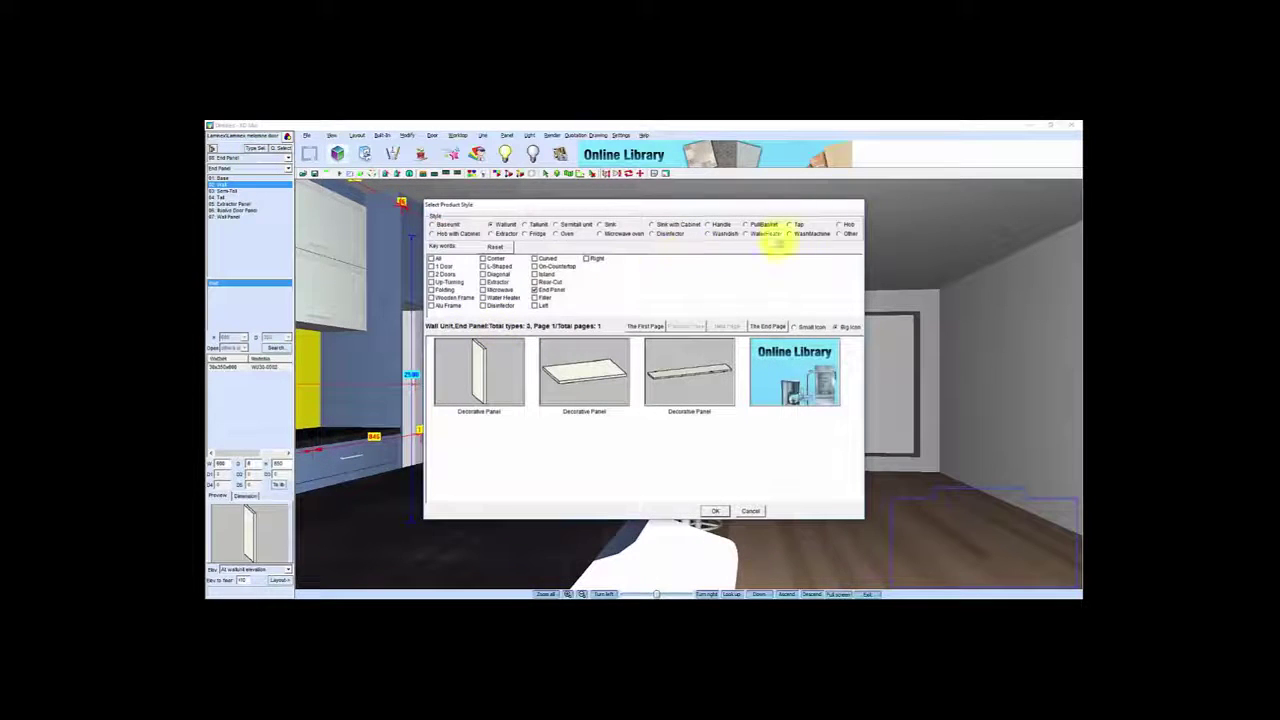
click(838, 234)
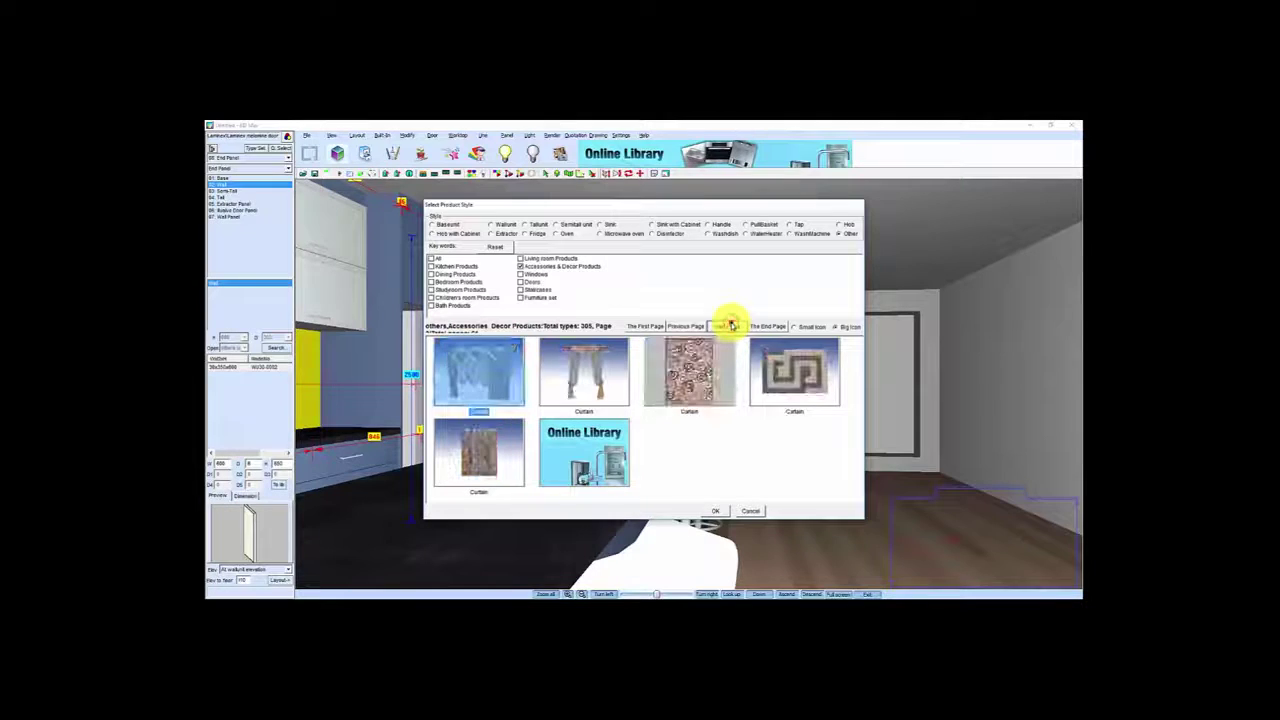
click(731, 325)
click(731, 325)
click(731, 325)
click(731, 325)
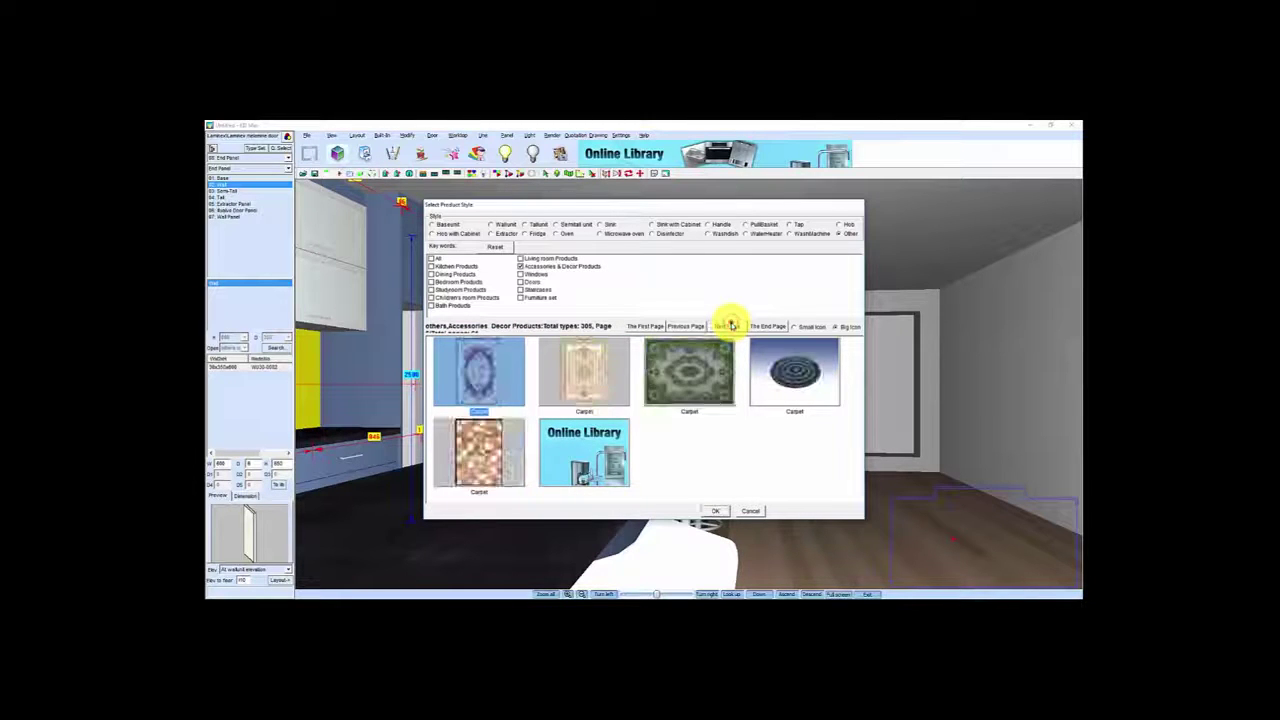
click(731, 325)
click(731, 325)
click(731, 325)
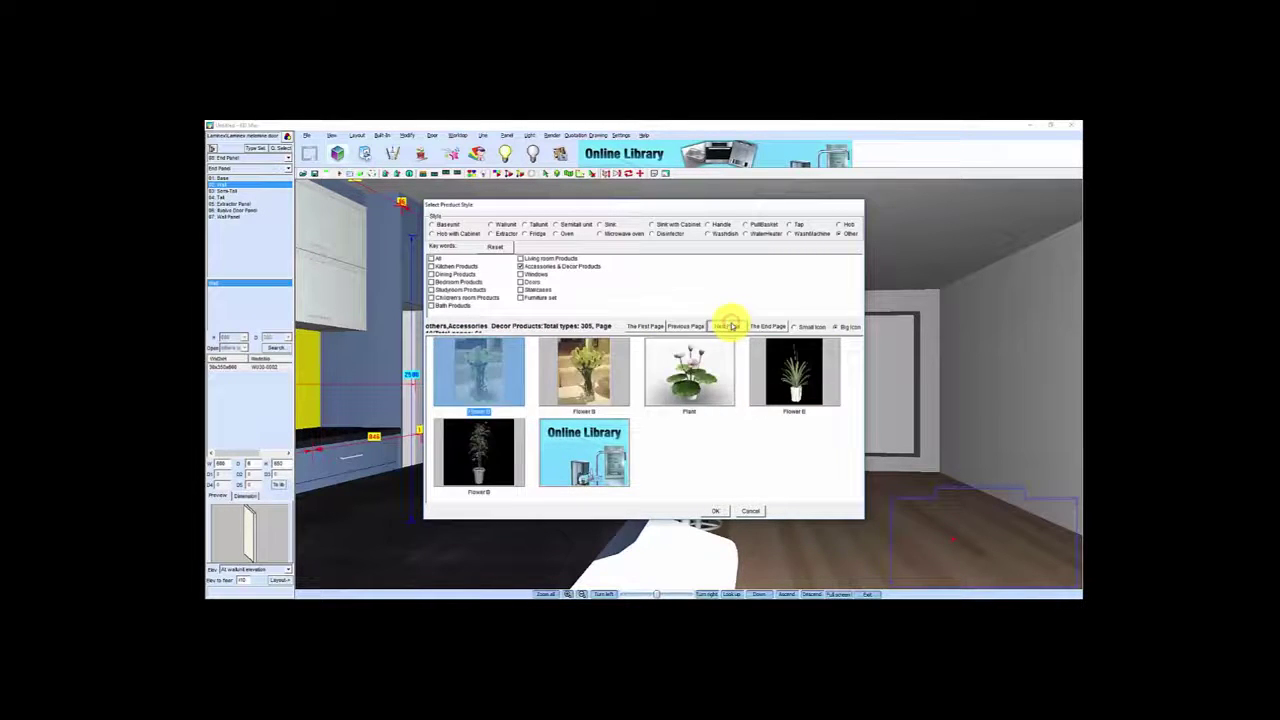
click(731, 325)
click(731, 325)
click(731, 325)
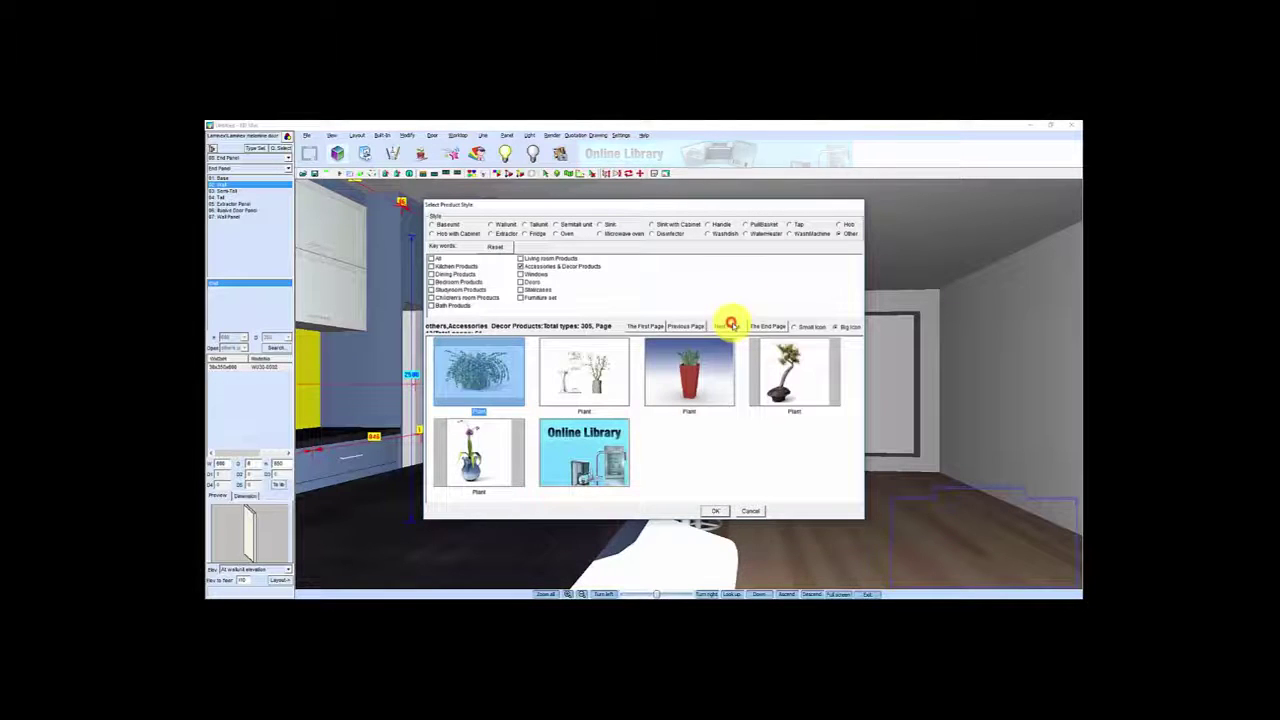
click(731, 325)
click(733, 326)
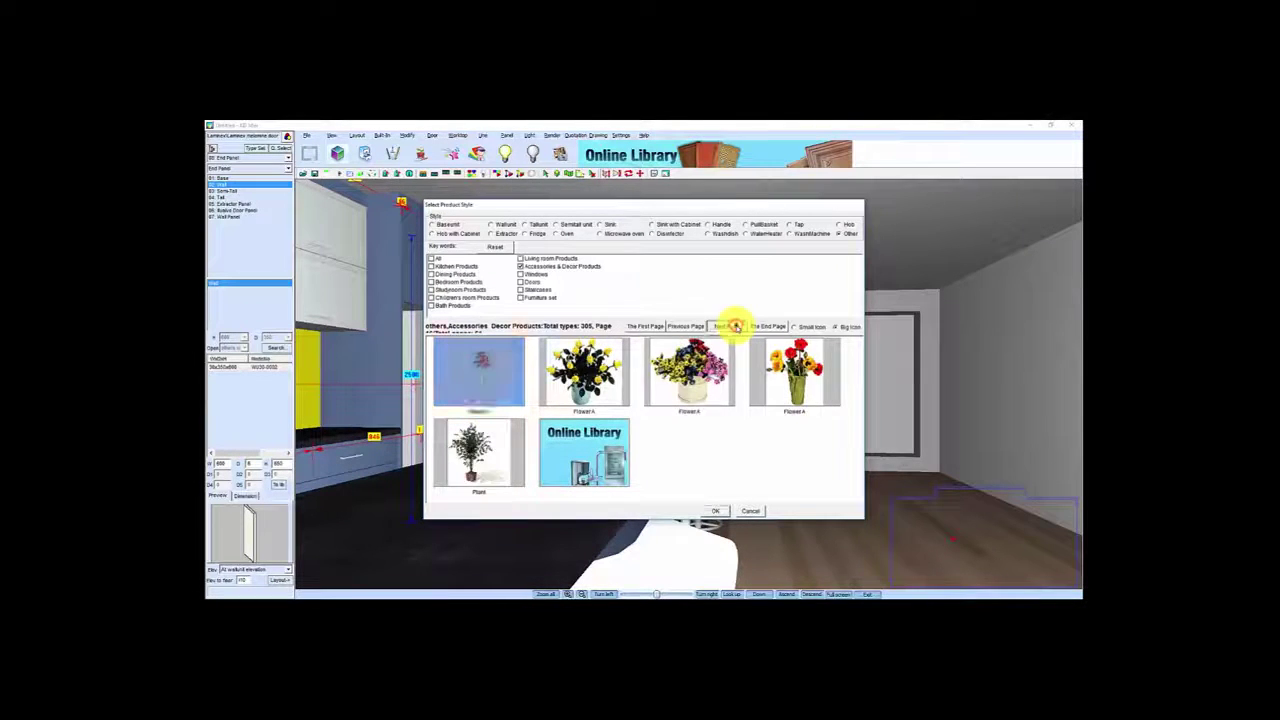
click(735, 326)
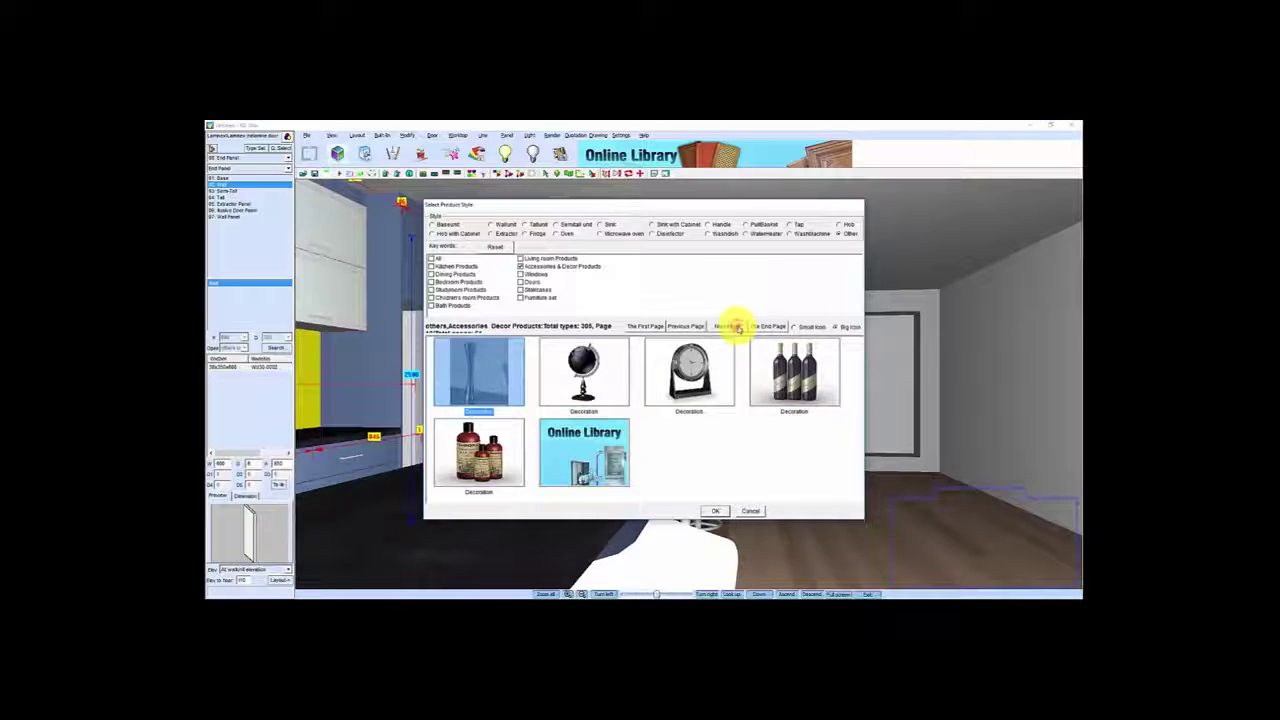
click(736, 327)
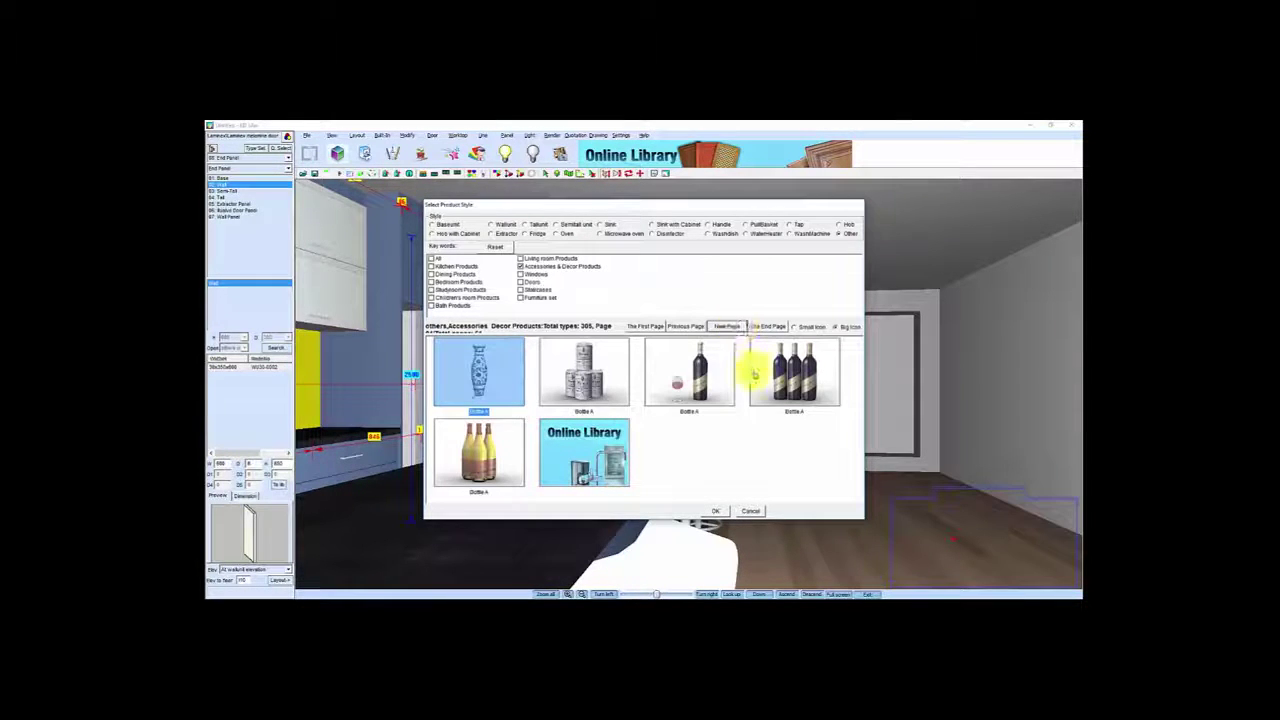
- Choose the Bottle A tray with a wine bottle and glasses and place it on the near end of the island worktop
click(689, 328)
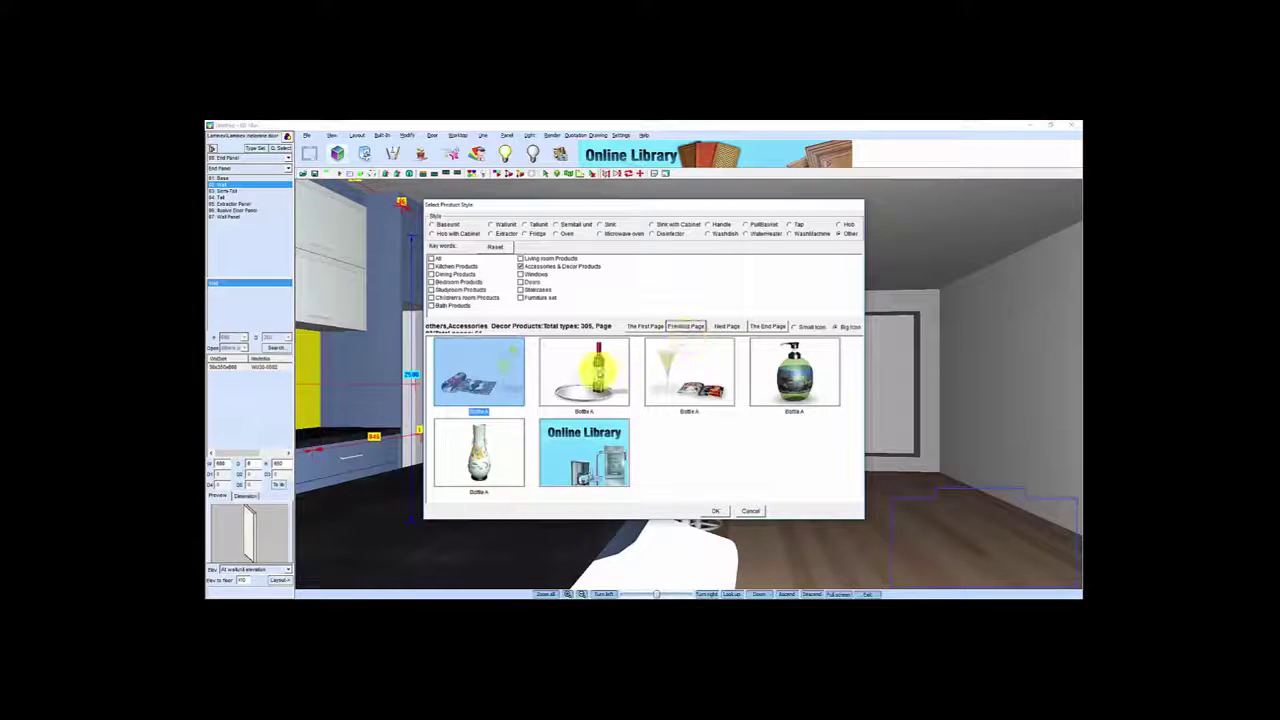
click(715, 511)
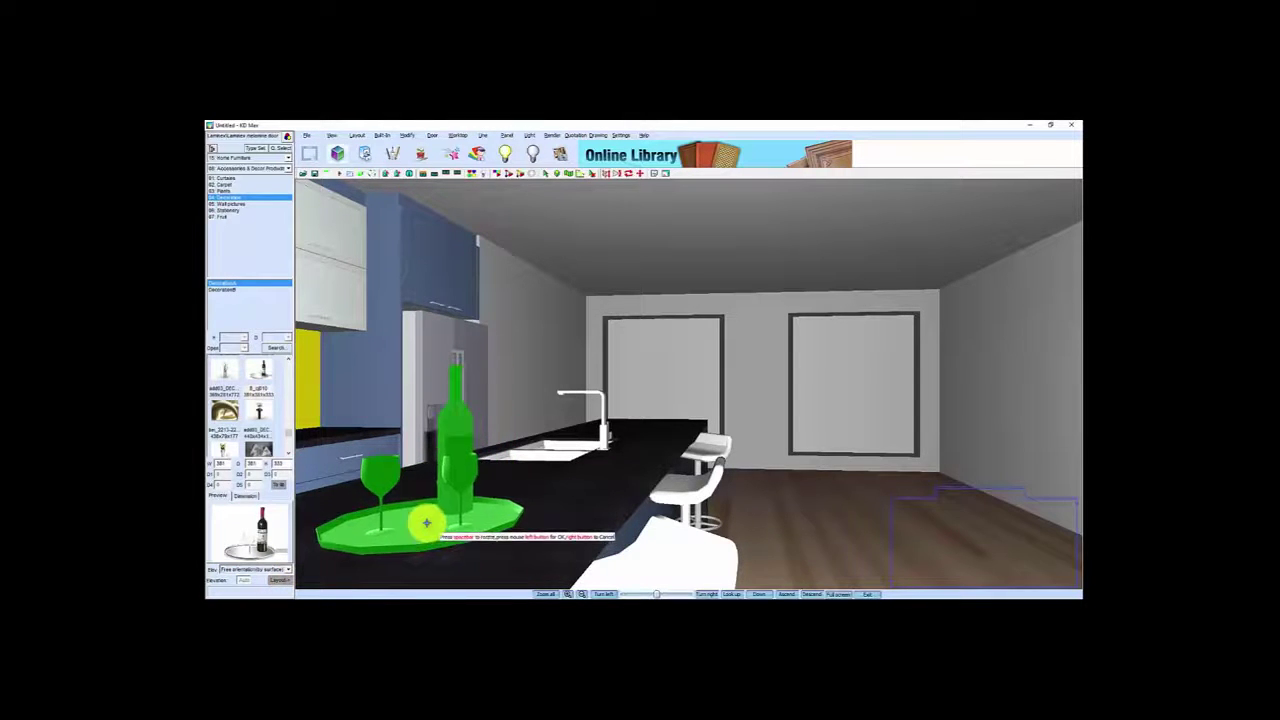
click(426, 522)
- Pick a framed black-and-white wall picture from the wall pictures and hang it on the wall beyond the fridge
drag(523, 506, 569, 509)
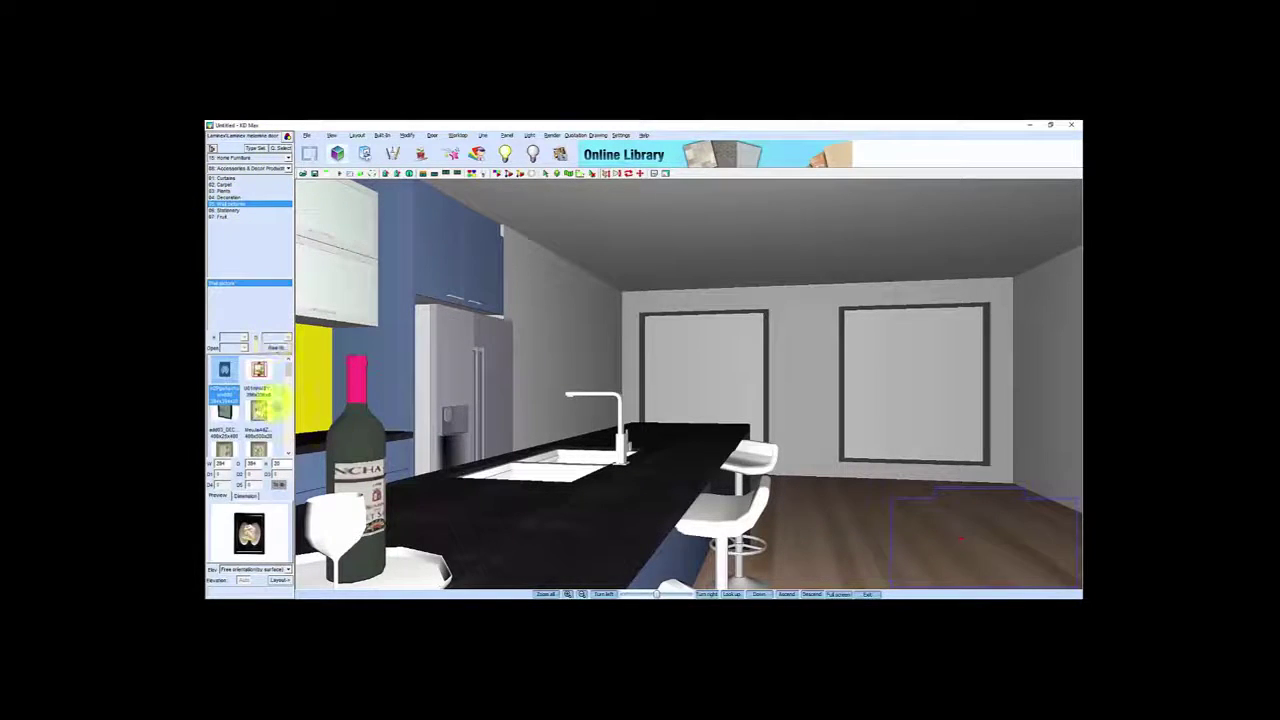
click(287, 452)
click(287, 452)
click(287, 452)
click(287, 452)
click(287, 452)
click(287, 452)
drag(288, 388, 301, 419)
click(225, 388)
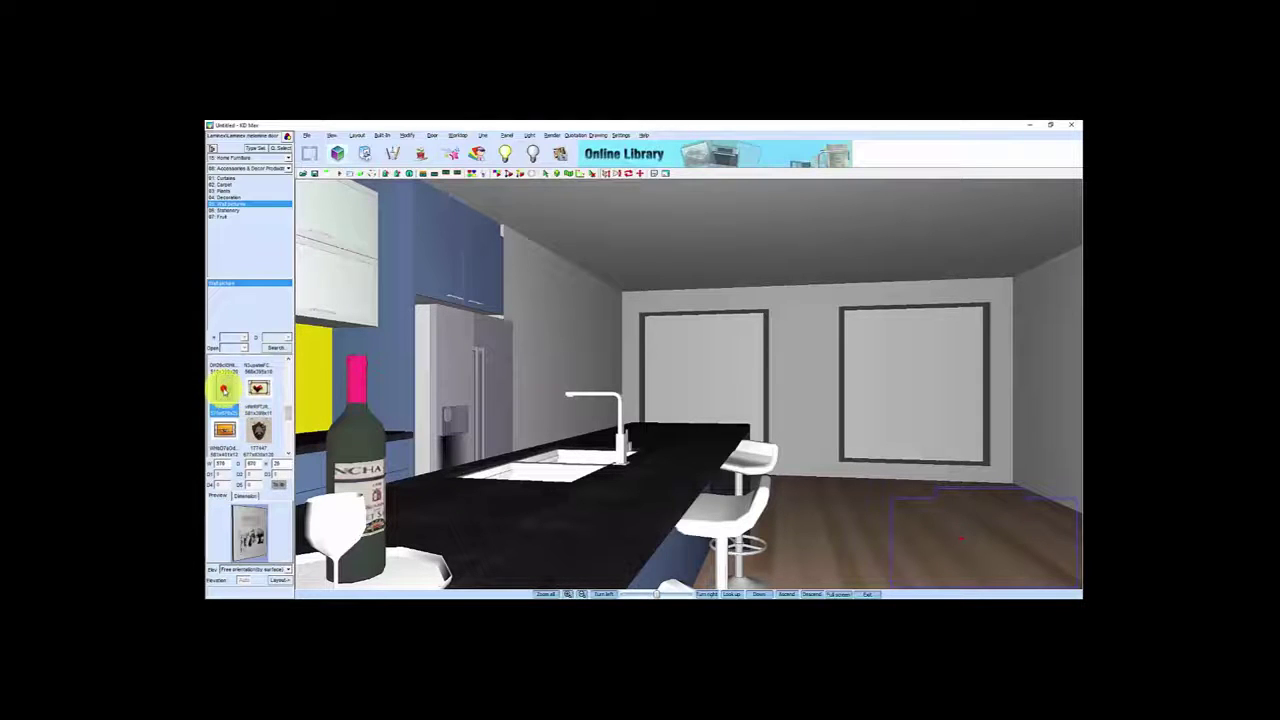
click(280, 582)
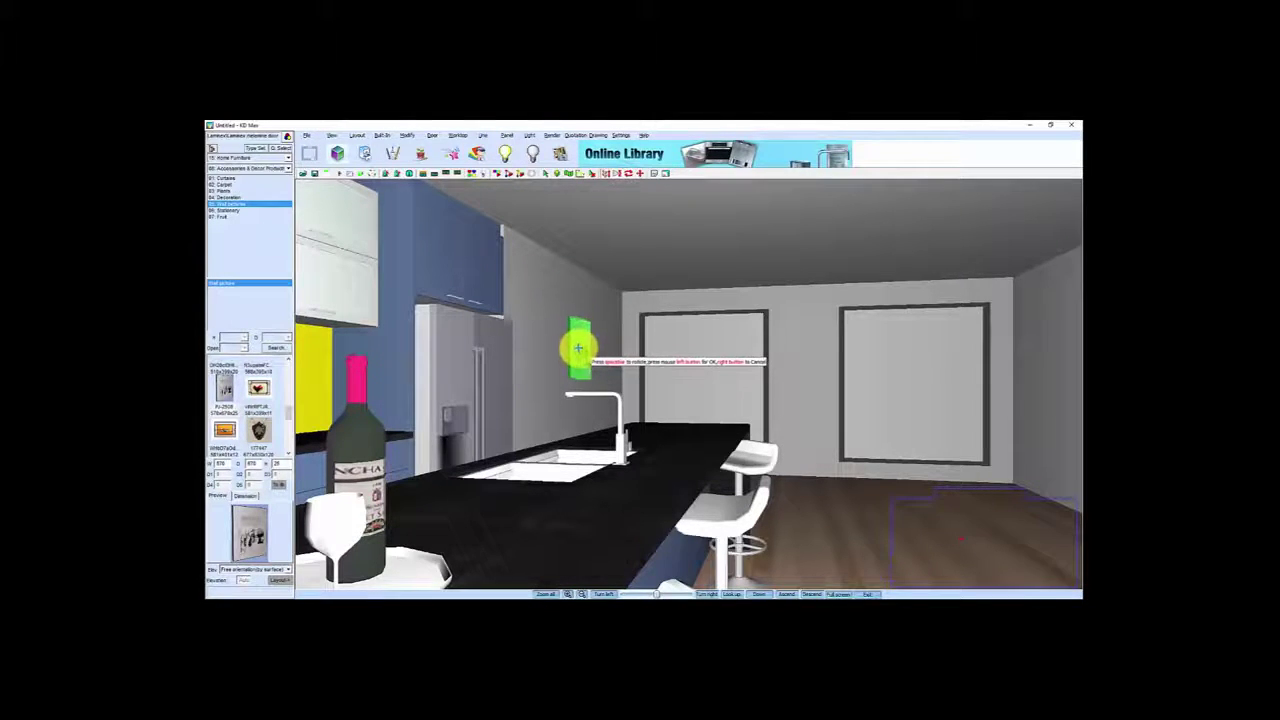
click(583, 359)
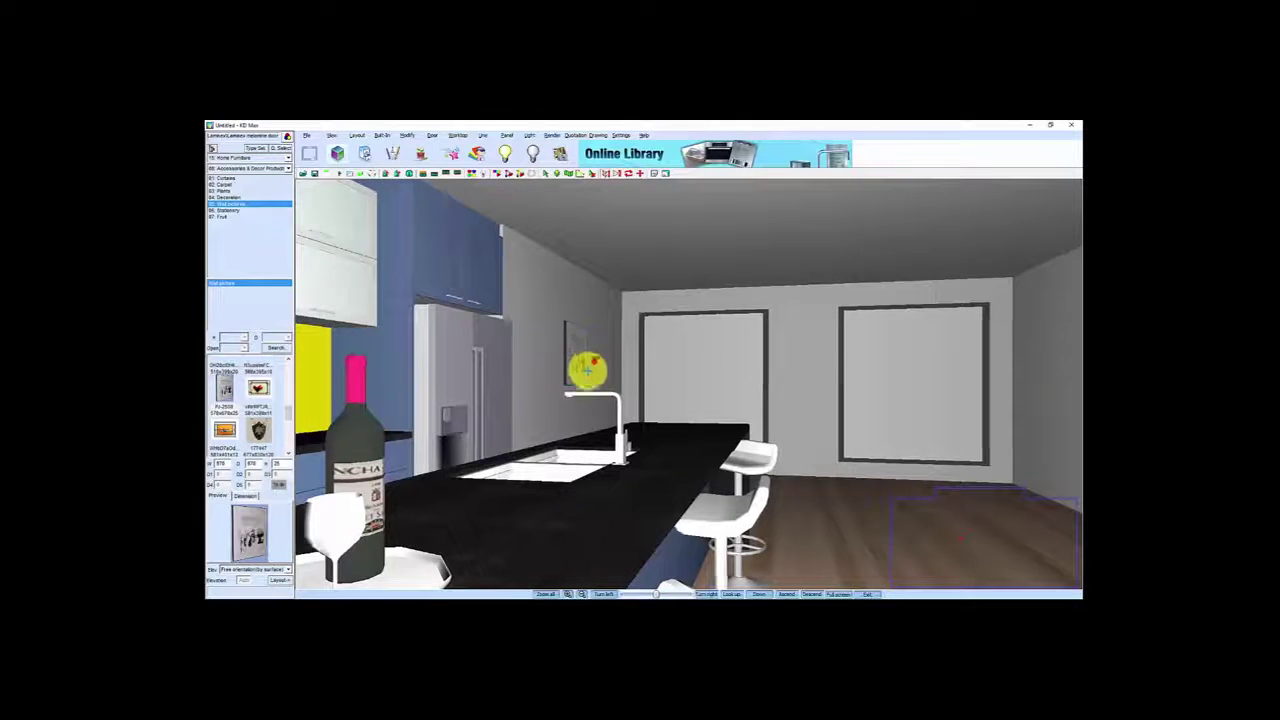
- Shift the wall picture slightly along the wall, away from the fridge
scroll(583, 365, up, 3)
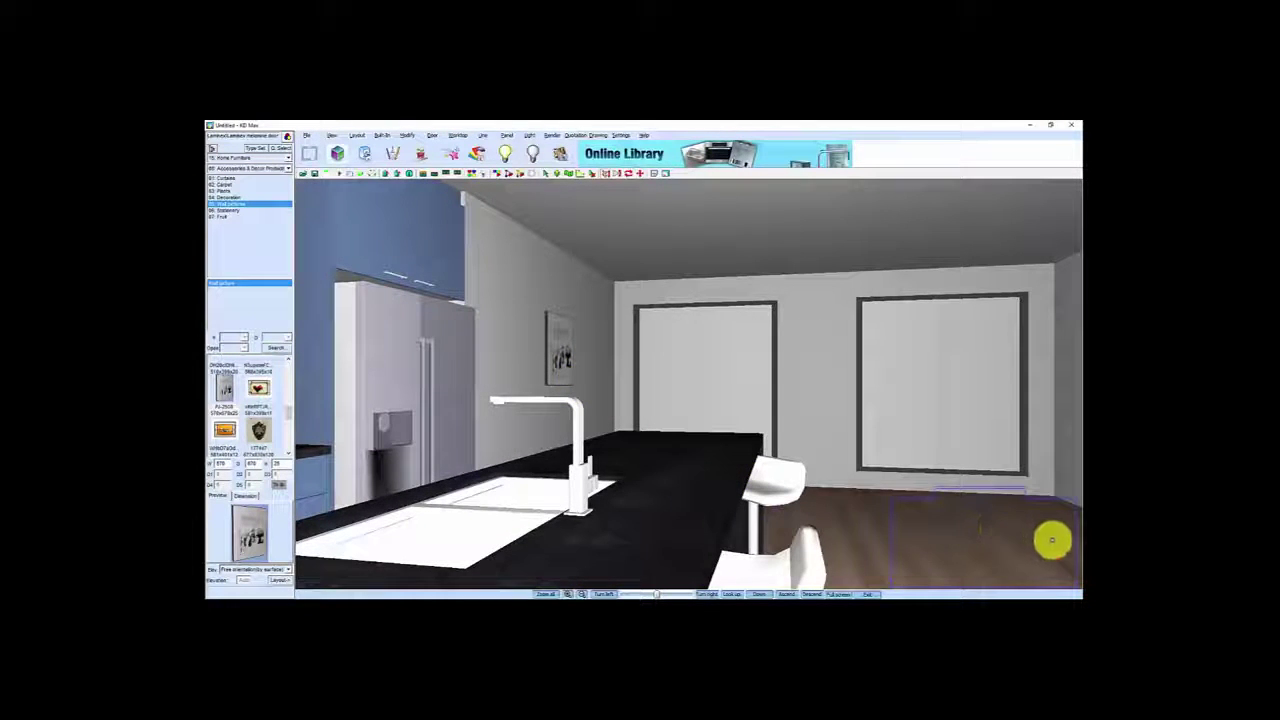
click(1050, 518)
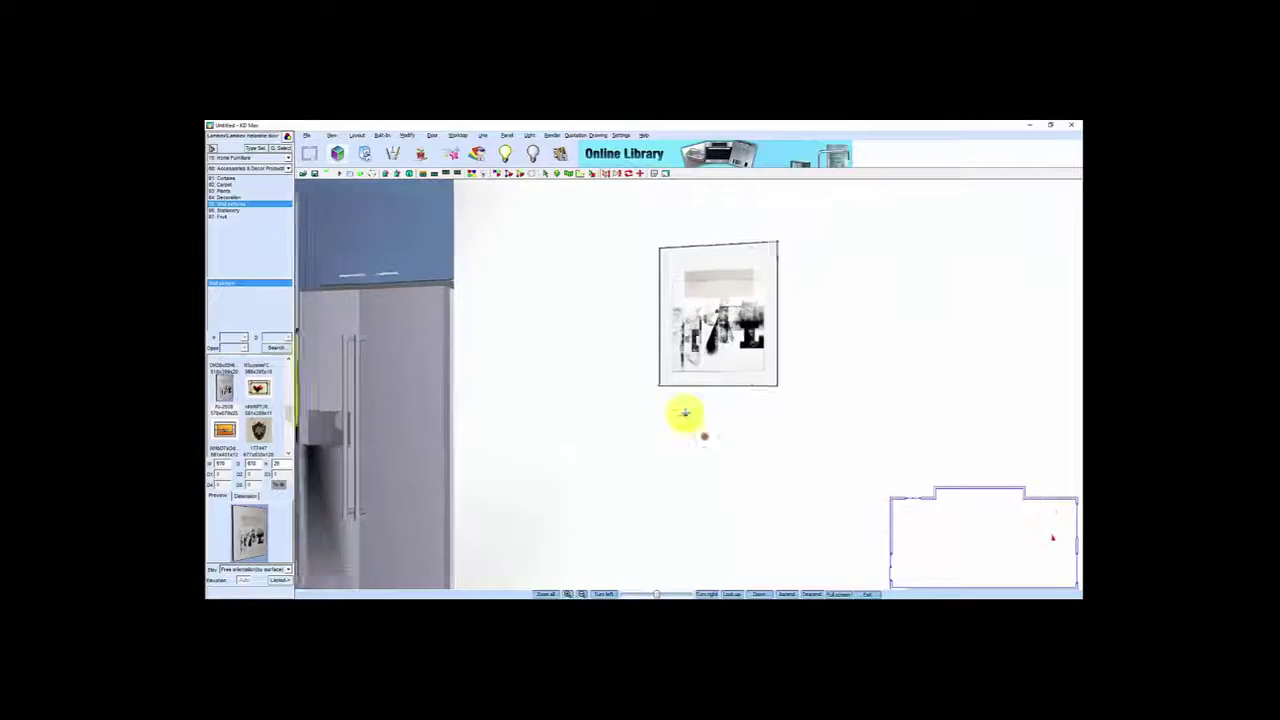
scroll(620, 335, down, 3)
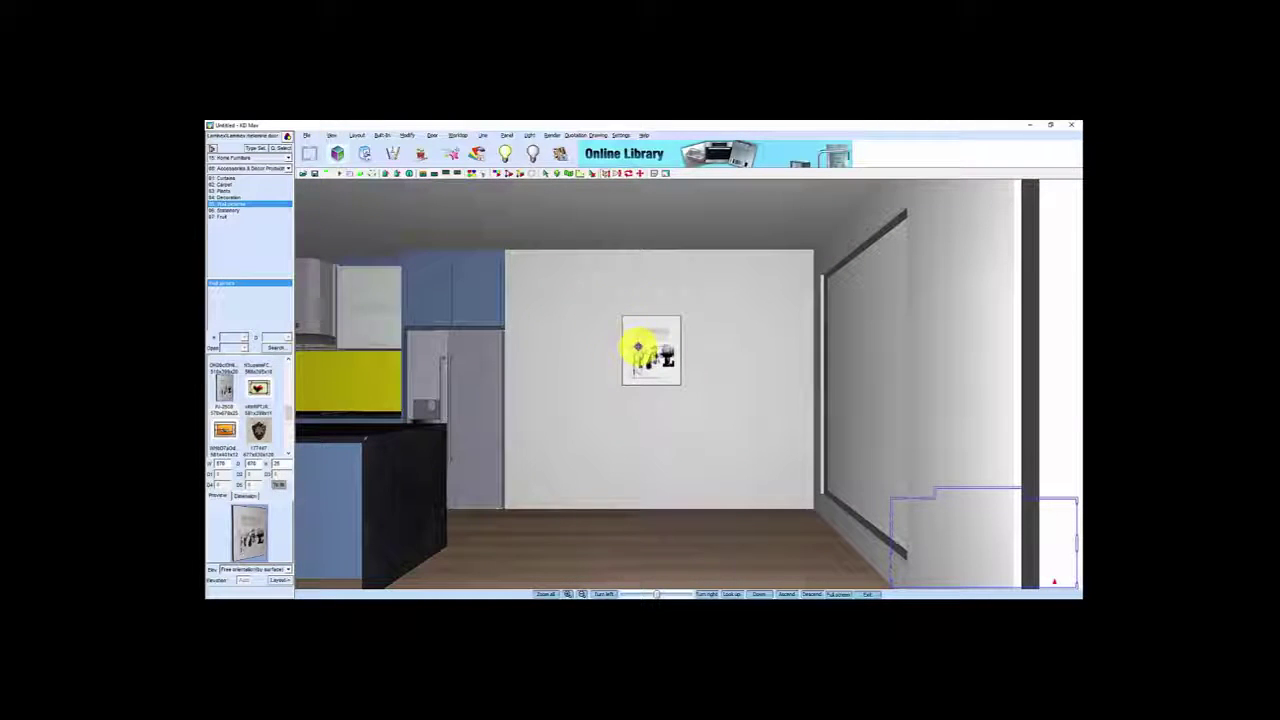
click(623, 342)
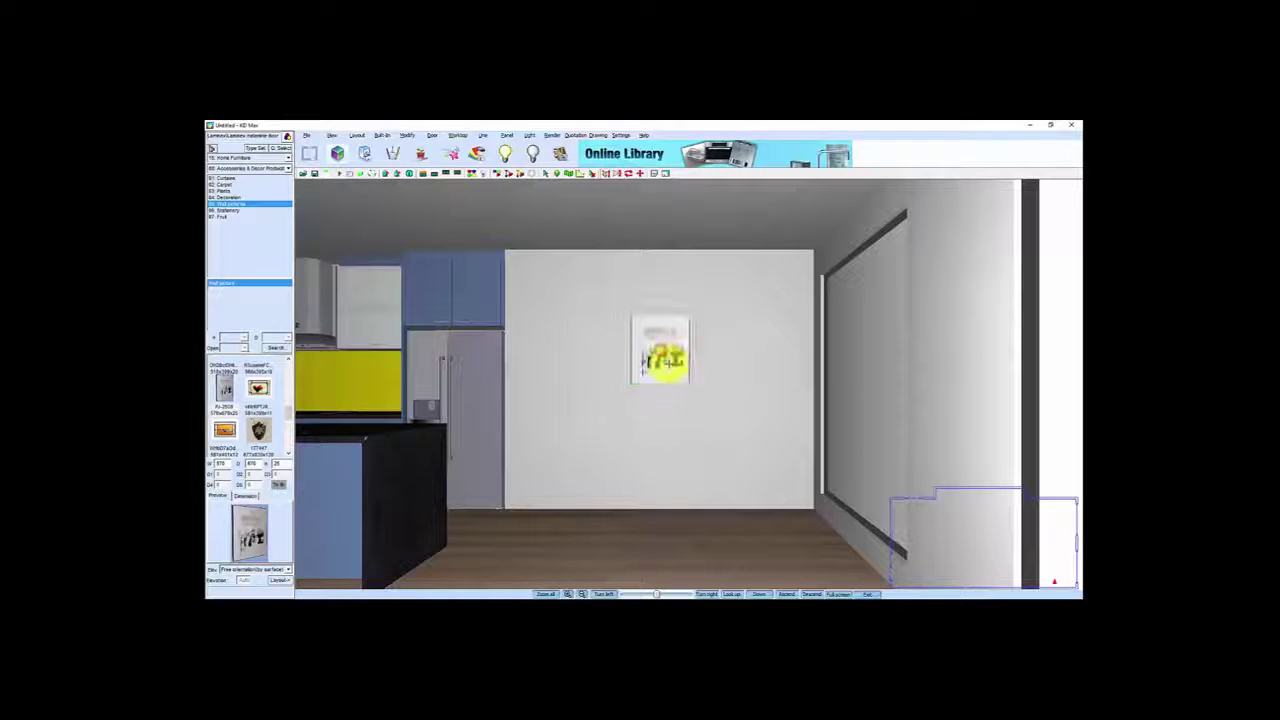
- Set the wall picture's width to 700 mm, keeping its left side fixed
right_click(662, 357)
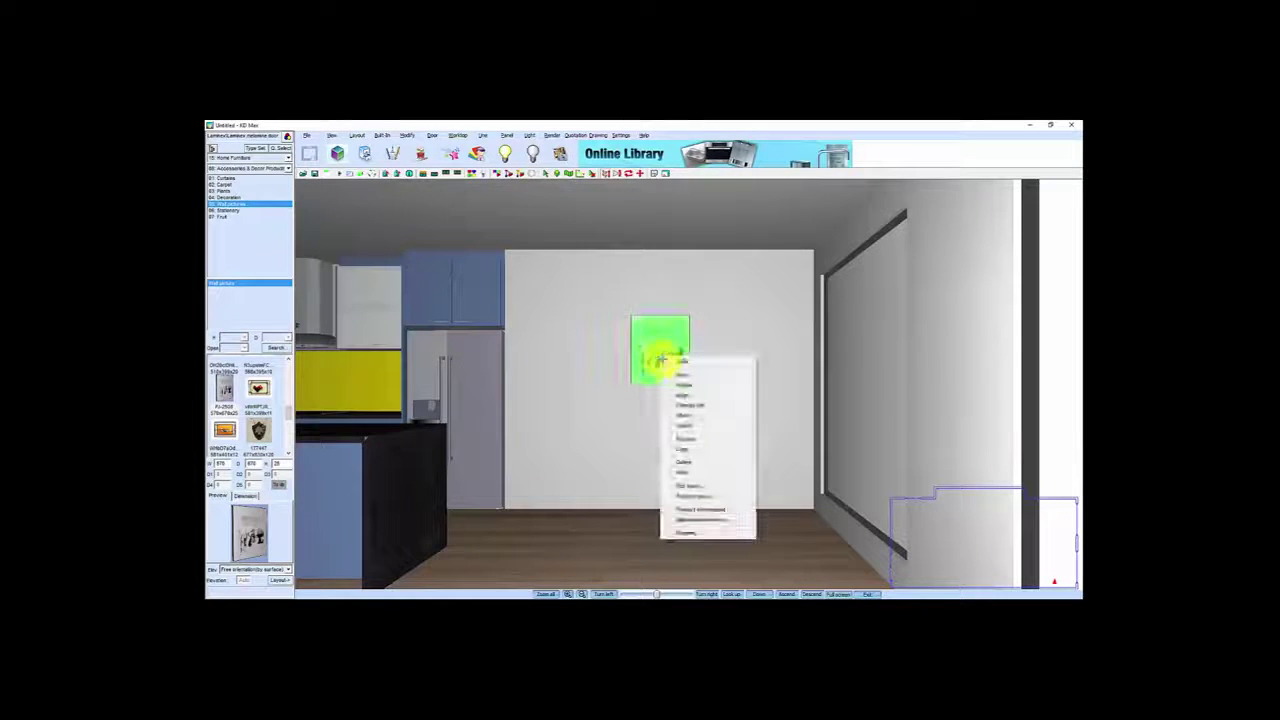
click(688, 412)
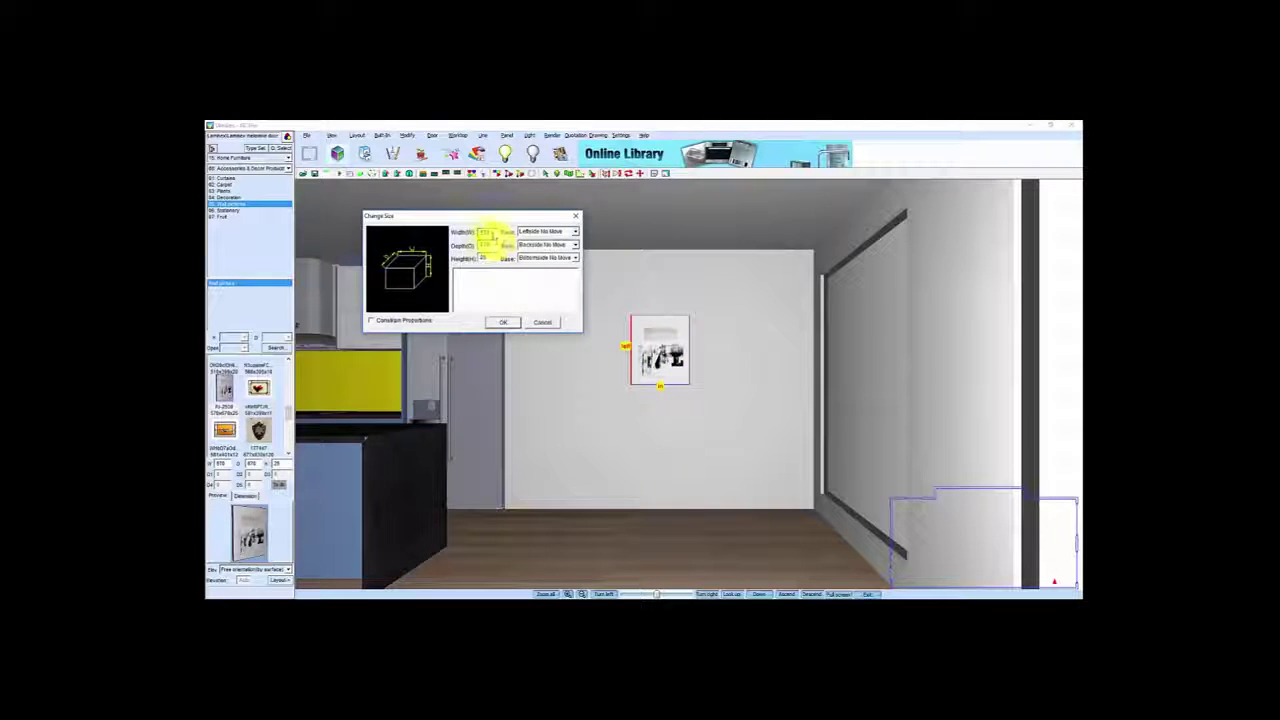
double_click(488, 232)
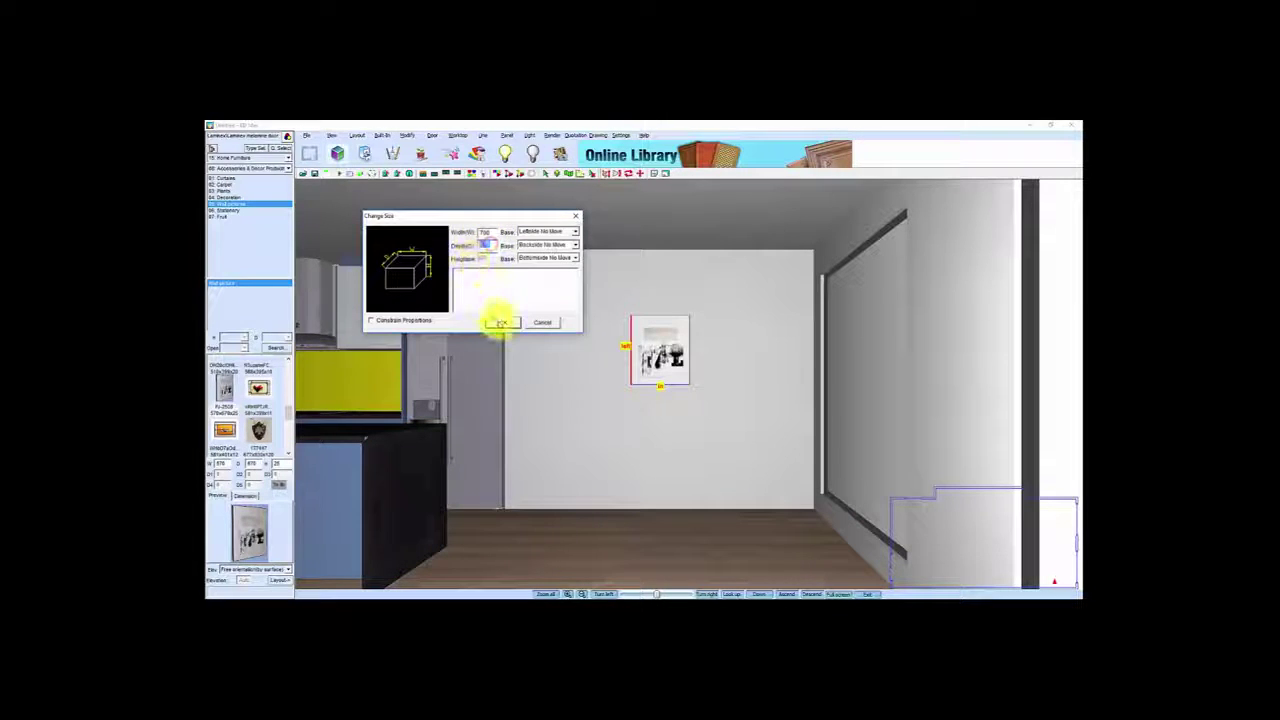
click(500, 323)
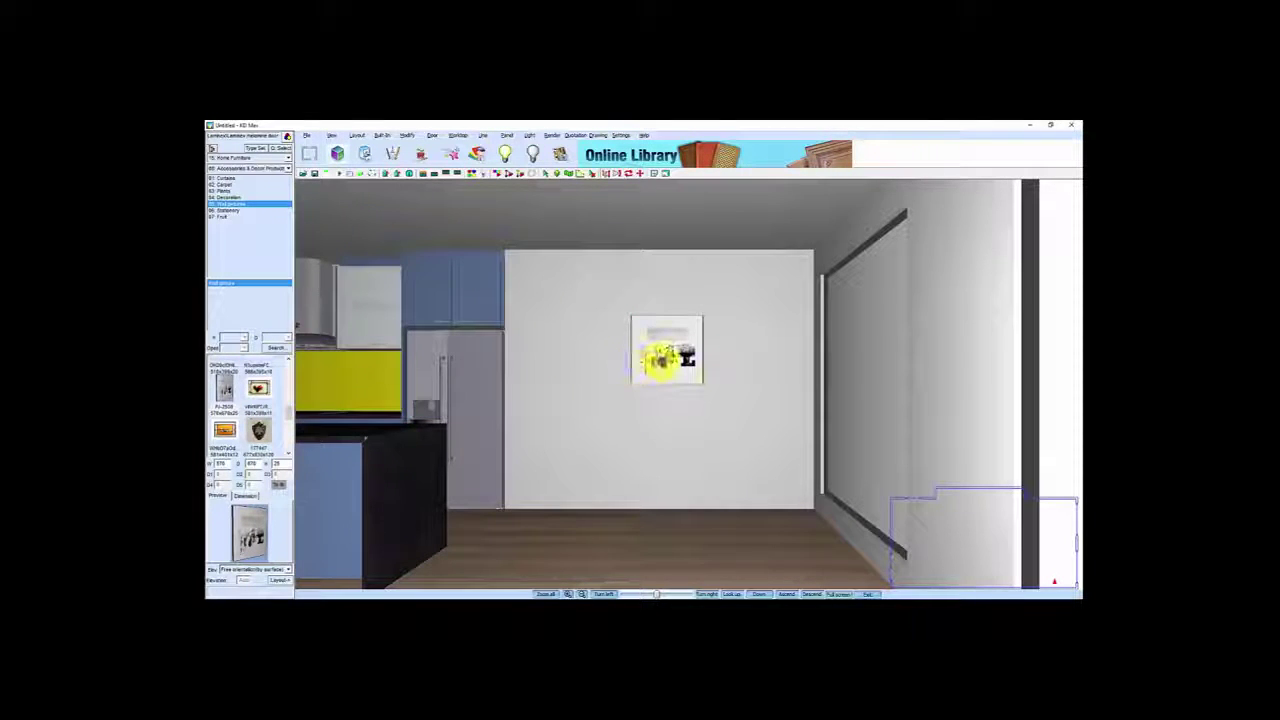
click(660, 358)
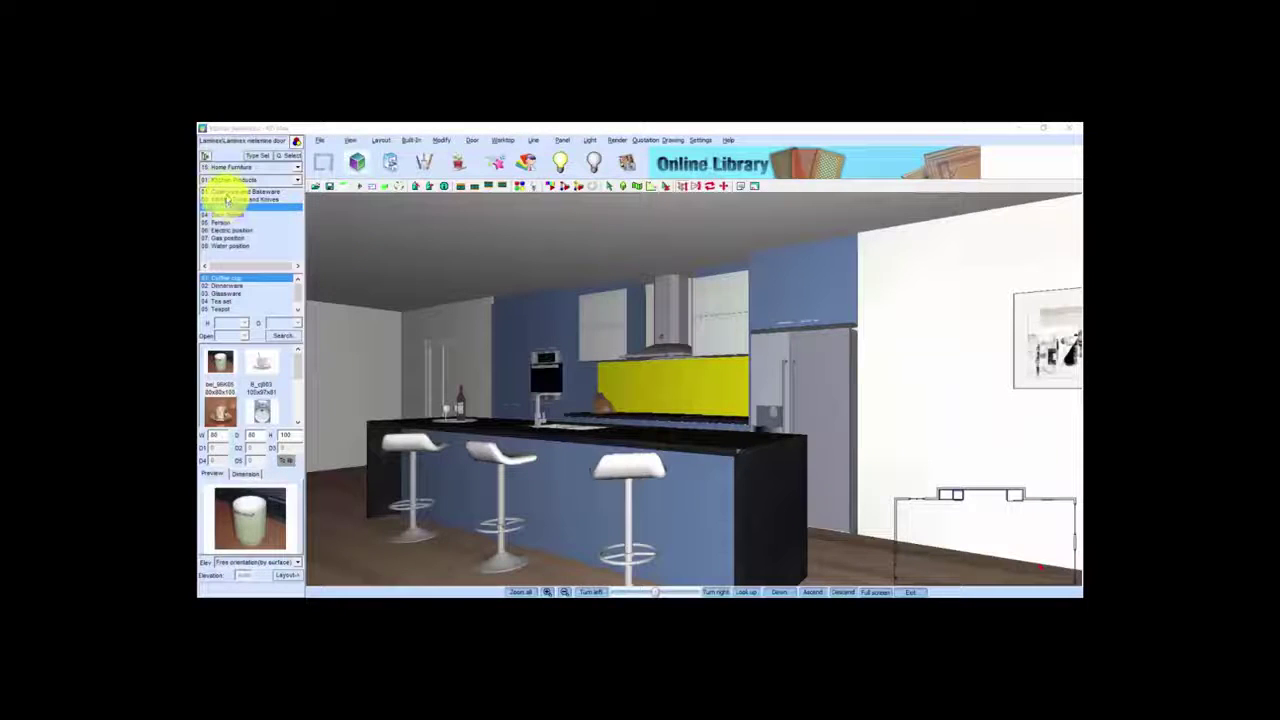
- Choose the wire dish rack with plates from the kitchen products and place it on the island worktop beside the sink
click(257, 156)
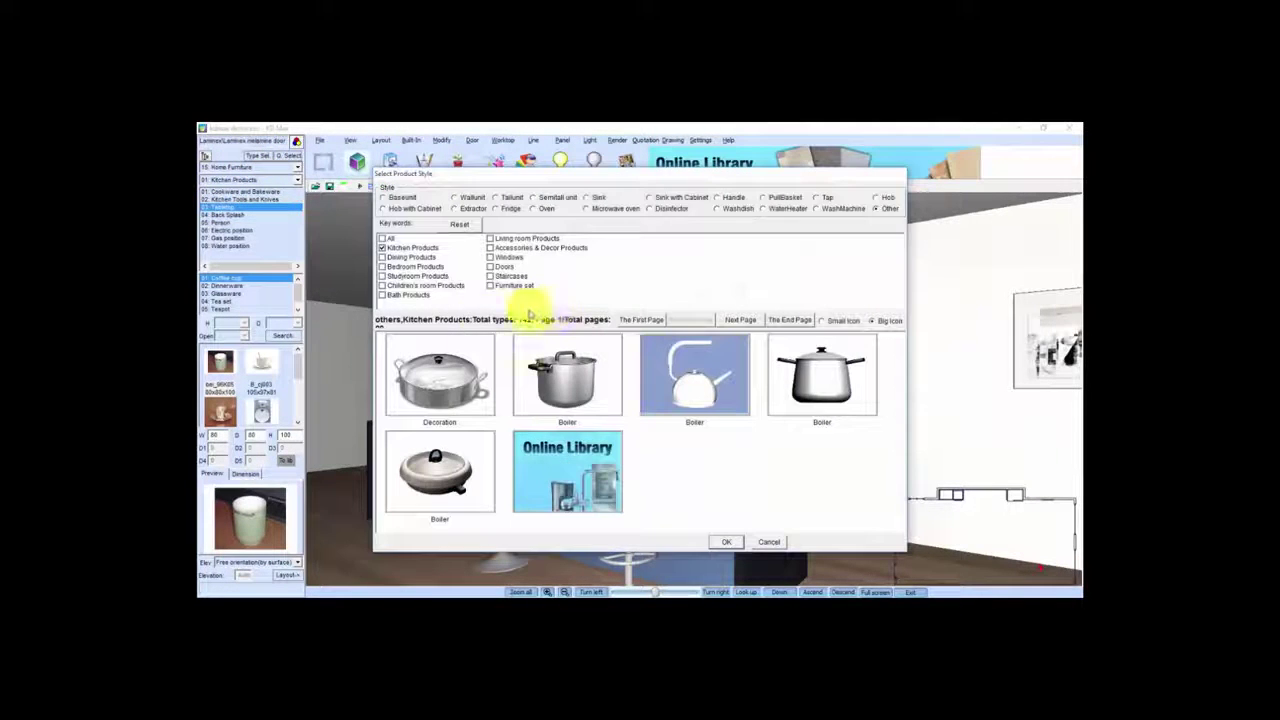
click(738, 320)
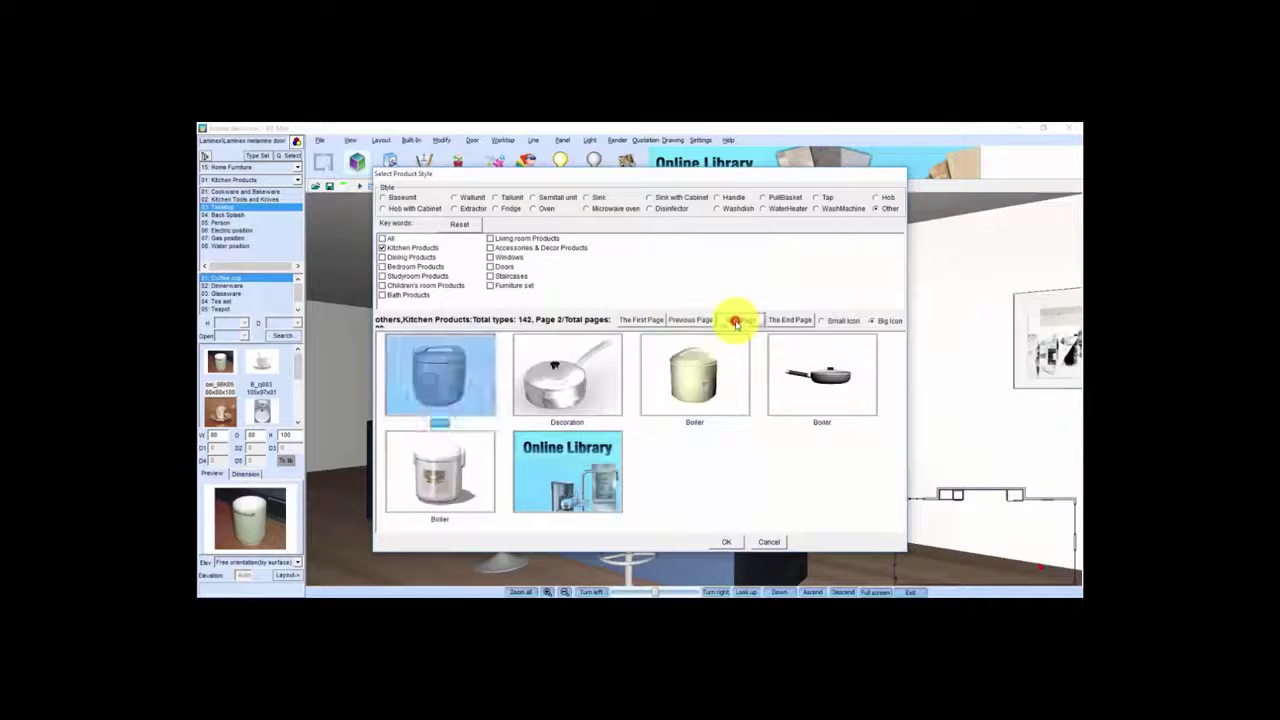
click(736, 321)
click(736, 321)
click(736, 321)
click(736, 321)
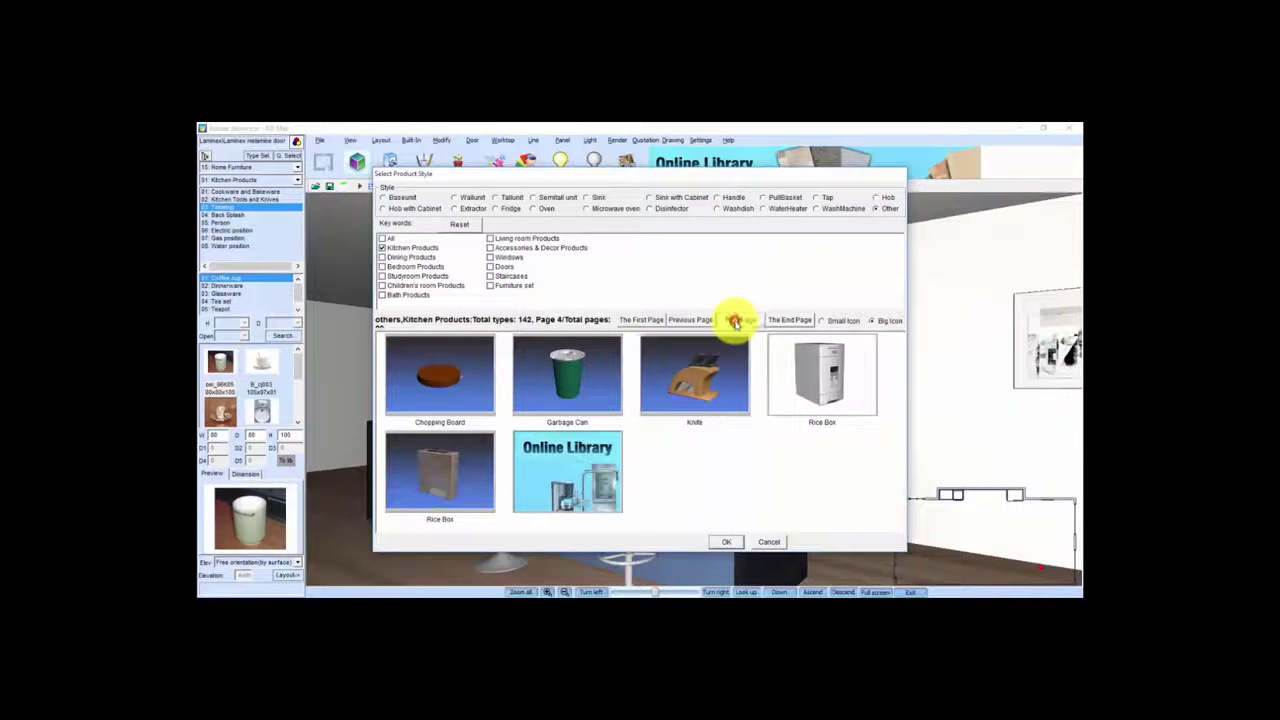
click(736, 321)
click(736, 321)
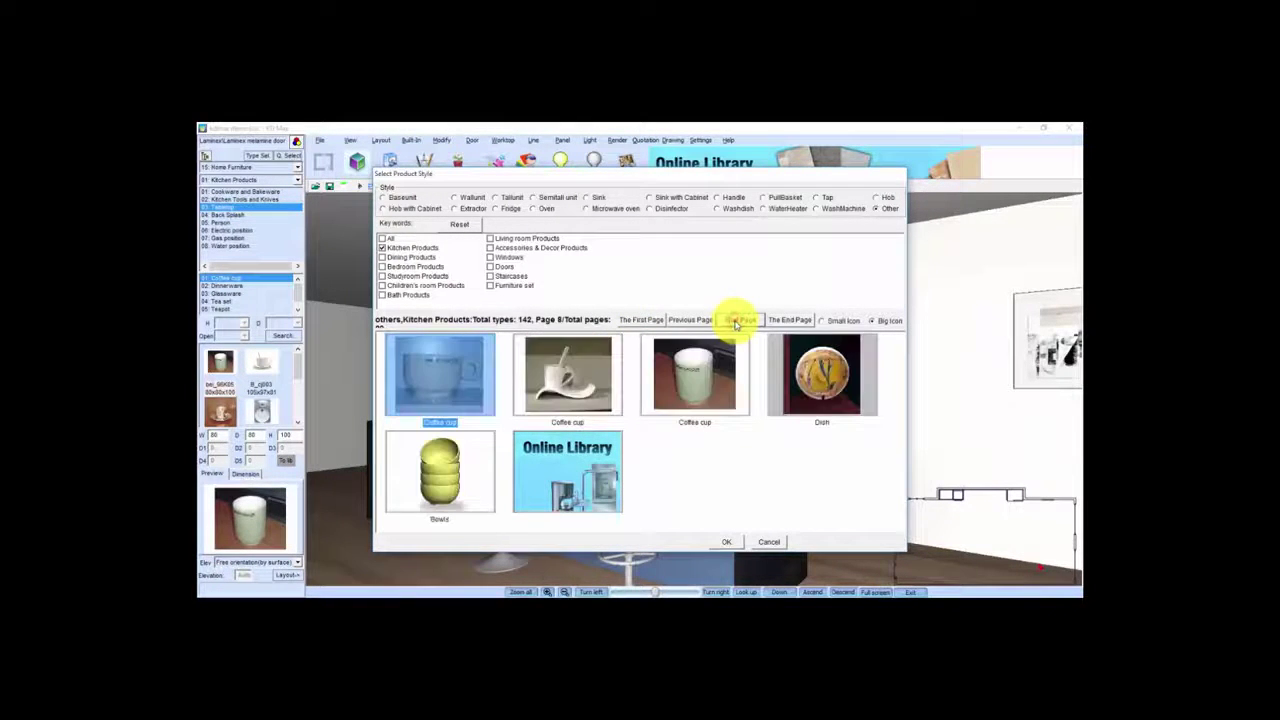
click(736, 321)
click(736, 321)
click(736, 321)
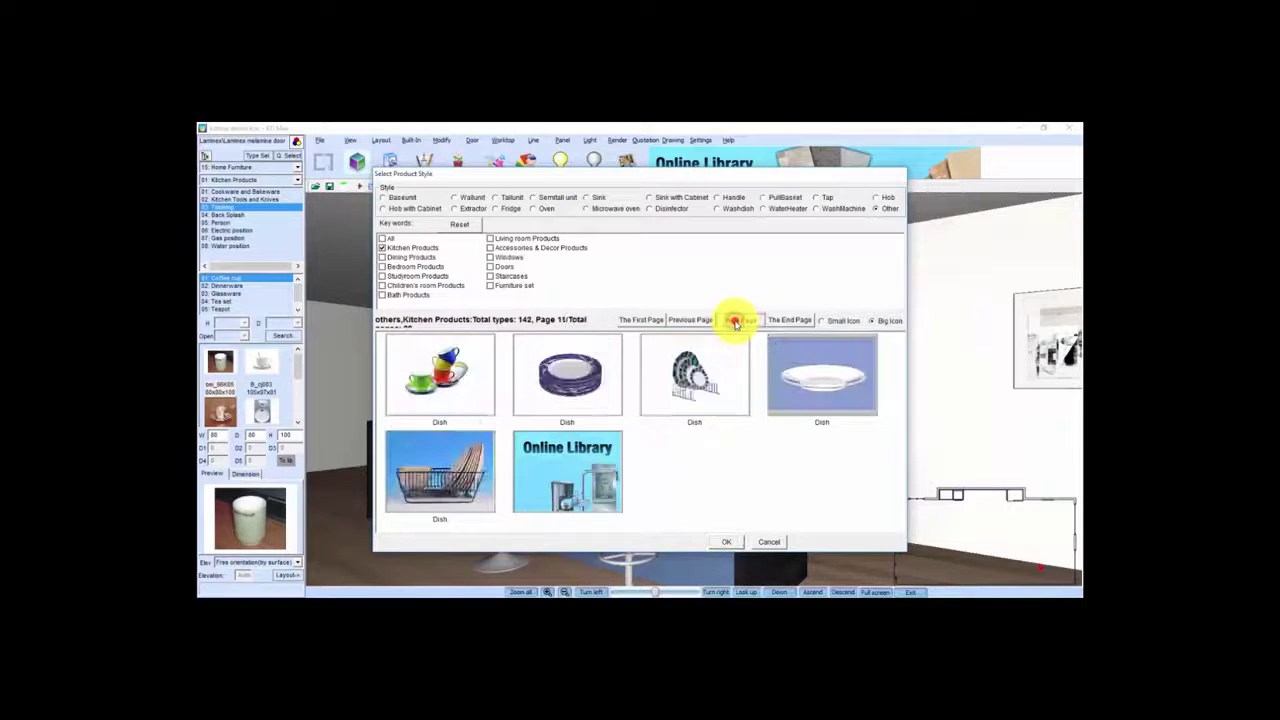
click(736, 321)
click(688, 320)
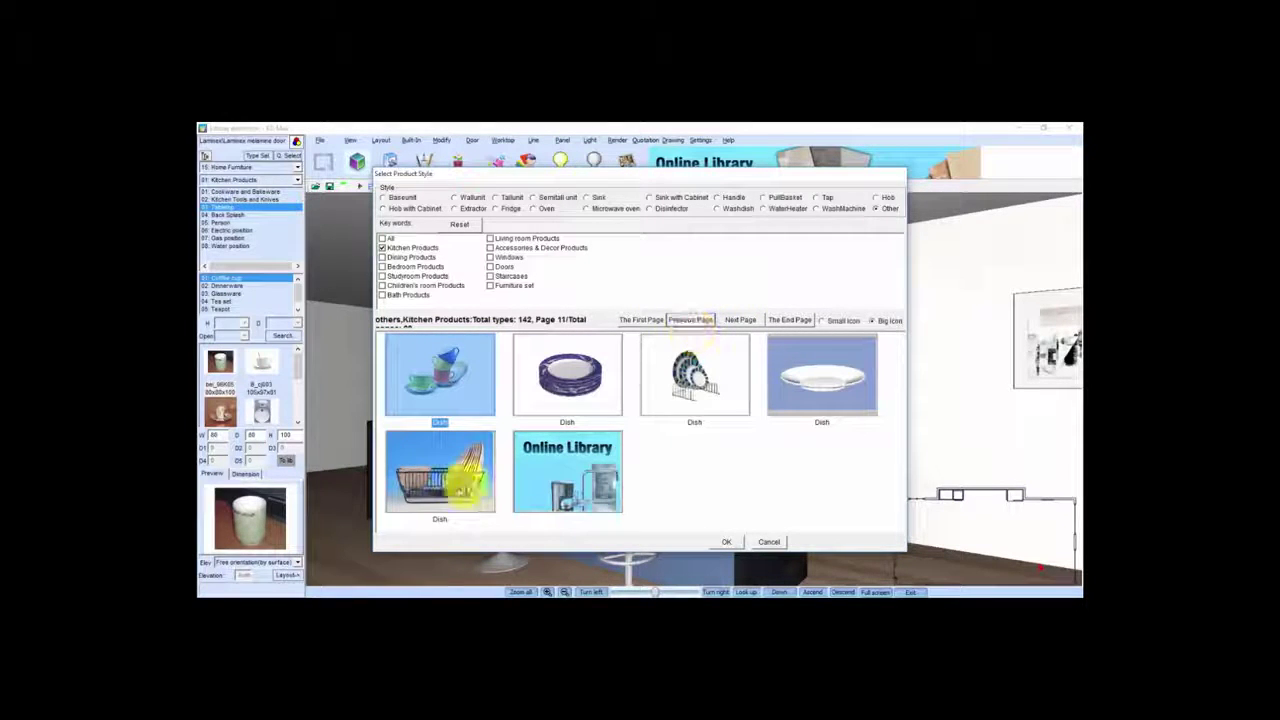
click(462, 472)
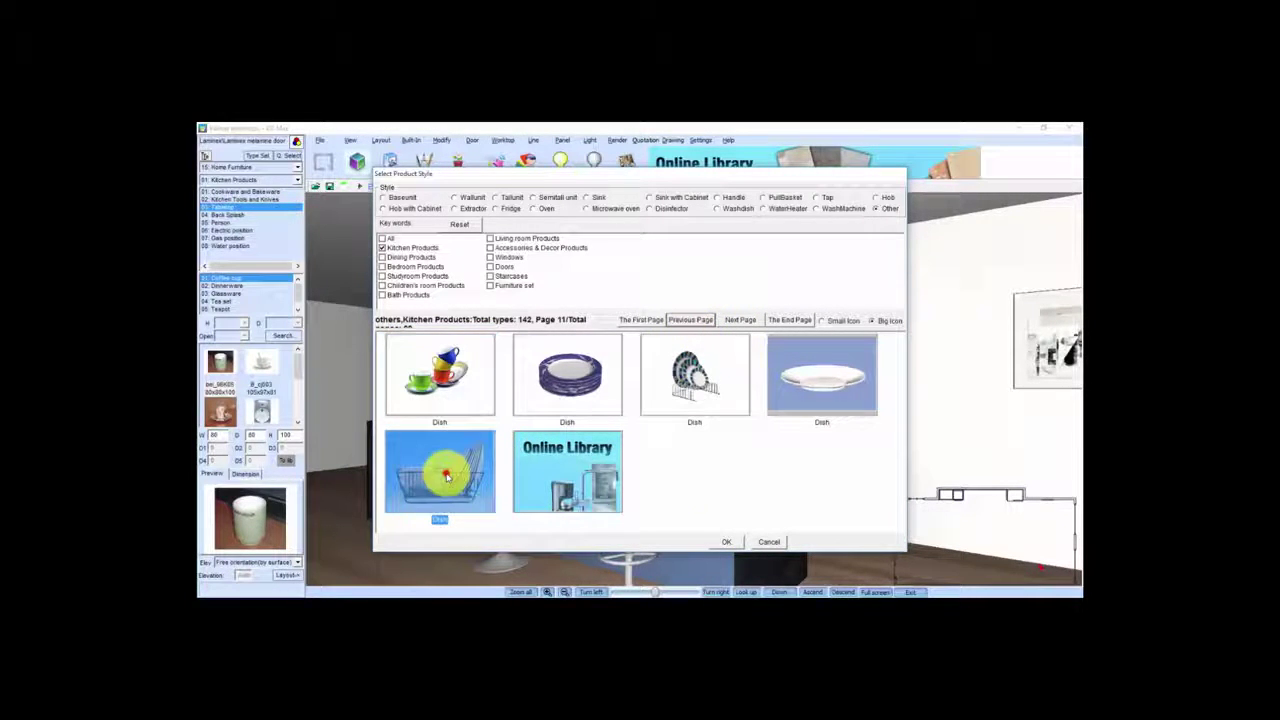
click(724, 541)
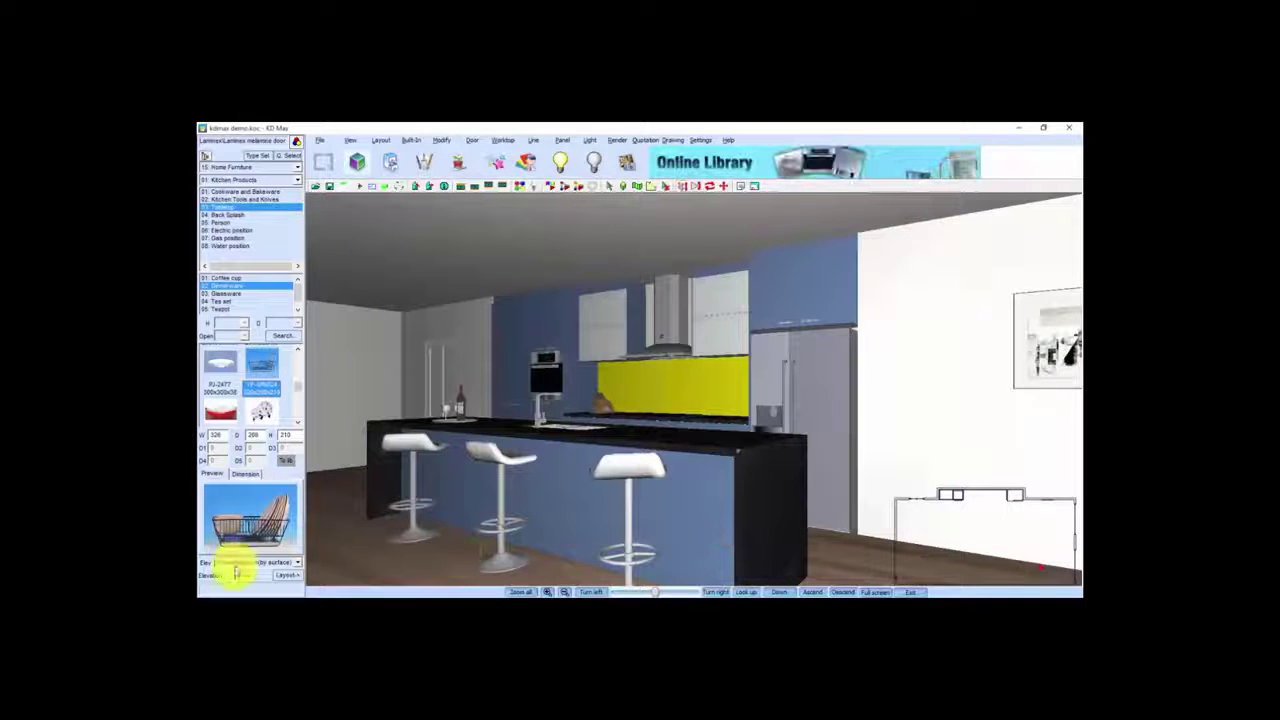
click(283, 577)
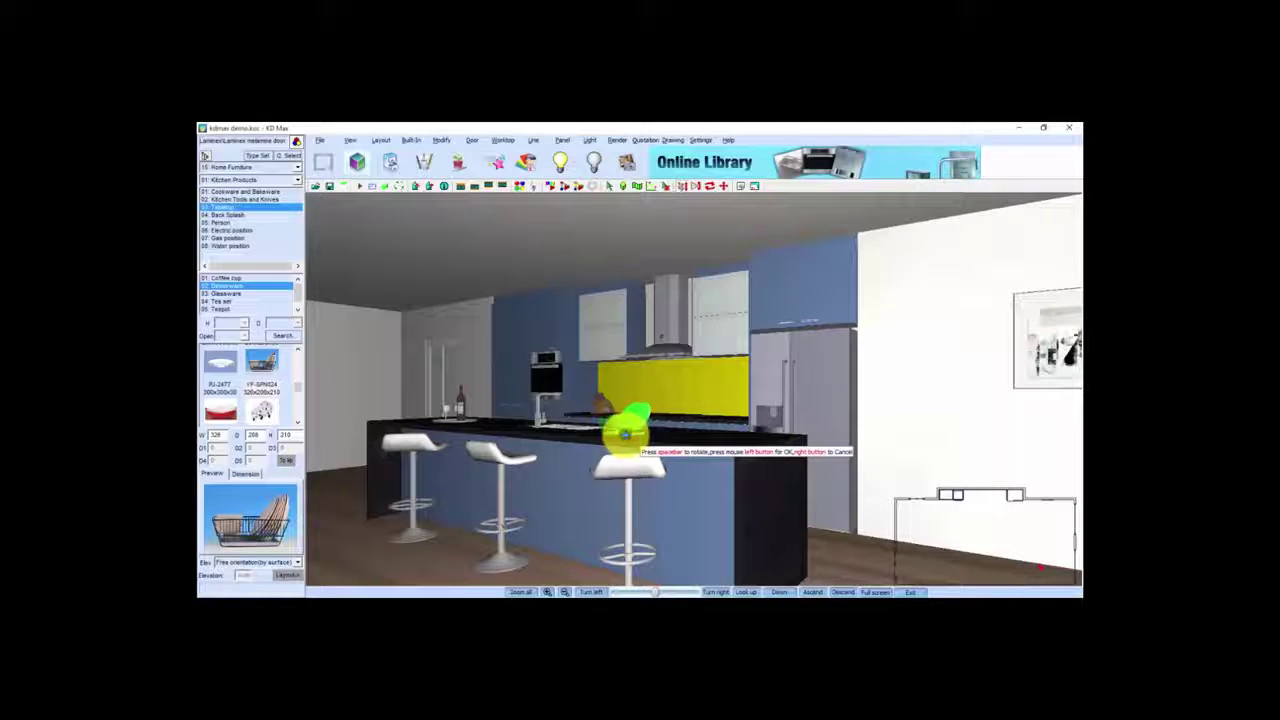
drag(616, 440, 506, 520)
- Choose the tea set with cups hanging on a stand from the kitchen products
click(257, 157)
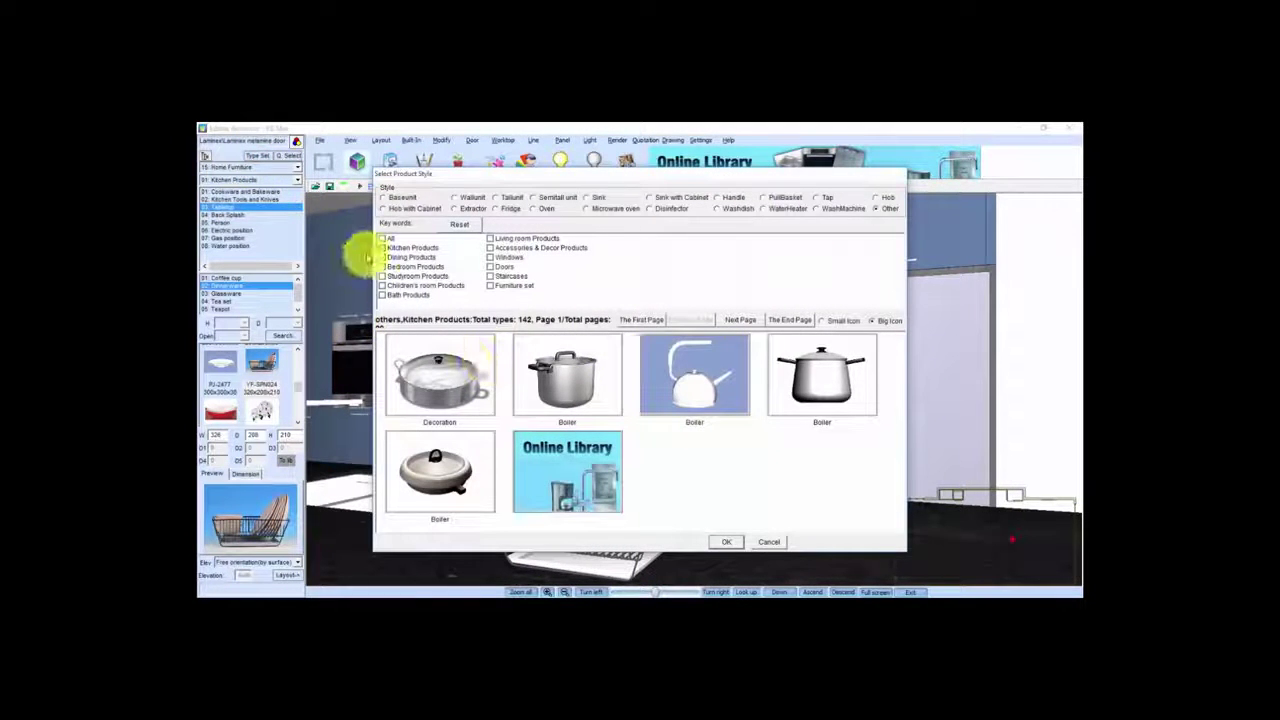
click(741, 321)
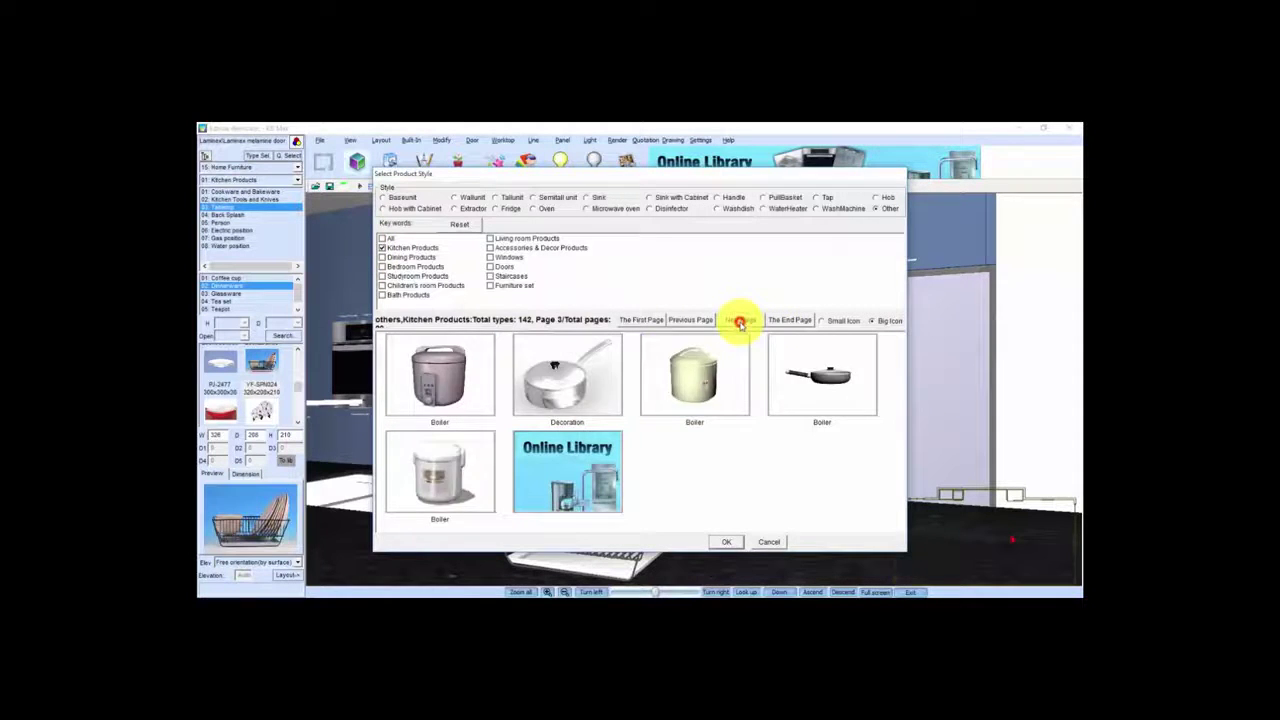
click(741, 321)
click(741, 321)
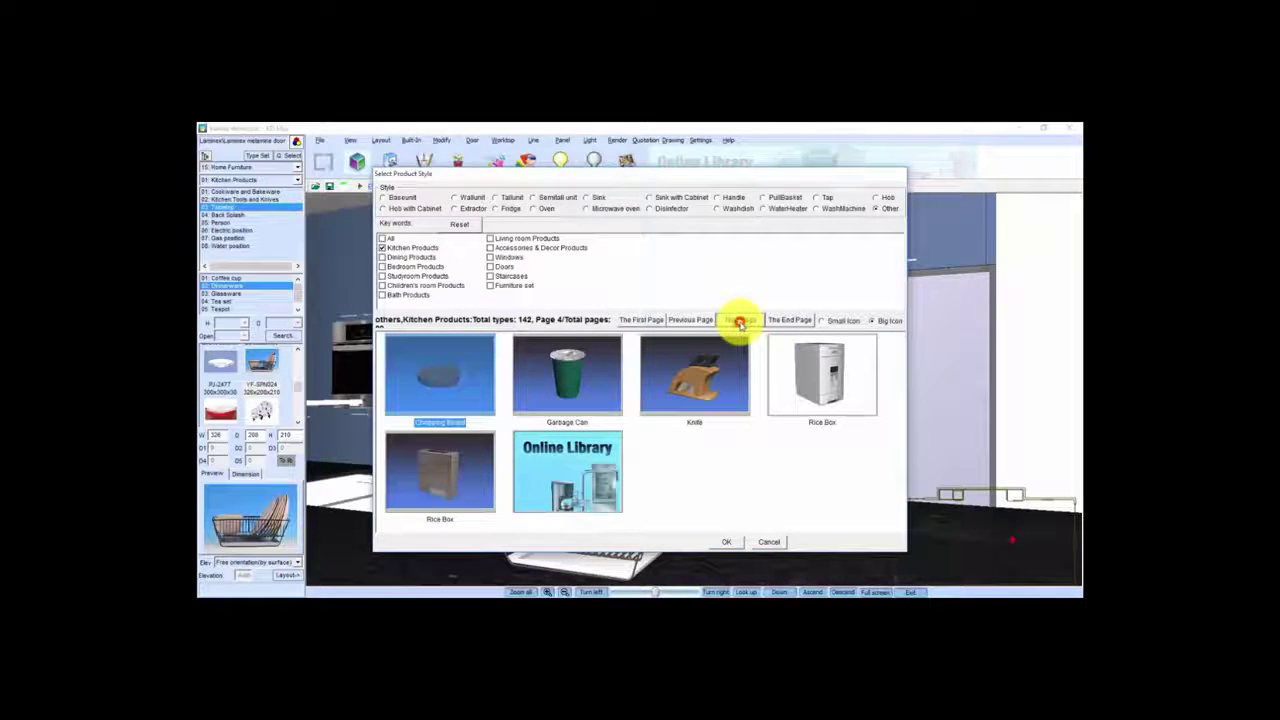
click(741, 321)
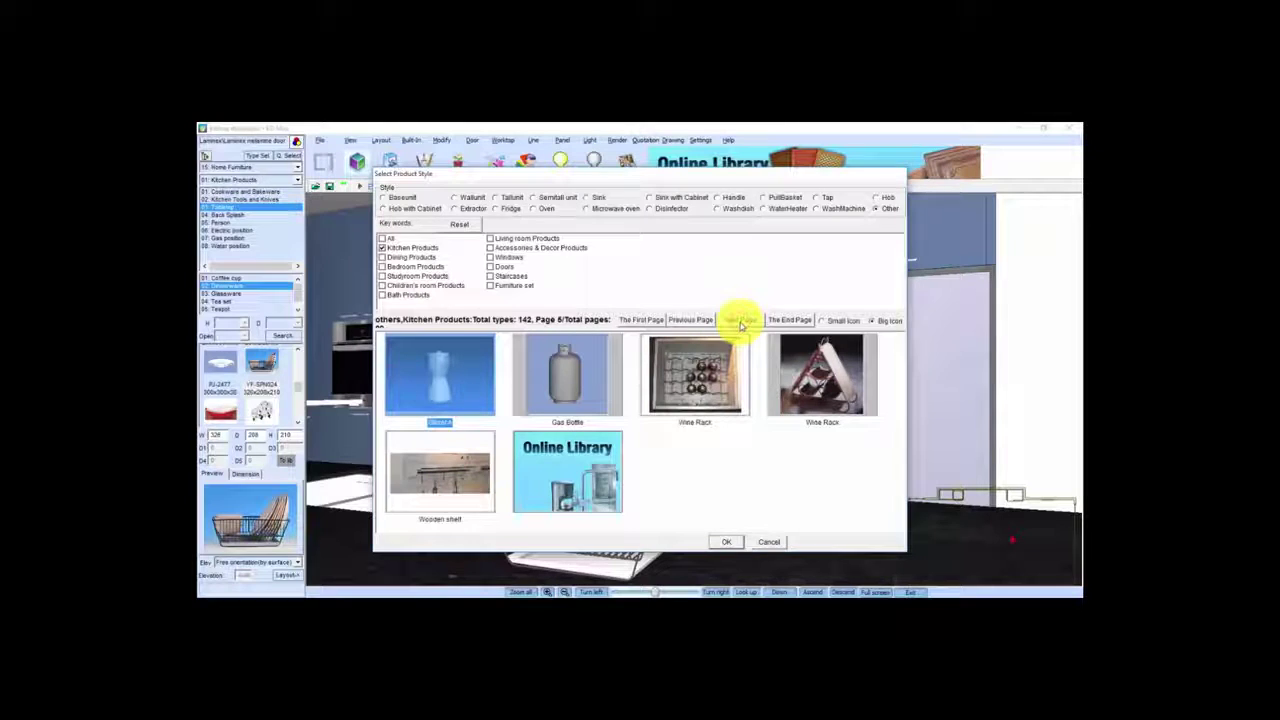
click(741, 321)
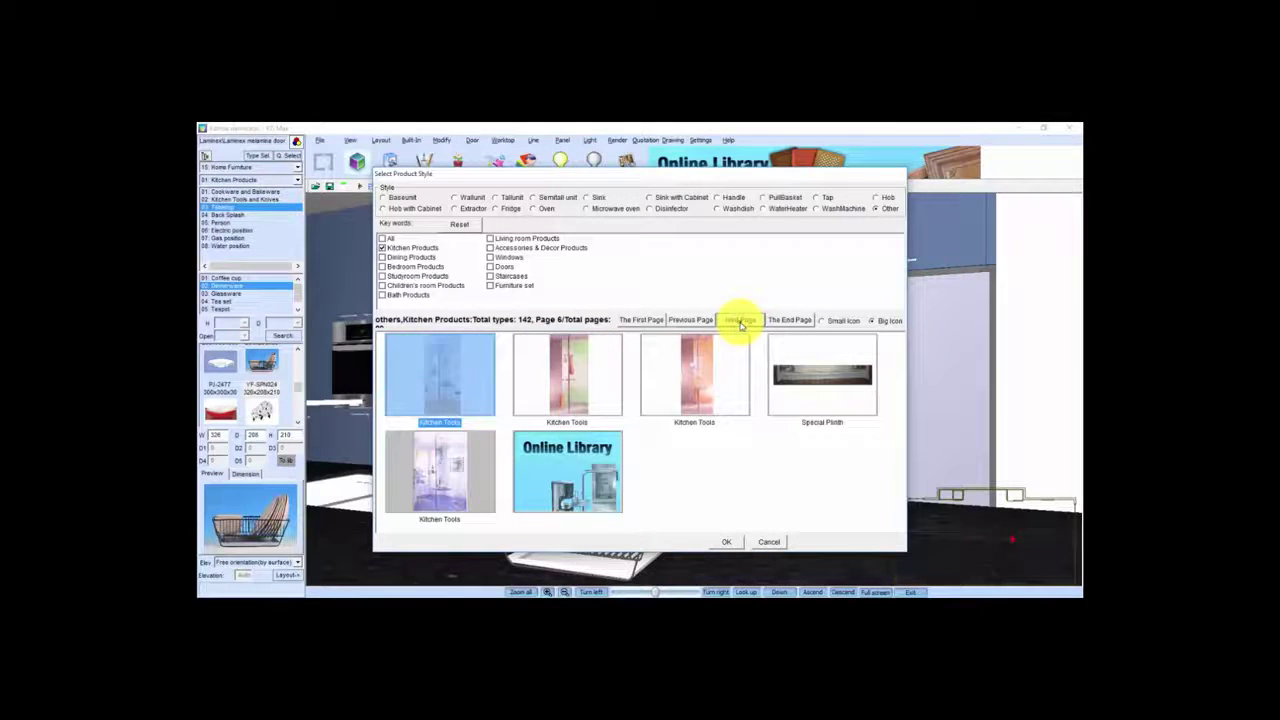
click(741, 321)
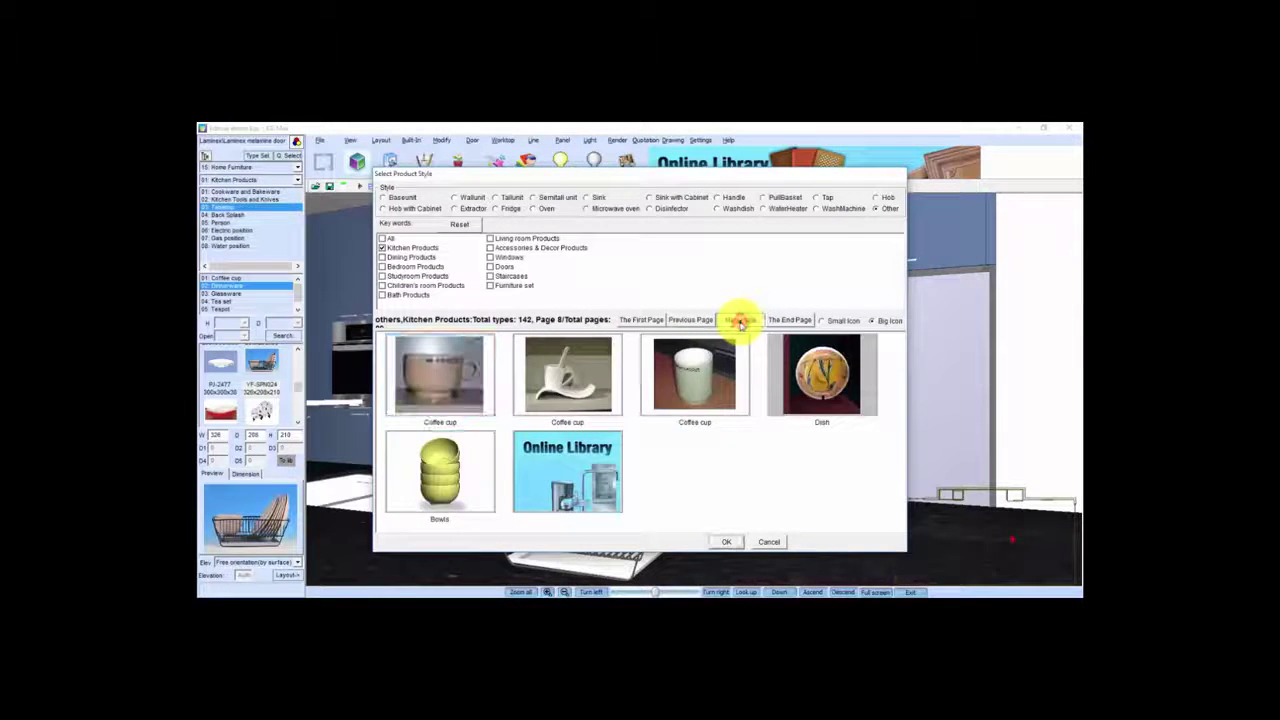
click(741, 321)
click(741, 321)
click(741, 321)
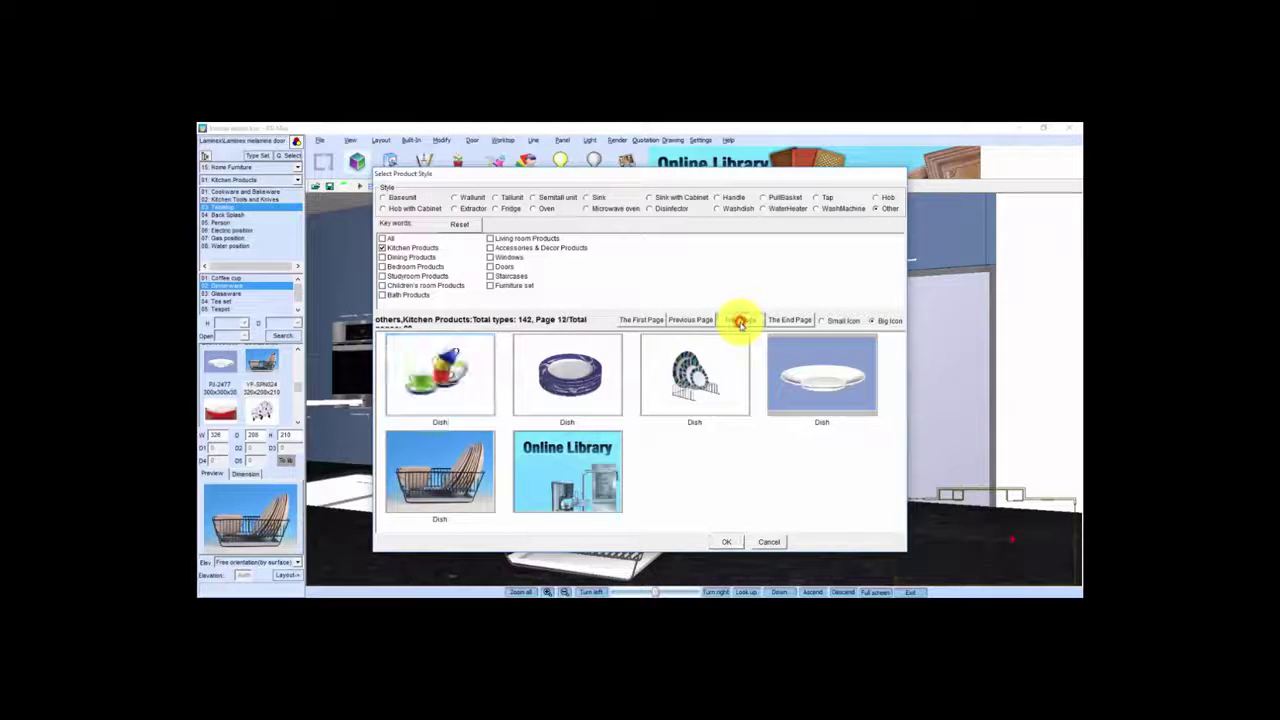
click(741, 321)
click(741, 321)
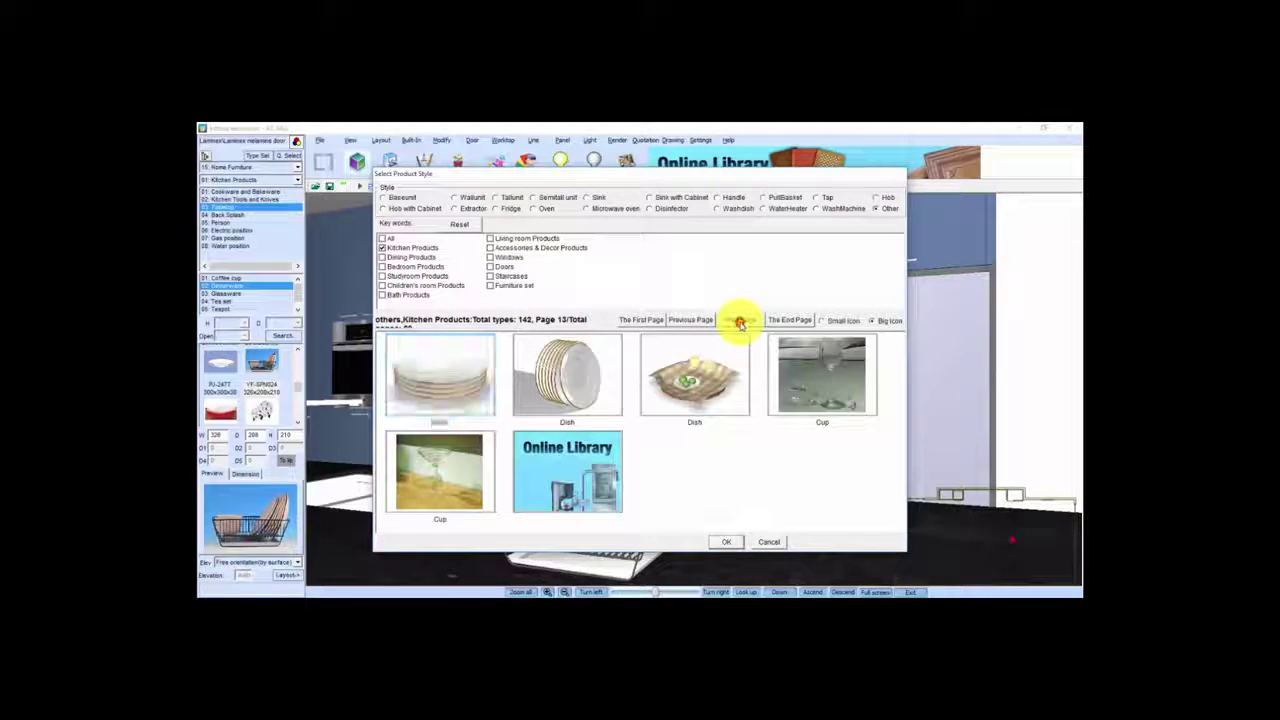
click(741, 321)
click(741, 321)
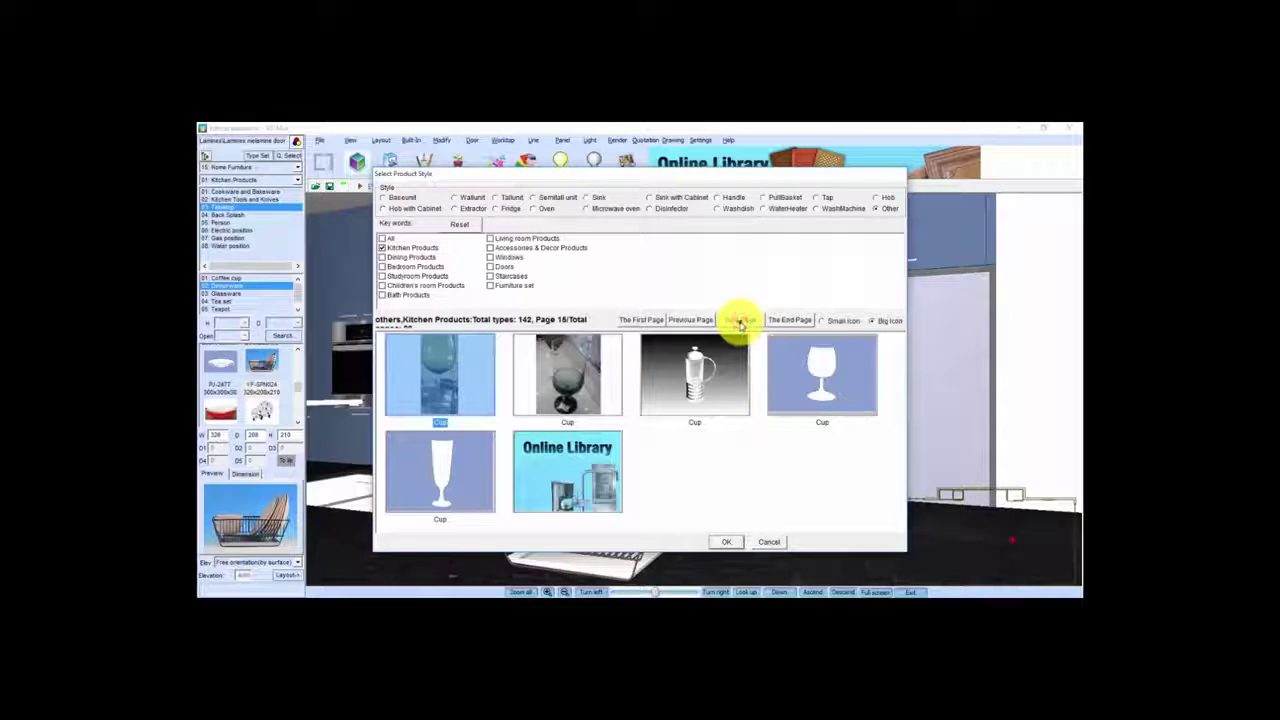
click(741, 321)
click(740, 321)
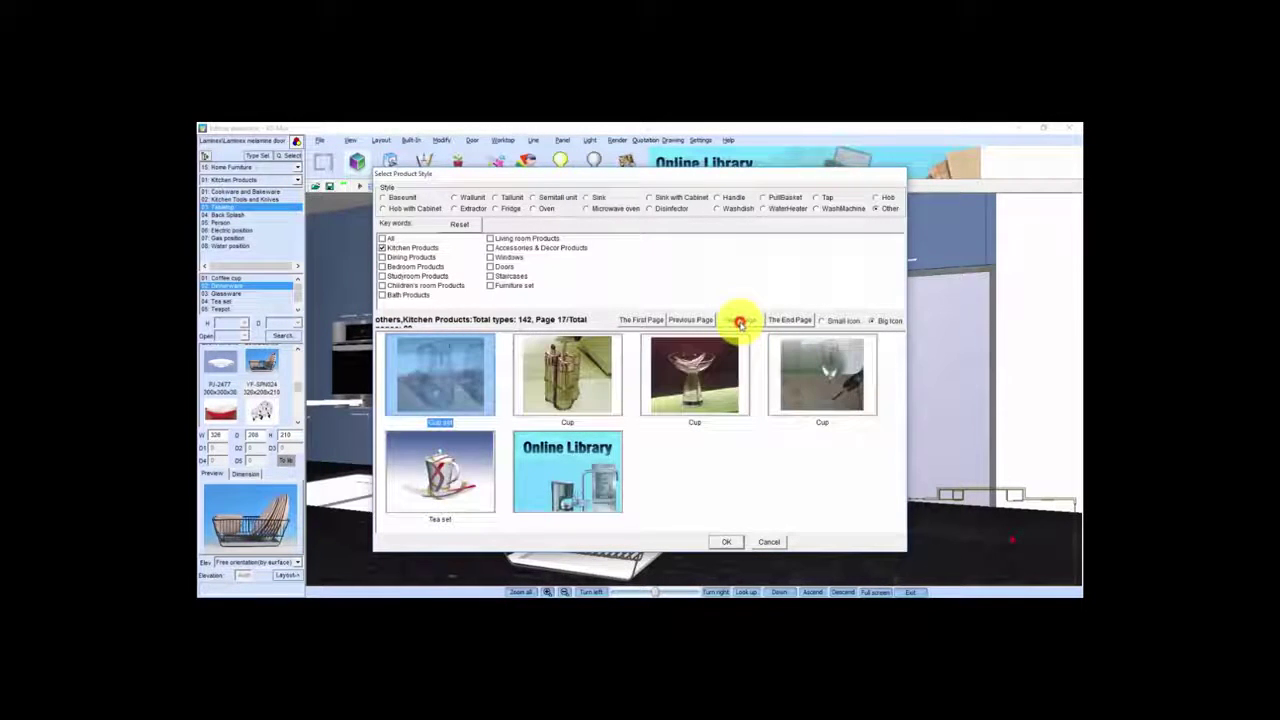
click(740, 321)
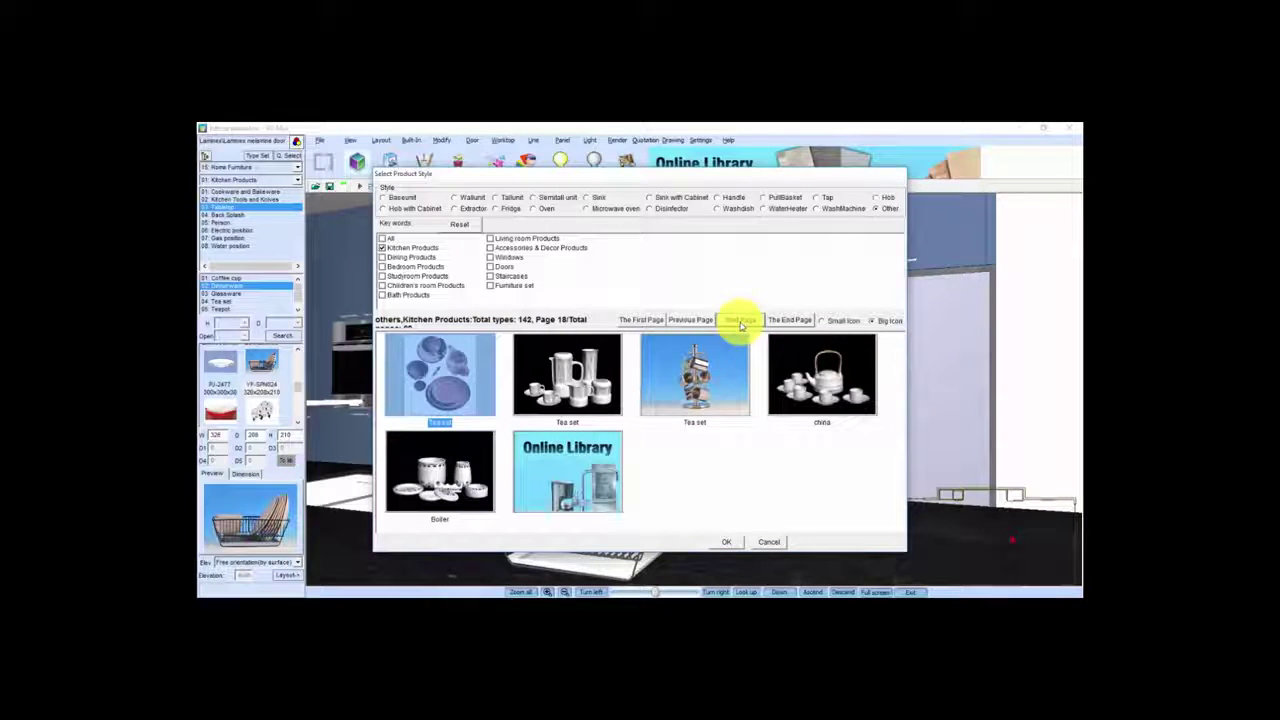
click(694, 372)
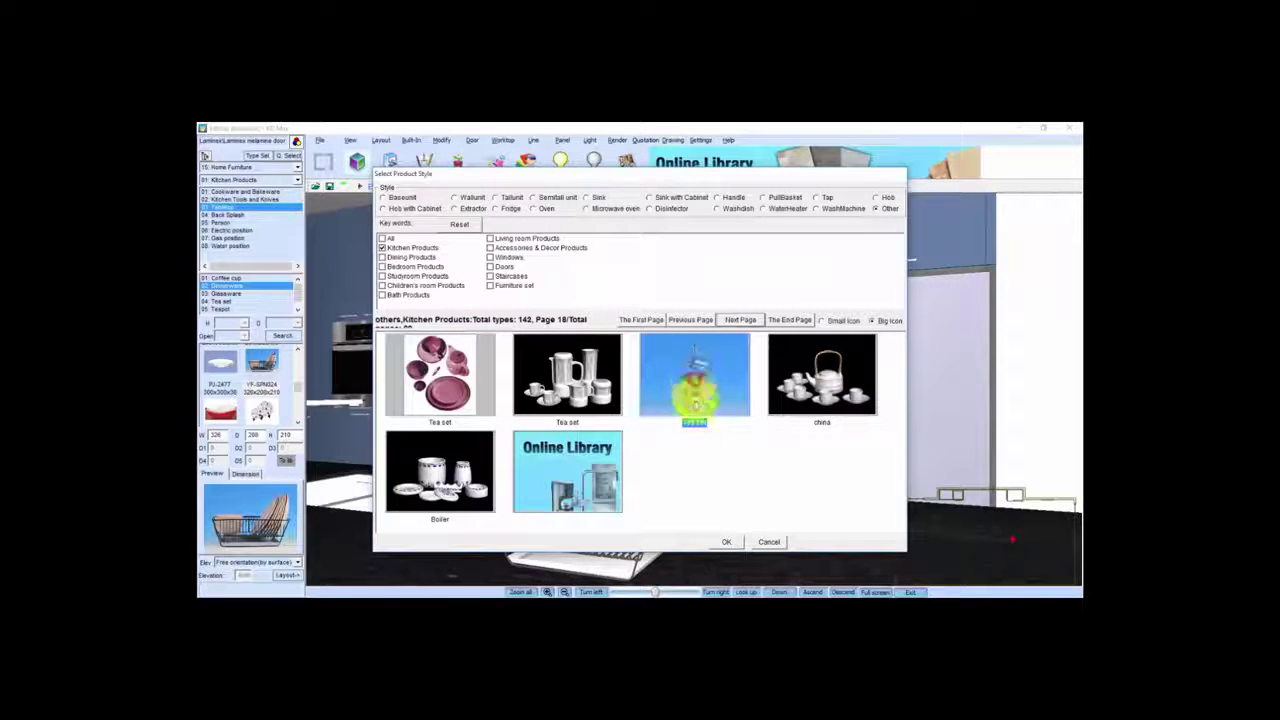
click(726, 543)
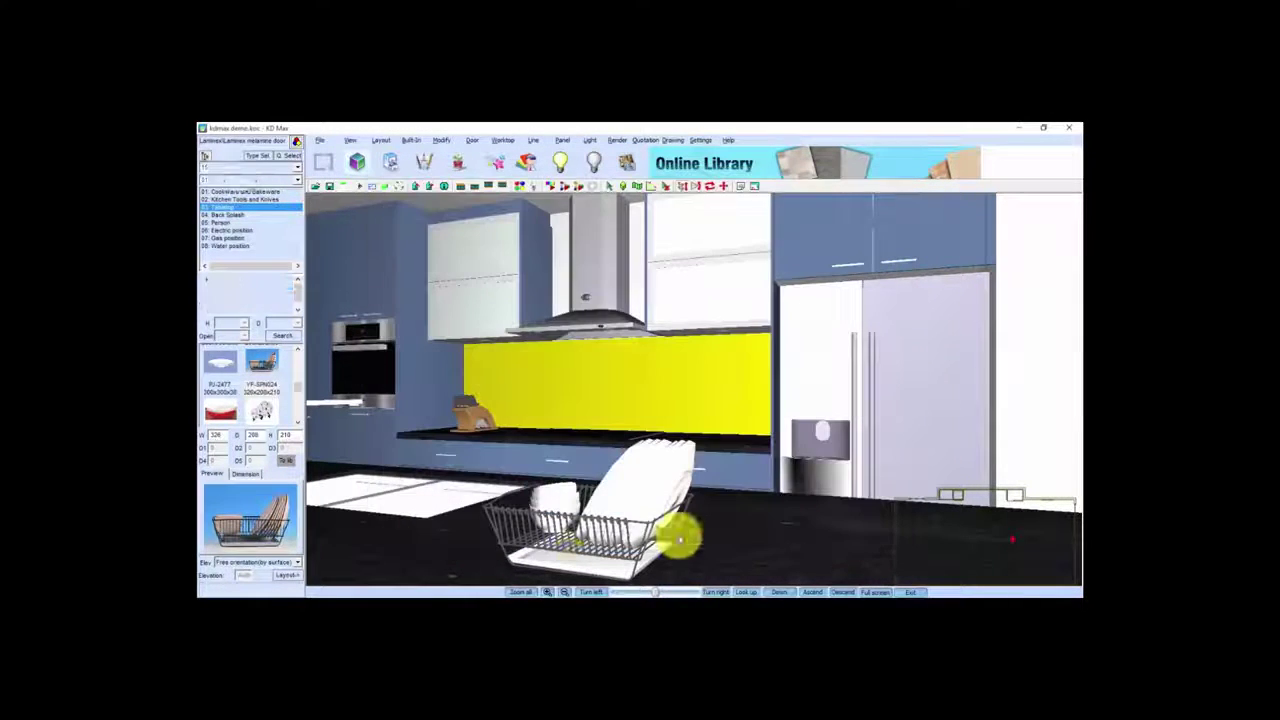
- Place the tea set stand on the back worktop in front of the yellow splashback, near the fridge
click(287, 576)
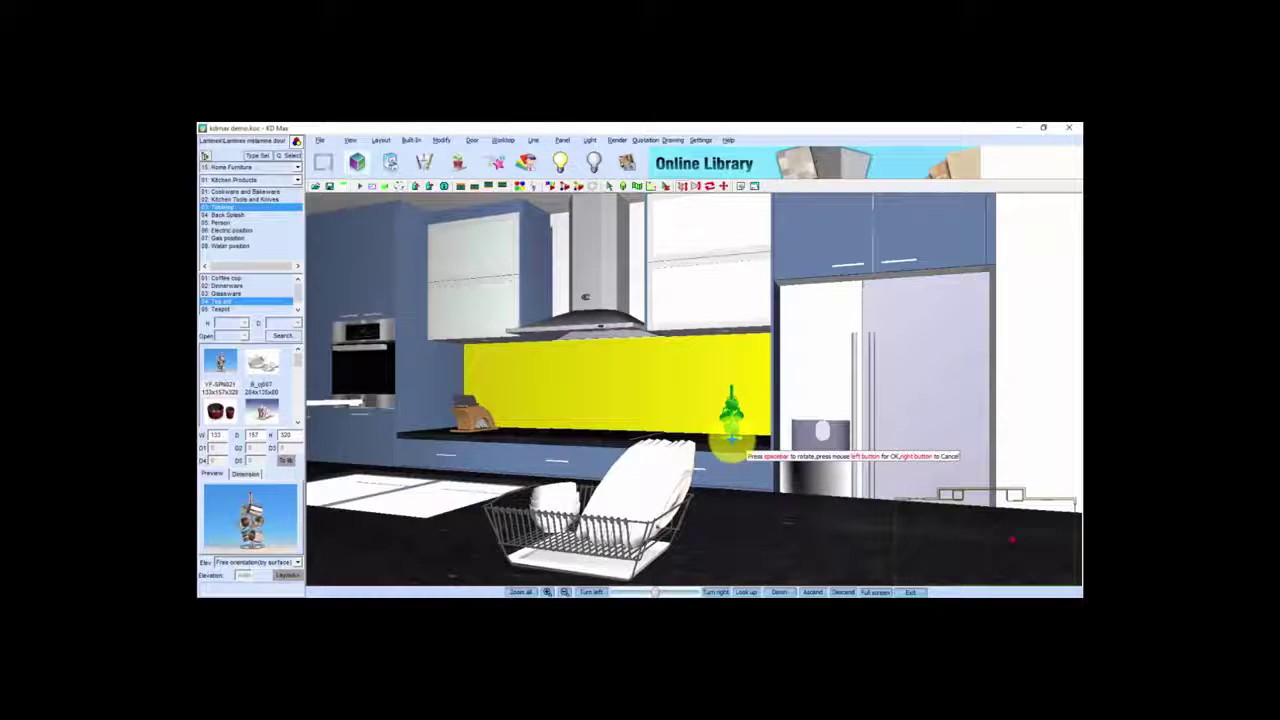
scroll(737, 437, down, 3)
click(728, 442)
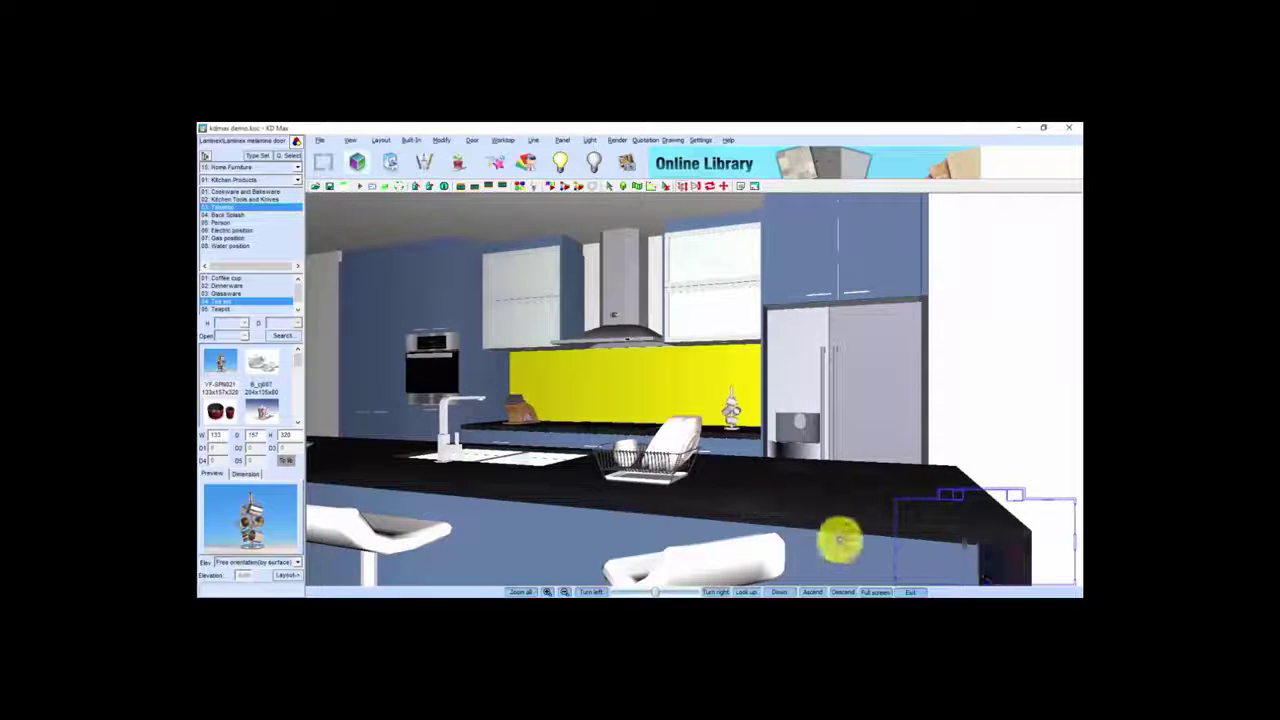
- Turn the camera towards the empty floor area by the window and filter the product styles to Dining Products
click(1017, 560)
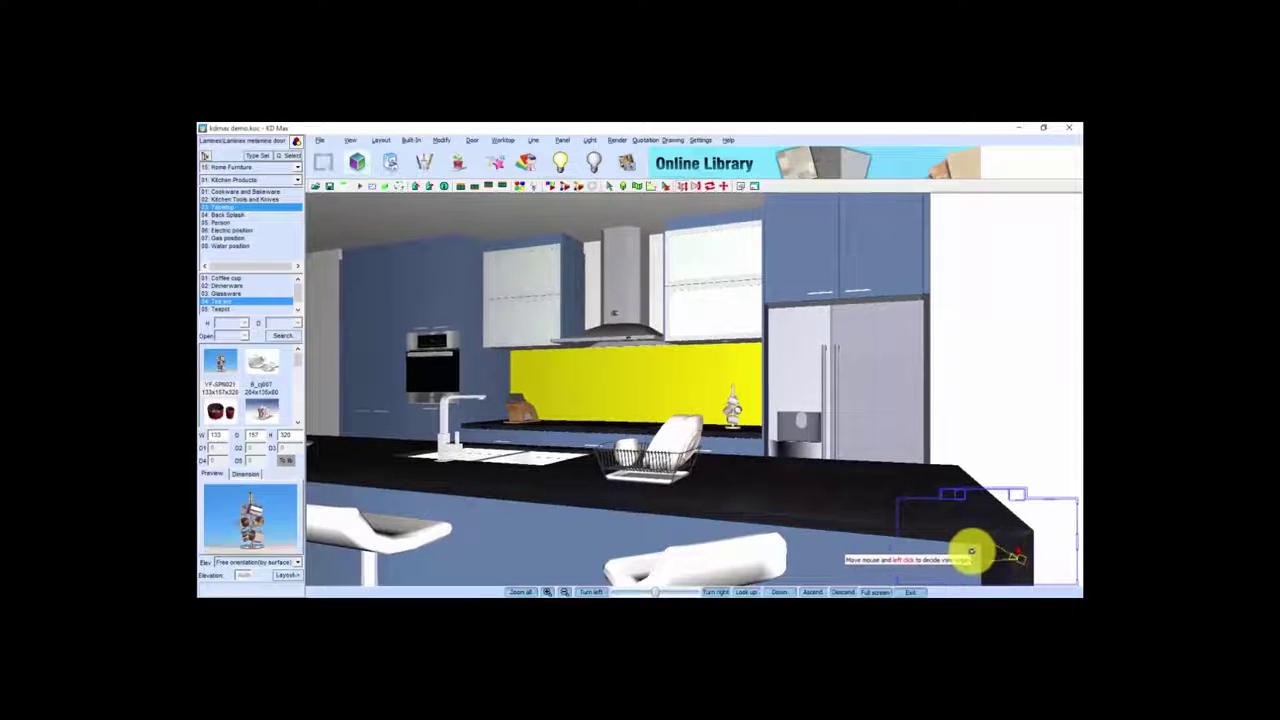
click(971, 551)
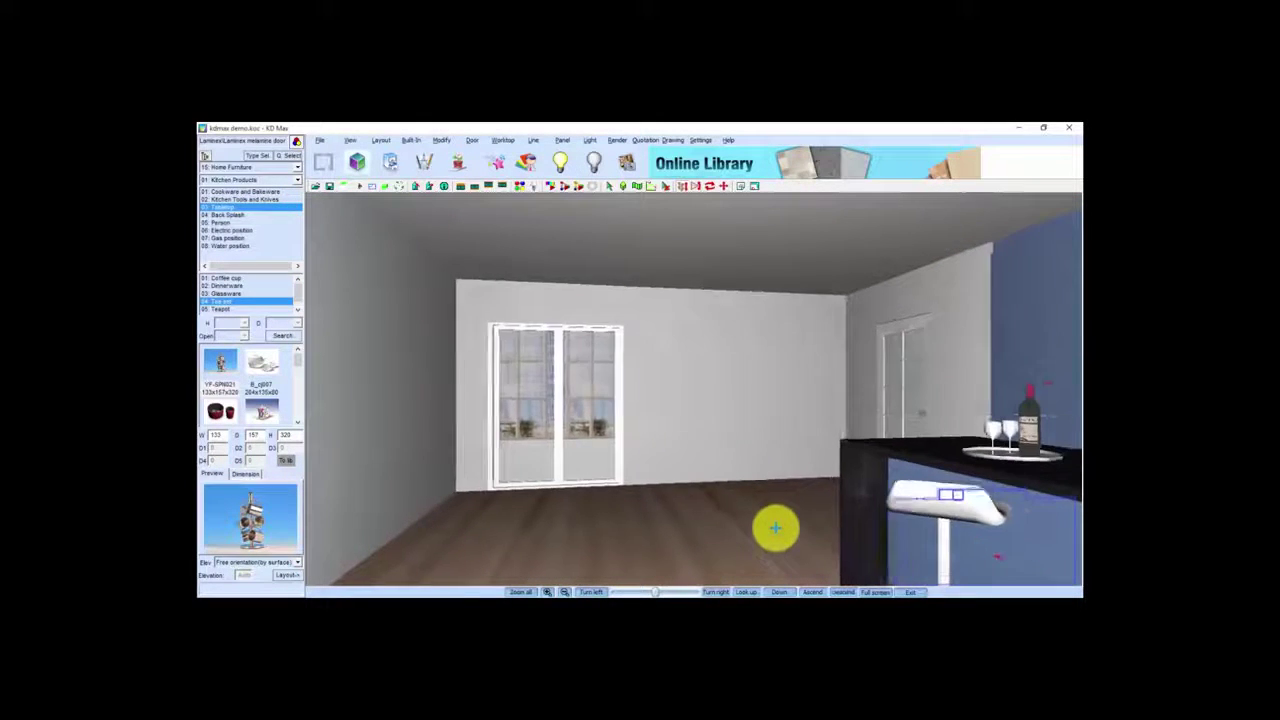
click(256, 155)
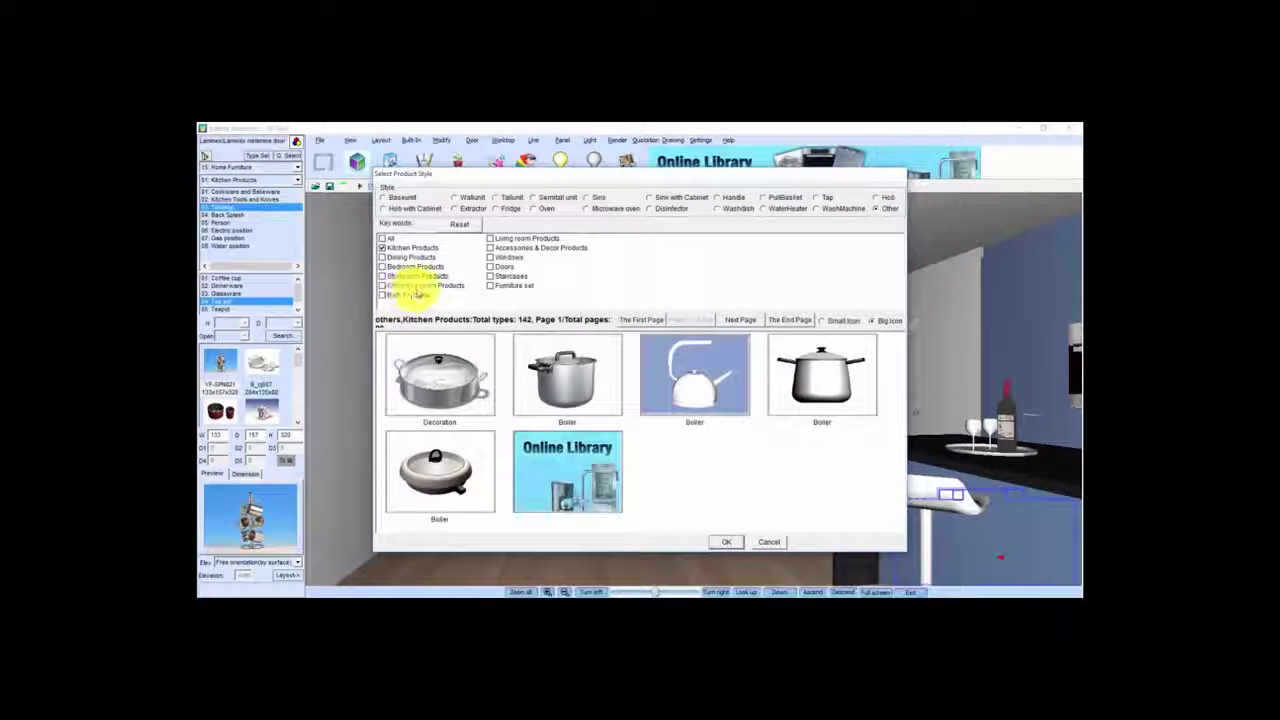
click(382, 257)
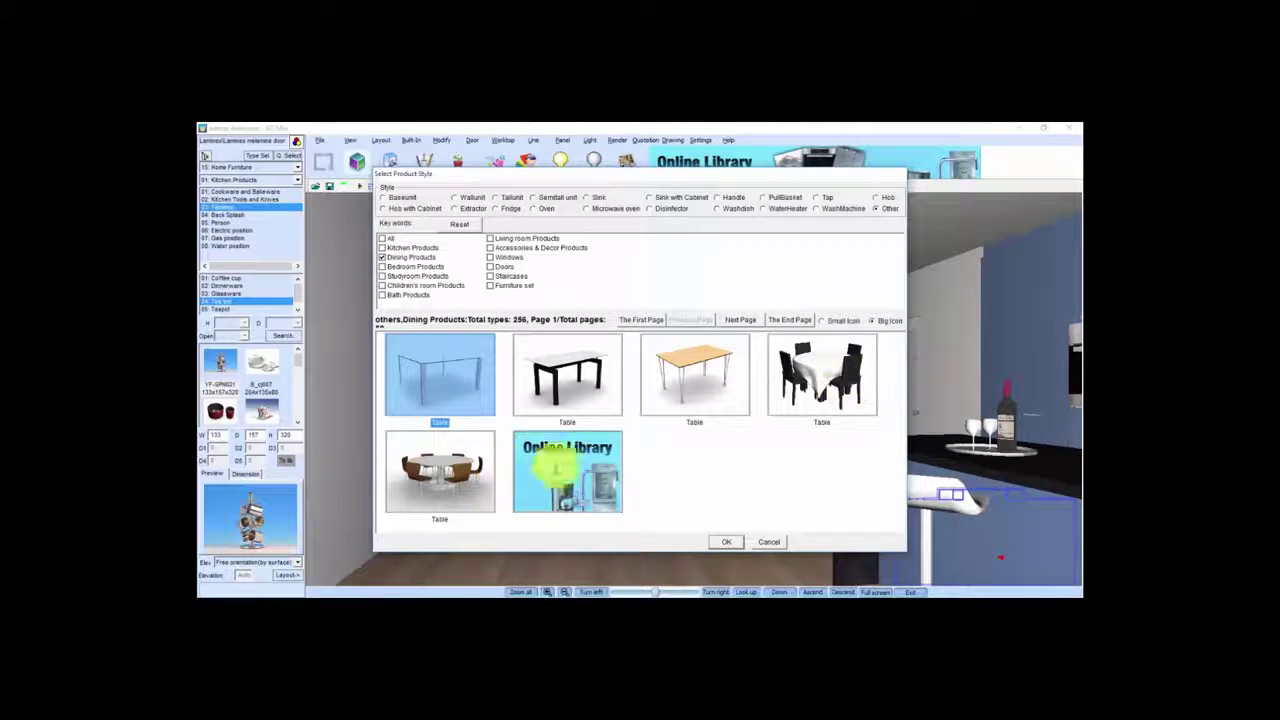
- Look through the dining tables and chairs in the Dining Products for a suitable dining set
click(745, 320)
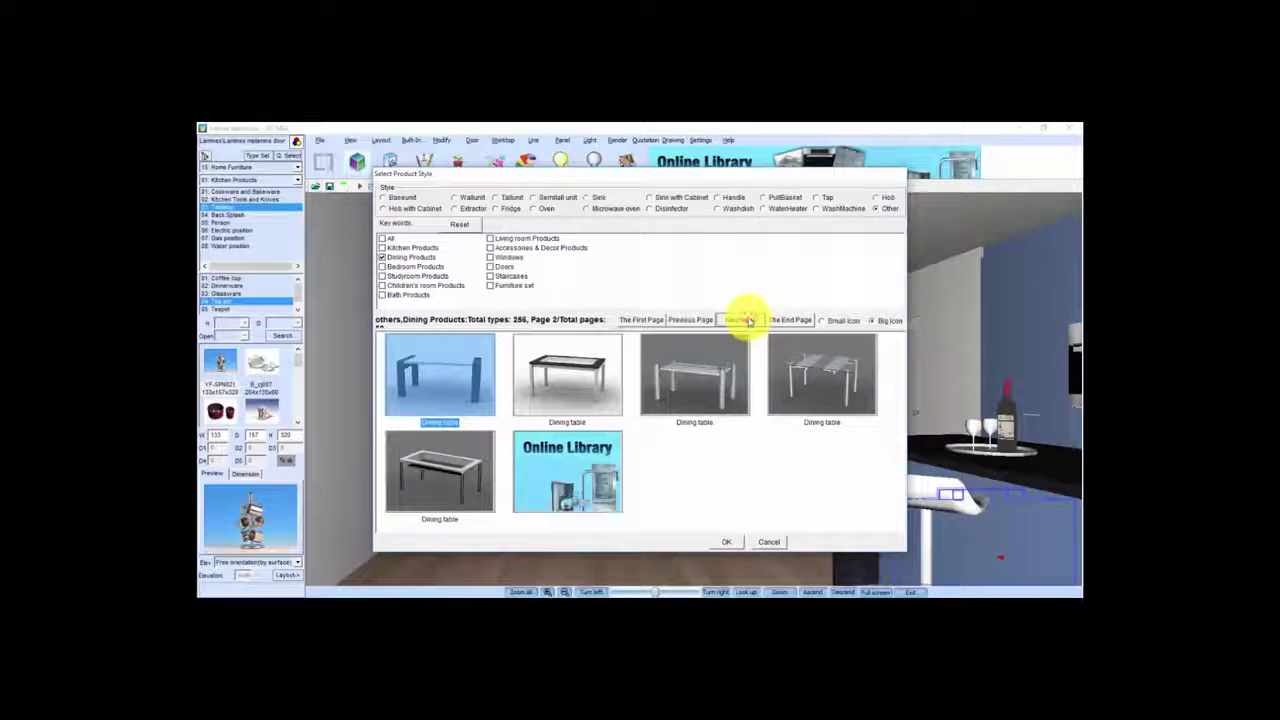
click(745, 320)
click(745, 320)
click(745, 320)
click(745, 320)
click(745, 320)
click(745, 320)
click(745, 320)
click(745, 320)
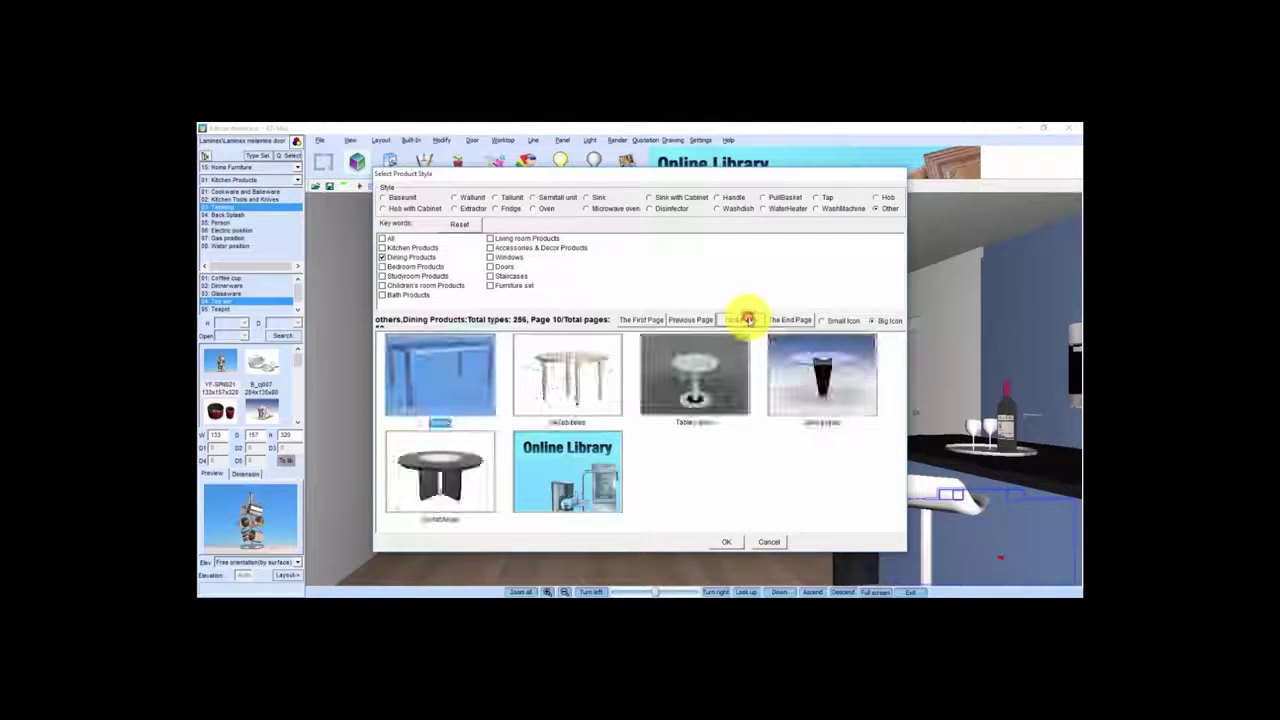
click(692, 322)
click(743, 320)
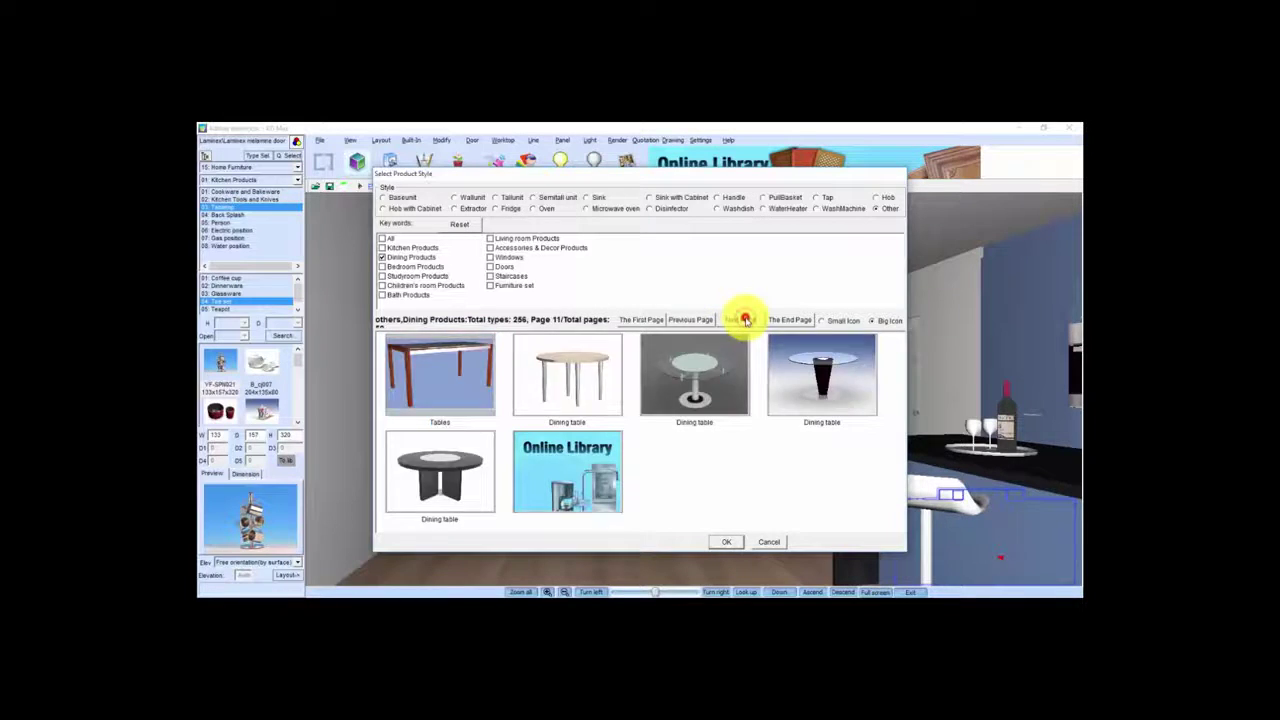
click(744, 320)
click(745, 320)
click(745, 320)
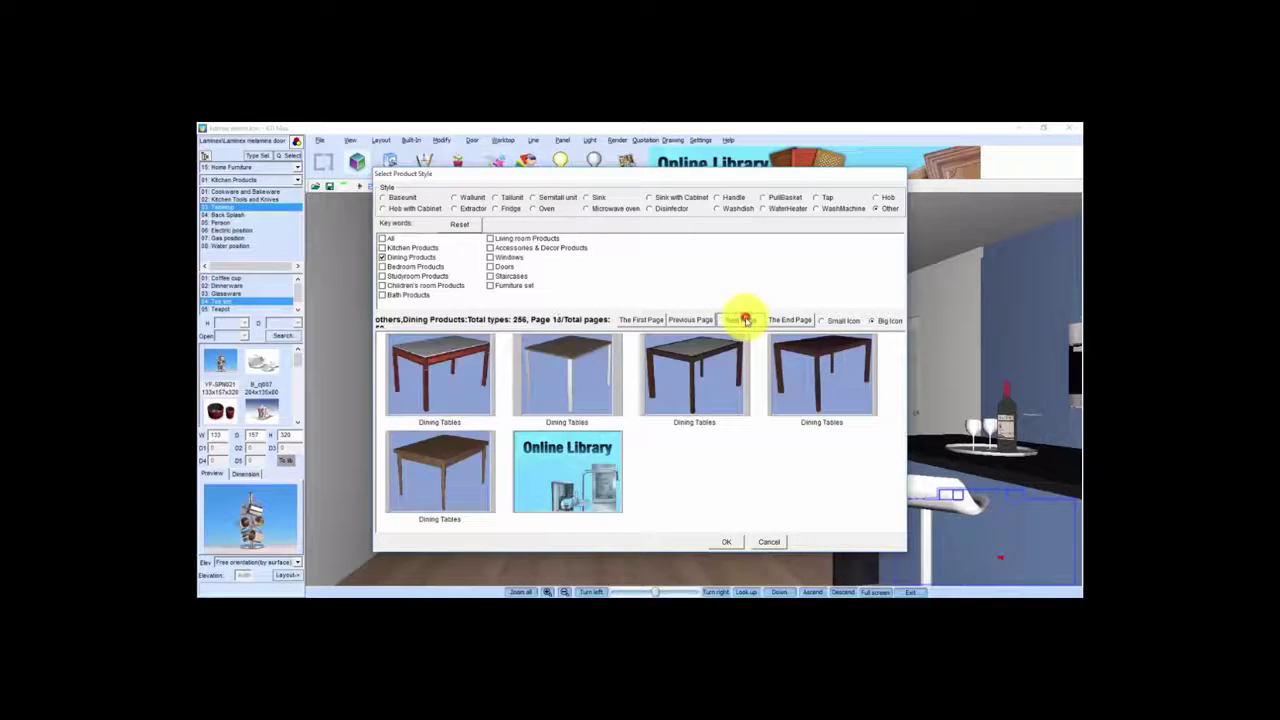
click(745, 320)
click(745, 320)
click(745, 320)
click(745, 320)
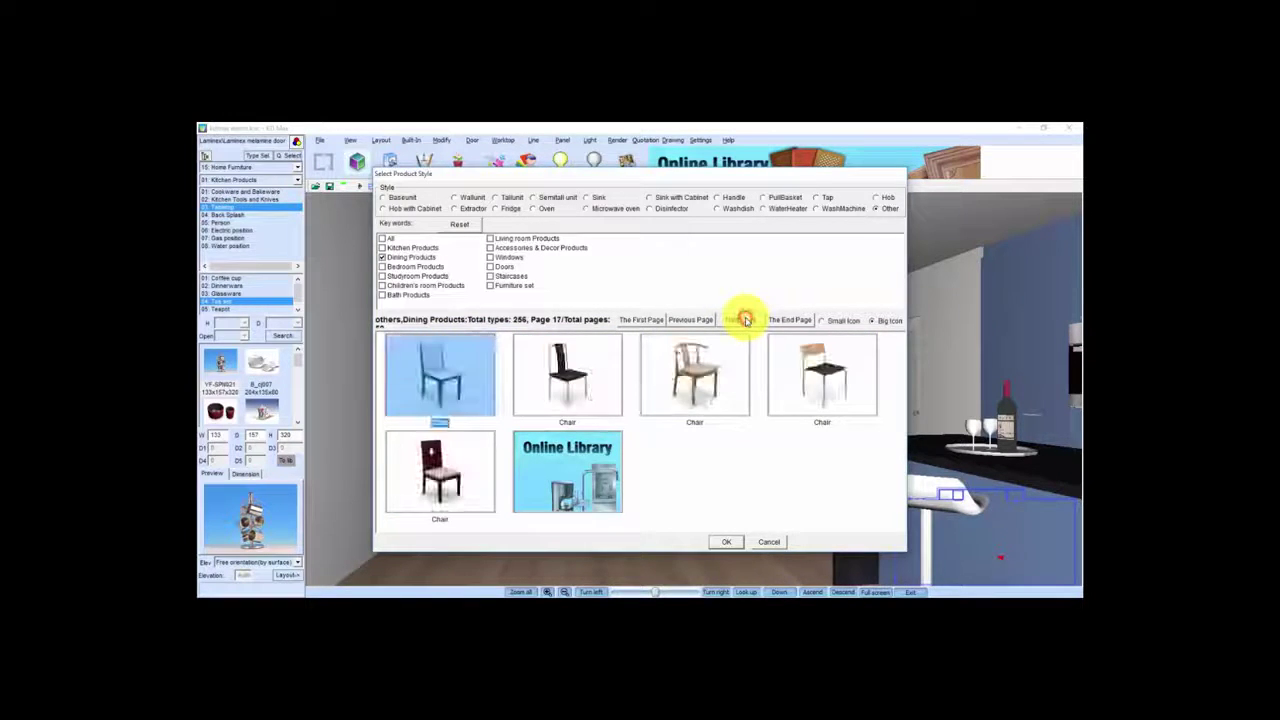
click(745, 320)
click(745, 320)
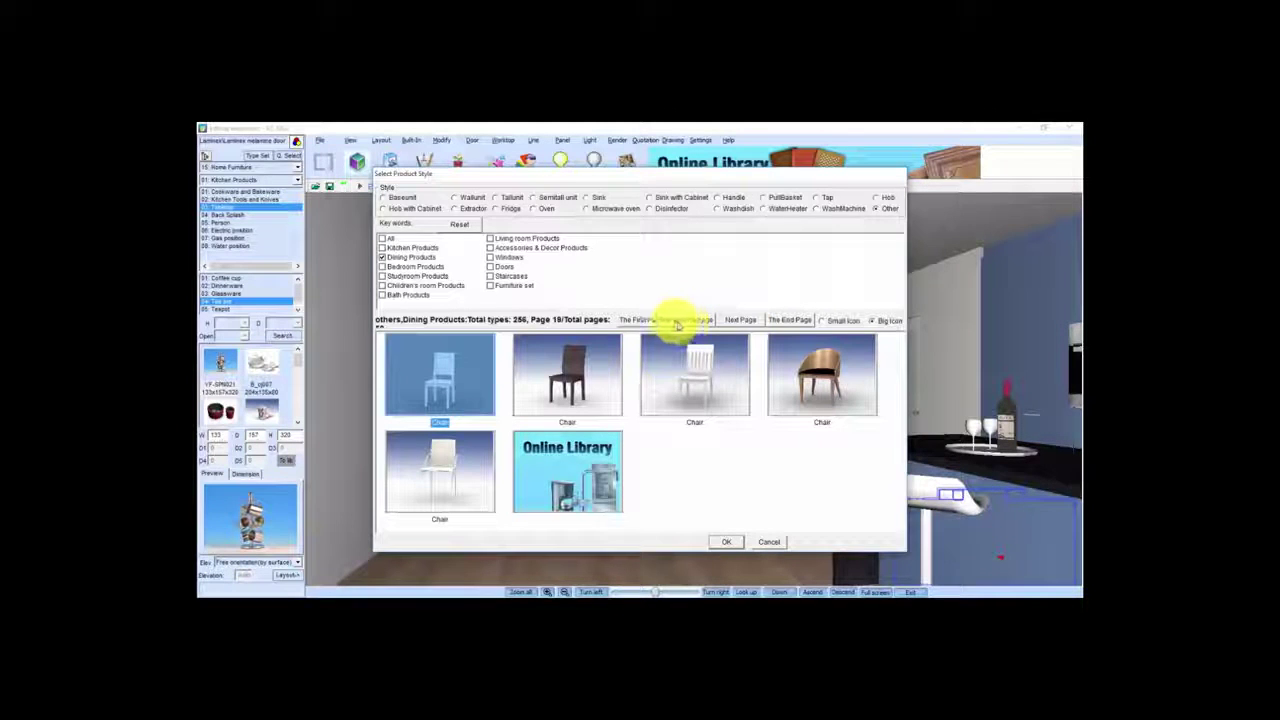
- Choose the round dining table with white cloth and black chairs and place it on the floor in front of the window
click(640, 320)
click(812, 400)
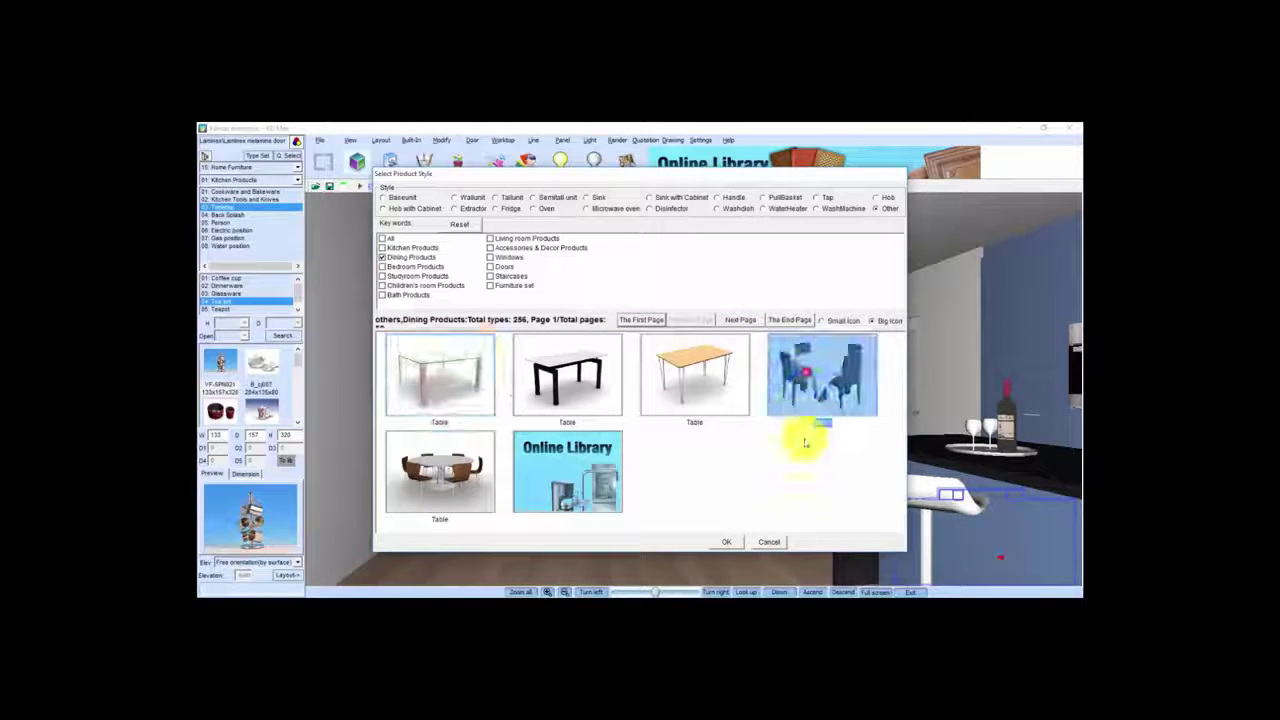
click(726, 541)
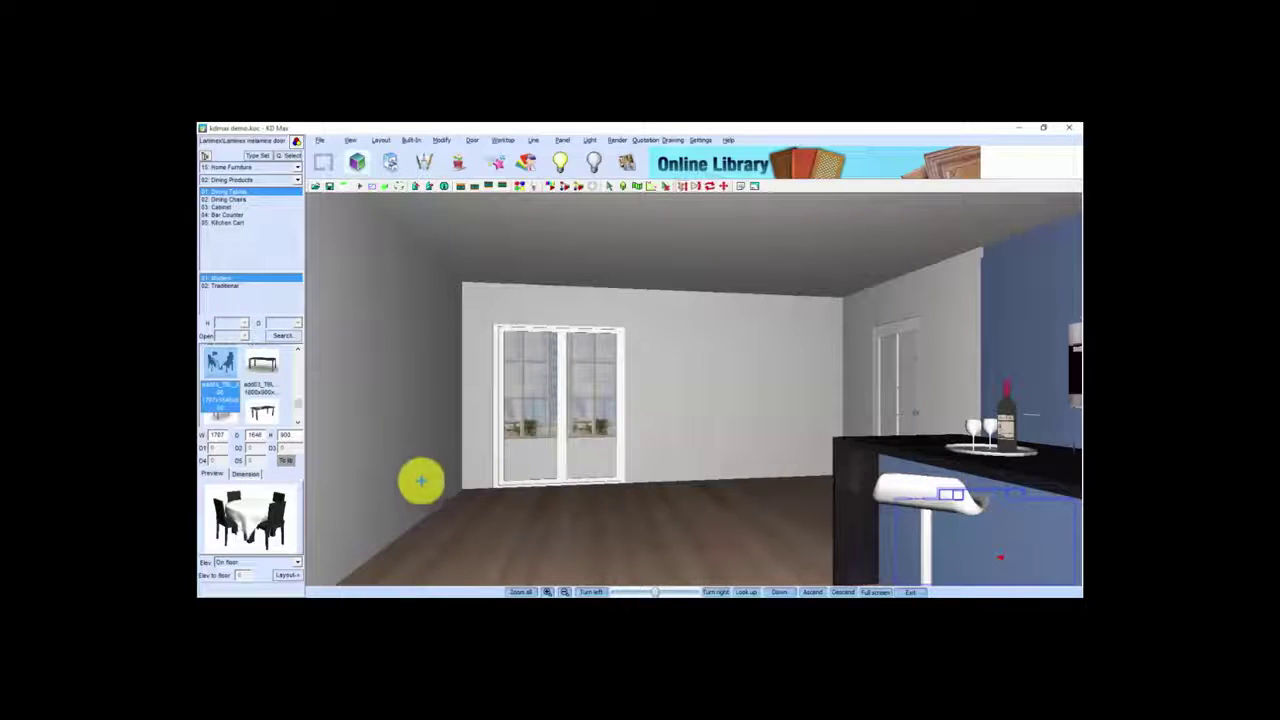
click(285, 577)
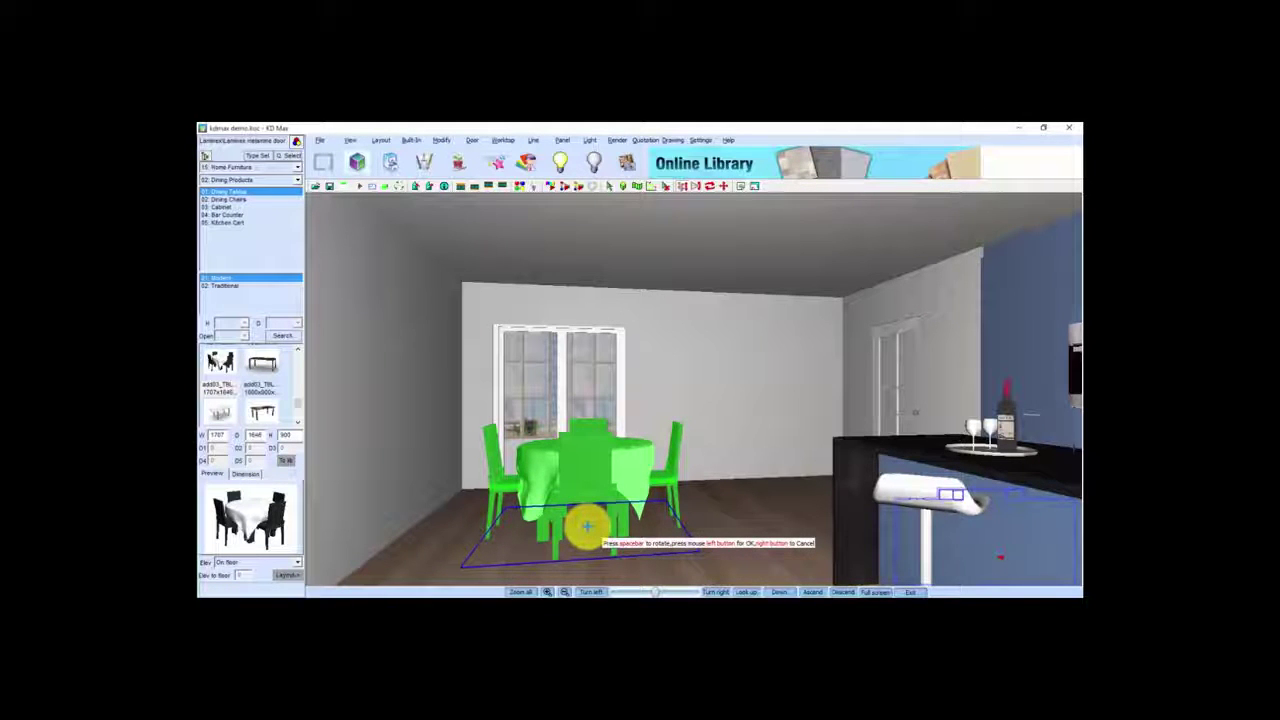
click(596, 528)
- Turn the camera to show the whole island with its bar stools and run the lighting calculation on the scene
drag(640, 513, 551, 438)
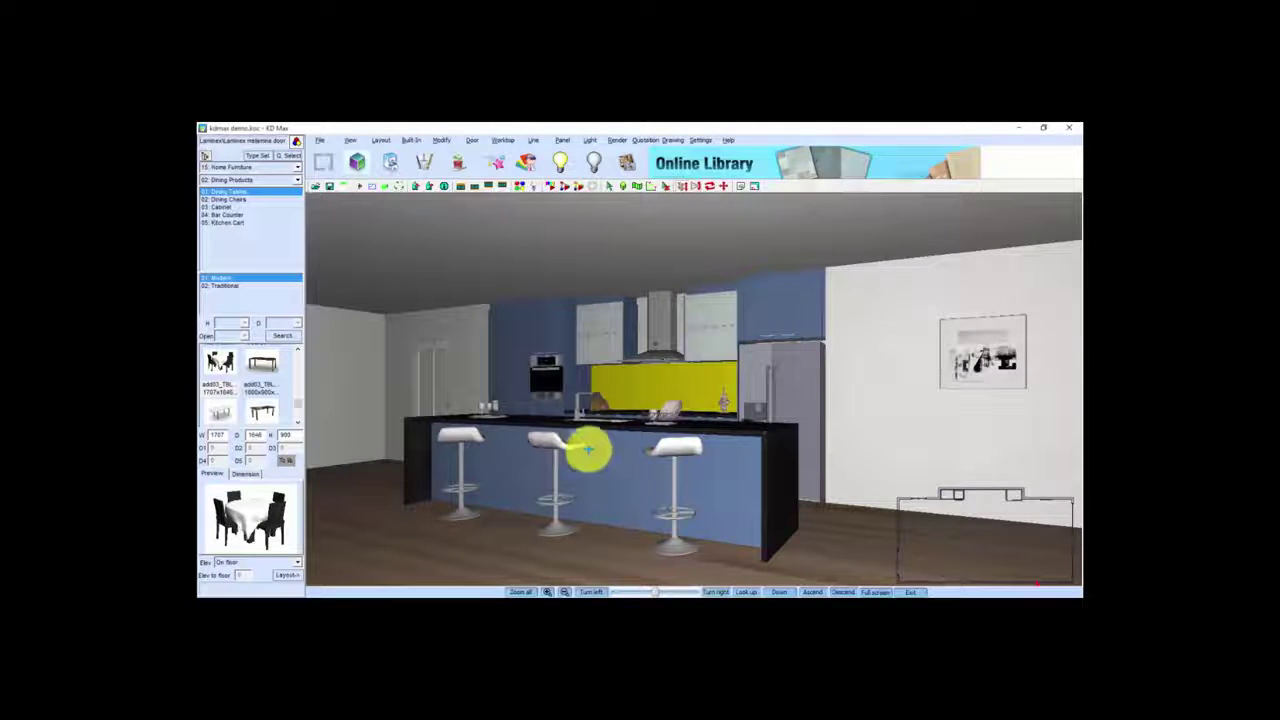
click(560, 163)
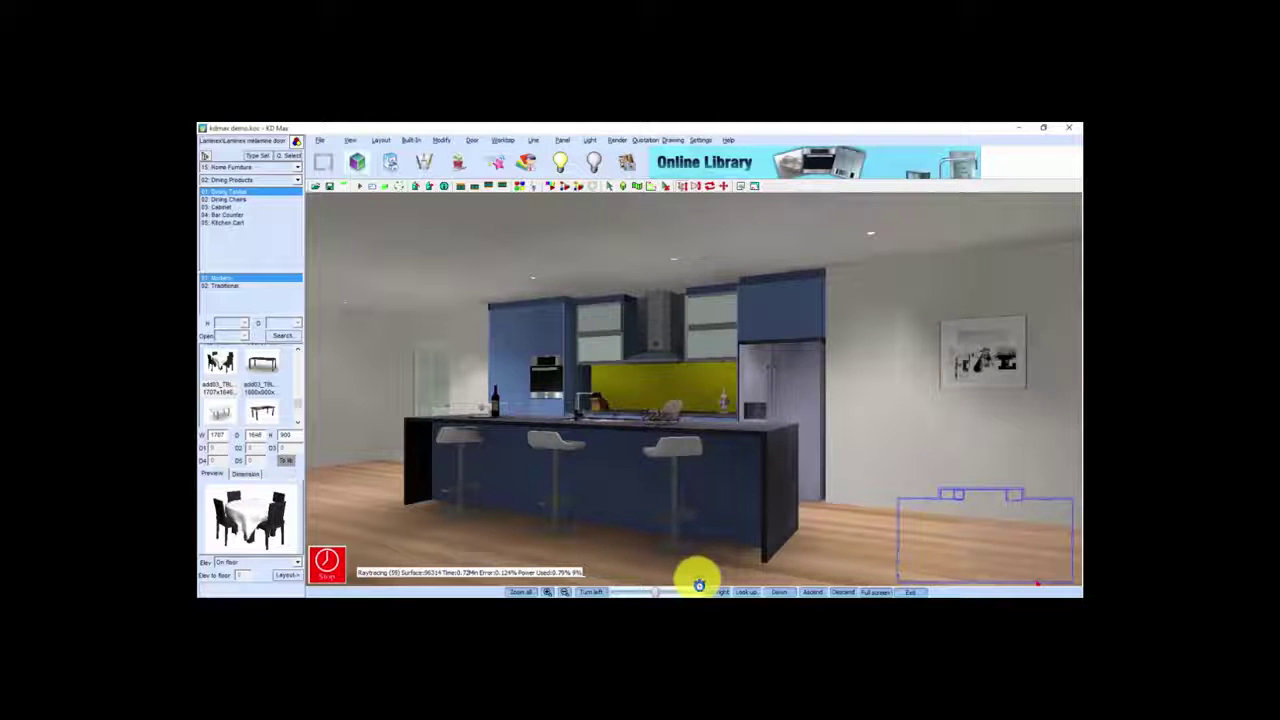
mouse_move(720, 592)
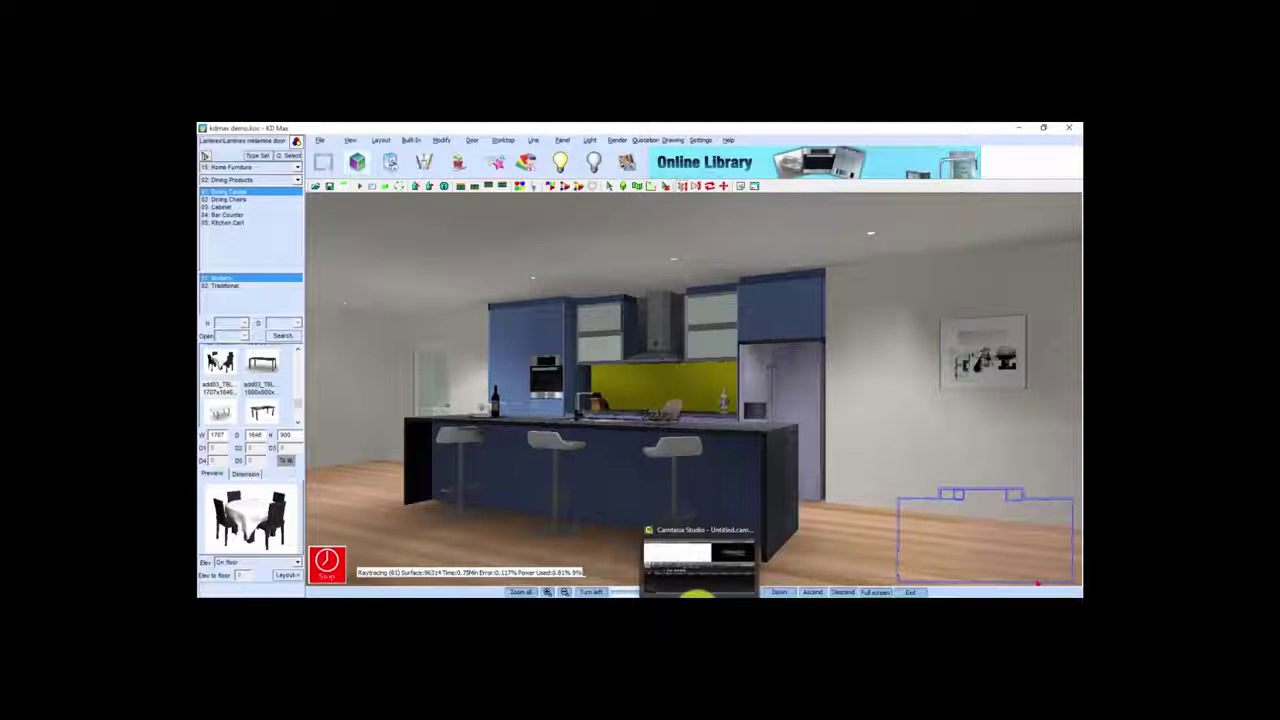
click(740, 588)
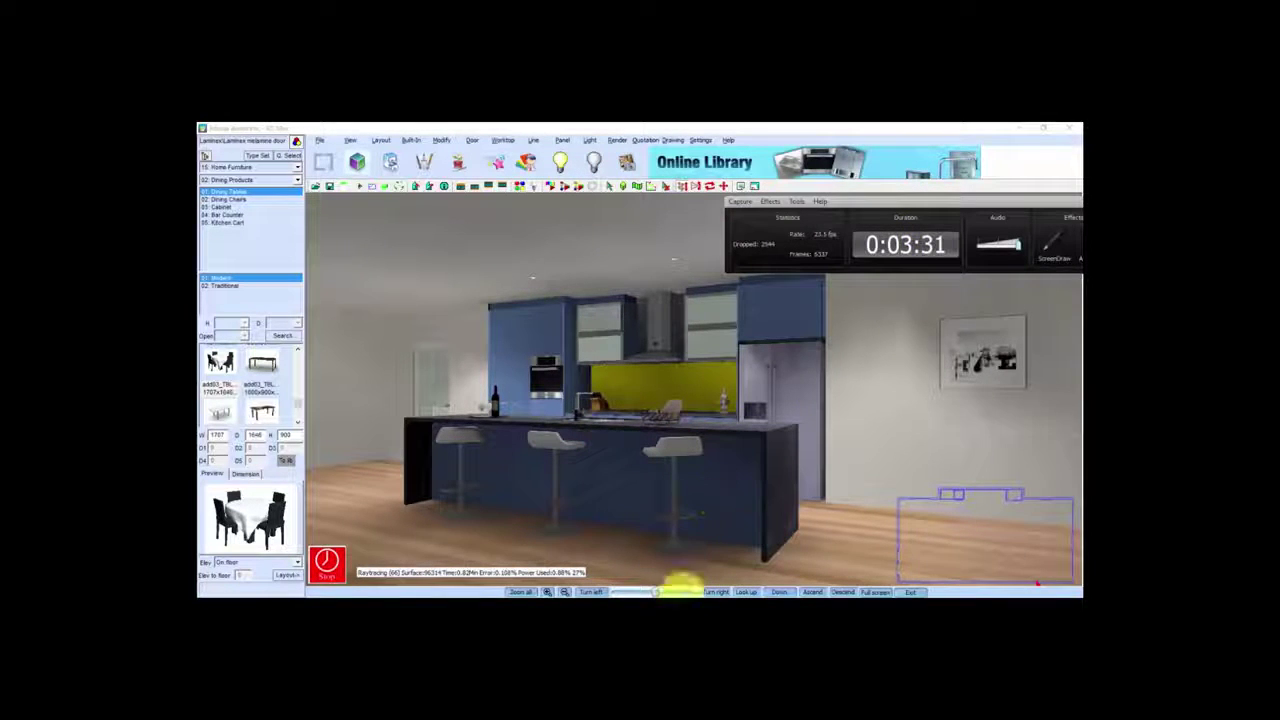
click(716, 592)
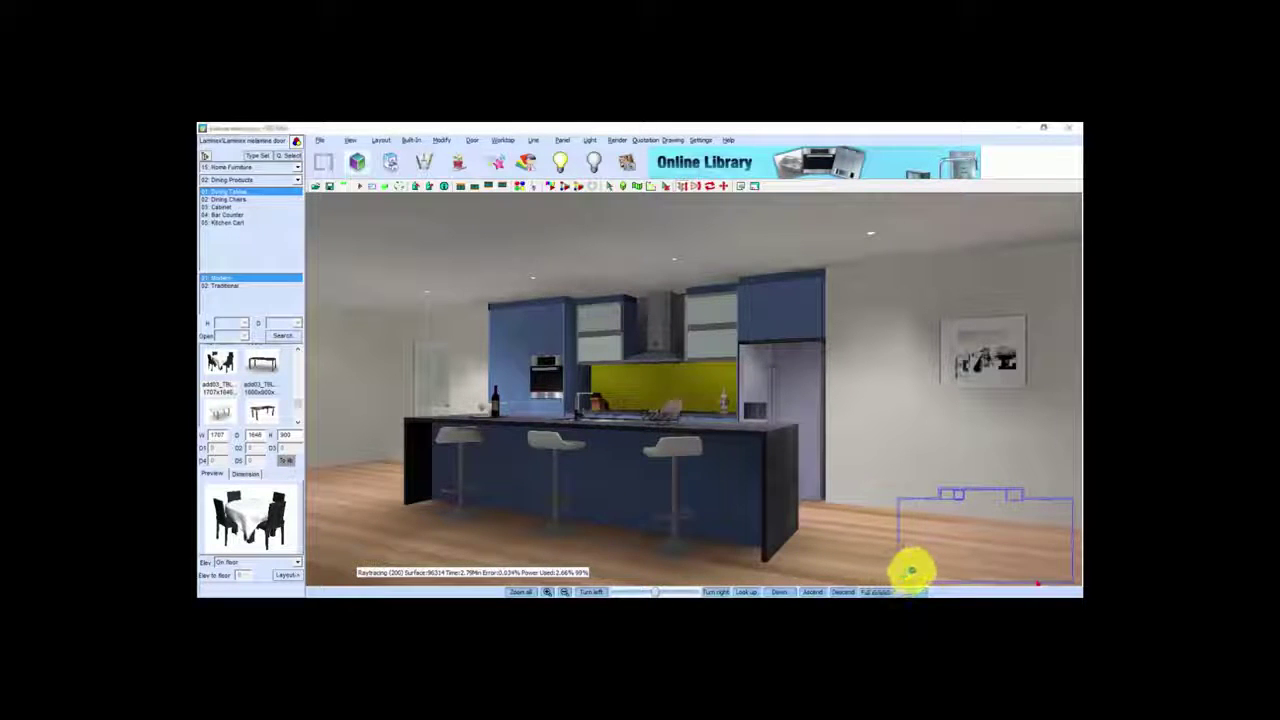
- Render a high quality effect of the kitchen seen from behind the dining table and save it as a JPG in New folder (2)
click(953, 527)
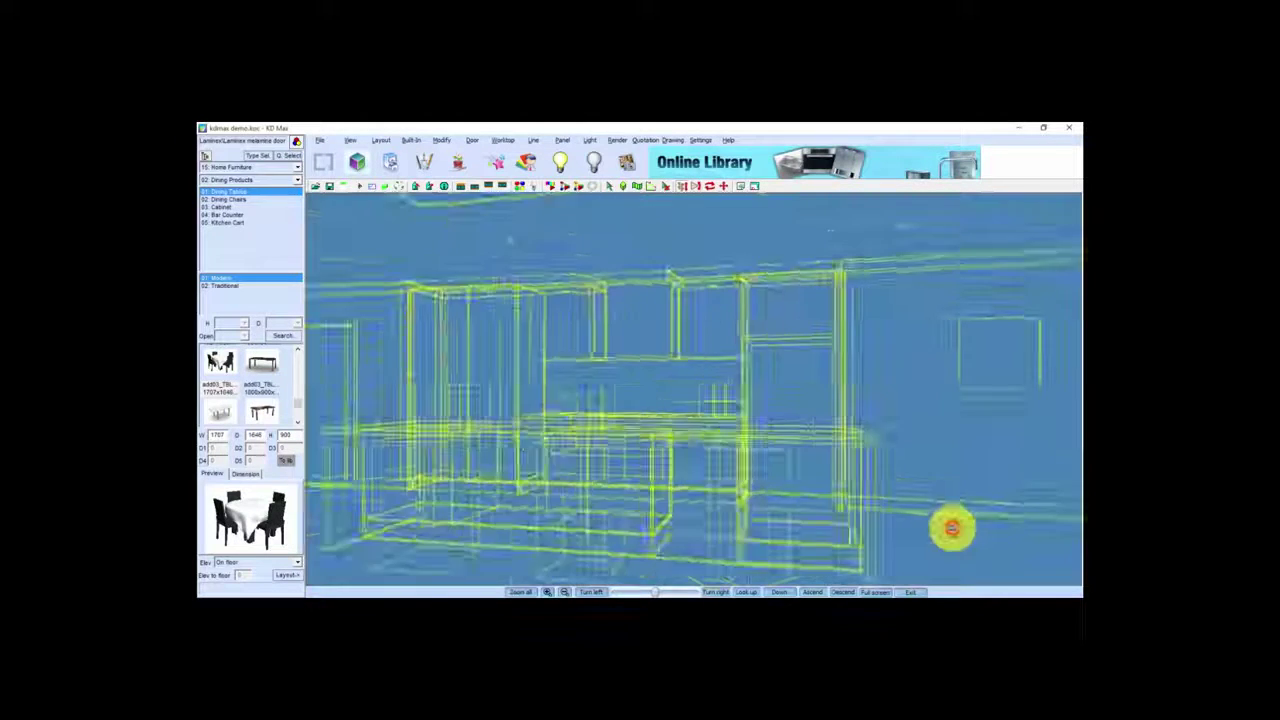
click(652, 476)
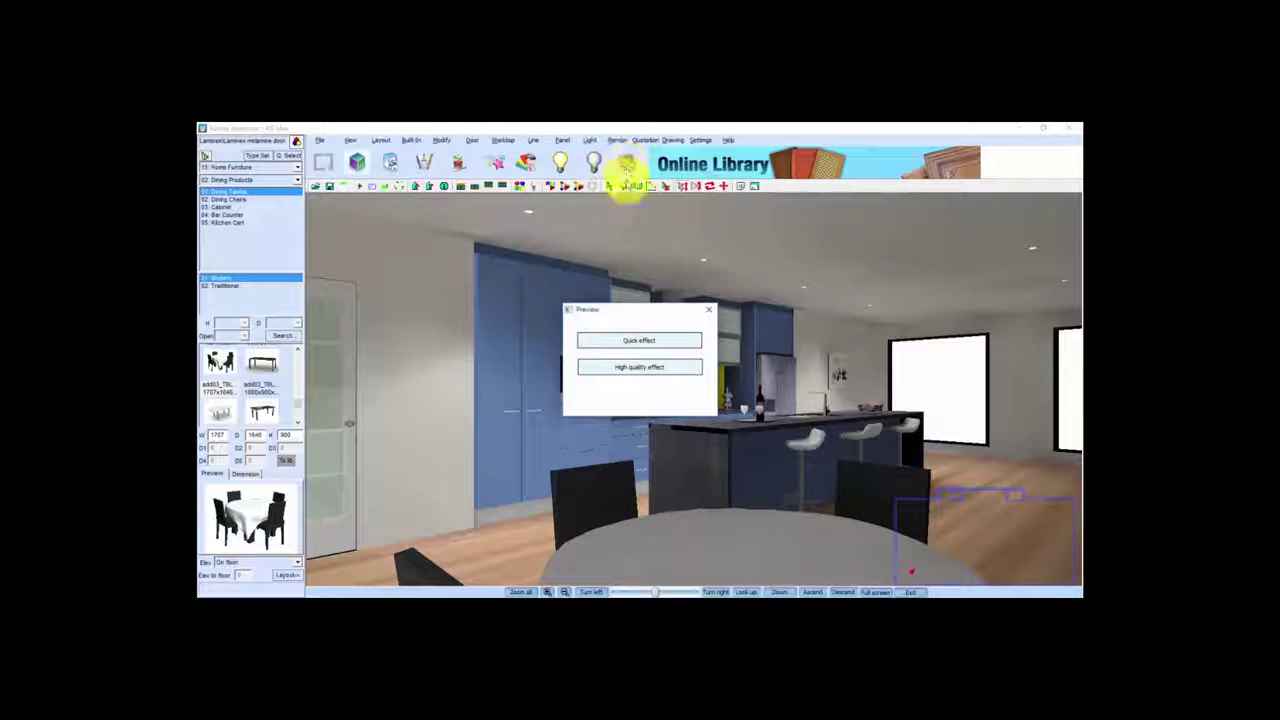
click(640, 368)
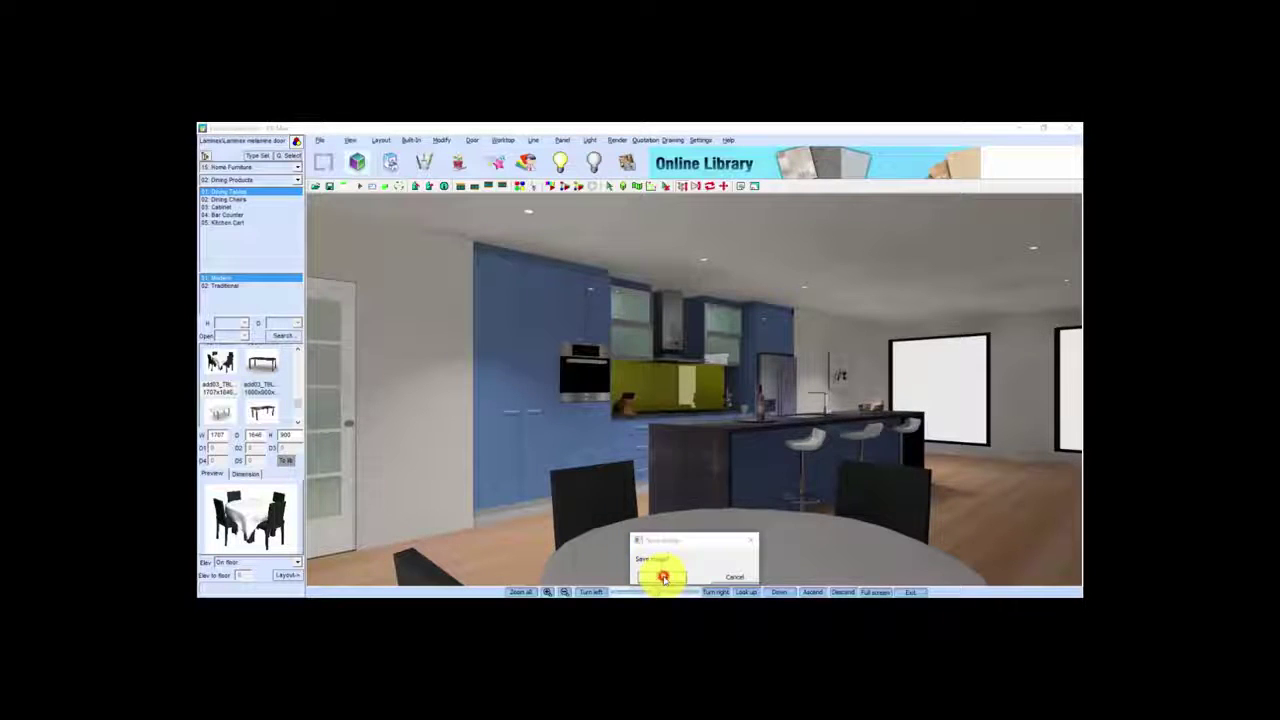
click(662, 577)
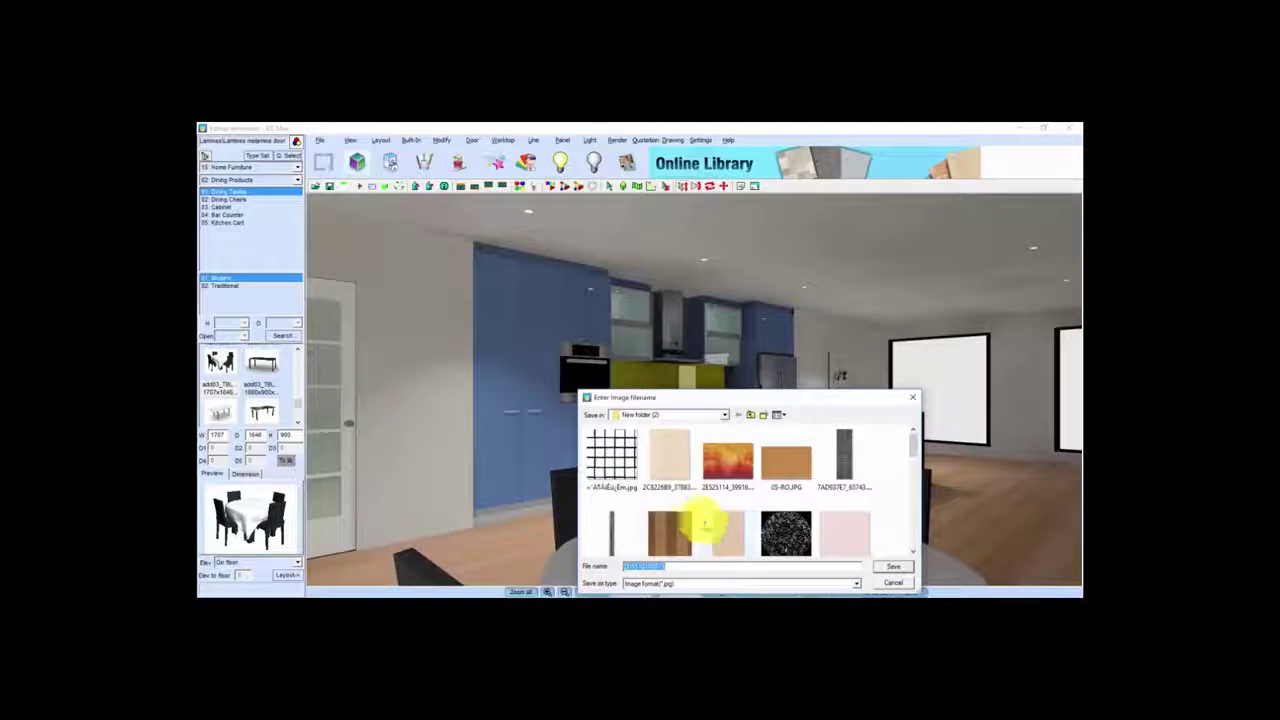
click(897, 567)
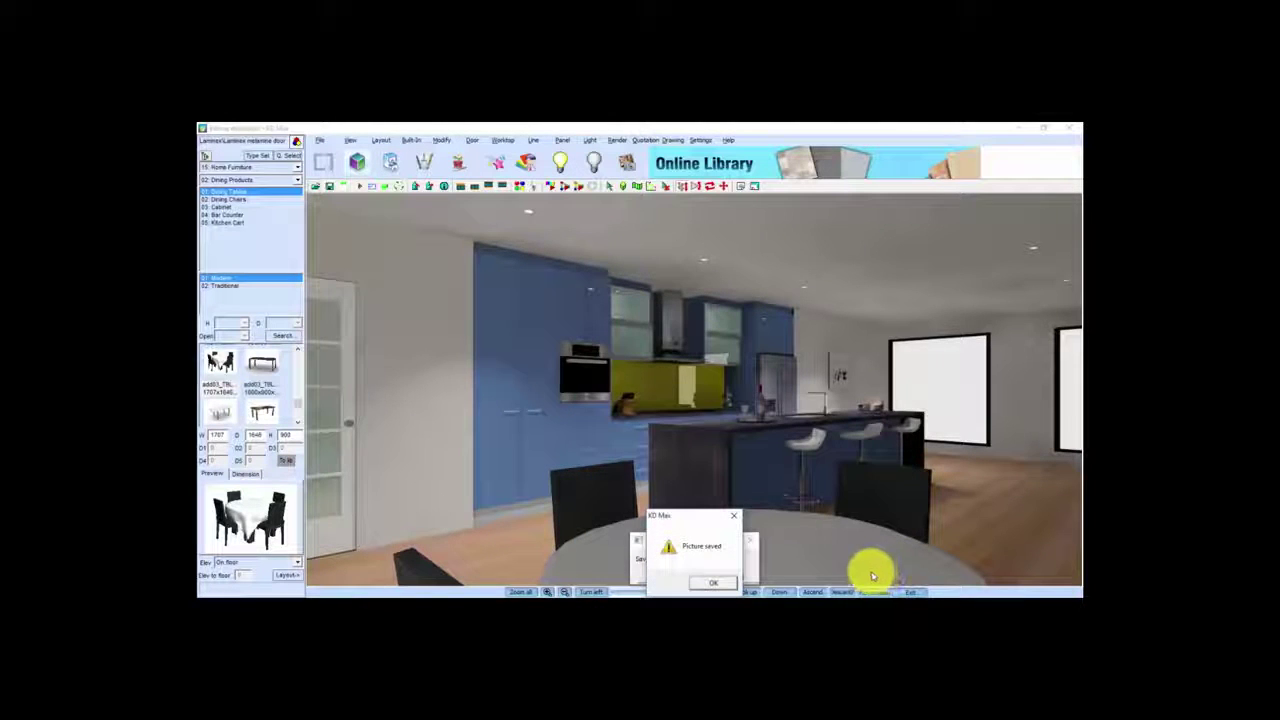
click(708, 582)
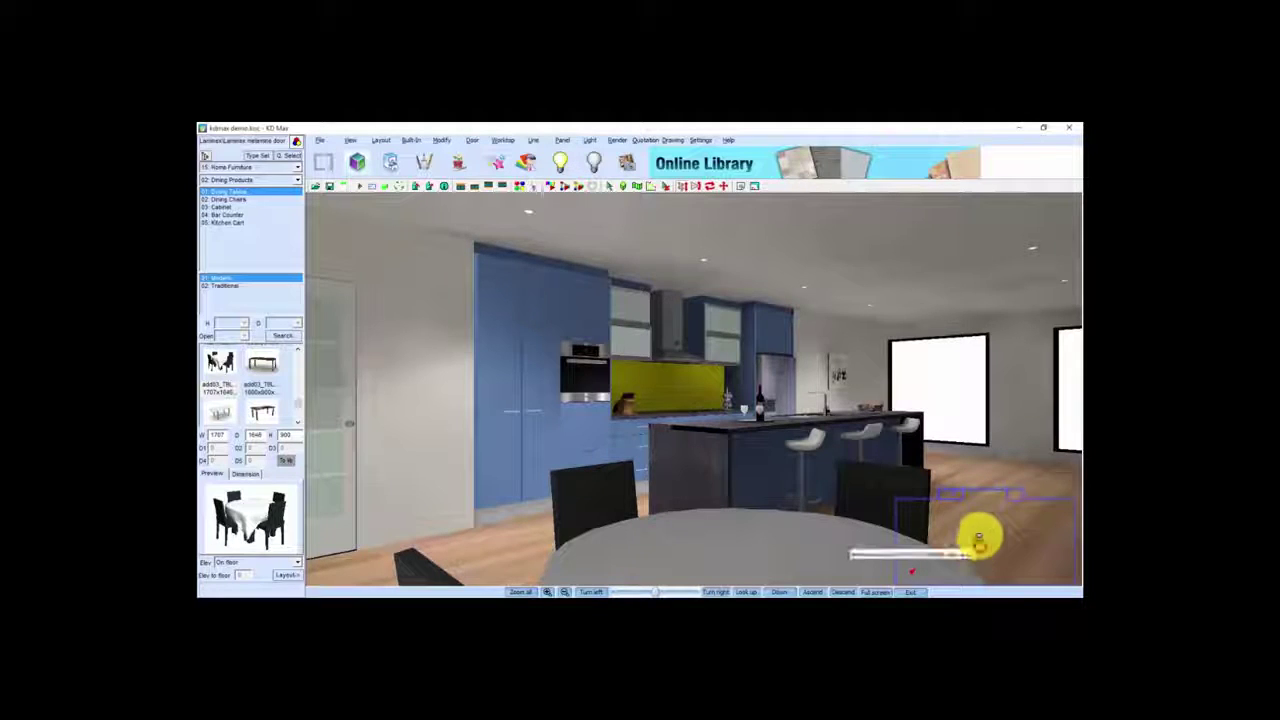
- Frame the kitchen front-on across the island worktop, render it with the high quality effect and save the JPG image
scroll(978, 530, up, 3)
scroll(740, 509, down, 4)
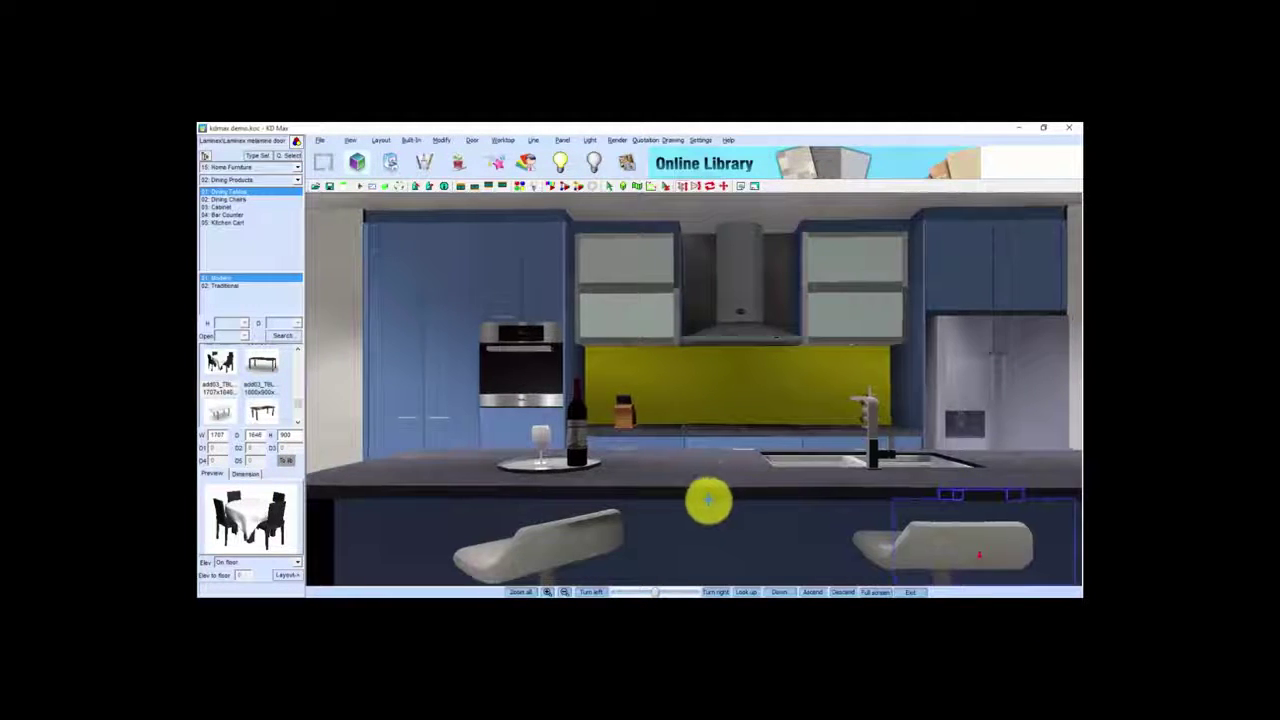
key(Right)
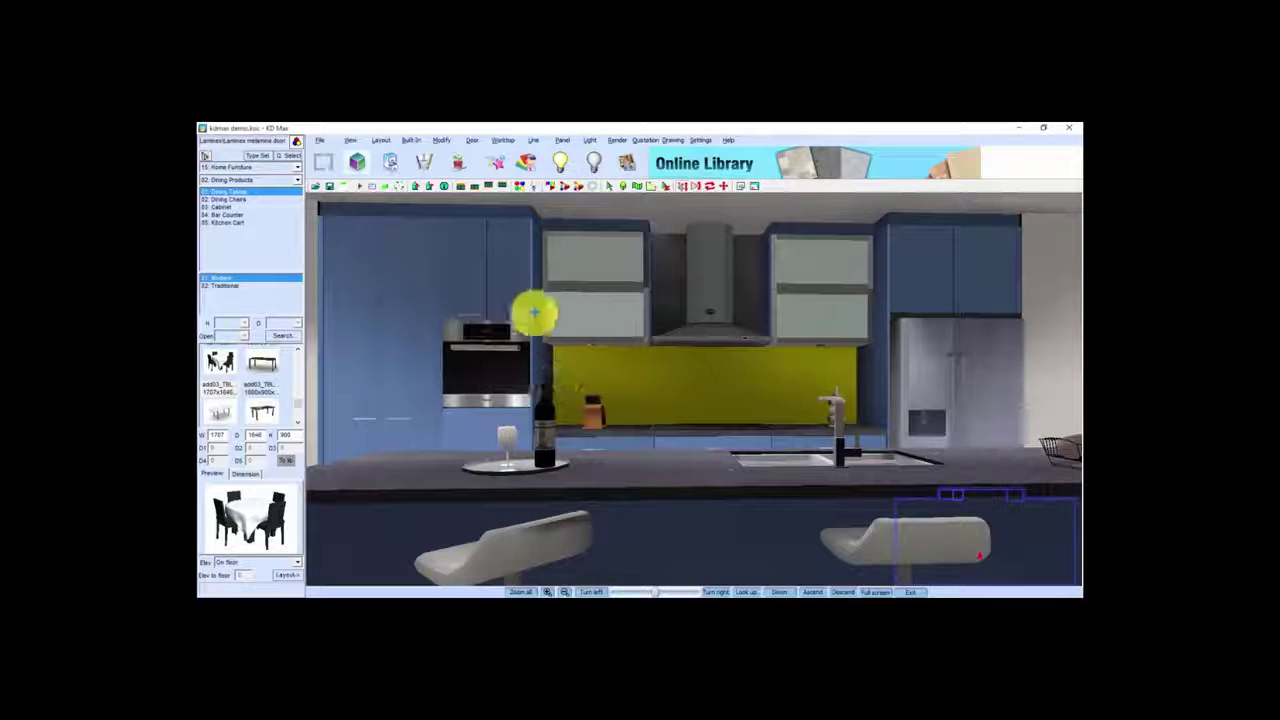
click(625, 164)
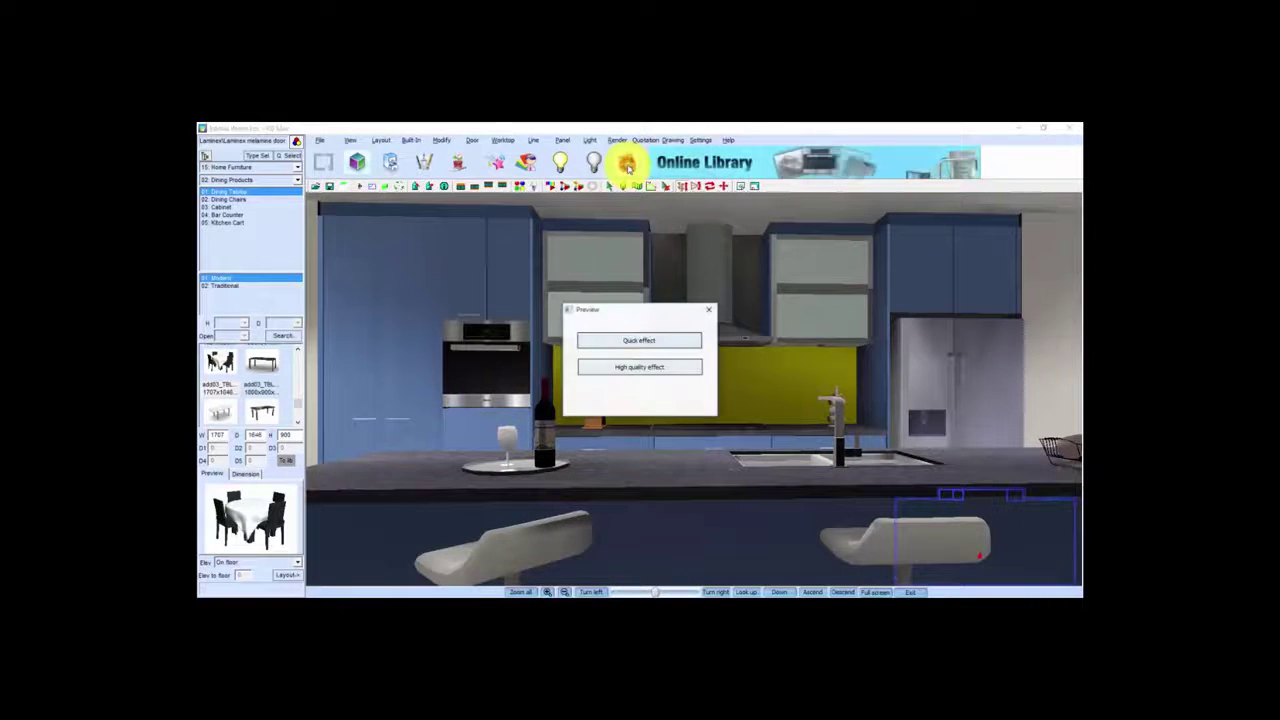
click(645, 368)
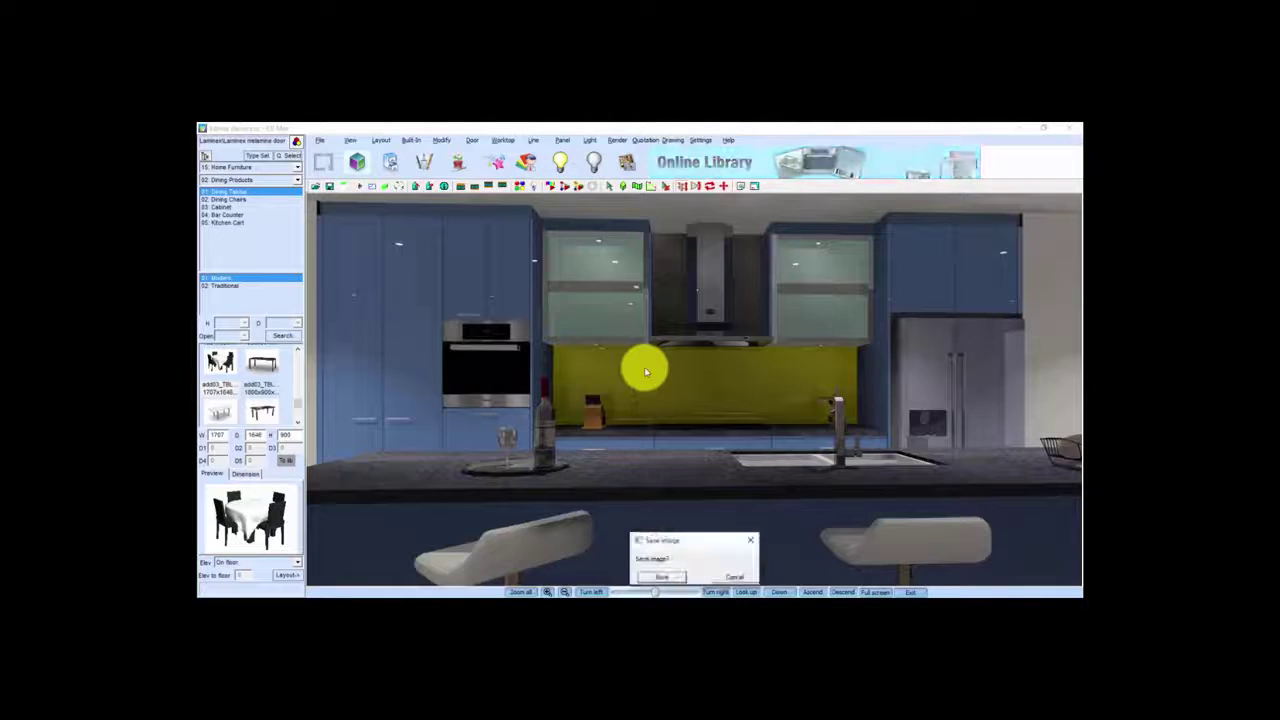
click(664, 577)
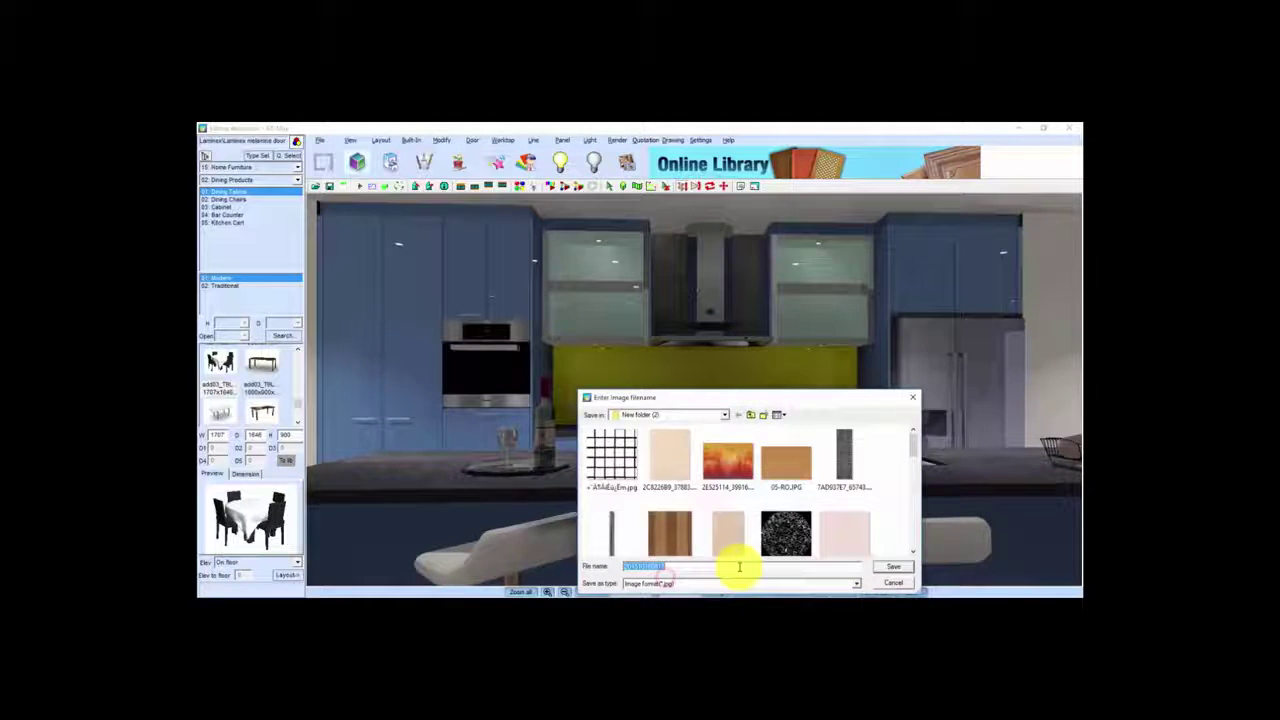
click(893, 566)
- Render a high quality angled view of the island with bar stools and the fridge wall, and save the image
drag(808, 490, 843, 486)
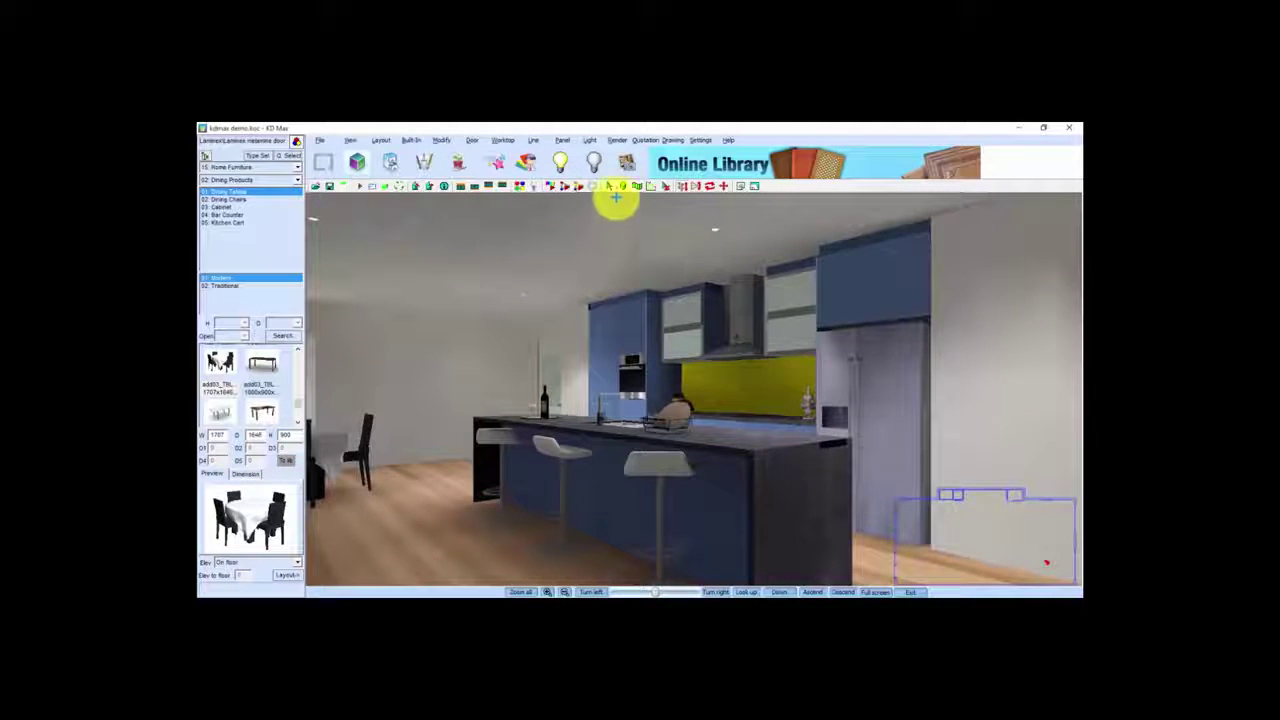
click(626, 162)
click(648, 368)
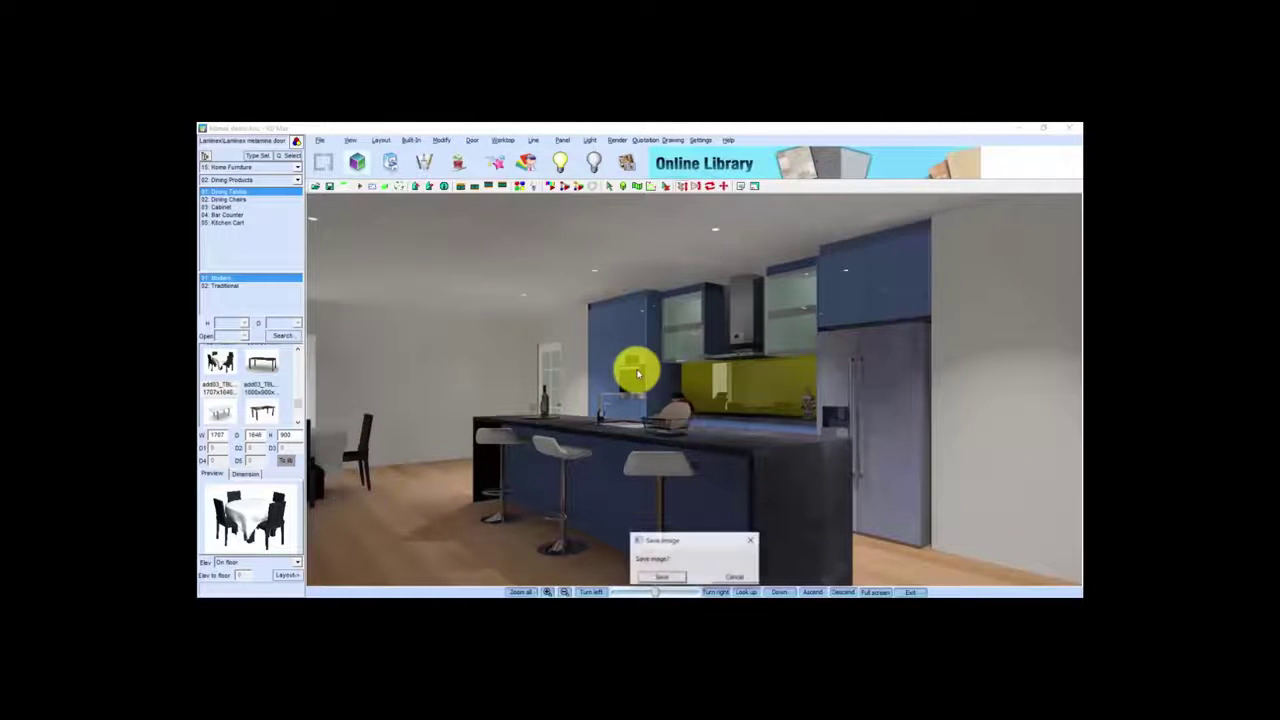
click(663, 579)
click(892, 568)
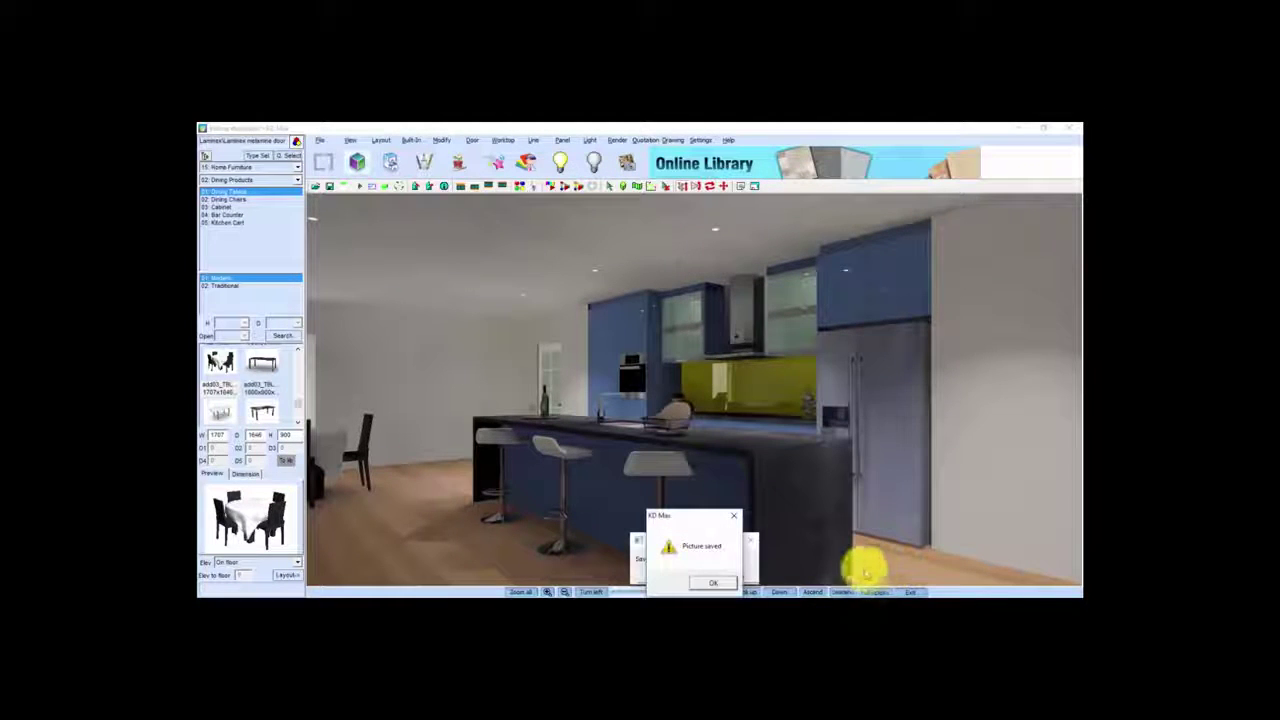
click(716, 585)
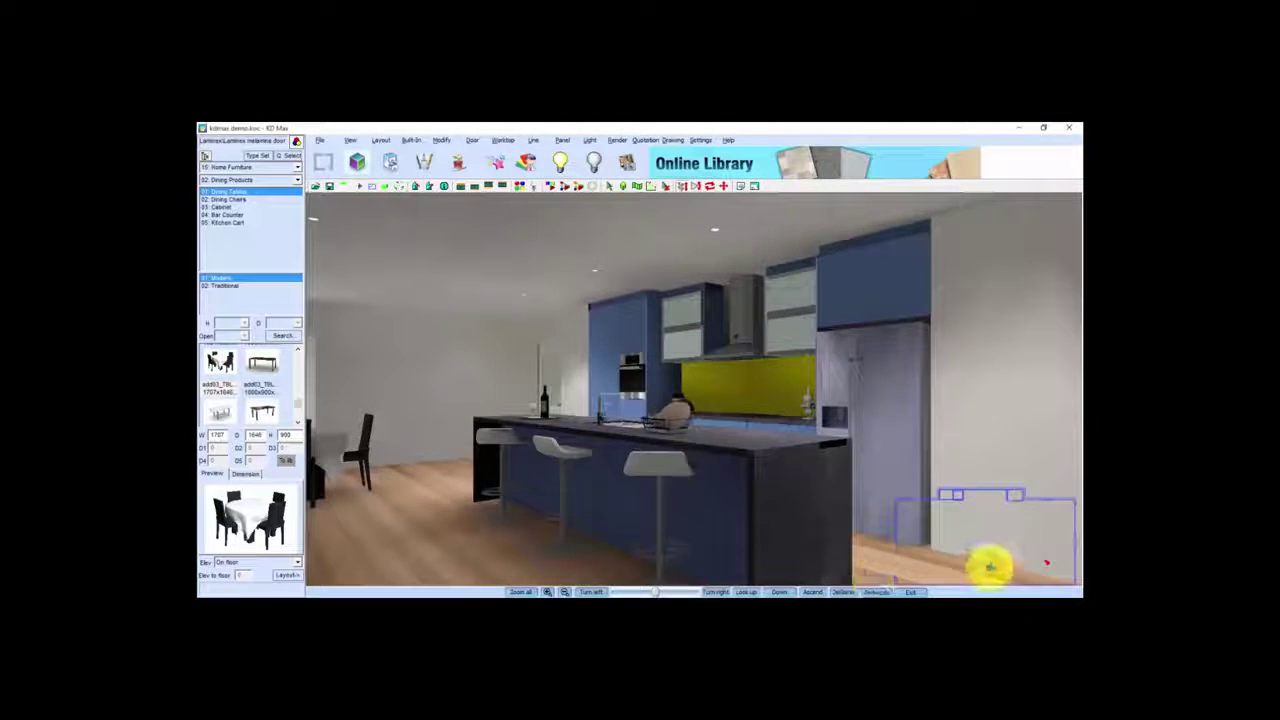
- Render a high quality view from the island's end looking along the aisle towards the dining set, and save the image
drag(1045, 545, 760, 489)
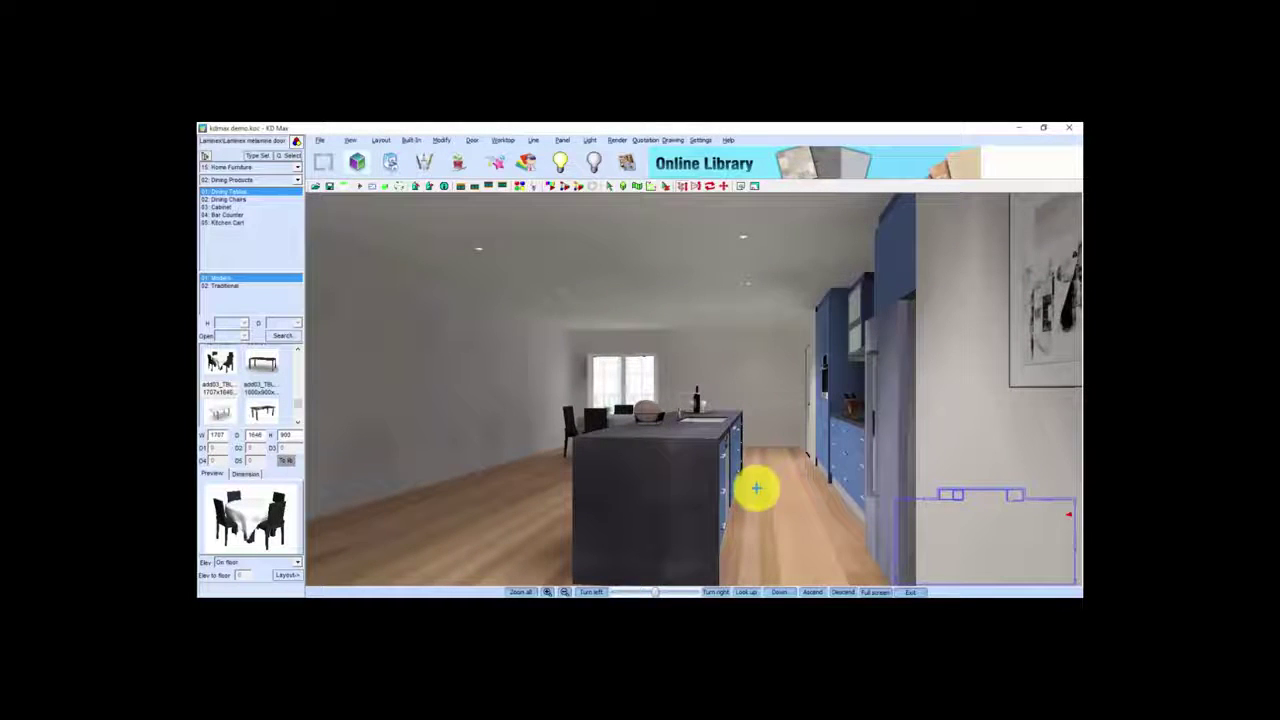
click(626, 163)
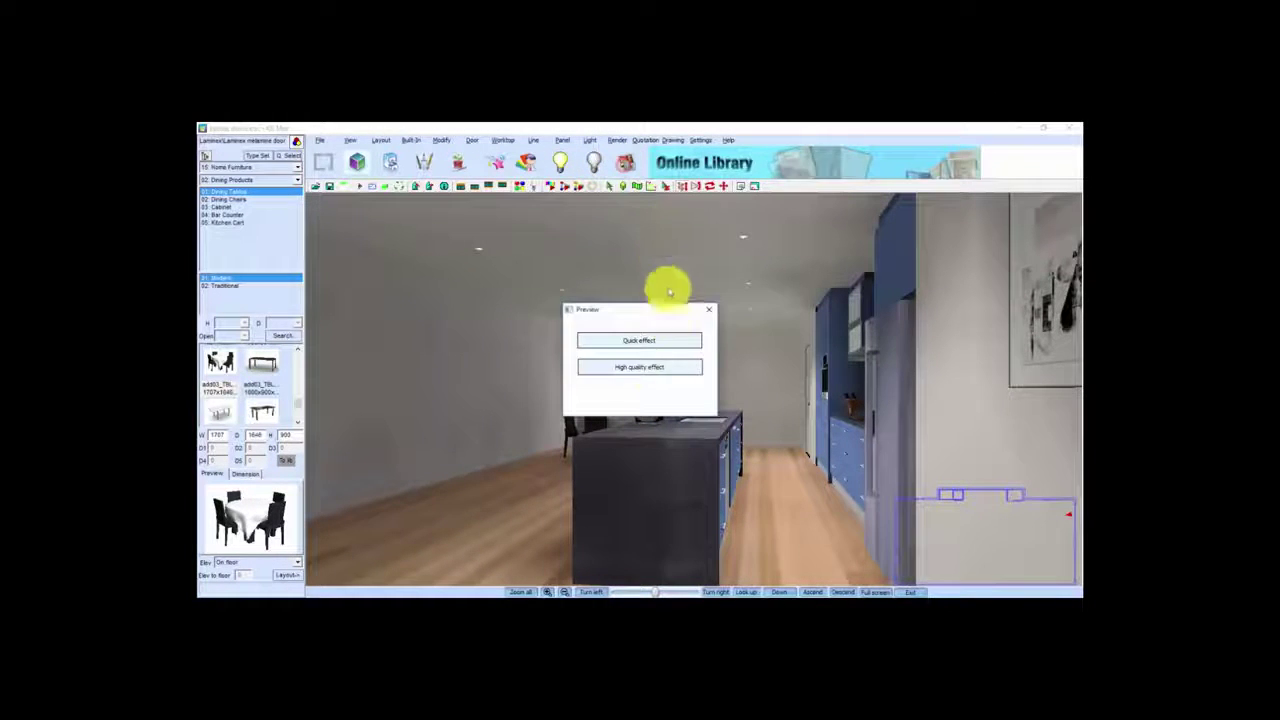
click(649, 368)
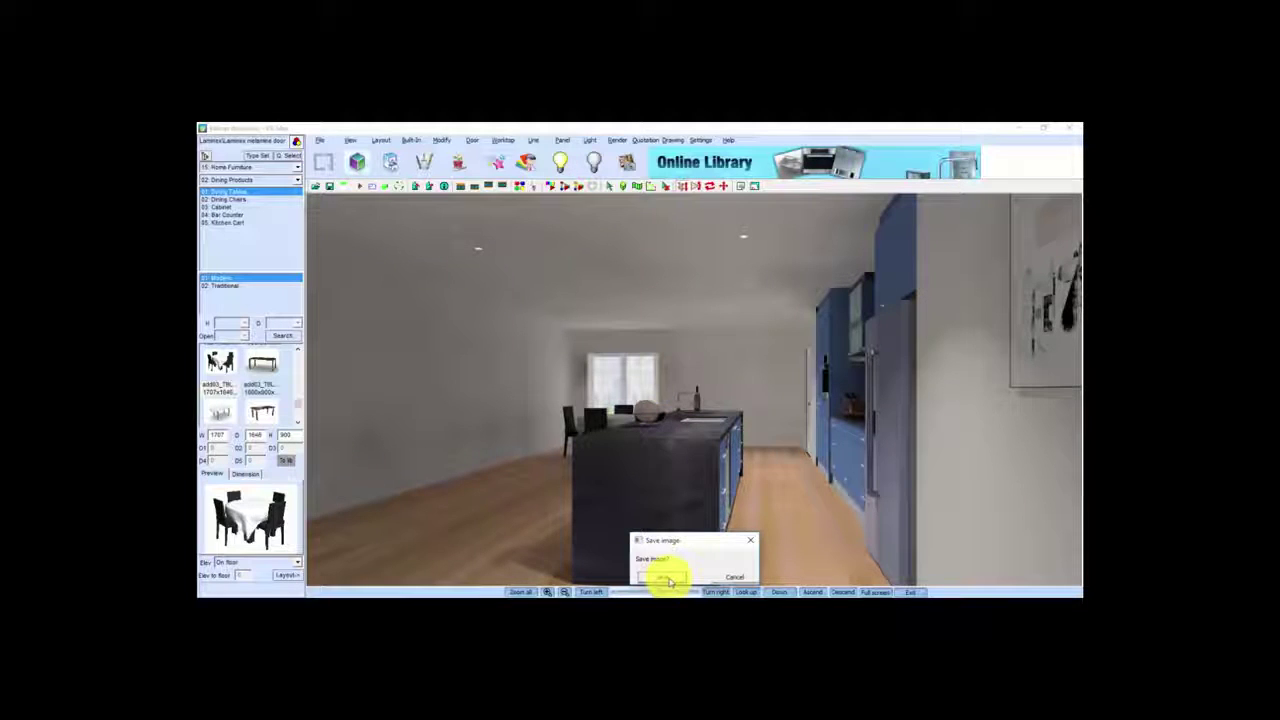
click(668, 578)
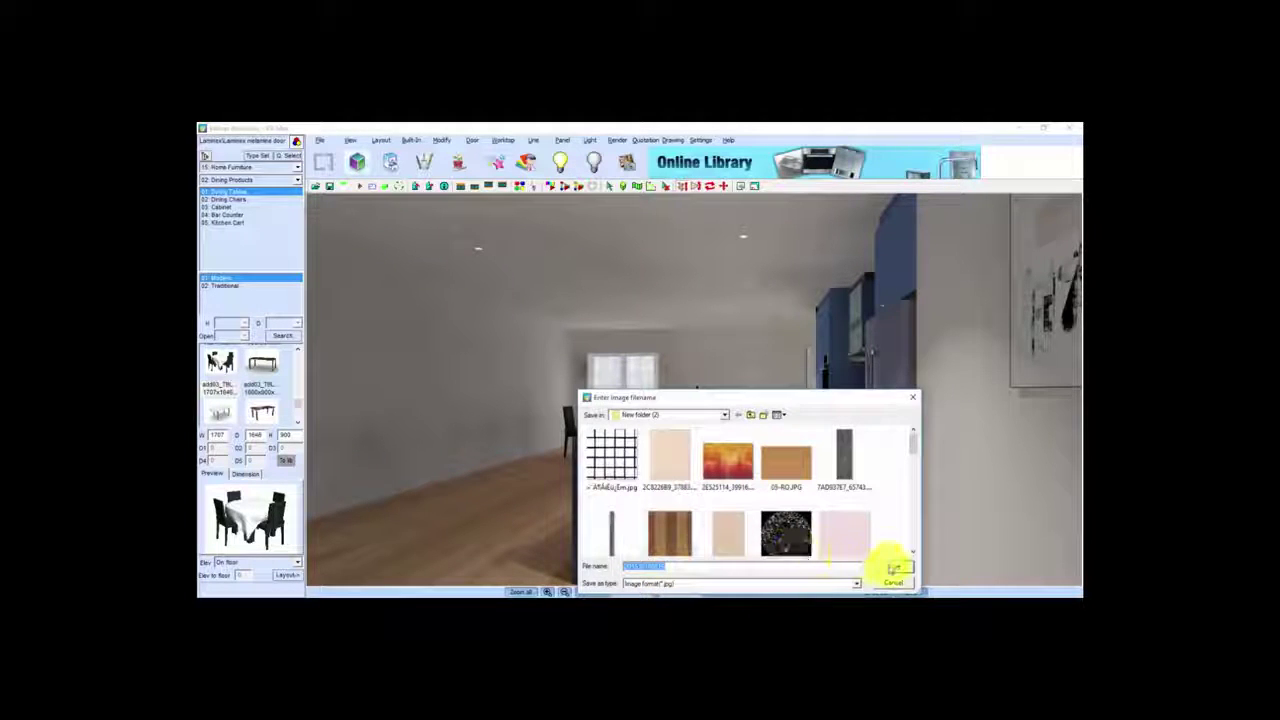
click(888, 567)
click(714, 584)
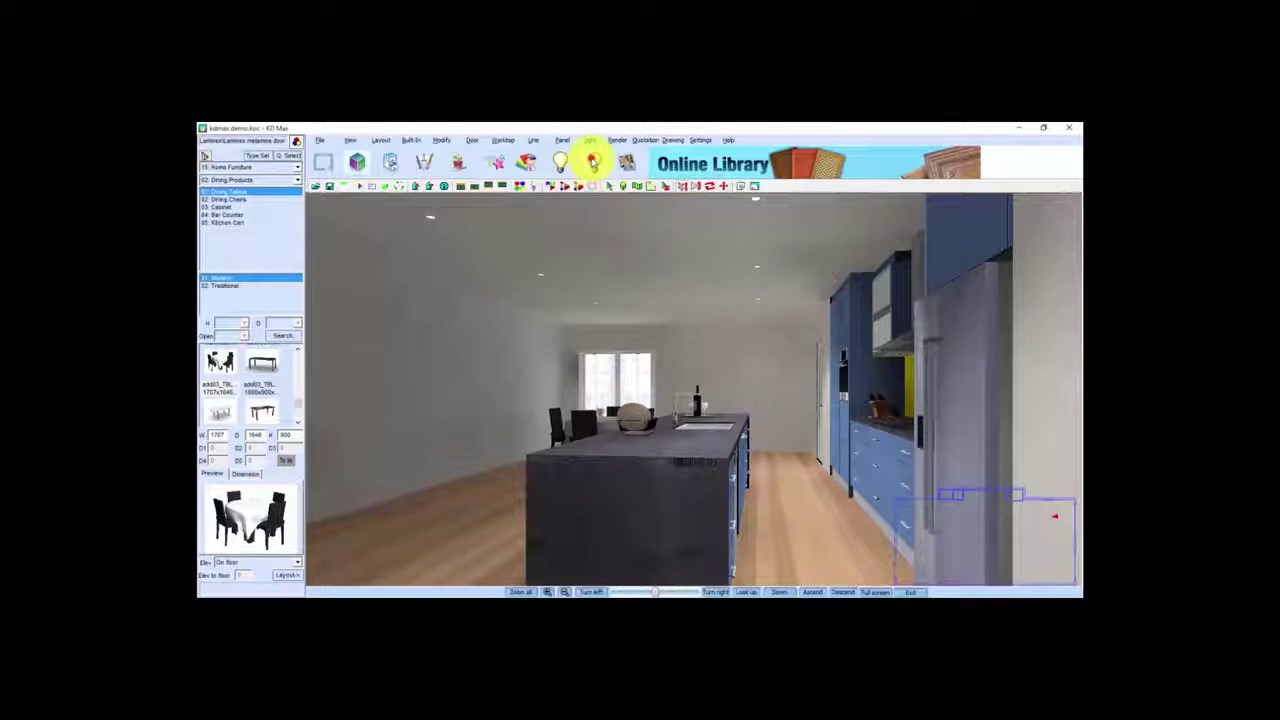
- Switch off the lighting effect and return the camera to an overview of the kitchen from the dining side
click(593, 162)
click(620, 403)
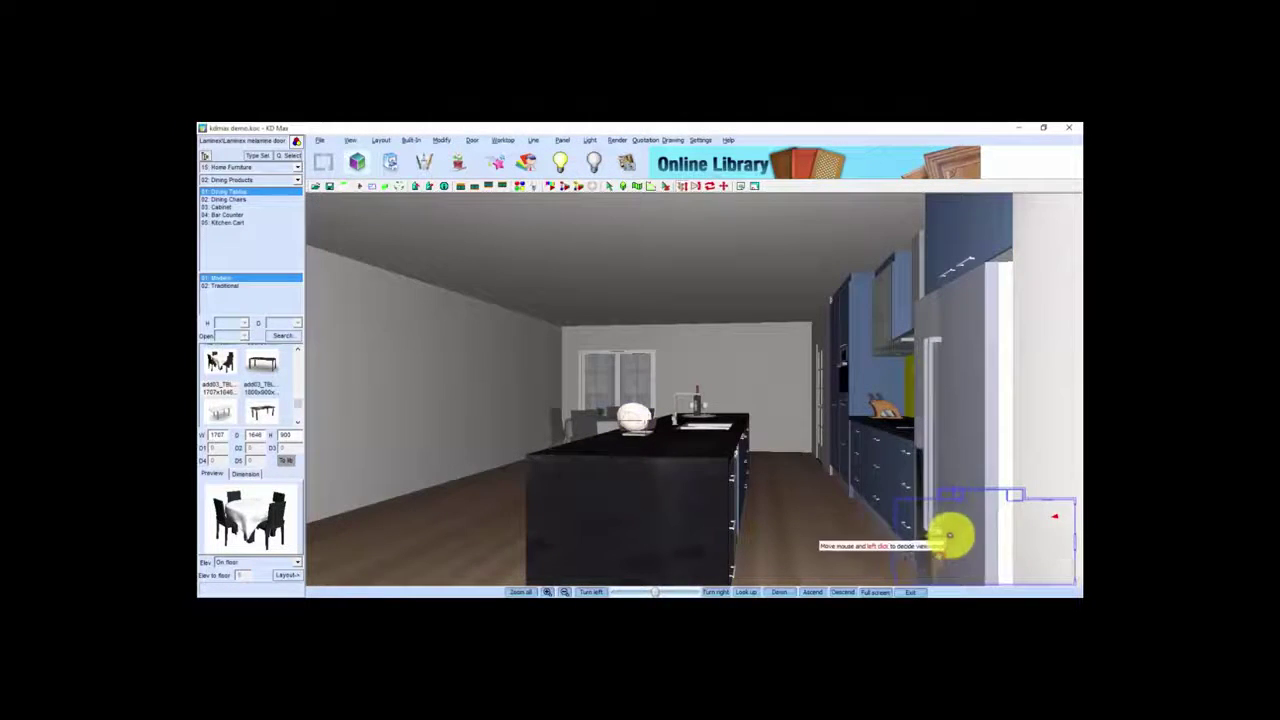
drag(951, 529, 543, 449)
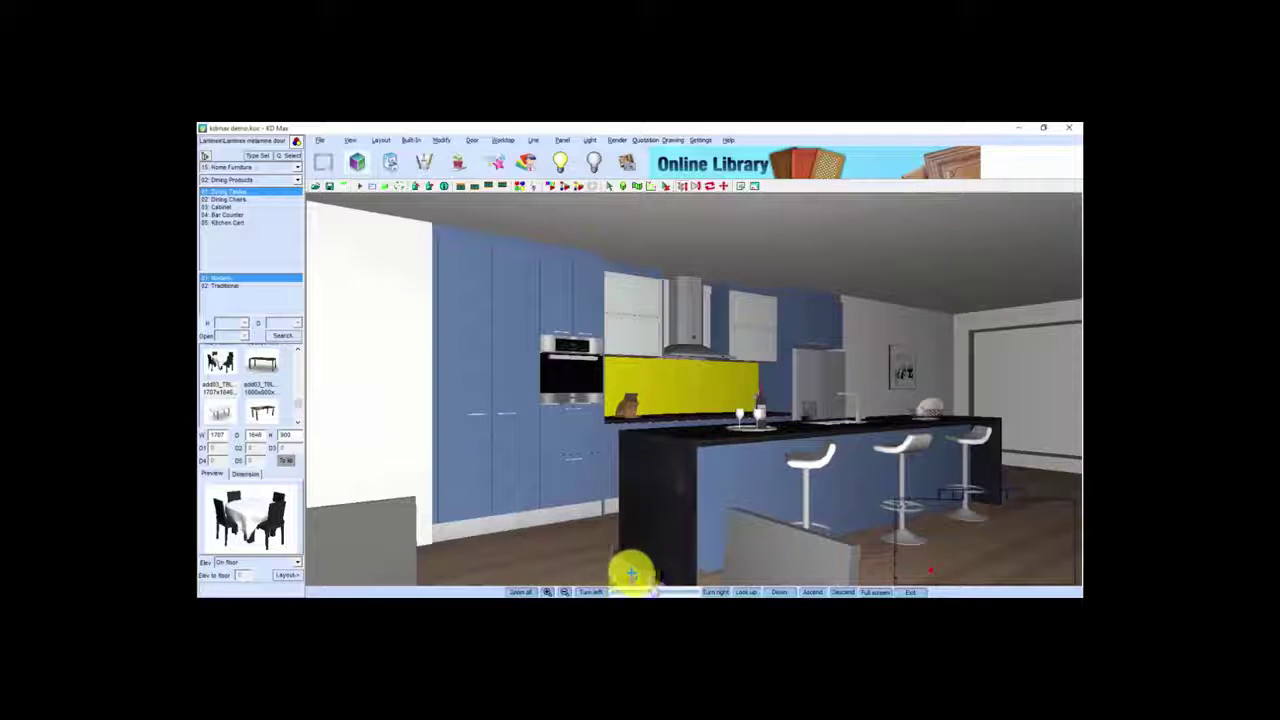
click(629, 514)
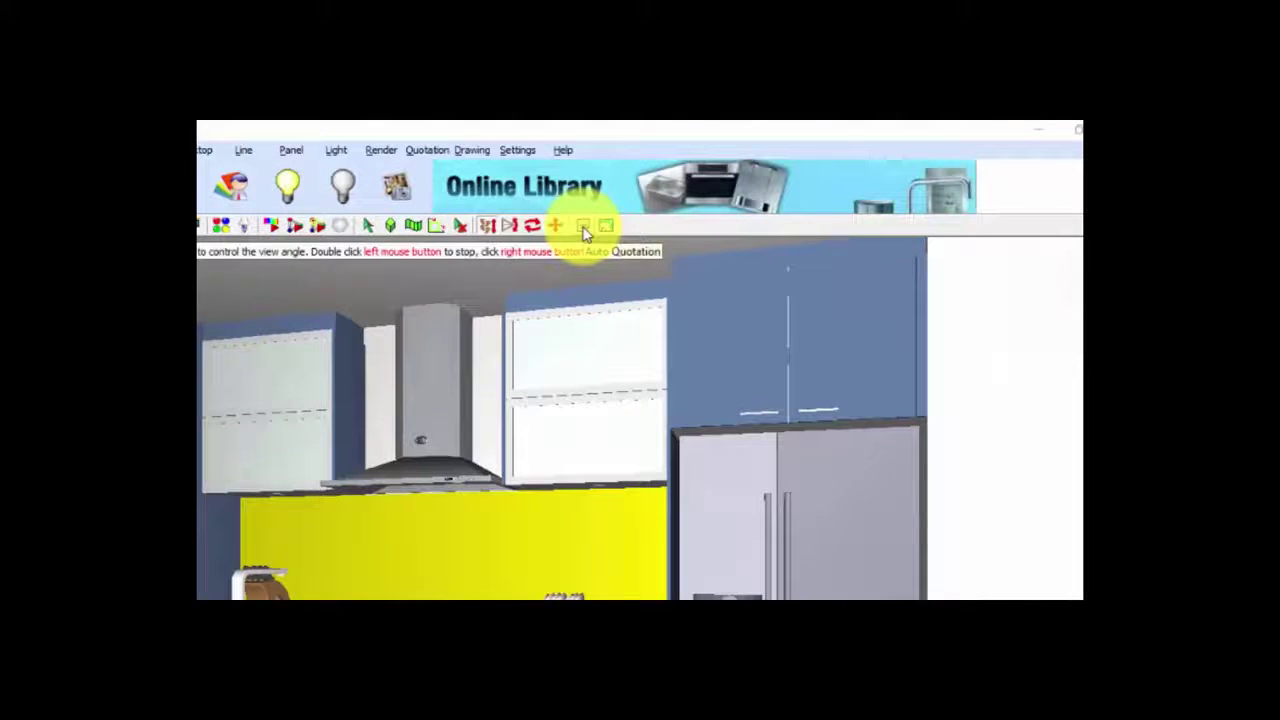
- Start the automatic quotation and accept the length and depth of both the back worktop and the island worktop
click(584, 228)
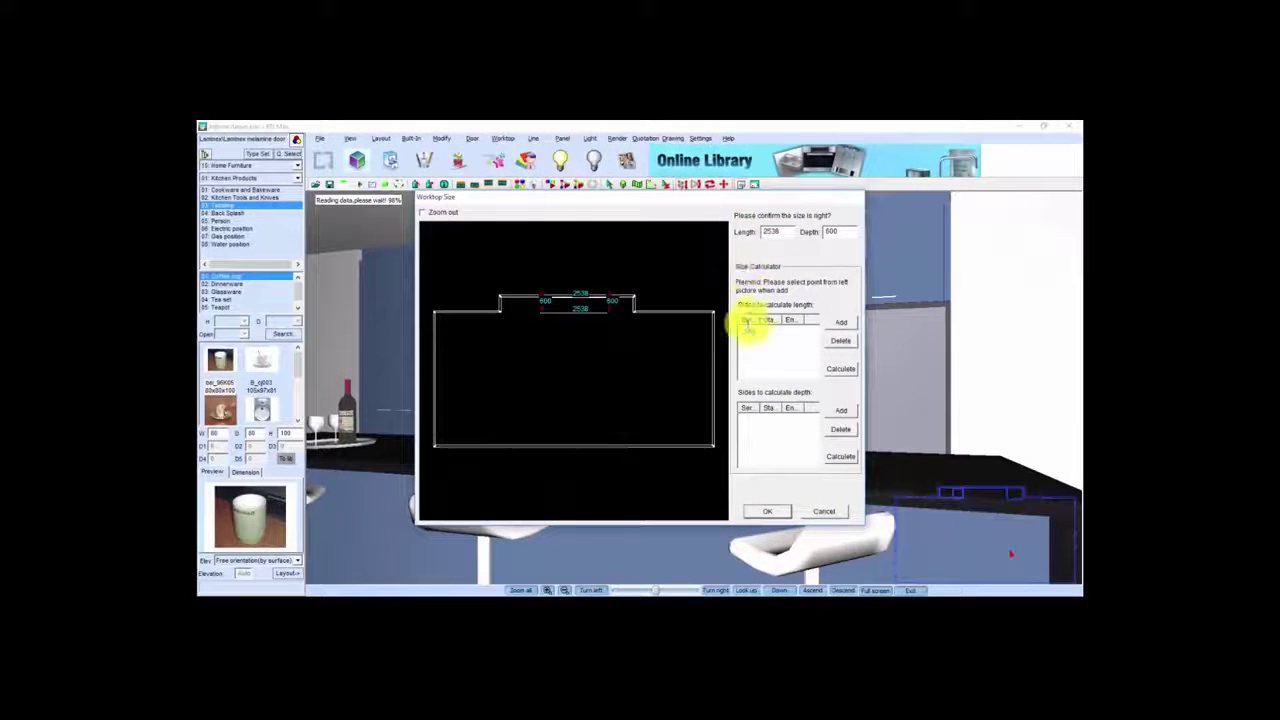
click(765, 511)
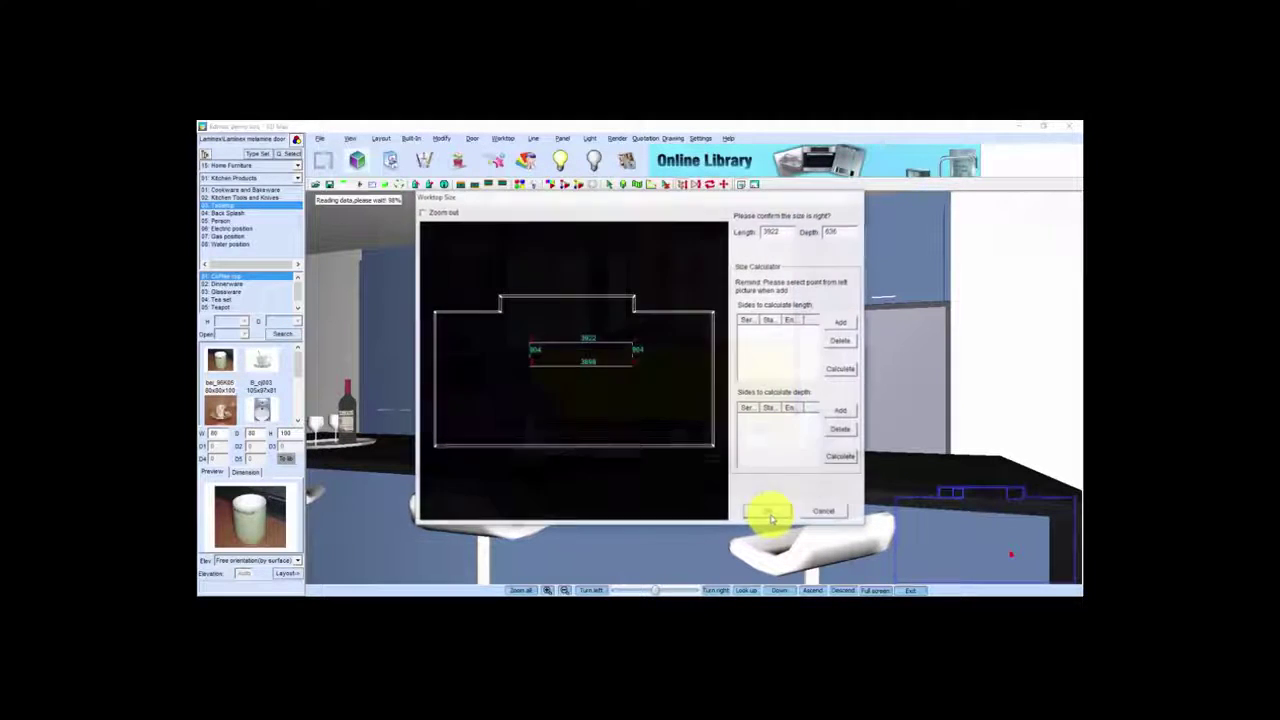
click(769, 512)
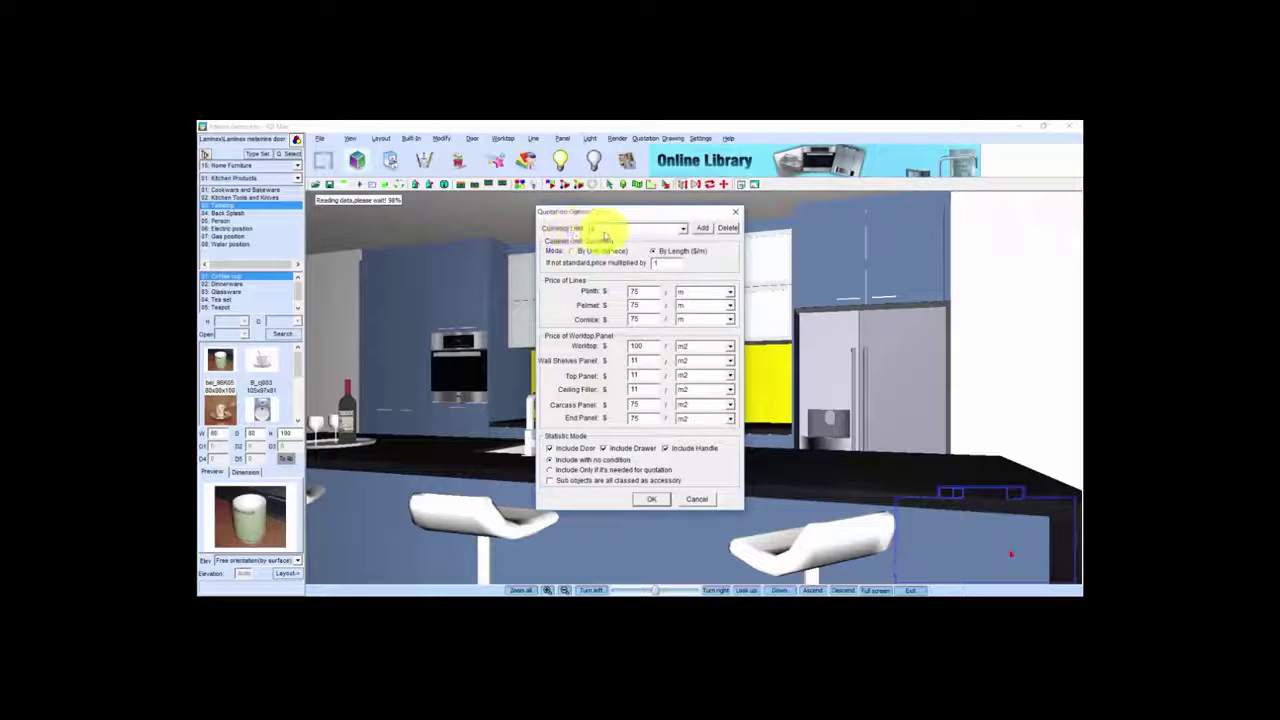
- Generate the quotation with cabinet units priced by length, export the full itemised list rather than only the total price, and dismiss the save prompt
click(658, 251)
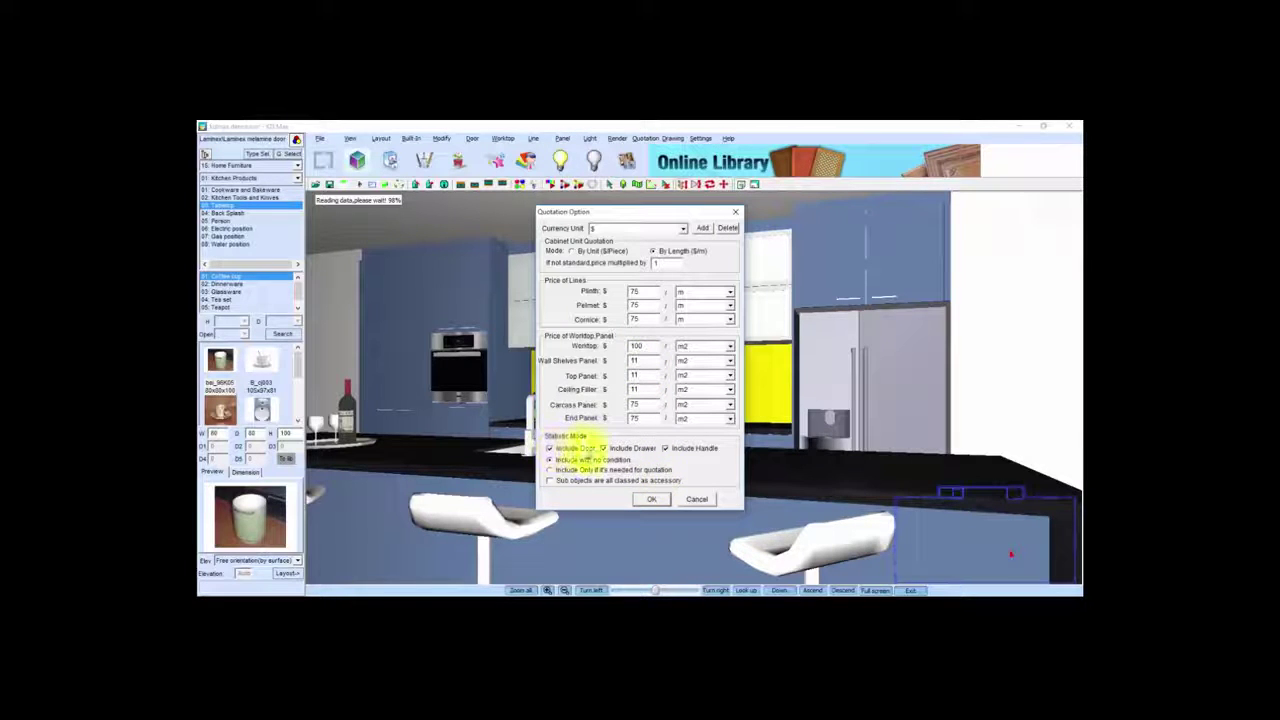
click(651, 499)
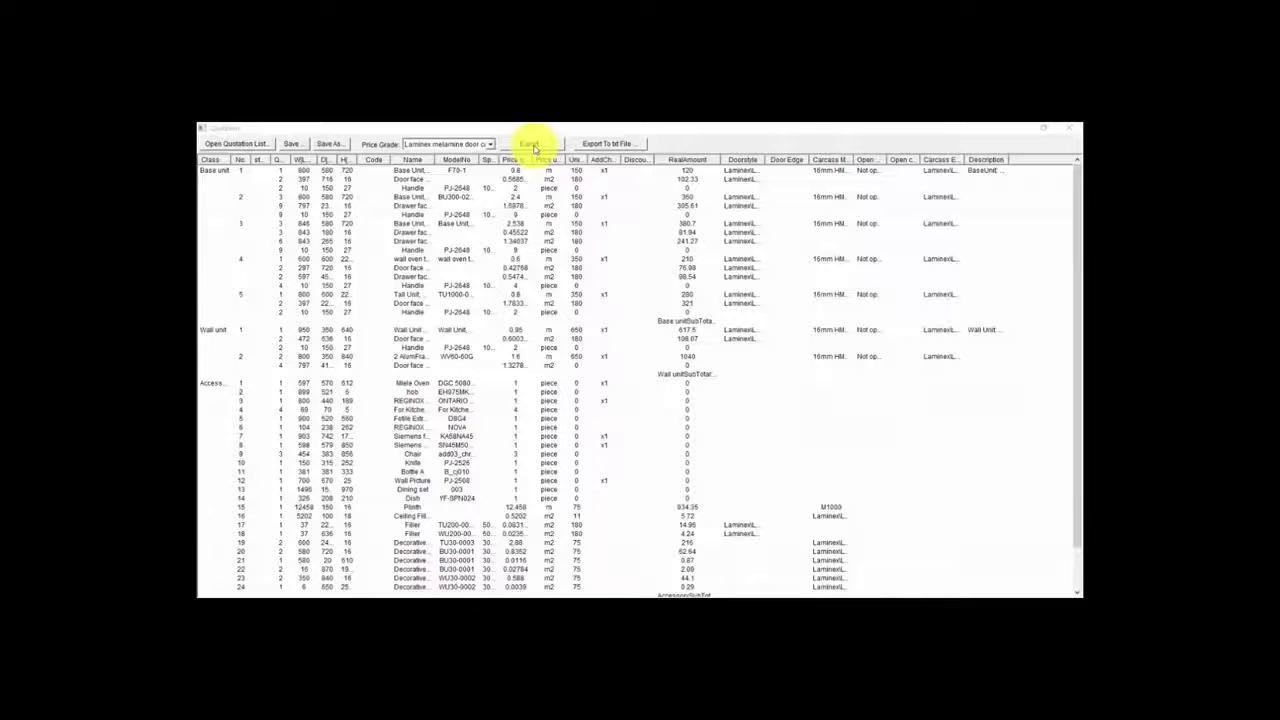
click(530, 145)
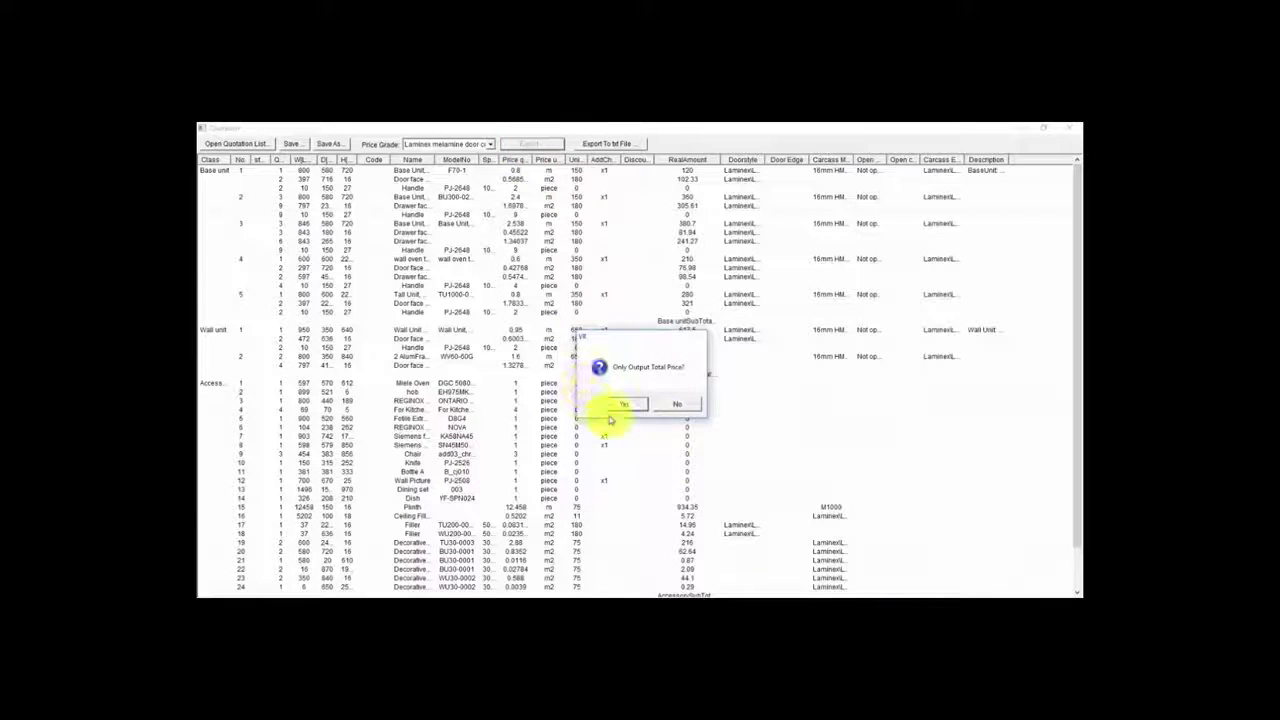
click(678, 405)
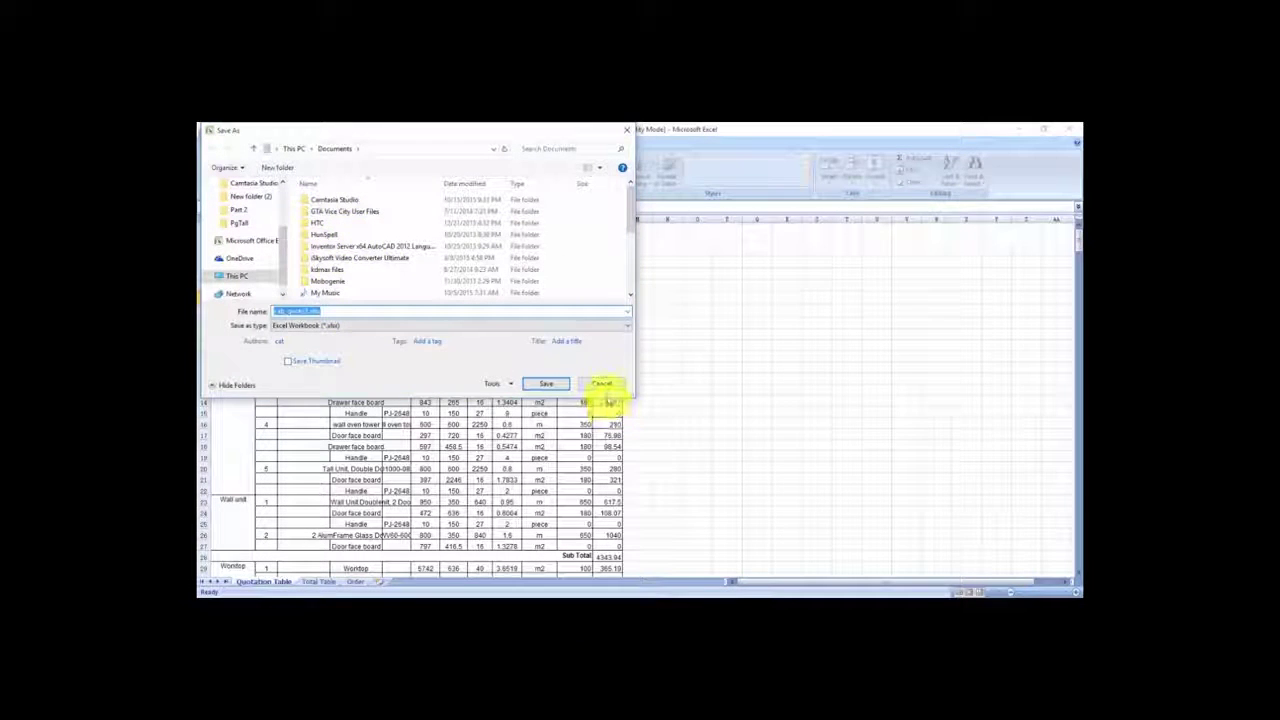
click(601, 384)
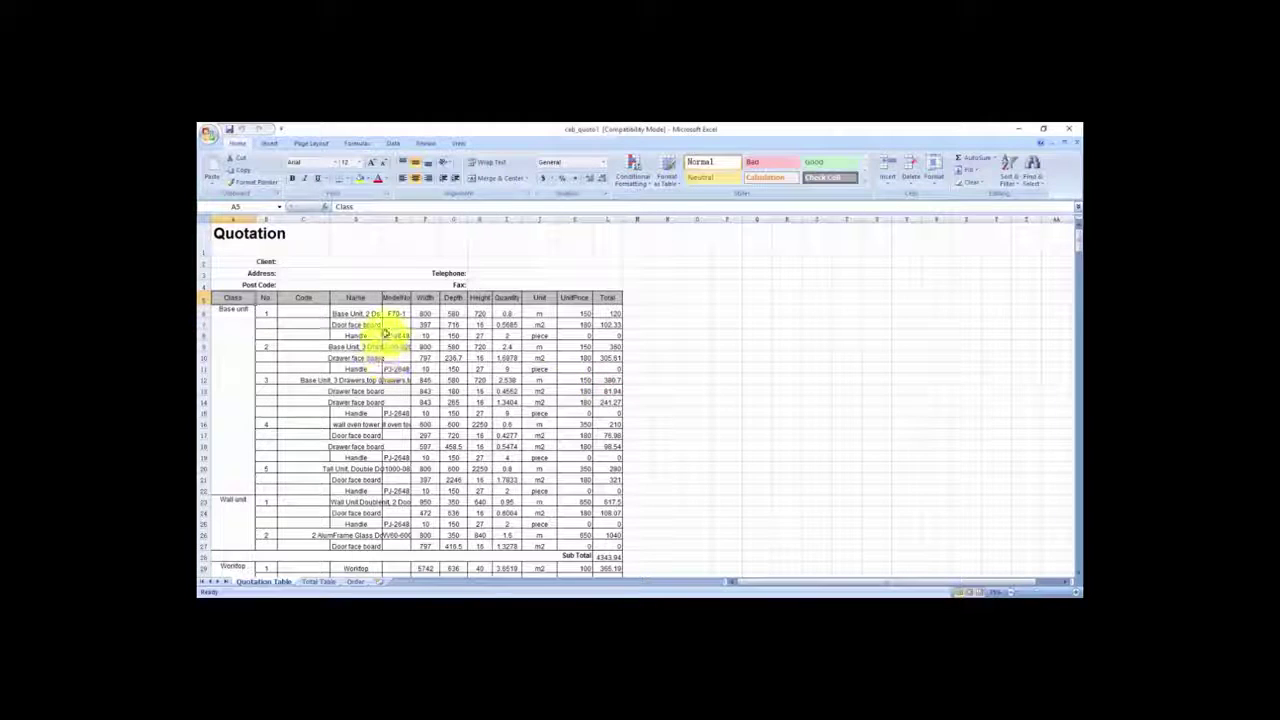
- Widen the Name and ModelNo columns and examine the units, worktops, accessories and totals down the quotation table
drag(382, 215, 512, 217)
scroll(788, 411, down, 1)
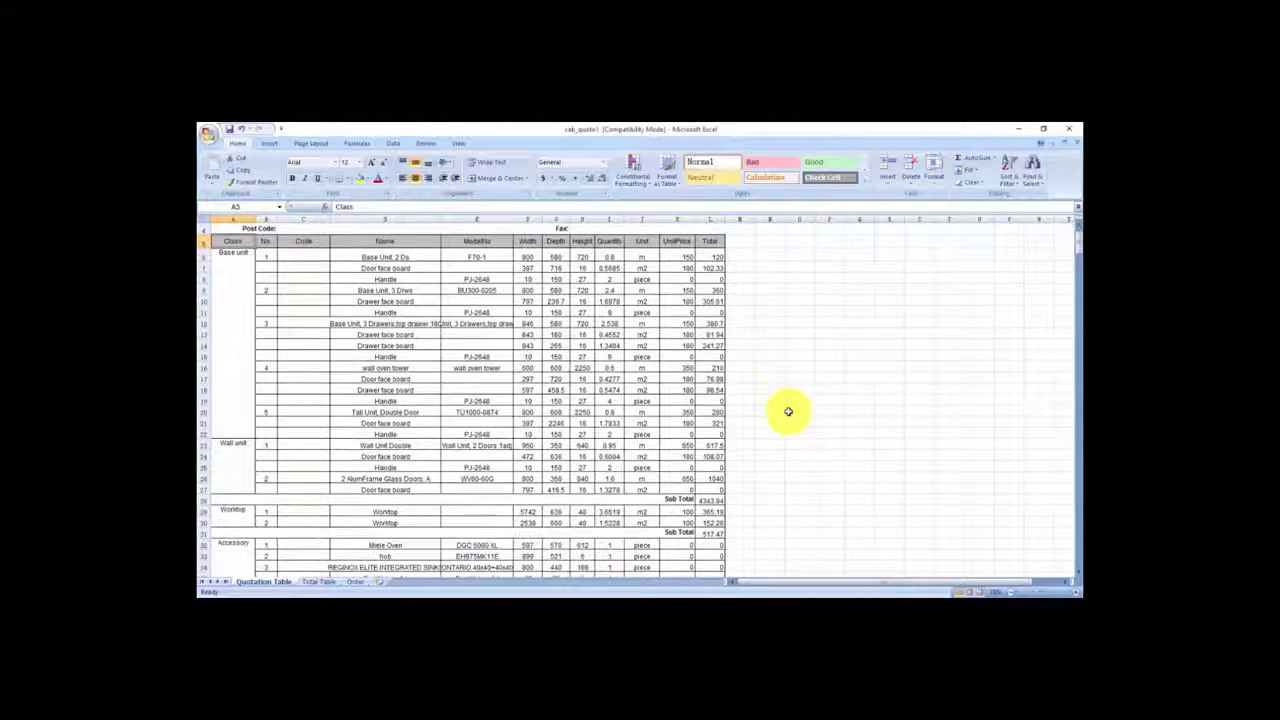
scroll(788, 411, down, 1)
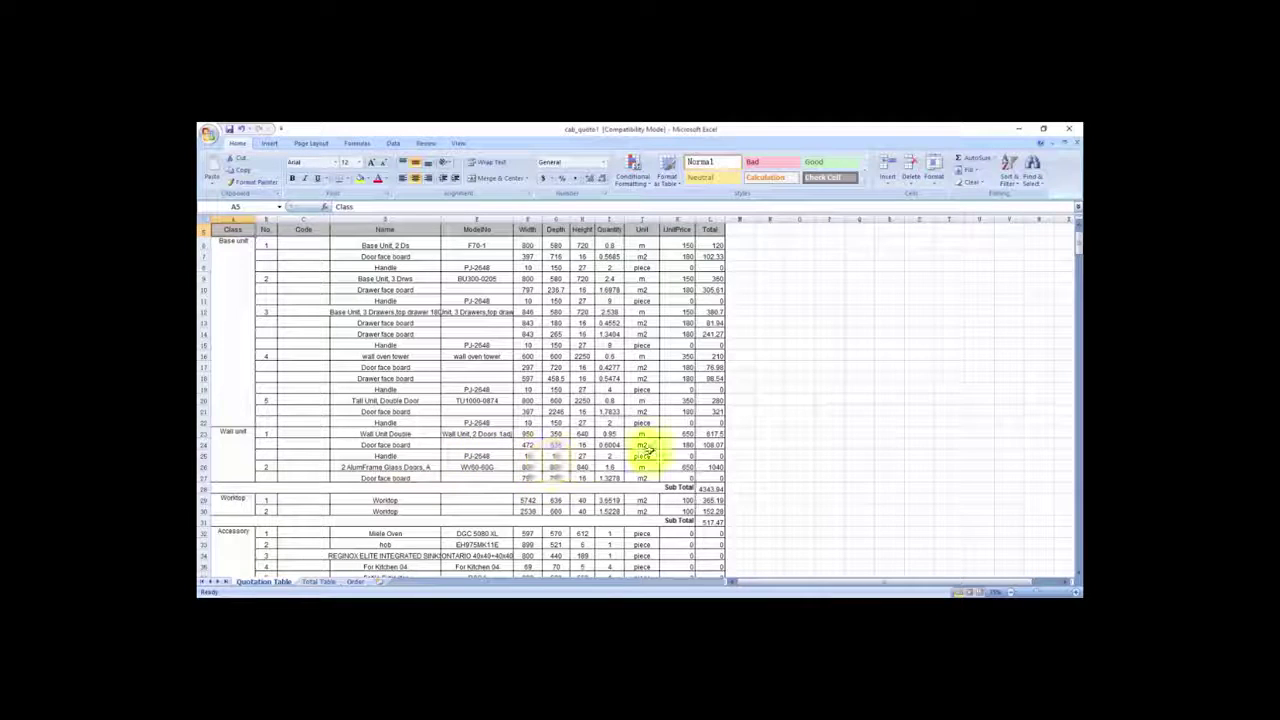
scroll(673, 439, down, 1)
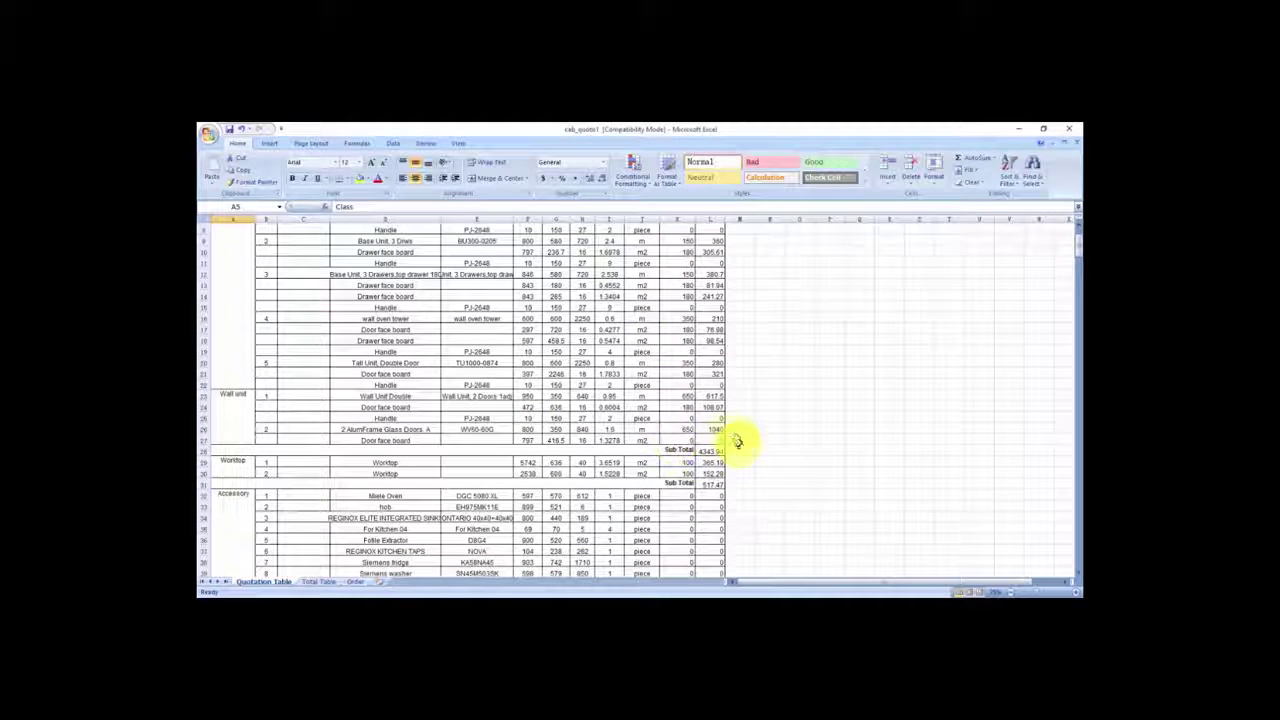
scroll(400, 460, down, 1)
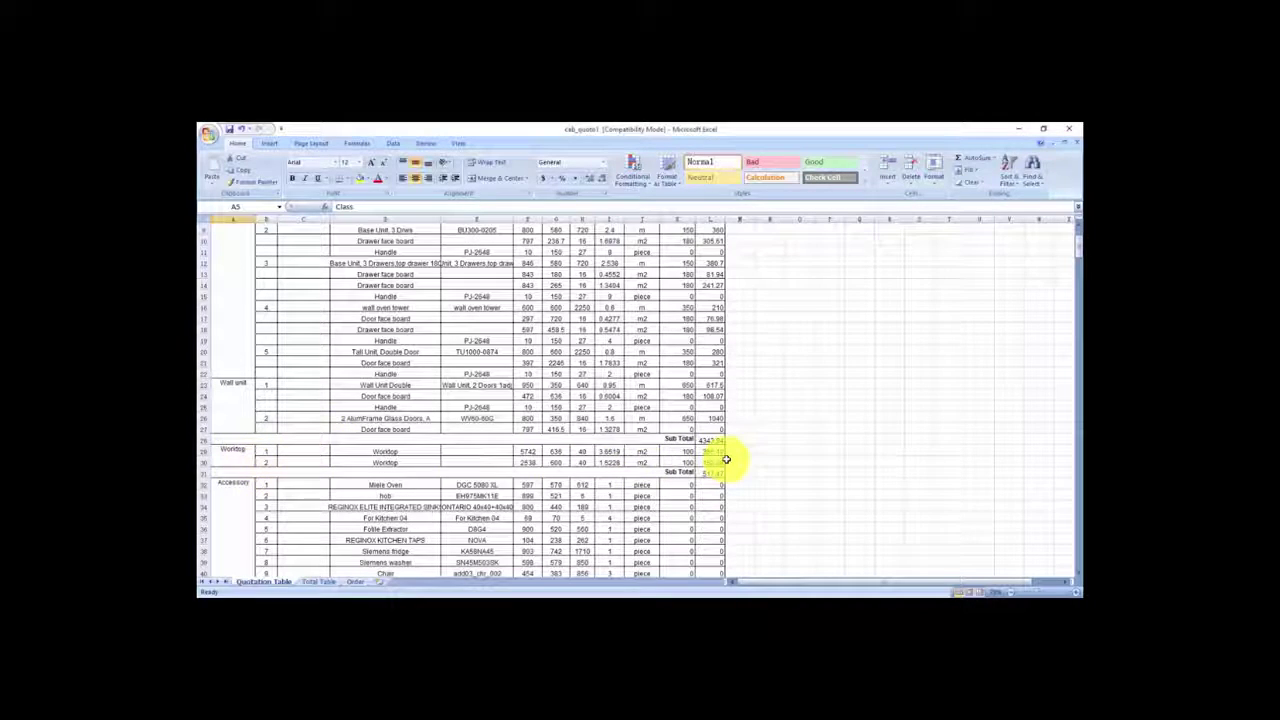
scroll(726, 459, down, 5)
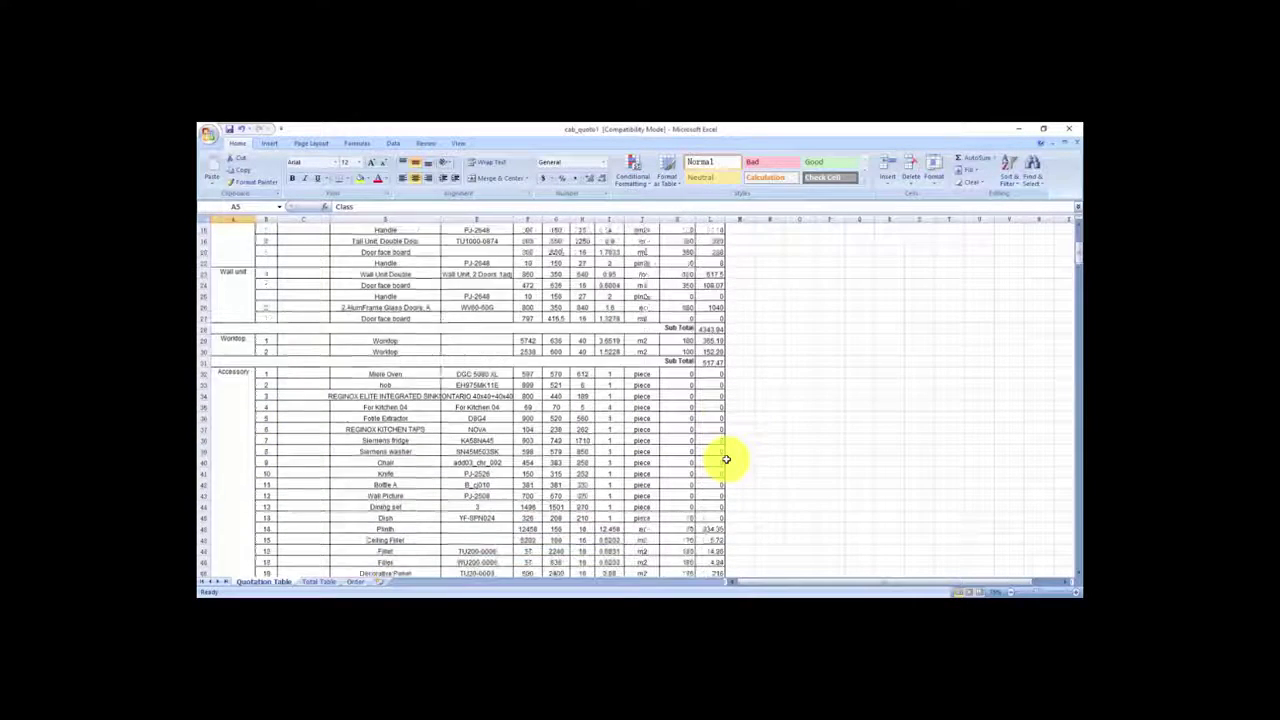
scroll(726, 459, down, 1)
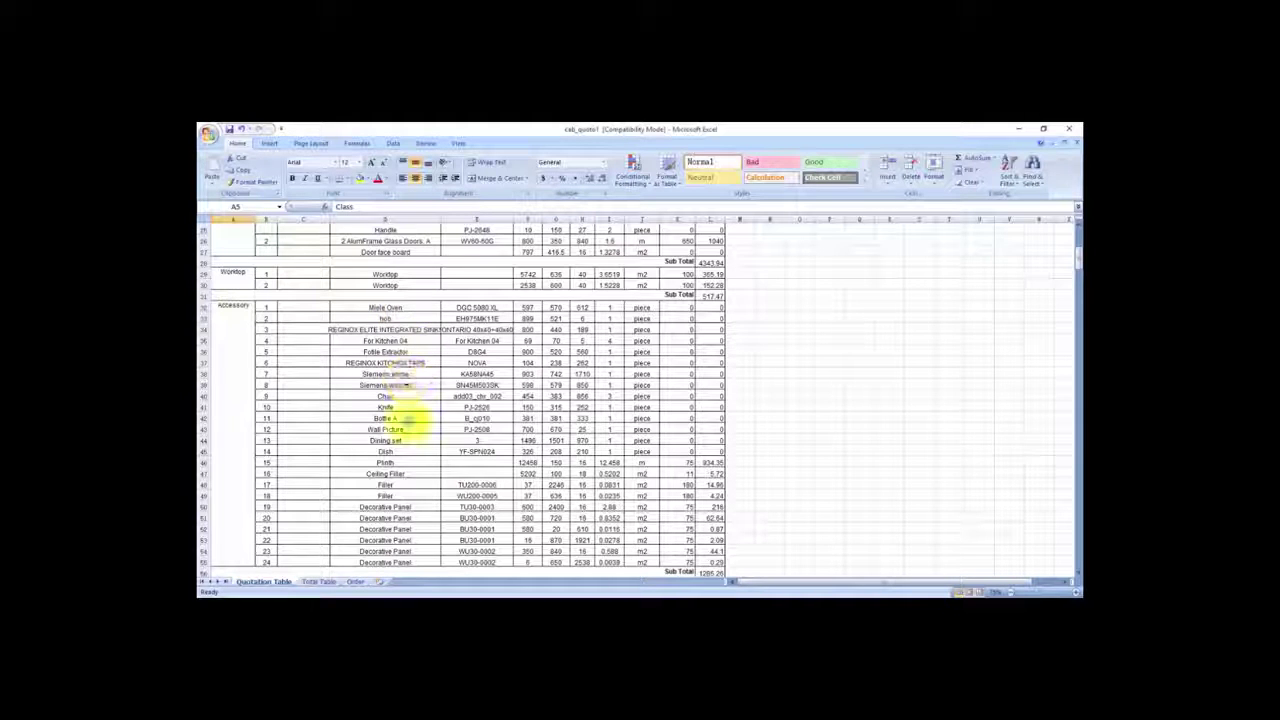
scroll(409, 422, down, 3)
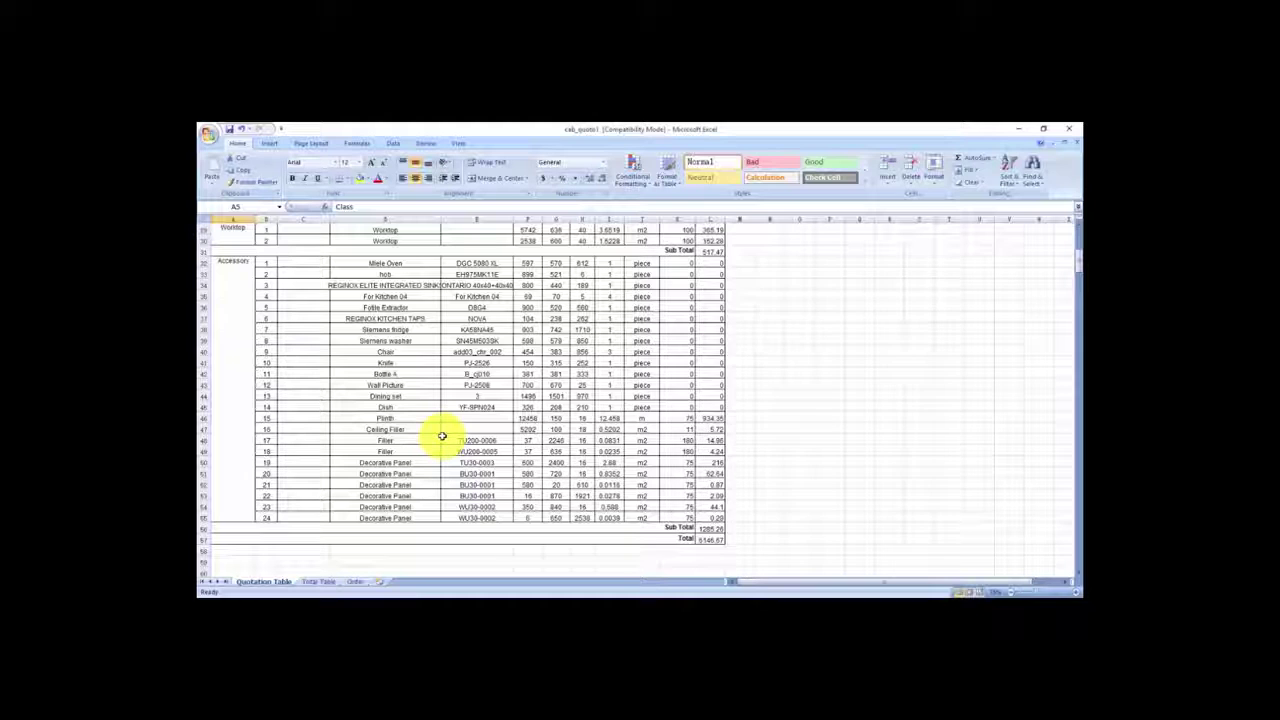
scroll(441, 436, down, 2)
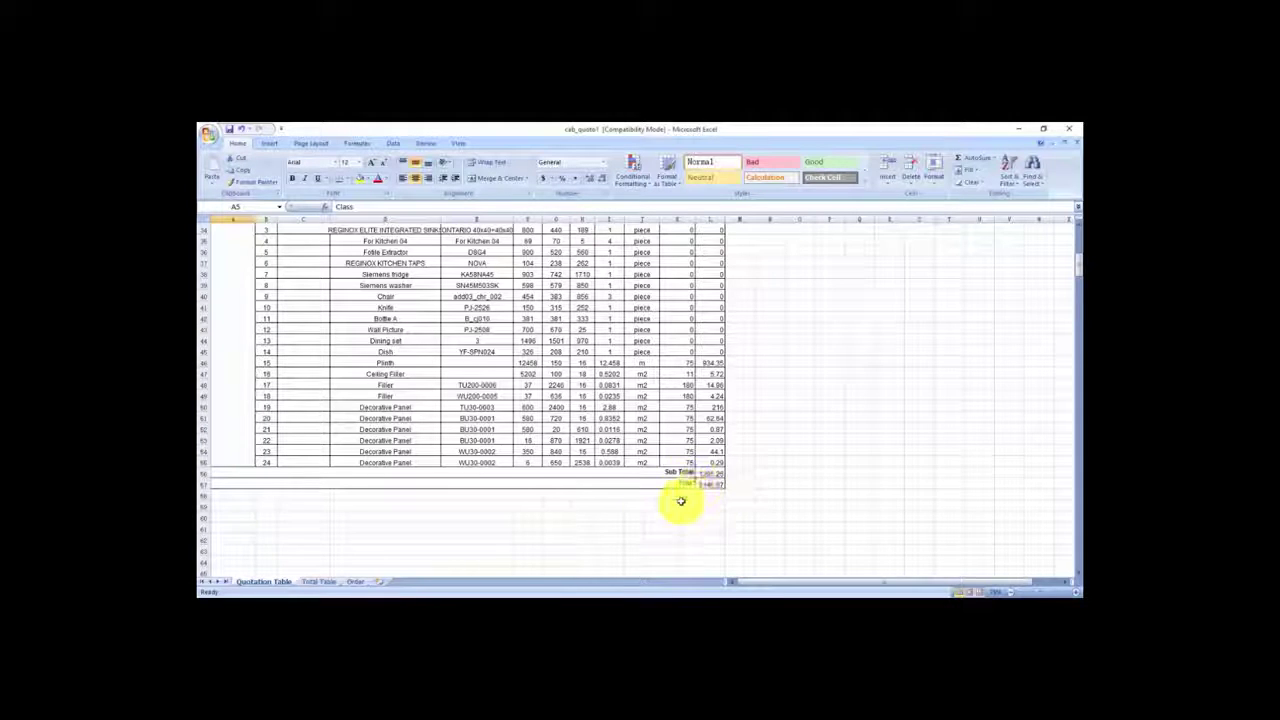
- Close the exported quotation workbook without saving and close the quotation list to return to the kitchen design
click(1068, 131)
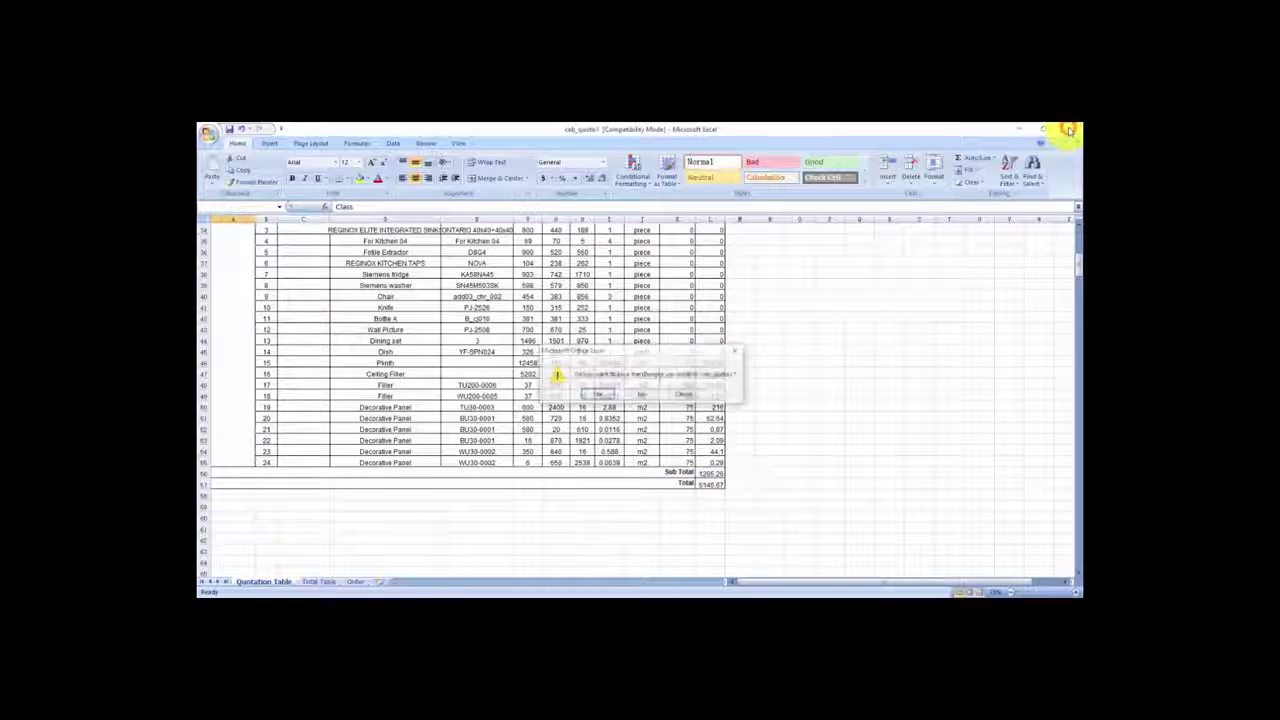
click(641, 394)
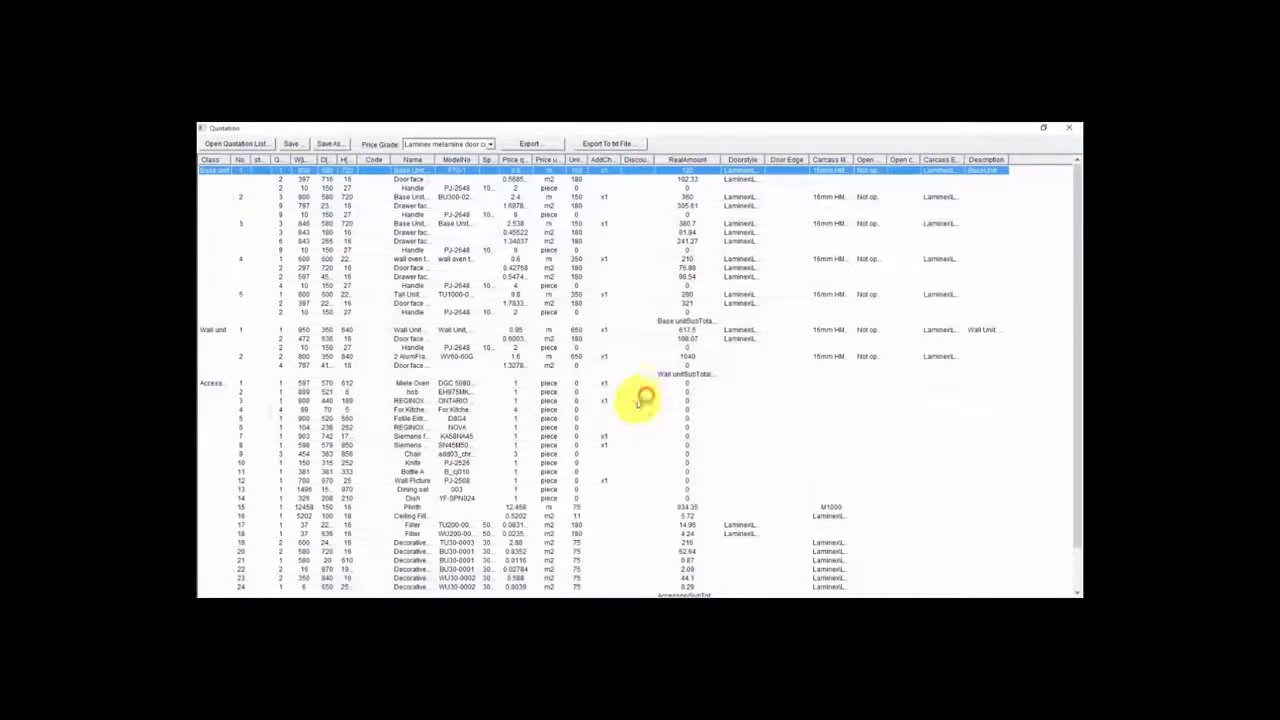
click(1068, 128)
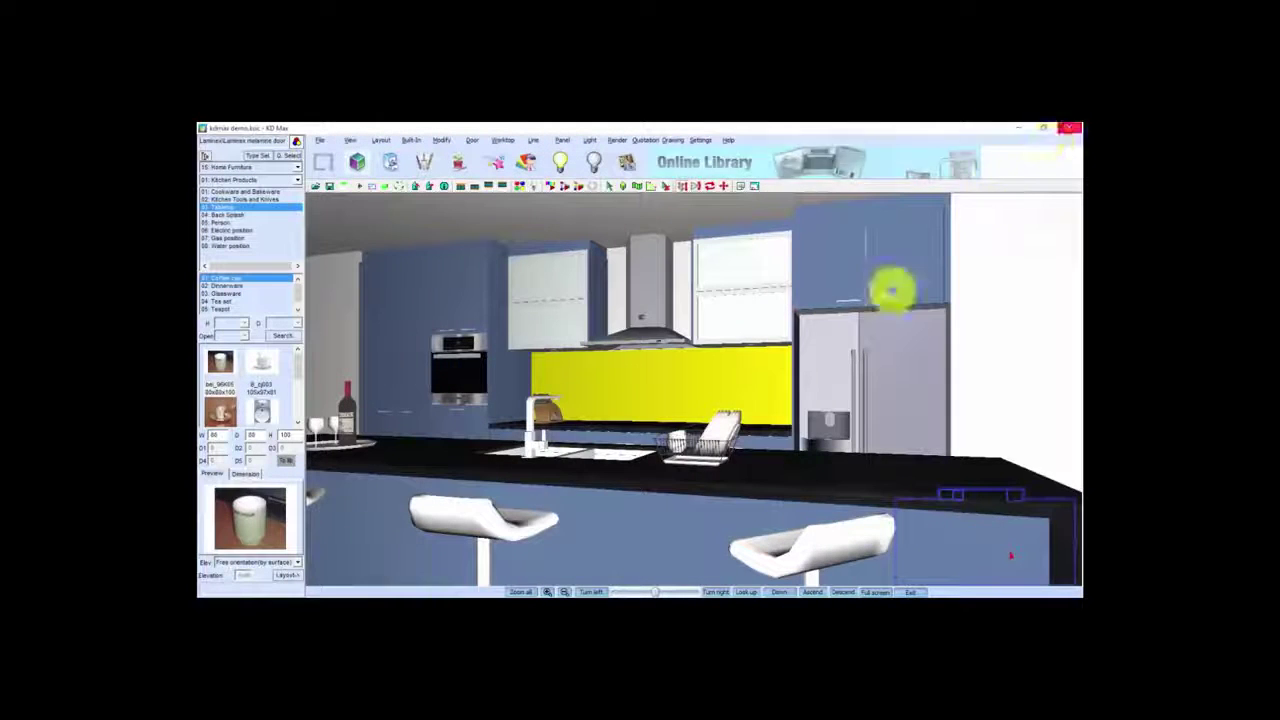
- Output all drawings with the plan, elevation, worktop and wireframe views on an A4 frame with automatic scale matching
mouse_move(677, 346)
mouse_down()
mouse_move(657, 343)
mouse_move(660, 358)
mouse_up()
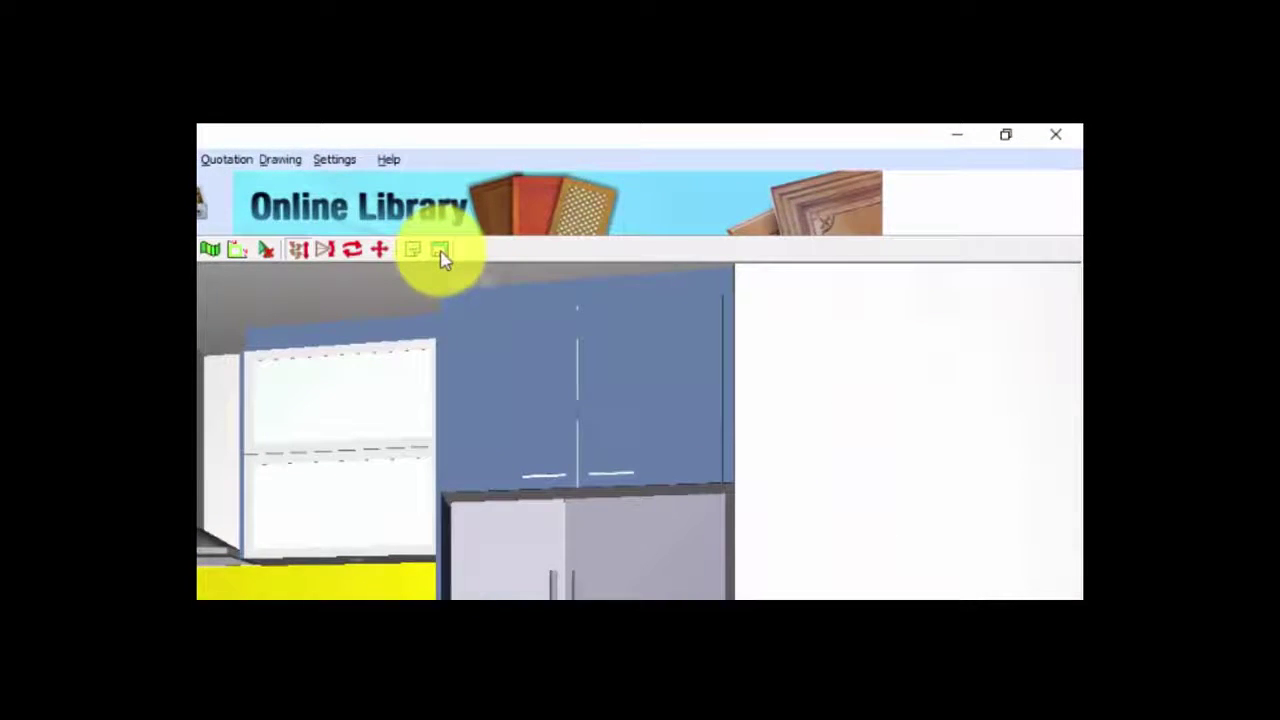
click(441, 252)
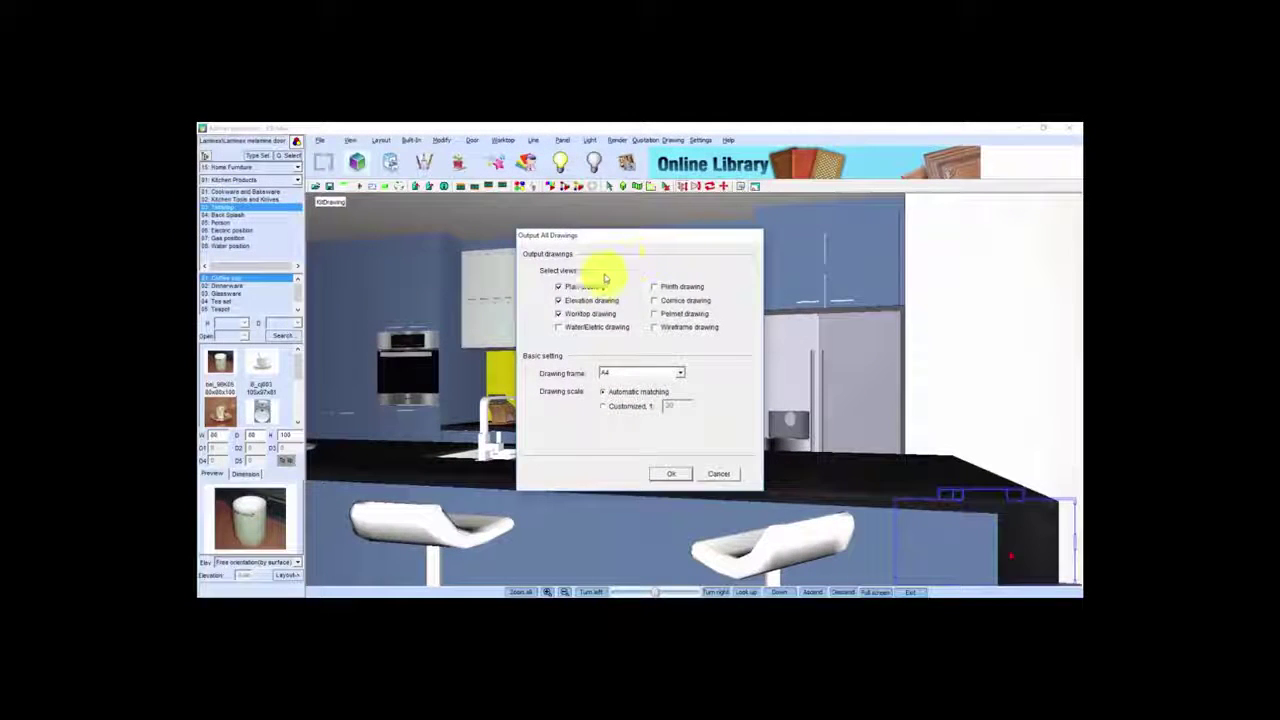
click(561, 288)
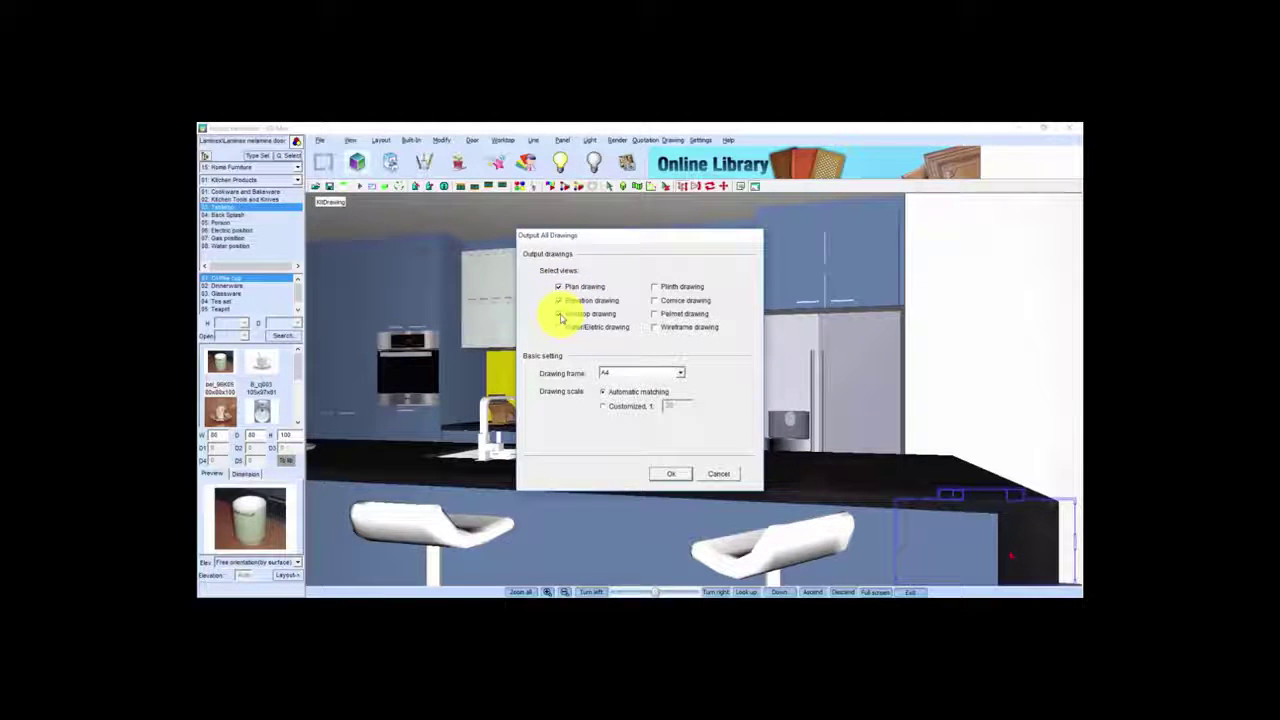
click(559, 314)
click(653, 327)
click(668, 474)
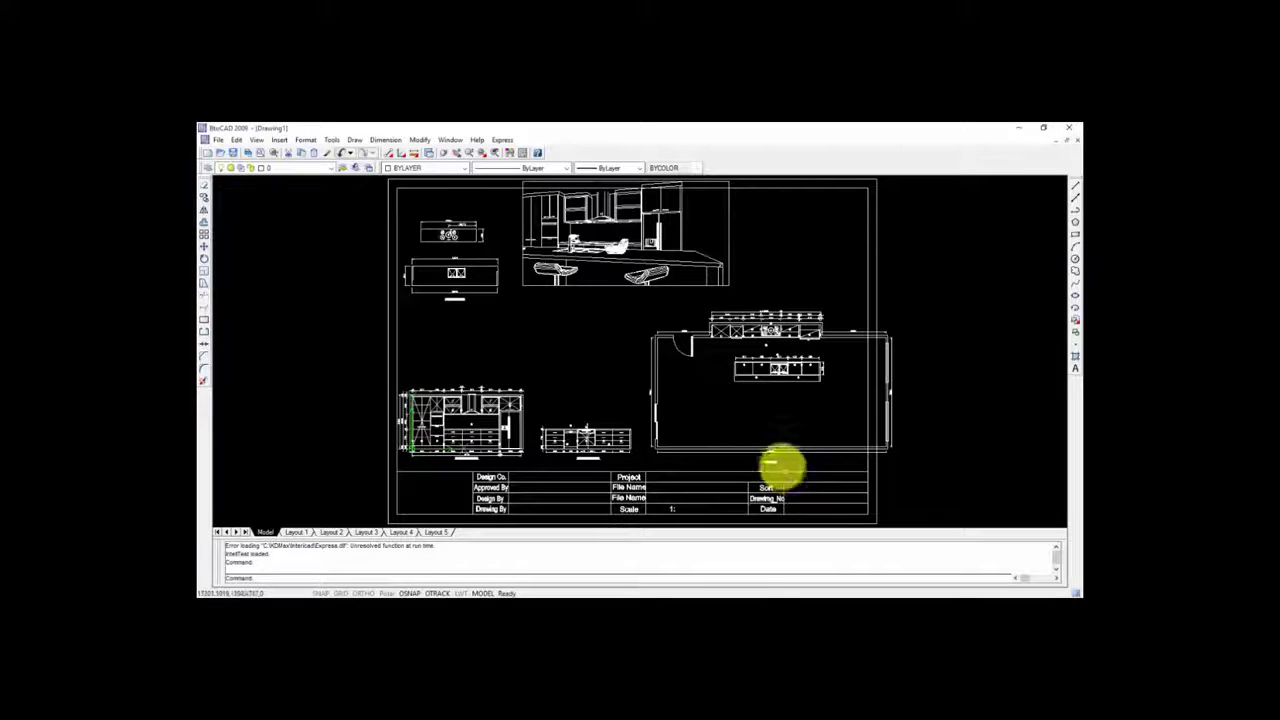
- Delete the drawing frame with its title block from around the exported kitchen views
scroll(563, 366, down, 2)
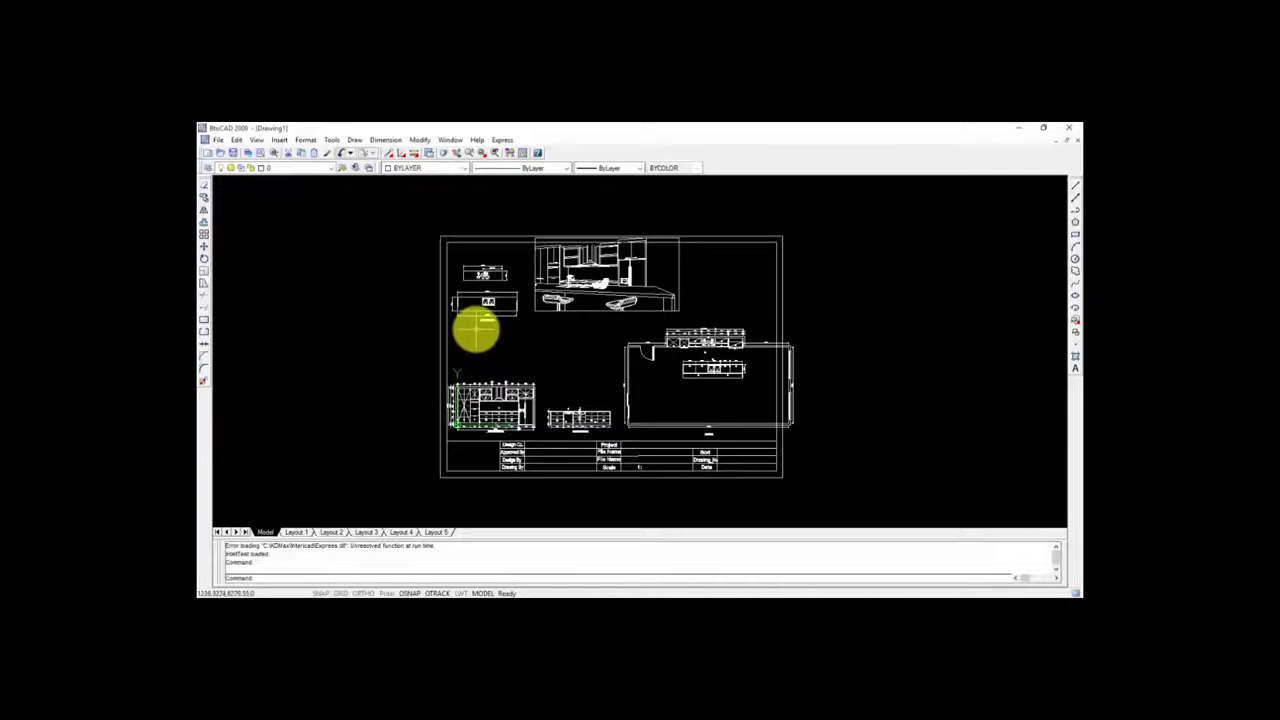
click(798, 260)
click(458, 334)
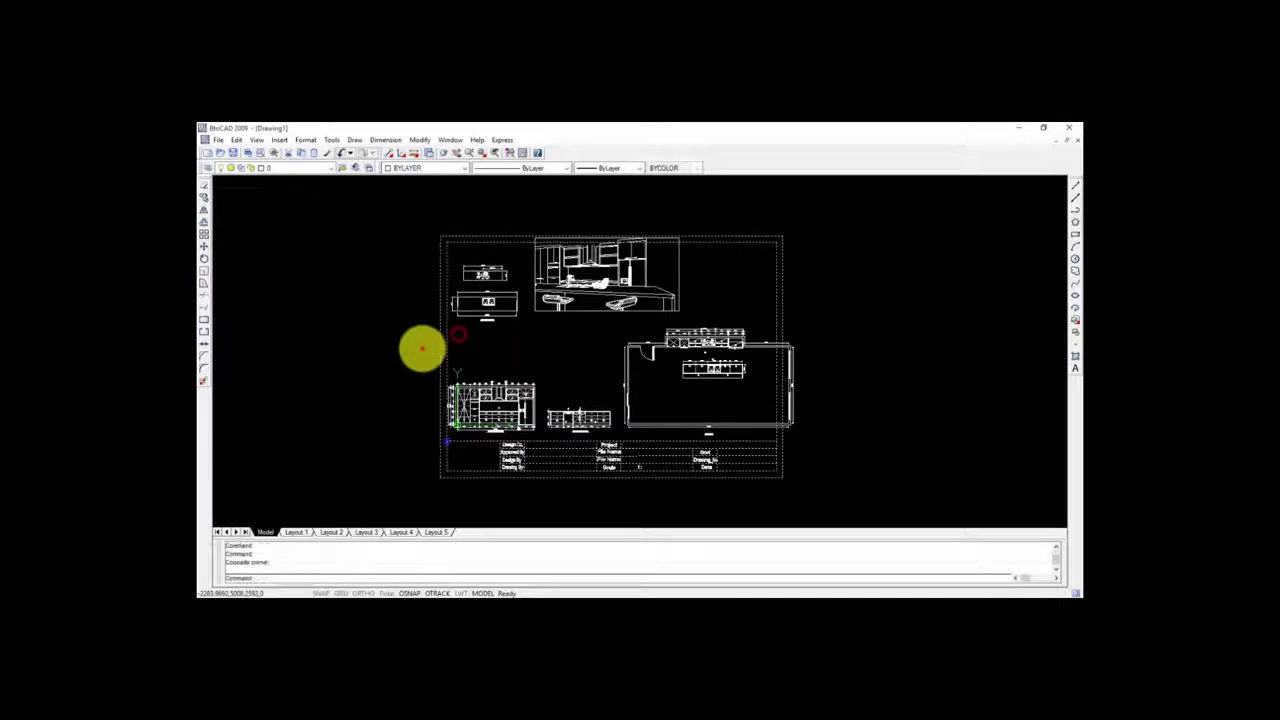
key(Delete)
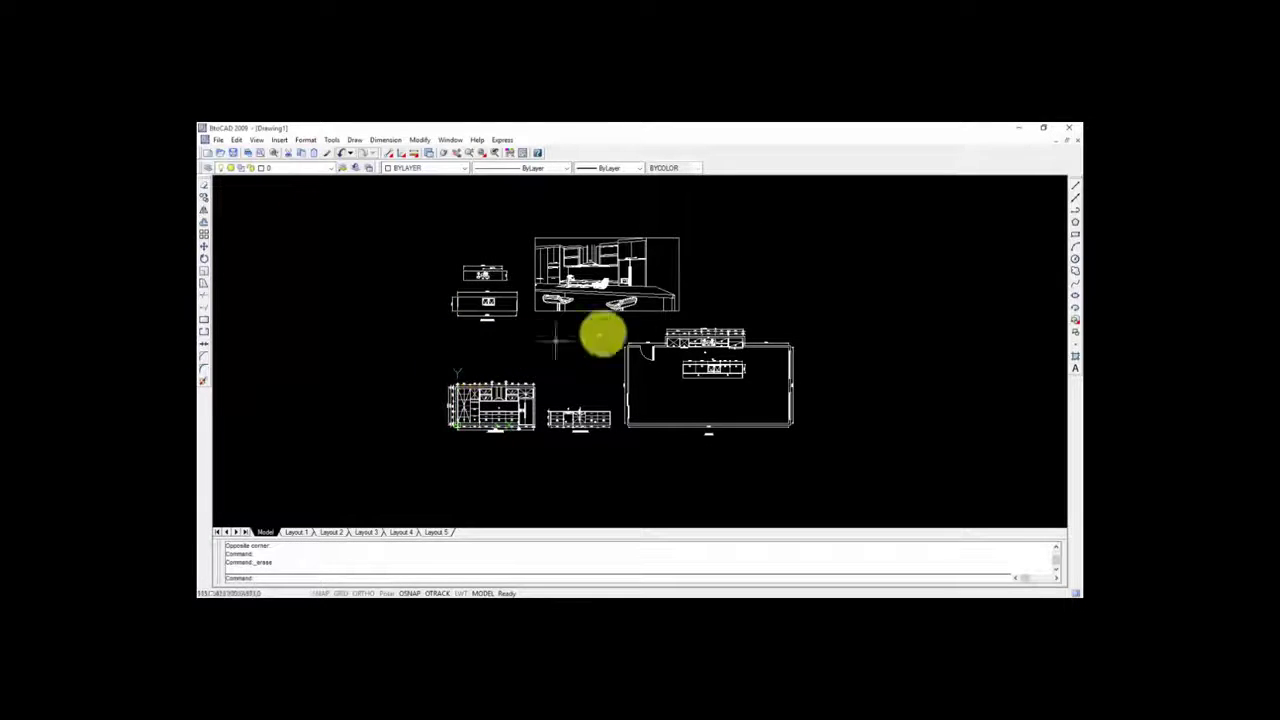
- Move the wireframe perspective view of the kitchen so that it sits directly above the plan drawing
click(614, 262)
click(391, 260)
click(637, 268)
click(204, 243)
click(567, 269)
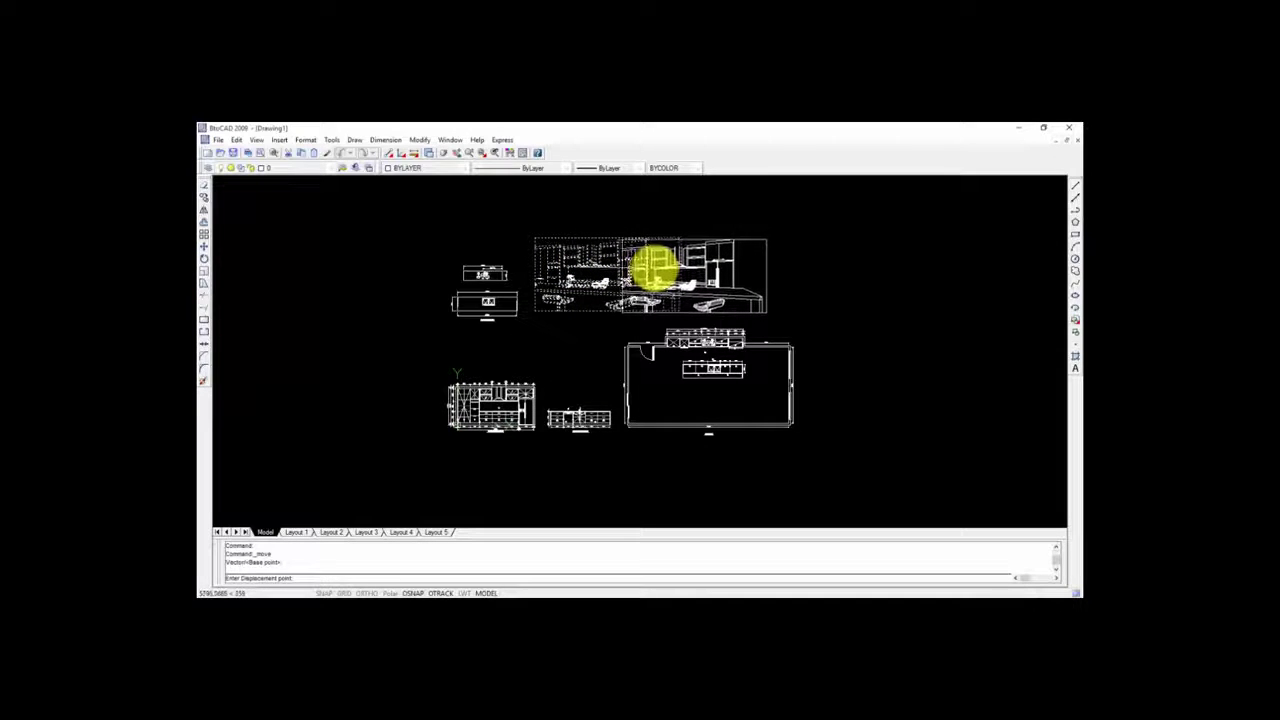
click(657, 268)
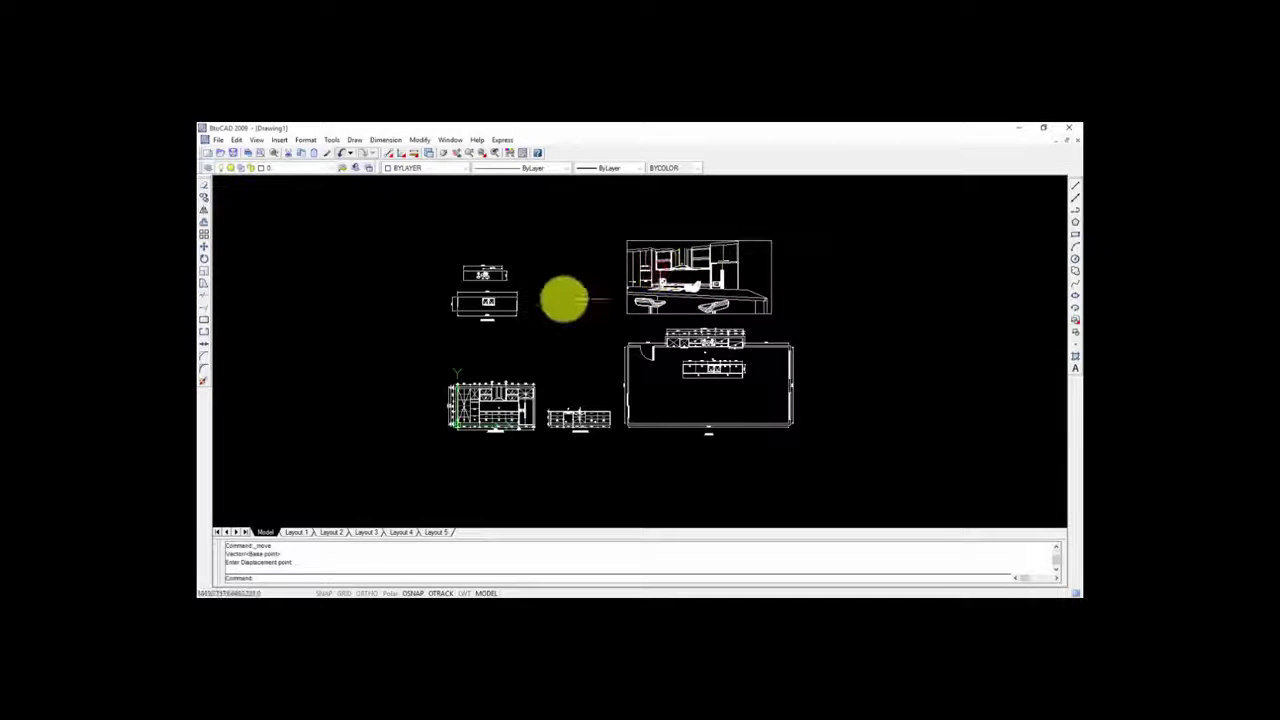